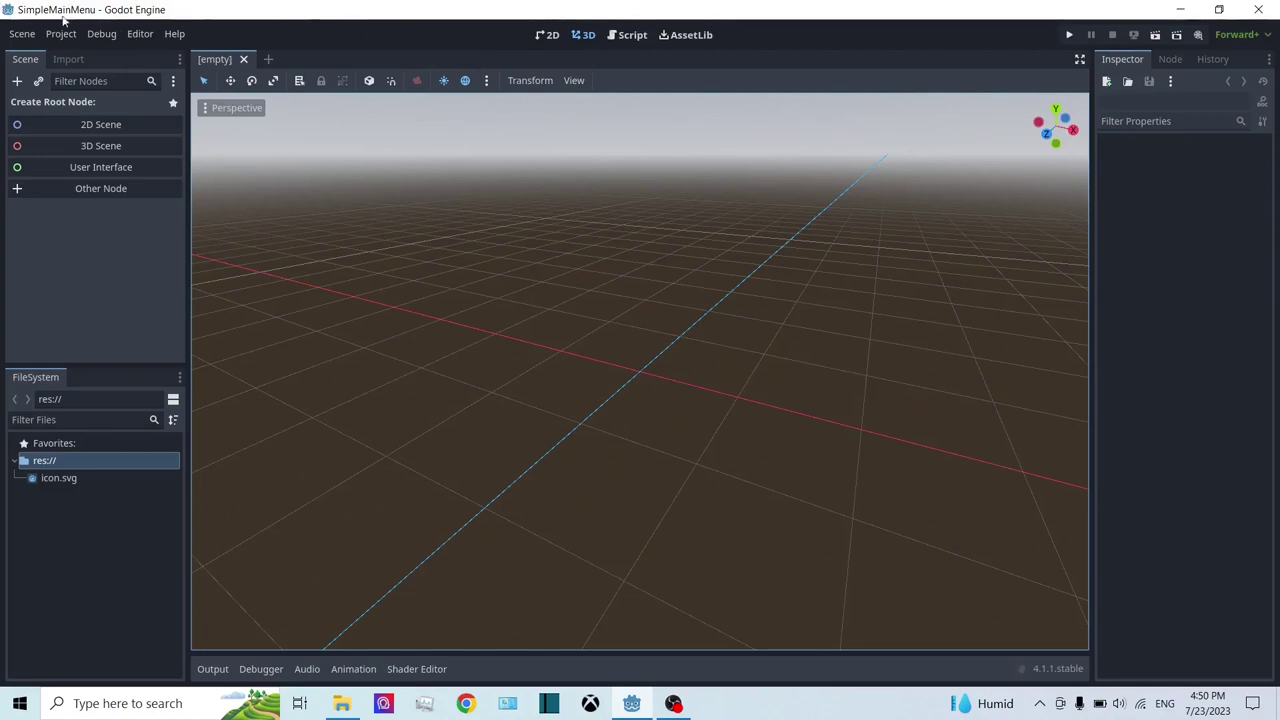
Step: Create a User Interface scene with a Control root and centre it in the canvas
scroll(574, 156, down, 3)
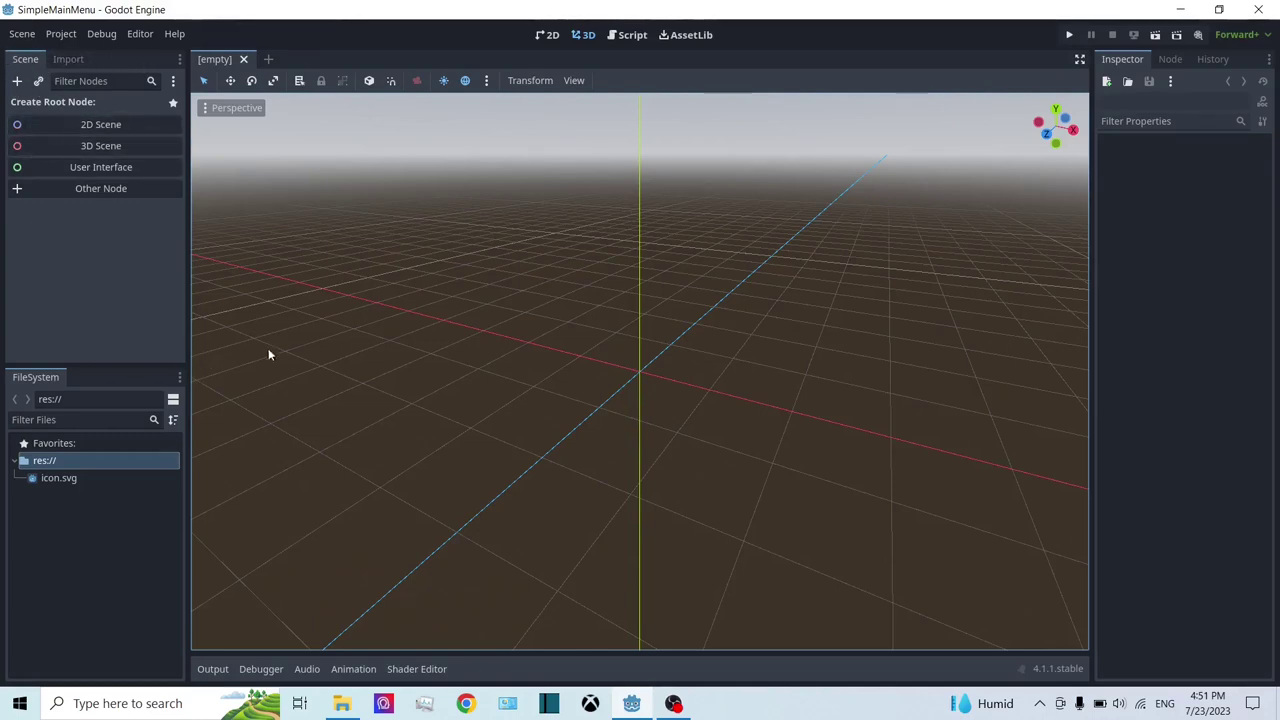
click(132, 167)
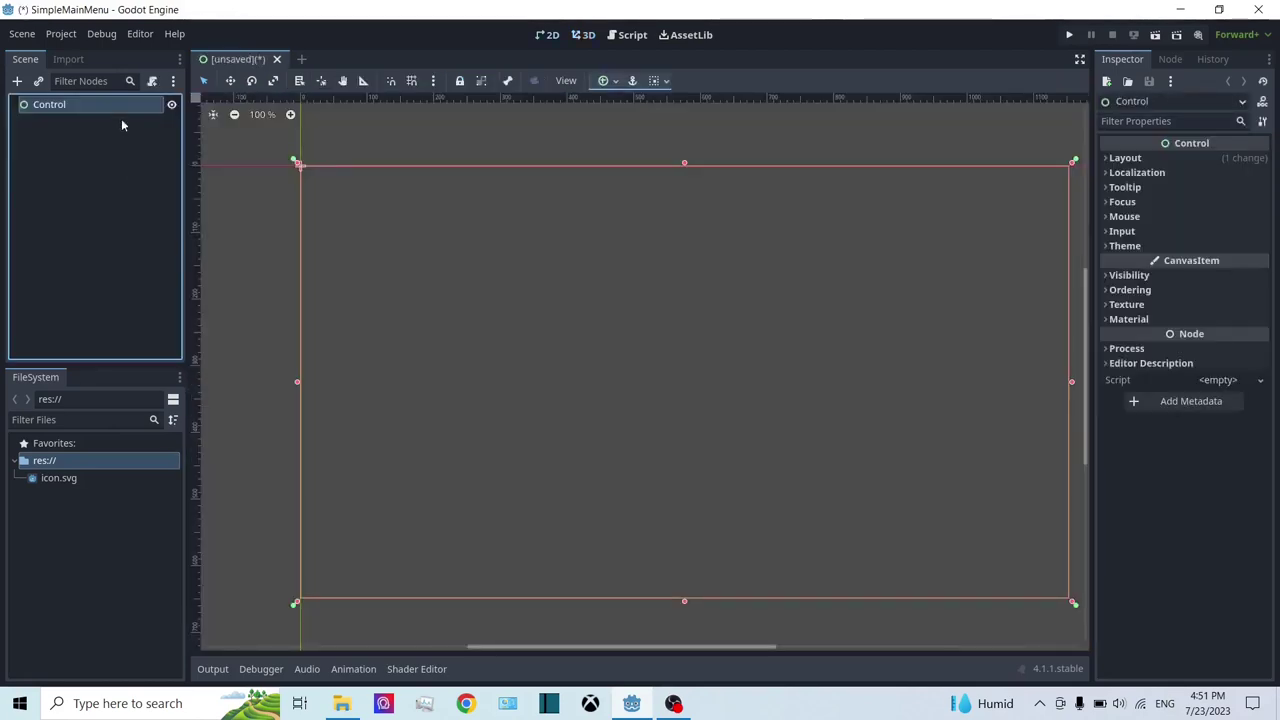
scroll(576, 178, down, 3)
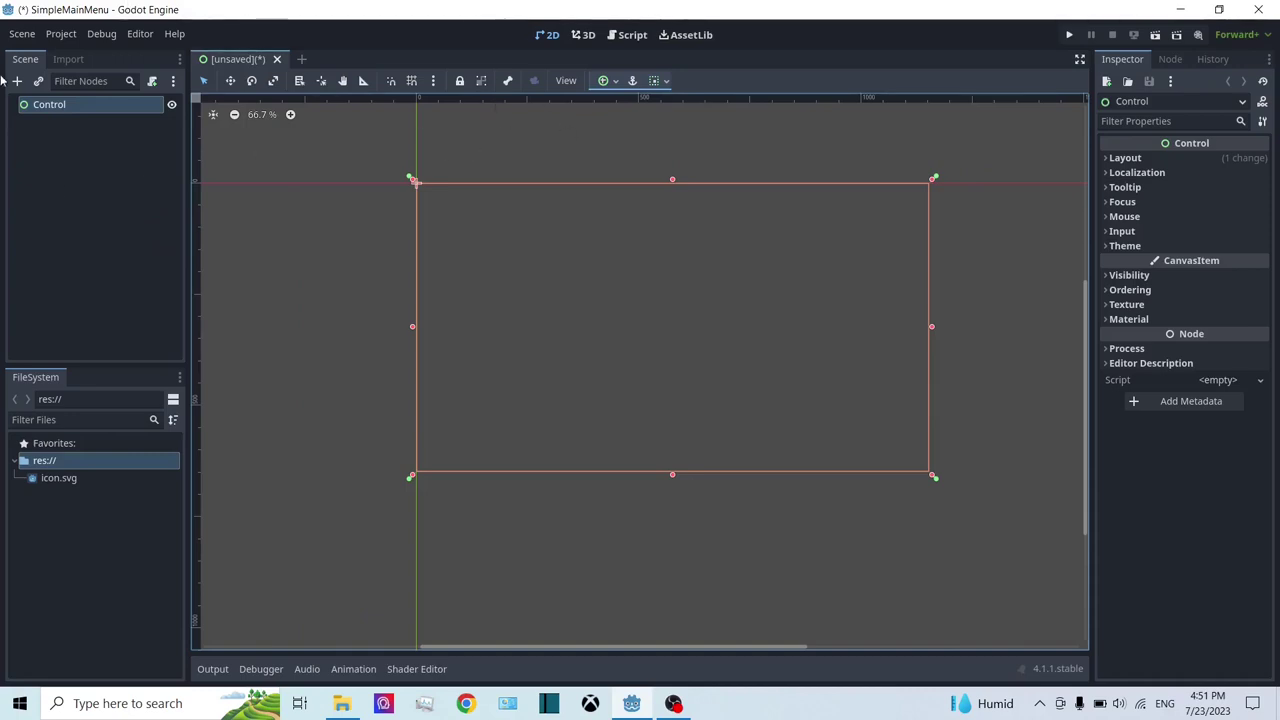
scroll(693, 224, down, 1)
middle_drag(693, 224, 645, 263)
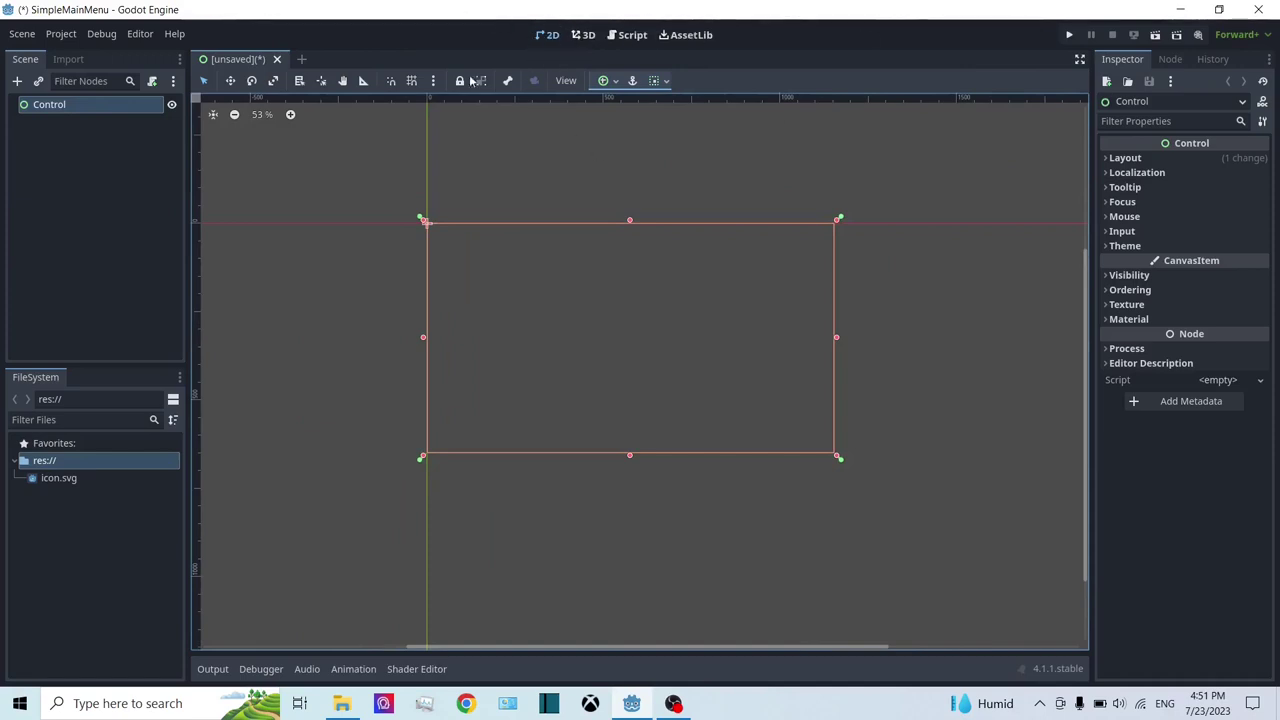
scroll(491, 186, up, 2)
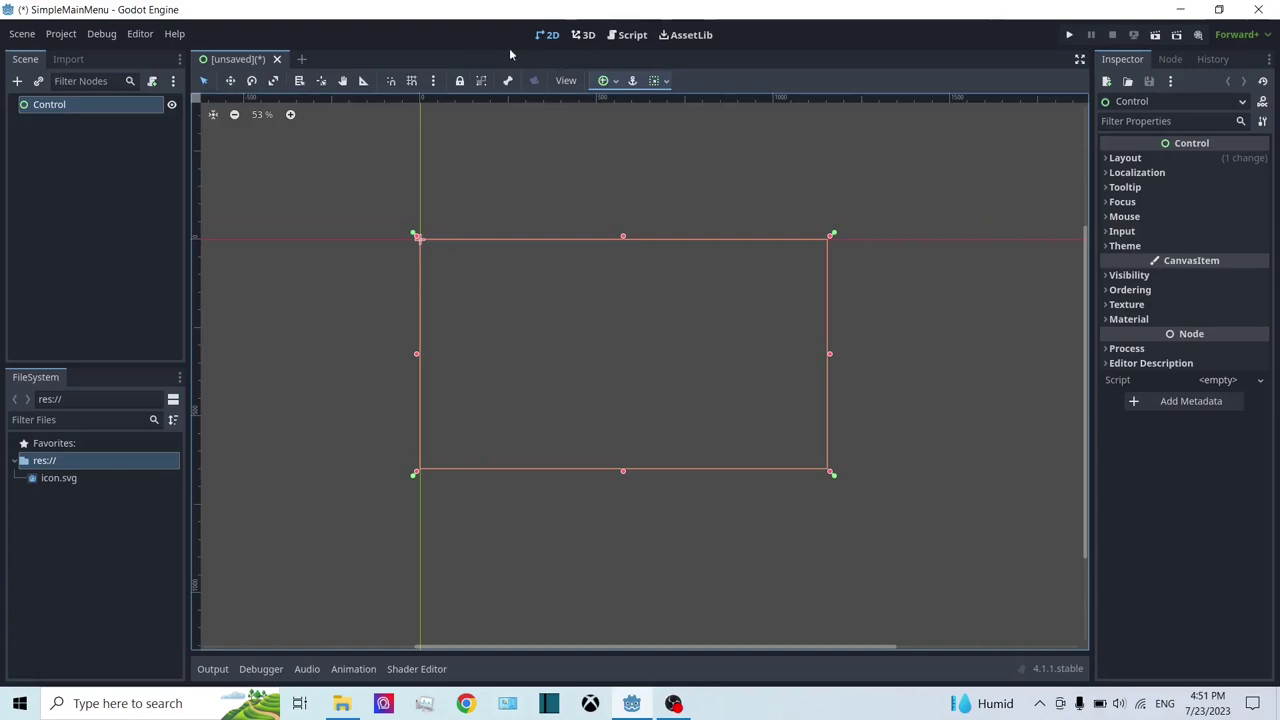
Step: Rename the Control root node to MainMenu
click(62, 109)
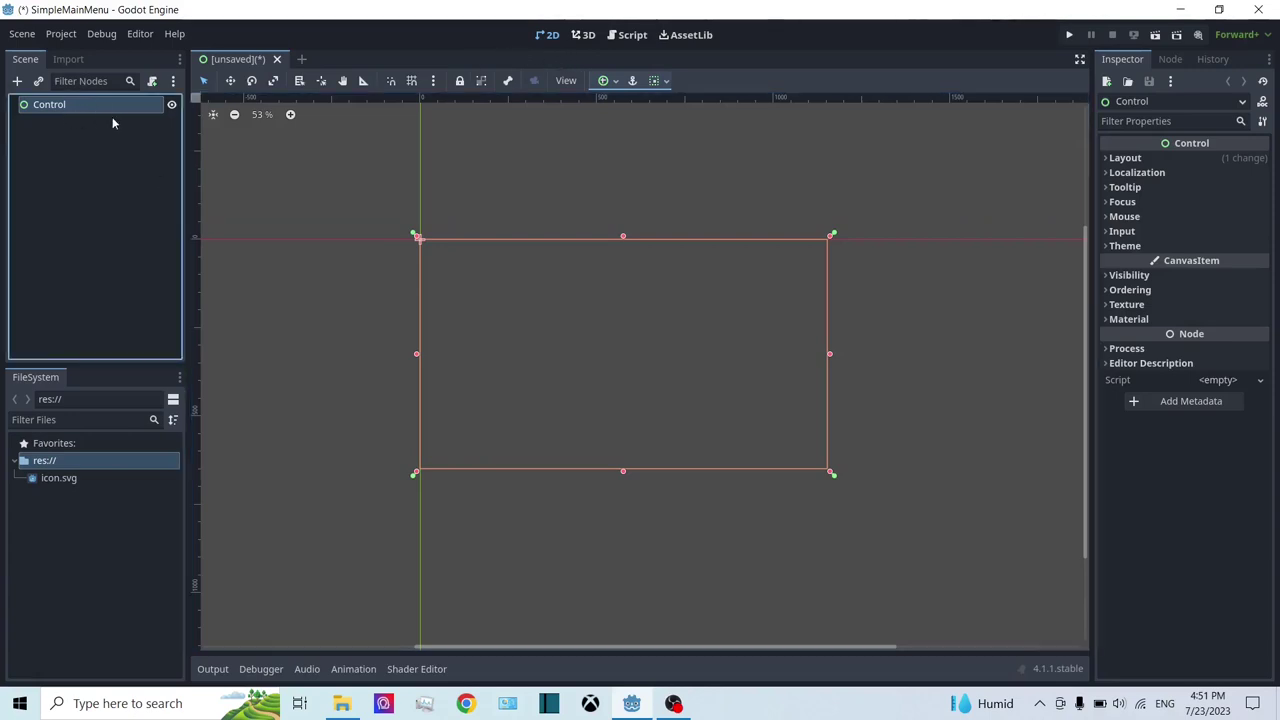
double_click(44, 109)
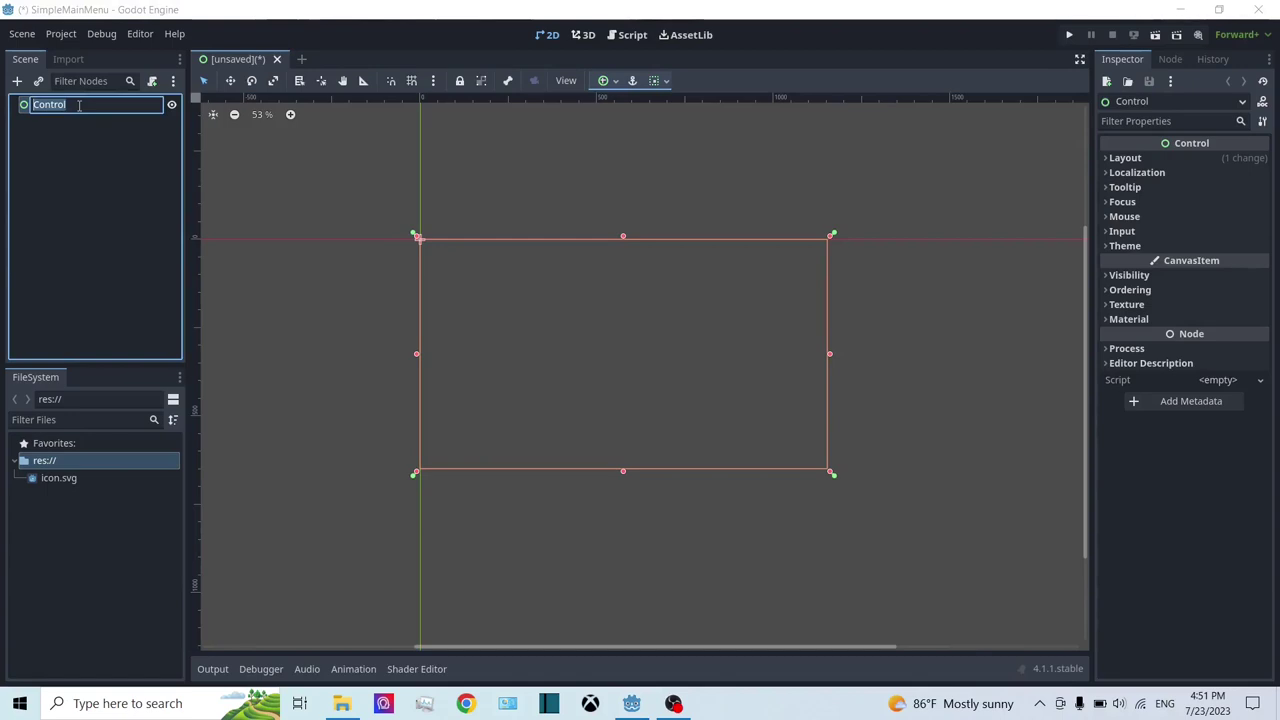
text(MainMenu)
key(Return)
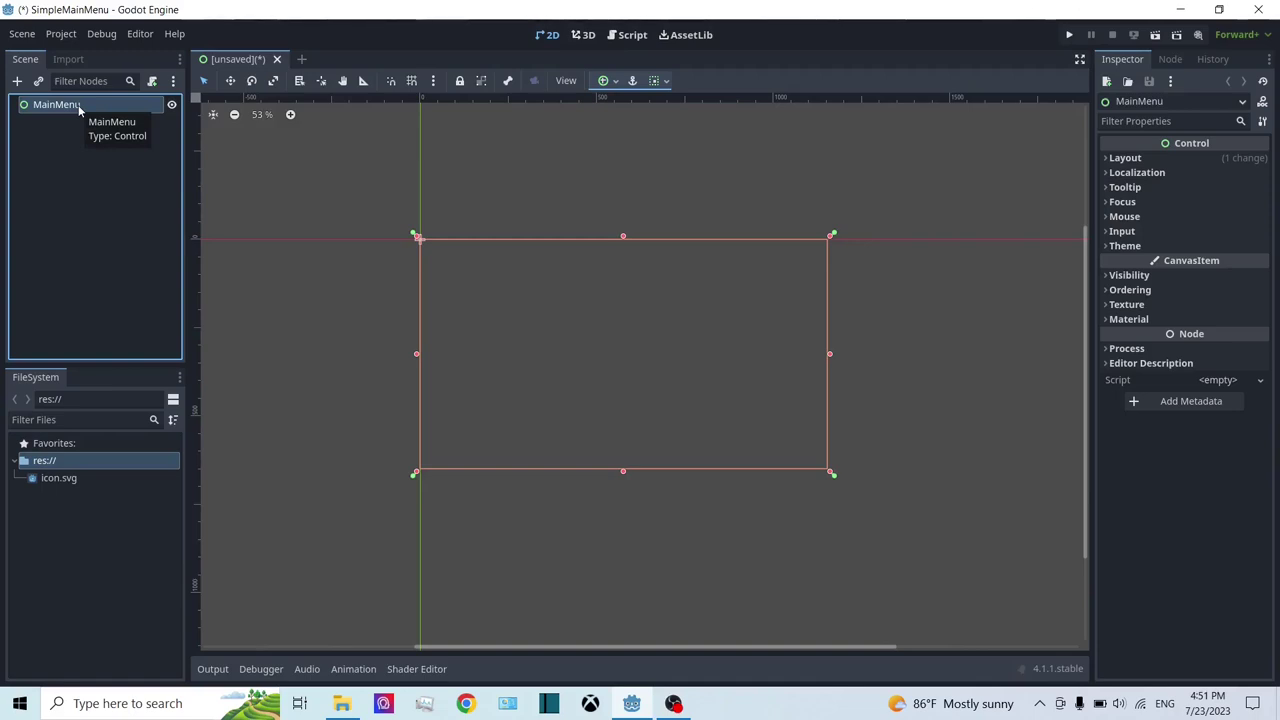
Step: Save the scene as main_menu.tscn in a newly created Scenes folder
key(ctrl+s)
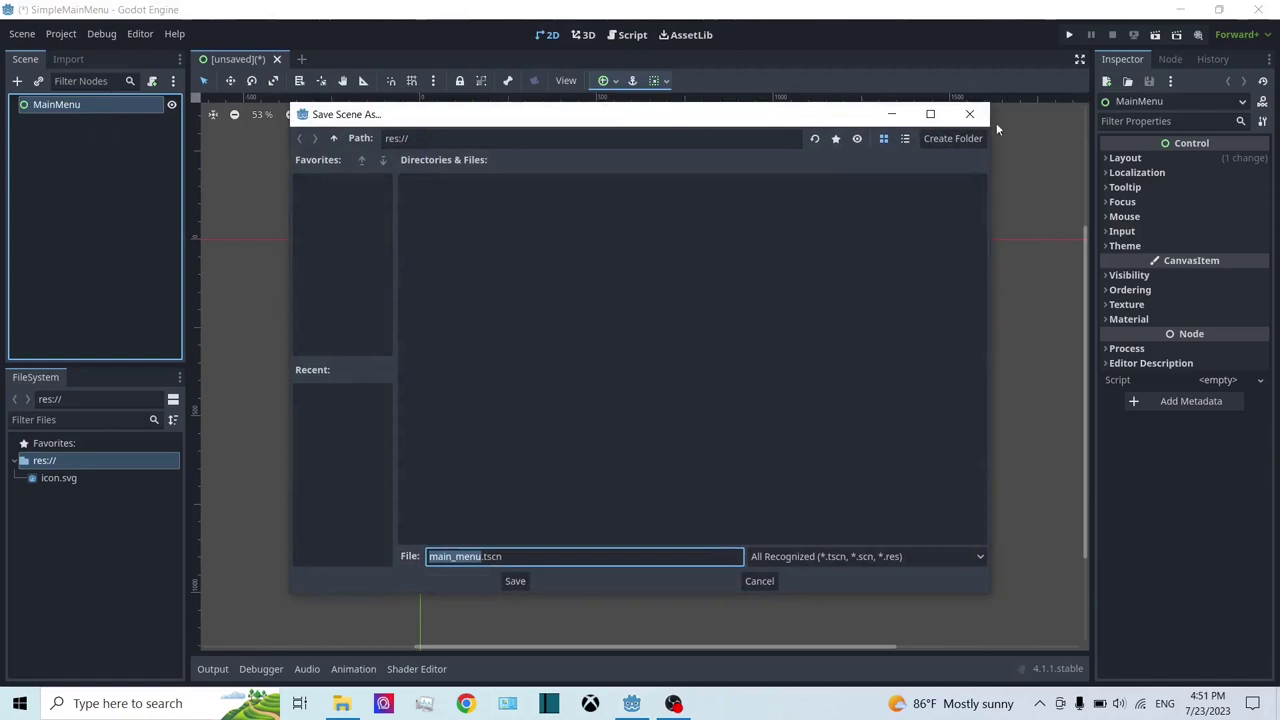
click(965, 137)
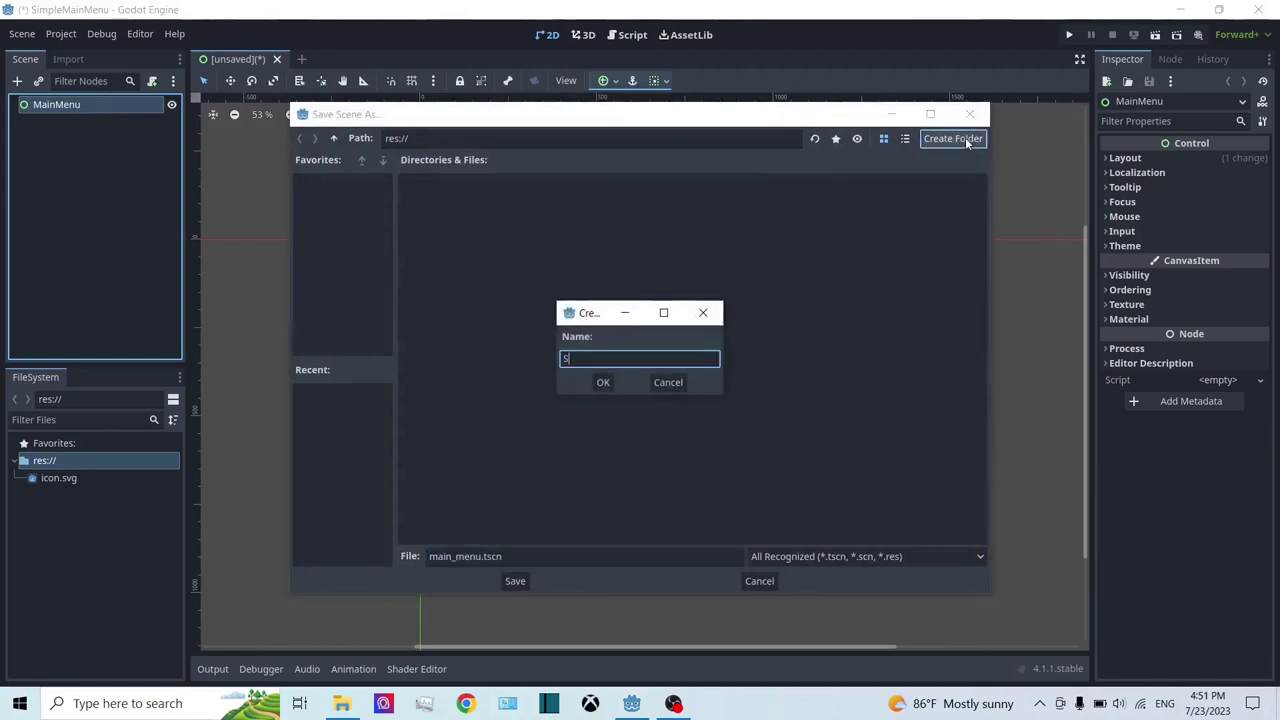
text(Scenes)
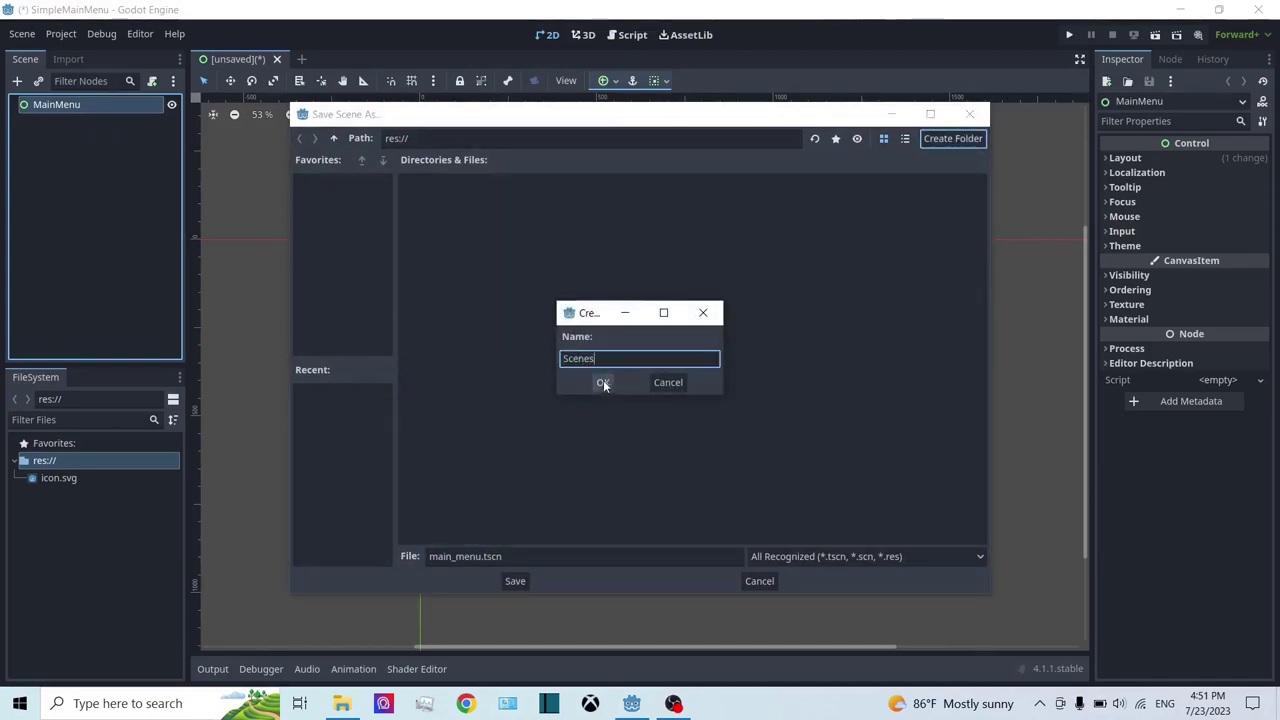
click(603, 382)
click(515, 581)
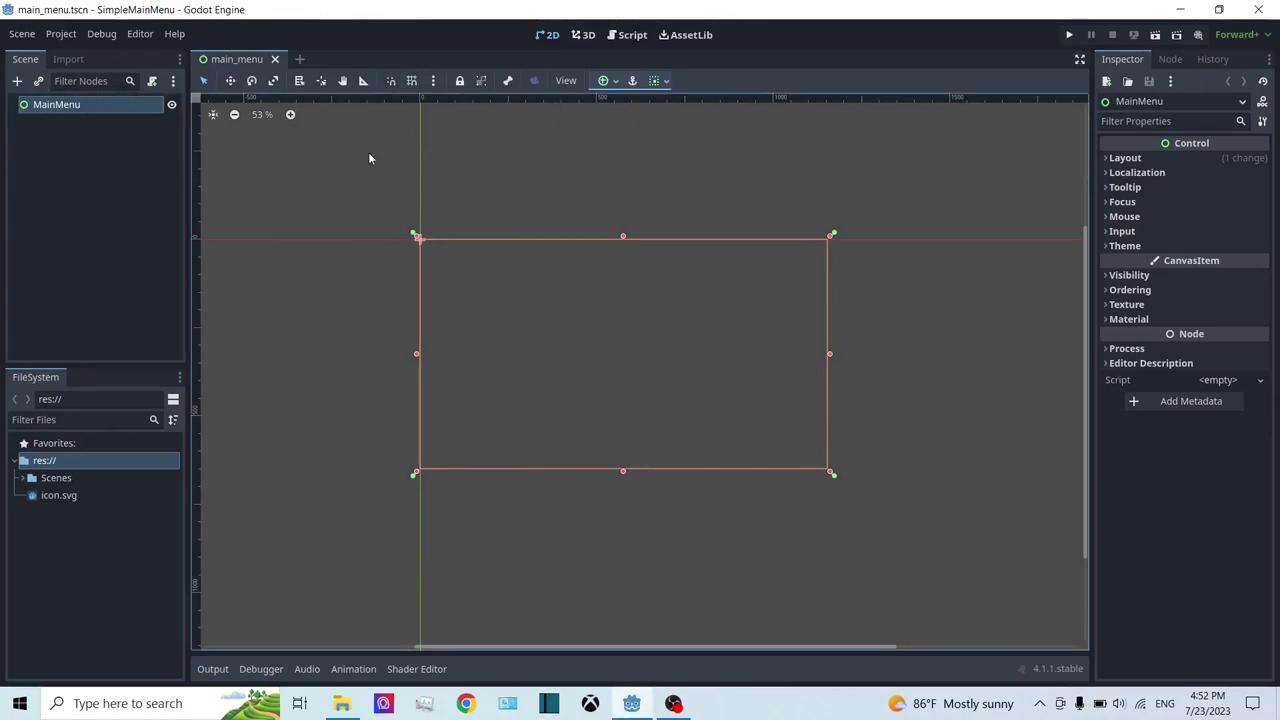
Step: Recentre the canvas on the MainMenu rectangle and briefly check the MainMenu node's actions
click(56, 107)
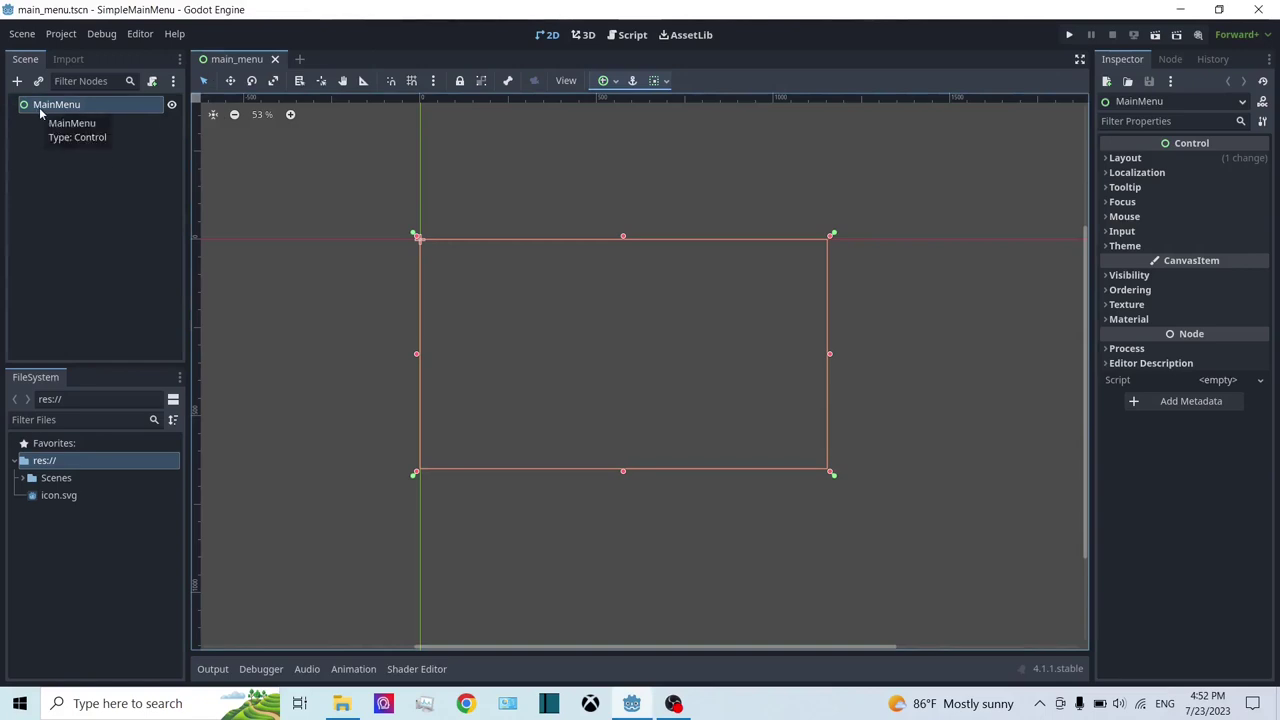
scroll(280, 149, down, 2)
scroll(660, 320, up, 2)
middle_drag(469, 263, 594, 314)
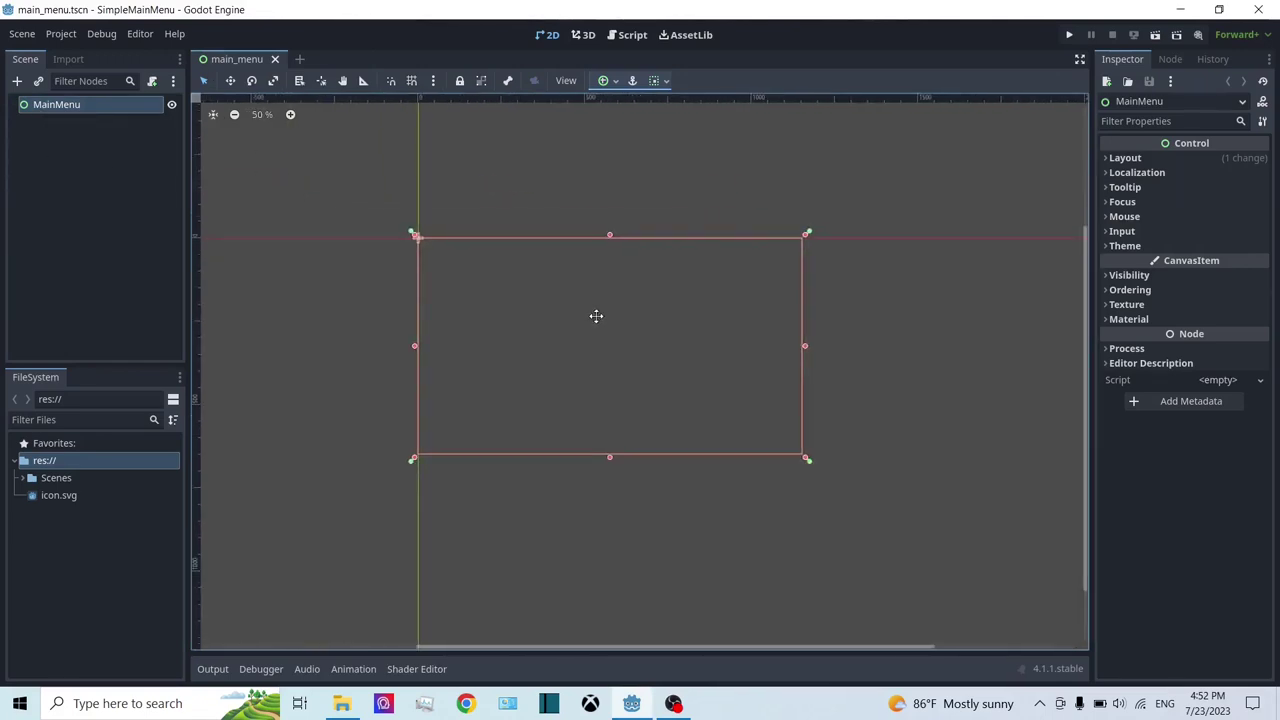
scroll(595, 318, up, 1)
scroll(734, 290, up, 2)
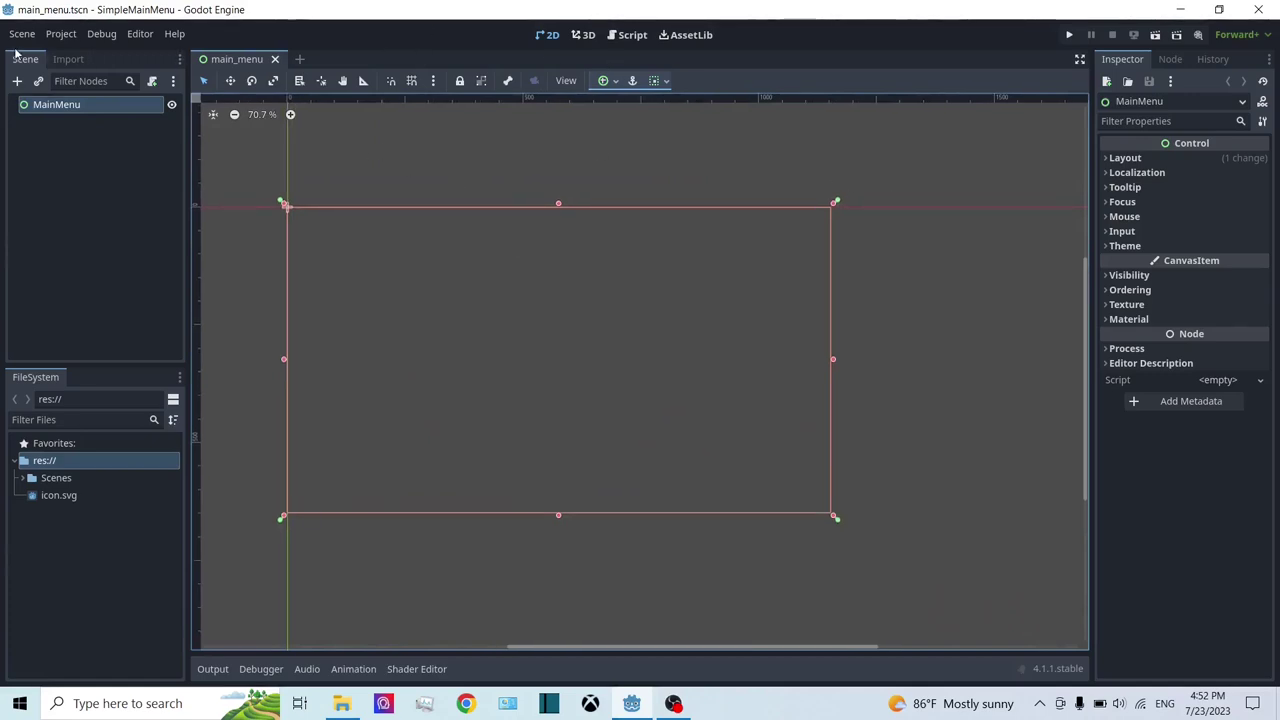
right_click(51, 108)
click(23, 164)
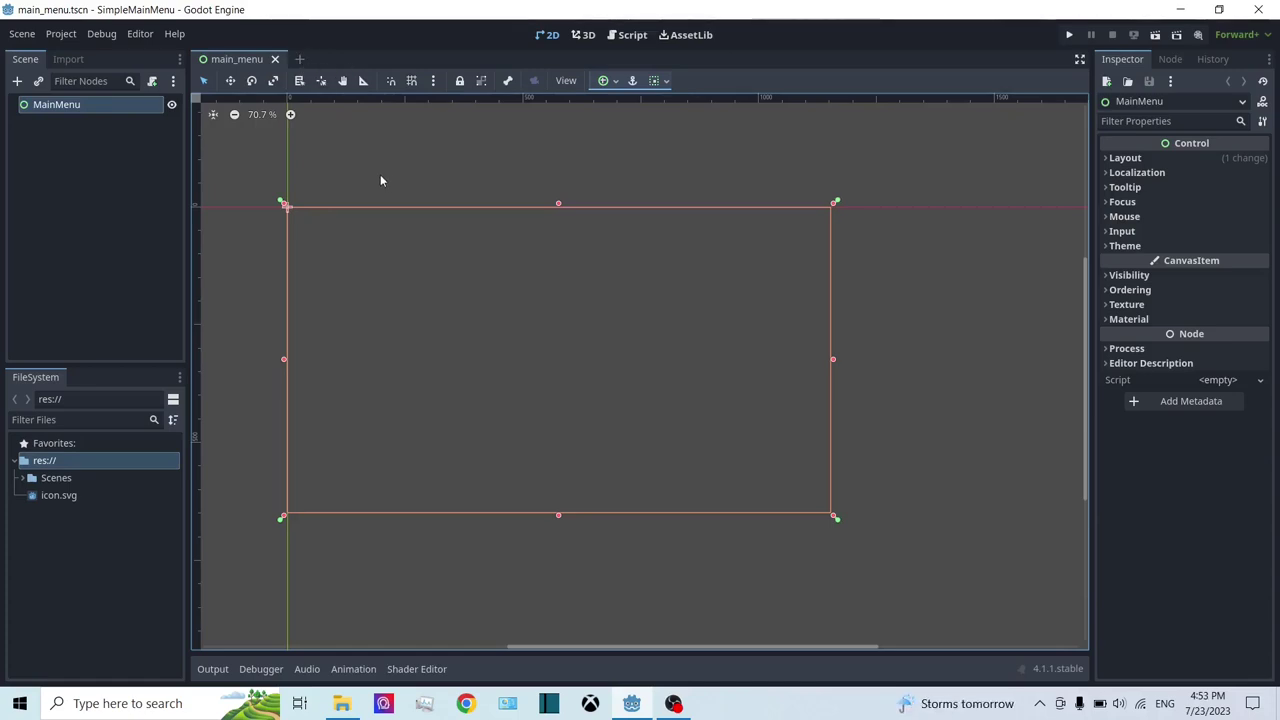
Step: Start a new scene with a 2D root node named Level
click(299, 59)
click(60, 126)
double_click(84, 104)
text(Level)
key(Return)
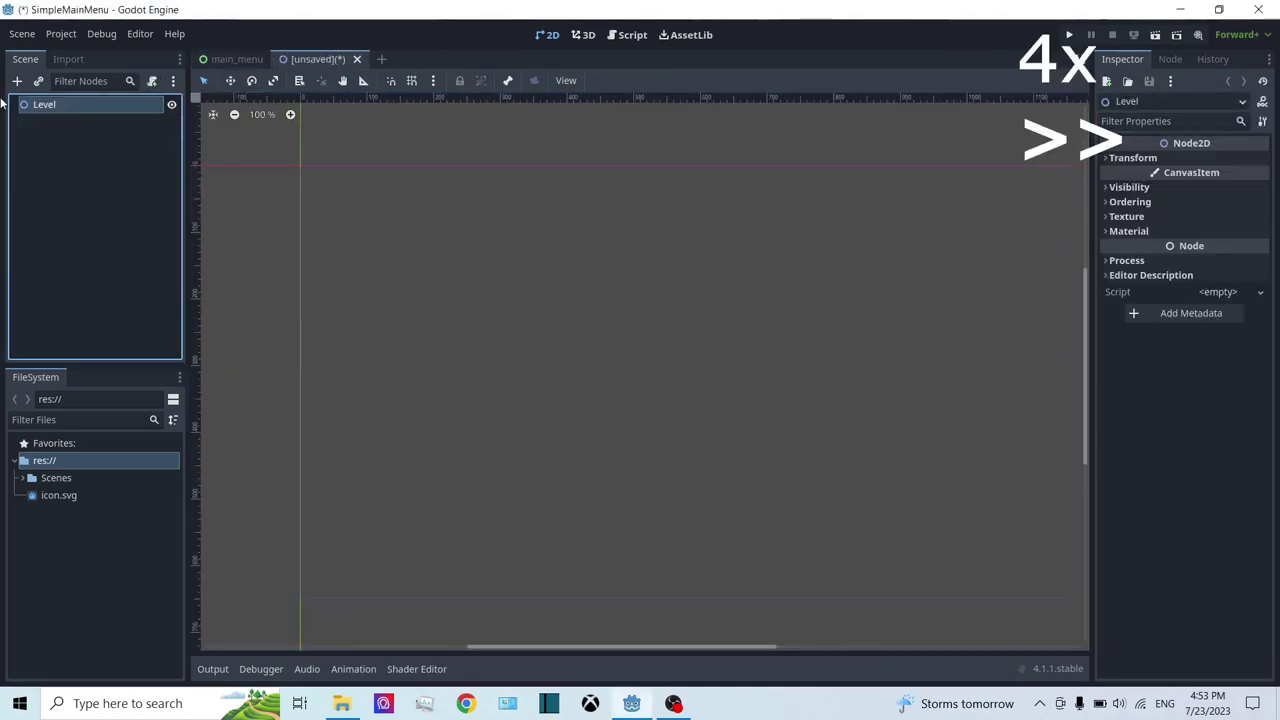
Step: Add a TextEdit child under Level, then delete it as unwanted
right_click(44, 106)
click(76, 103)
right_click(76, 103)
click(116, 120)
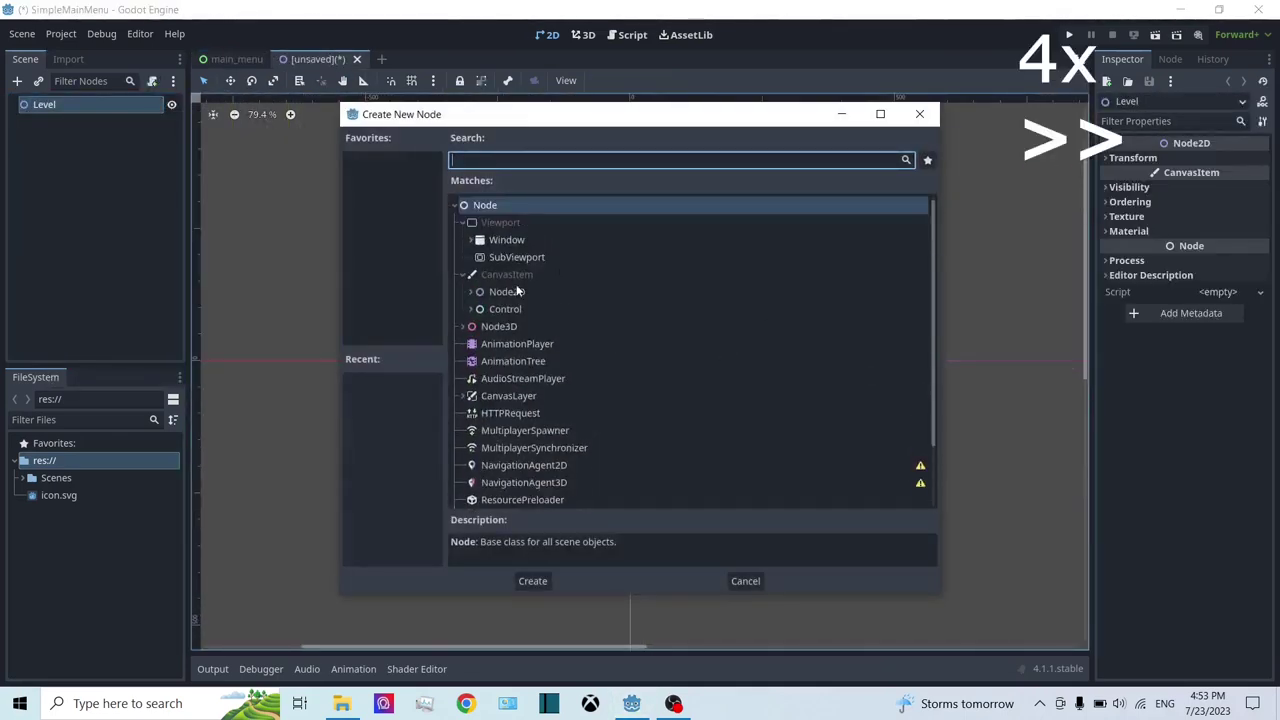
text(text)
double_click(490, 274)
right_click(100, 121)
click(150, 523)
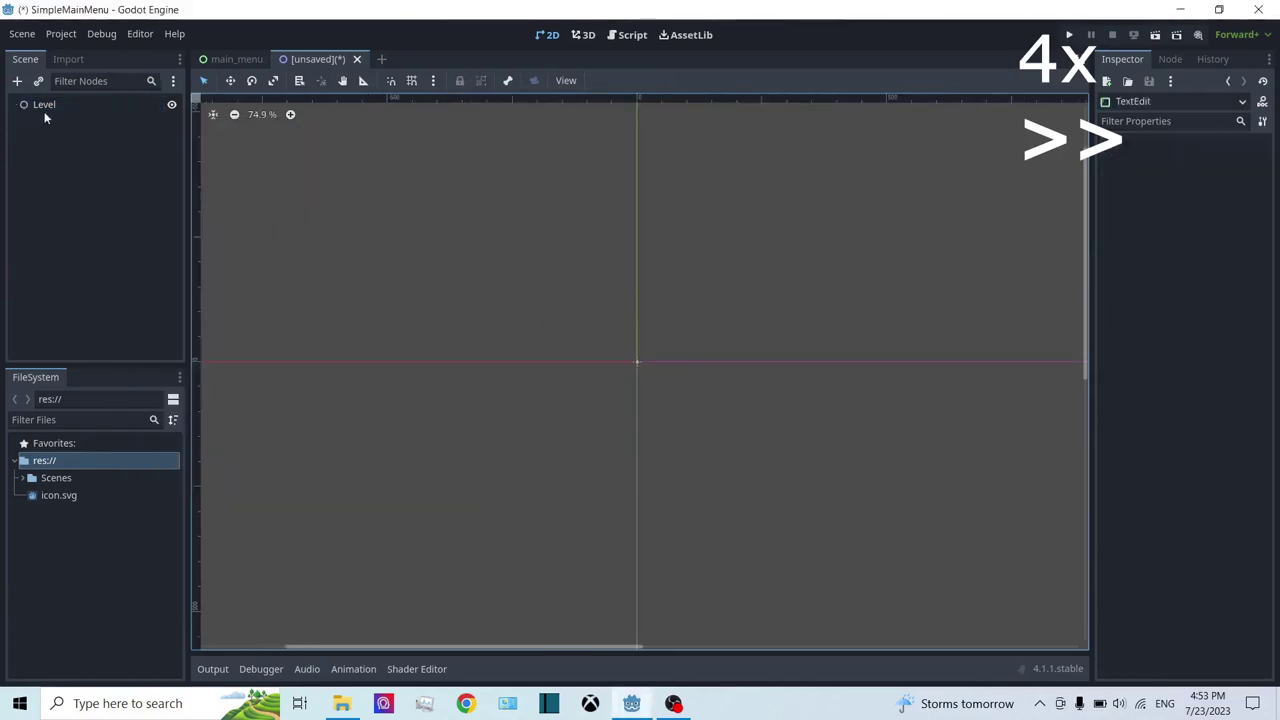
Step: Add a Polygon2D under Level and draw a six-vertex filled shape
key(ctrl+a)
text(pol)
double_click(520, 428)
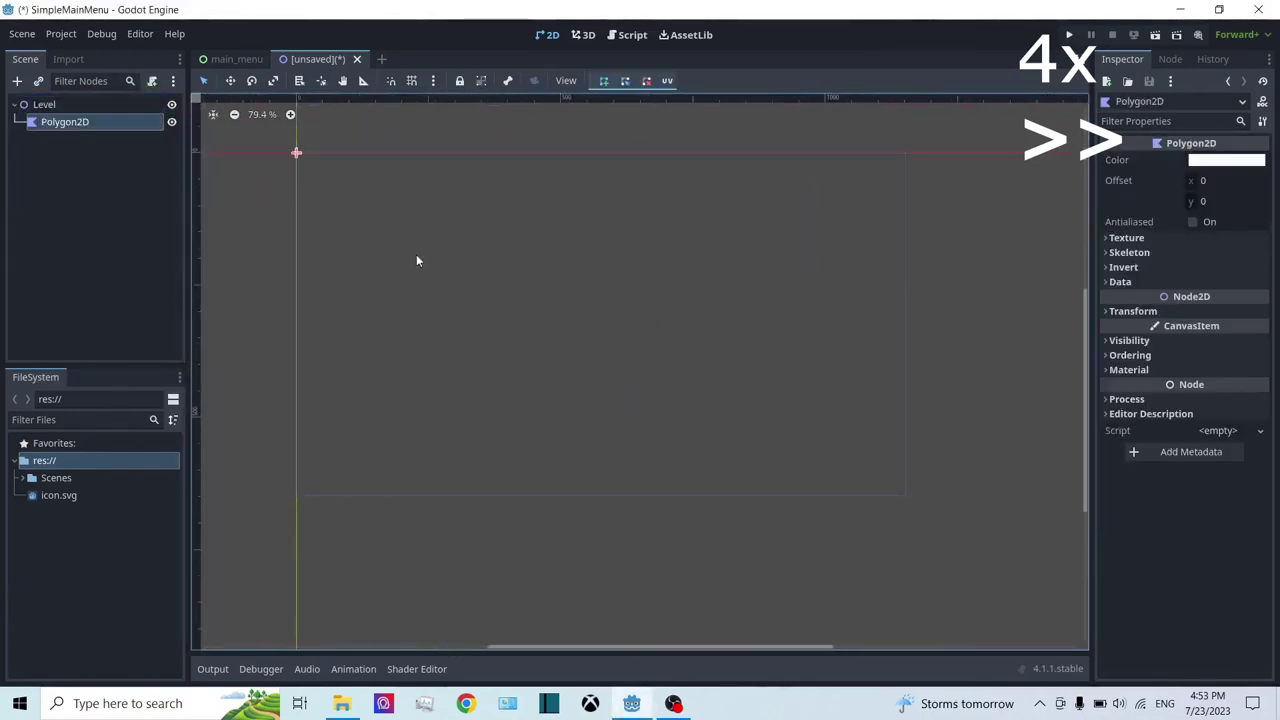
click(362, 317)
click(440, 349)
click(393, 420)
click(508, 433)
click(456, 466)
click(379, 442)
key(Return)
Step: Duplicate the Polygon2D node, then delete the duplicate
right_click(68, 122)
click(130, 349)
click(764, 219)
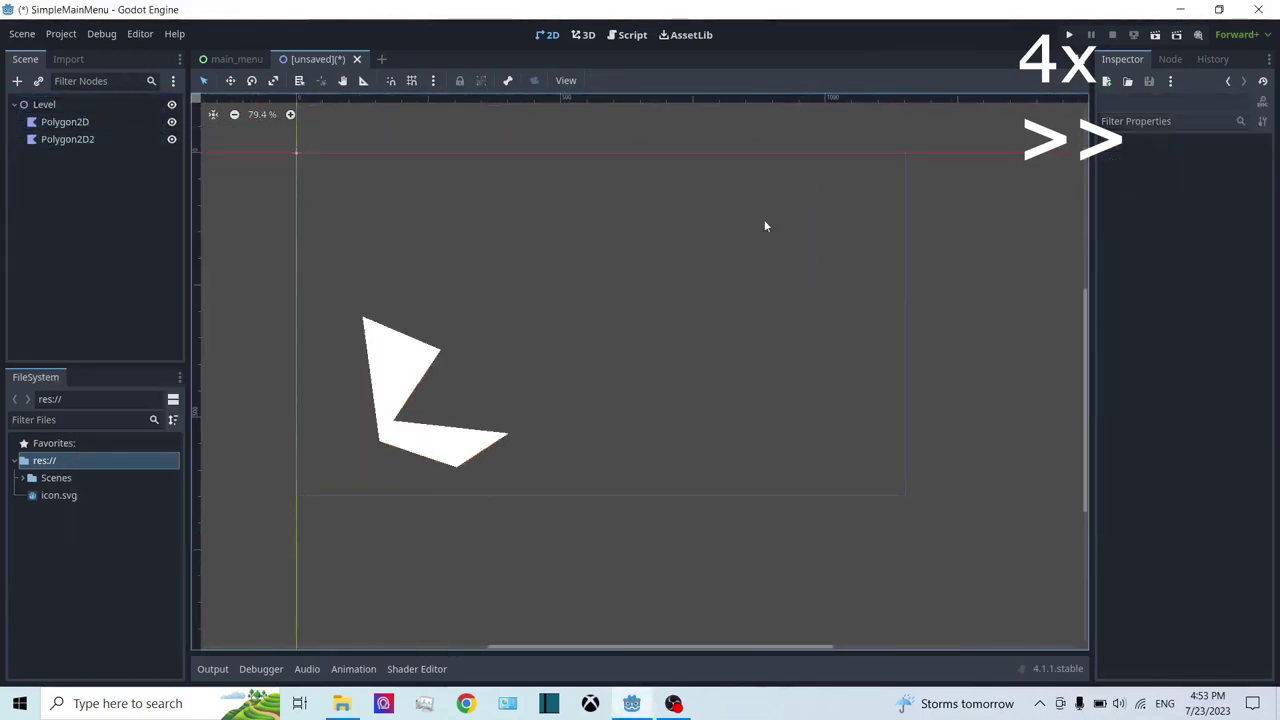
click(470, 440)
key(Delete)
click(608, 371)
Step: Draw a second triangular polygon on the right side of the canvas
right_click(30, 104)
click(70, 110)
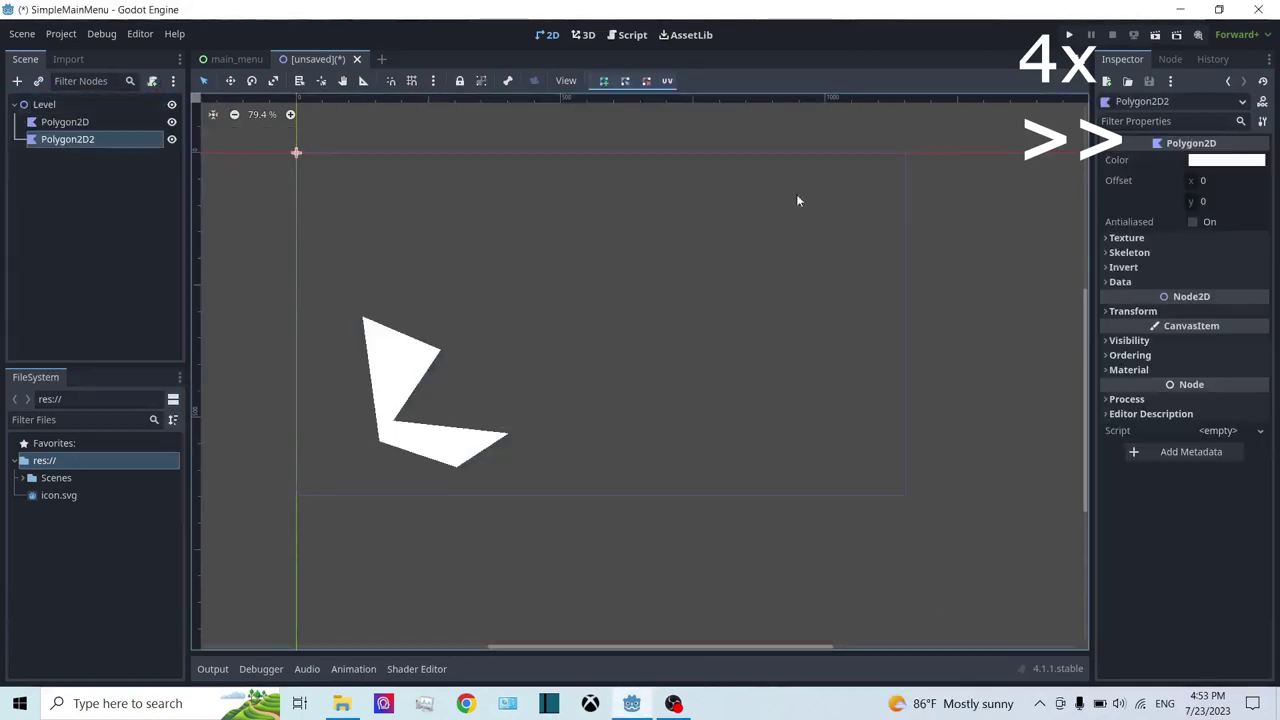
click(806, 191)
click(871, 191)
click(894, 271)
click(806, 191)
Step: Add a RichTextLabel node under Level
scroll(840, 257, down, 1)
key(ctrl+a)
scroll(613, 342, down, 3)
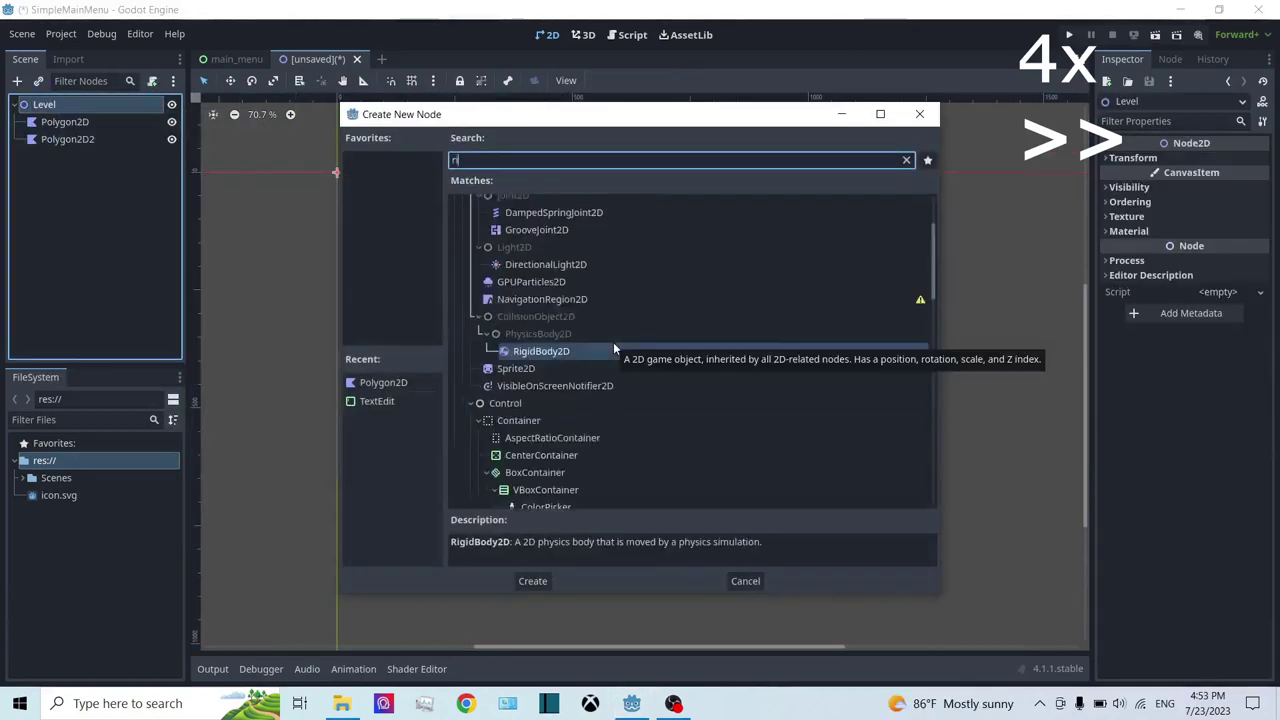
text(rich)
key(Return)
click(607, 80)
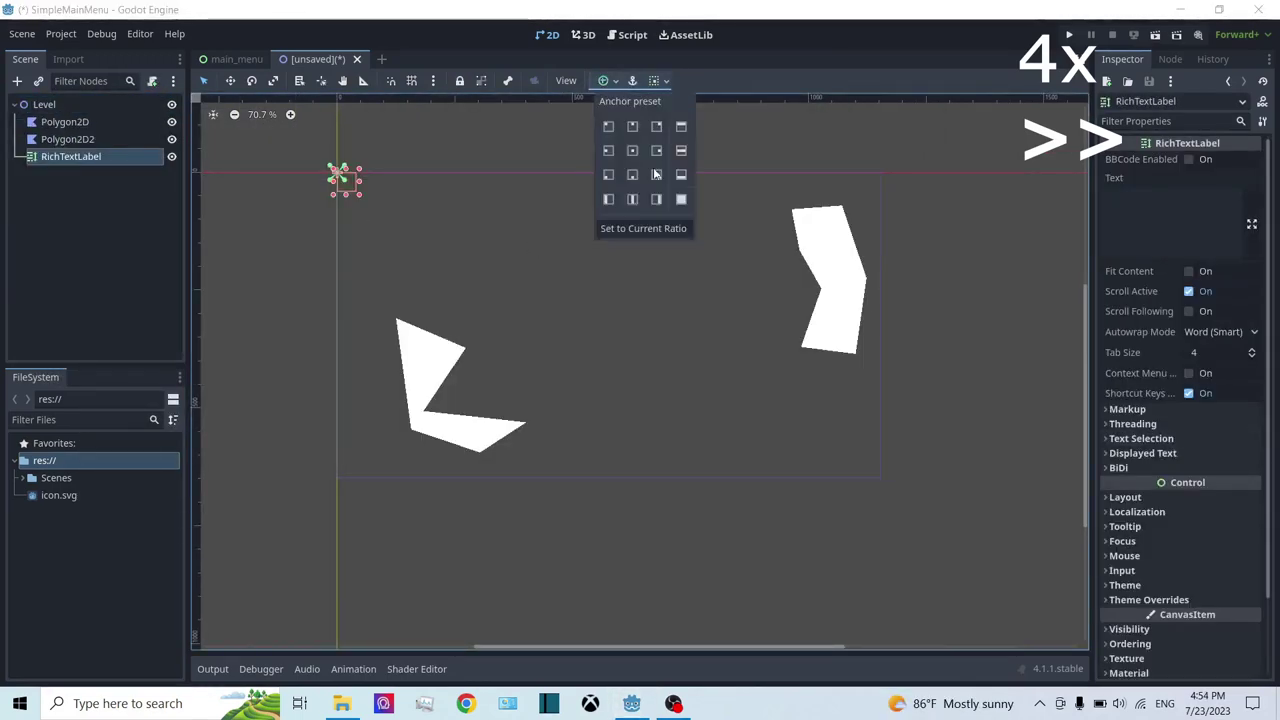
Step: Resize and move the RichTextLabel box toward the canvas centre
click(264, 195)
click(264, 195)
click(70, 156)
drag(340, 174, 494, 294)
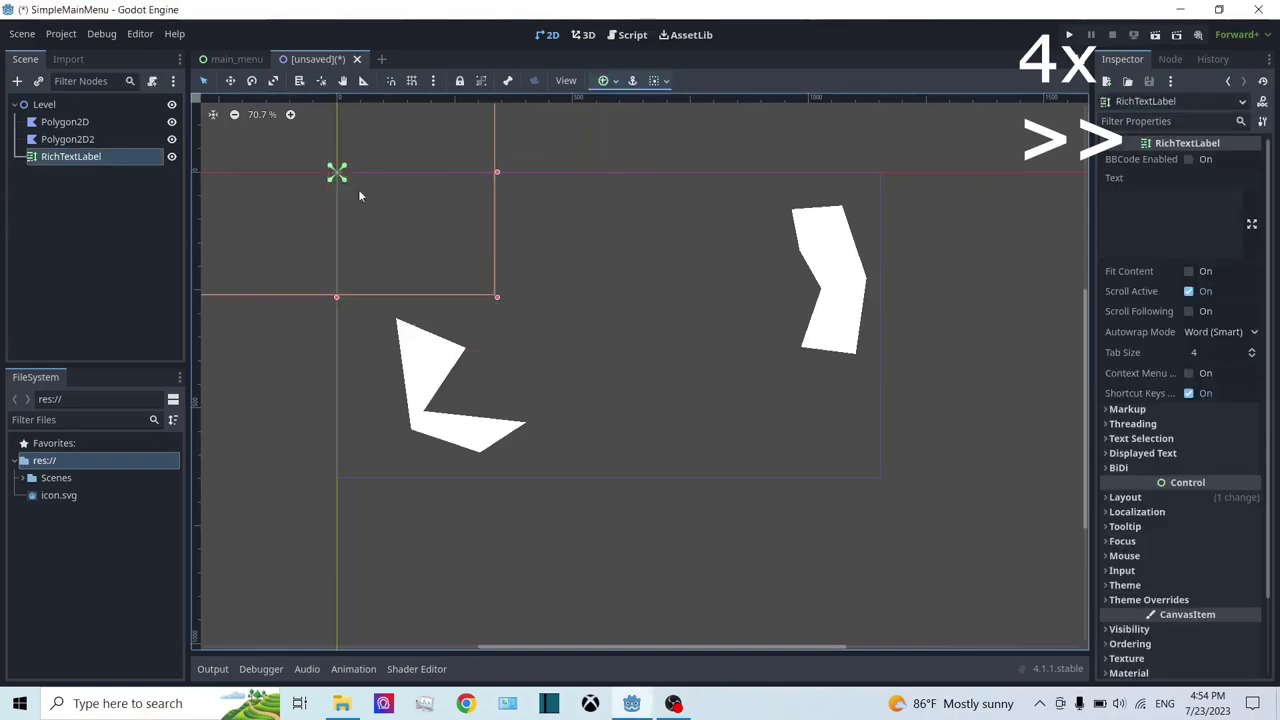
drag(415, 232, 541, 258)
drag(620, 320, 780, 447)
Step: Set the label text to 'This is a Game Level' with a 100 px font size override
click(1170, 220)
text(This is )
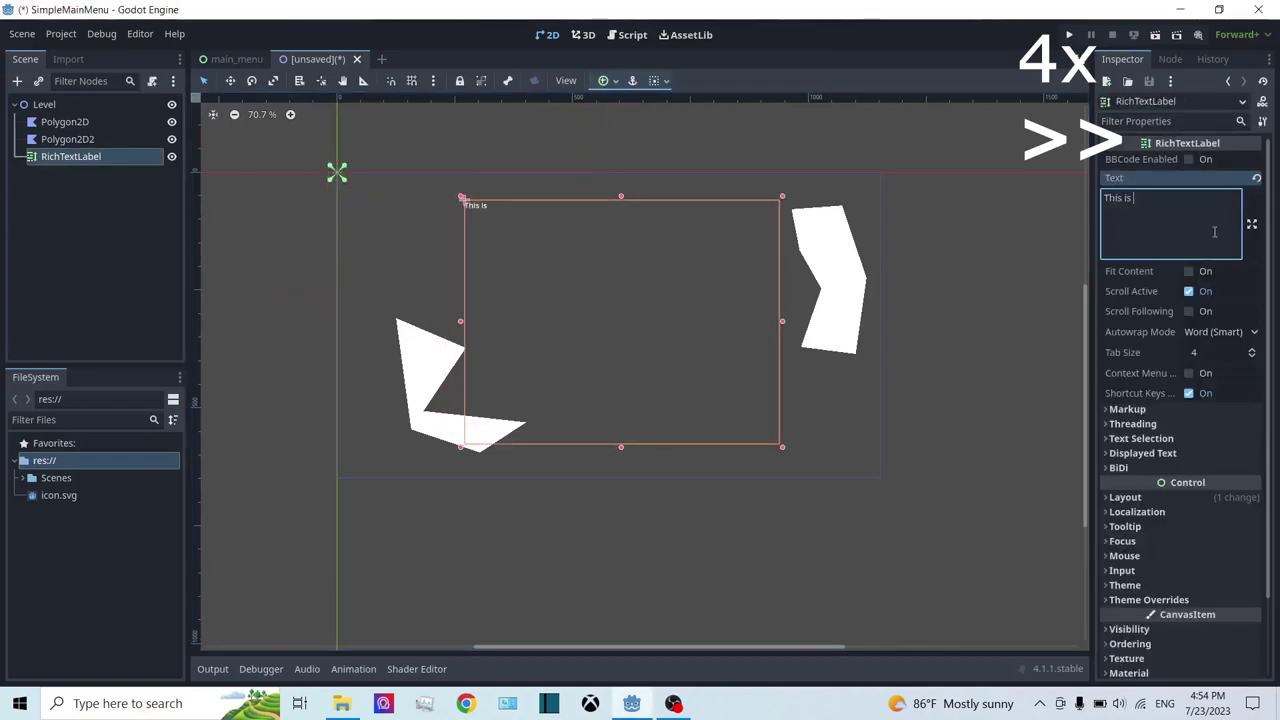
text(a Game Level)
scroll(1200, 400, down, 3)
click(1150, 511)
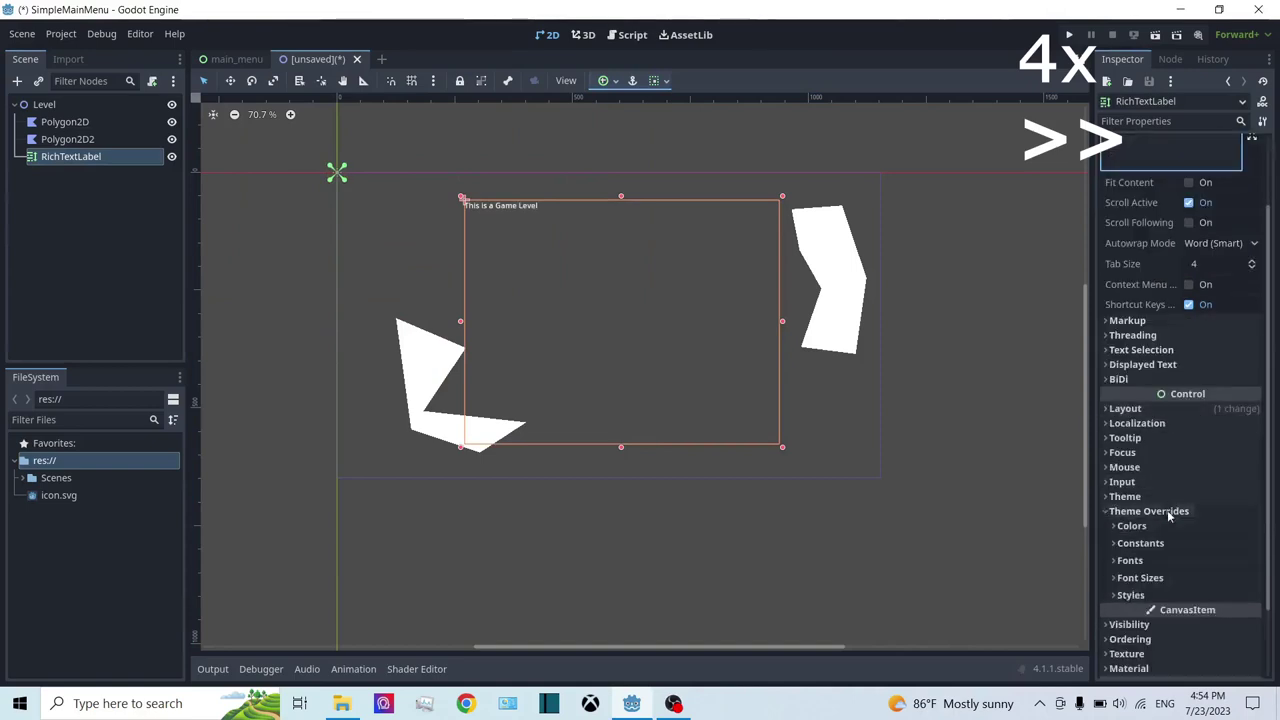
click(1140, 577)
click(1127, 594)
double_click(1208, 594)
text(100)
key(Return)
drag(461, 321, 381, 321)
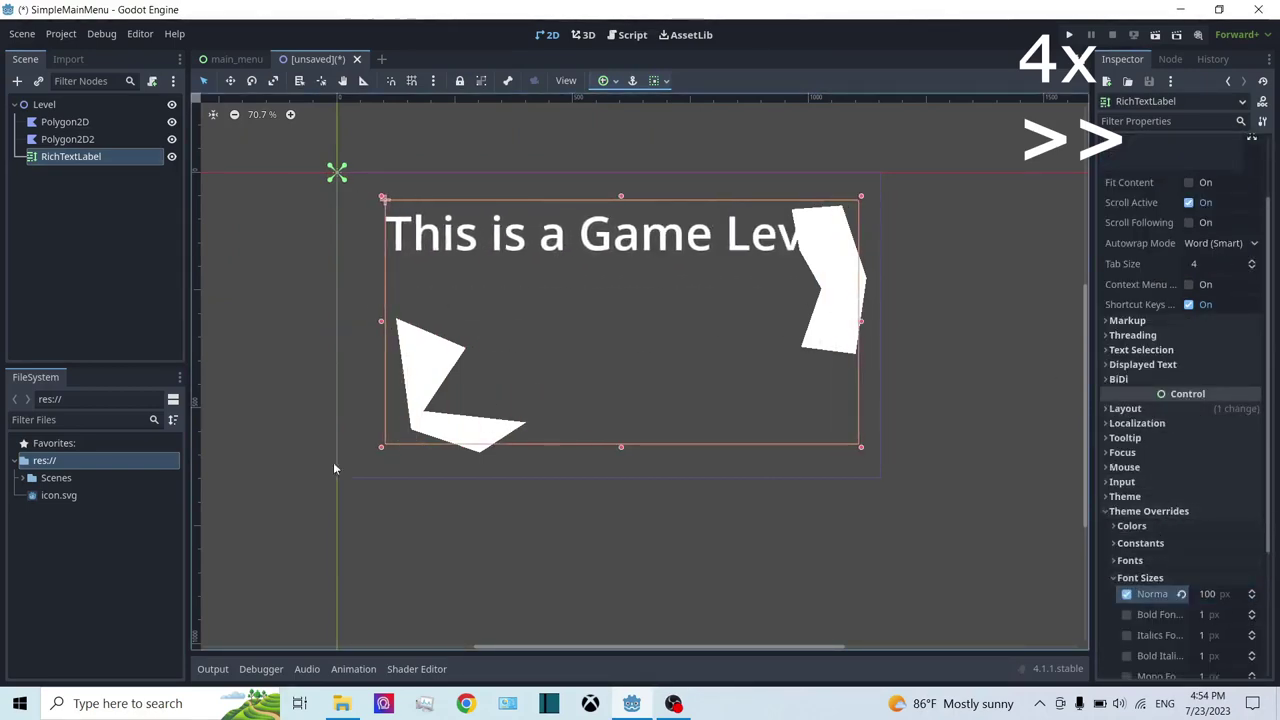
Step: Make both Polygon2D nodes translucent grey
click(62, 139)
click(1226, 160)
drag(1200, 445, 1130, 445)
click(71, 156)
click(64, 121)
click(1226, 160)
scroll(240, 304, down, 1)
click(71, 156)
key(ctrl+s)
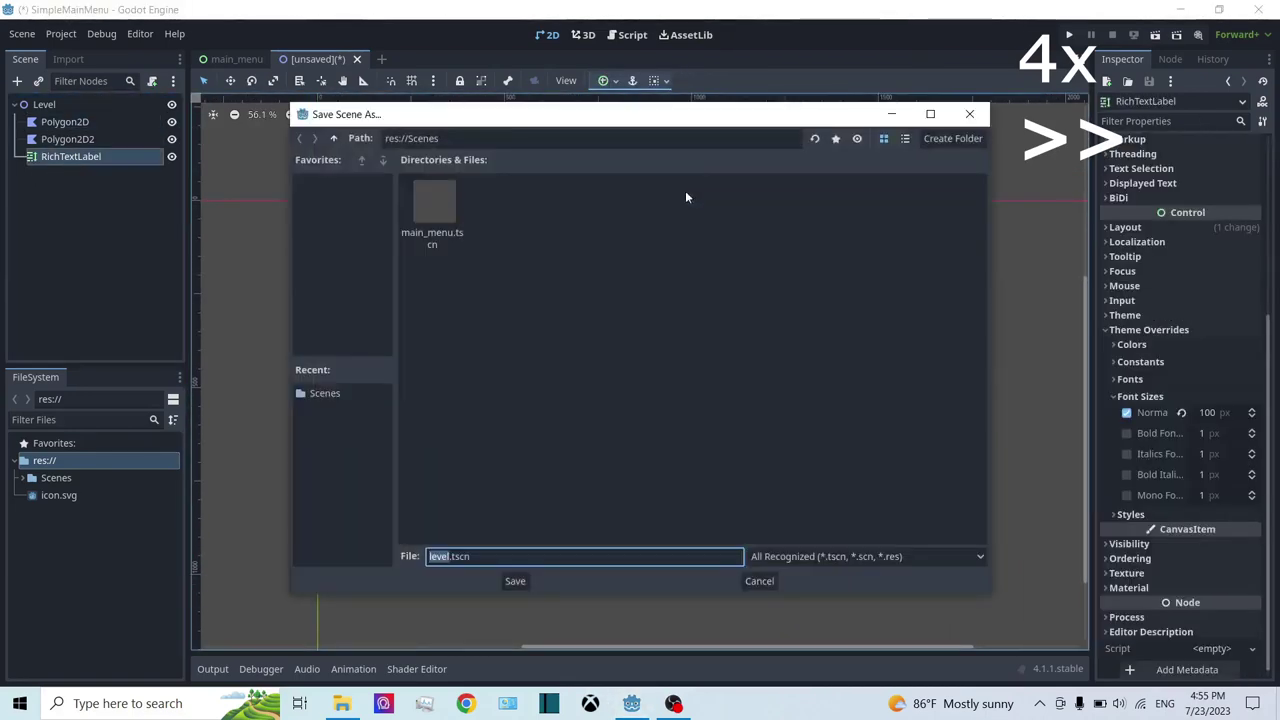
Step: Save the Level scene as level.tscn and switch back to the main_menu scene
click(514, 580)
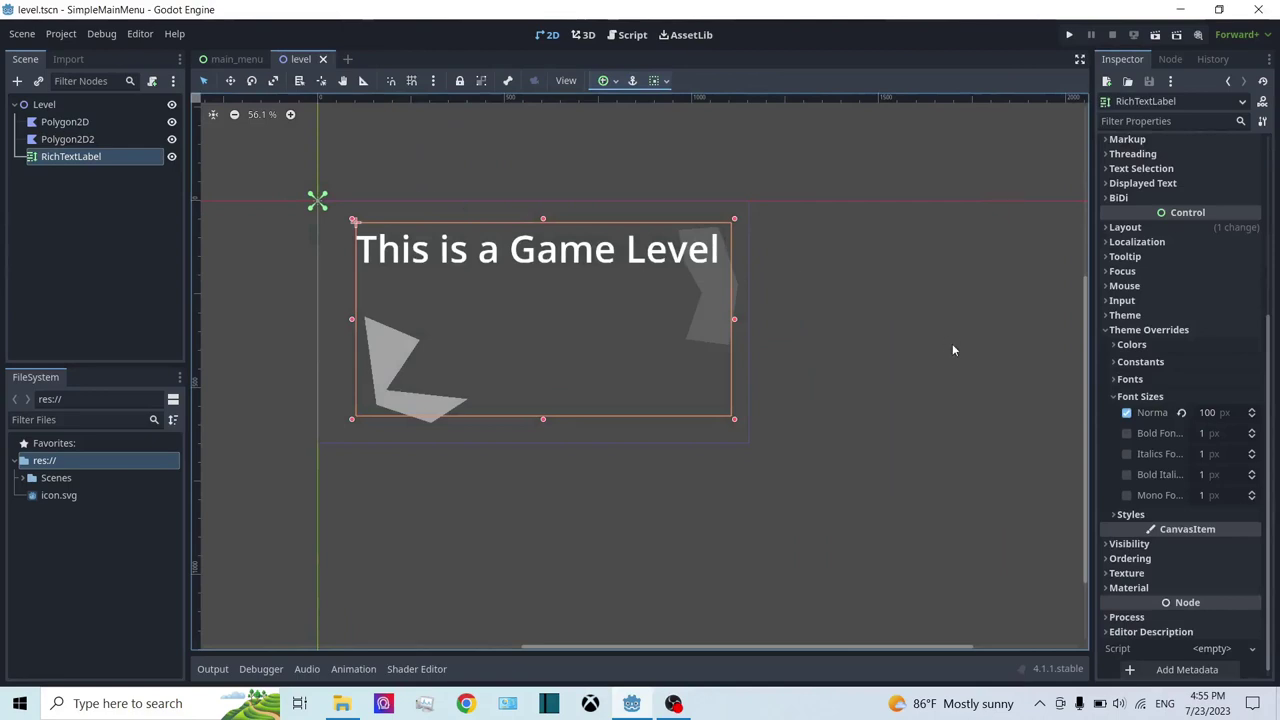
scroll(613, 266, up, 2)
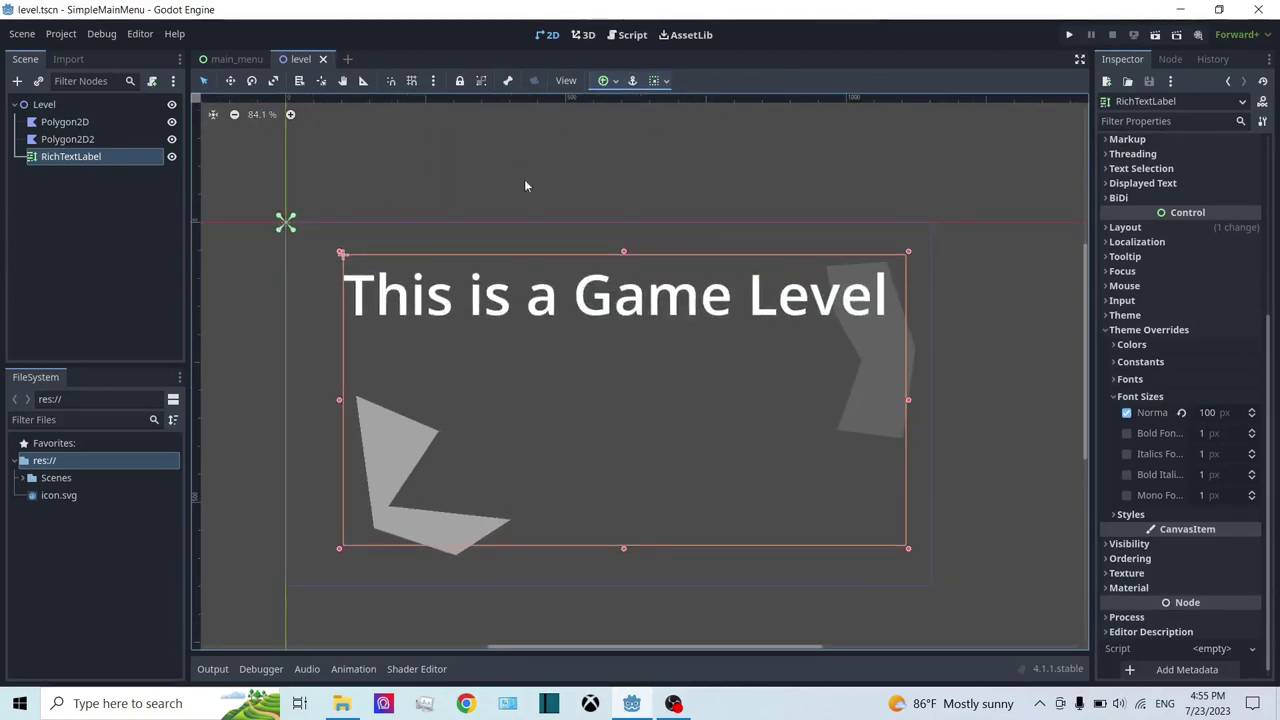
key(Escape)
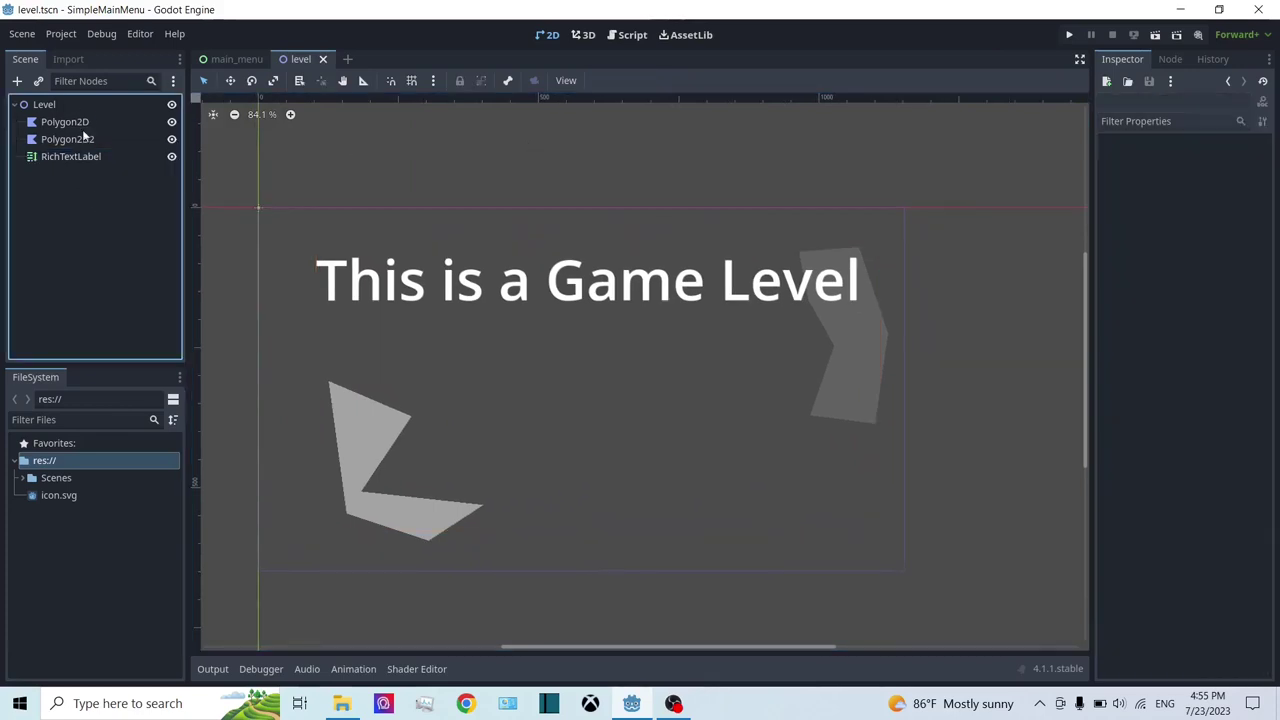
middle_drag(869, 450, 916, 419)
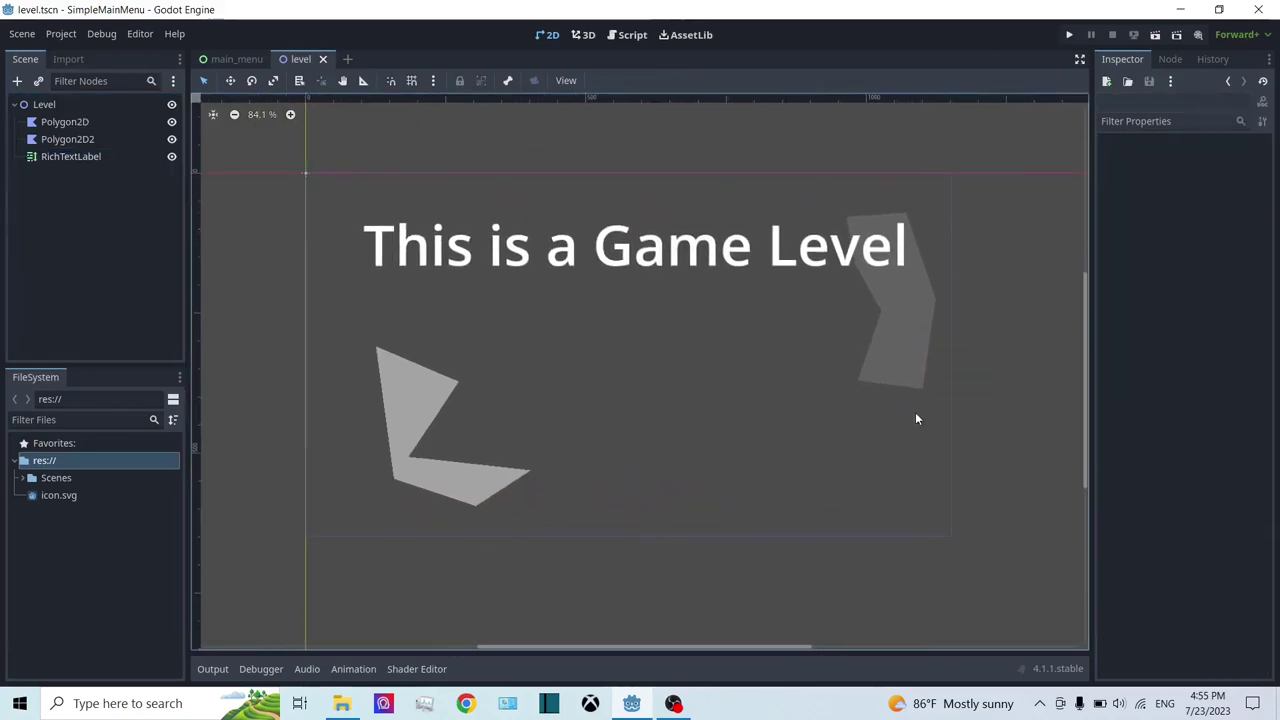
click(229, 59)
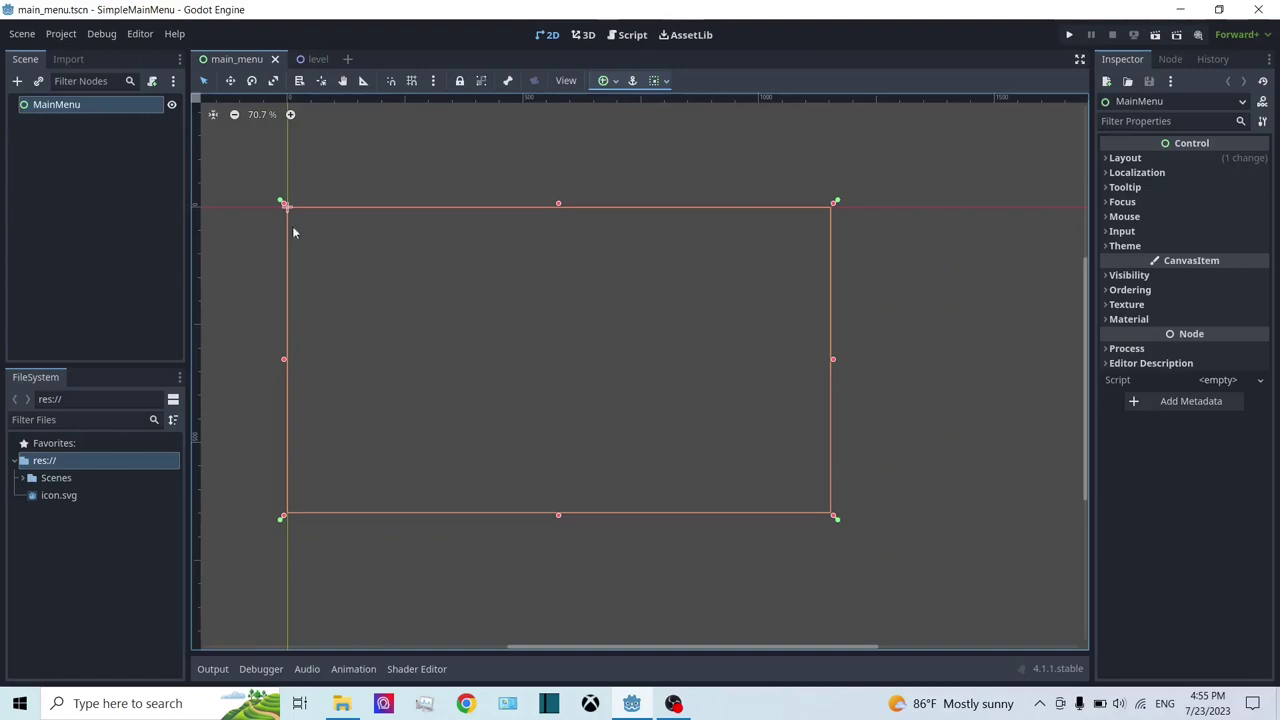
Step: Search the node list and add a ColorRect as a child of MainMenu
right_click(43, 112)
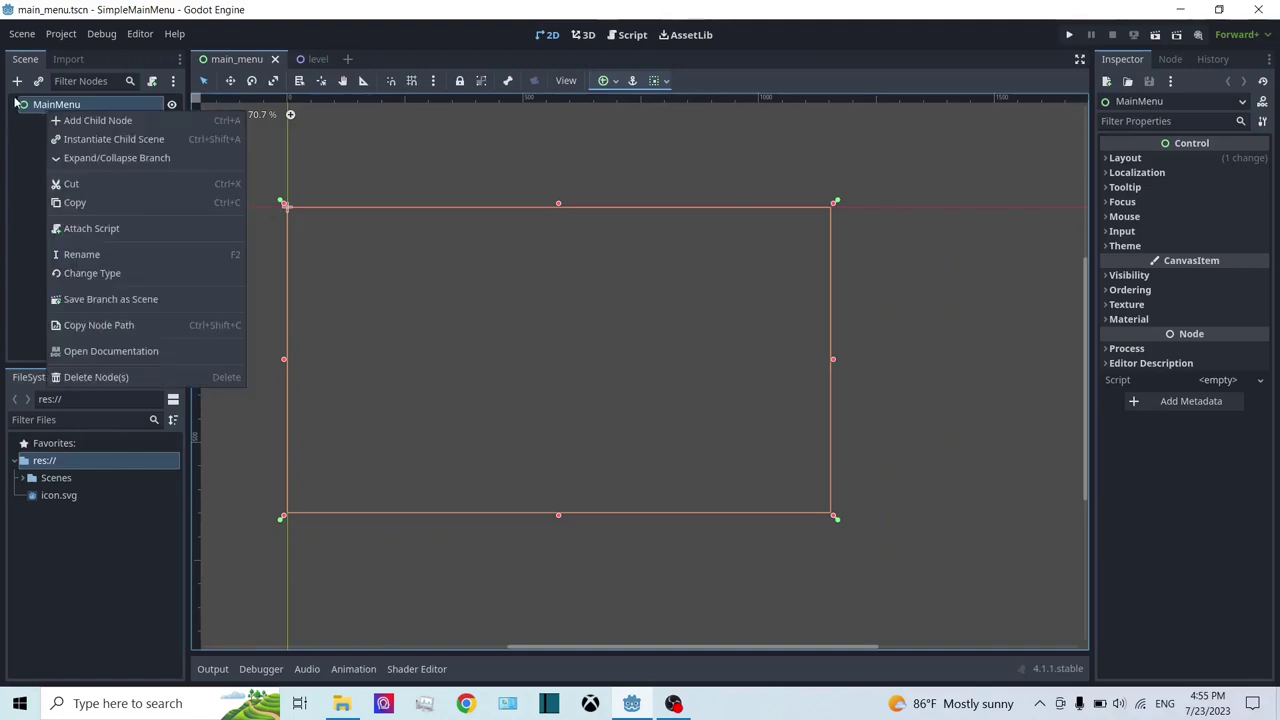
click(77, 127)
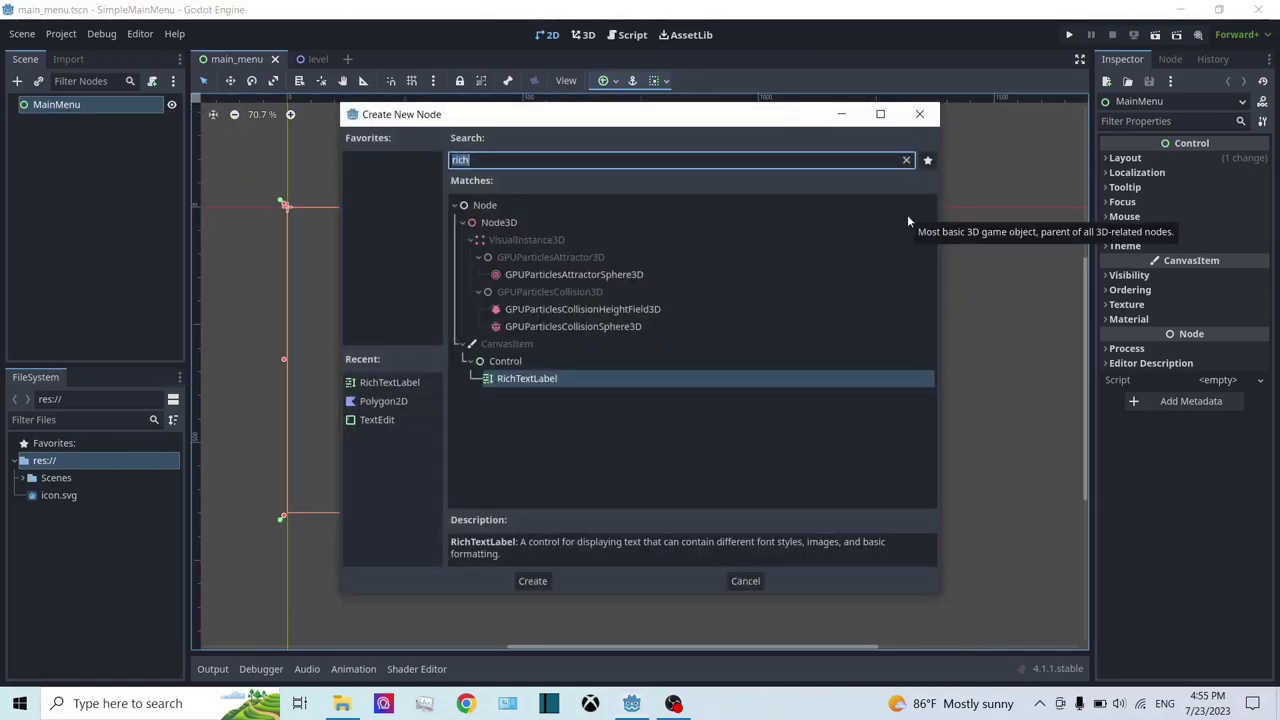
text(colo)
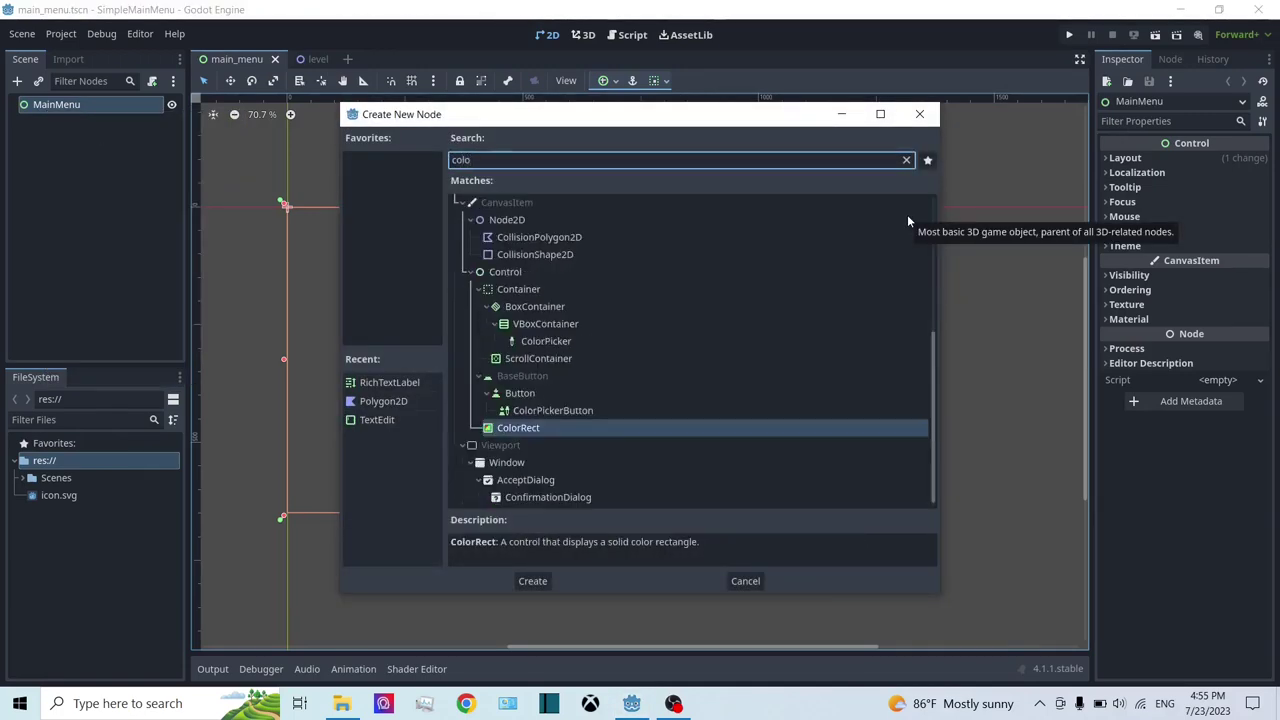
key(BackSpace)
key(BackSpace)
key(BackSpace)
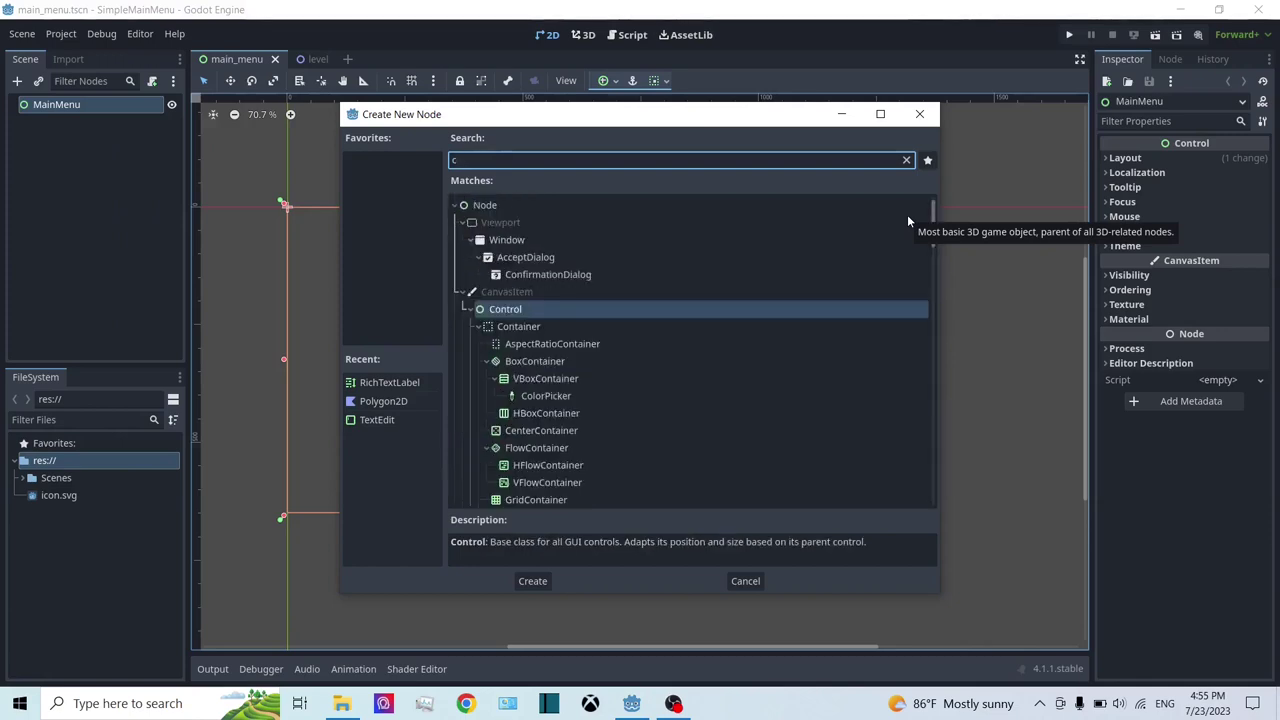
key(BackSpace)
text(texture)
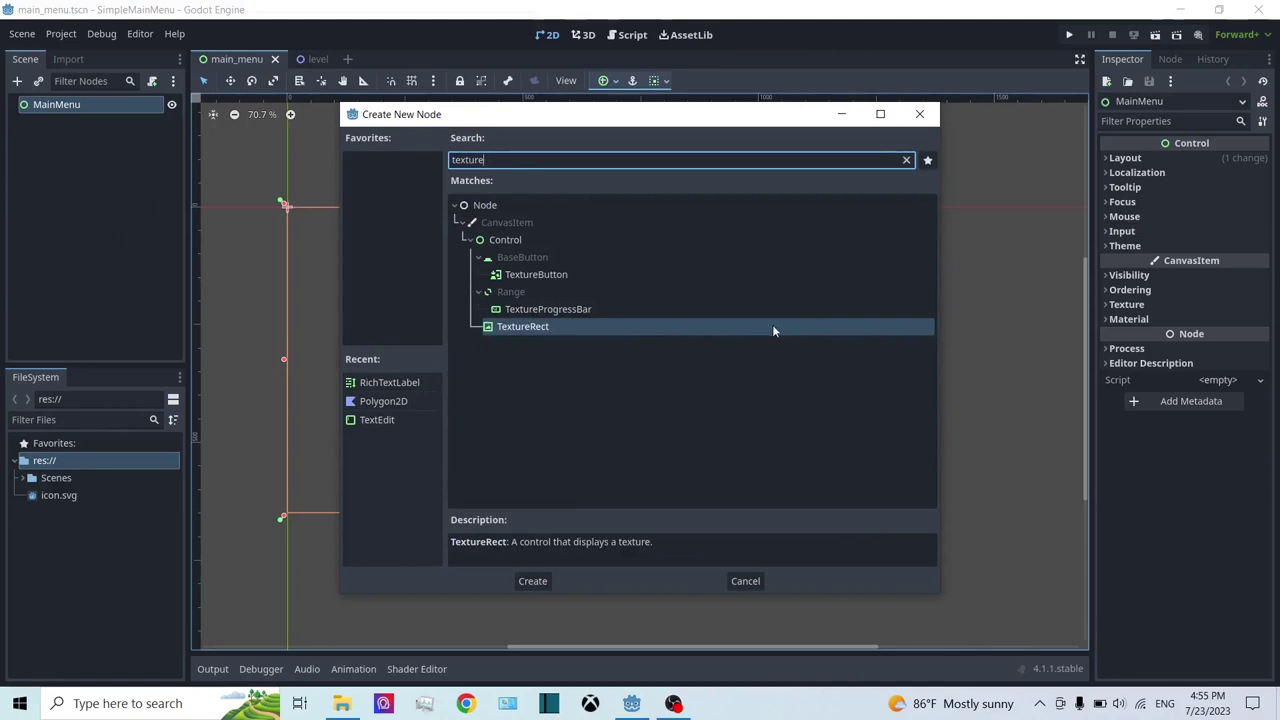
drag(515, 160, 362, 161)
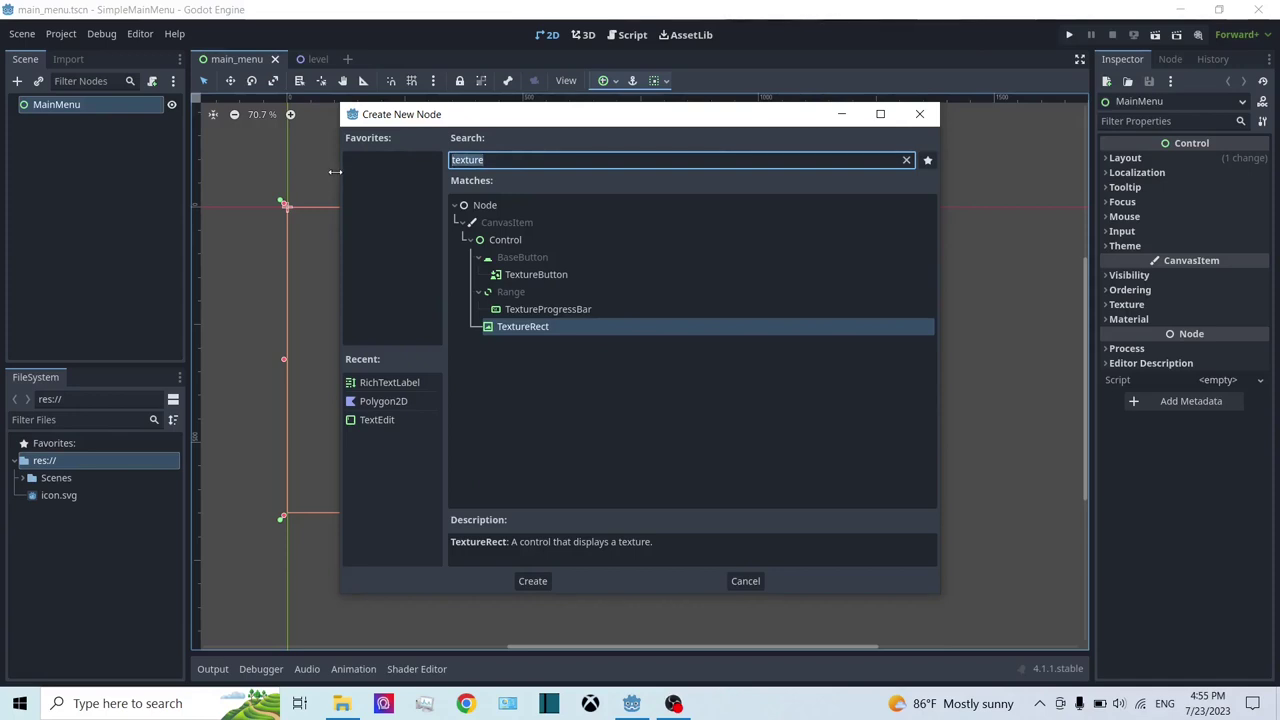
key(BackSpace)
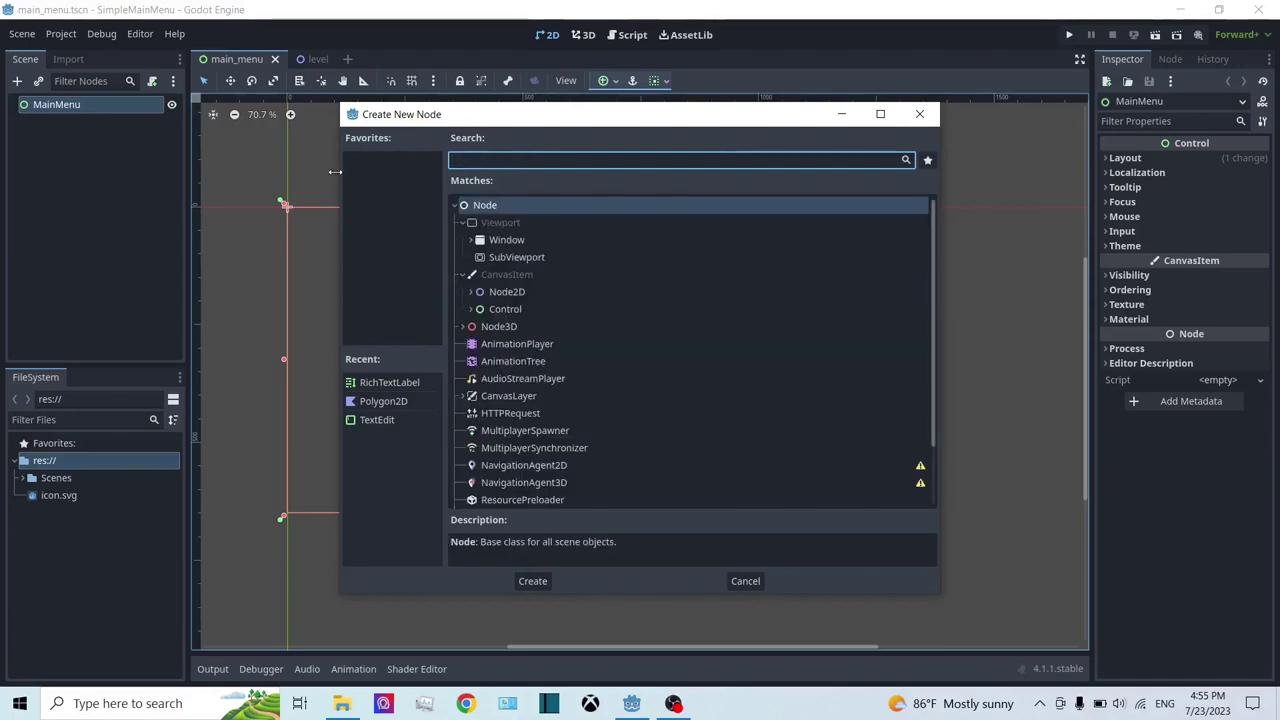
text(clor)
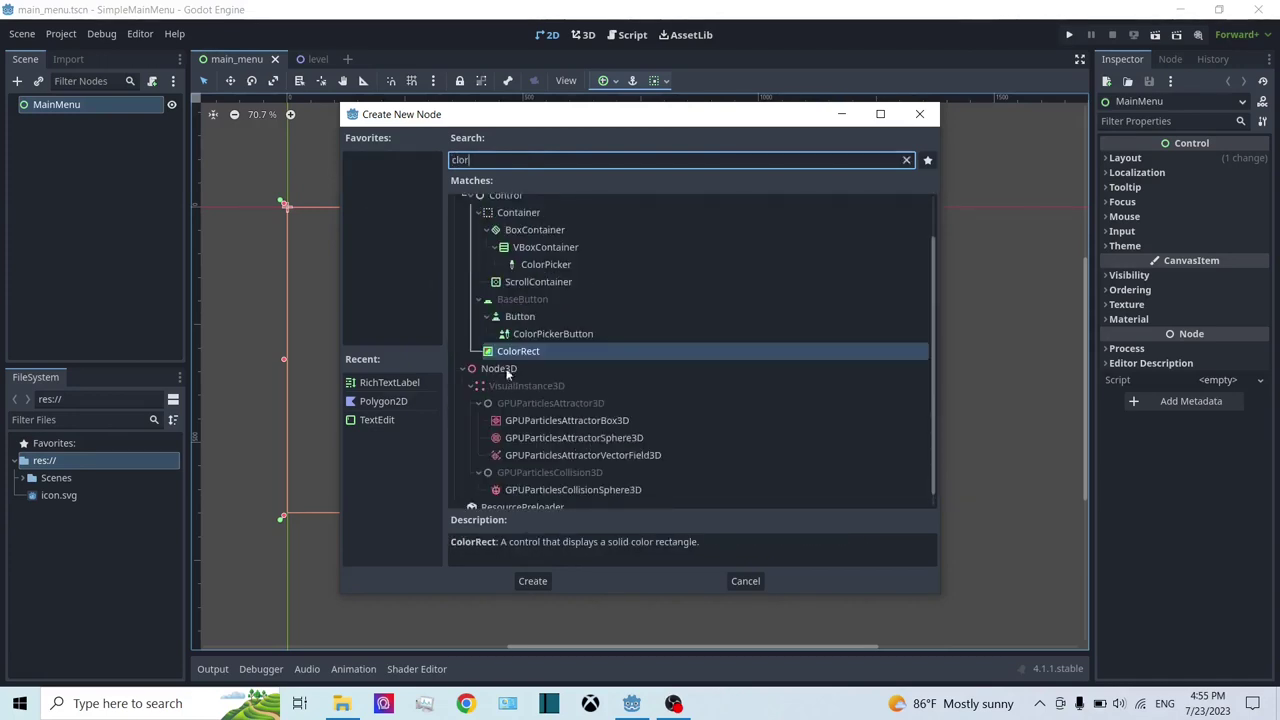
double_click(512, 352)
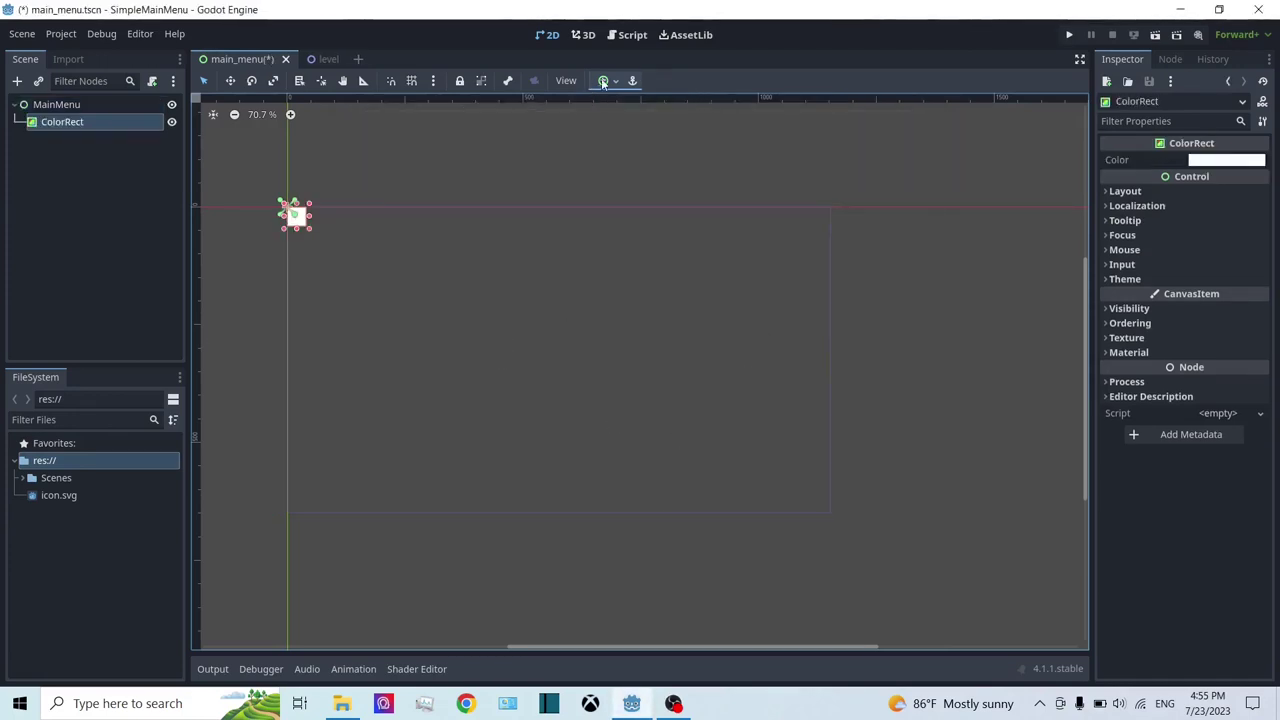
Step: Apply the Full Rect anchor preset to ColorRect so the white rectangle fills MainMenu
click(40, 104)
click(68, 122)
click(605, 82)
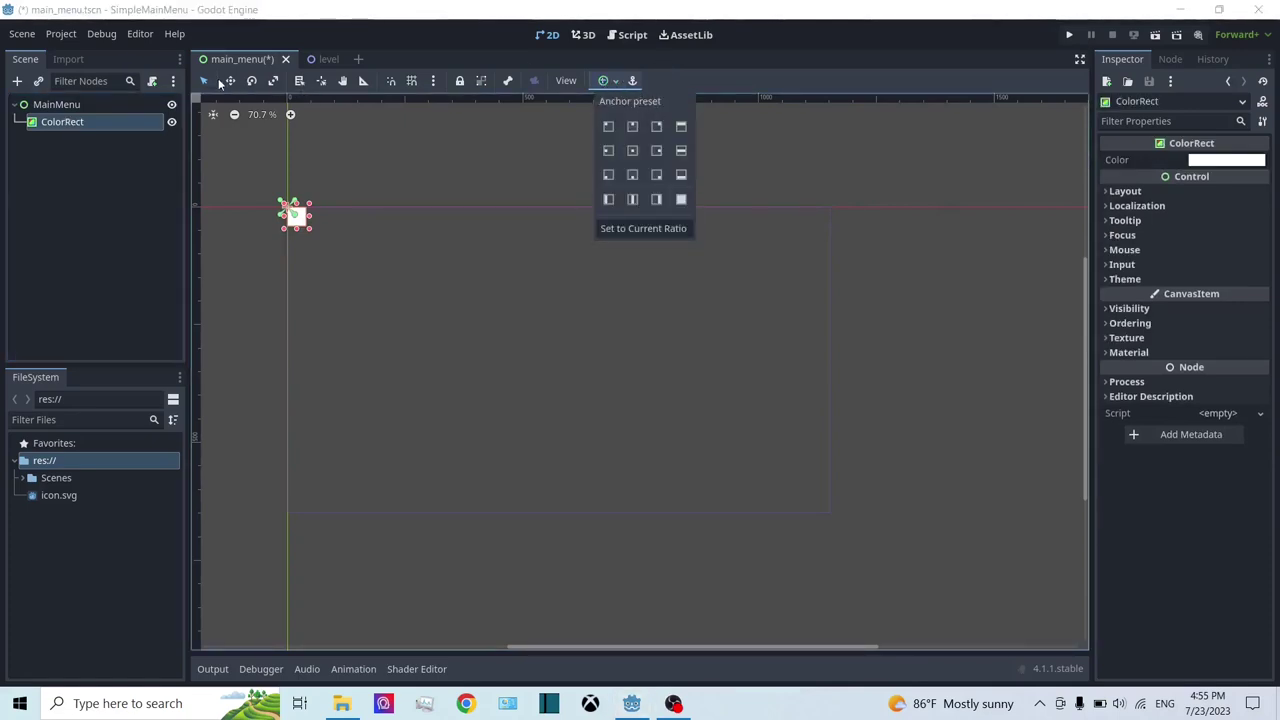
click(604, 82)
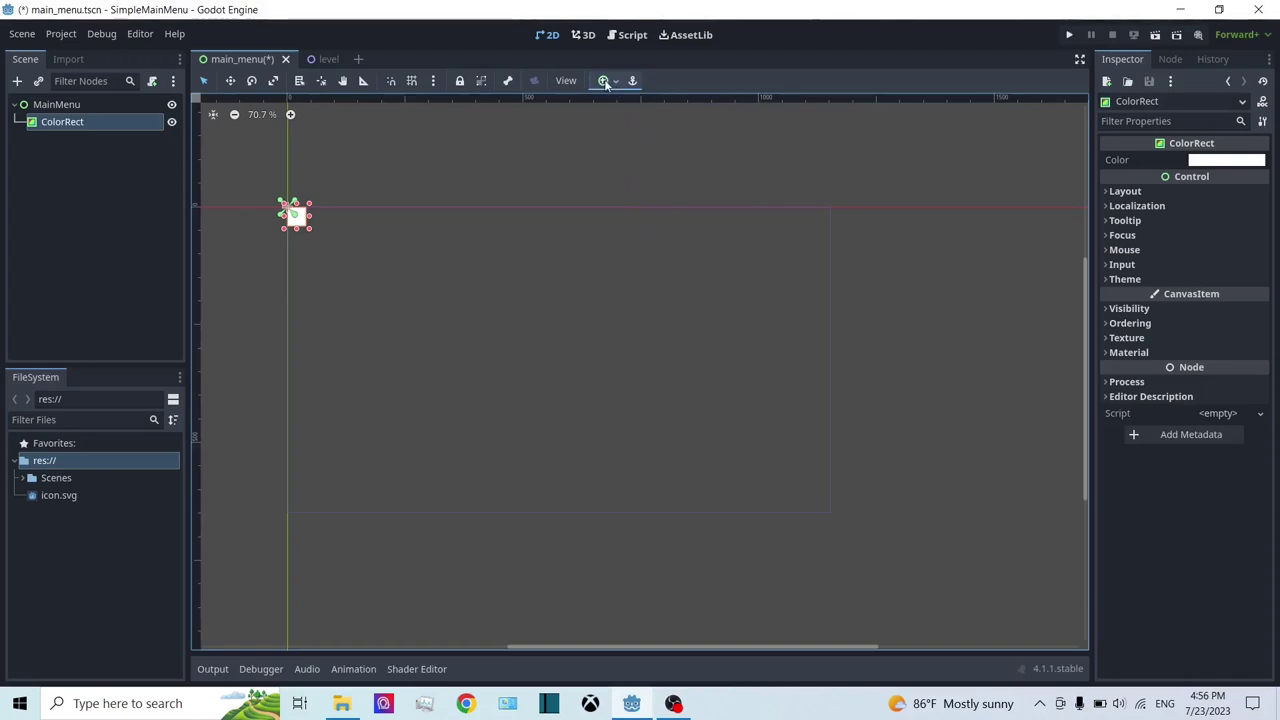
click(605, 82)
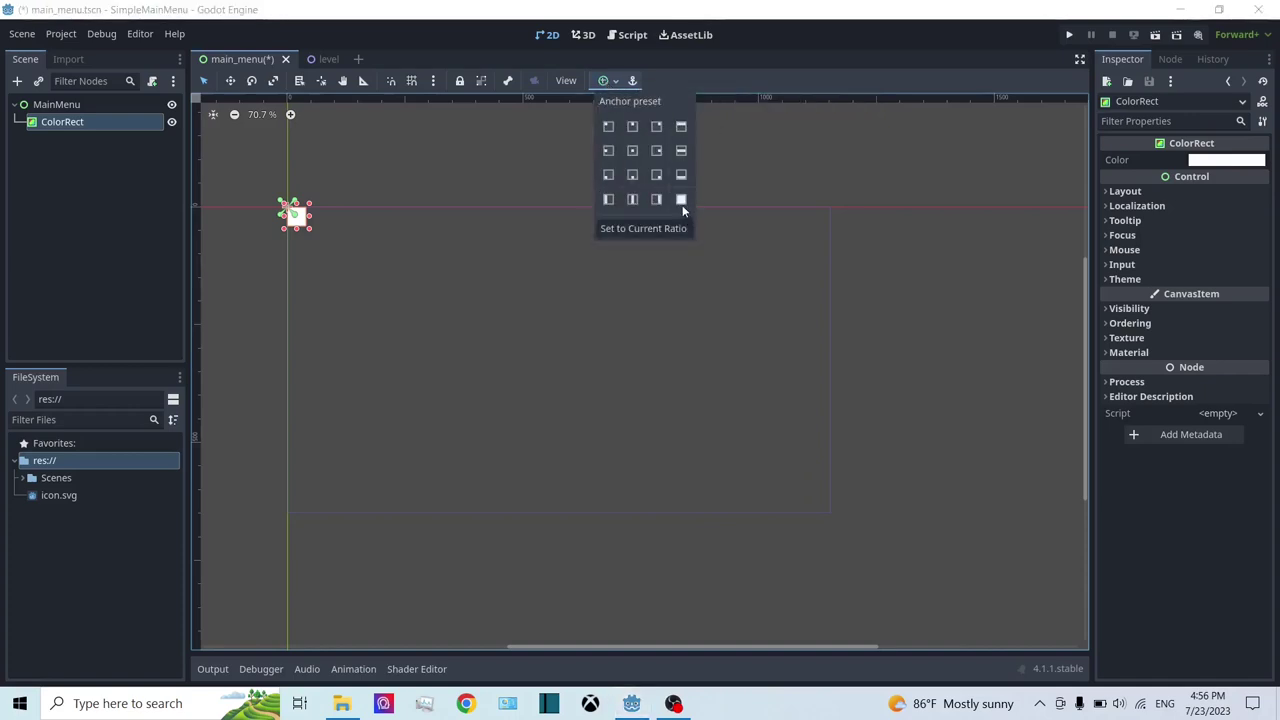
click(681, 202)
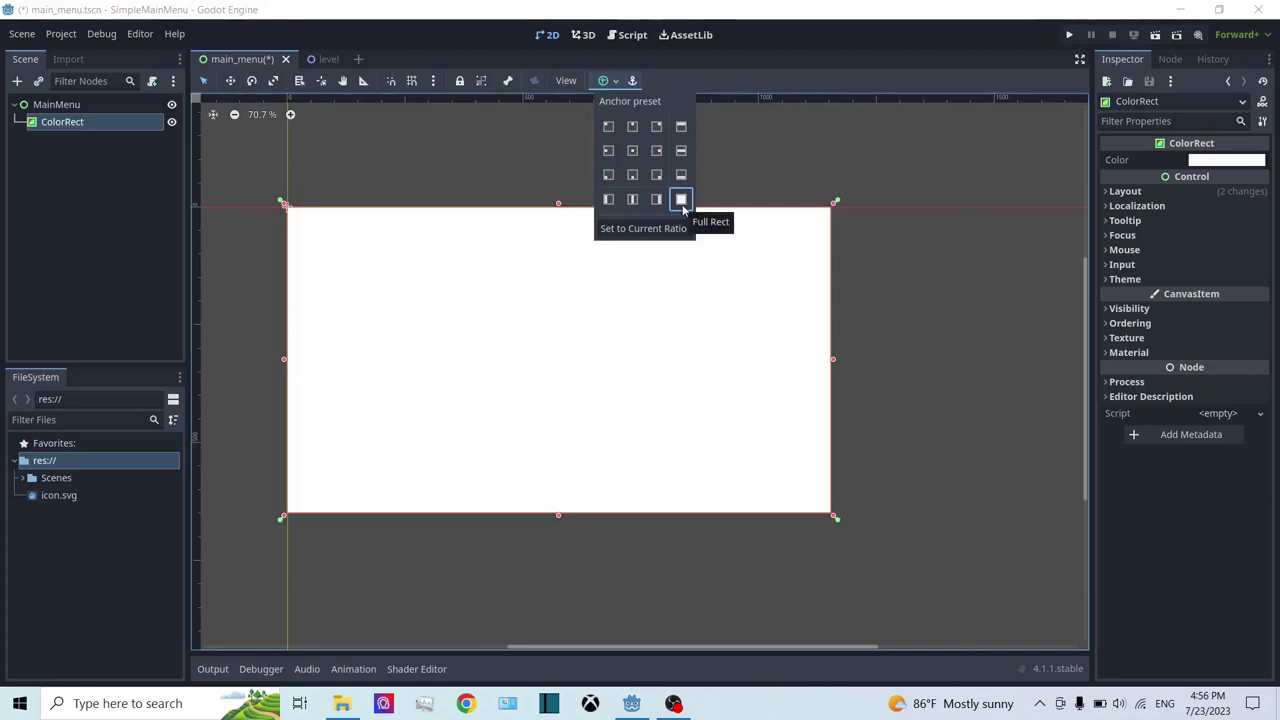
scroll(839, 479, down, 1)
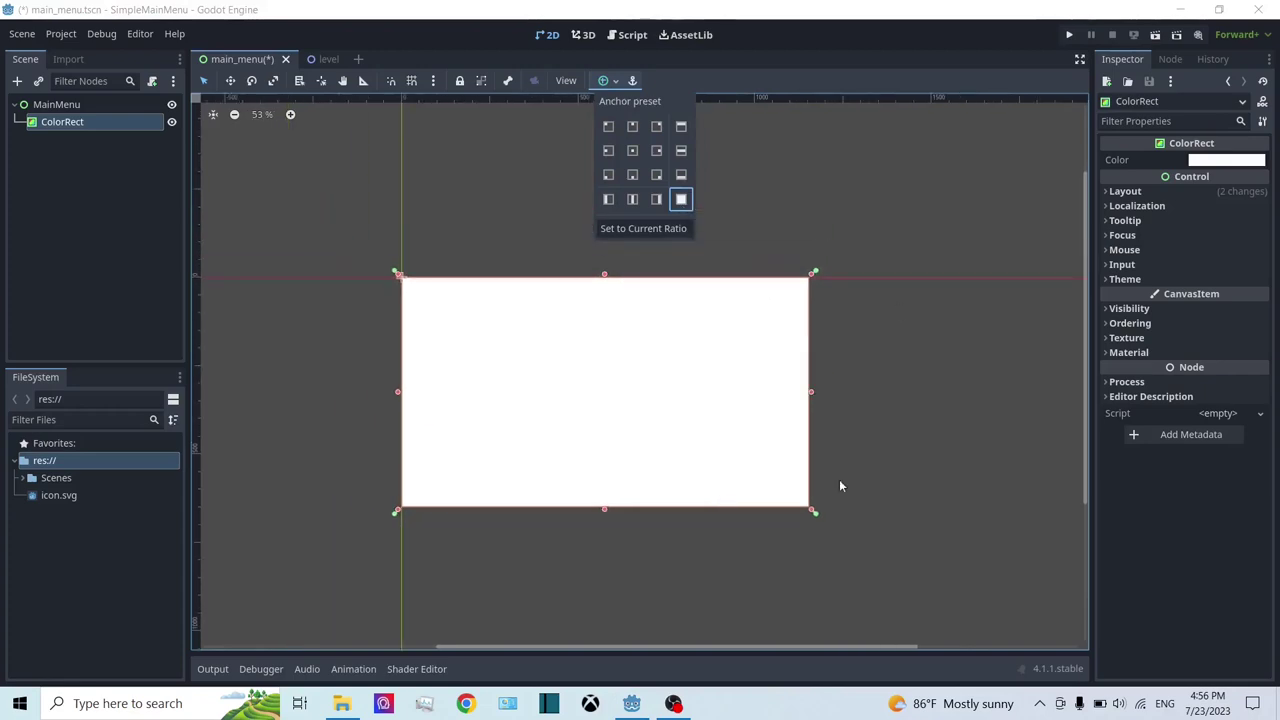
click(125, 128)
scroll(970, 487, down, 1)
scroll(928, 456, up, 2)
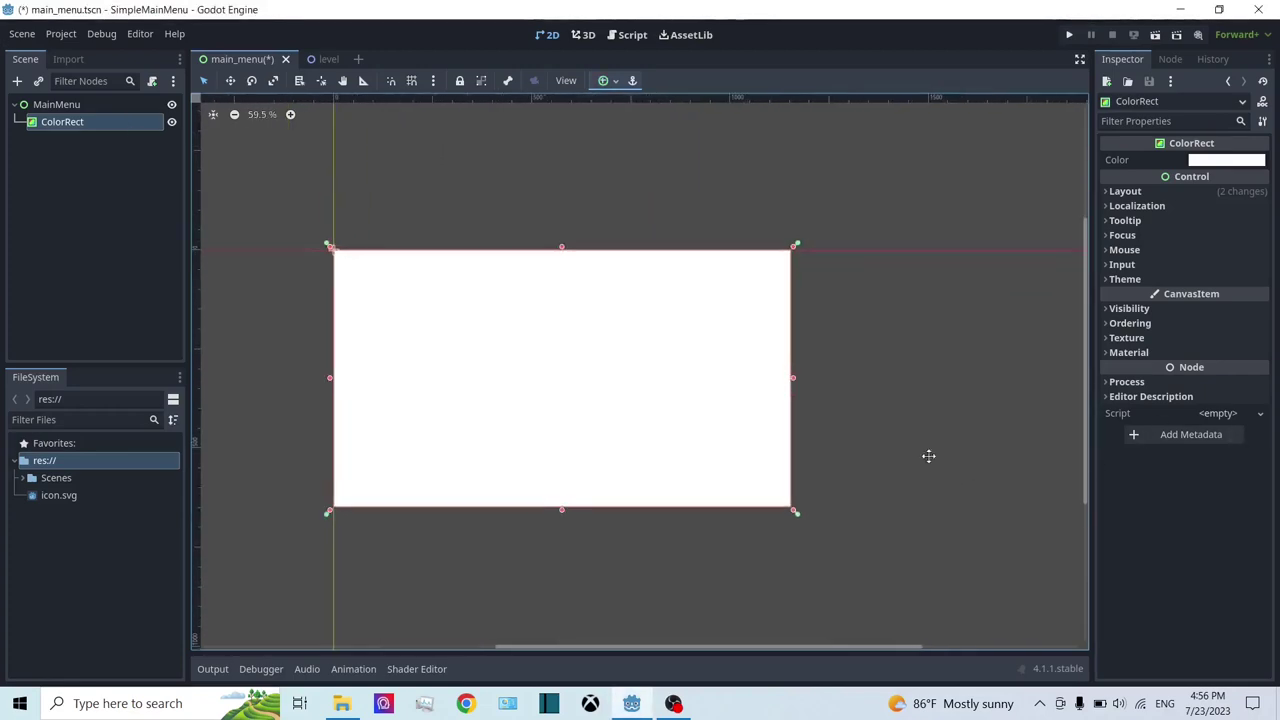
scroll(928, 456, up, 2)
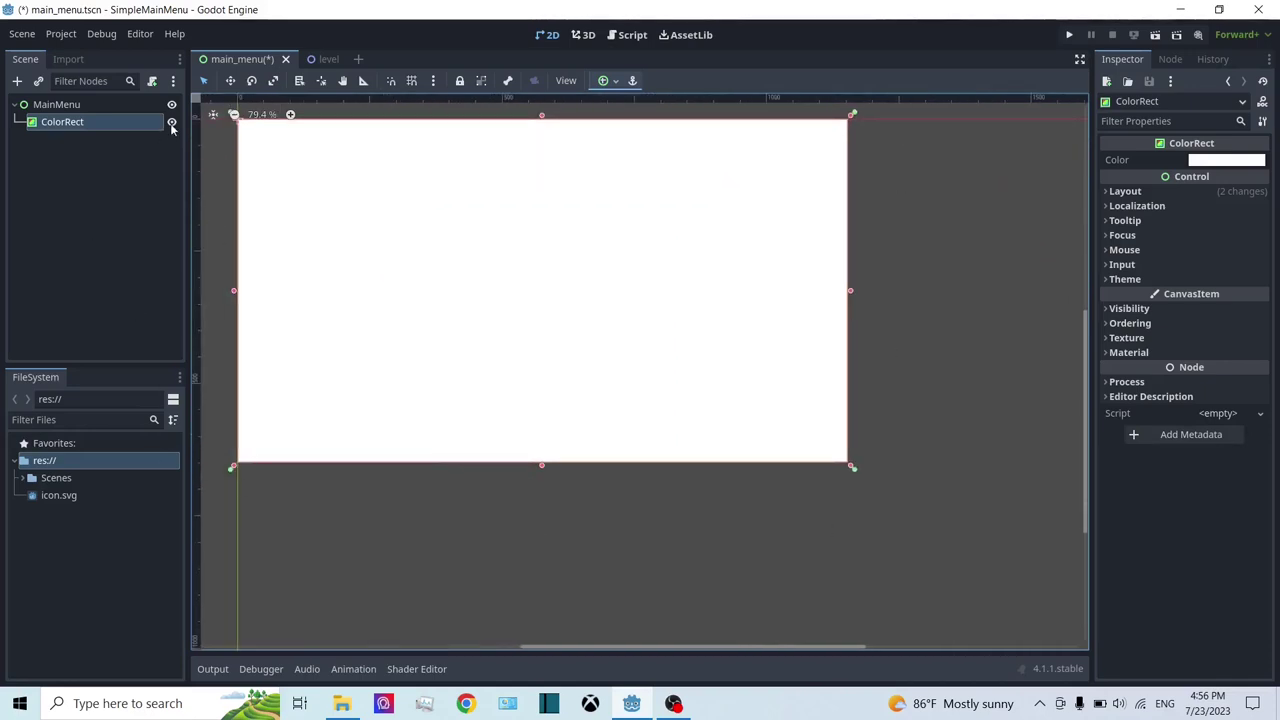
click(171, 122)
middle_drag(512, 214, 553, 250)
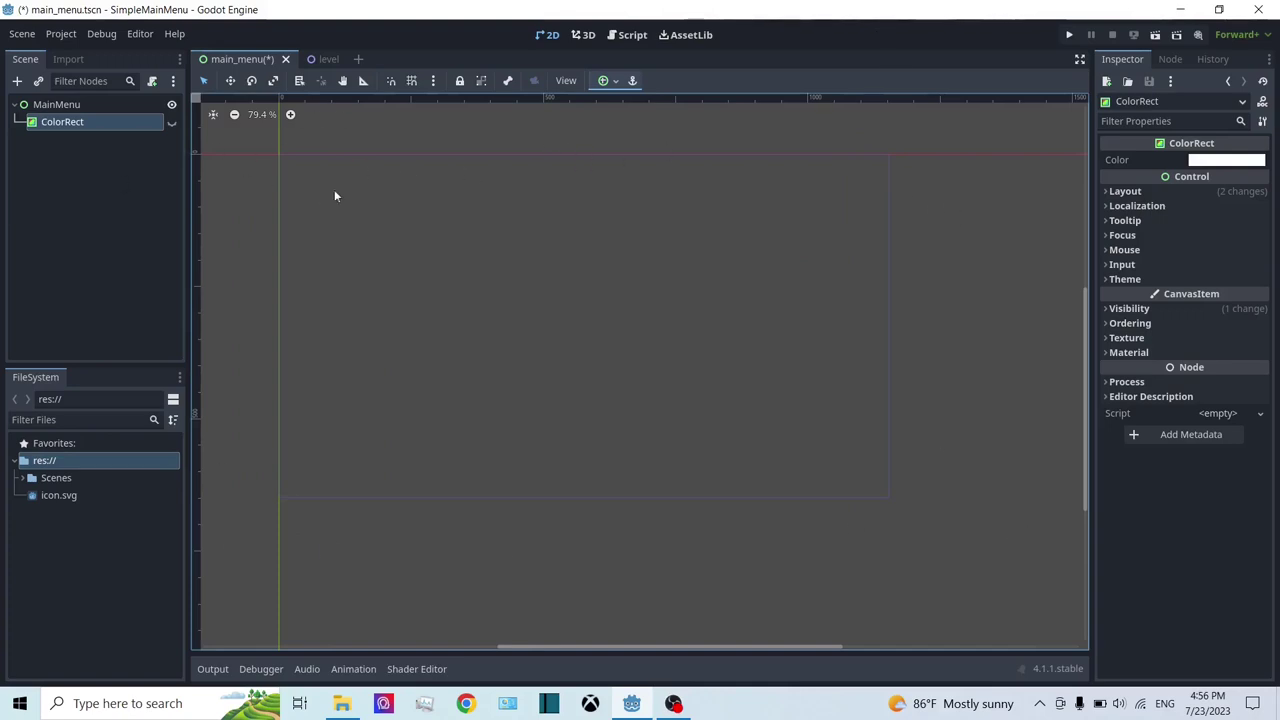
scroll(884, 195, down, 1)
scroll(884, 195, up, 1)
scroll(600, 270, up, 1)
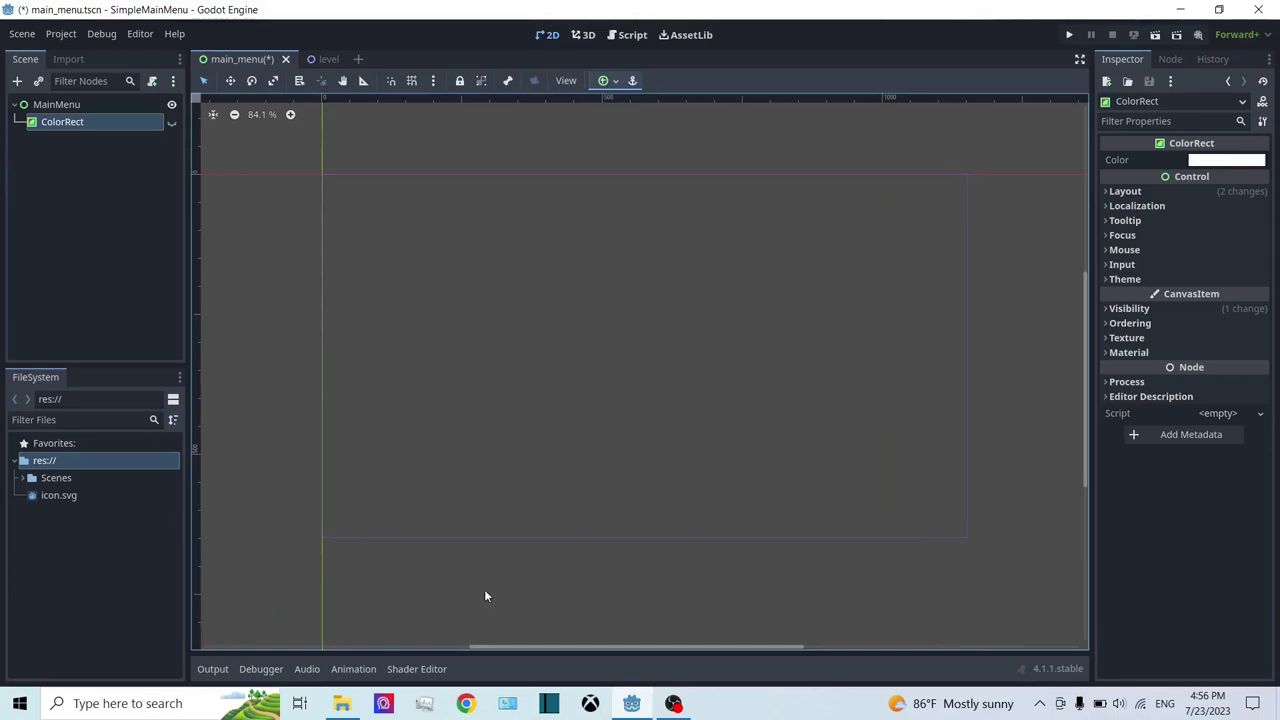
click(86, 104)
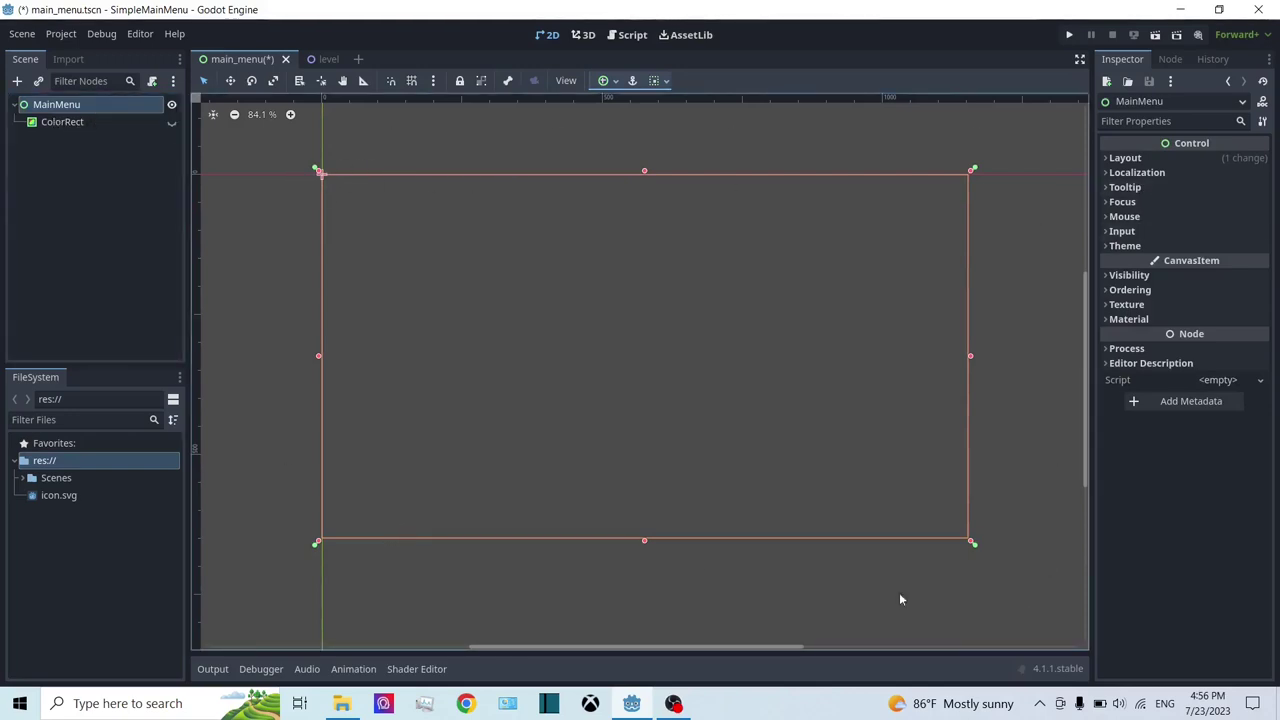
click(78, 122)
click(171, 122)
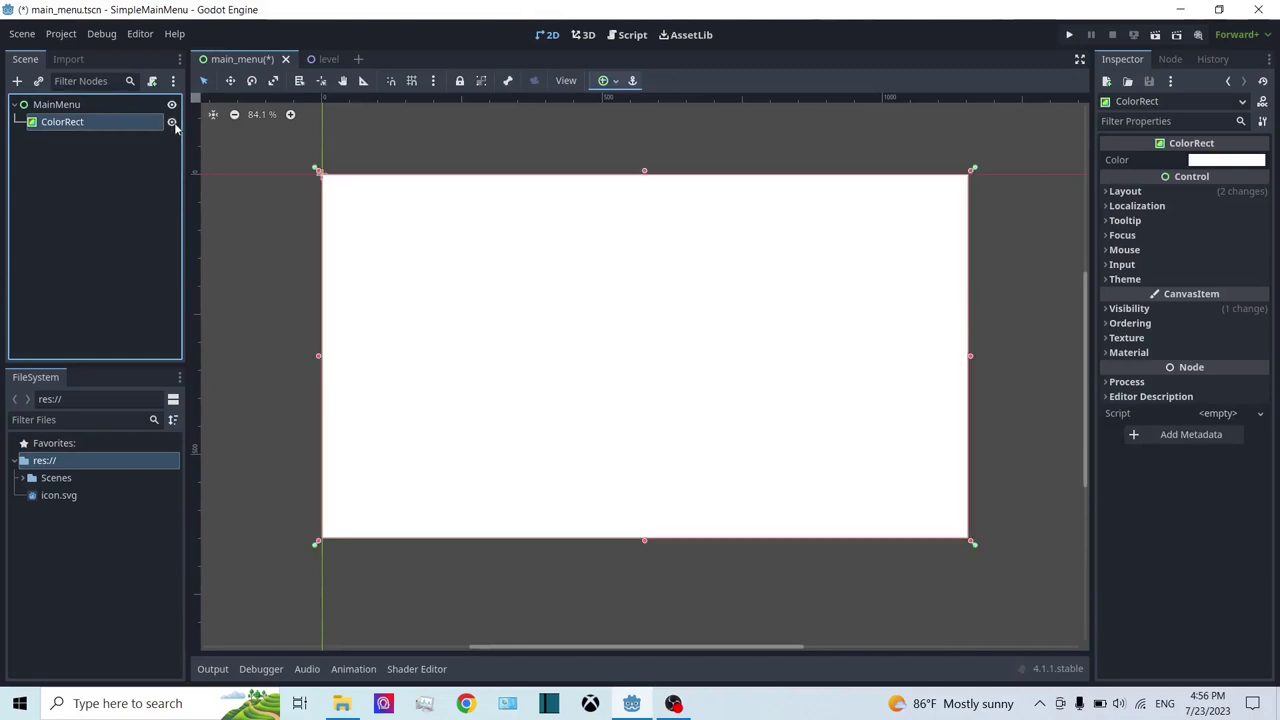
click(609, 80)
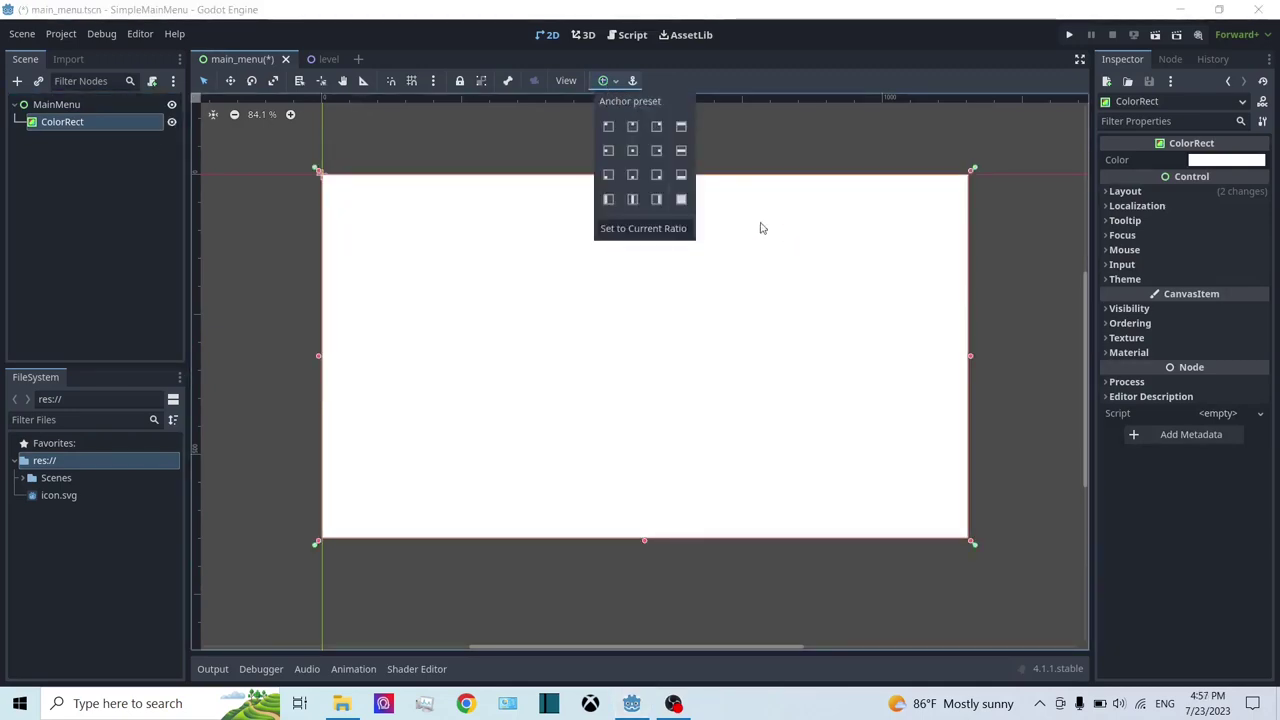
click(393, 127)
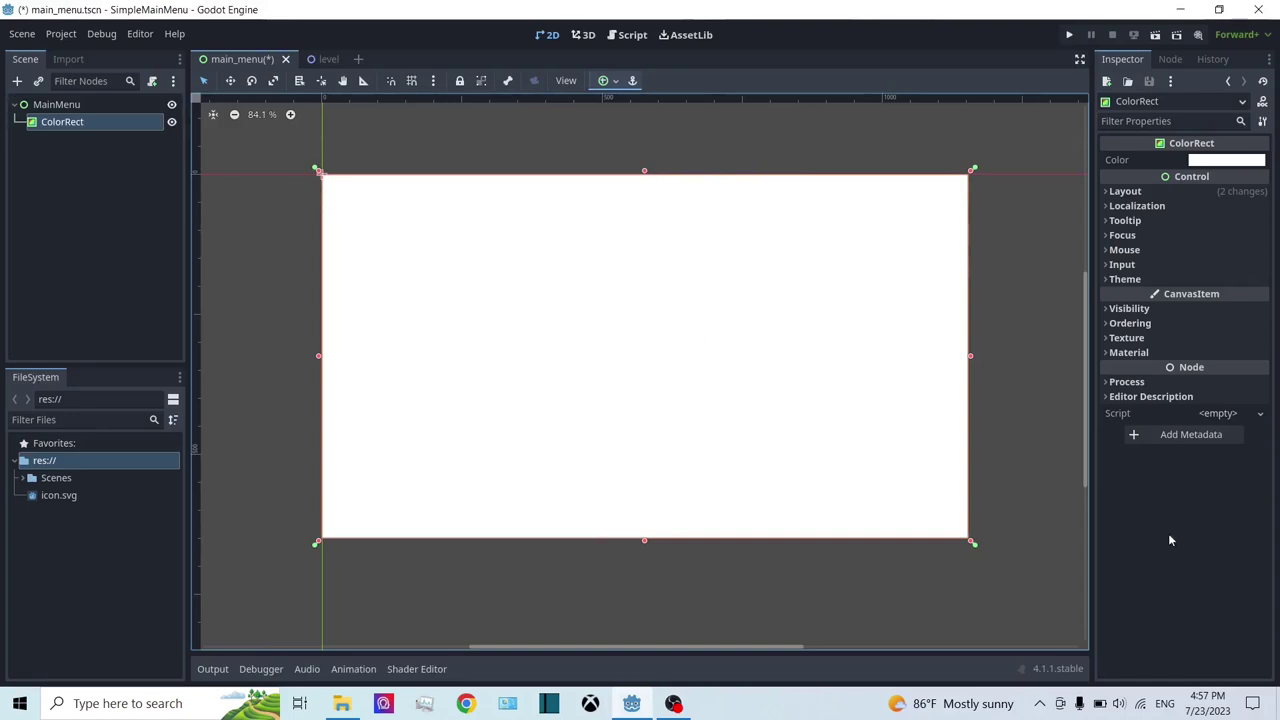
Step: Shrink the MainMenu control's rectangle toward the top-left, undoing and redoing once
click(40, 104)
scroll(755, 218, down, 1)
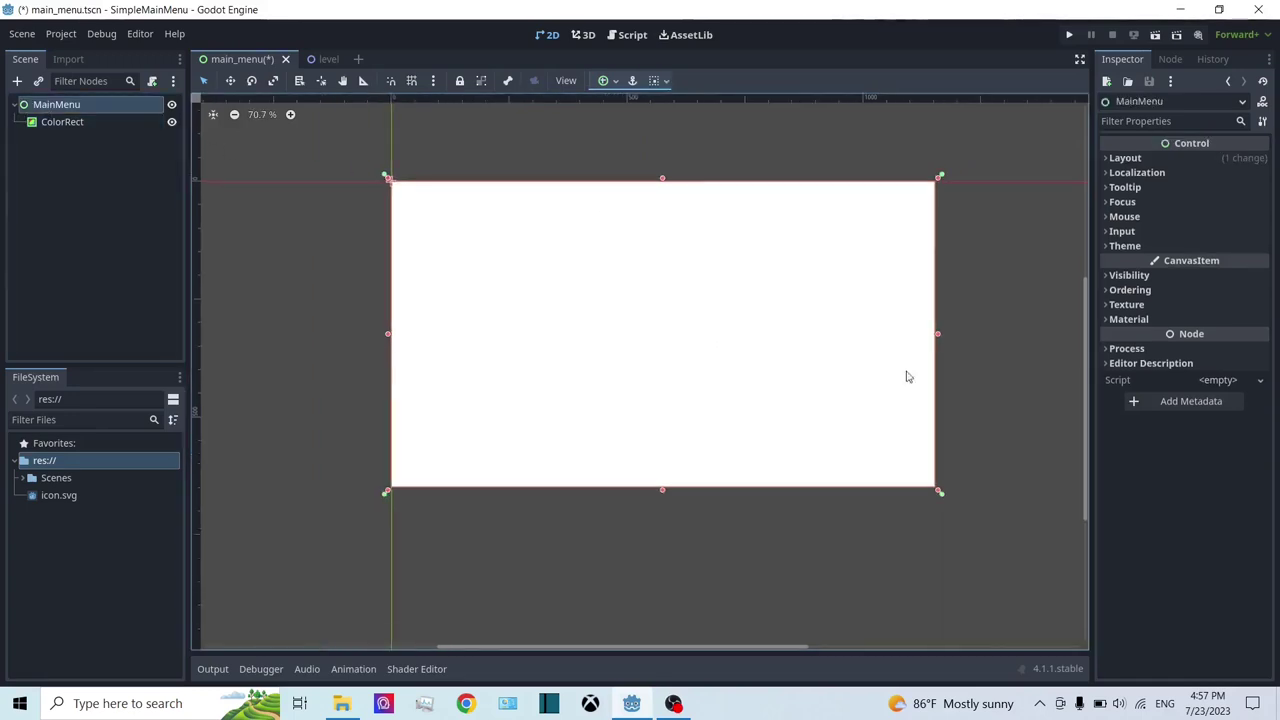
drag(940, 491, 636, 322)
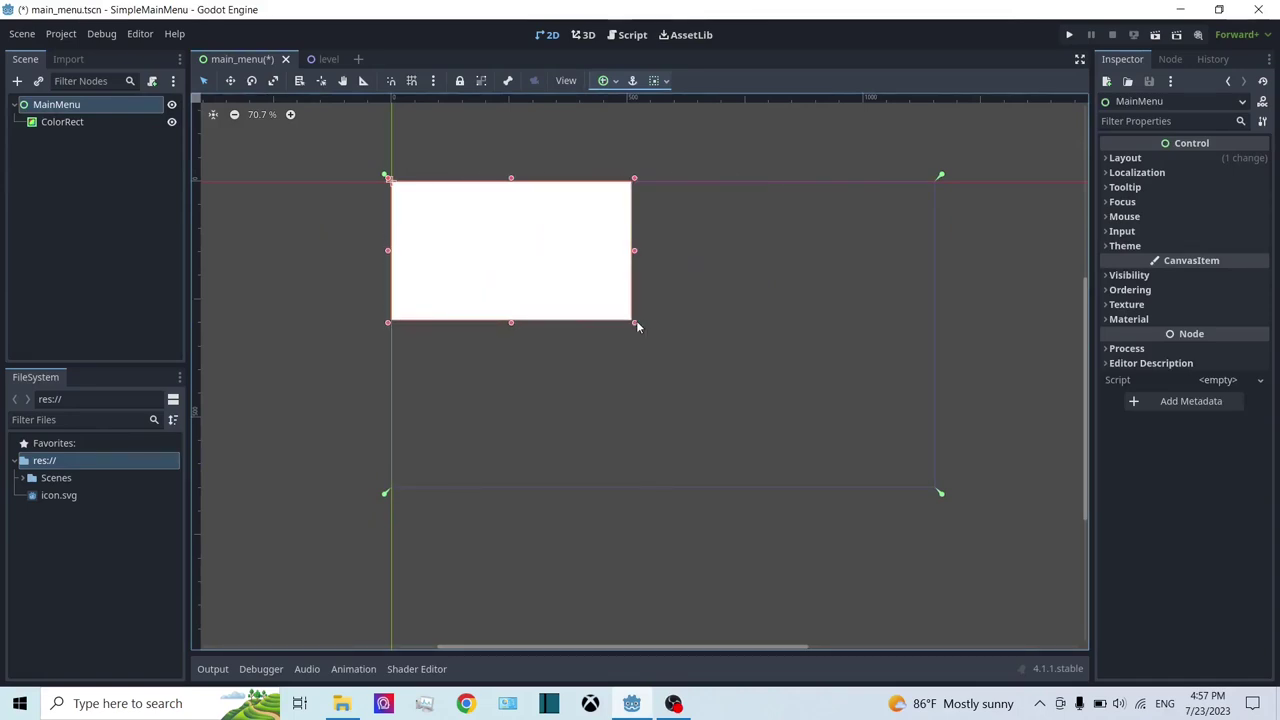
key(ctrl+z)
key(ctrl+z)
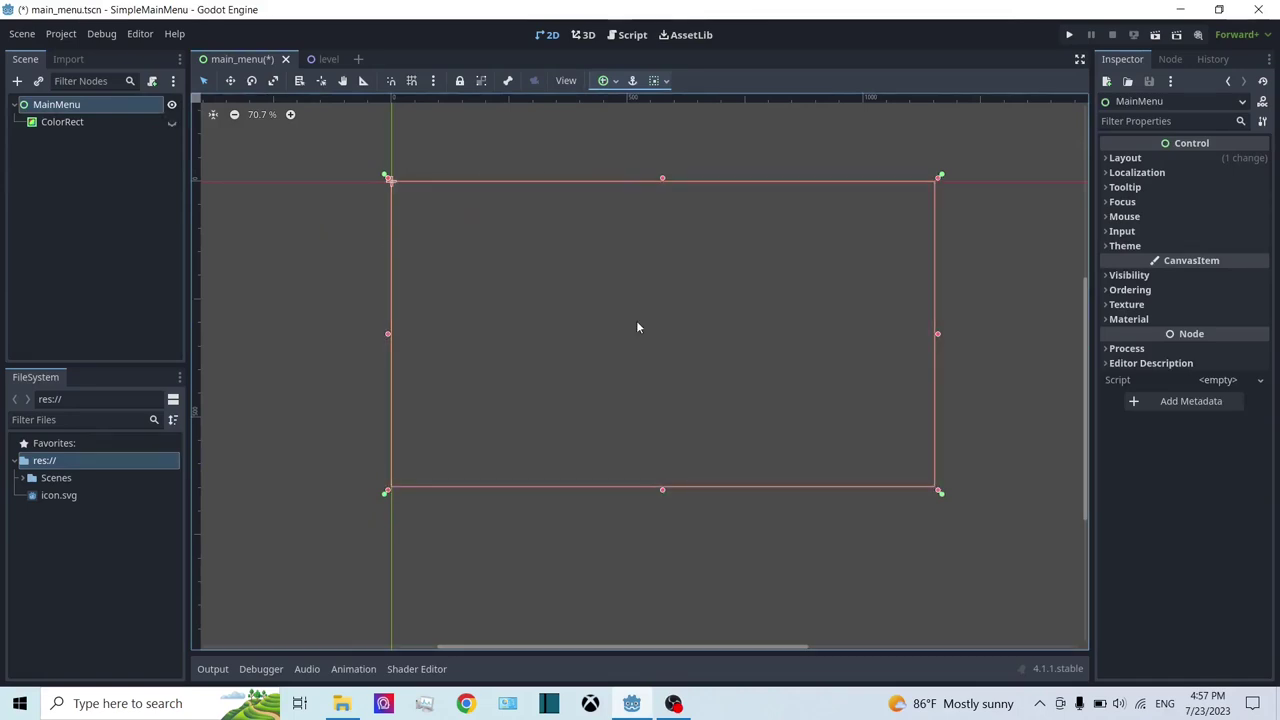
key(ctrl+z)
key(ctrl+z)
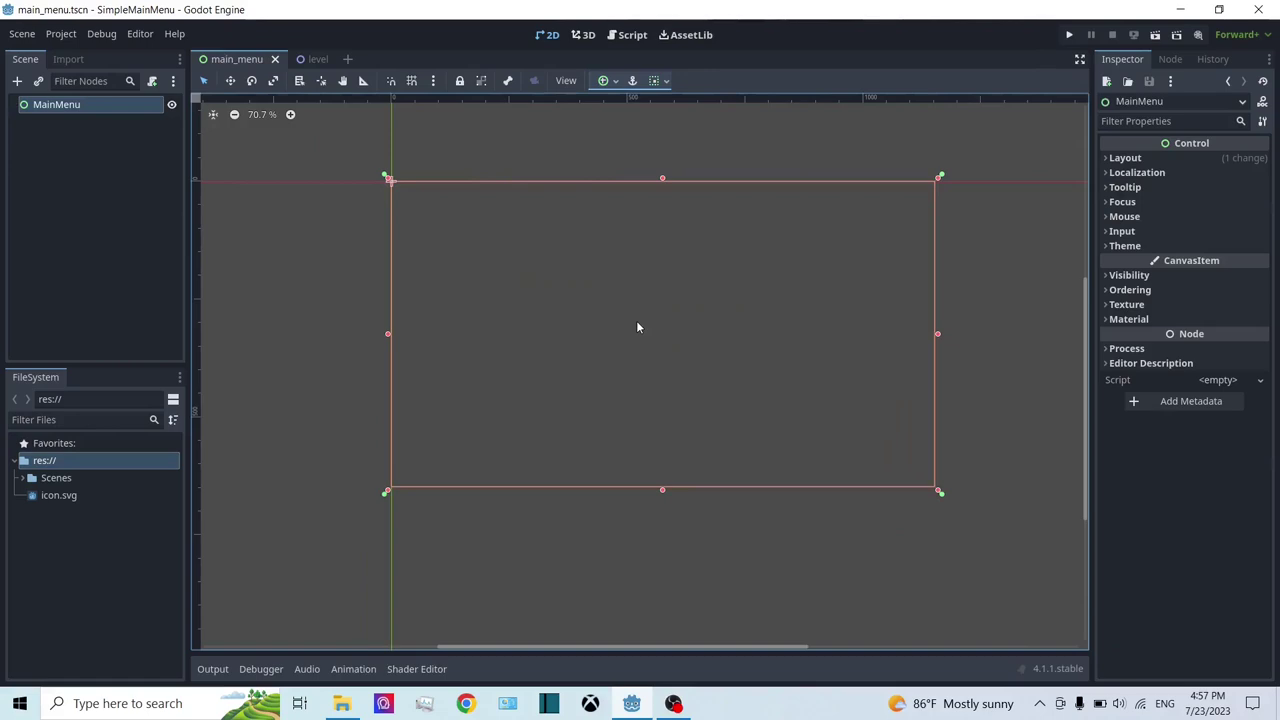
key(ctrl+shift+z)
click(54, 105)
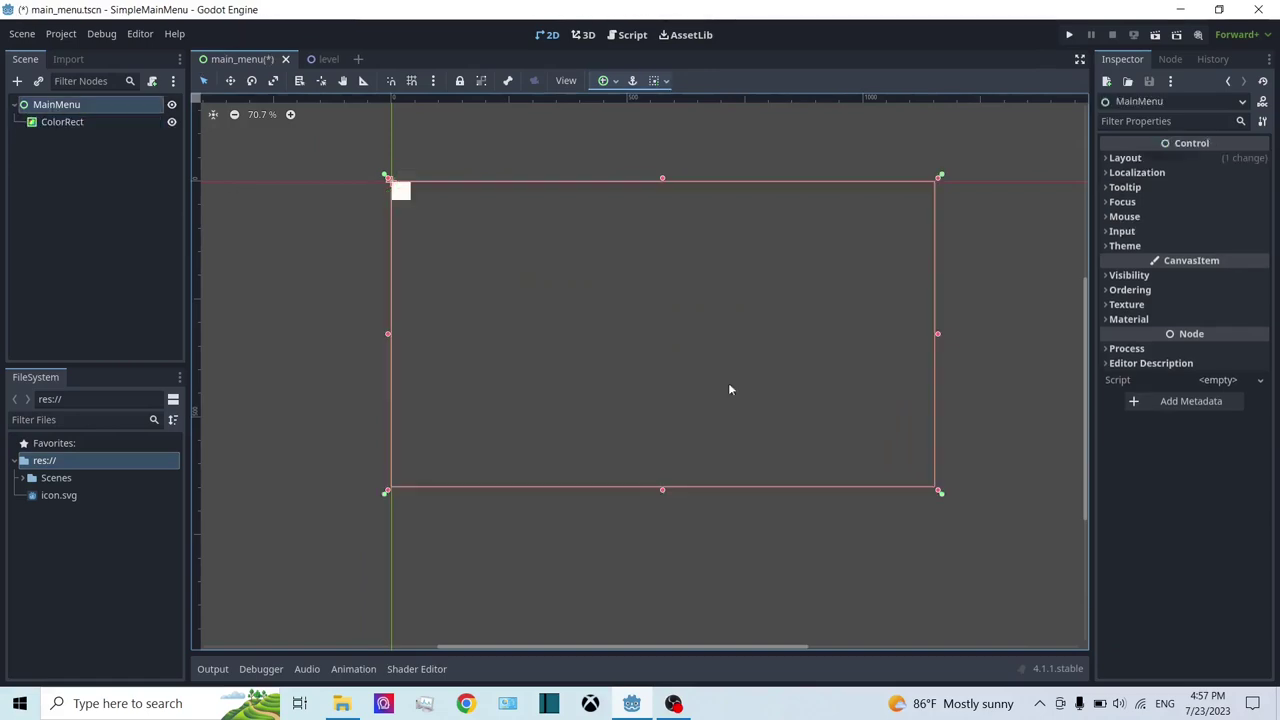
drag(938, 490, 708, 315)
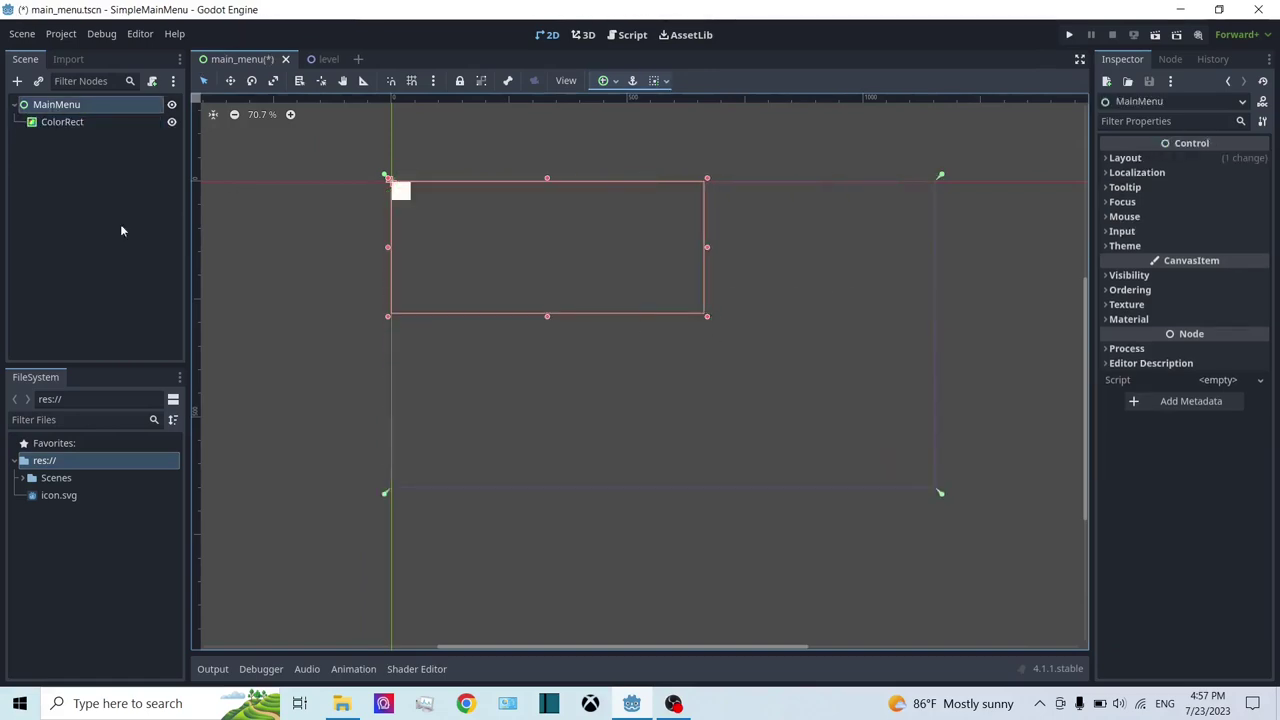
Step: Reapply the Full Rect anchor preset so ColorRect fills the MainMenu area
click(62, 121)
click(606, 80)
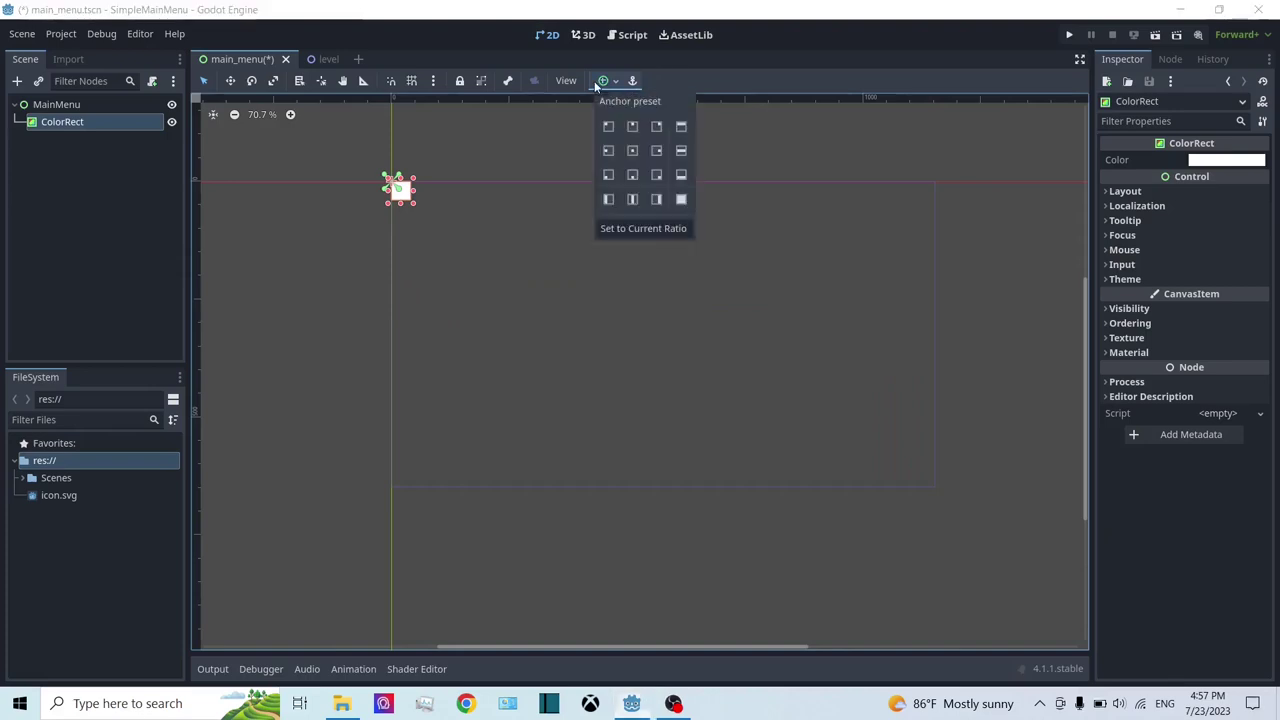
click(680, 199)
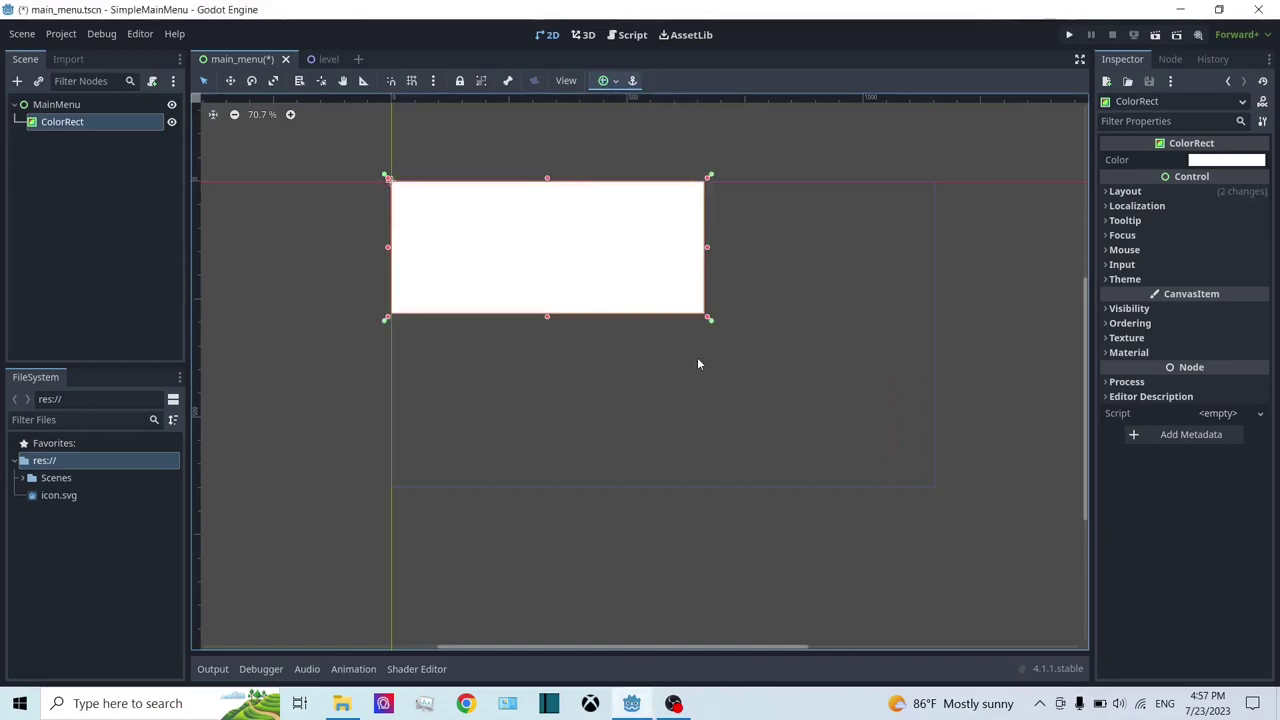
key(ctrl+z)
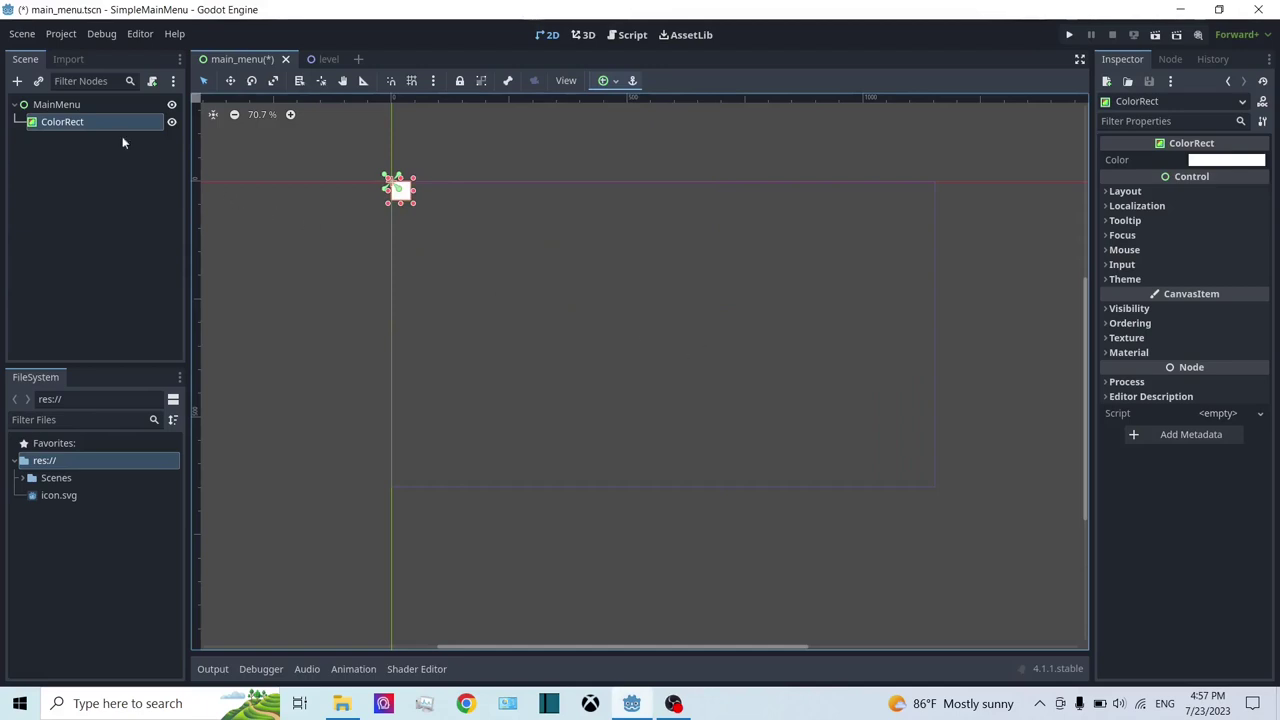
click(69, 107)
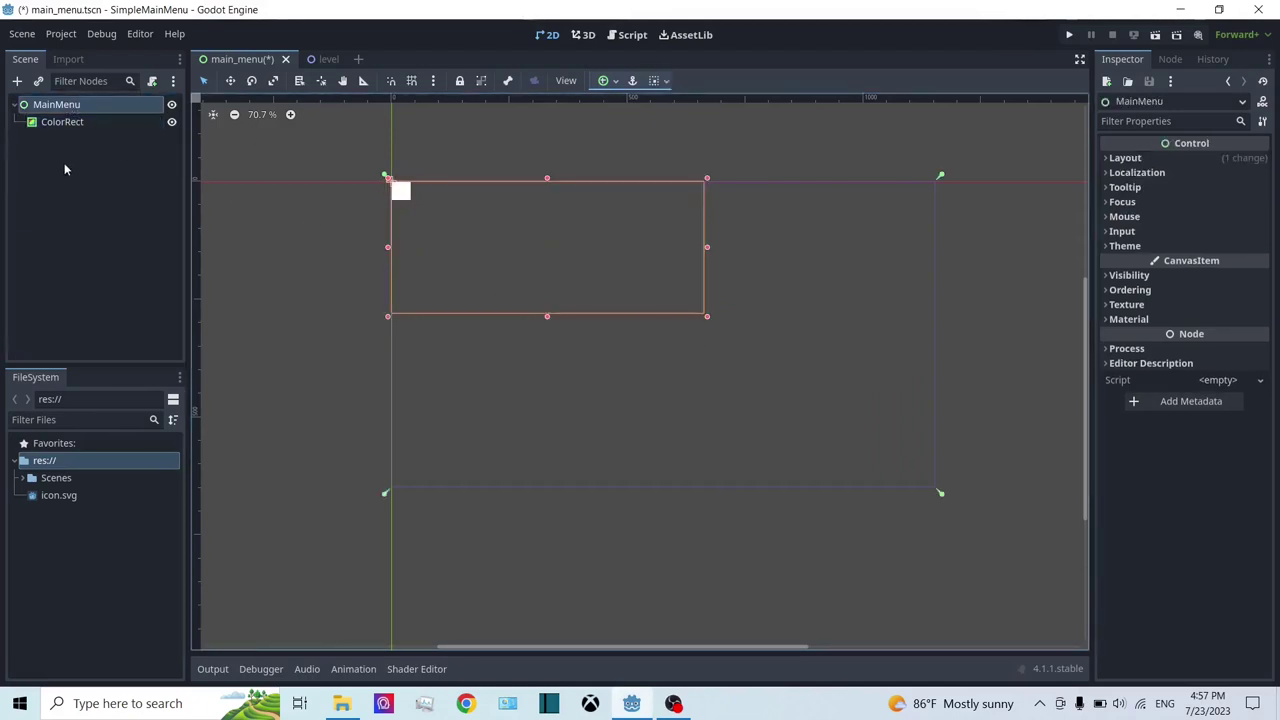
click(70, 123)
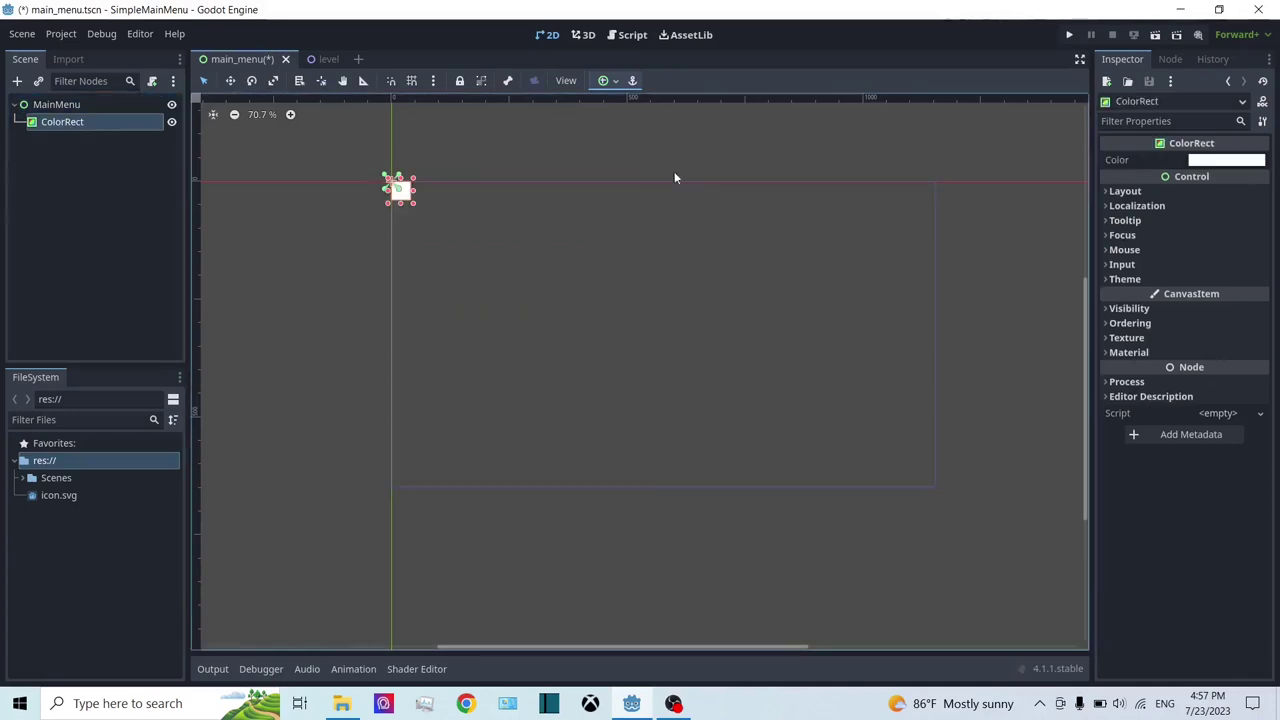
click(603, 80)
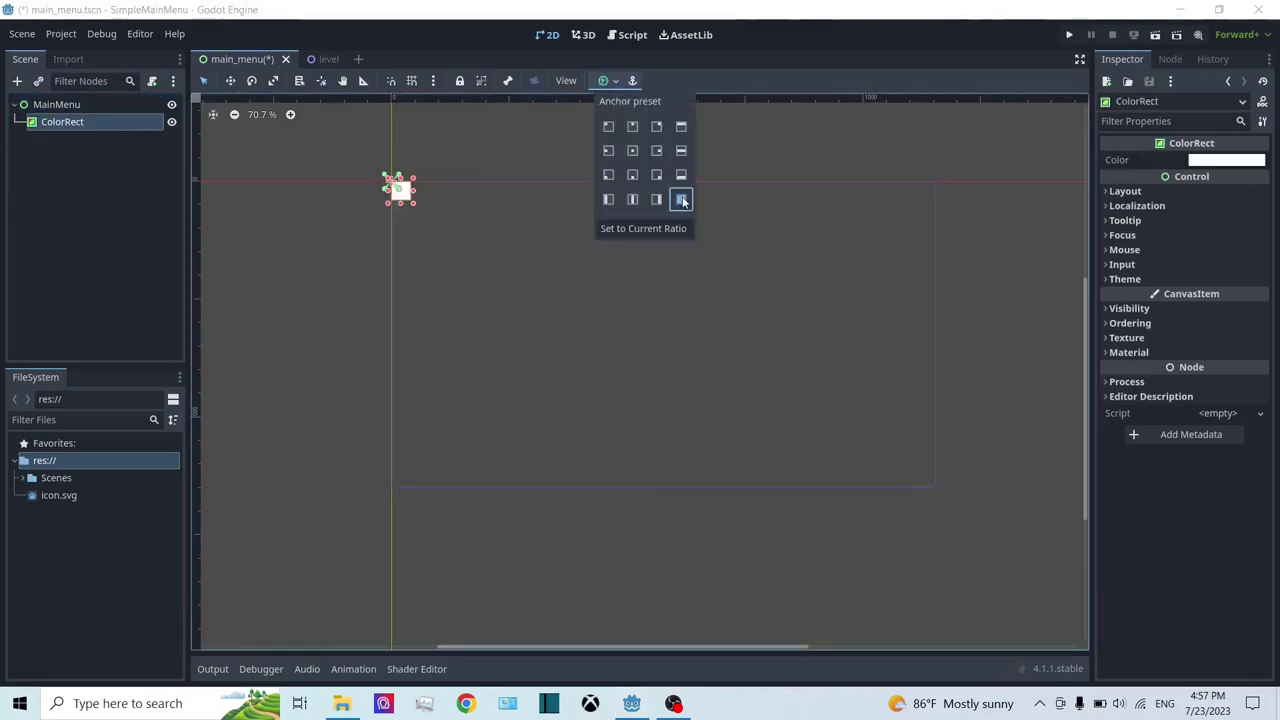
click(680, 199)
Step: Save the main_menu scene
click(96, 136)
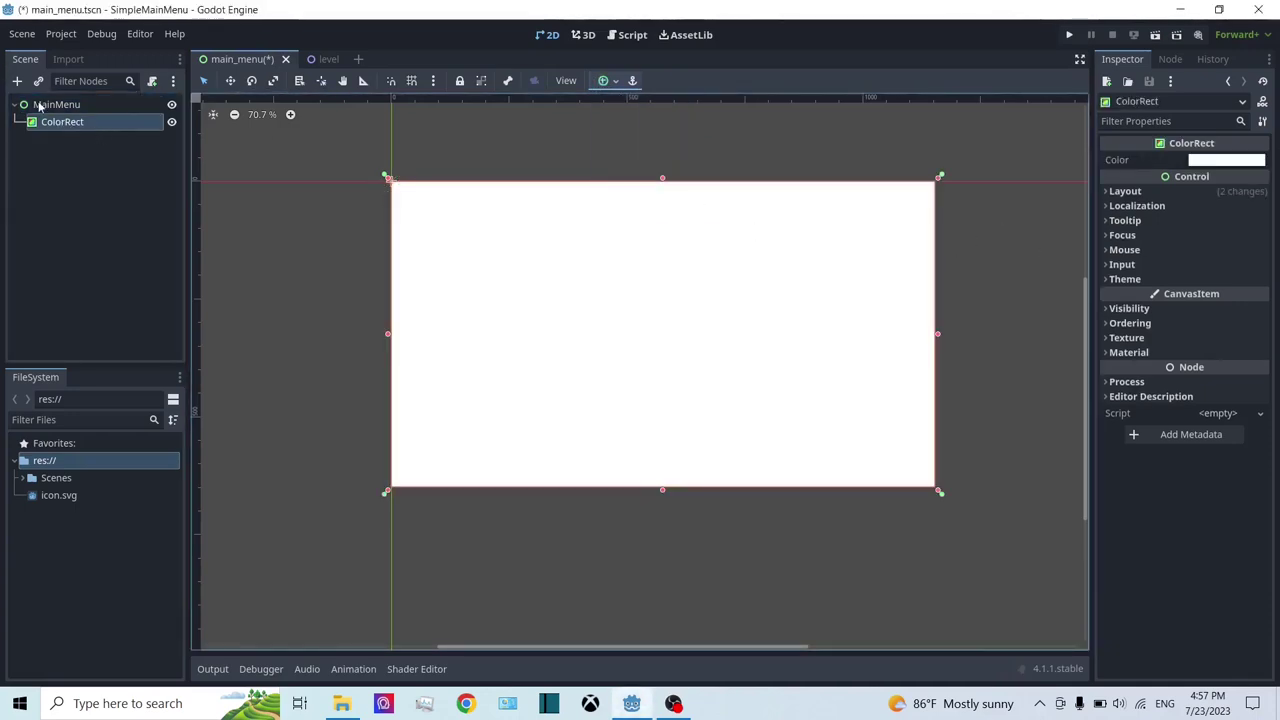
click(56, 104)
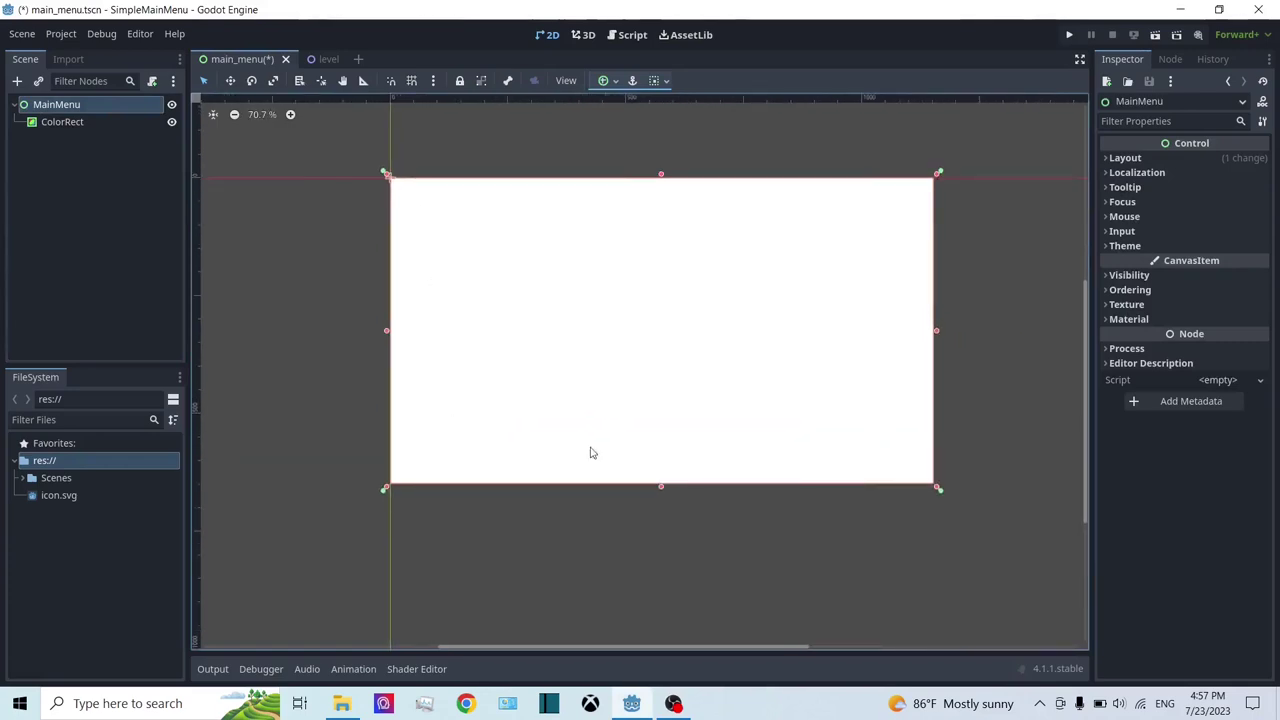
key(ctrl+s)
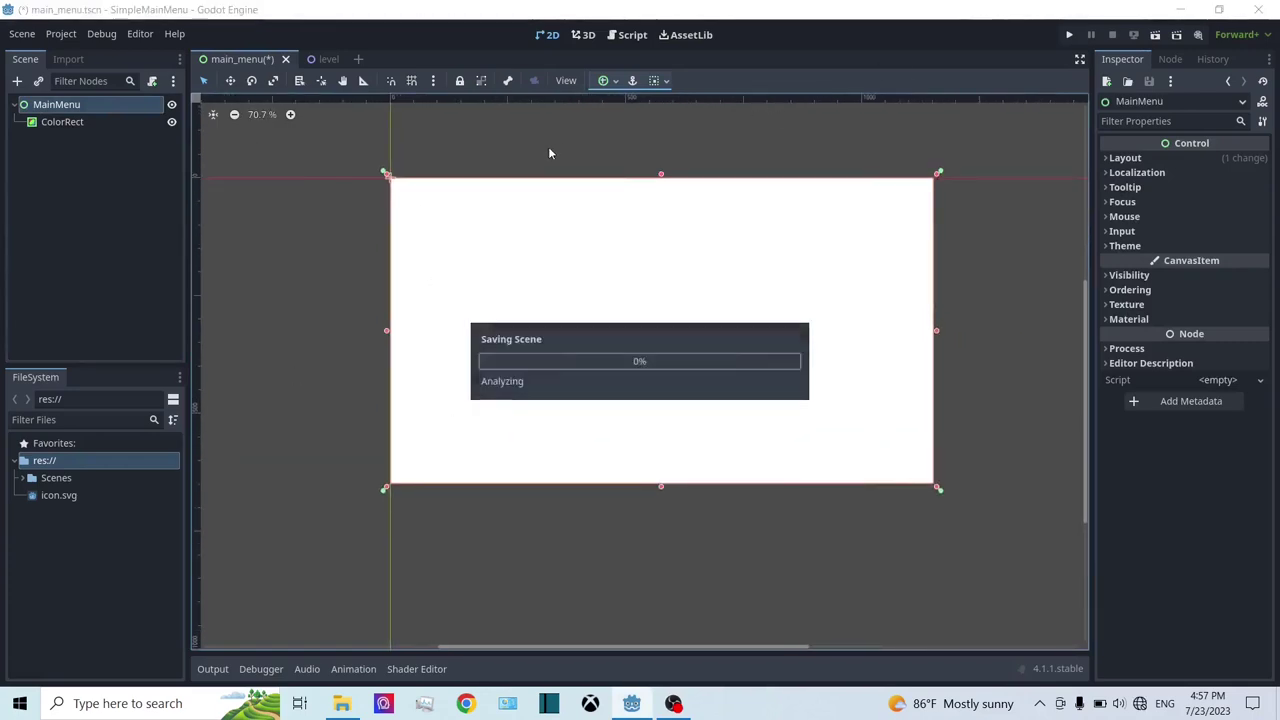
Step: Run the project and set the current main_menu scene as the main scene
click(1069, 36)
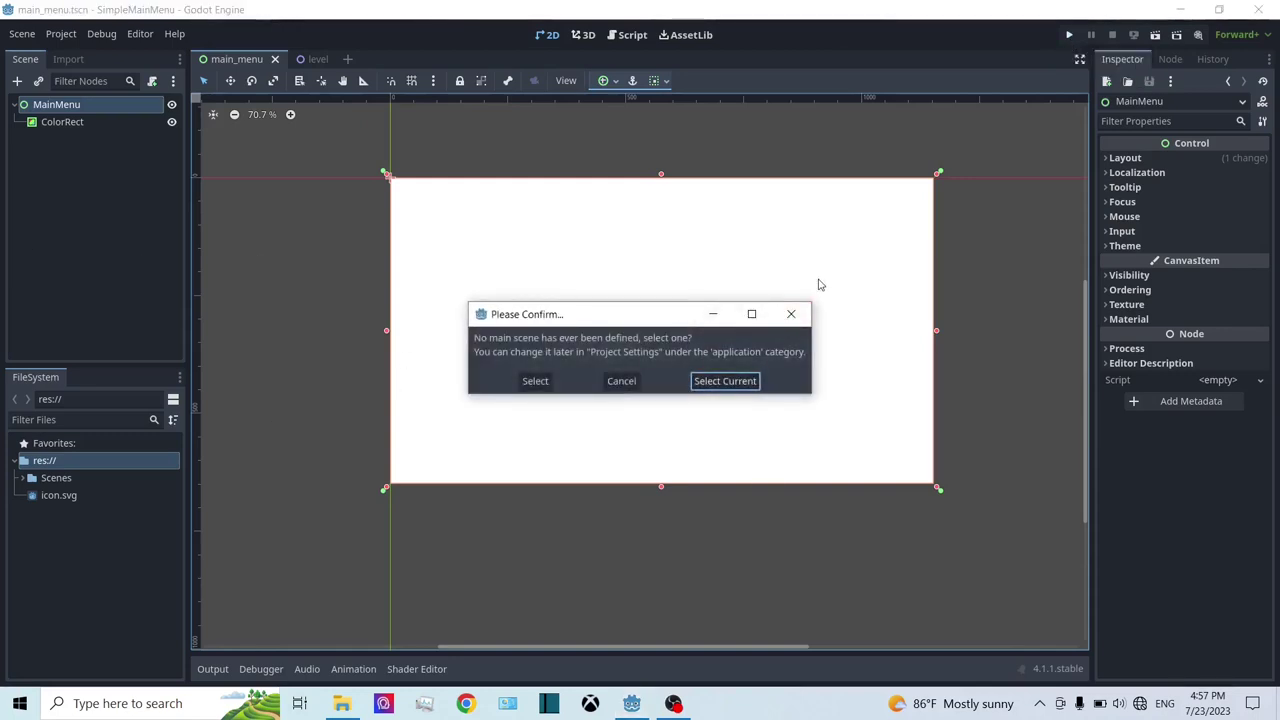
drag(638, 319, 527, 235)
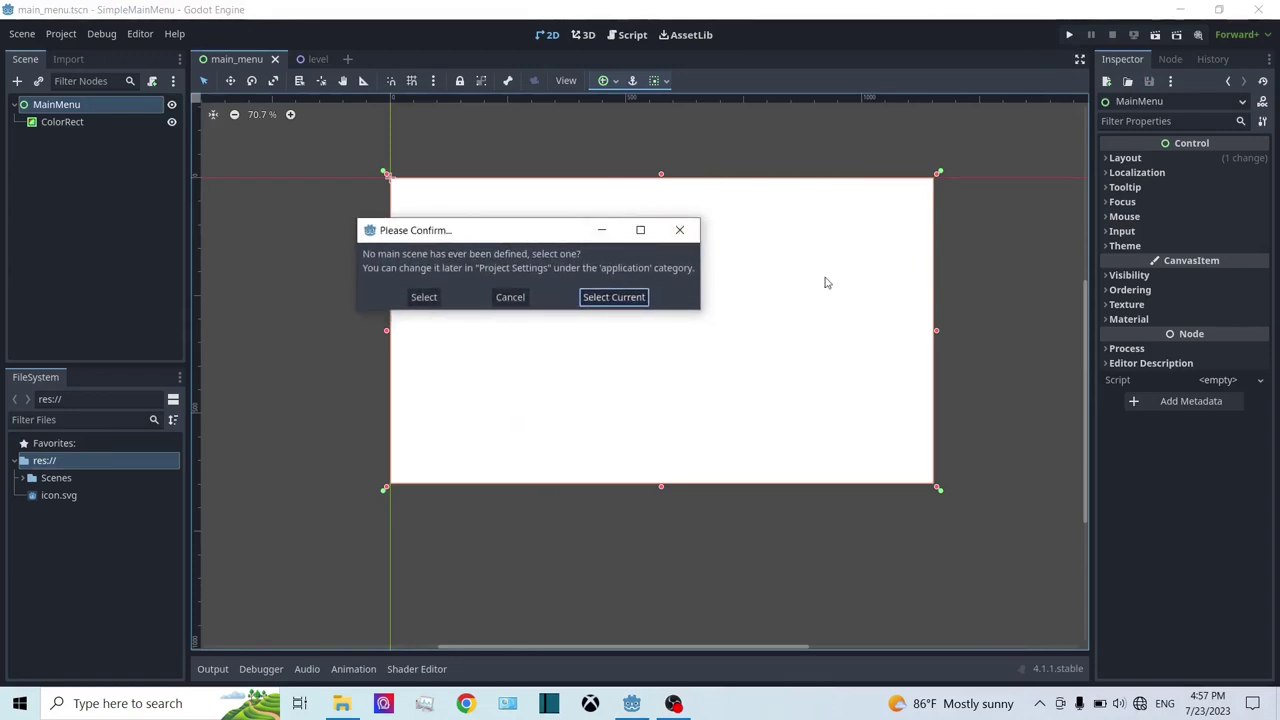
click(614, 297)
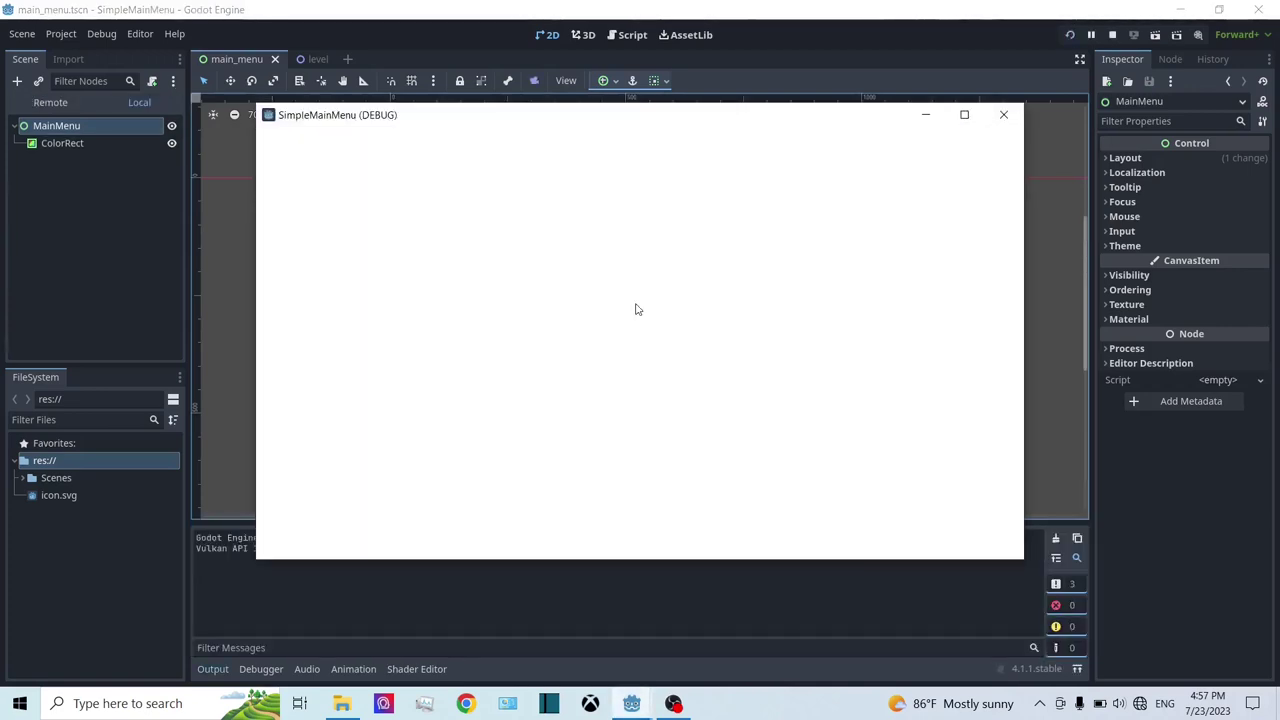
Step: Check the plain white game window, then stop the running game
drag(400, 114, 335, 128)
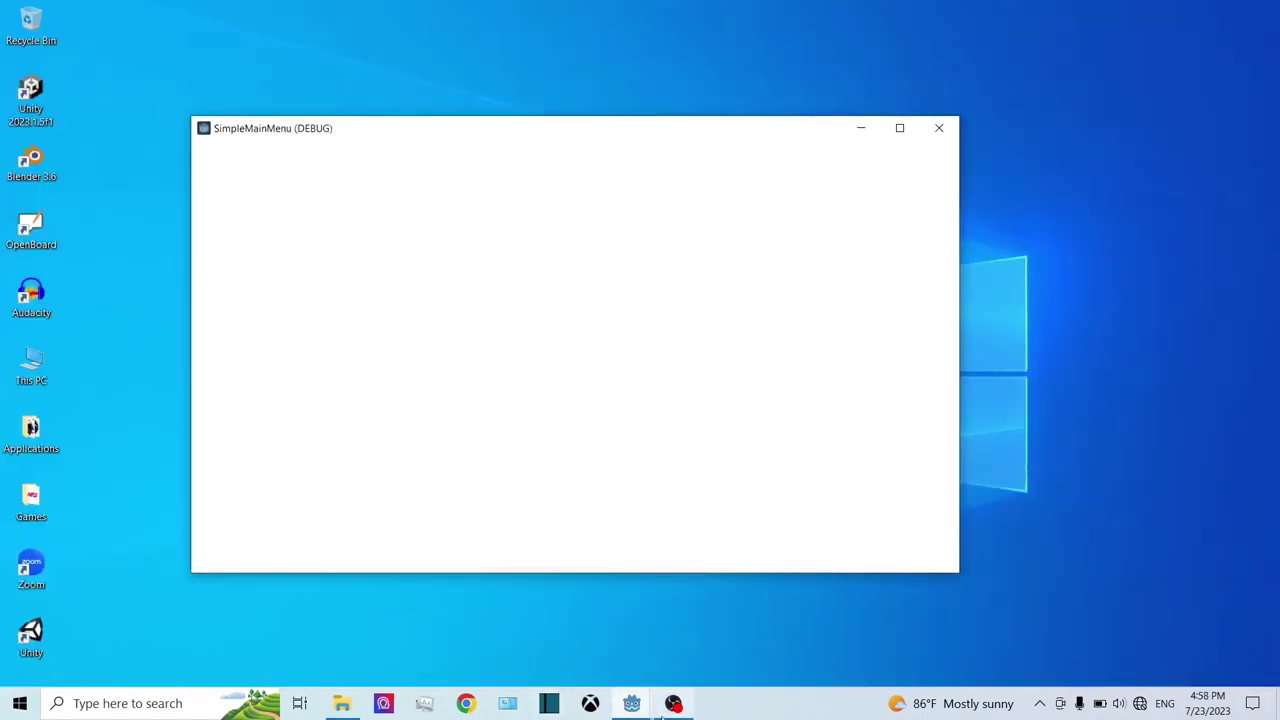
click(645, 712)
click(608, 629)
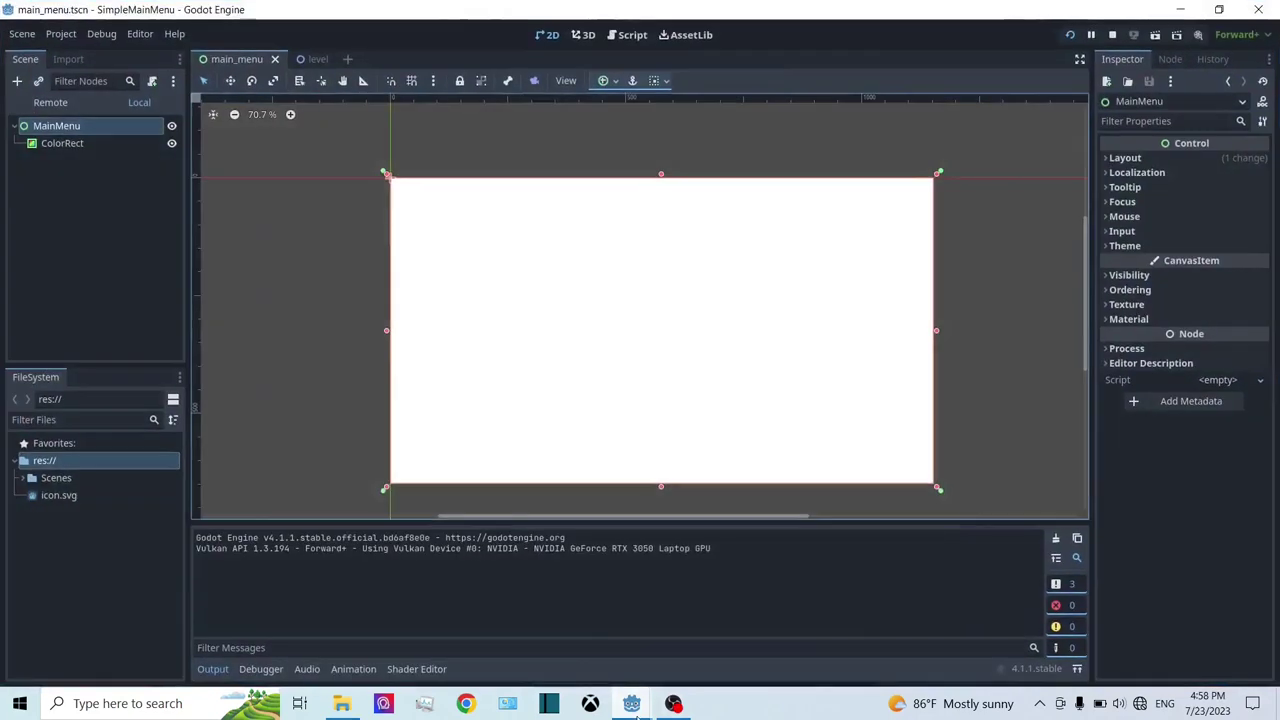
mouse_move(631, 703)
click(653, 663)
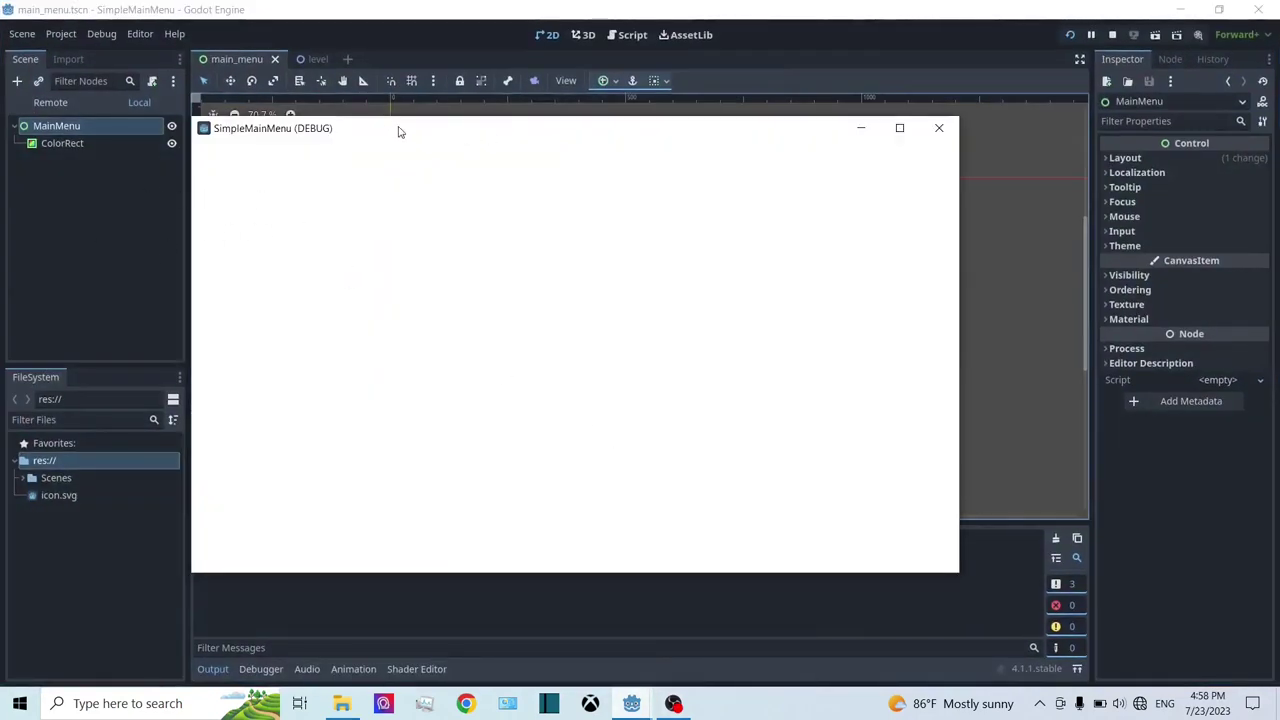
drag(398, 131, 409, 83)
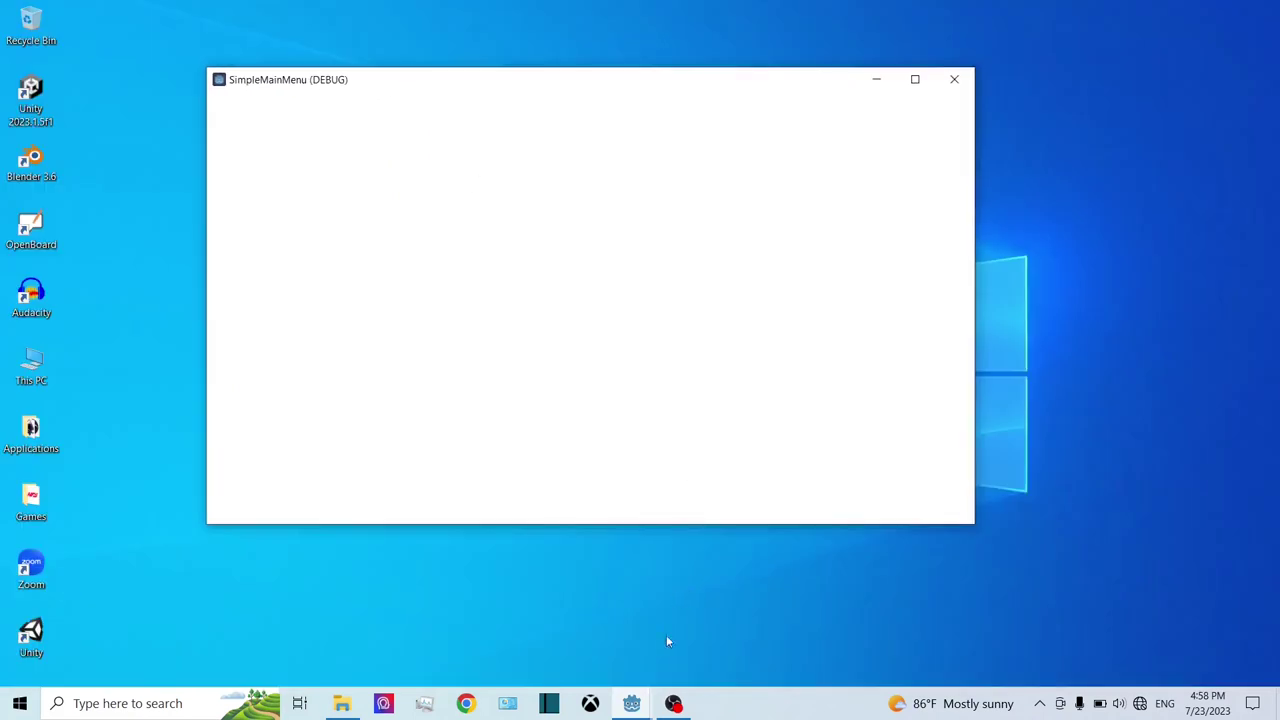
click(563, 661)
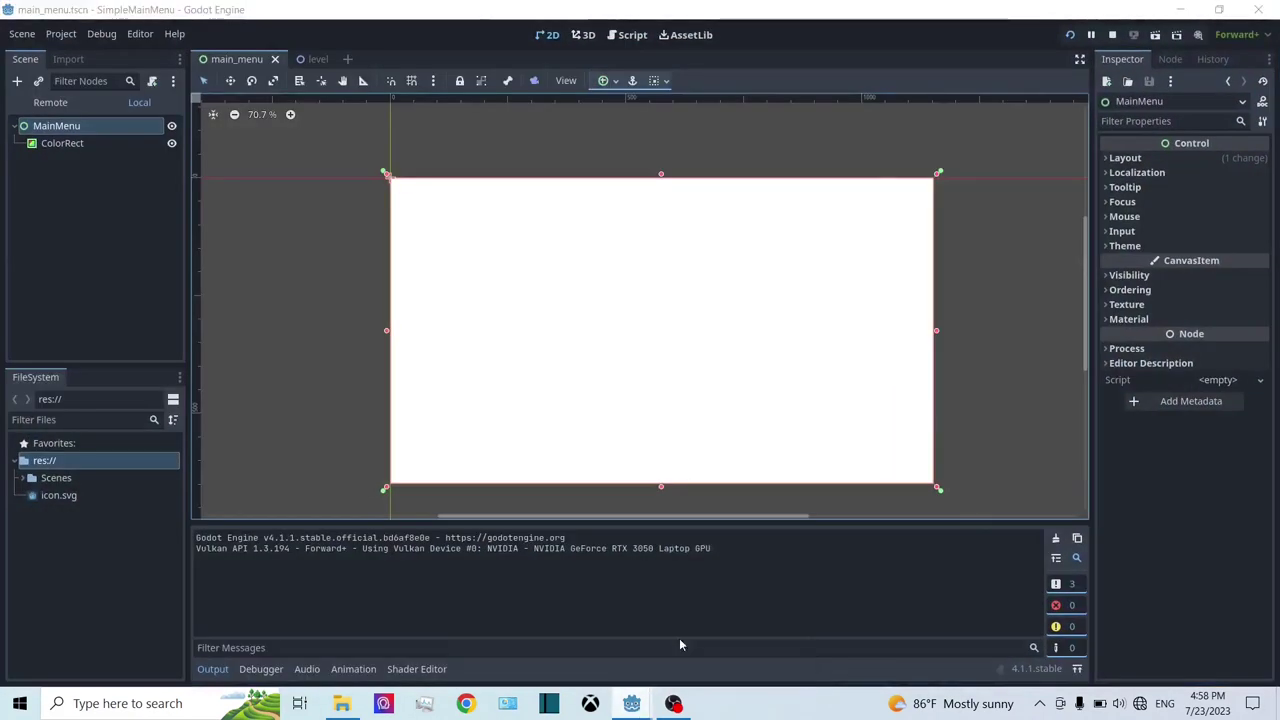
click(673, 703)
drag(311, 83, 351, 114)
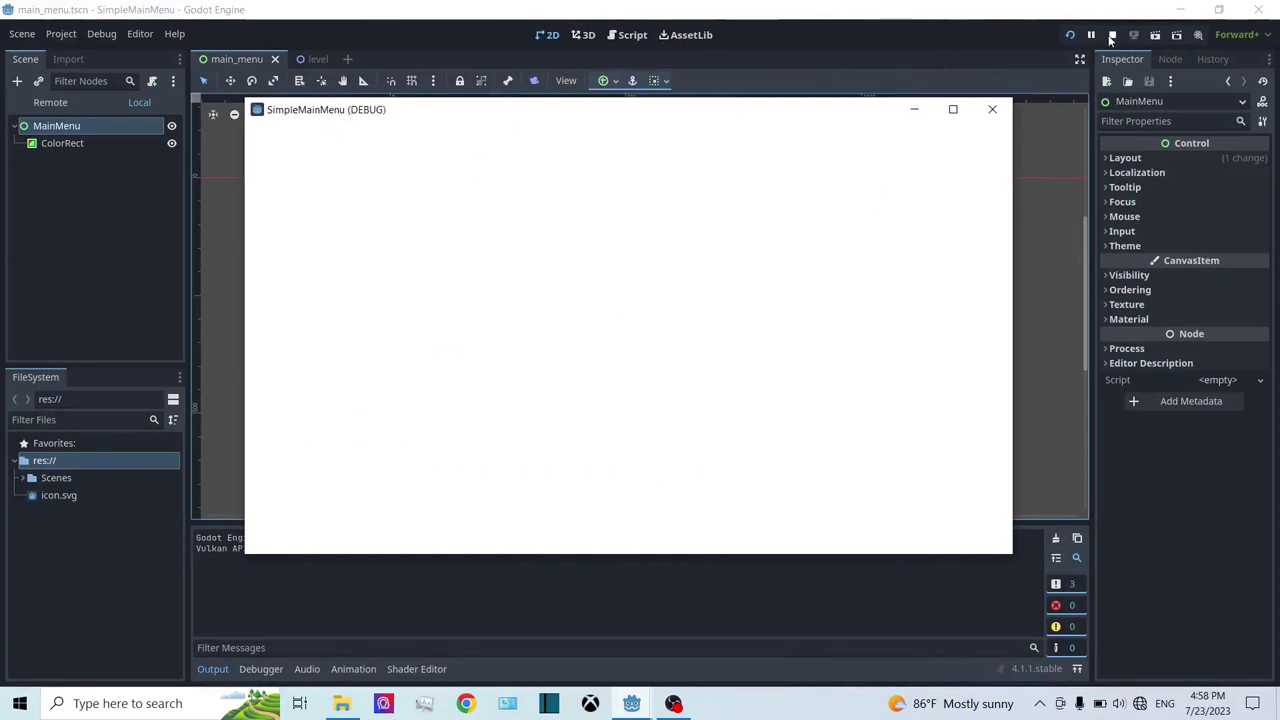
click(1111, 35)
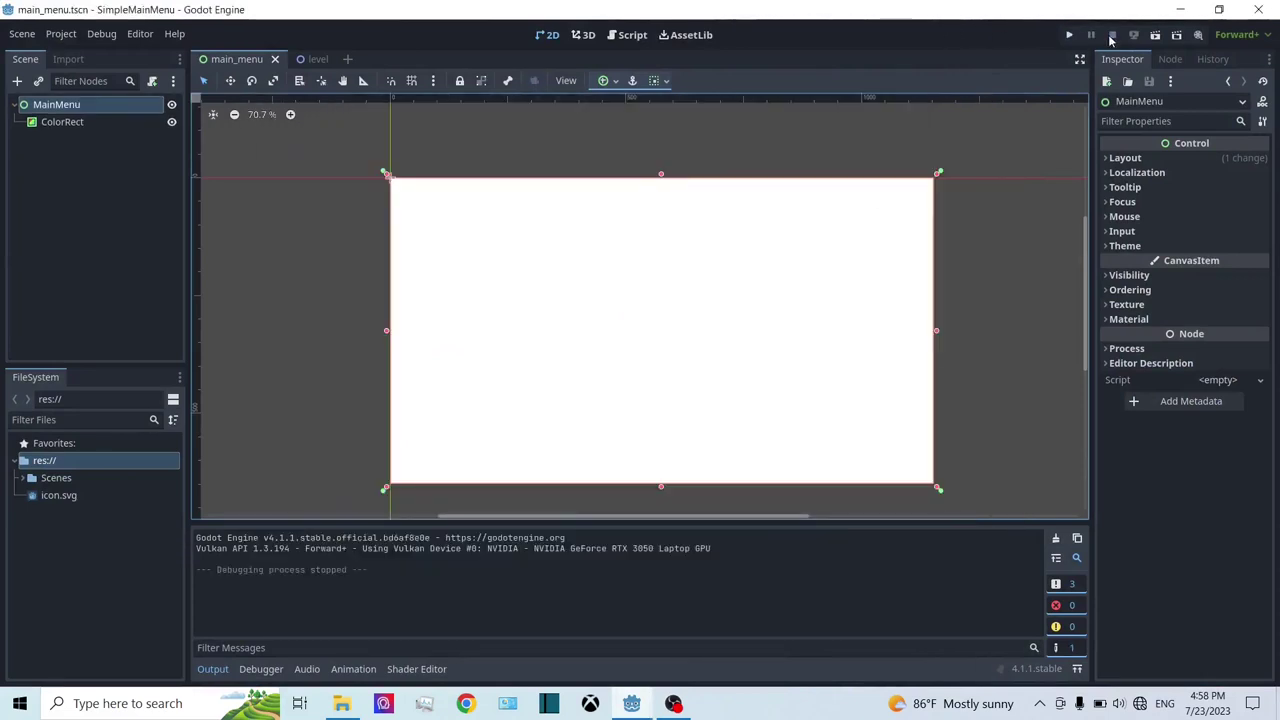
Step: Darken the ColorRect background colour to dark grey 232323
click(78, 121)
click(1262, 168)
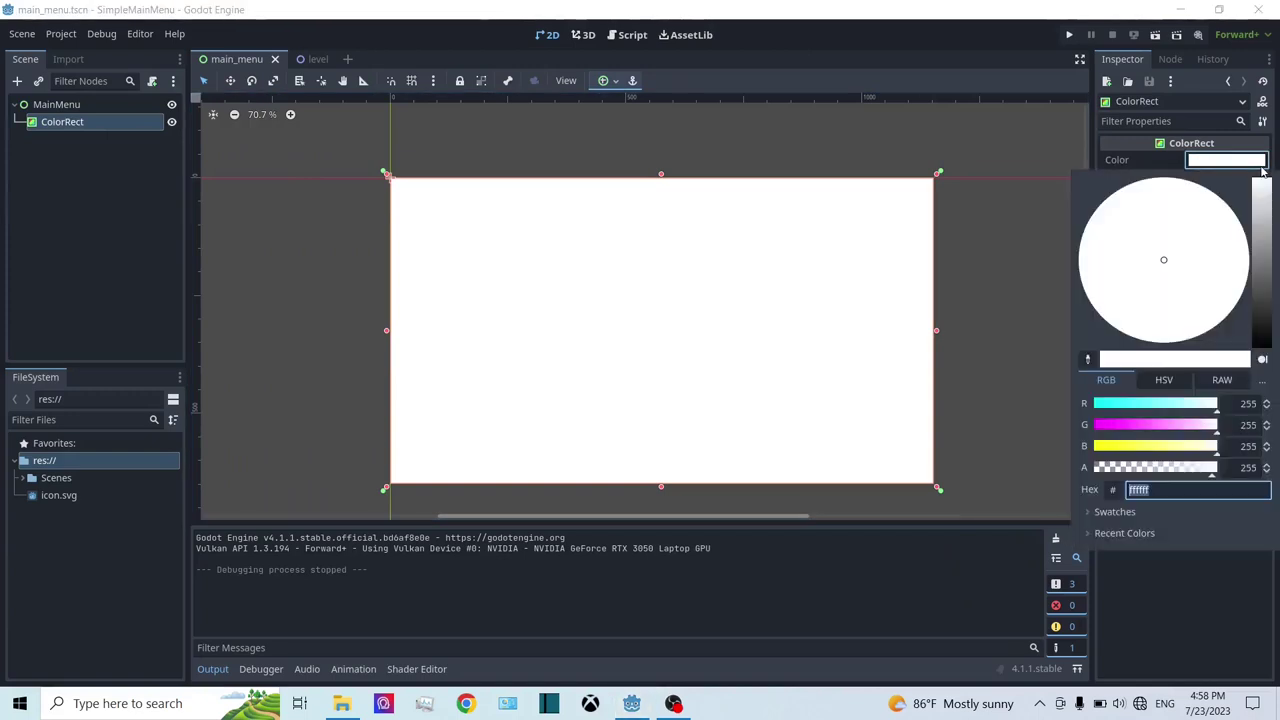
drag(1258, 220, 1262, 324)
Step: Test-run the game to check the dark grey screen, then stop it
click(1069, 34)
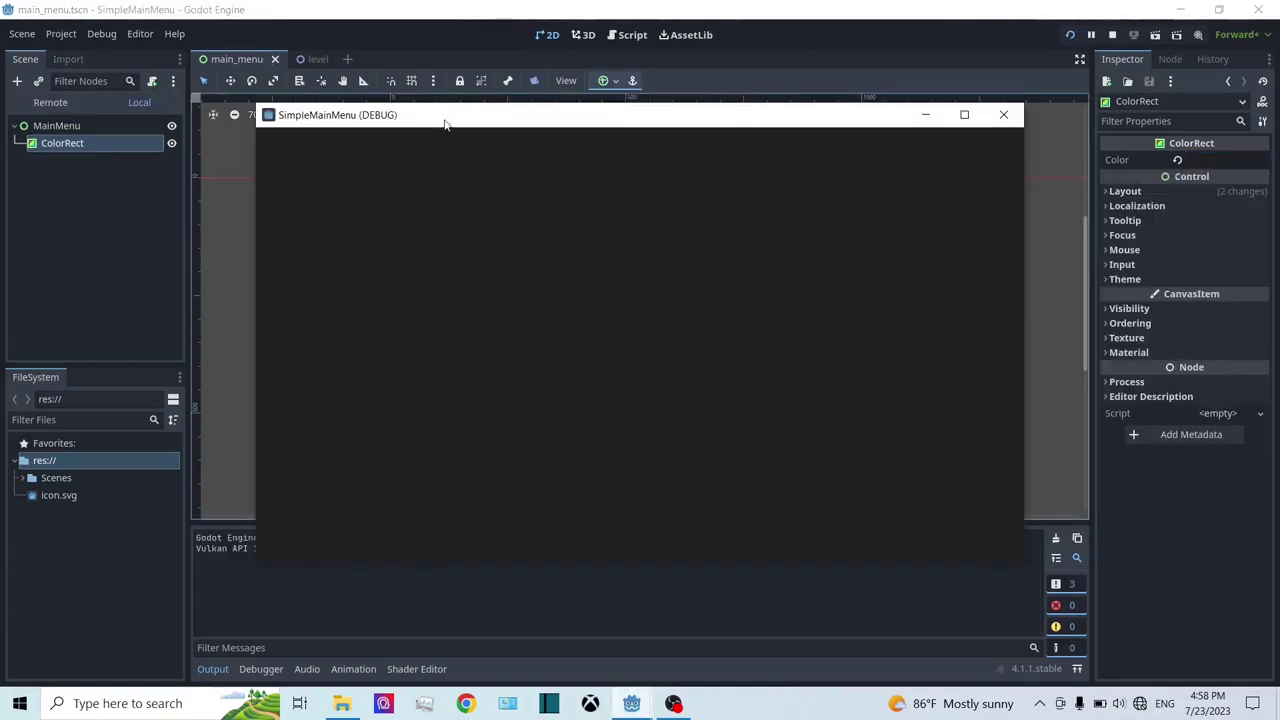
drag(711, 116, 651, 63)
click(631, 703)
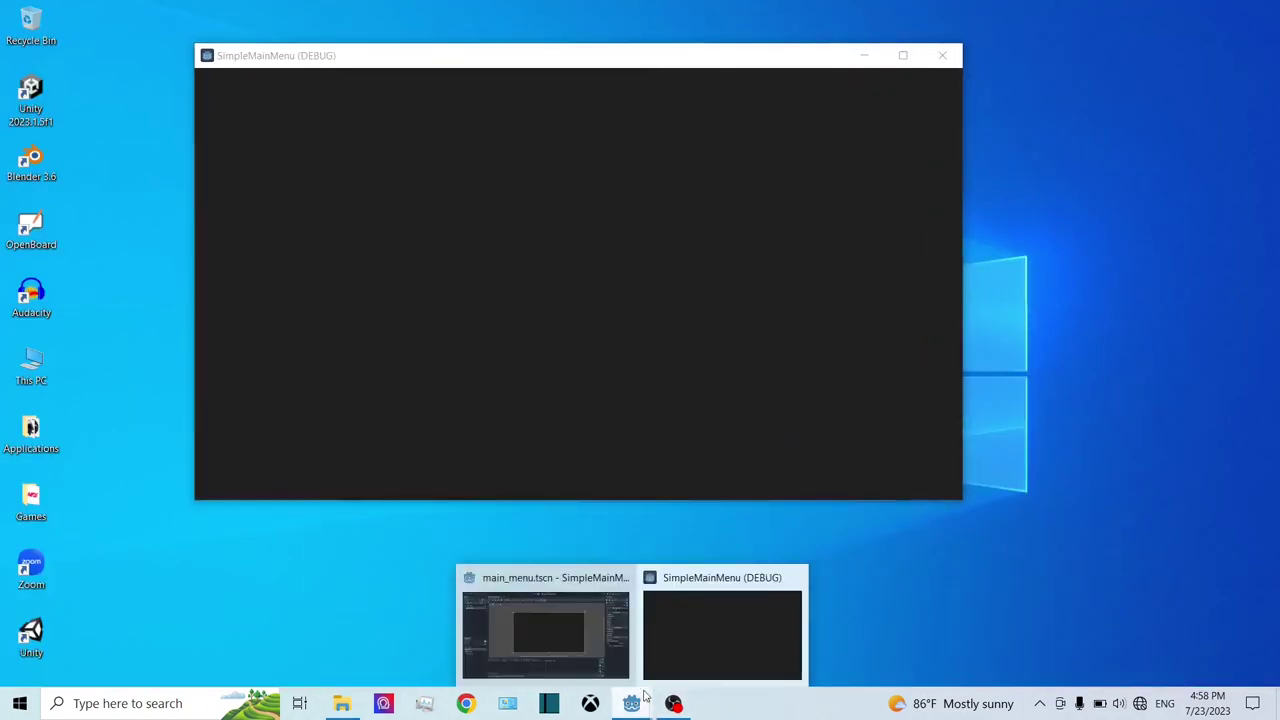
click(556, 608)
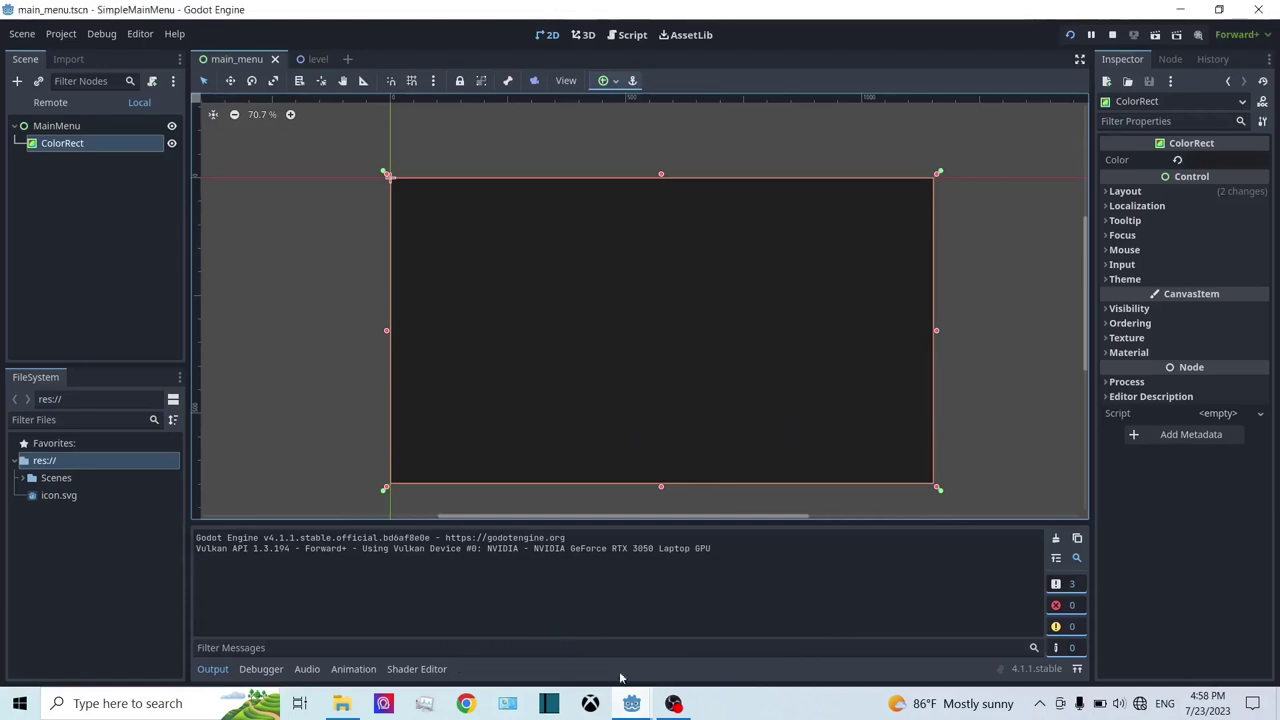
click(683, 649)
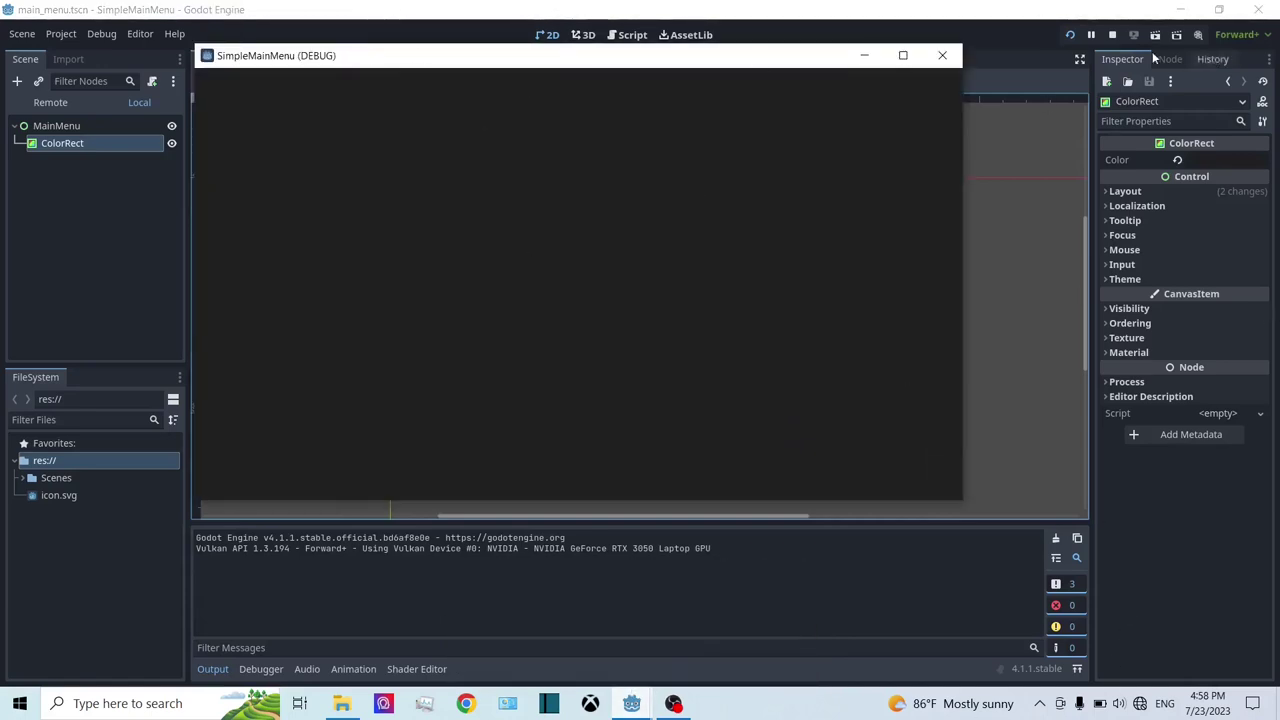
click(1112, 34)
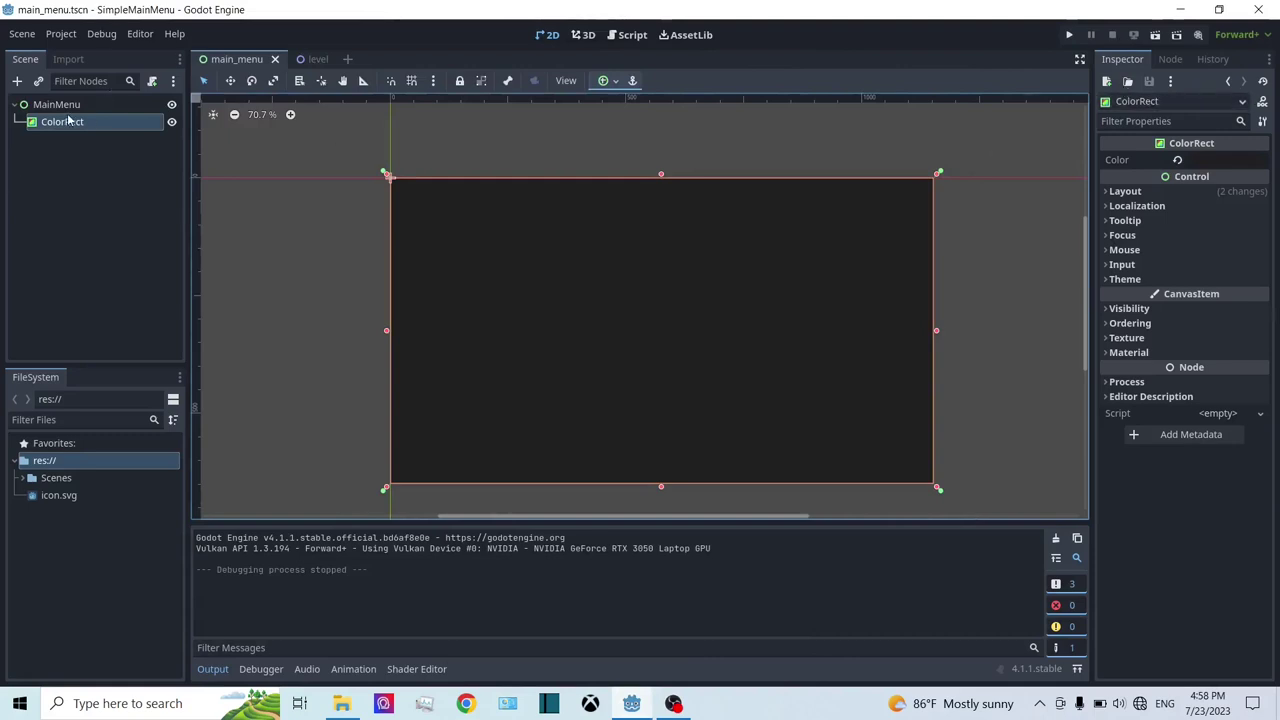
click(54, 106)
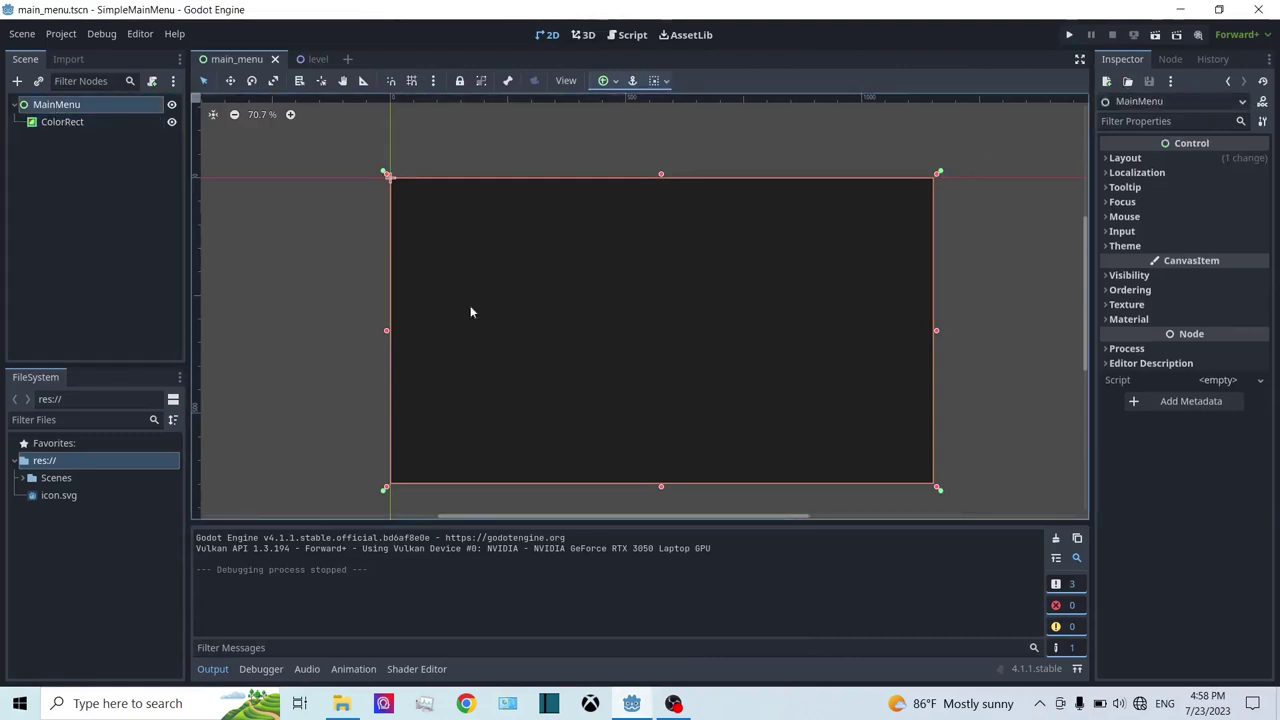
Step: Add a plain Button child under MainMenu, found by searching 'butto'
click(60, 124)
click(50, 106)
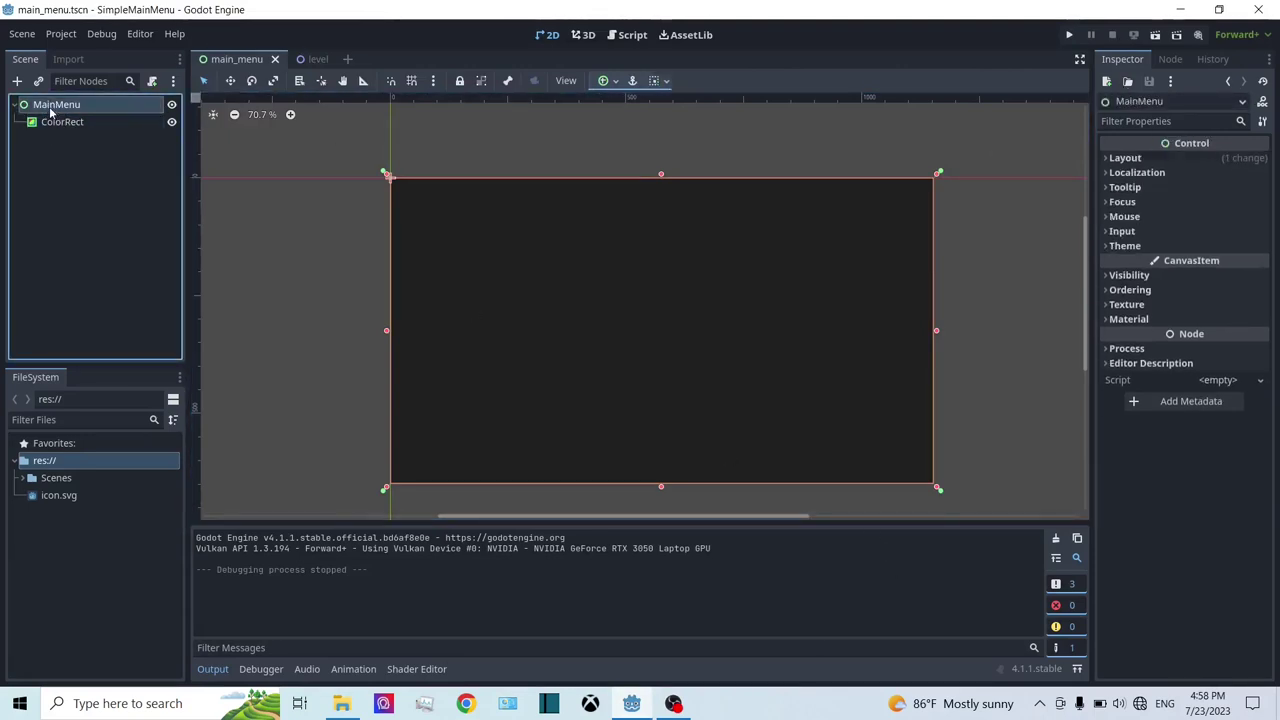
right_click(44, 110)
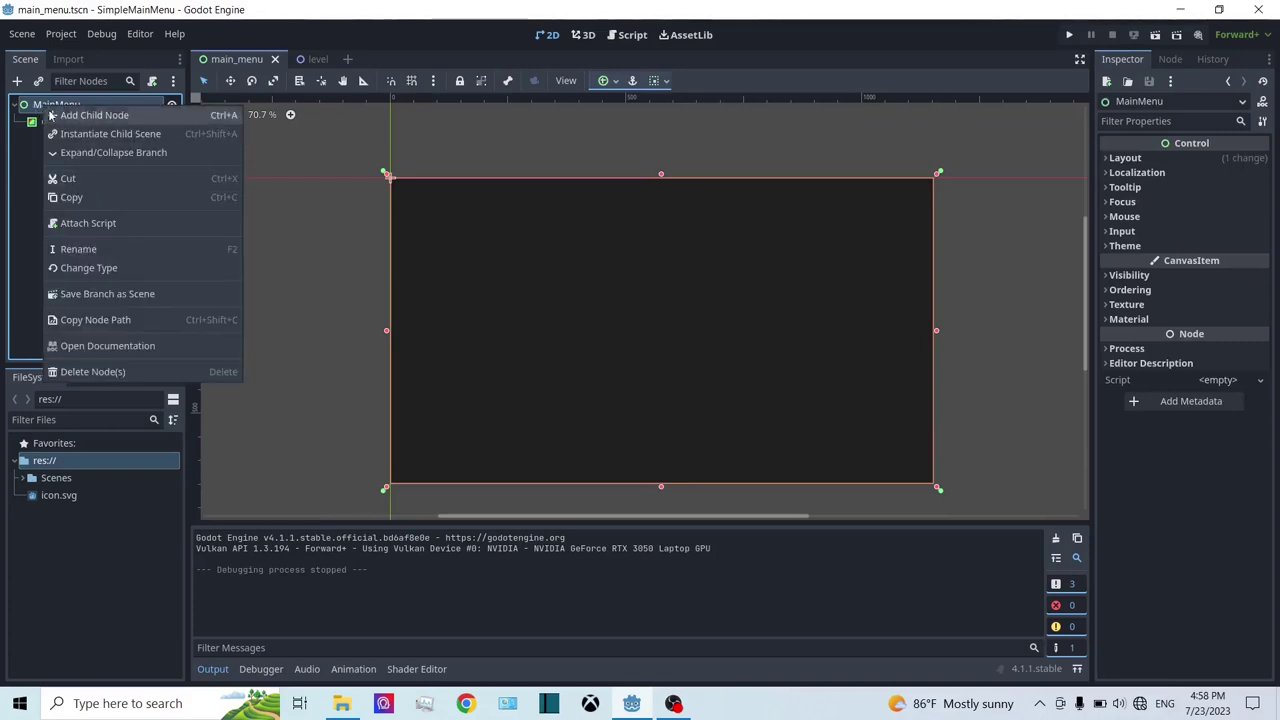
click(48, 115)
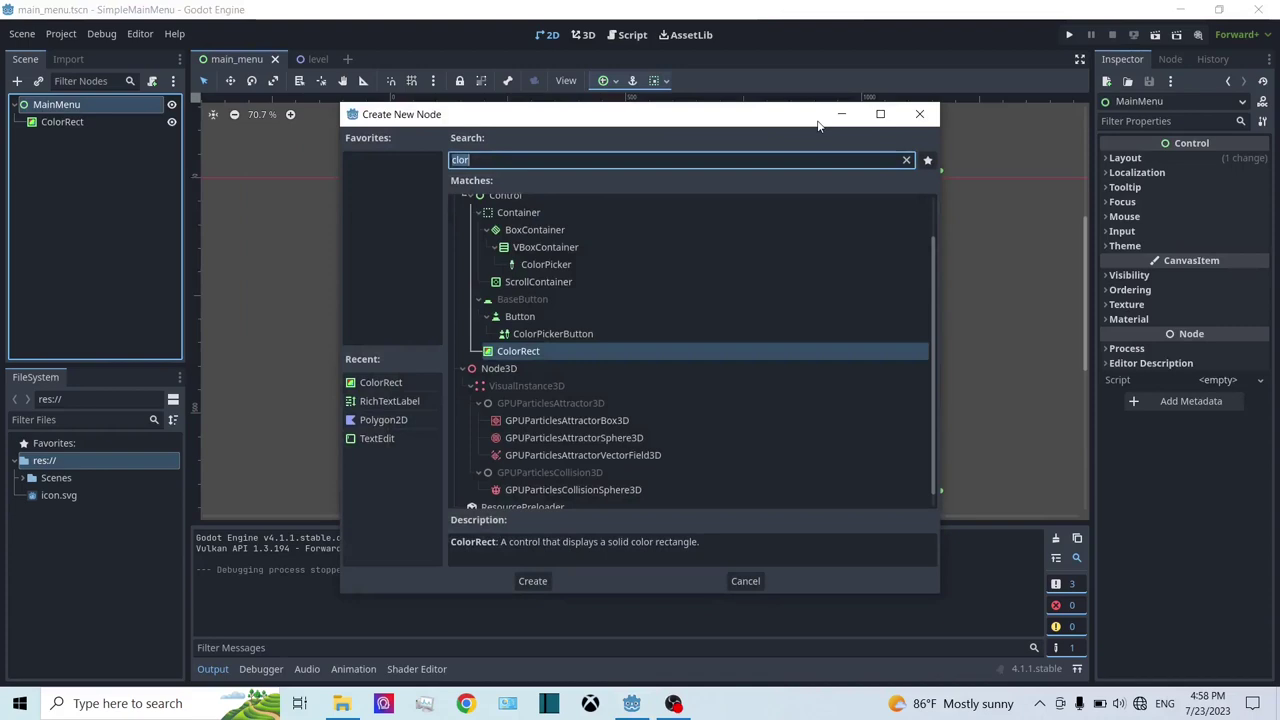
text(butto)
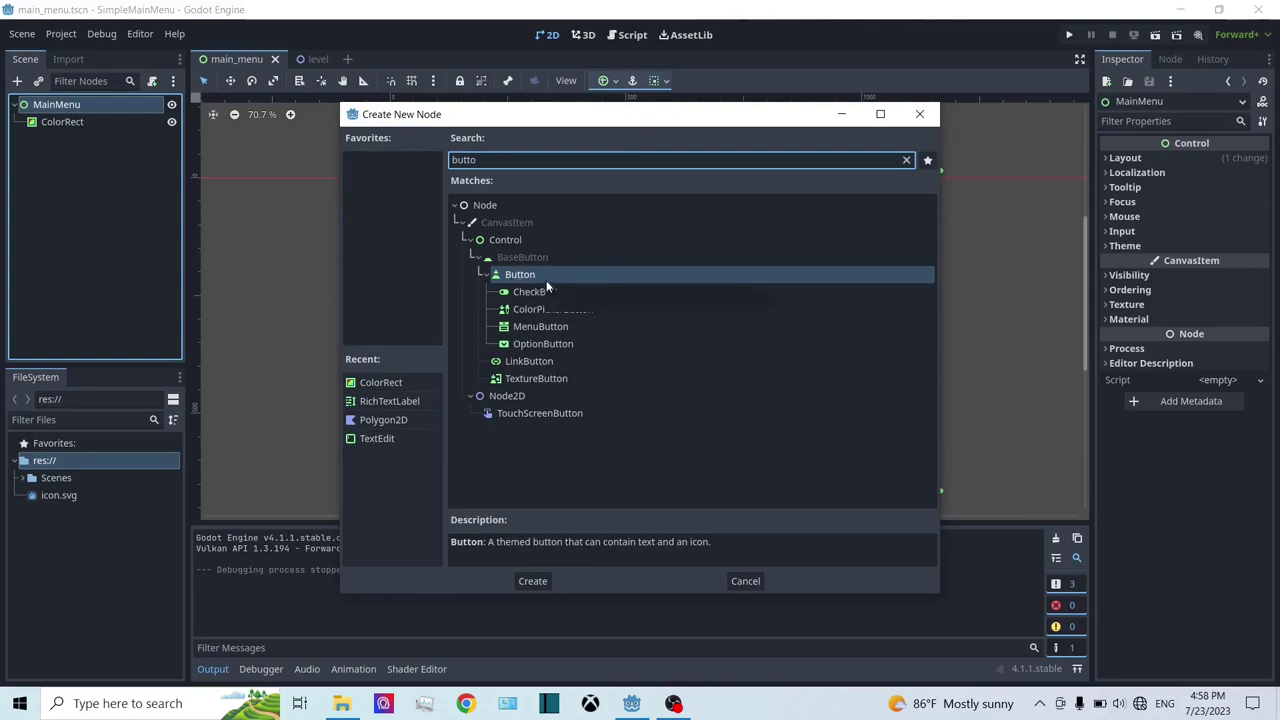
click(551, 380)
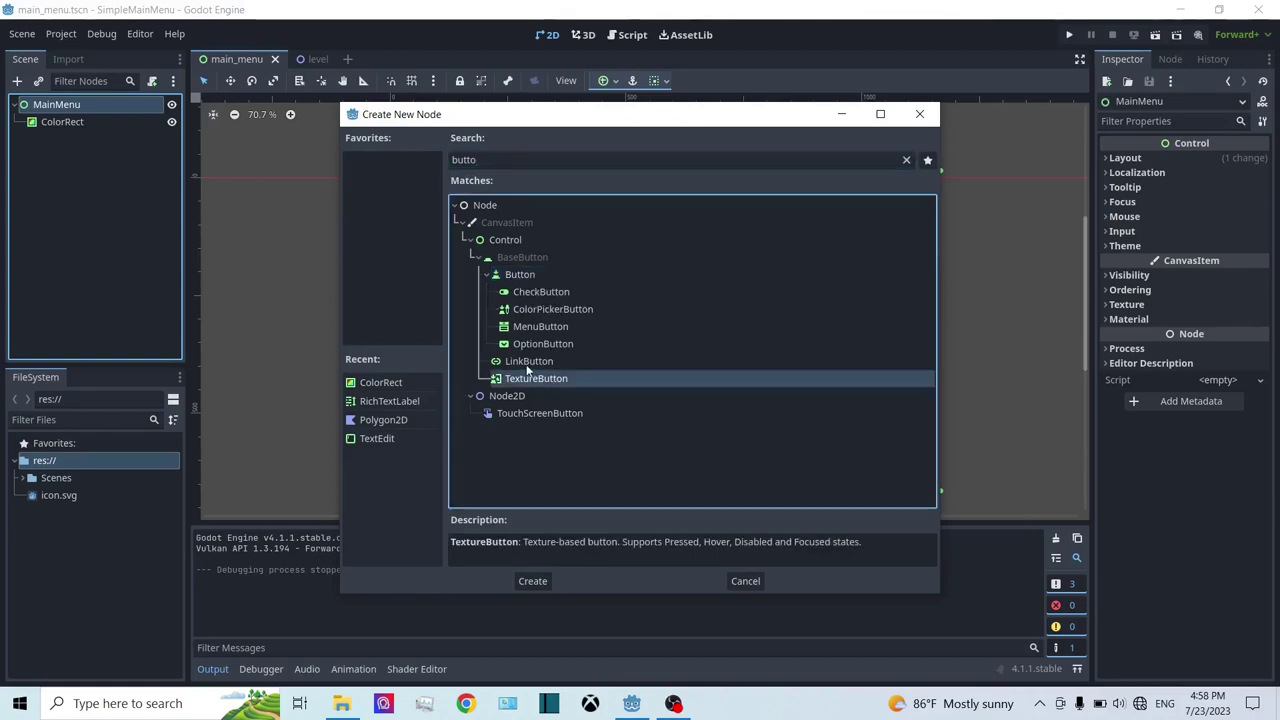
click(540, 326)
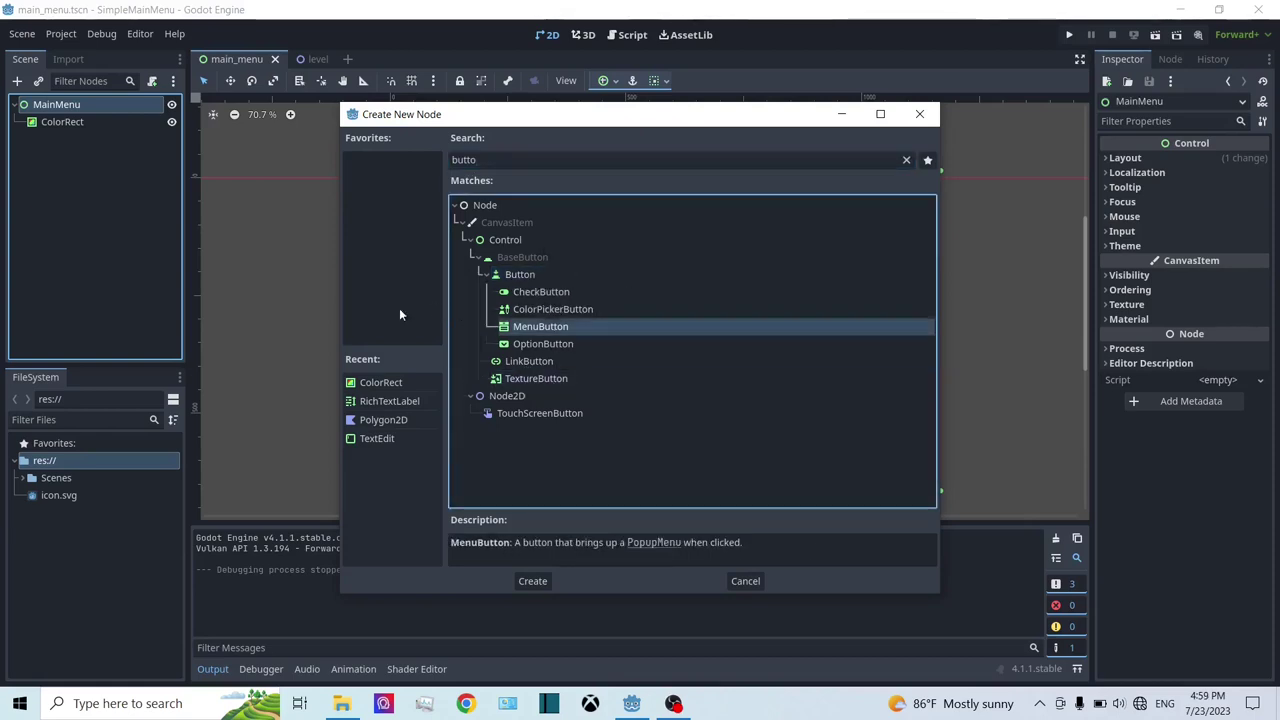
click(542, 273)
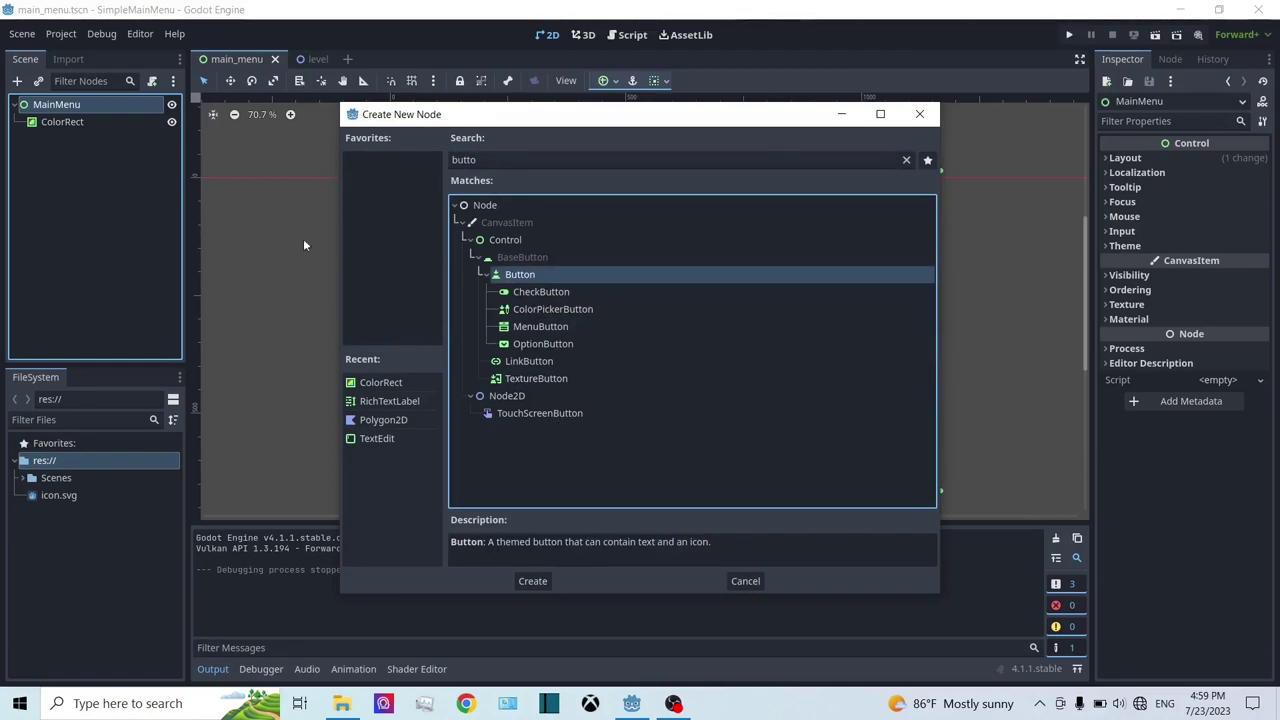
double_click(521, 275)
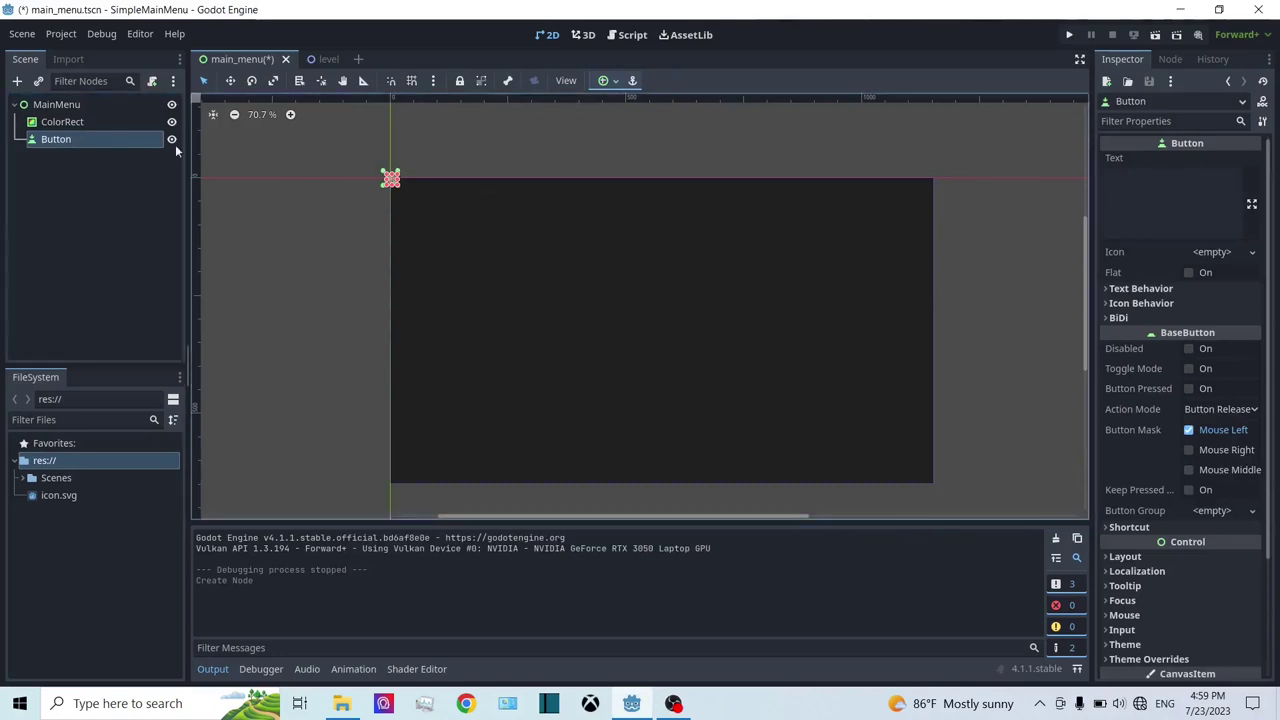
Step: Rename the new Button node to PlayButton
click(87, 141)
click(88, 140)
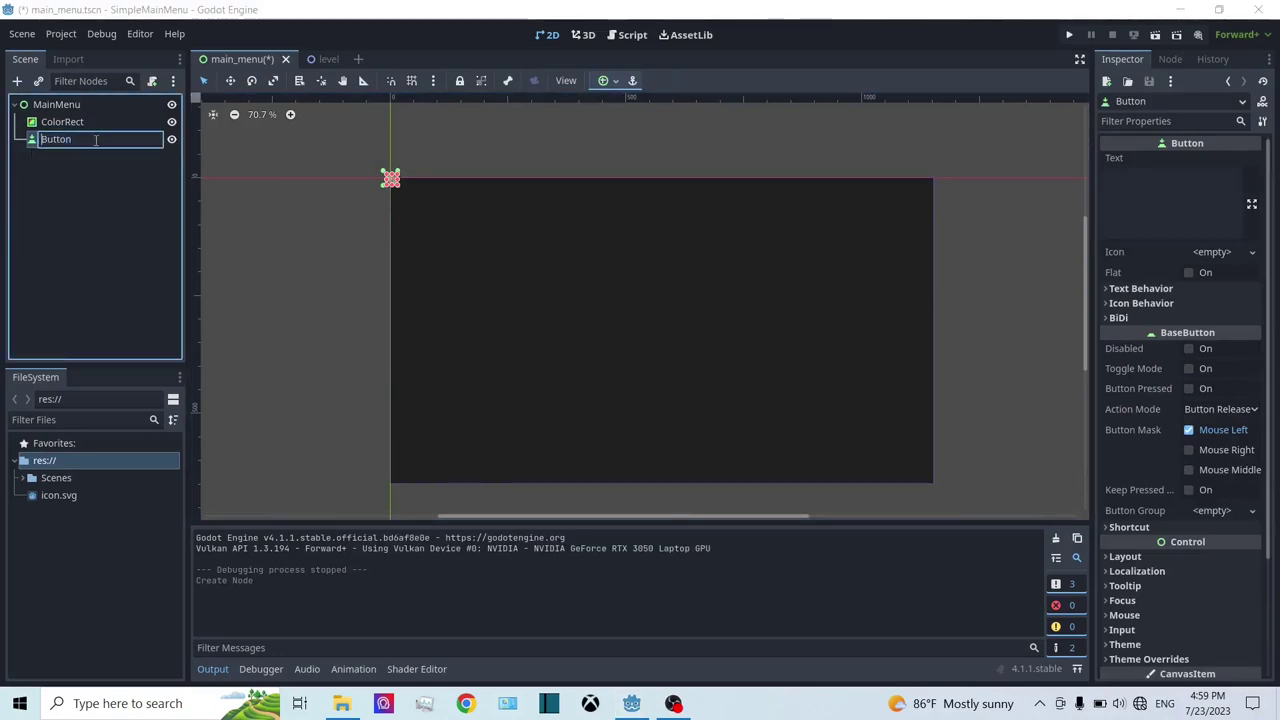
text(Play)
key(Return)
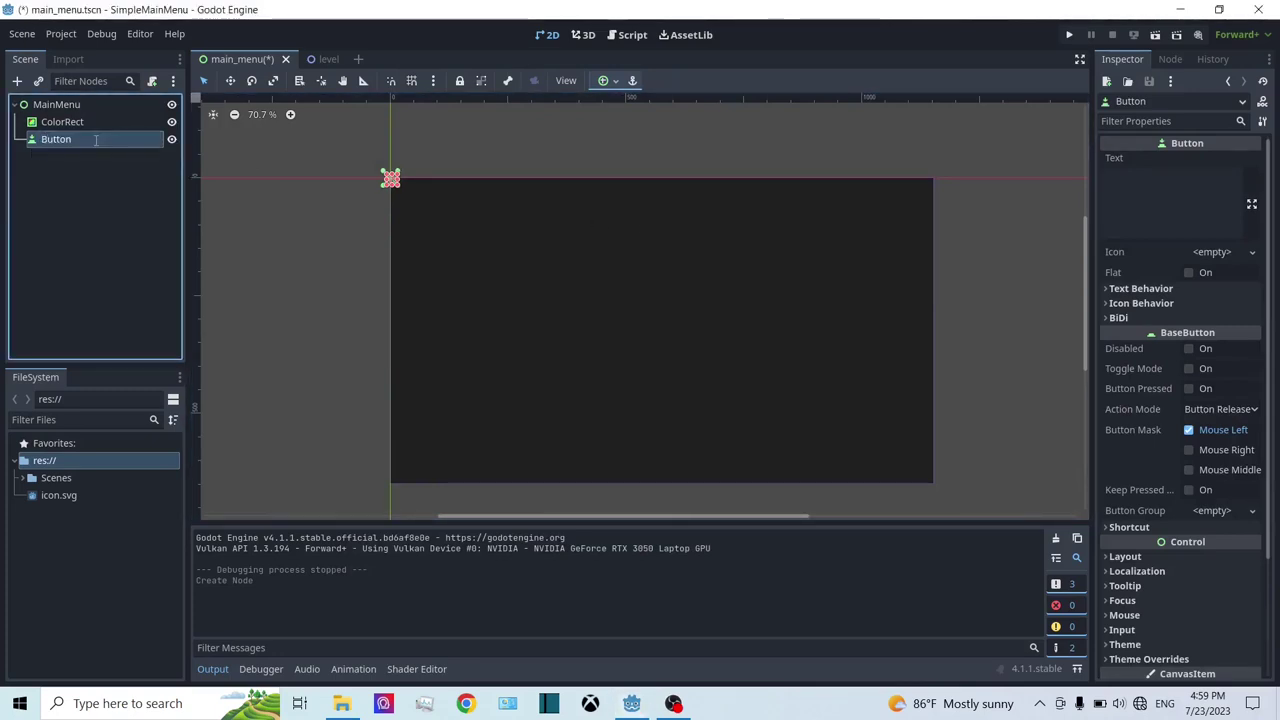
Step: Set PlayButton's Text property to 'Play'
click(1162, 194)
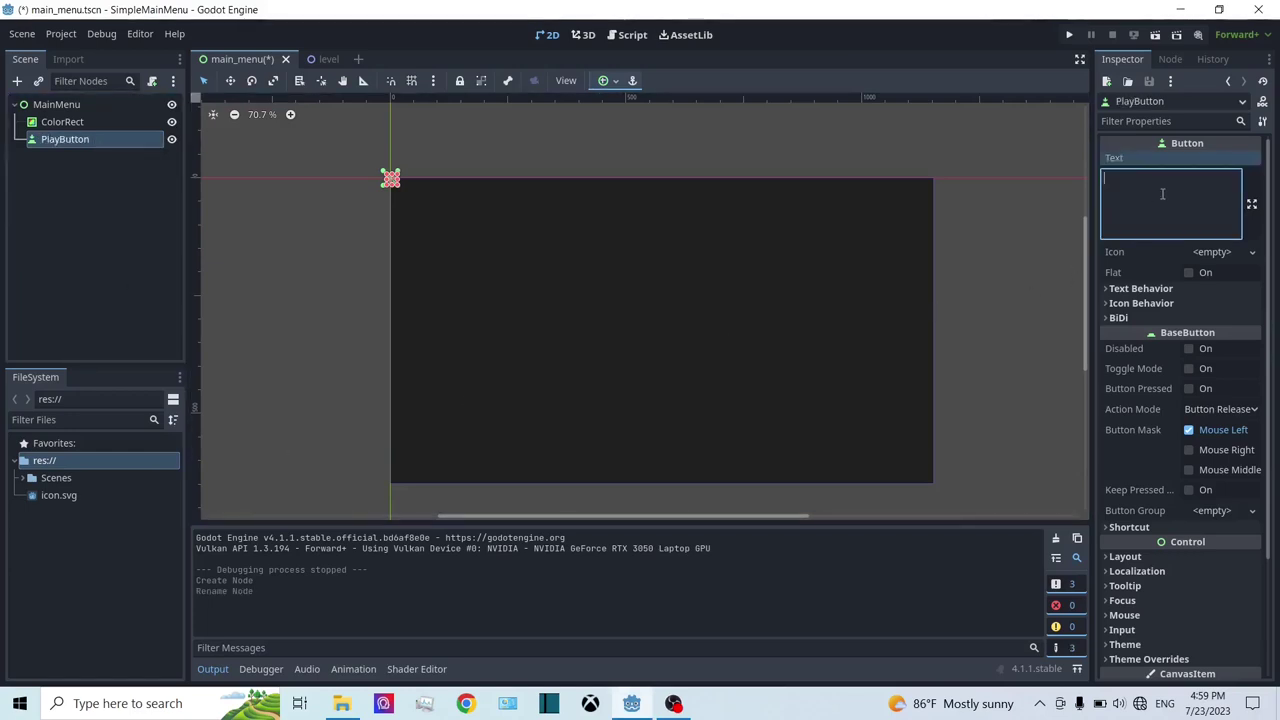
text(Pla)
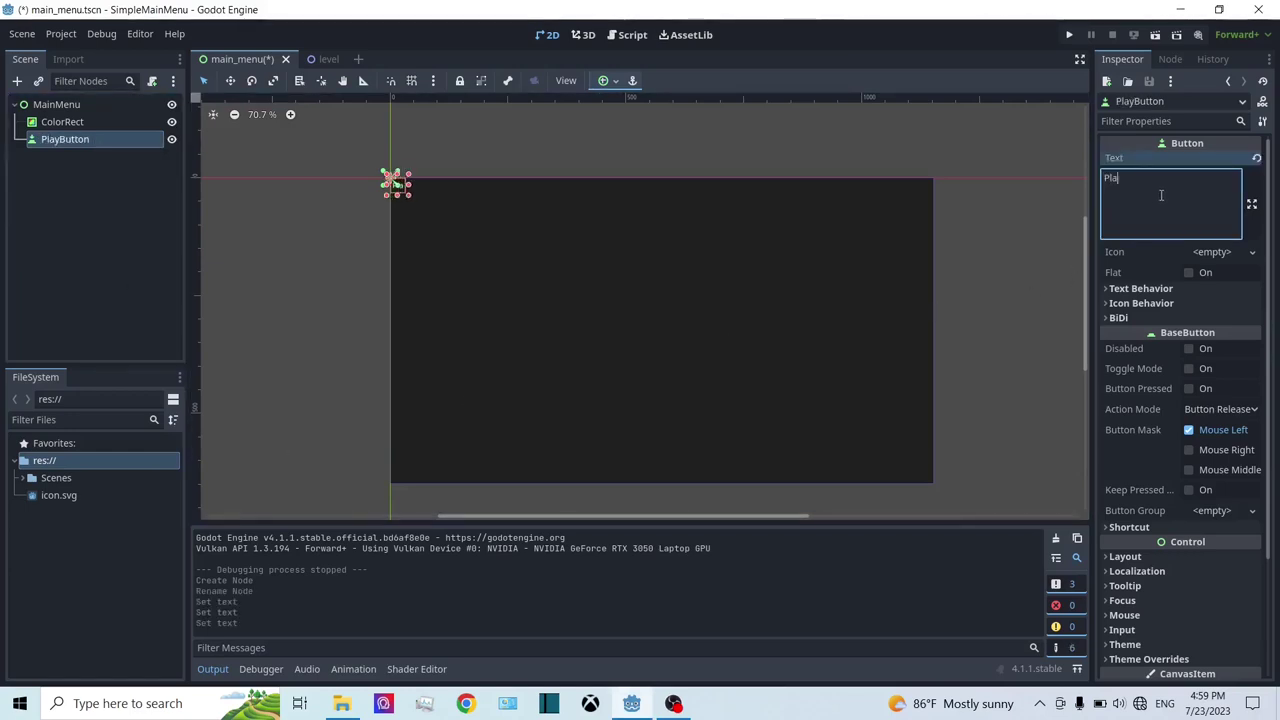
text(y)
scroll(245, 234, left, 3)
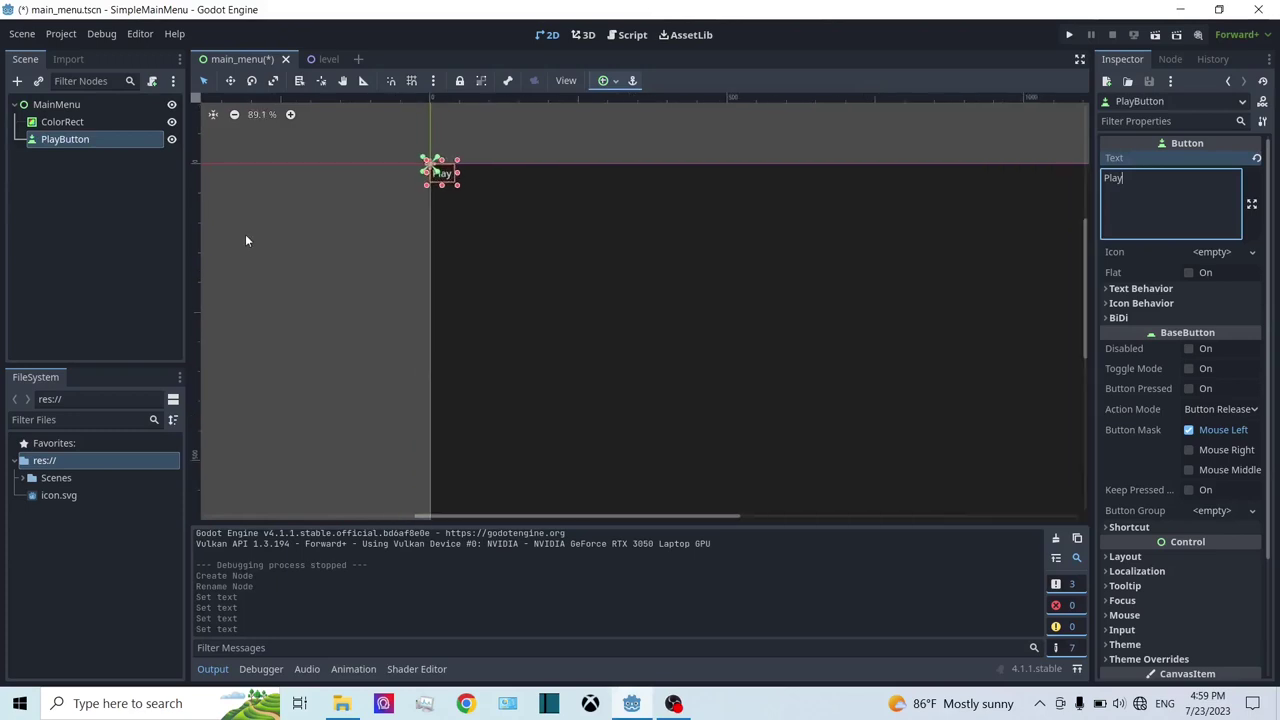
scroll(417, 183, up, 1)
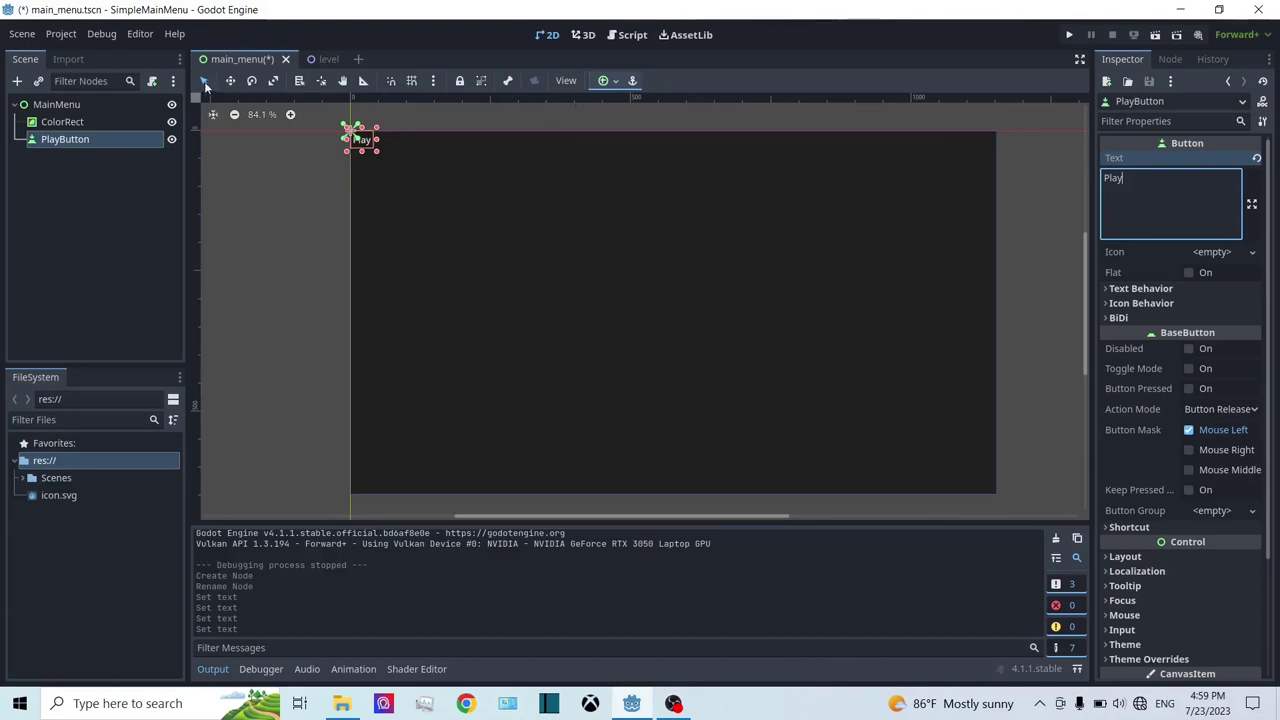
Step: Apply the Center anchor preset to PlayButton, undoing a trial resize to keep 142 × 31
click(596, 86)
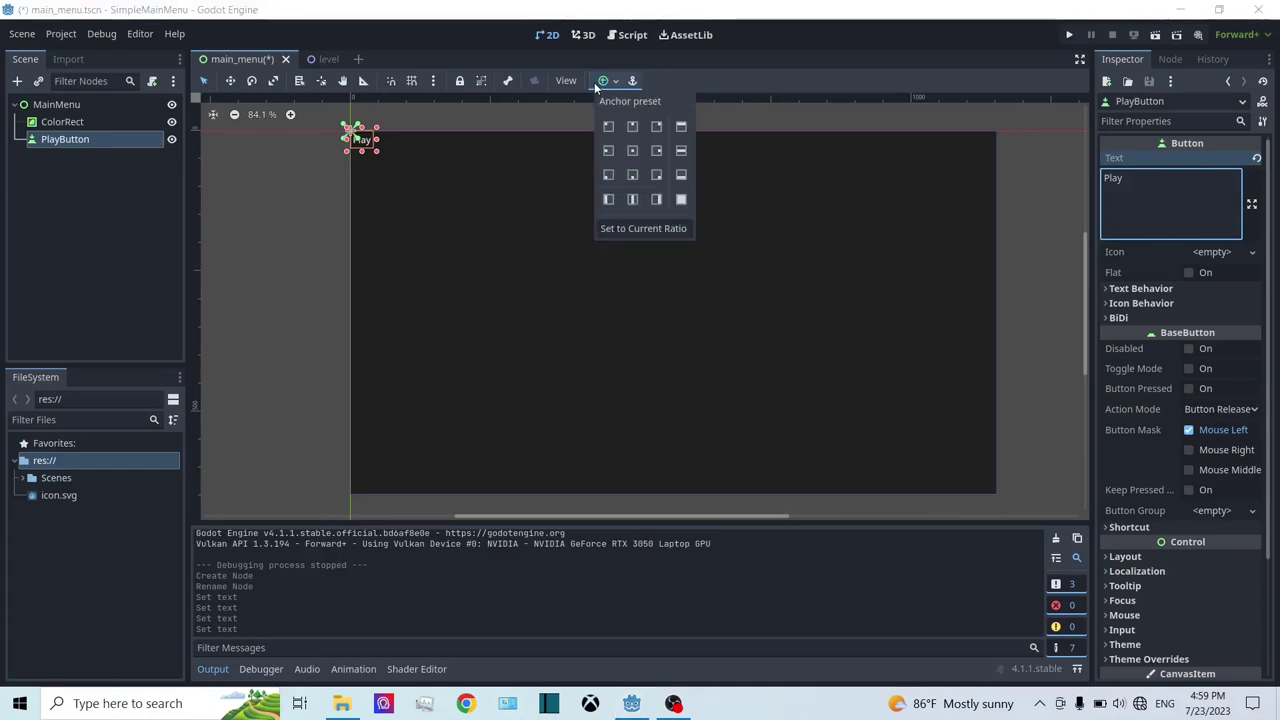
click(632, 151)
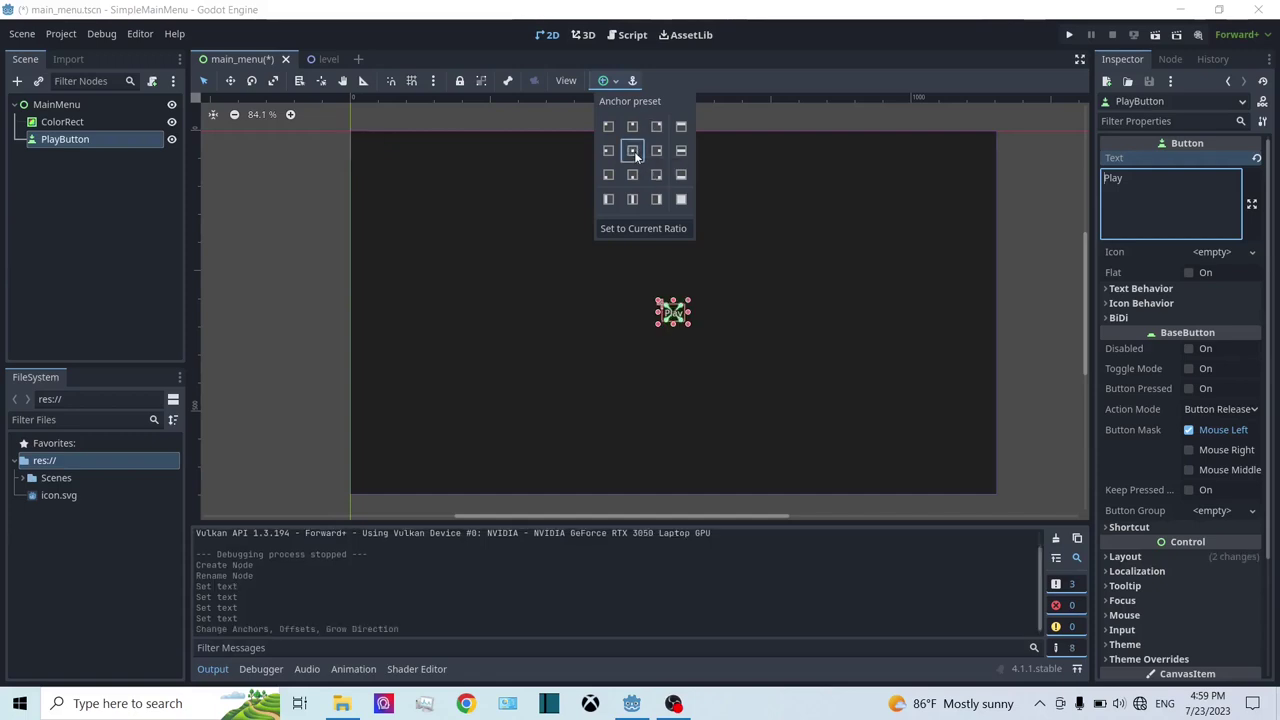
scroll(756, 458, up, 3)
scroll(743, 398, down, 2)
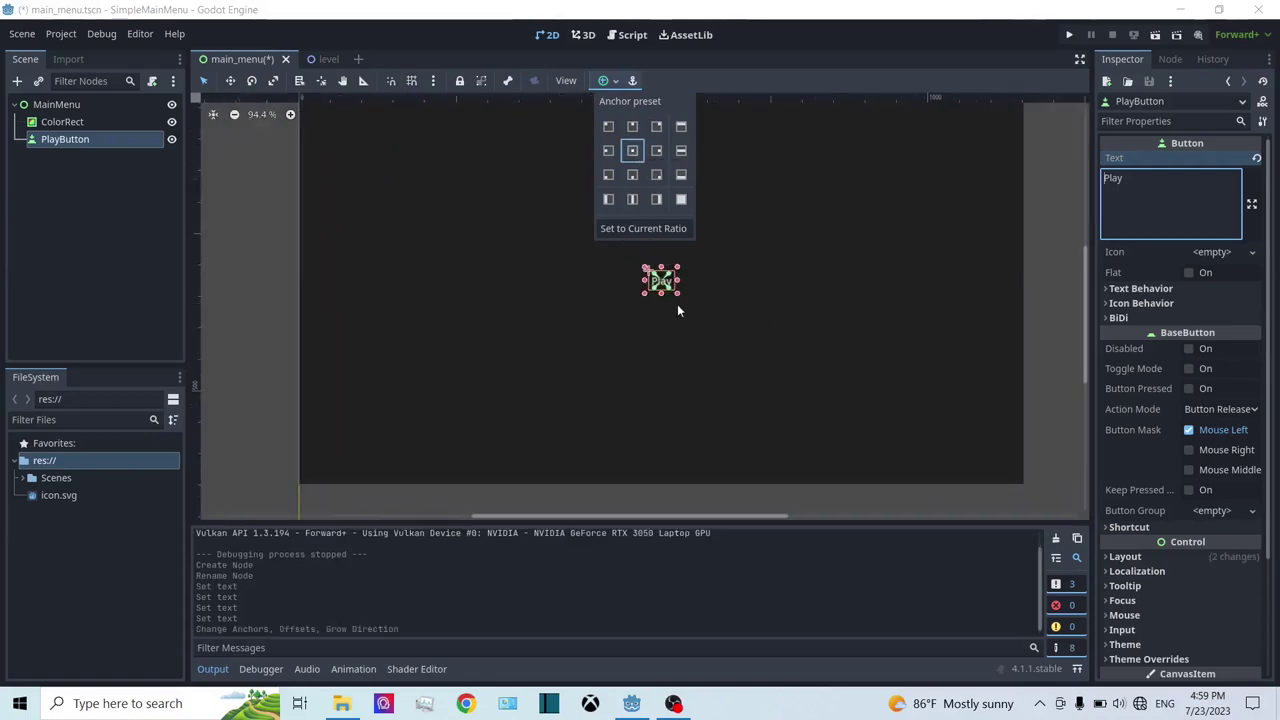
click(678, 285)
drag(678, 281, 766, 324)
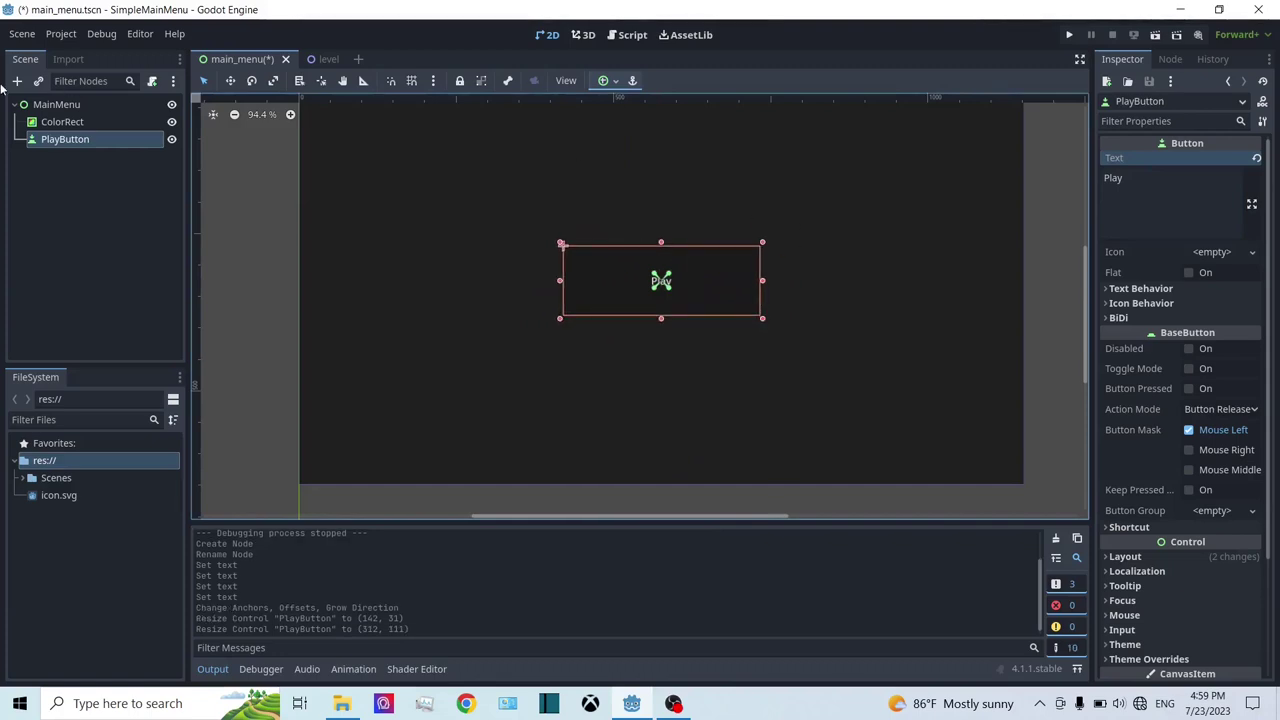
key(ctrl+z)
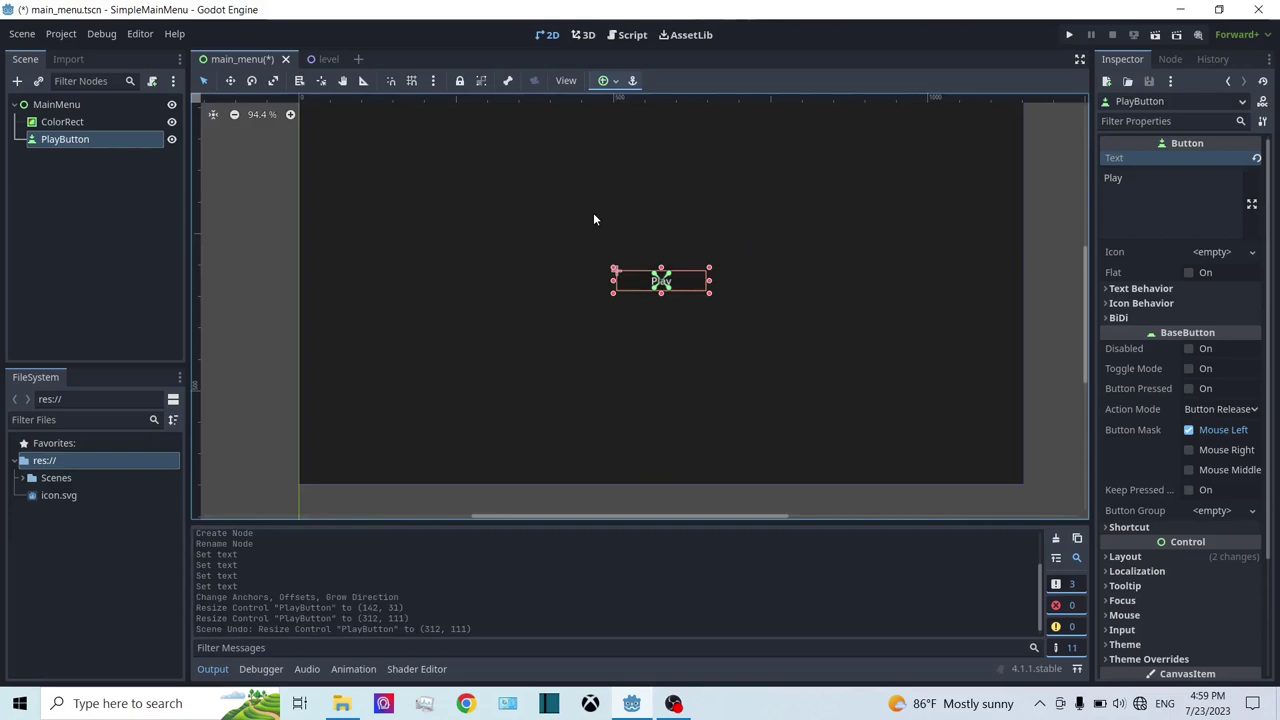
Step: Add a VBoxContainer under MainMenu by searching 'vbox', then select it
right_click(72, 104)
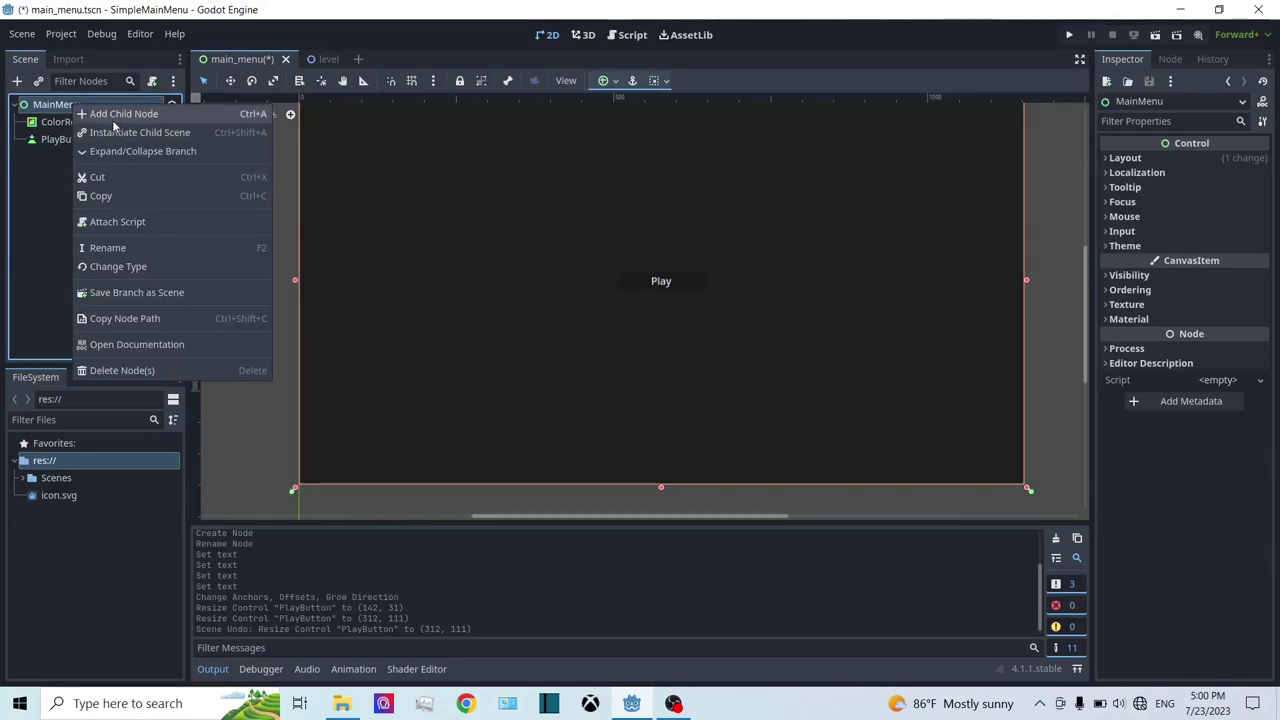
click(113, 115)
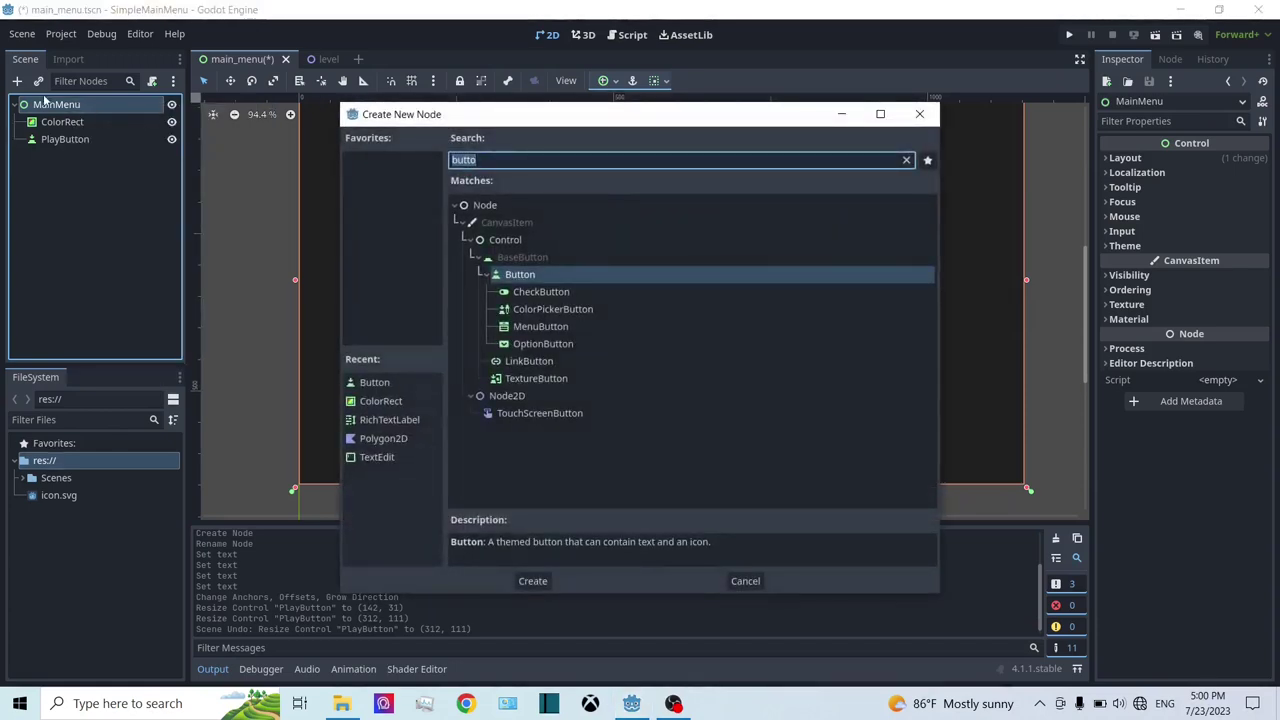
click(920, 114)
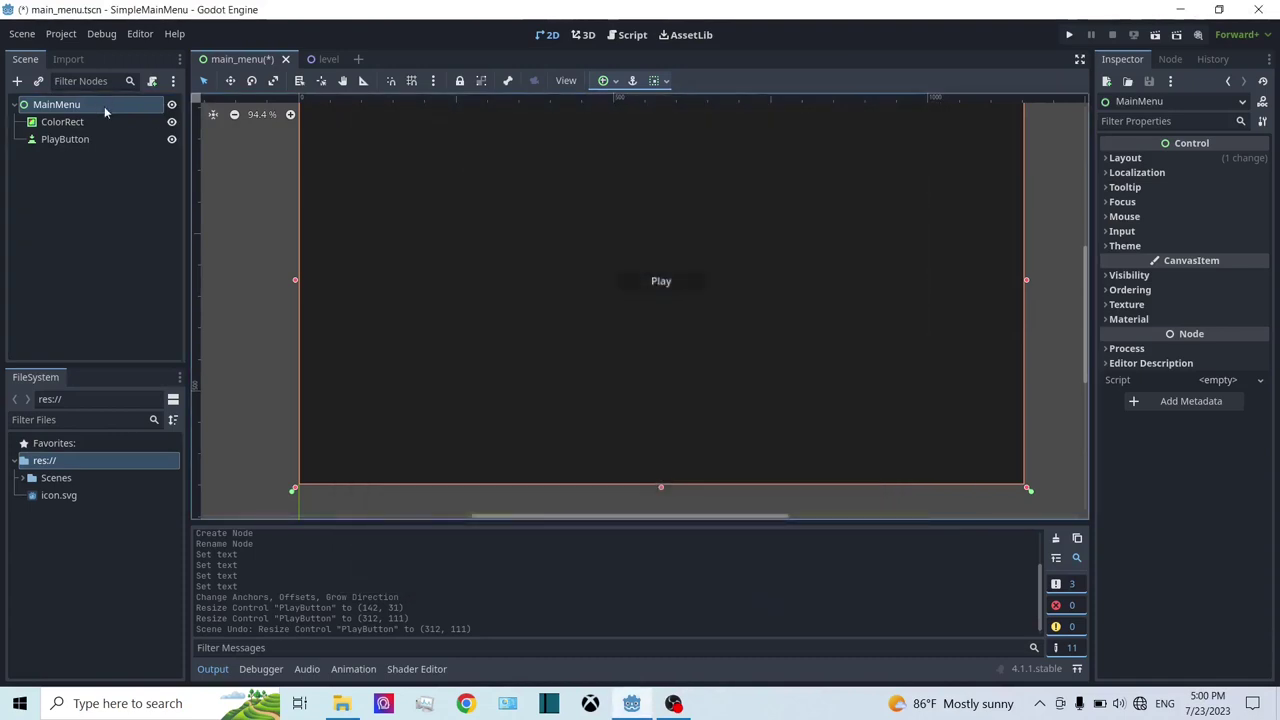
right_click(32, 109)
click(120, 117)
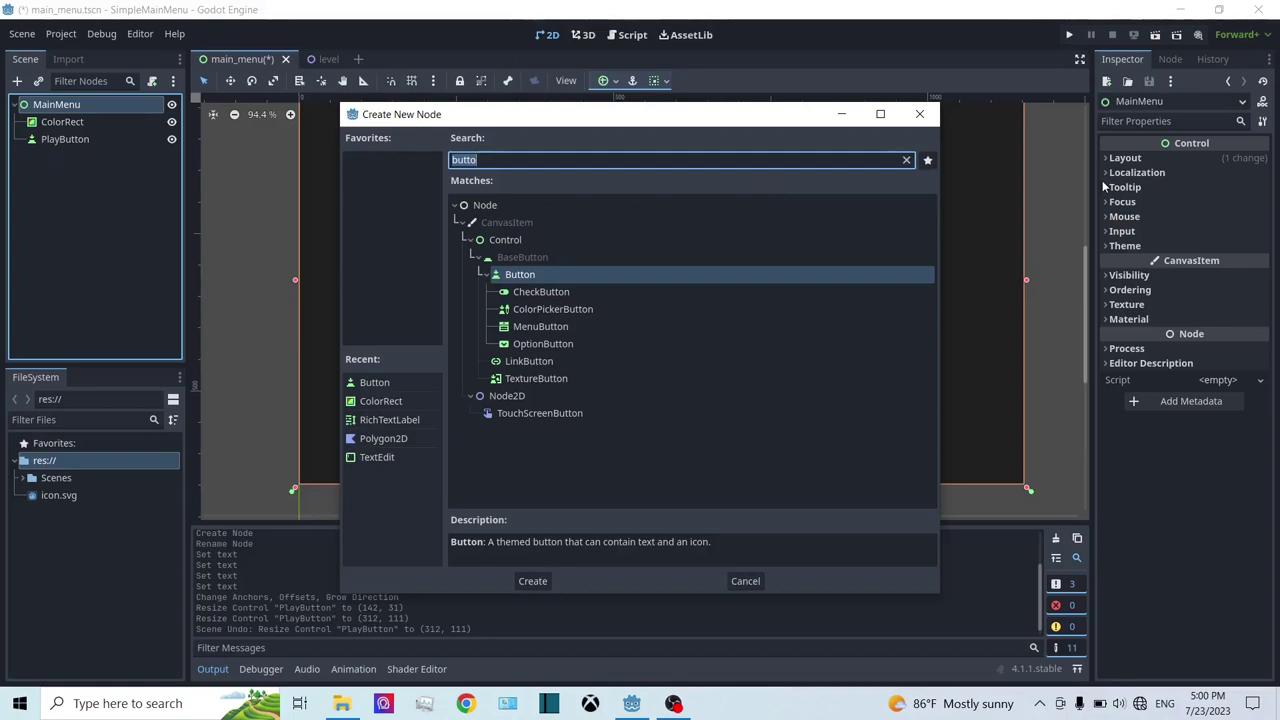
text(vbox)
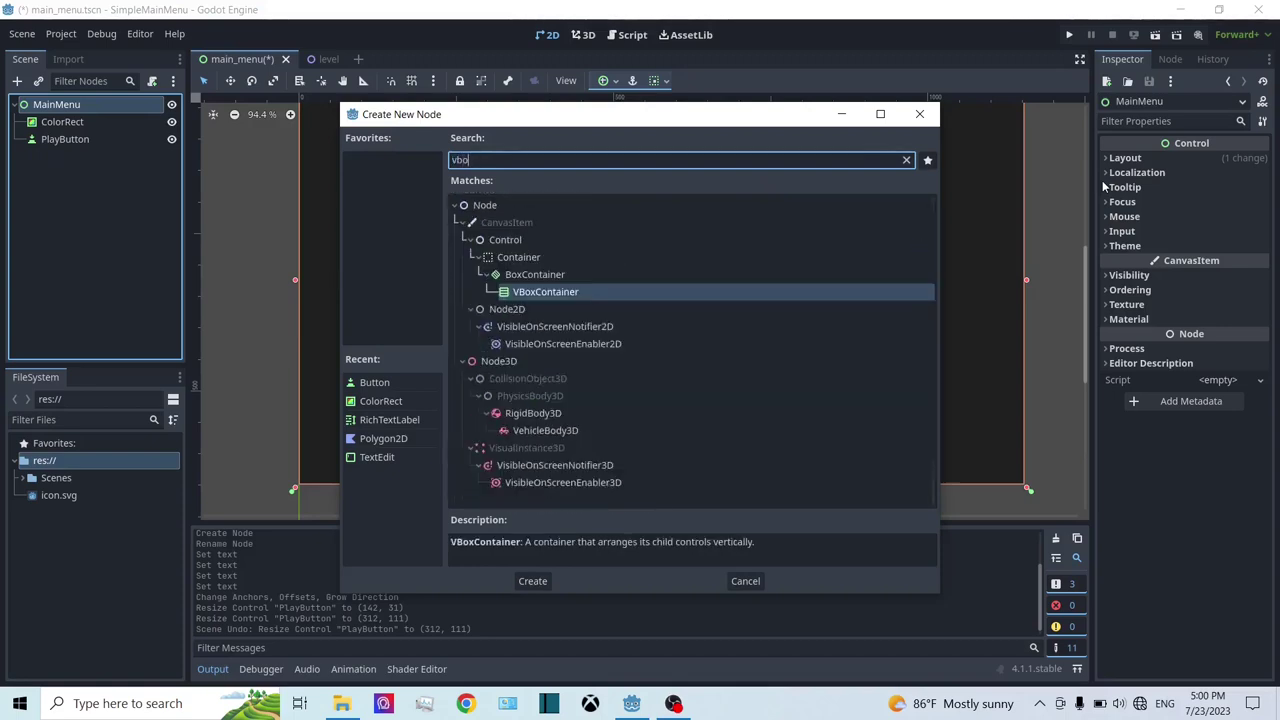
double_click(537, 291)
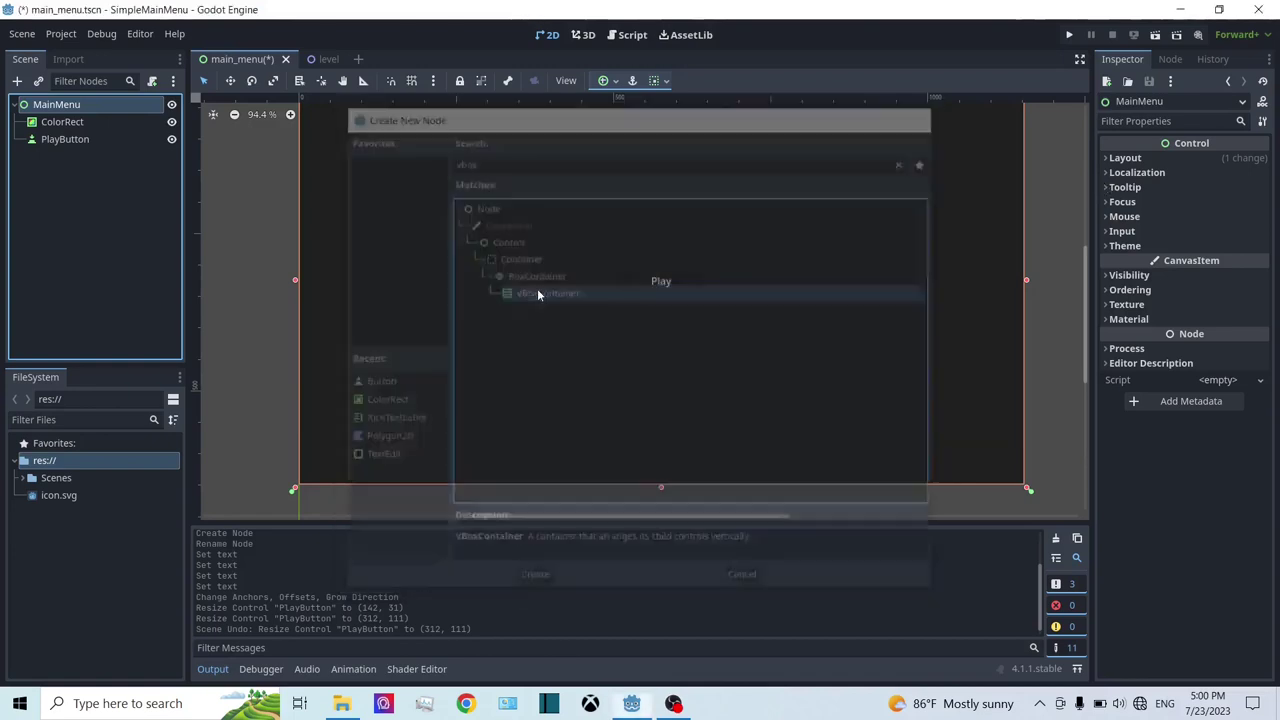
click(99, 139)
click(80, 157)
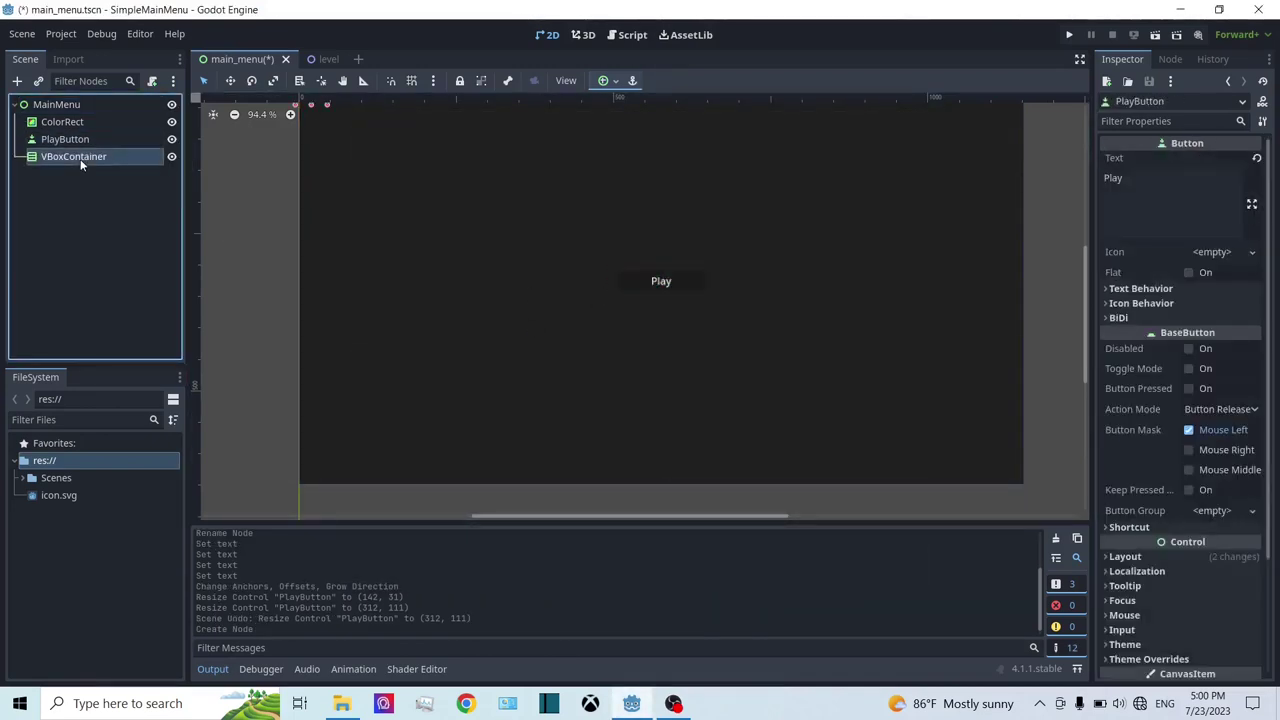
Step: Rename the VBoxContainer to MainMenuButtons and move PlayButton inside it
click(80, 157)
text(Ma)
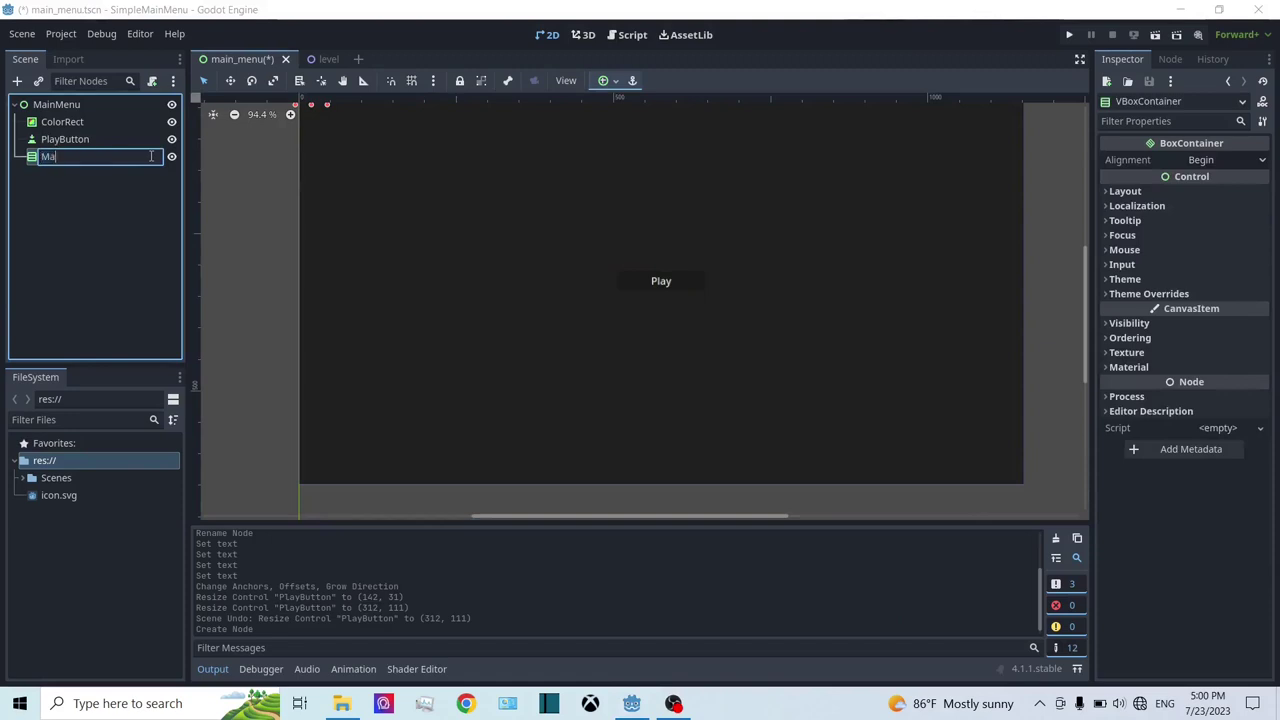
text(inMenuButtons)
key(Return)
click(75, 138)
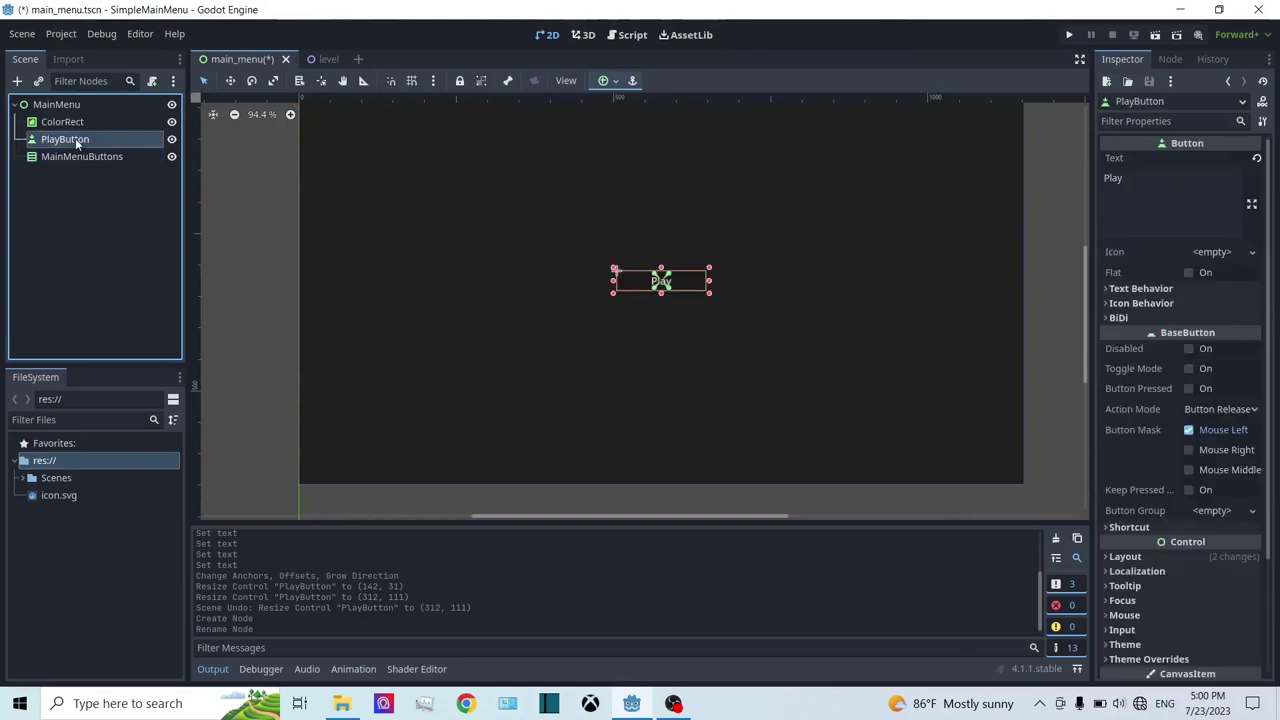
drag(75, 138, 74, 160)
middle_drag(297, 200, 404, 290)
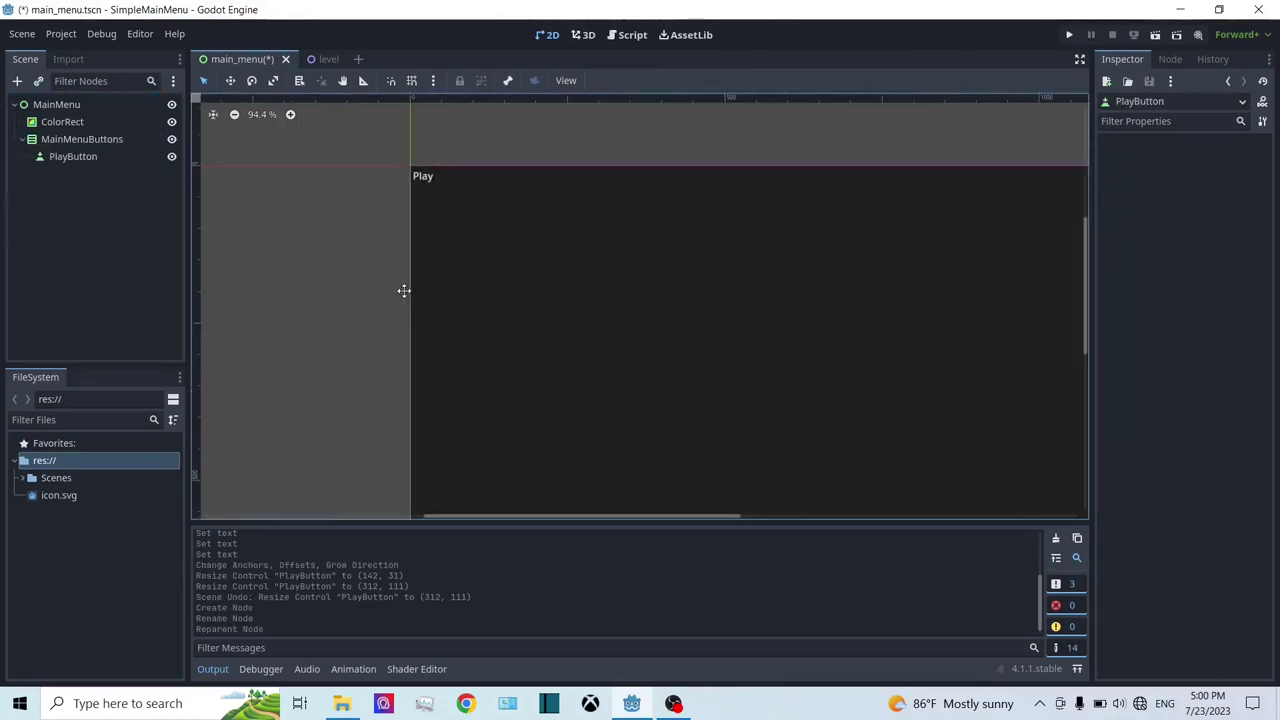
Step: Centre-anchor MainMenuButtons and enlarge it to 312 × 372
click(55, 138)
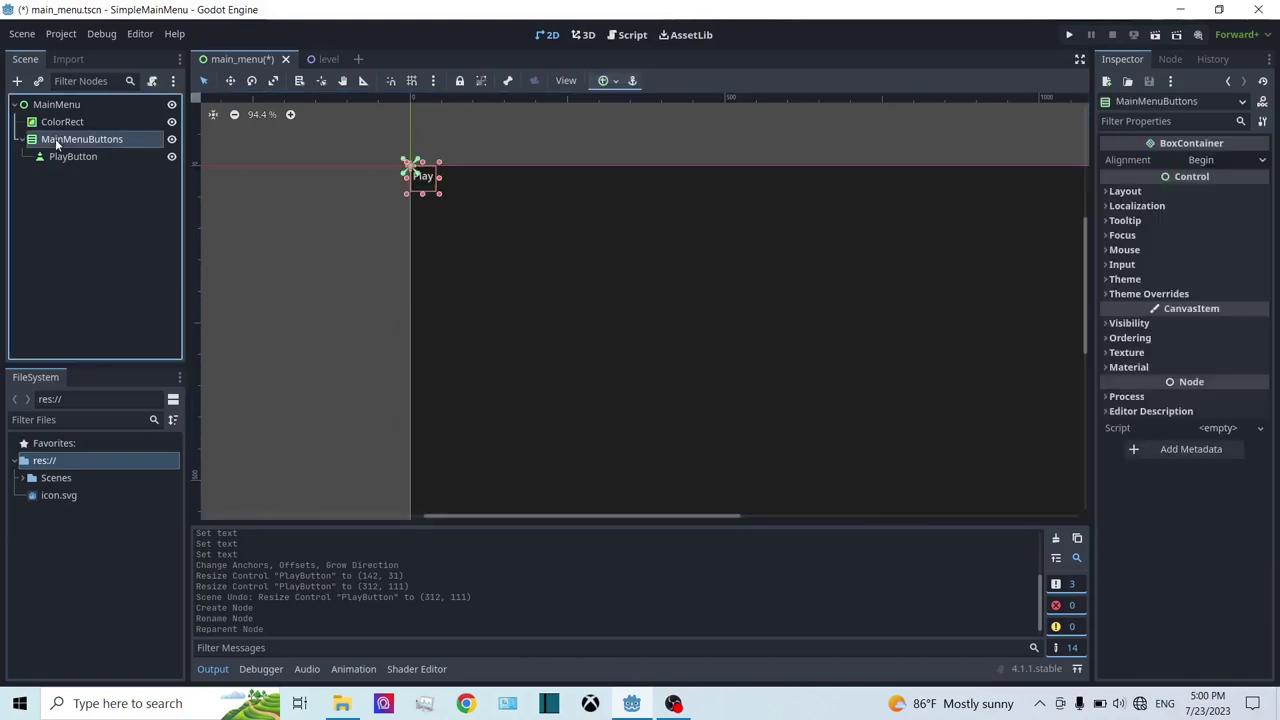
click(602, 82)
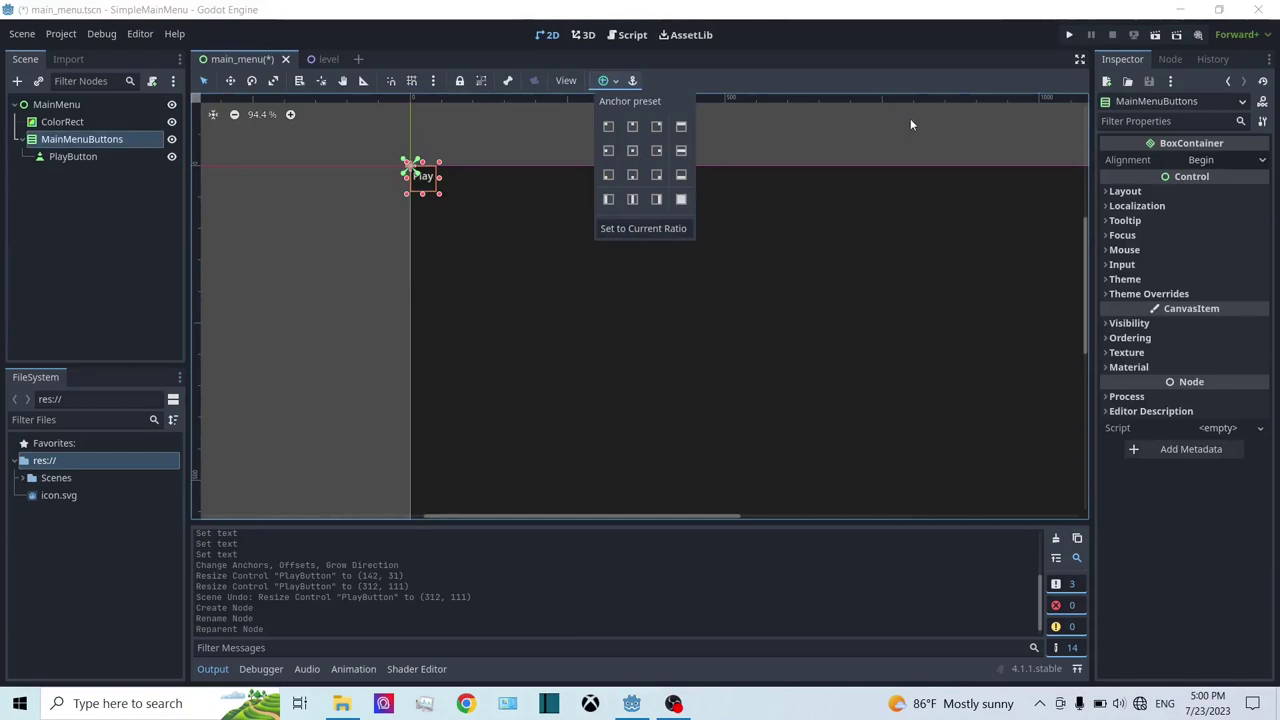
click(632, 150)
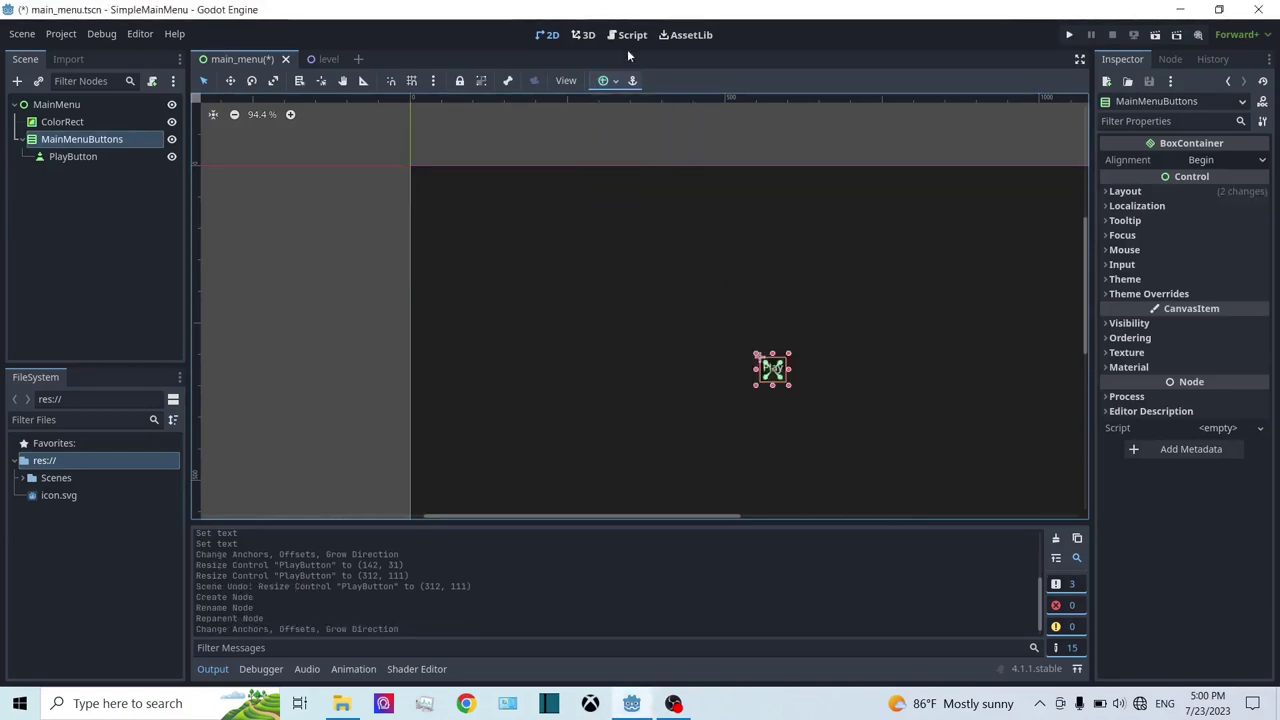
key(f)
drag(655, 317, 739, 428)
click(60, 156)
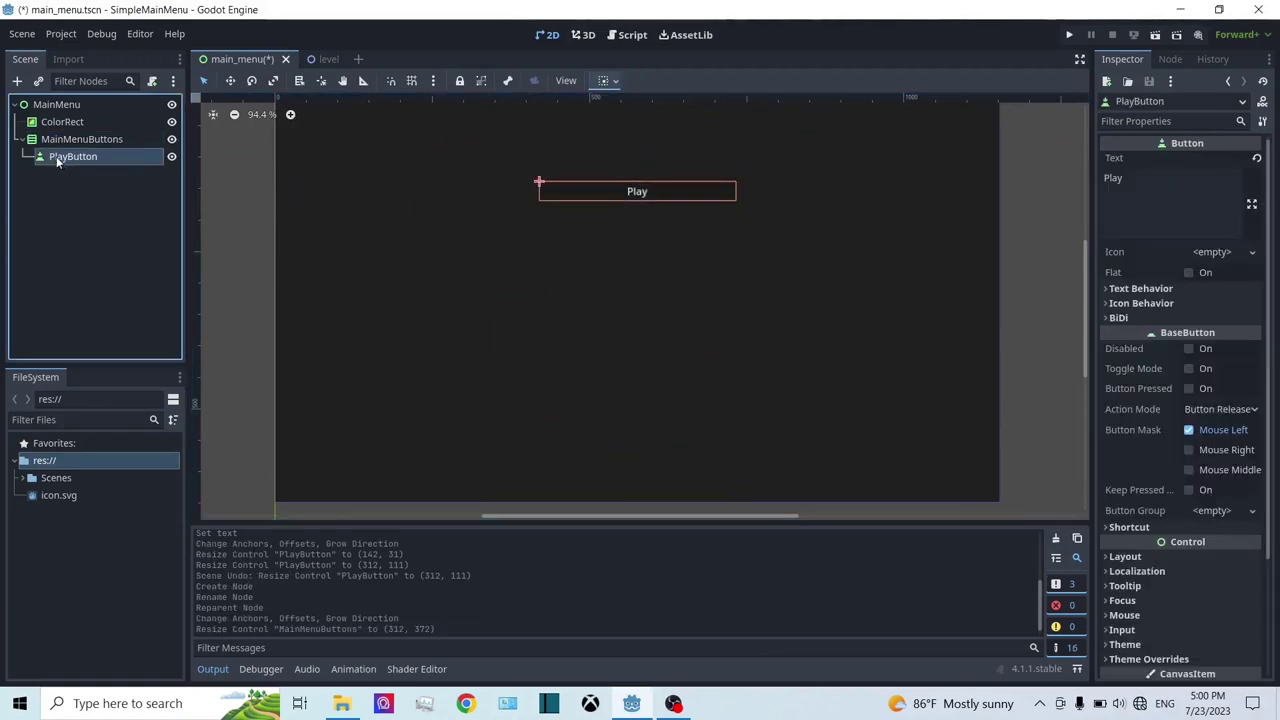
click(105, 144)
click(104, 156)
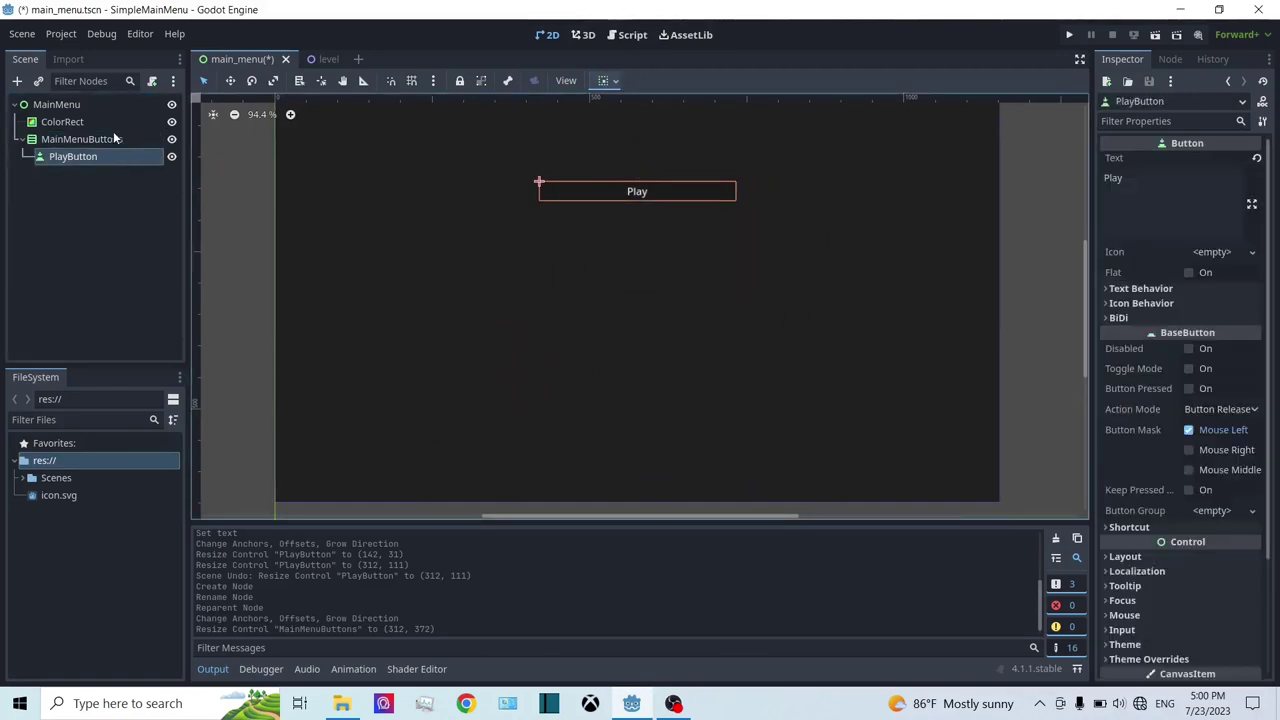
scroll(1181, 366, down, 3)
scroll(1150, 359, up, 3)
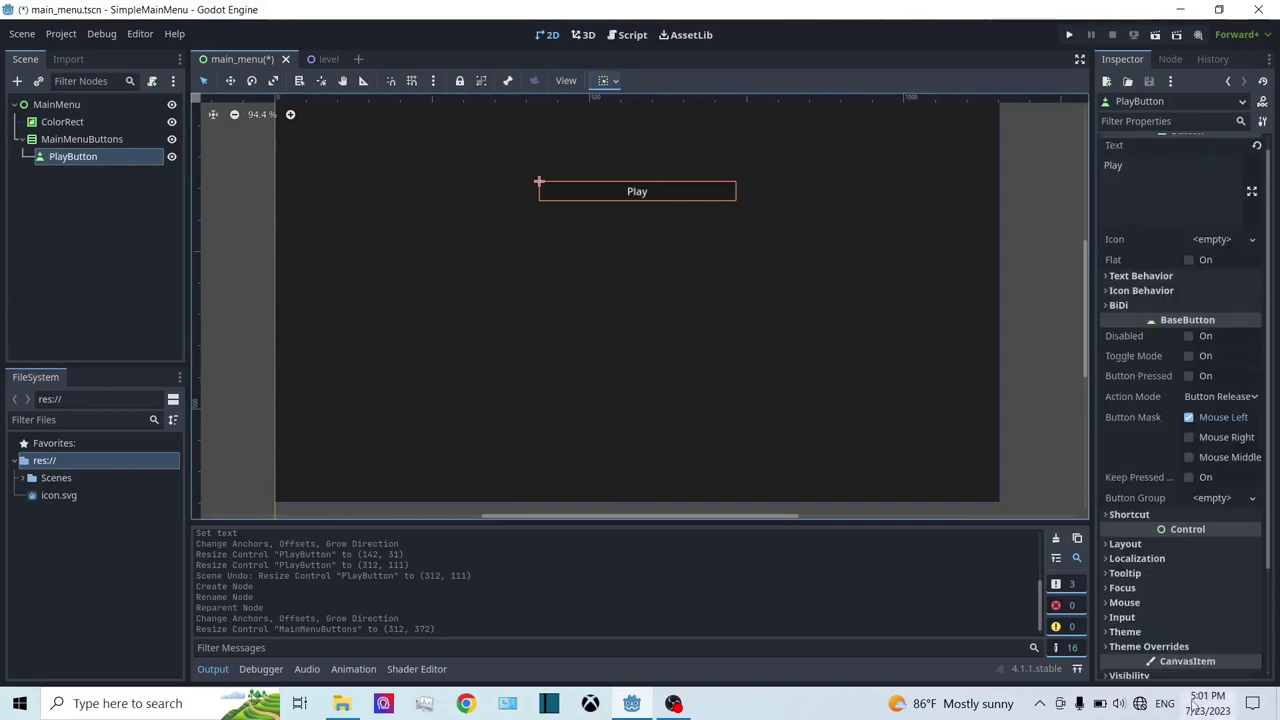
scroll(1226, 533, down, 3)
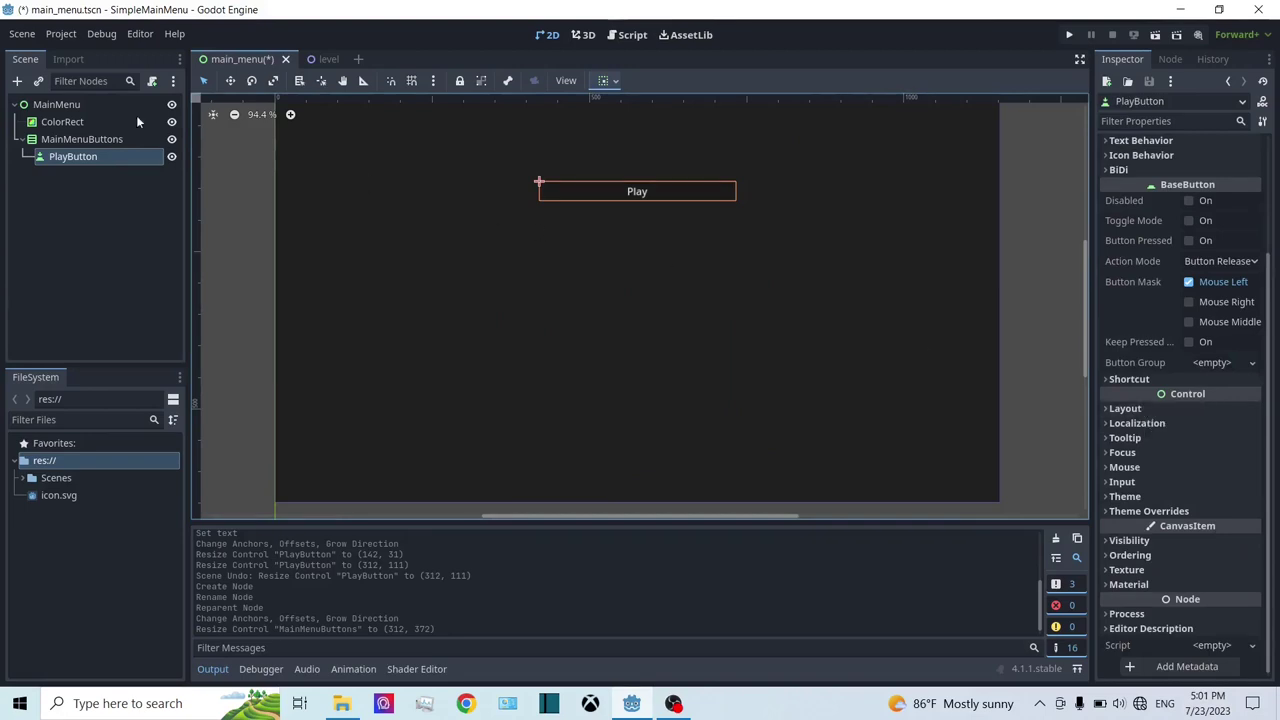
click(110, 139)
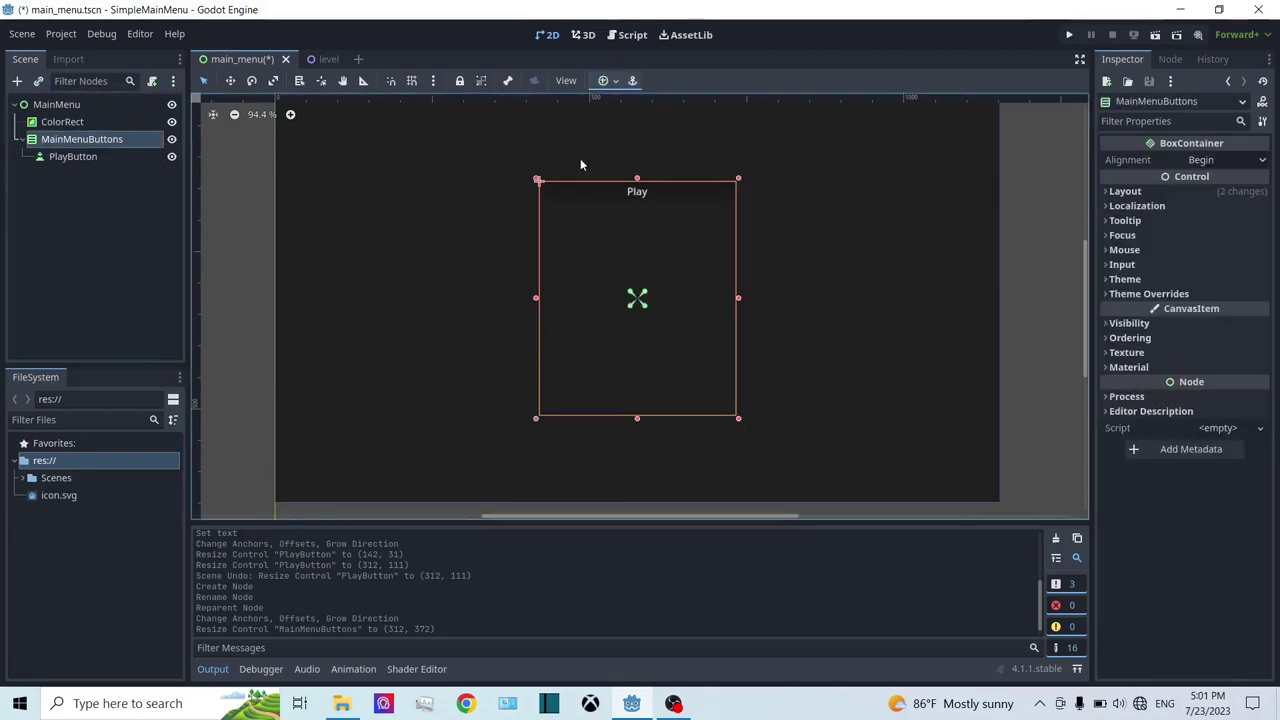
drag(738, 421, 743, 424)
key(ctrl+z)
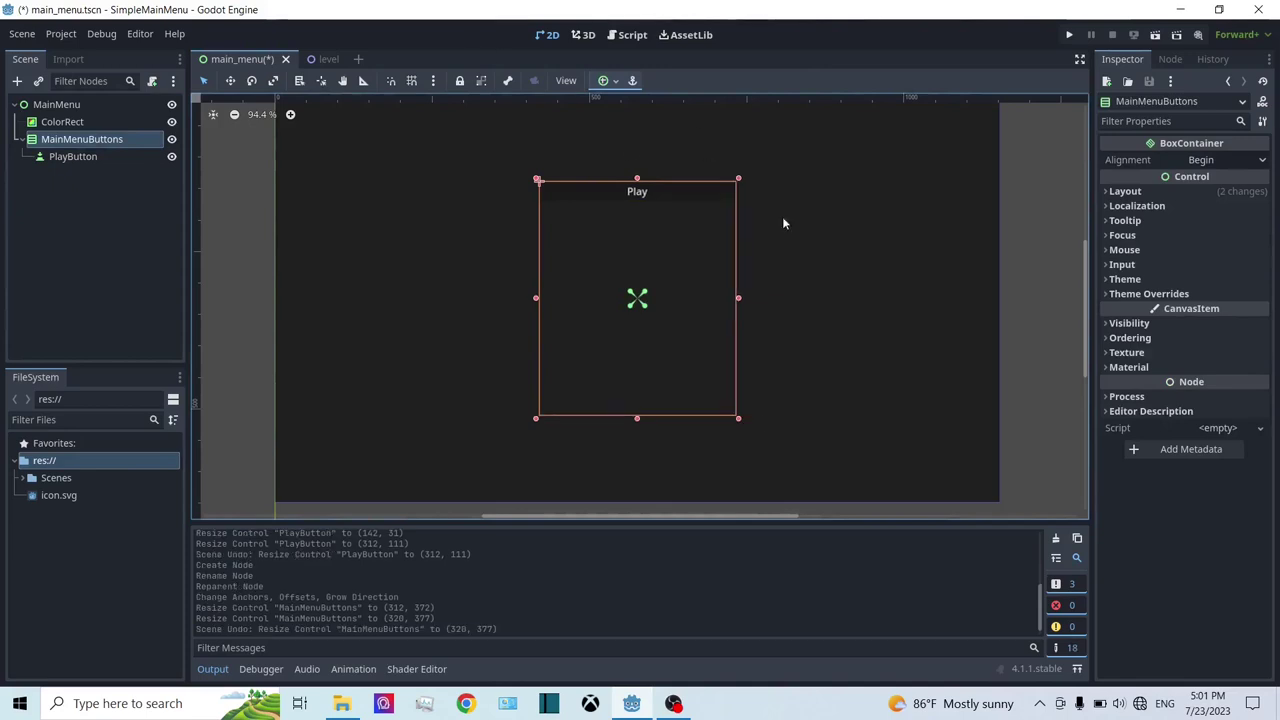
click(88, 158)
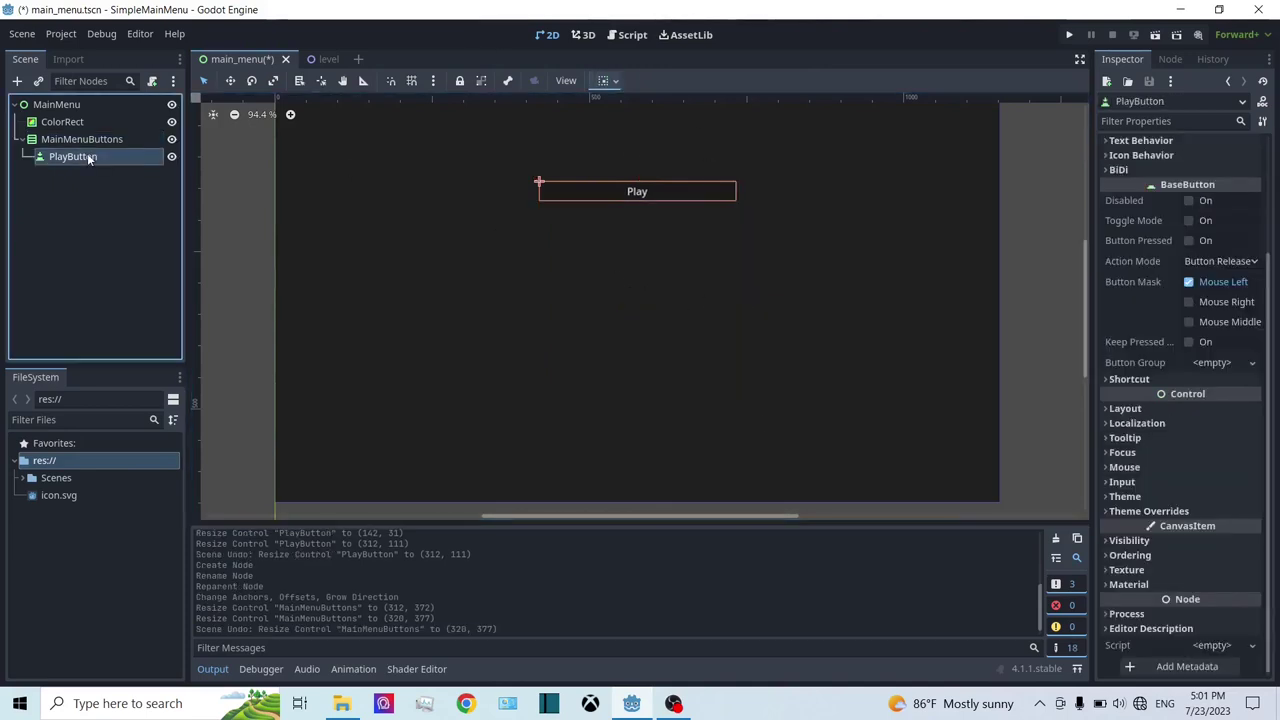
Step: Duplicate PlayButton to create PlayButton2
right_click(88, 158)
click(161, 377)
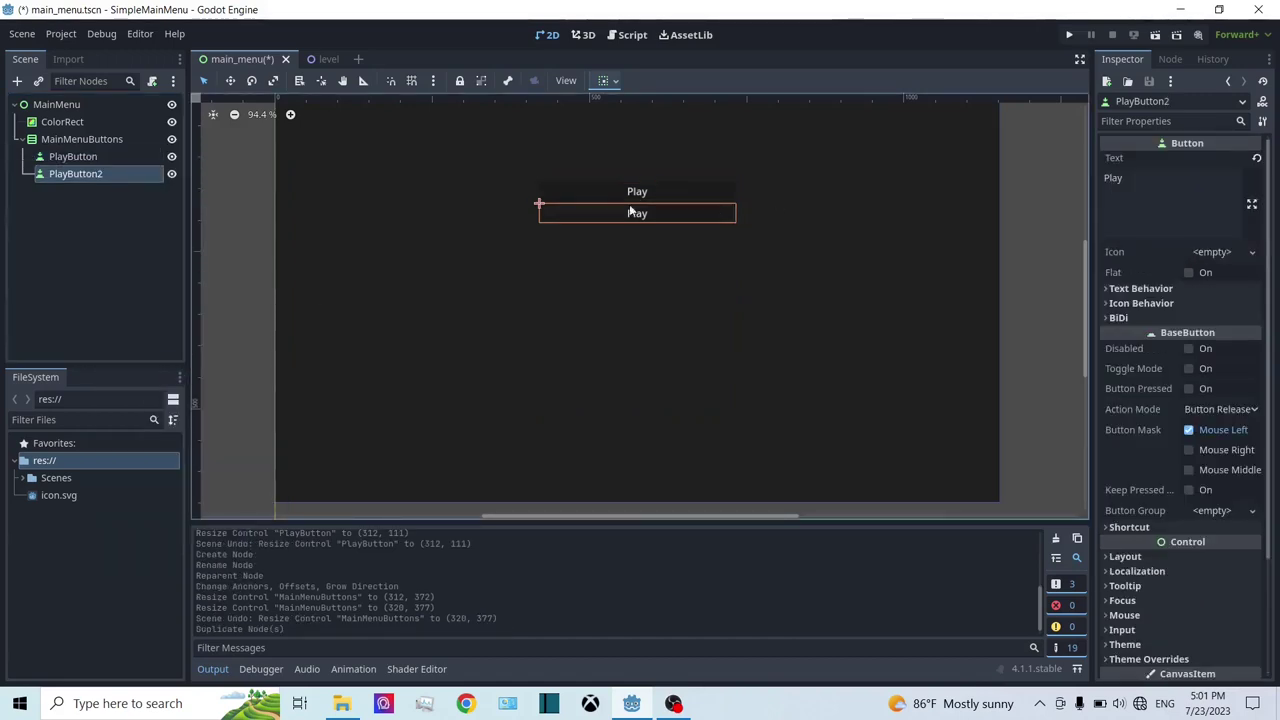
click(70, 122)
click(114, 158)
click(128, 173)
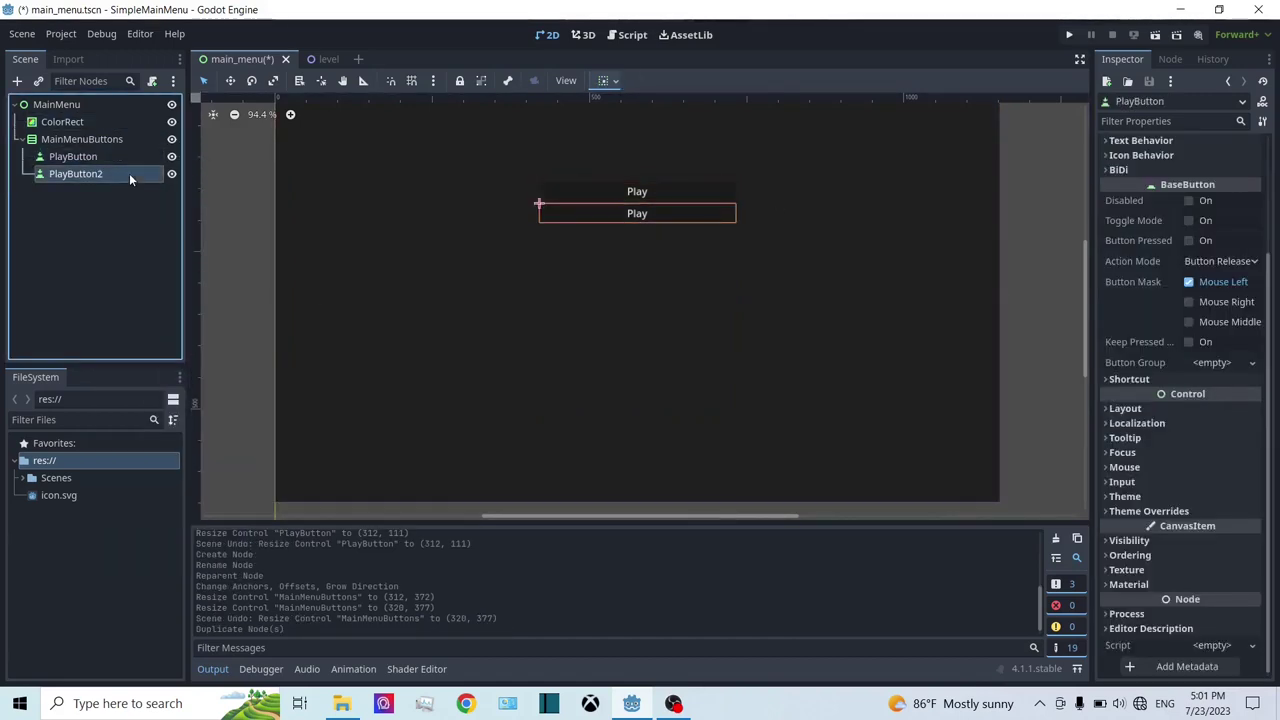
click(91, 157)
click(76, 175)
click(38, 158)
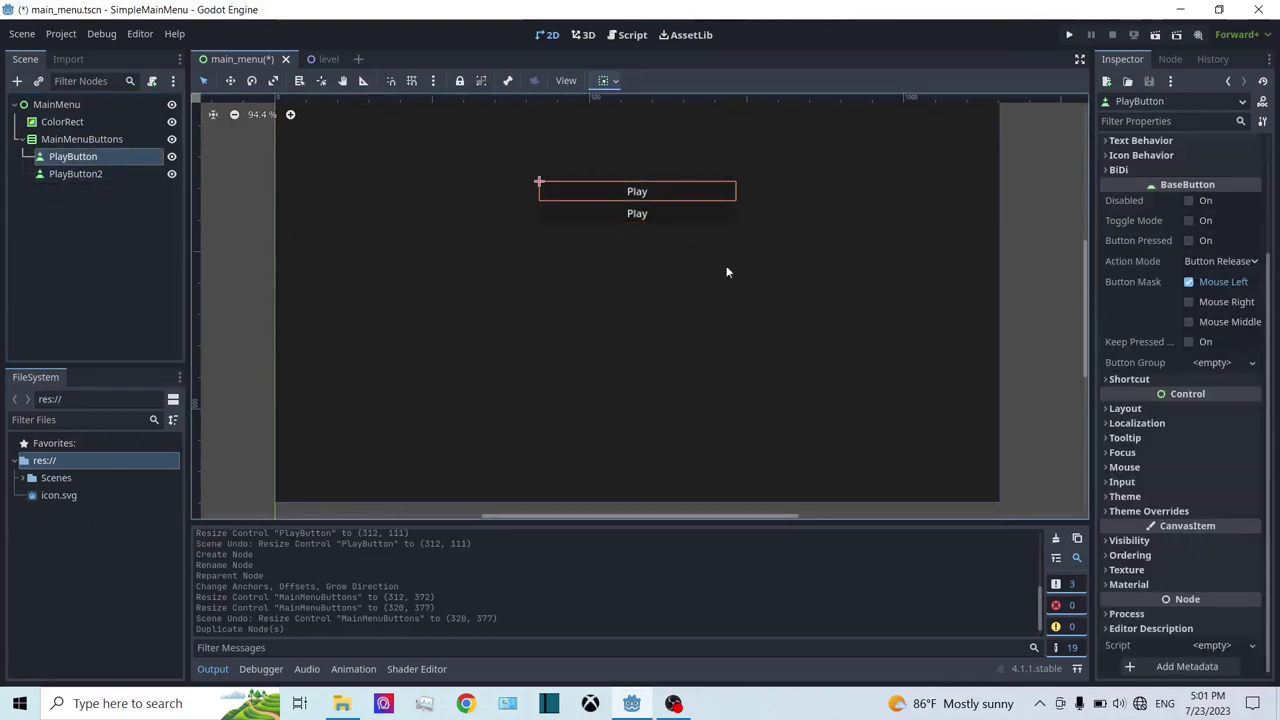
click(76, 175)
scroll(751, 386, up, 3)
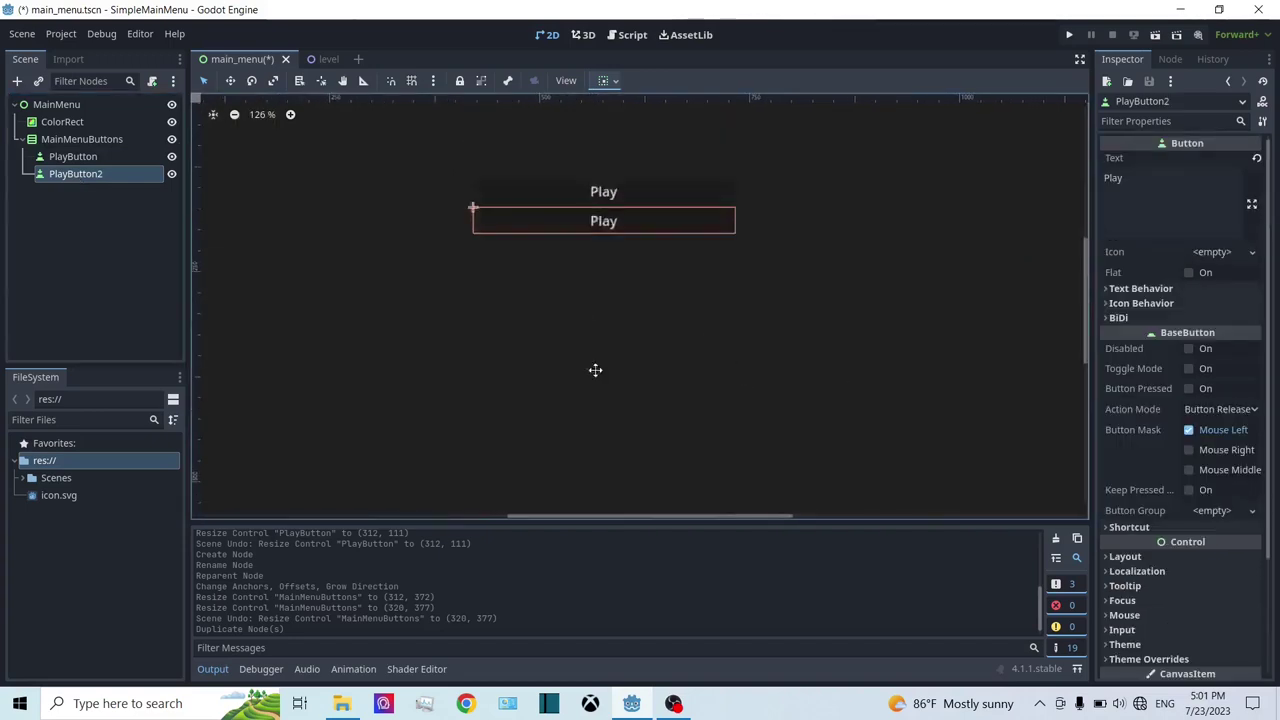
scroll(595, 370, down, 3)
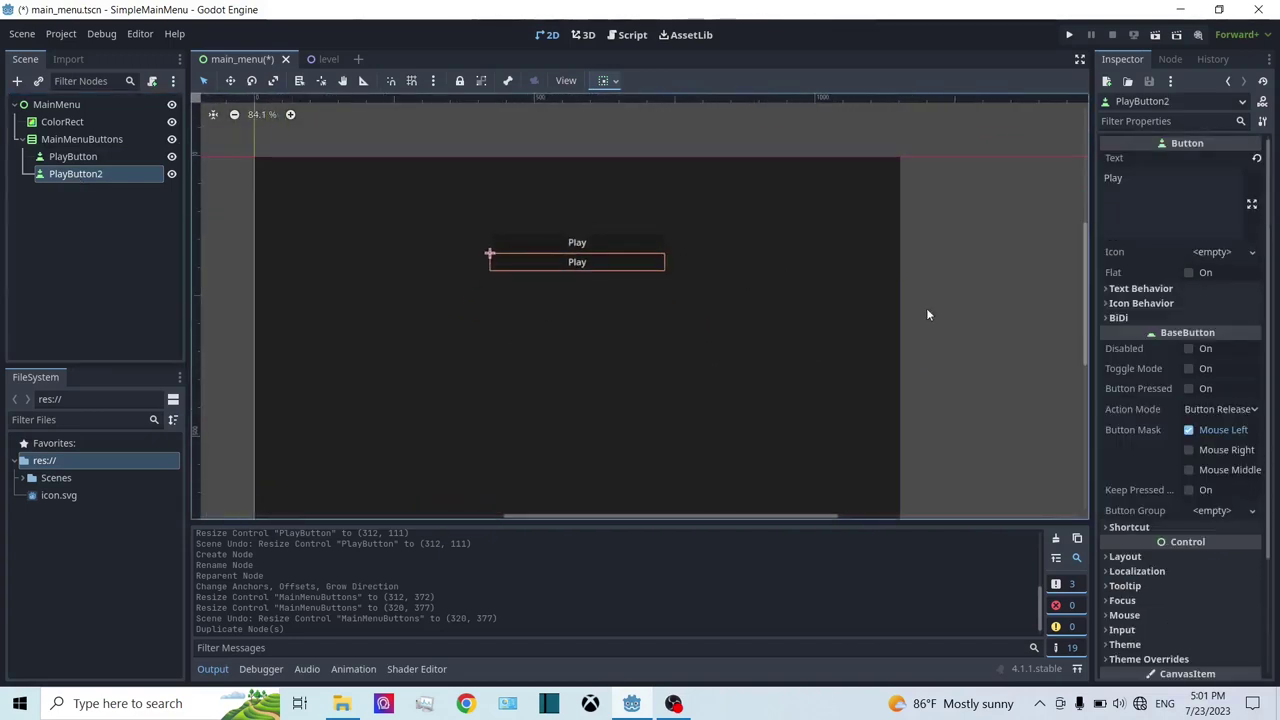
scroll(907, 390, down, 1)
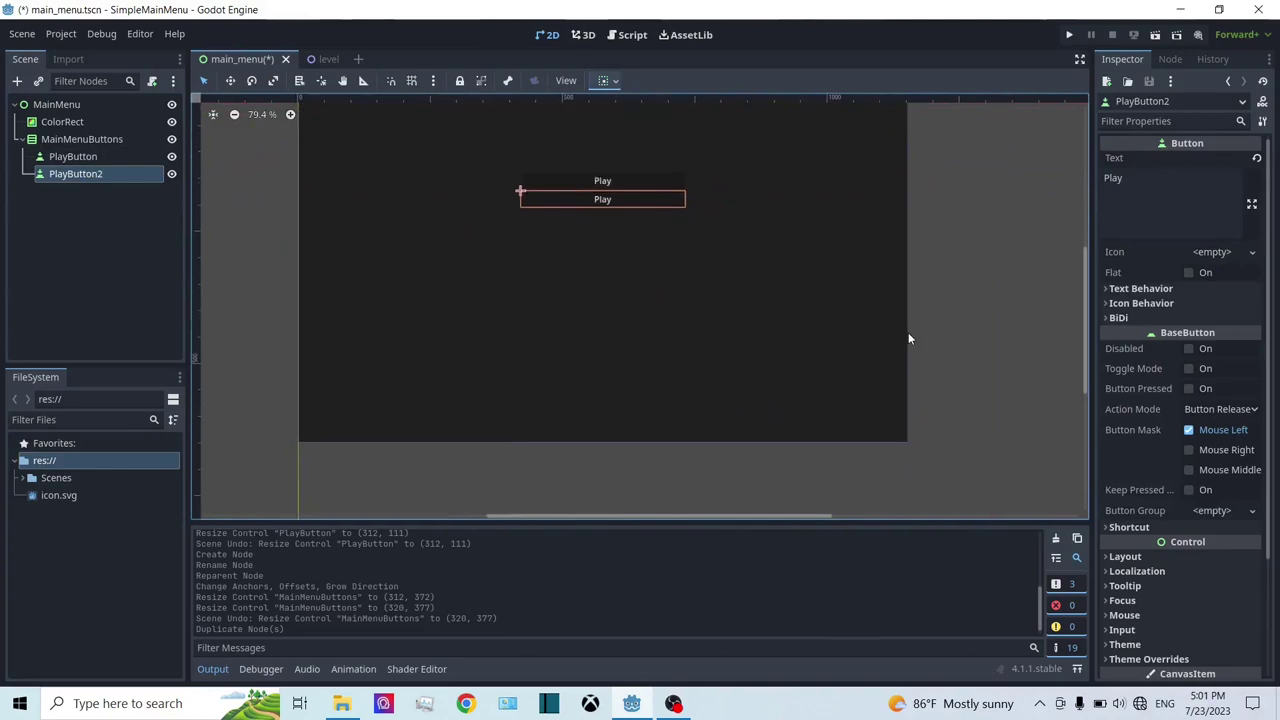
shift+scroll(500, 240, left, 1)
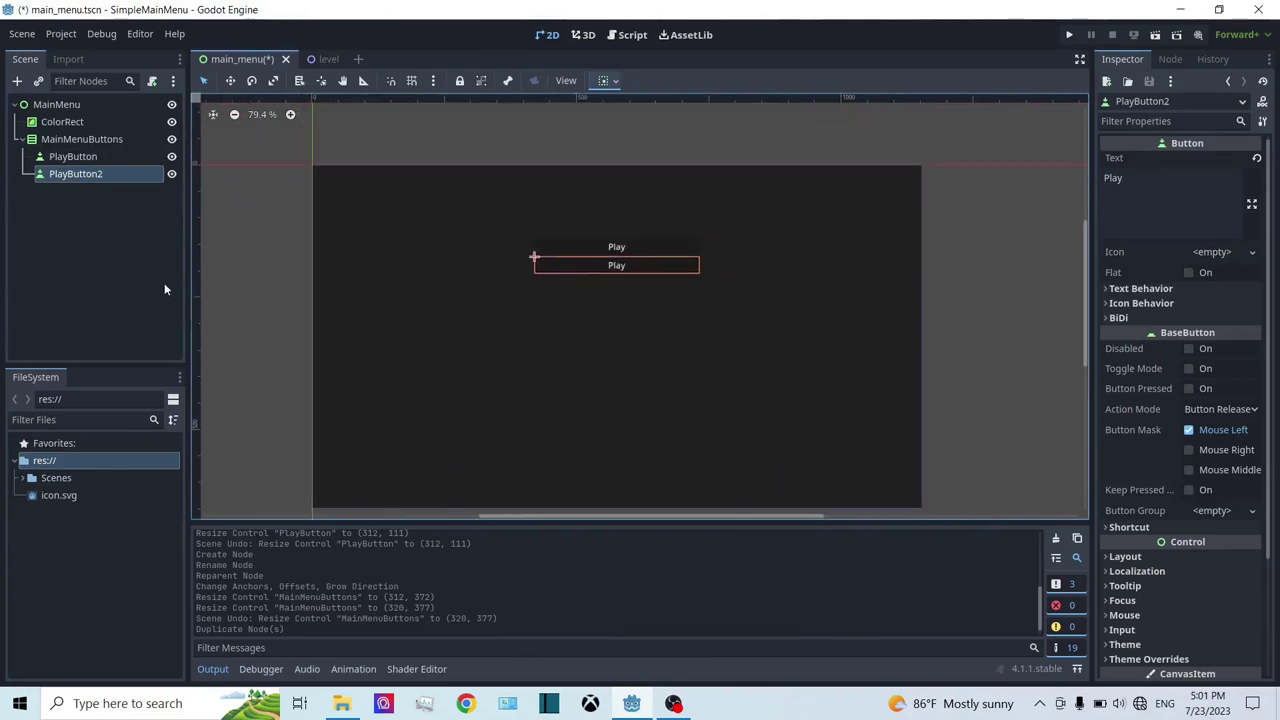
Step: Rename PlayButton2 to OptionsButton and set its Text to 'Options'
double_click(105, 175)
click(123, 176)
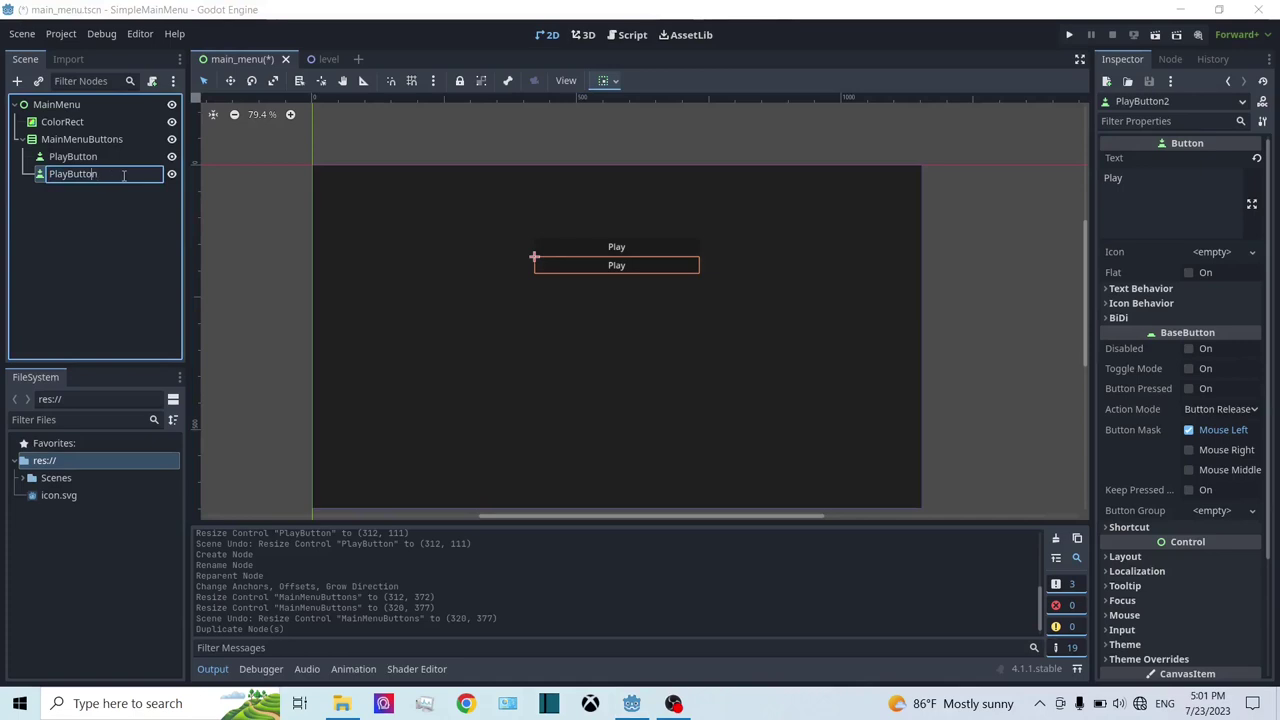
key(BackSpace)
key(BackSpace)
key(BackSpace)
key(BackSpace)
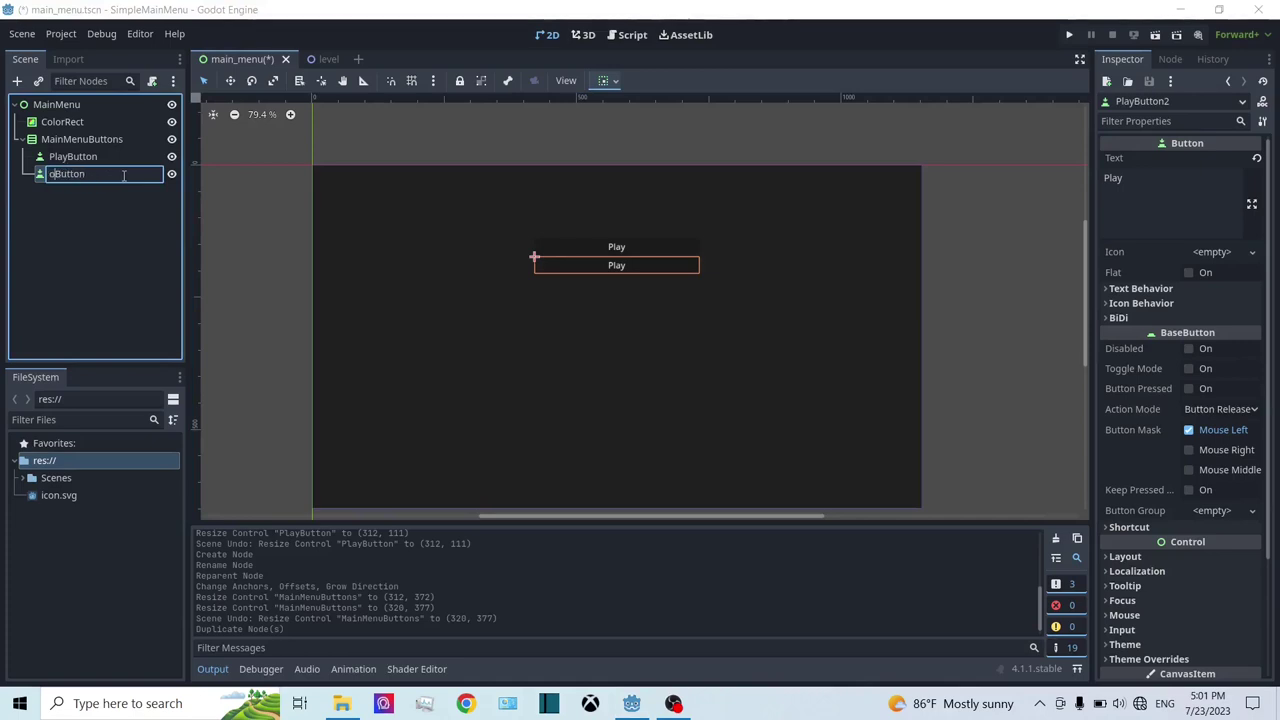
text(Options)
key(Return)
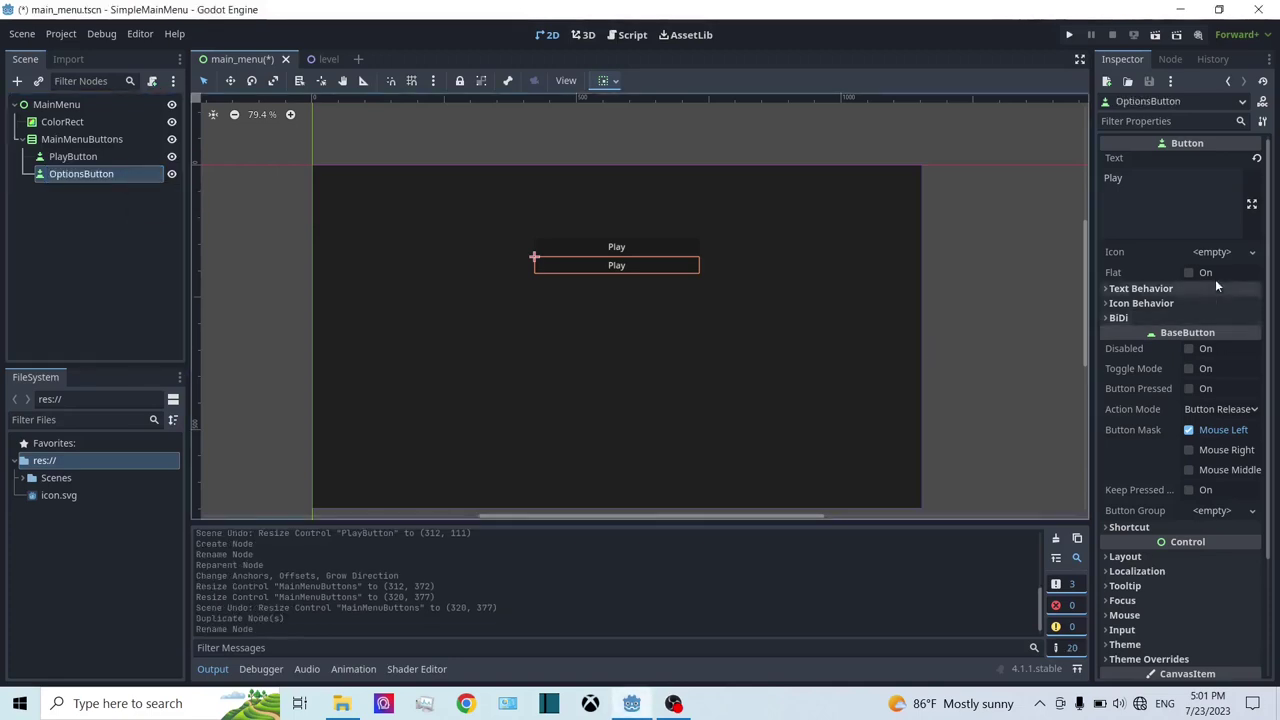
double_click(1113, 178)
text(O)
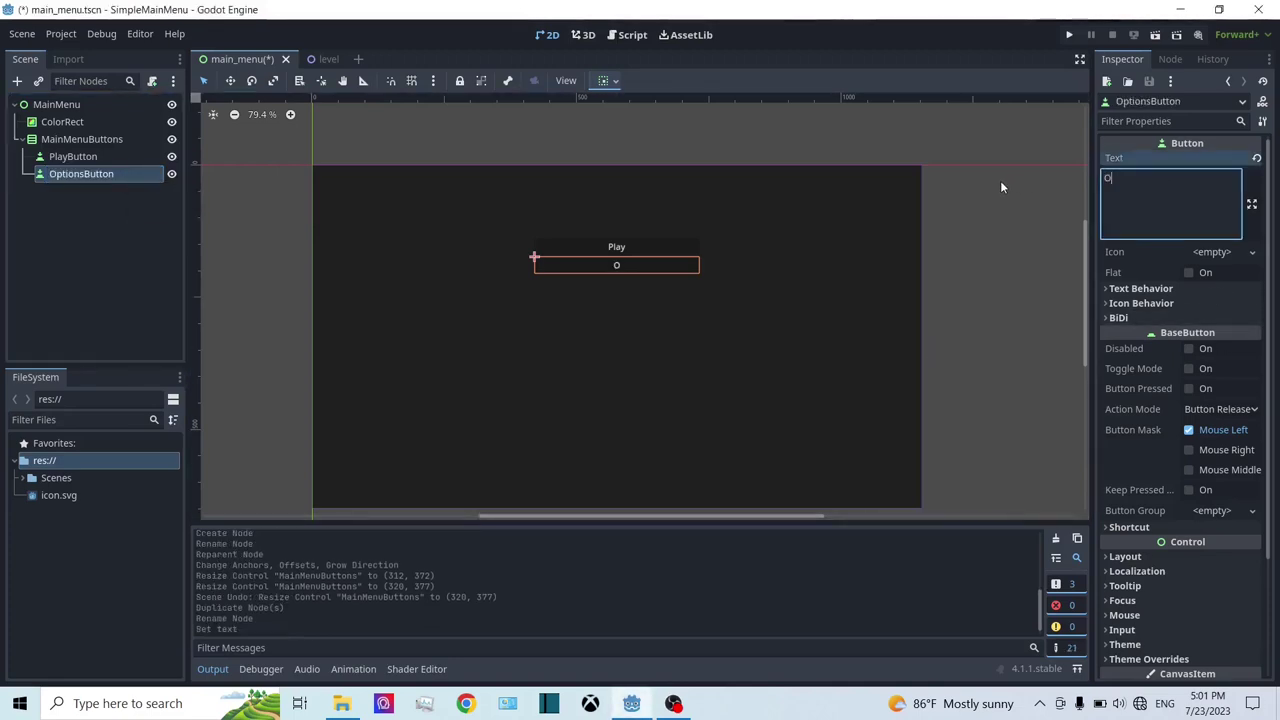
text(ptions)
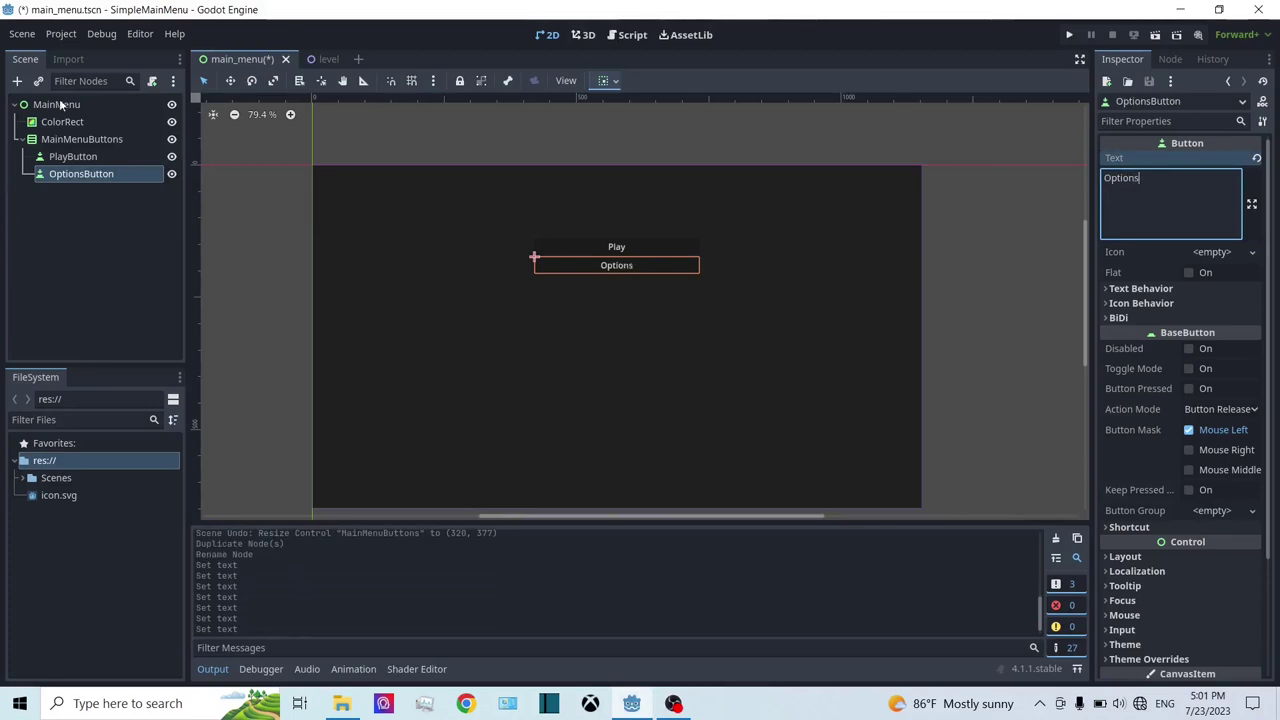
Step: Duplicate OptionsButton to create OptionsButton2
right_click(82, 180)
click(104, 402)
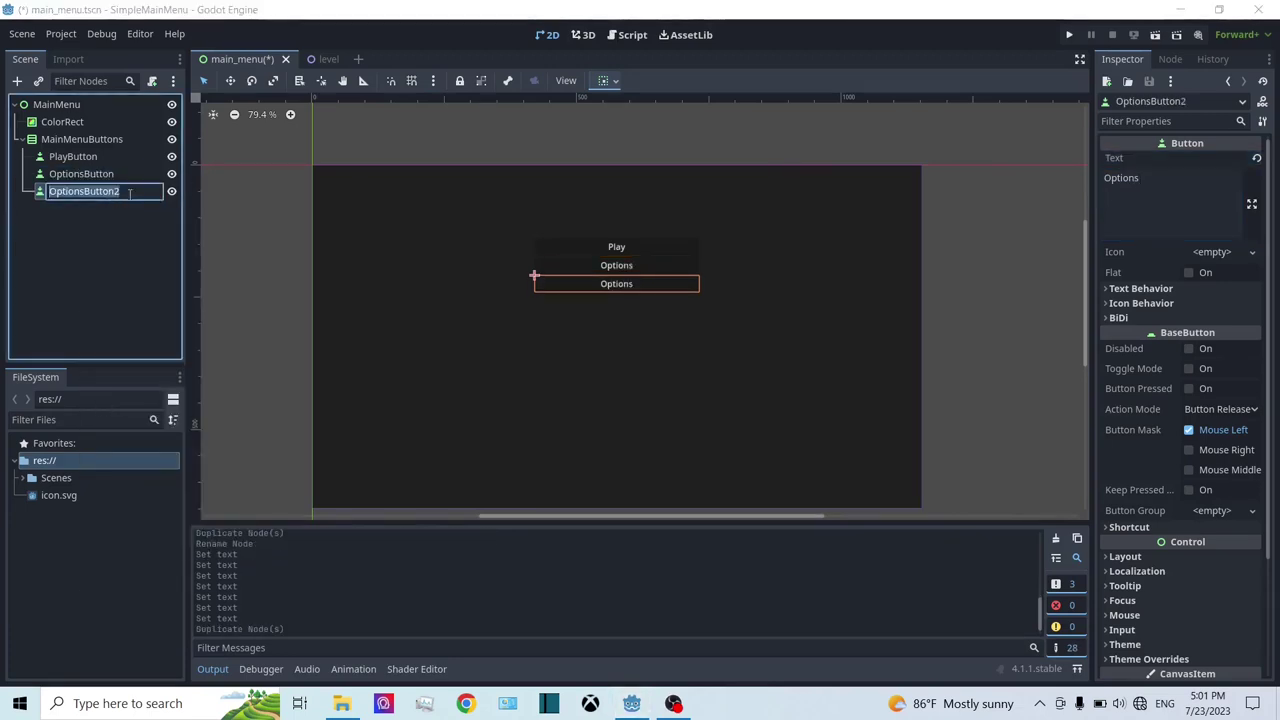
click(110, 192)
Step: Rename OptionsButton2 to QuitButton and set its Text to 'Quit'
key(BackSpace)
key(BackSpace)
key(BackSpace)
key(BackSpace)
key(BackSpace)
key(BackSpace)
key(BackSpace)
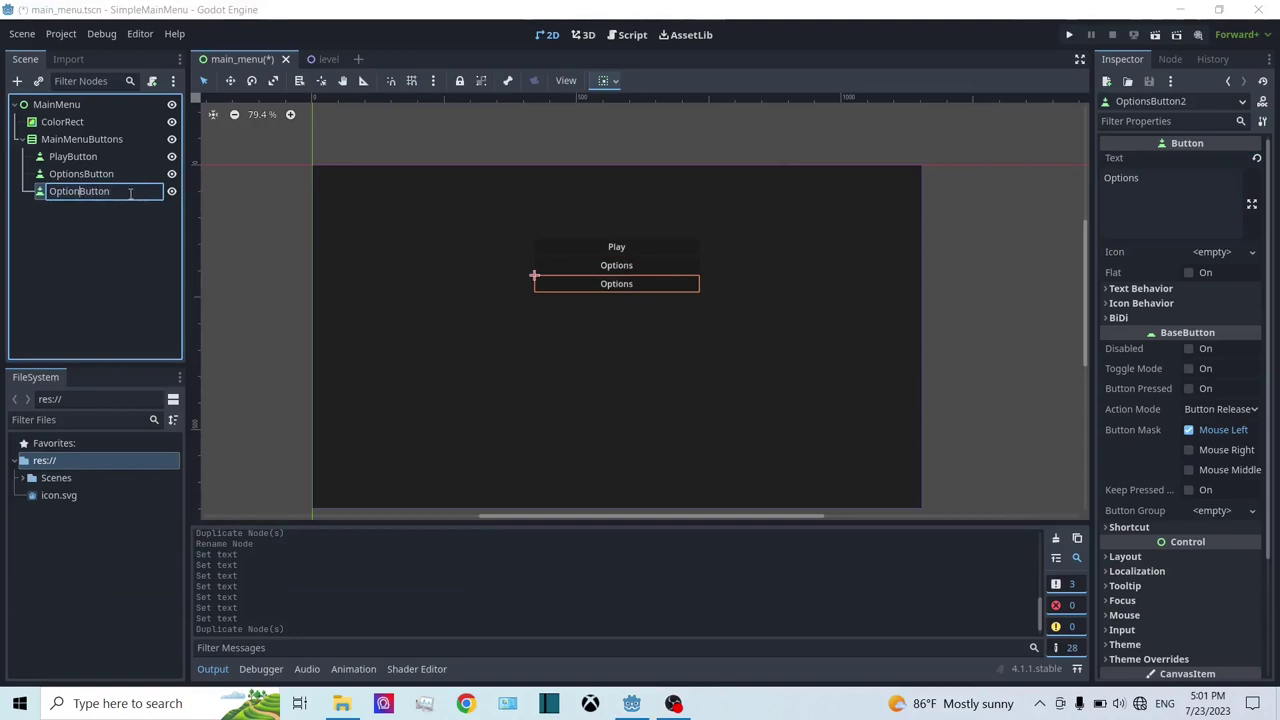
key(Escape)
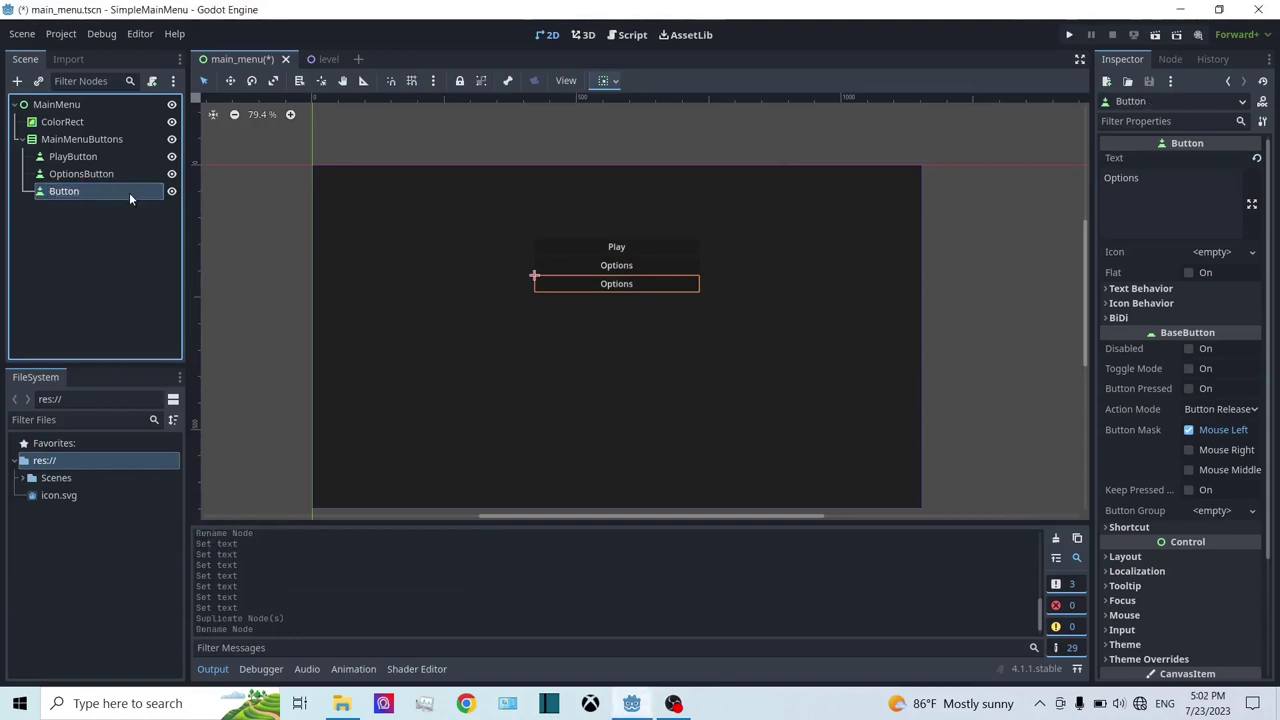
click(129, 192)
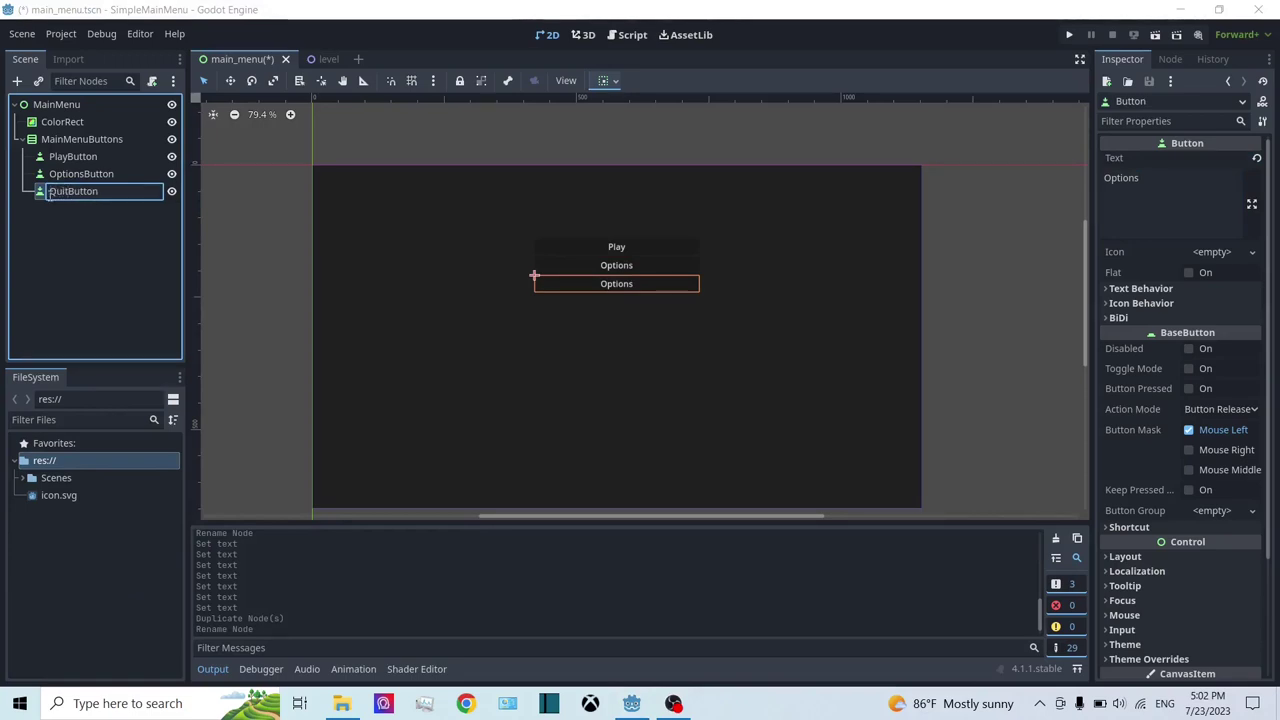
key(Return)
text(Quit)
key(Return)
key(Tab)
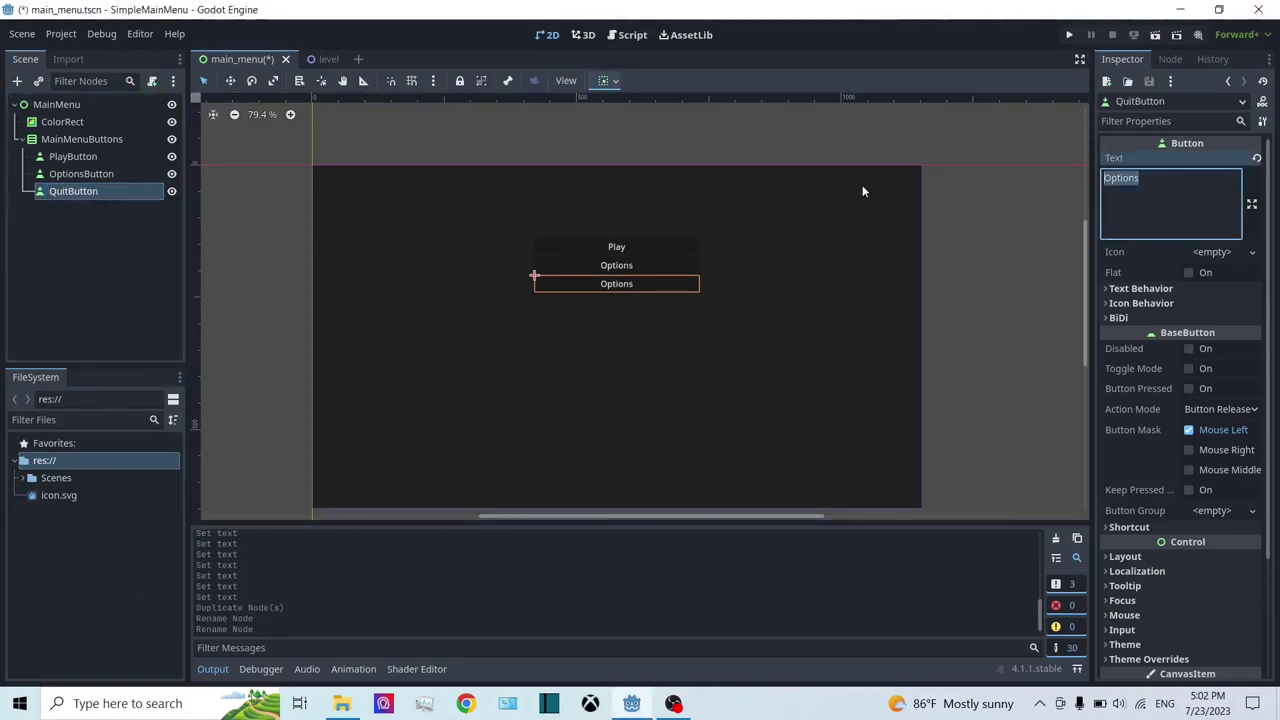
text(Quit)
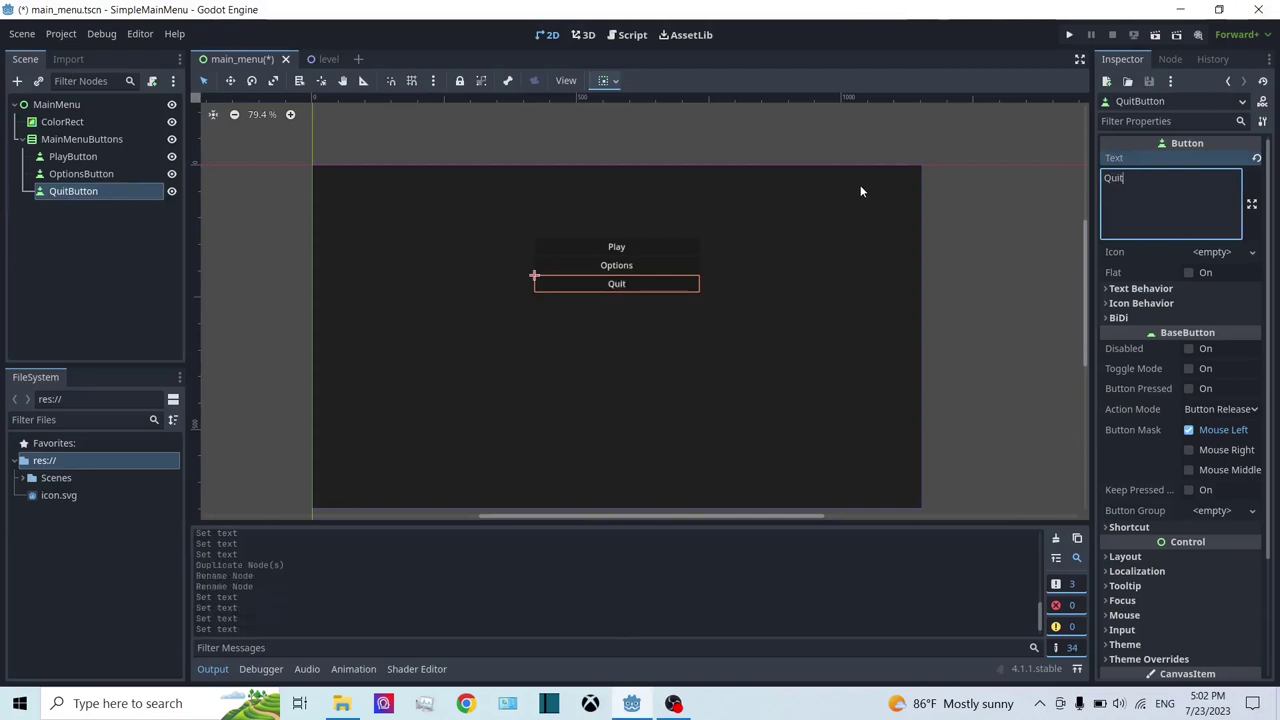
click(73, 156)
scroll(578, 287, up, 1)
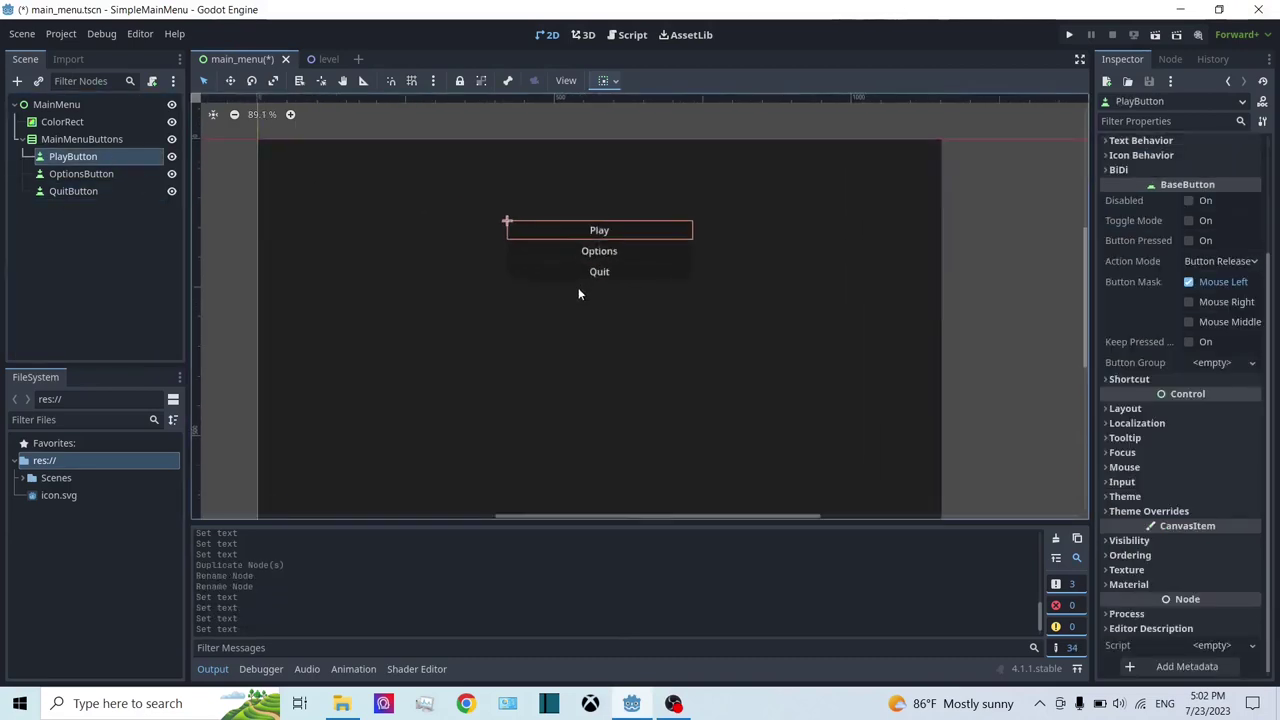
middle_drag(578, 294, 545, 258)
click(82, 173)
click(101, 141)
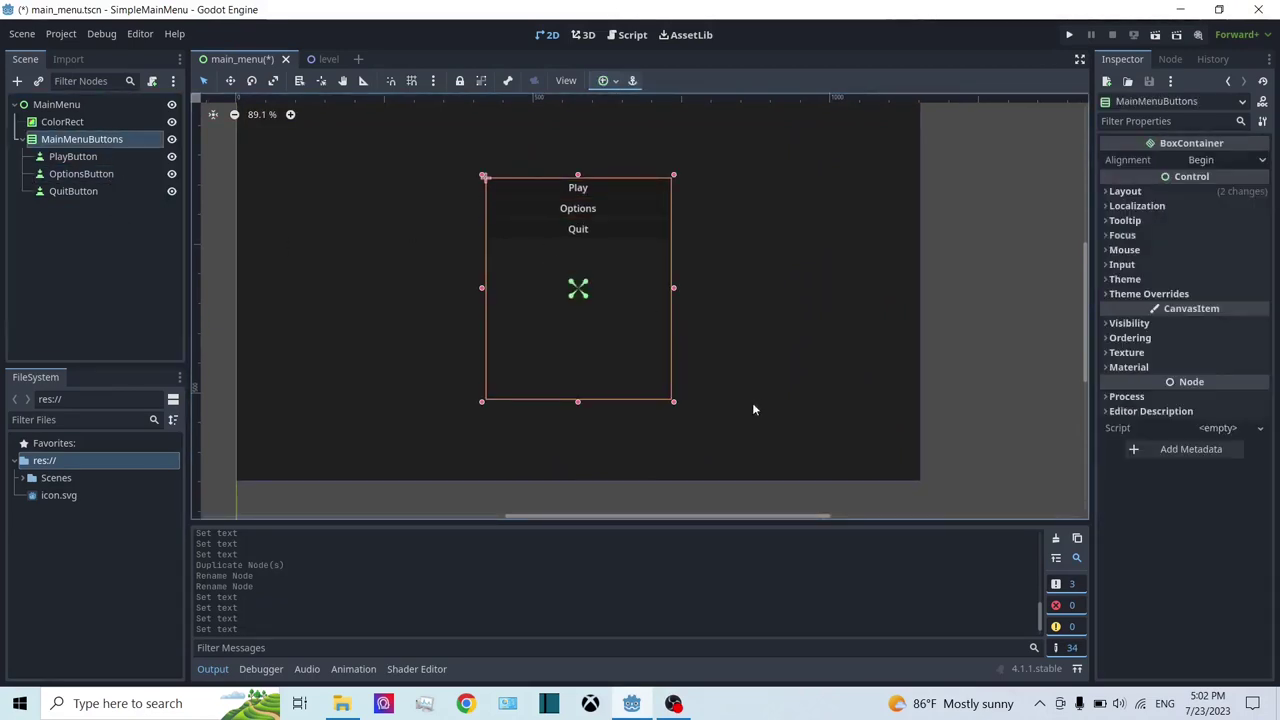
click(578, 188)
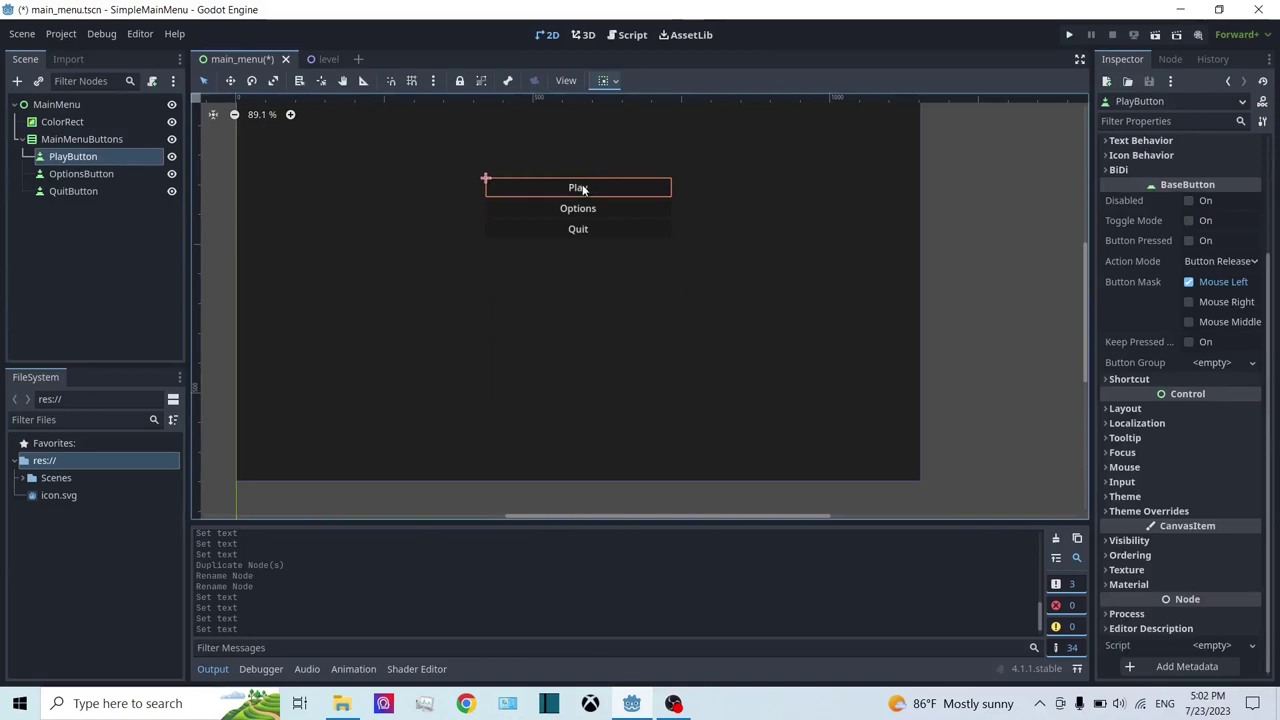
click(86, 174)
key(Down)
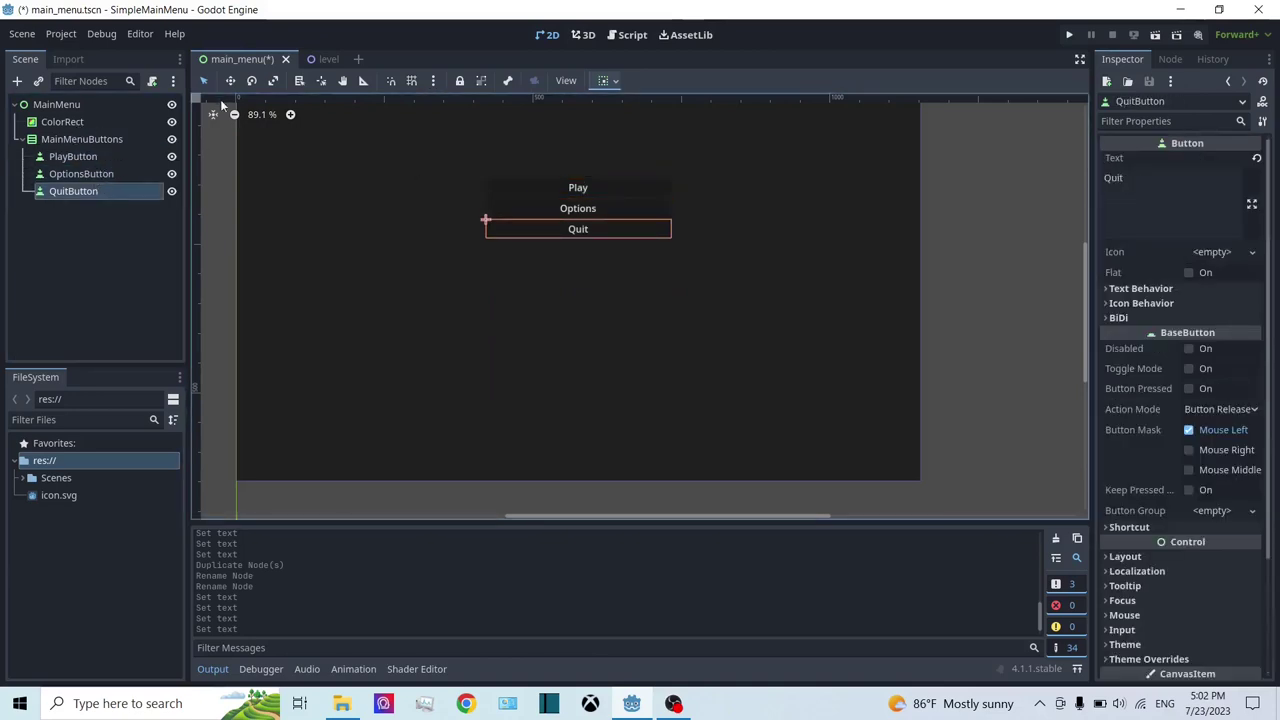
click(205, 81)
key(Up)
key(Up)
key(Up)
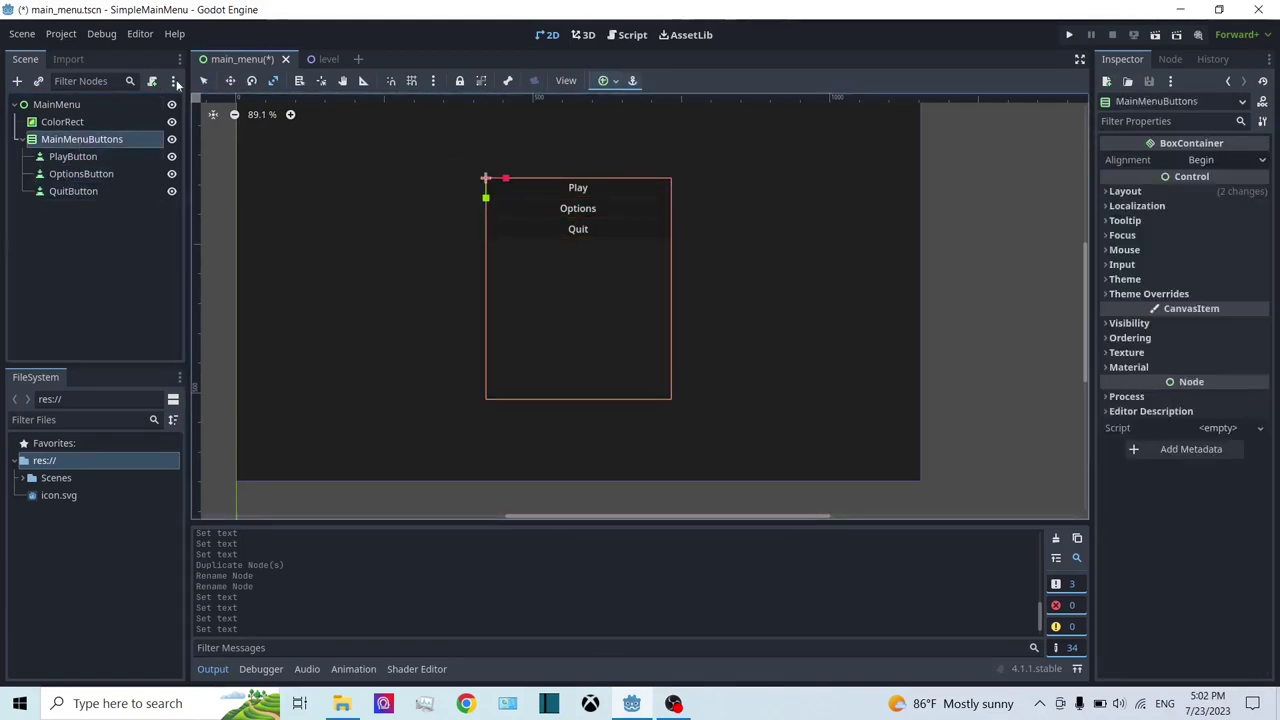
click(230, 82)
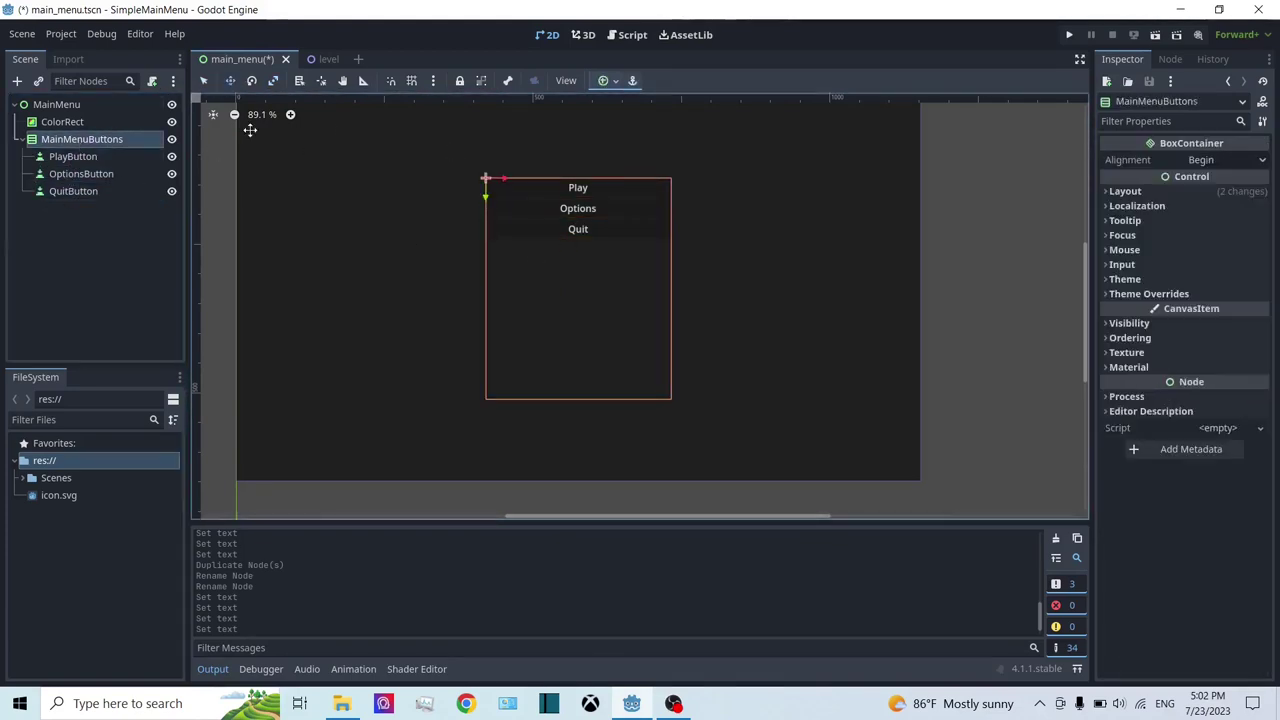
click(204, 81)
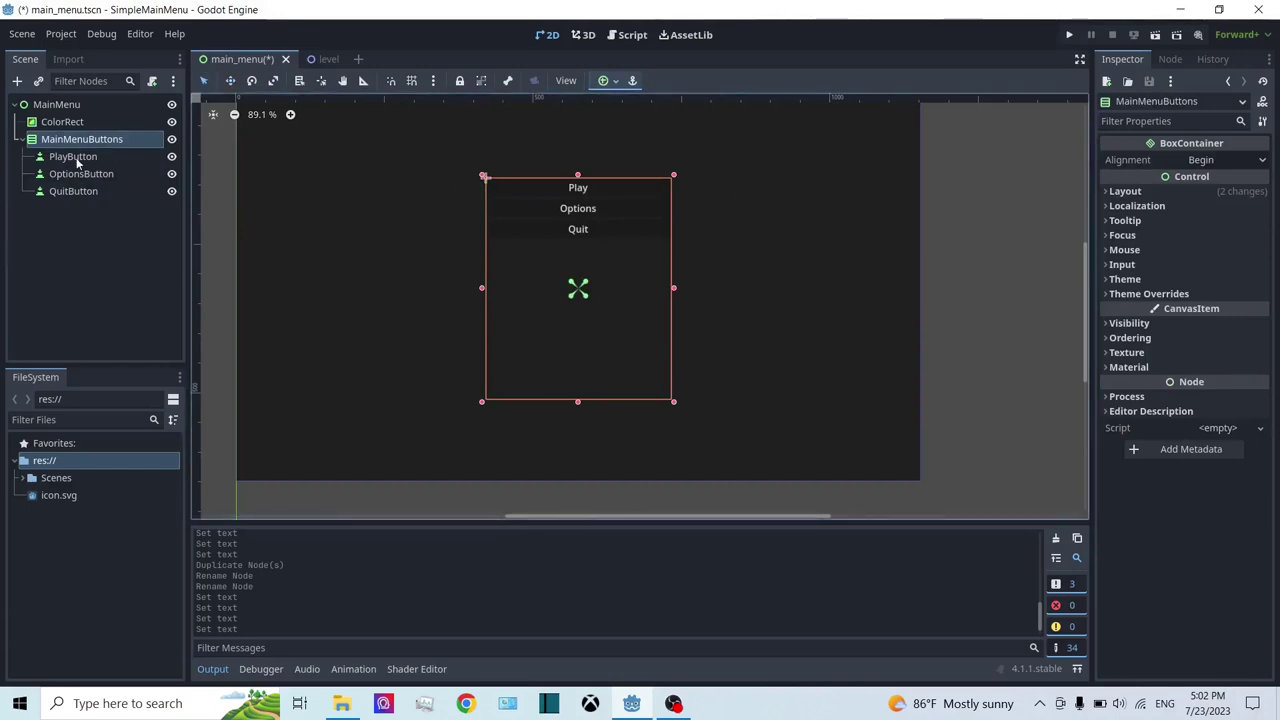
scroll(475, 353, up, 3)
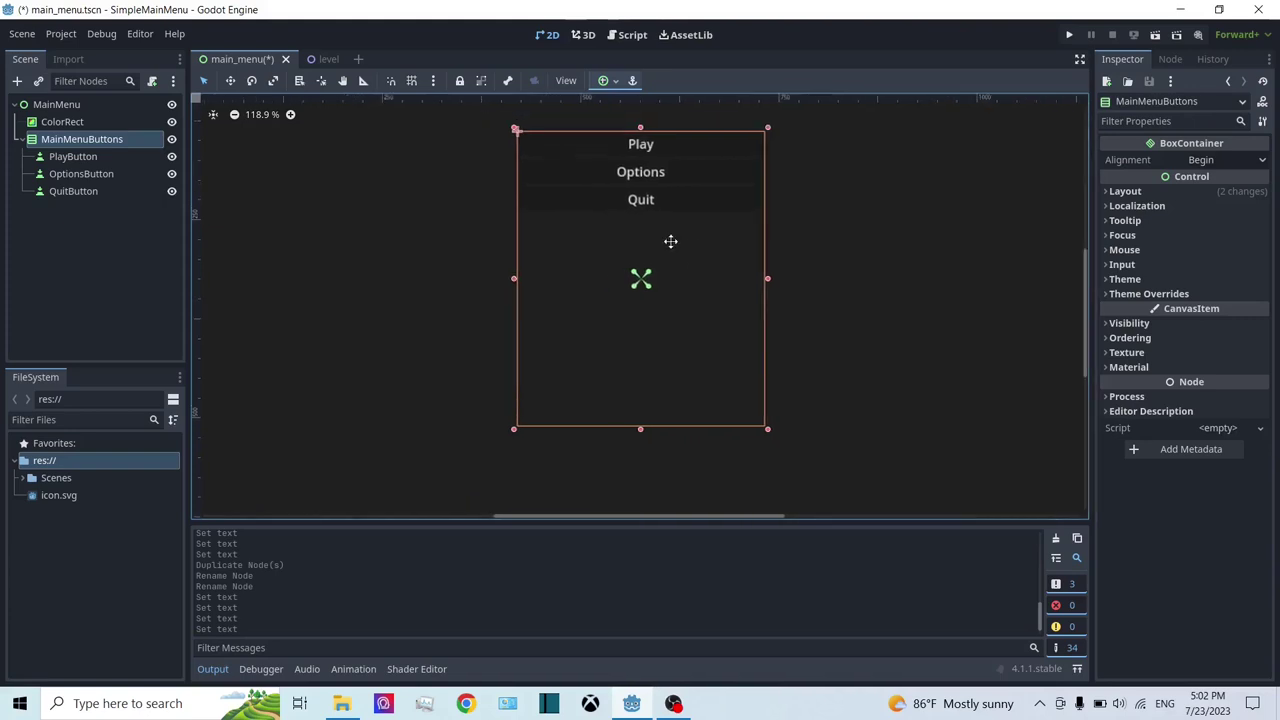
scroll(670, 241, right, 2)
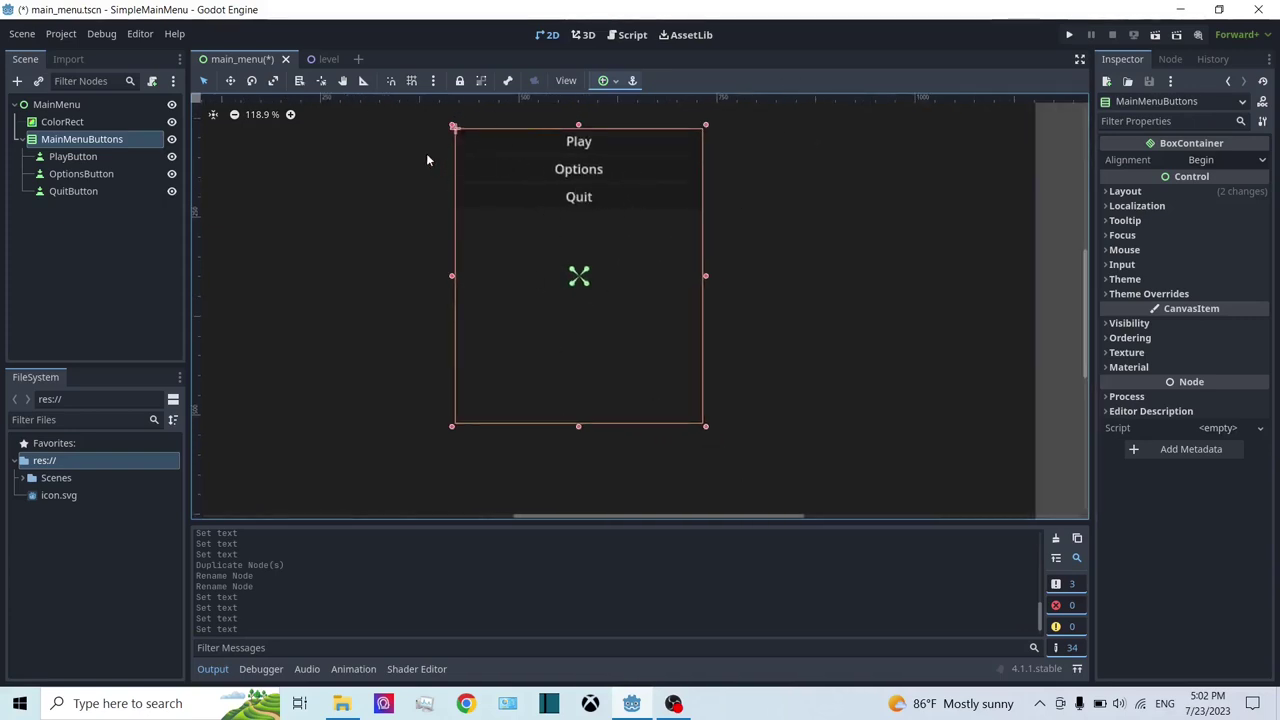
click(52, 158)
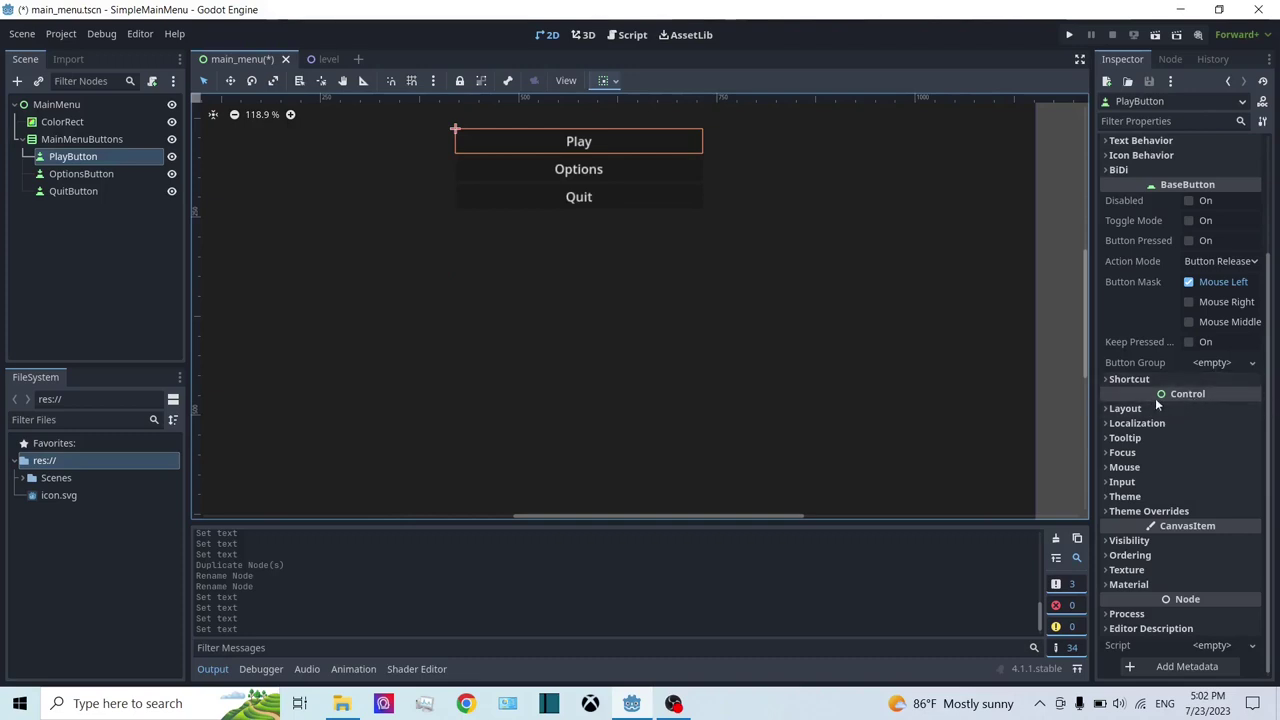
Step: Enable Vertical Expand under Container Sizing for PlayButton
click(1125, 409)
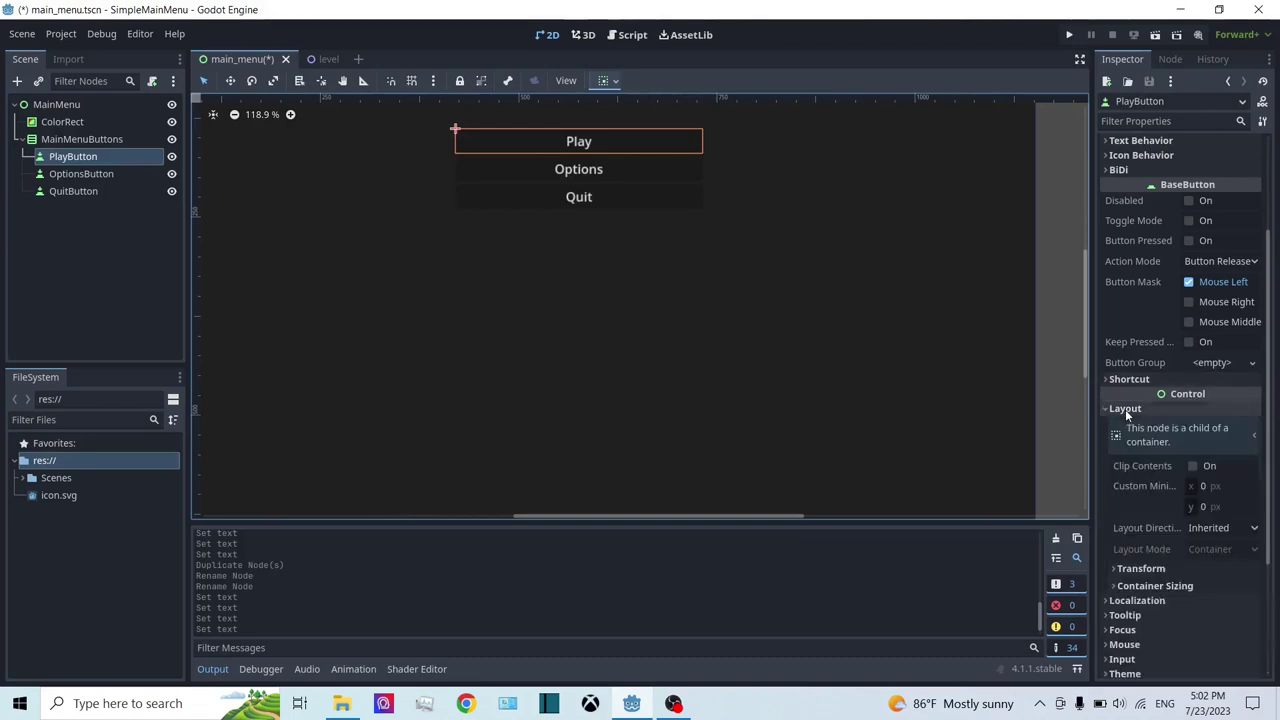
scroll(1138, 467, down, 3)
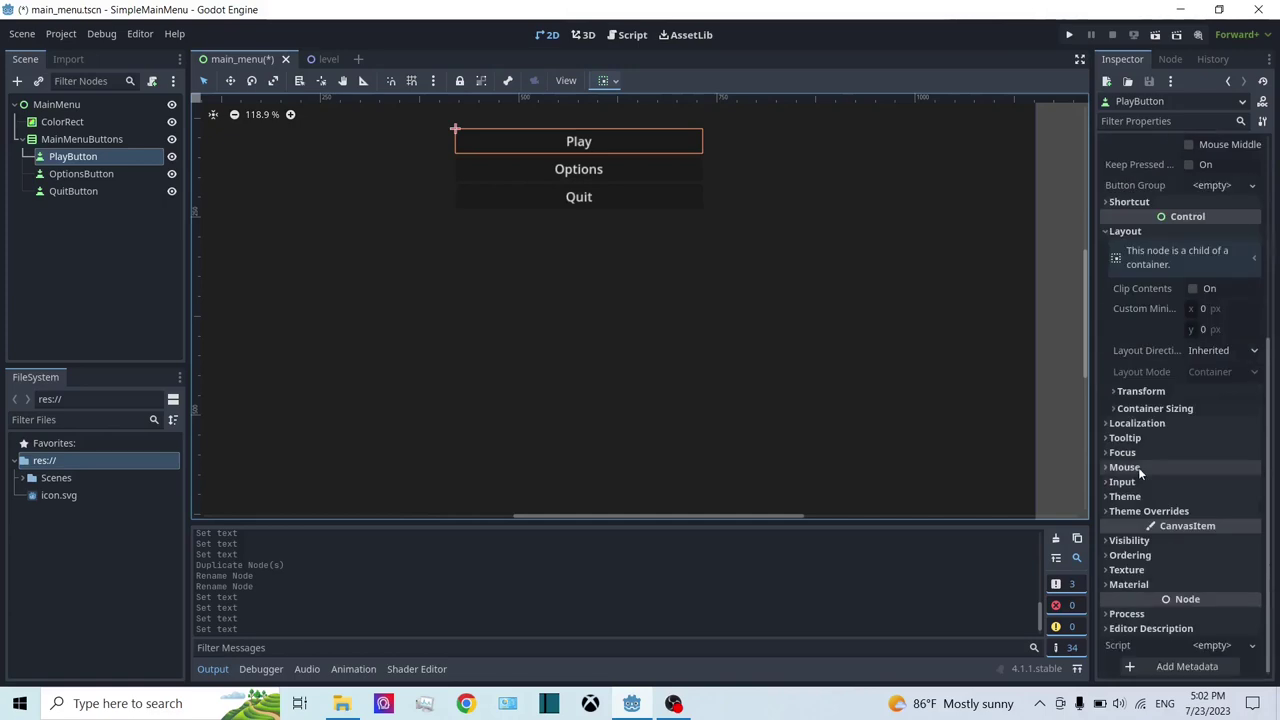
click(1142, 410)
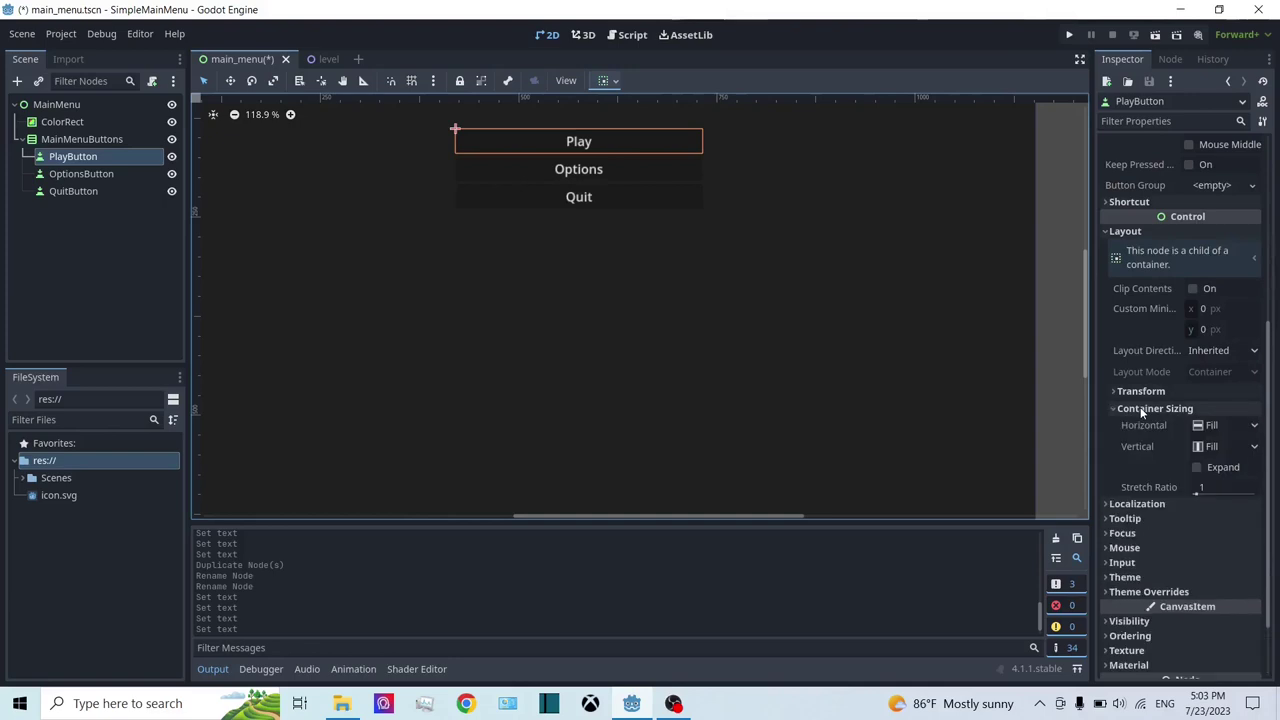
click(1212, 468)
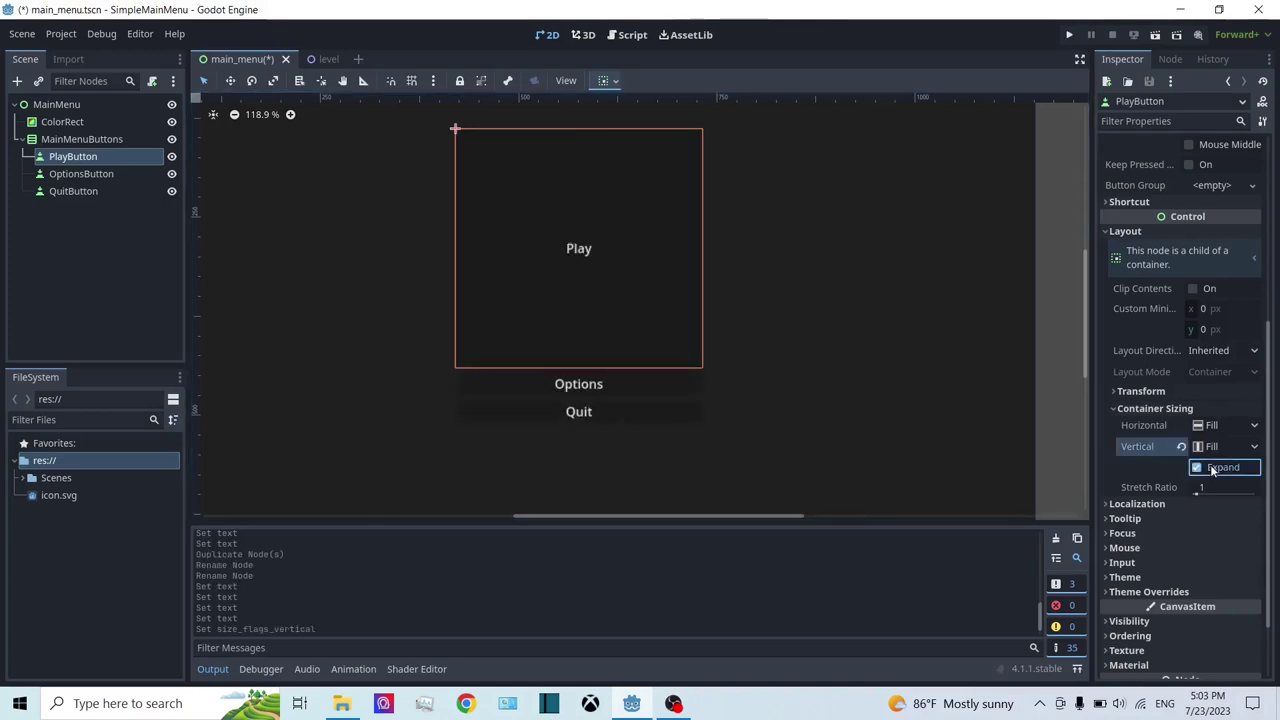
middle_drag(509, 336, 517, 254)
scroll(740, 197, up, 1)
middle_drag(740, 197, 732, 284)
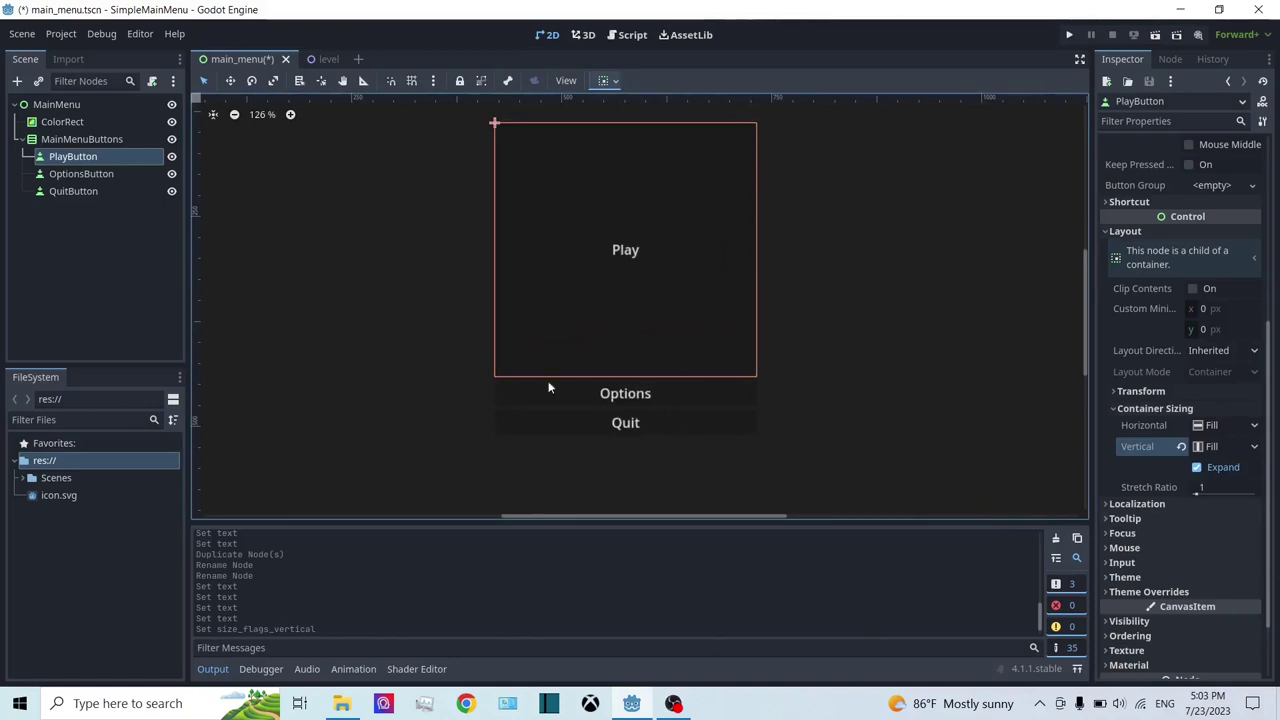
Step: Enable Vertical Expand under Container Sizing for OptionsButton
click(100, 175)
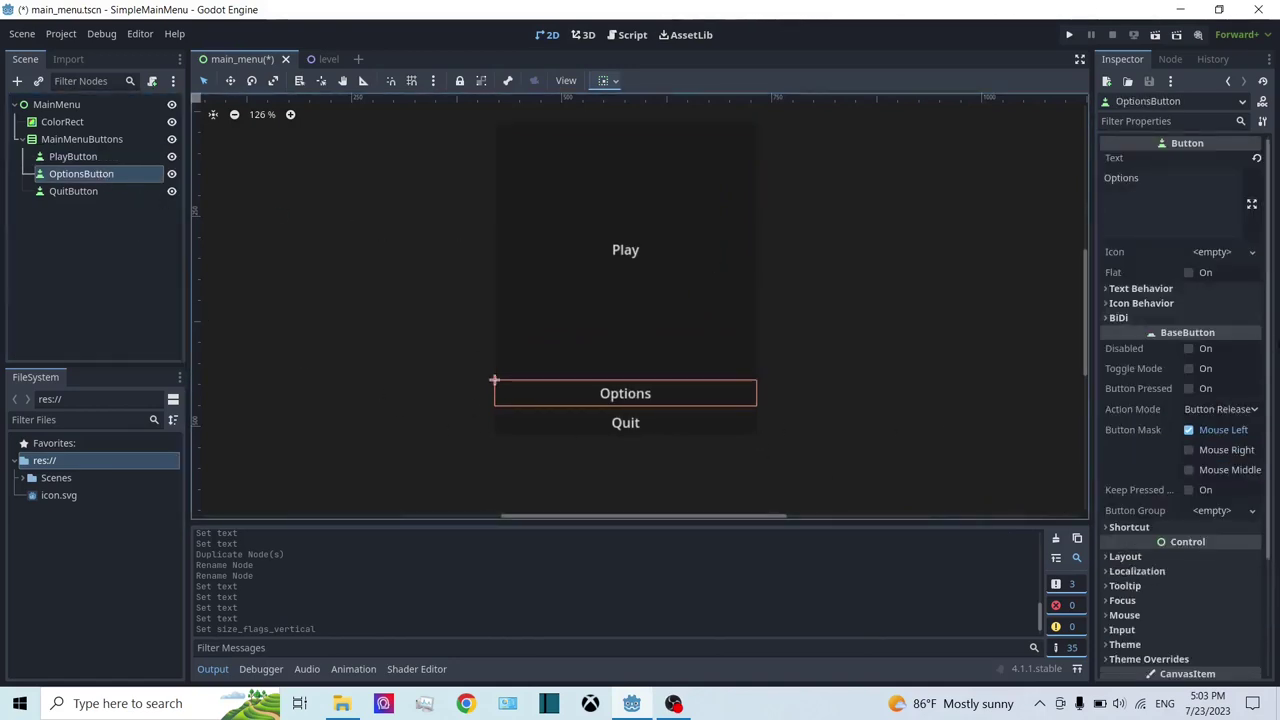
scroll(1174, 335, down, 3)
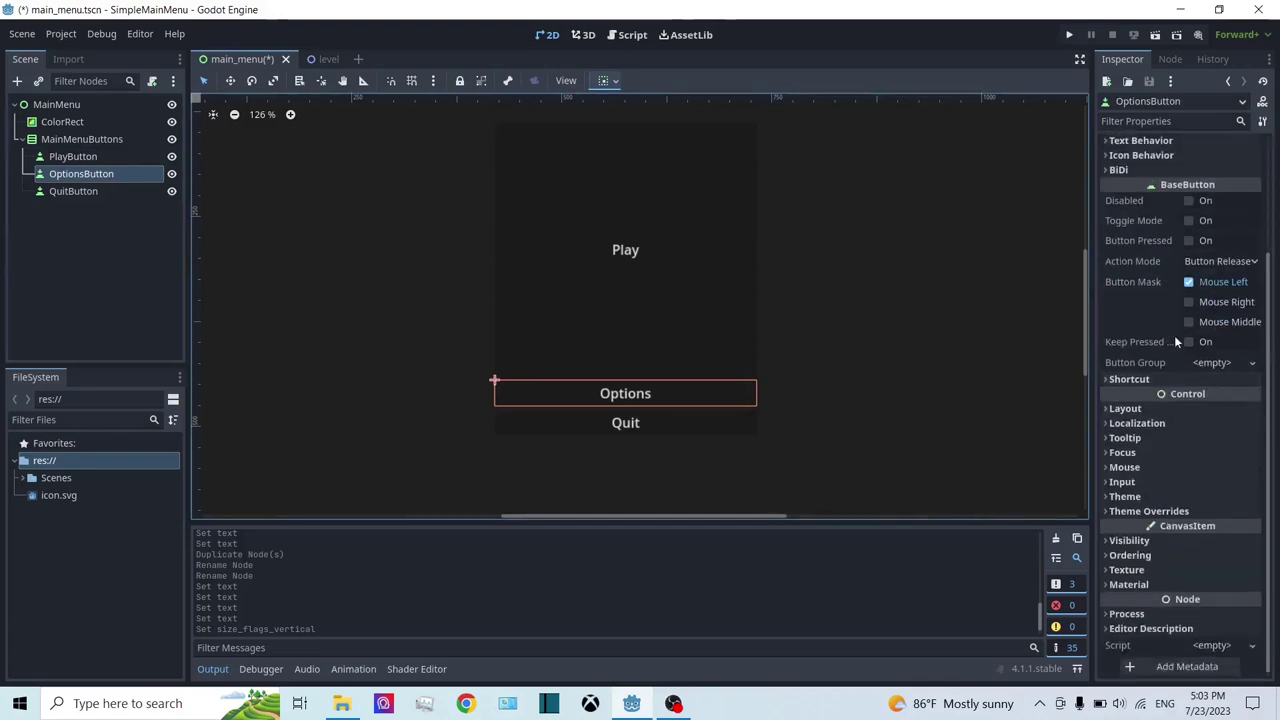
scroll(1147, 435, up, 3)
scroll(1147, 440, down, 3)
click(1125, 409)
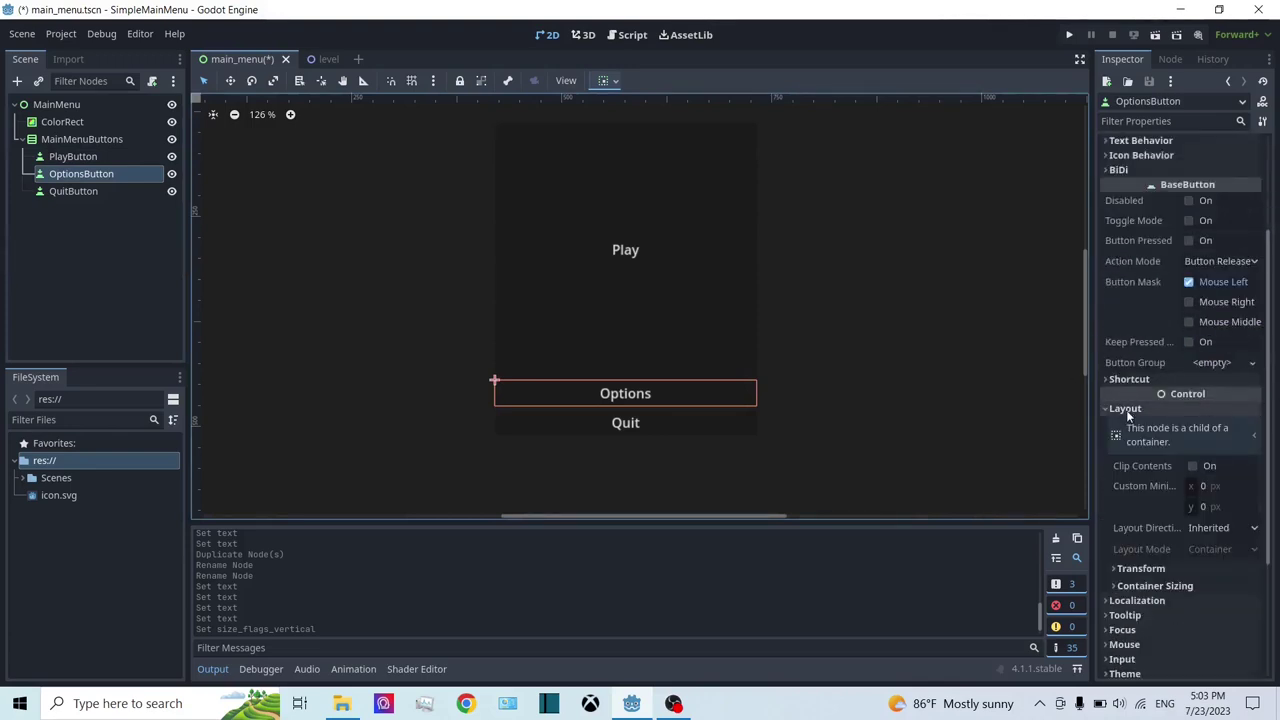
click(1158, 587)
scroll(1160, 589, down, 3)
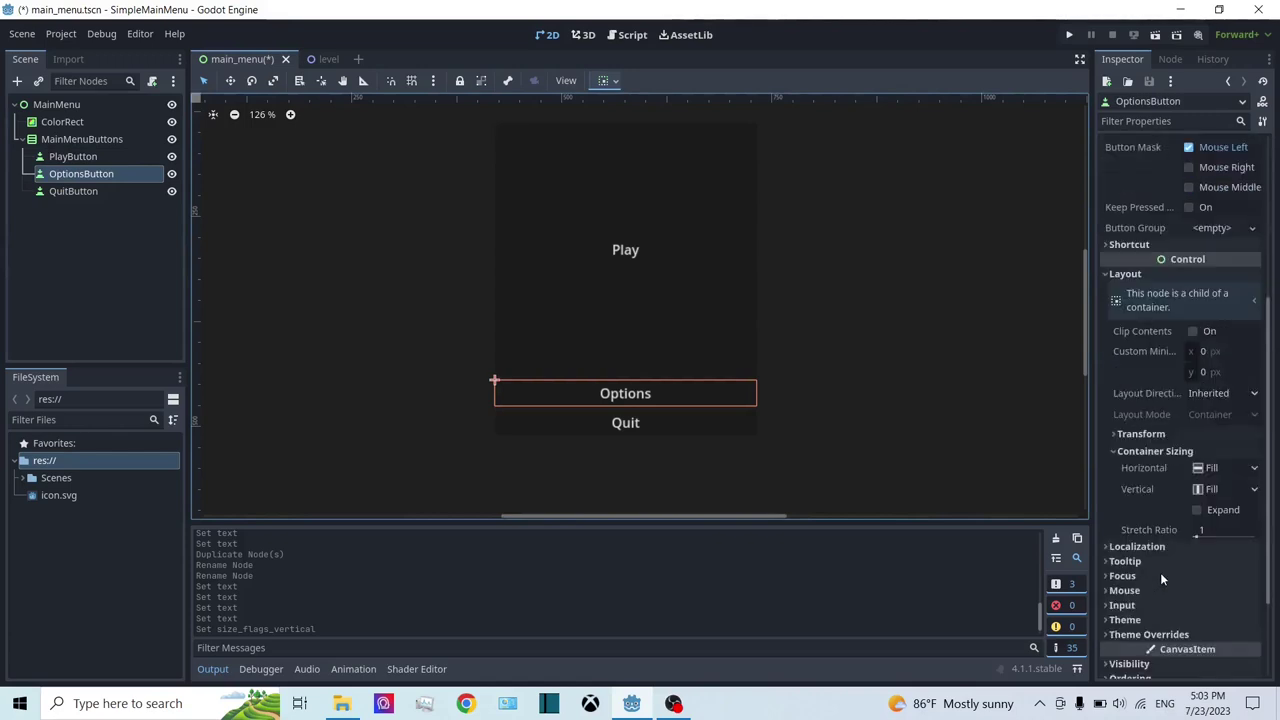
click(1214, 513)
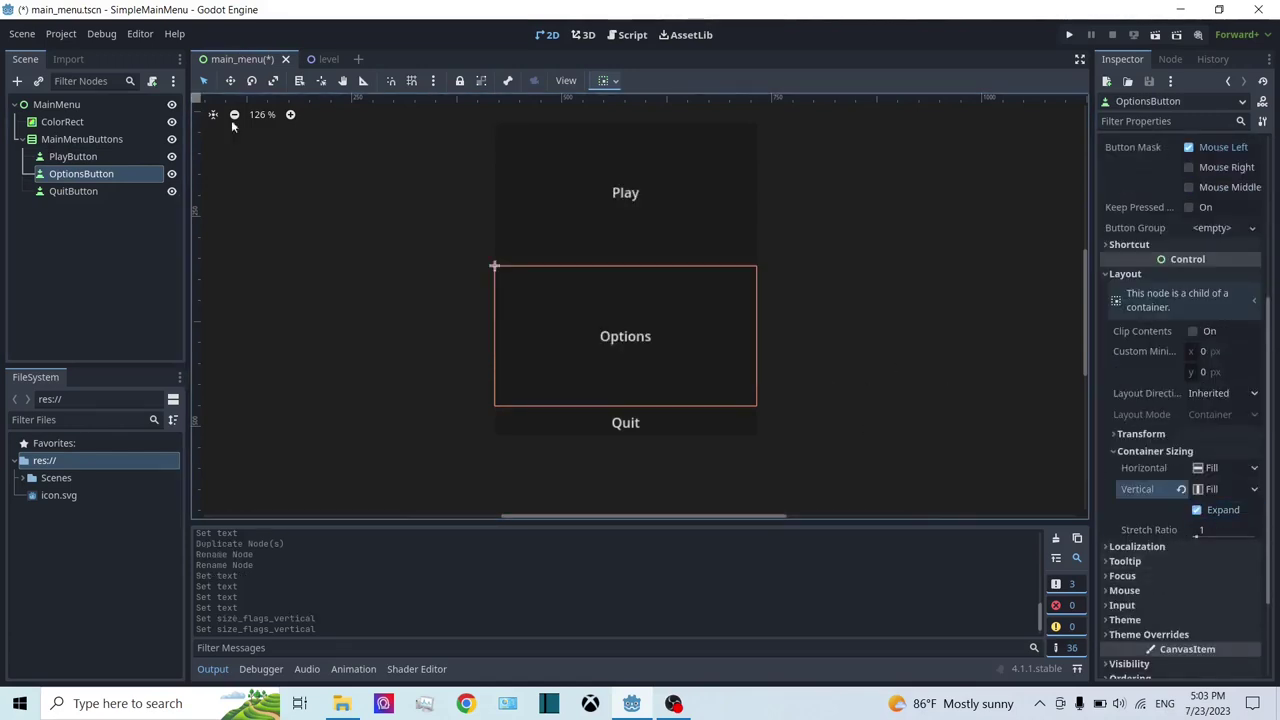
Step: Enable Vertical Expand for QuitButton, then select MainMenuButtons
click(49, 194)
scroll(1241, 350, up, 5)
scroll(1198, 419, down, 3)
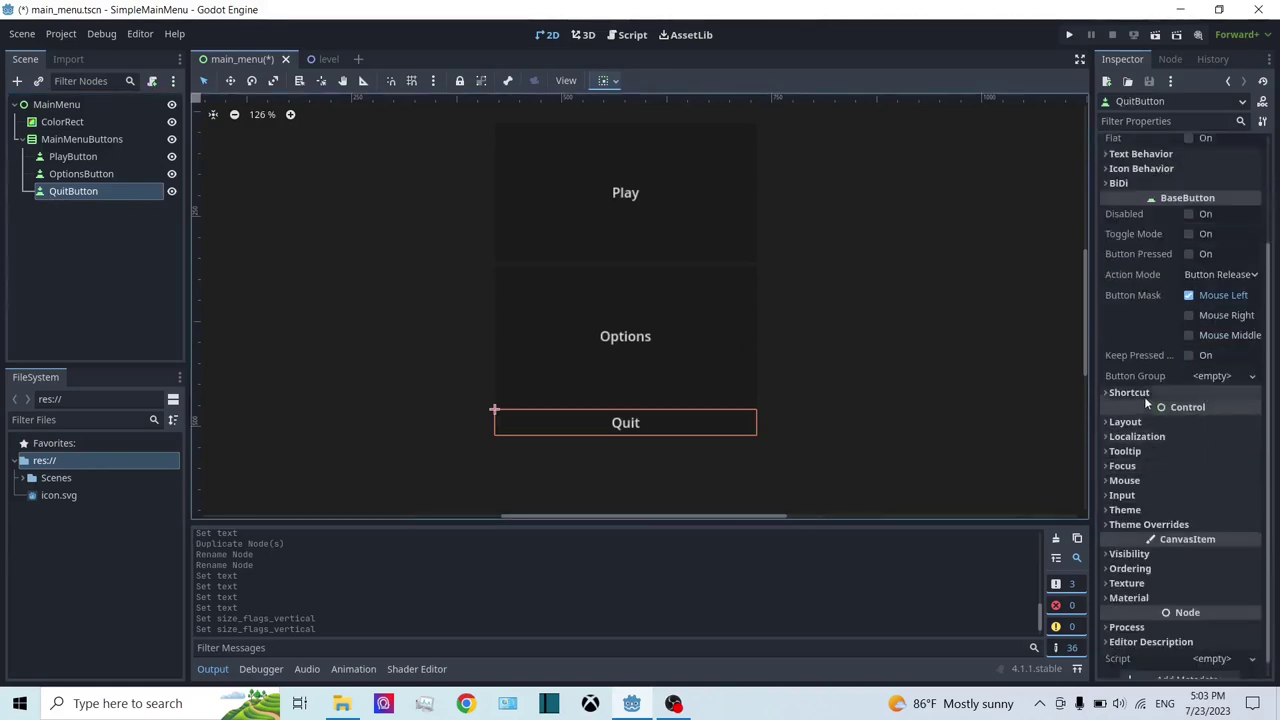
click(1125, 422)
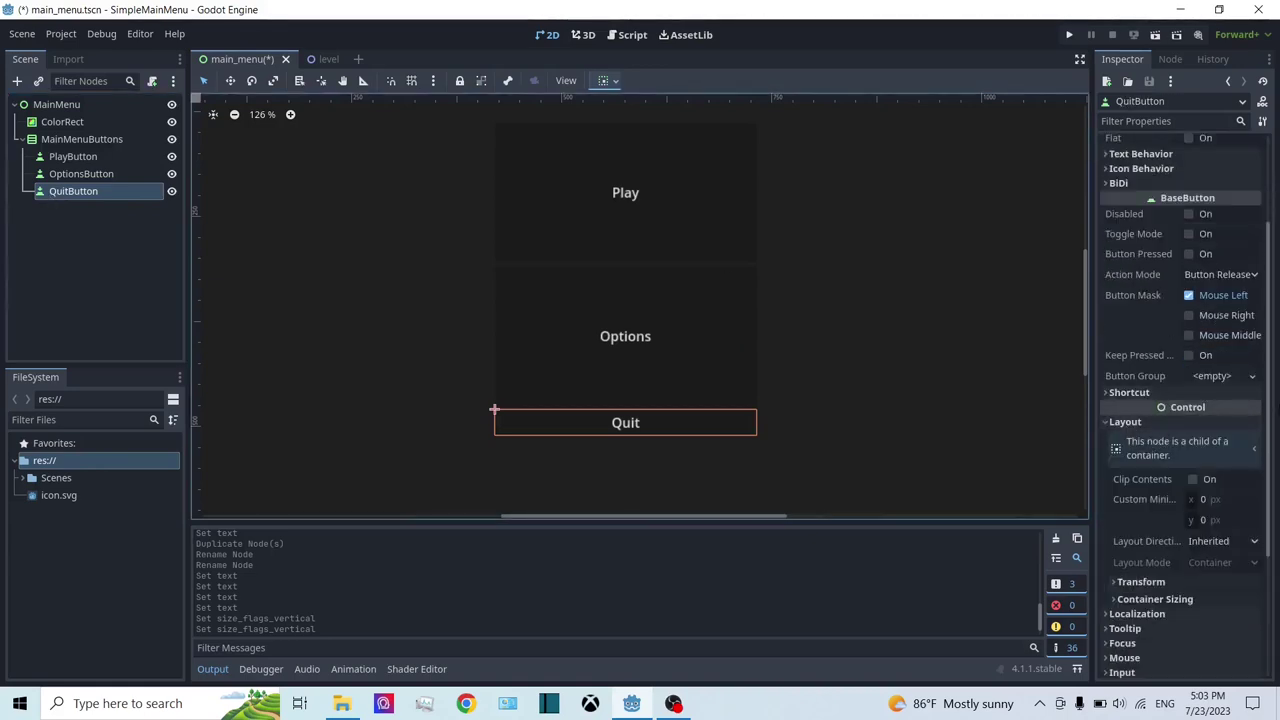
click(1144, 600)
scroll(1150, 570, down, 3)
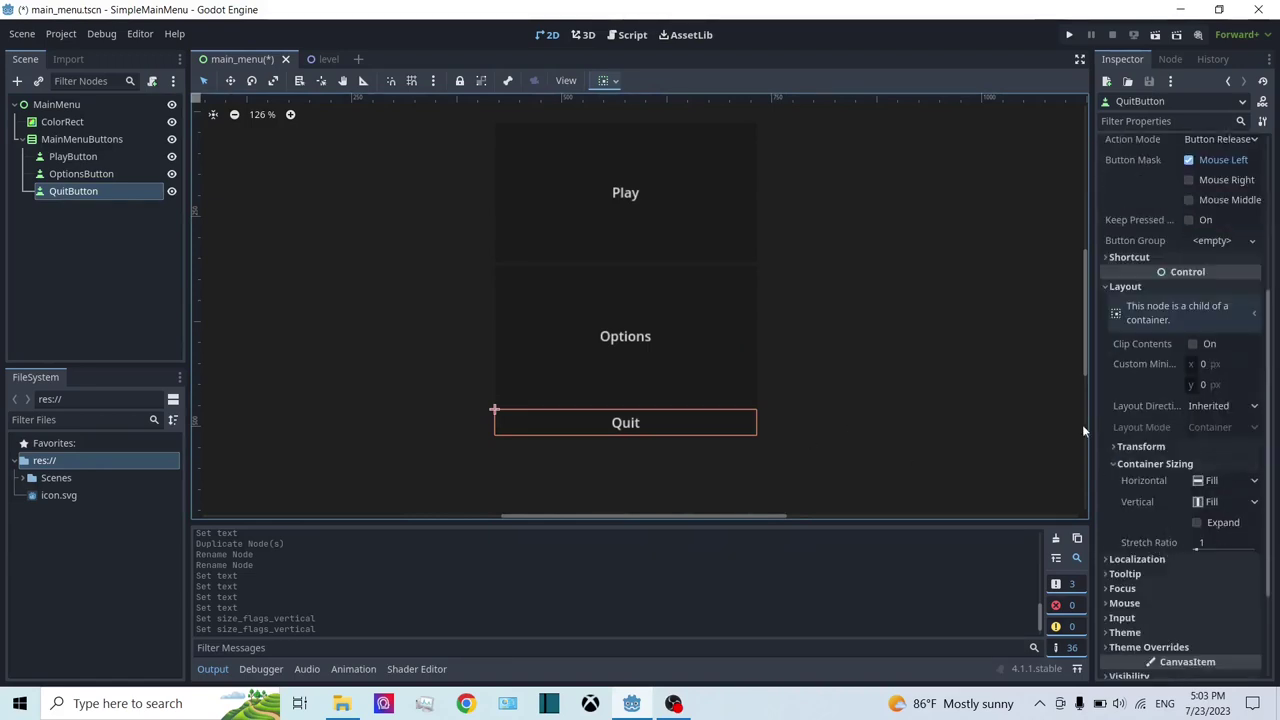
click(1216, 522)
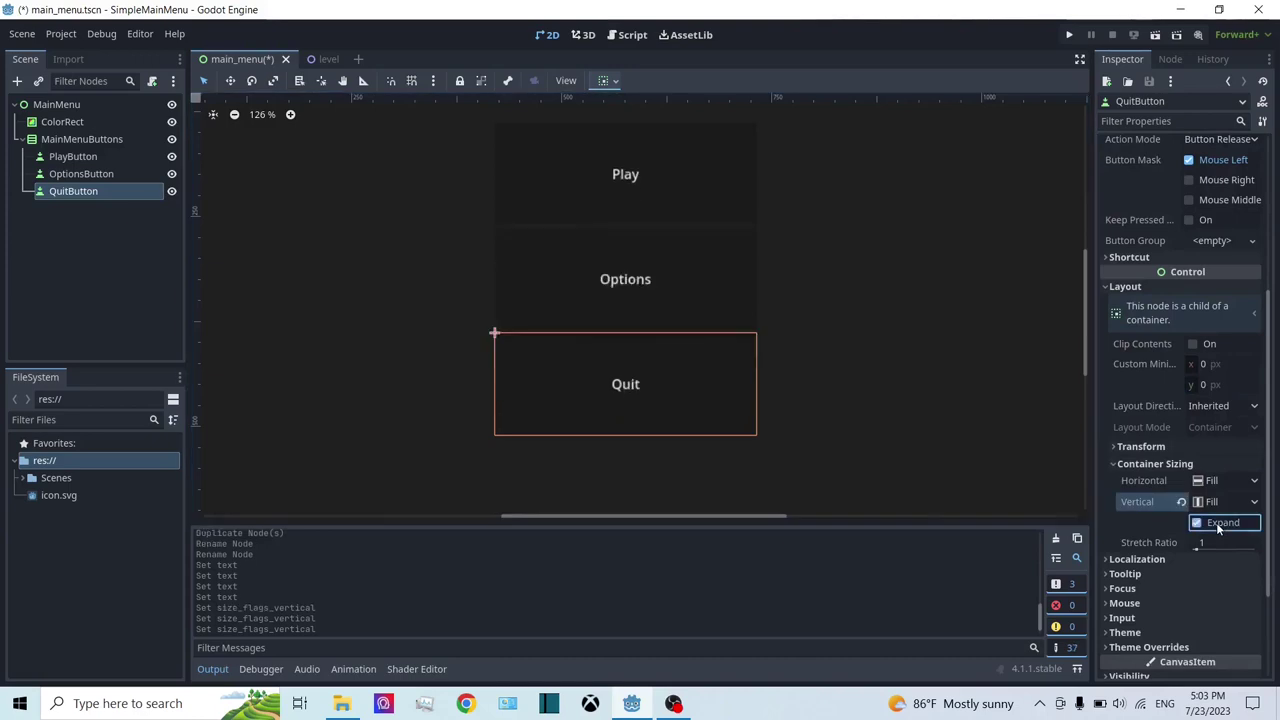
scroll(686, 298, down, 1)
click(72, 139)
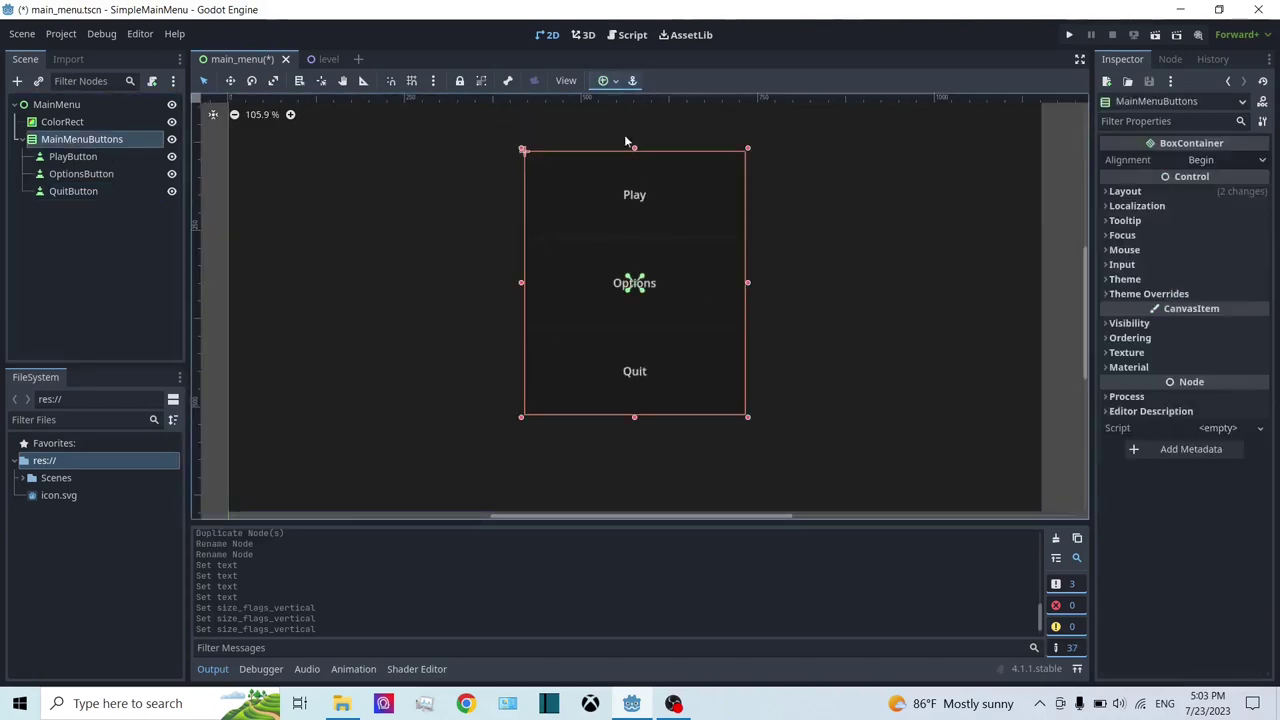
Step: Shrink the MainMenuButtons container from its top edge to 312 × 274
drag(635, 157, 690, 186)
click(42, 156)
click(40, 139)
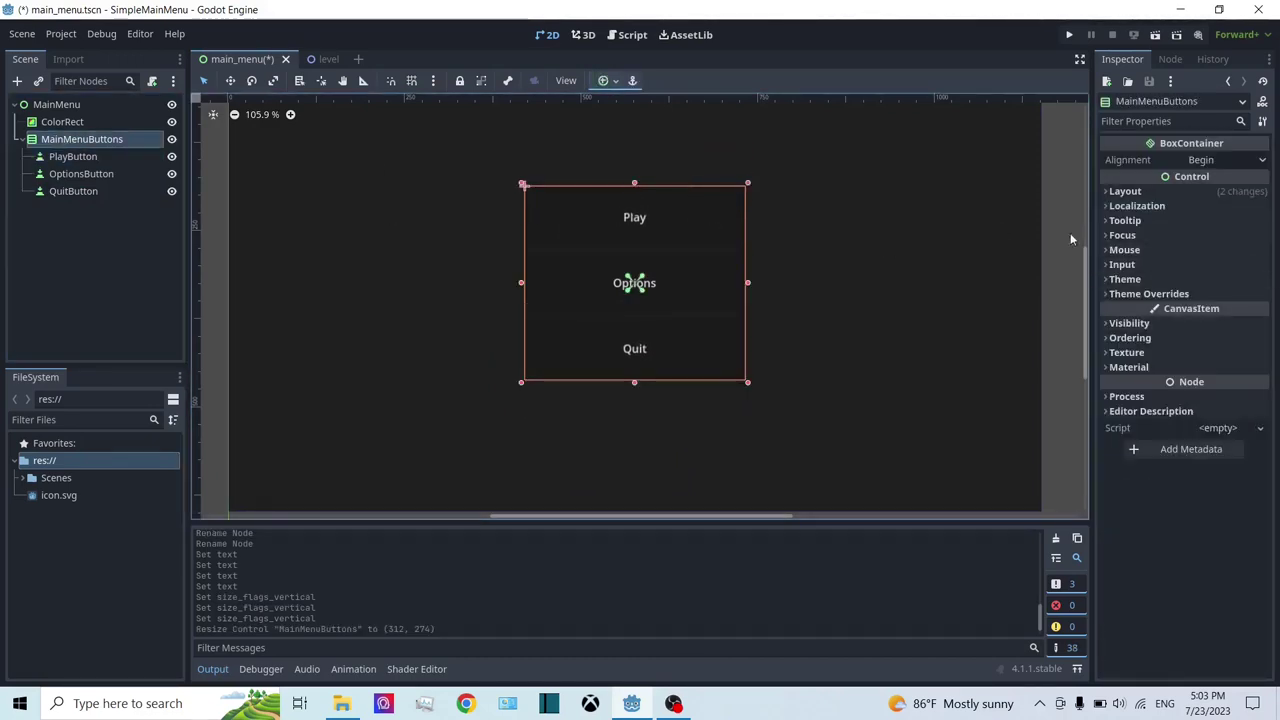
scroll(892, 264, up, 2)
scroll(810, 261, down, 2)
click(72, 154)
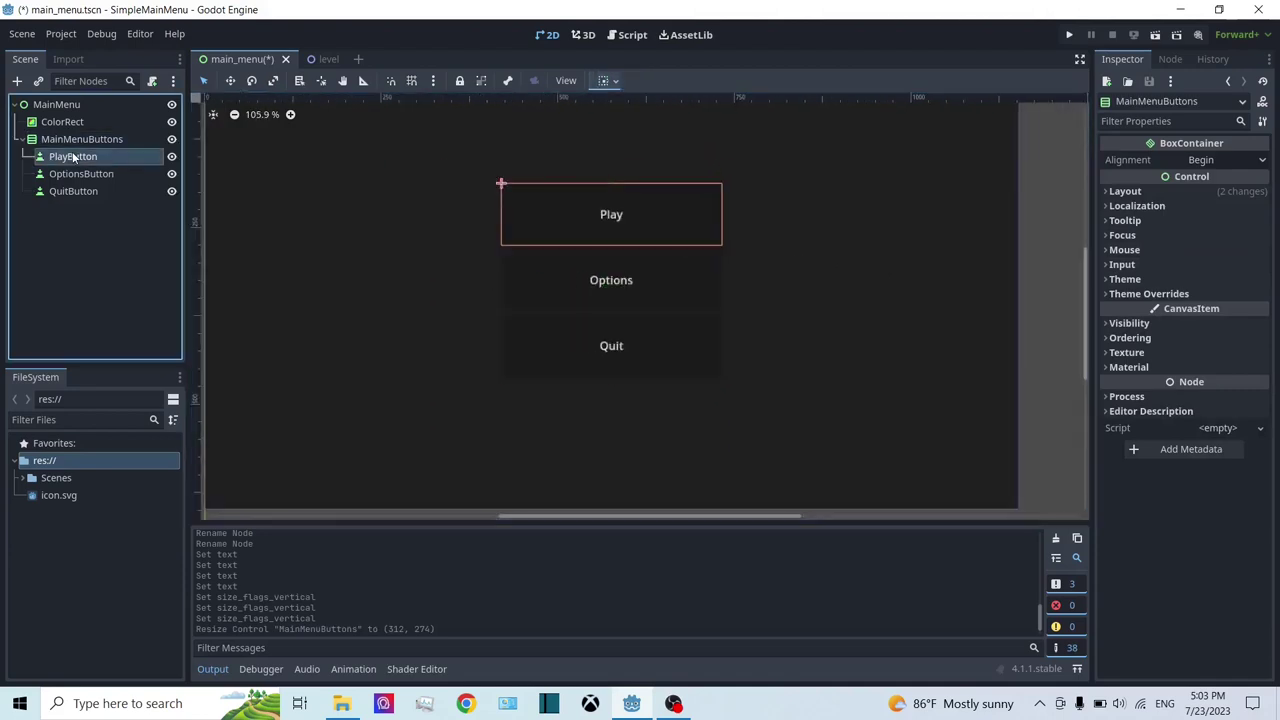
click(79, 140)
click(79, 140)
key(Escape)
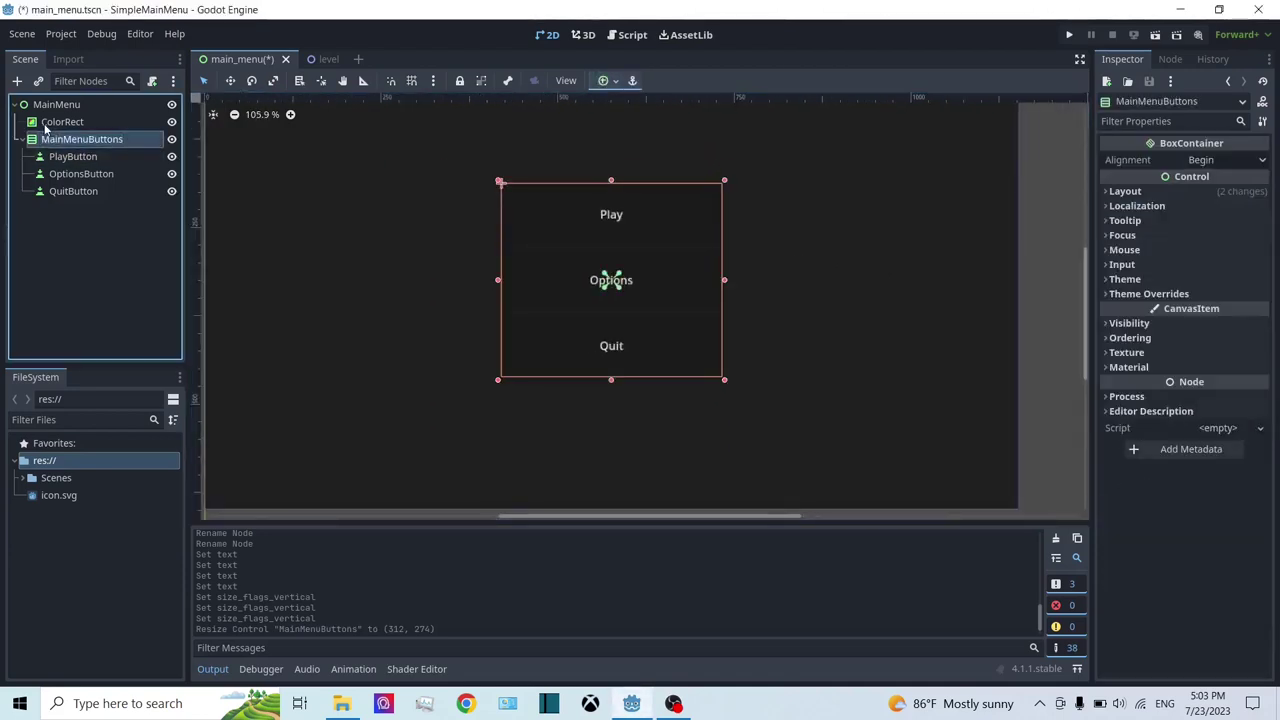
scroll(541, 252, down, 1)
scroll(541, 252, up, 1)
scroll(541, 259, down, 2)
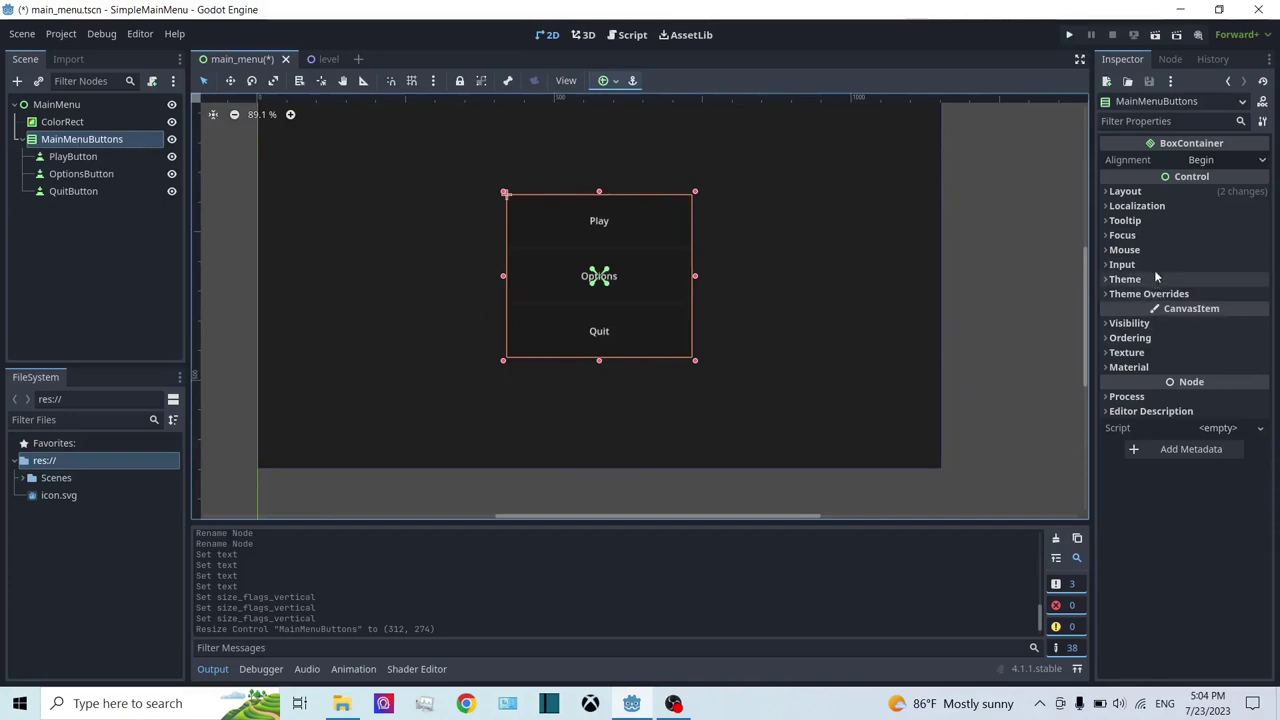
Step: Enable the container's Separation constant override and set it to 11
click(1185, 293)
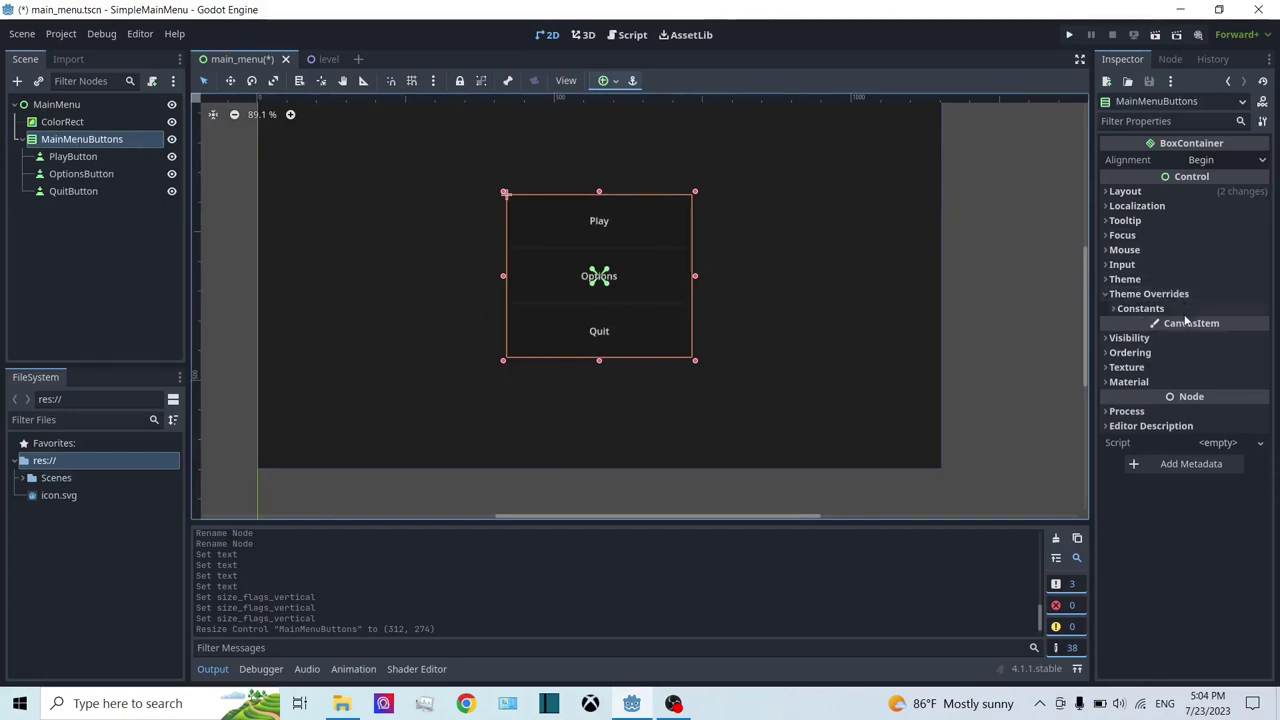
click(1140, 309)
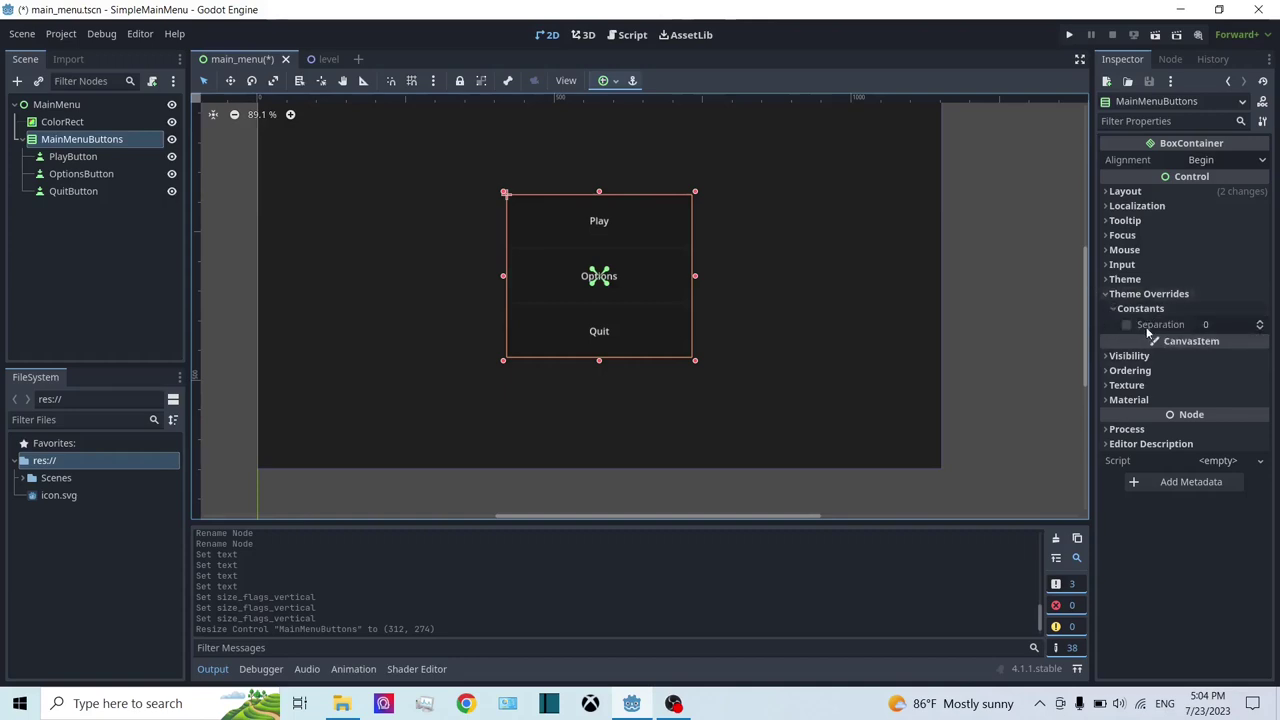
click(1127, 325)
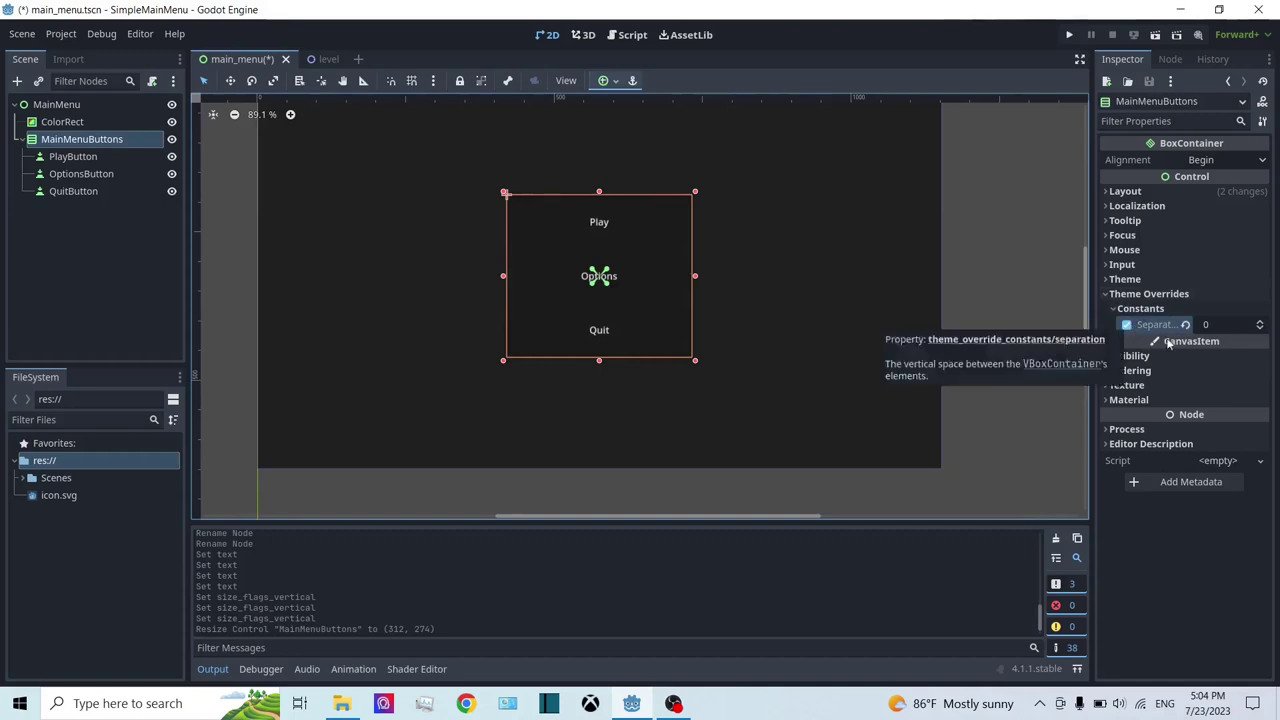
click(1262, 322)
drag(1262, 325, 1262, 322)
scroll(532, 266, up, 1)
scroll(532, 266, up, 6)
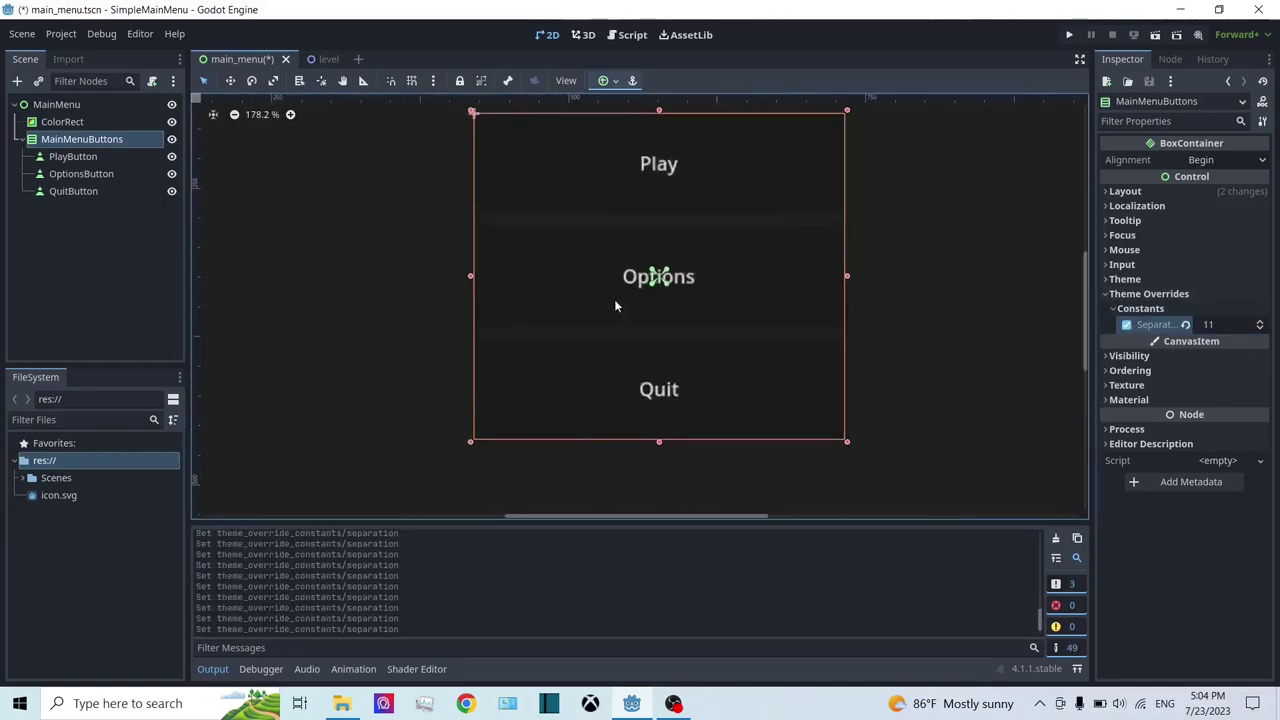
scroll(866, 322, up, 4)
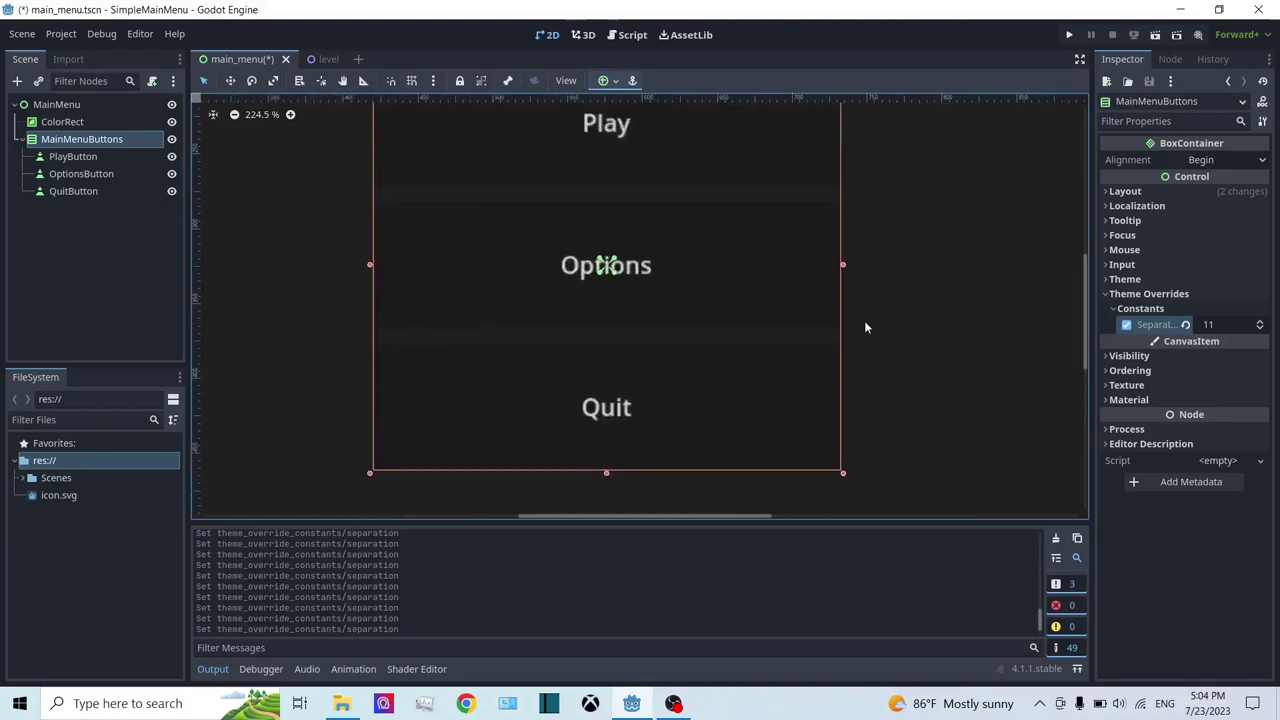
middle_drag(652, 334, 783, 280)
scroll(427, 345, up, 1)
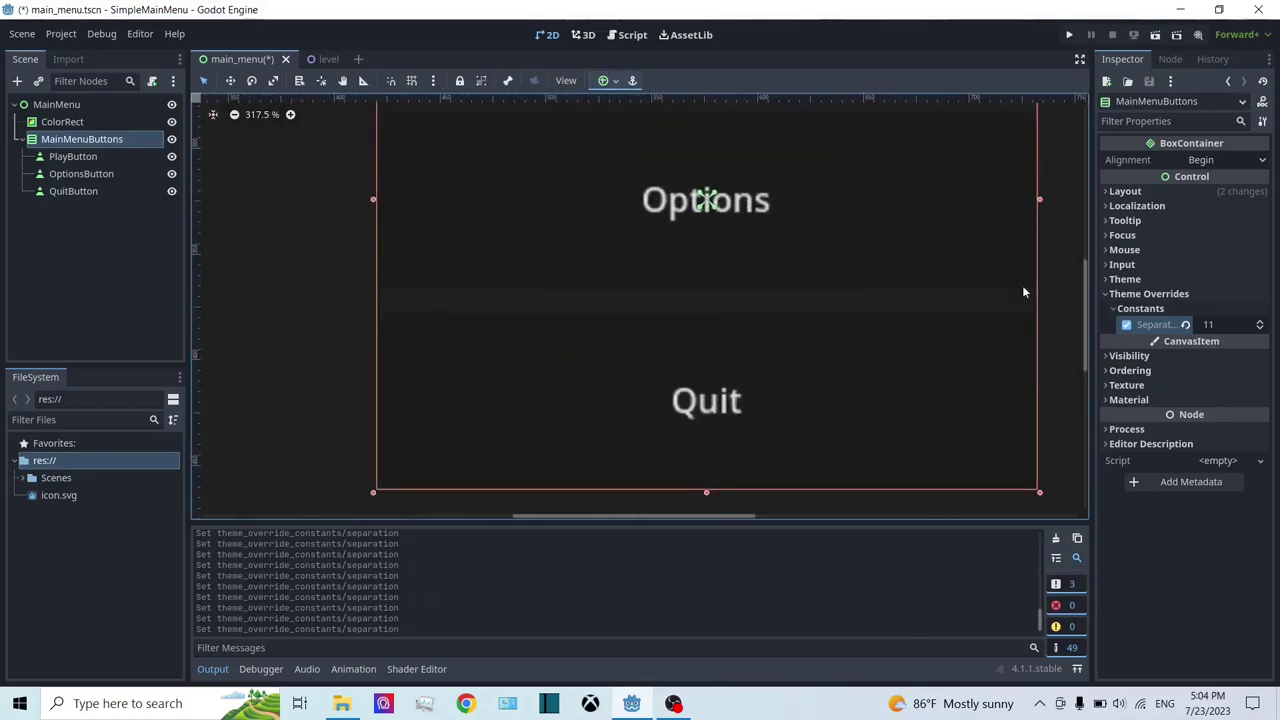
scroll(730, 300, down, 6)
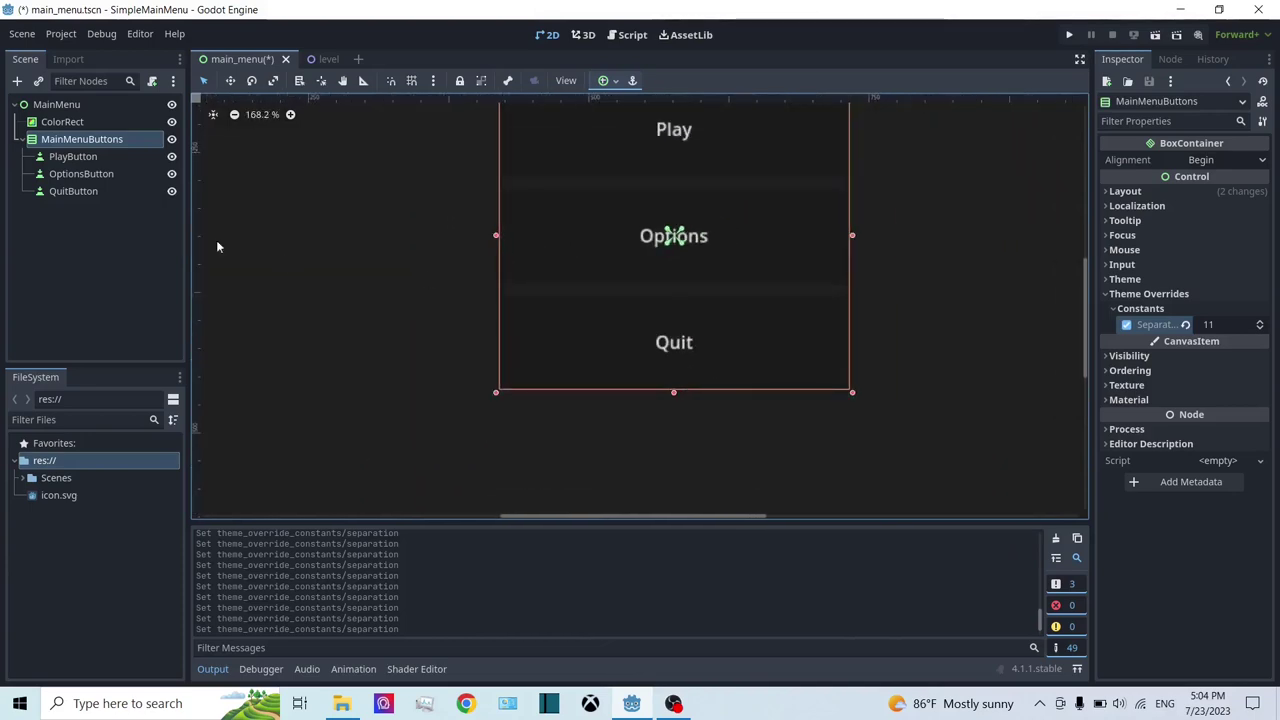
Step: Lighten the ColorRect background colour to grey 878787
click(78, 121)
click(1216, 162)
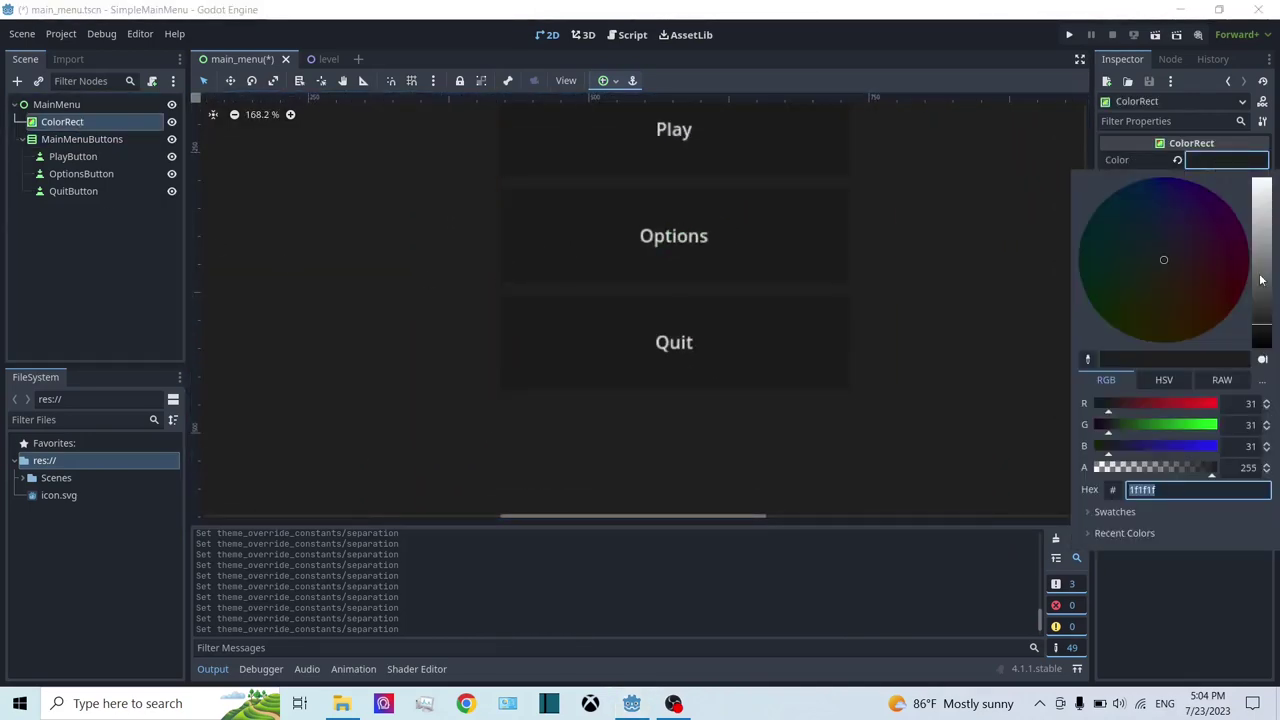
mouse_move(1261, 280)
mouse_down()
mouse_move(1261, 245)
mouse_move(1261, 258)
mouse_up()
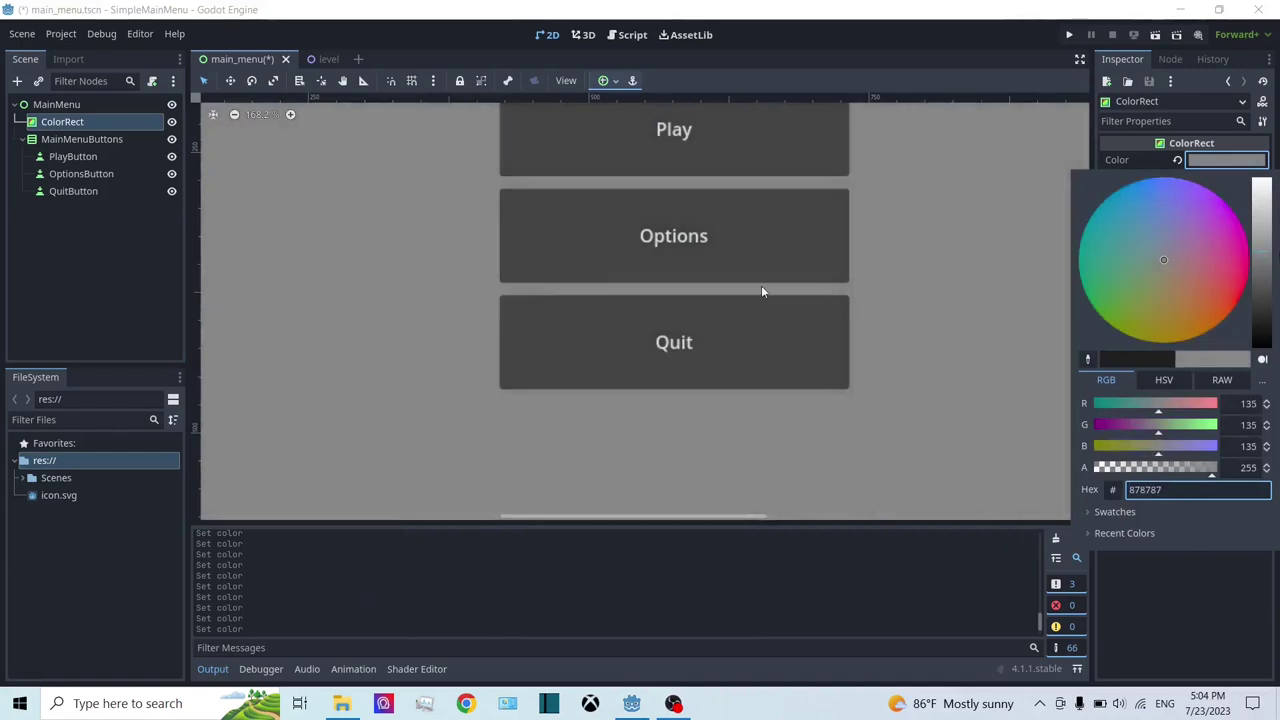
scroll(761, 285, down, 2)
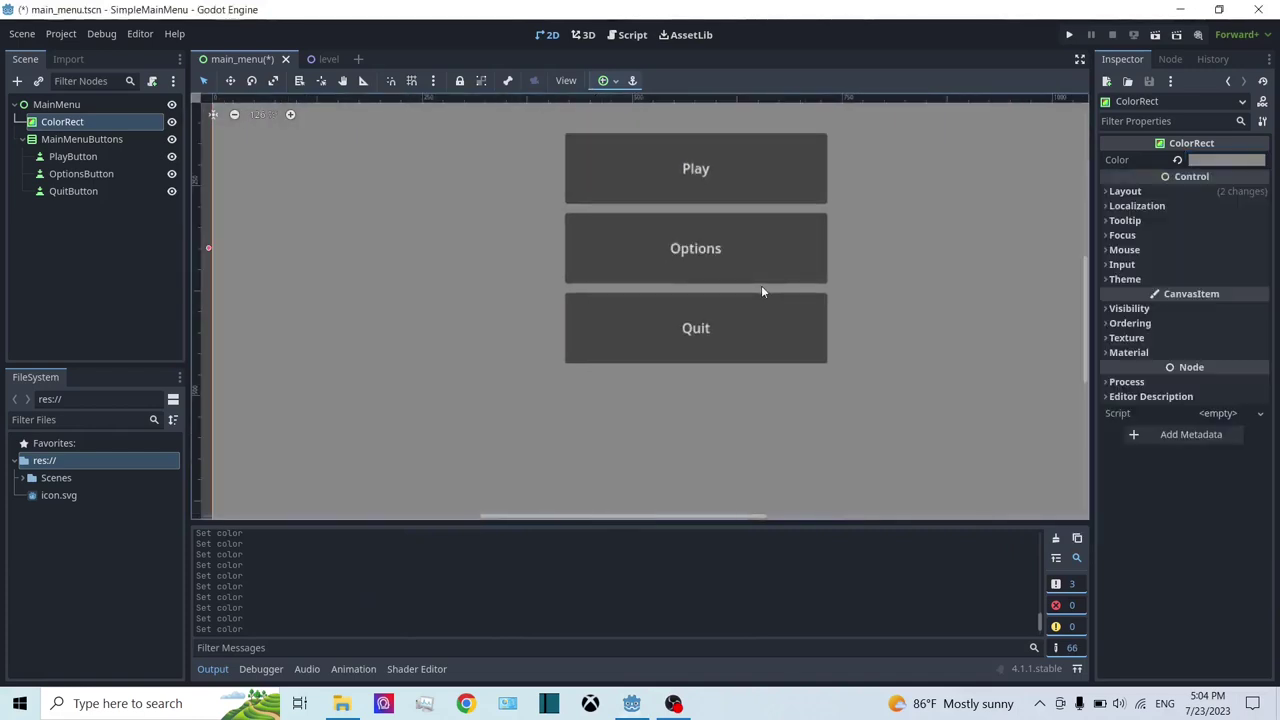
click(100, 140)
Step: Turn on MainMenuButtons' Separation override and raise it to 18
click(1185, 326)
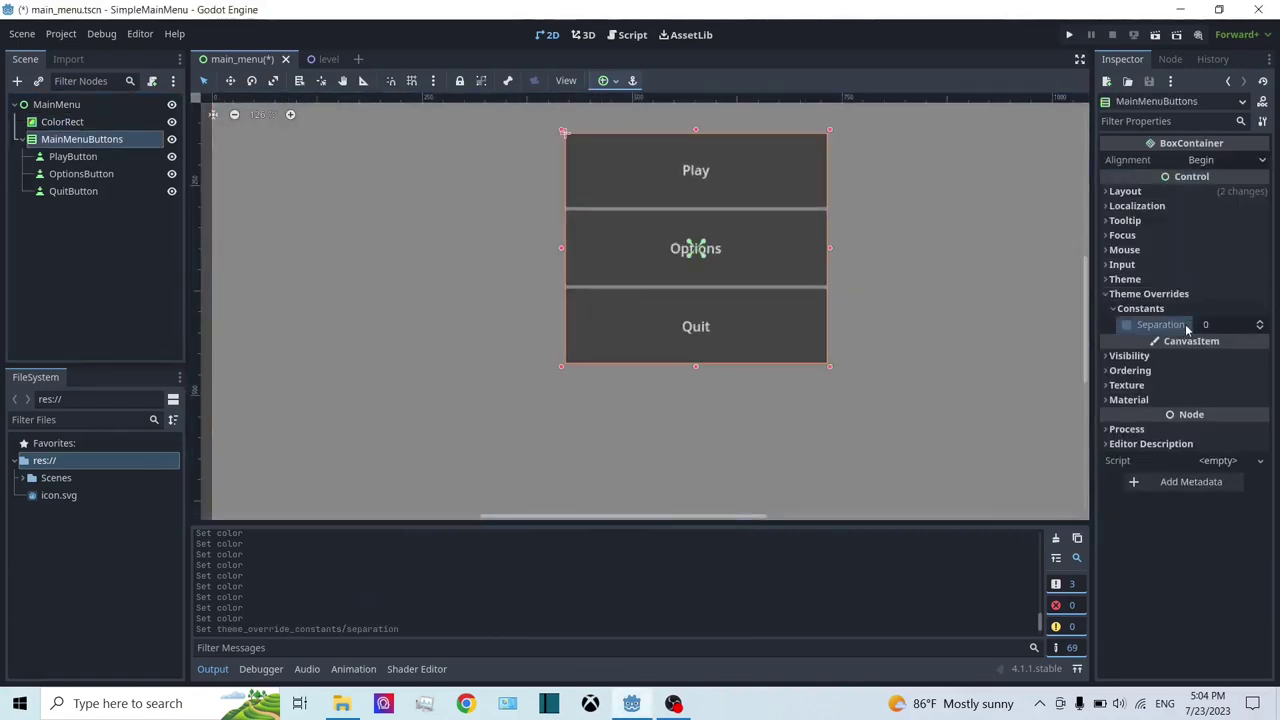
scroll(882, 283, up, 4)
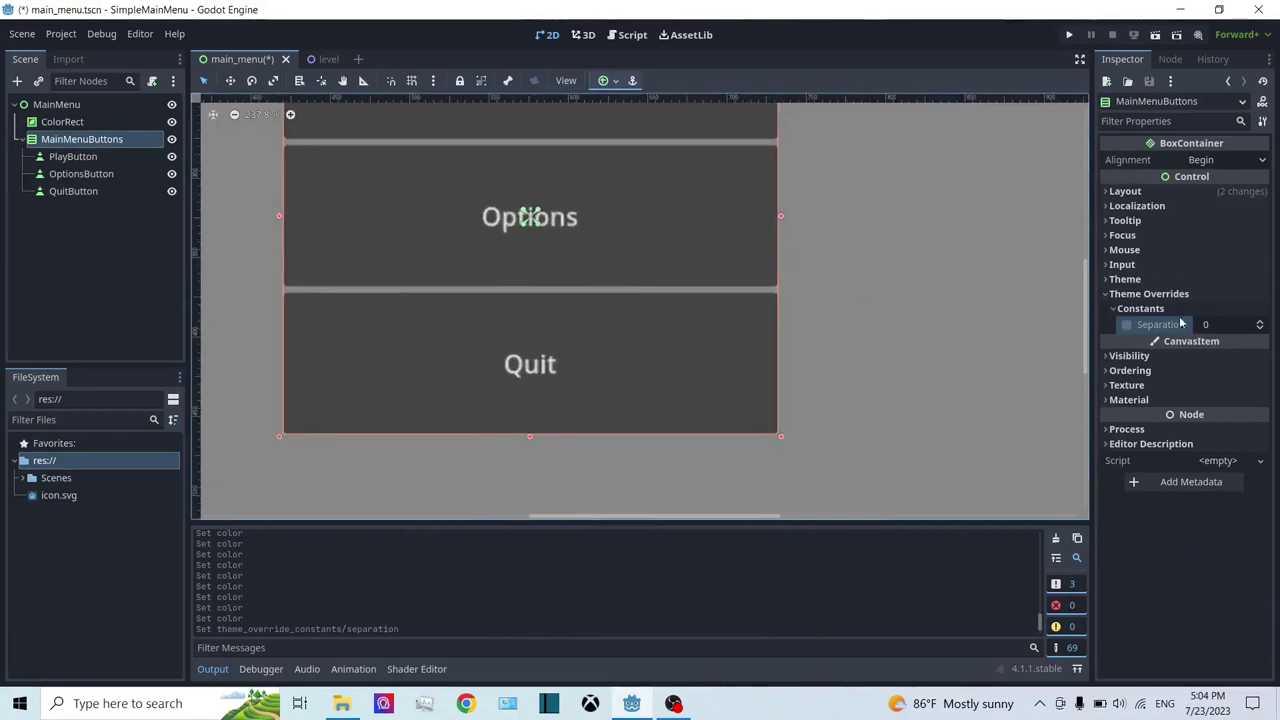
click(1128, 326)
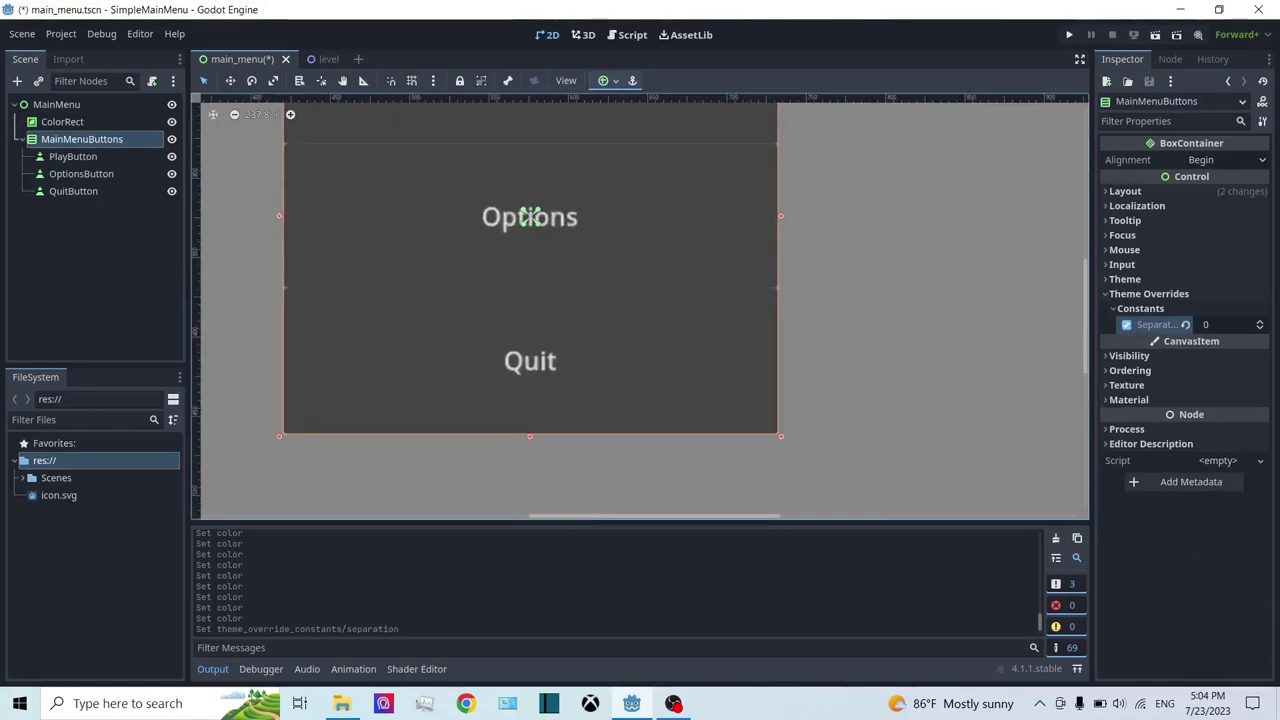
ctrl+scroll(750, 328, up, 2)
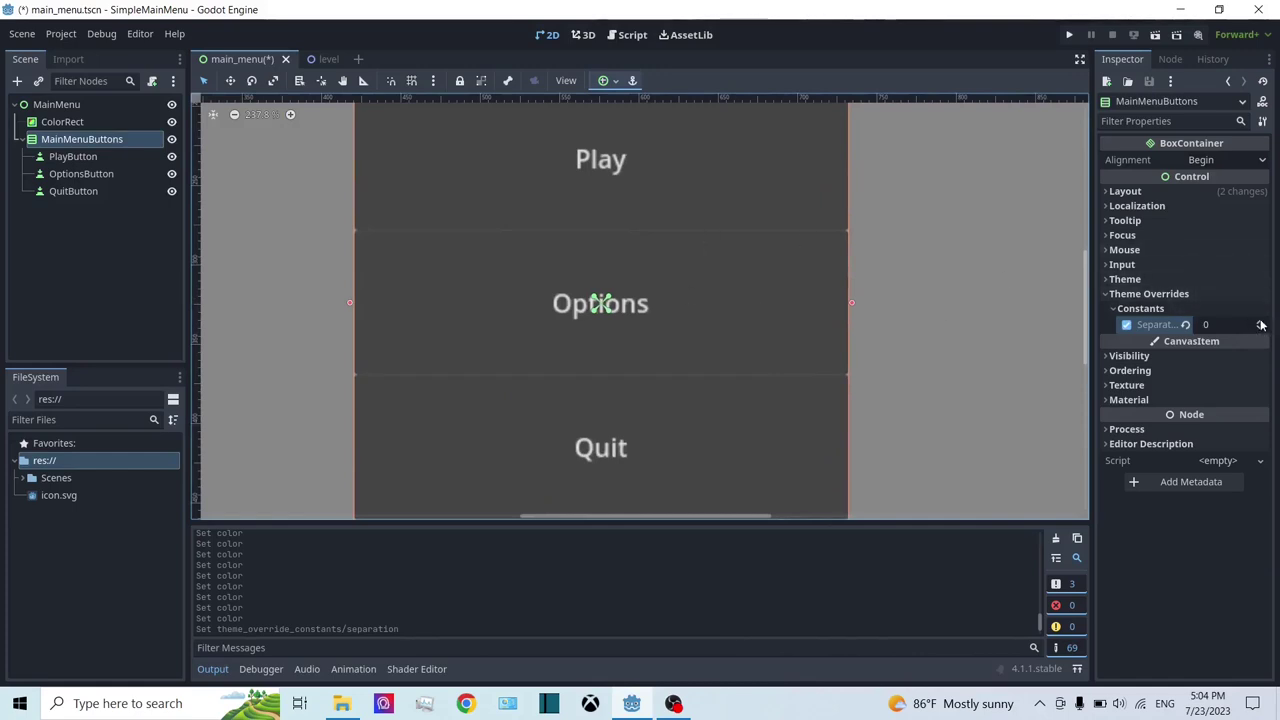
scroll(1261, 325, up, 10)
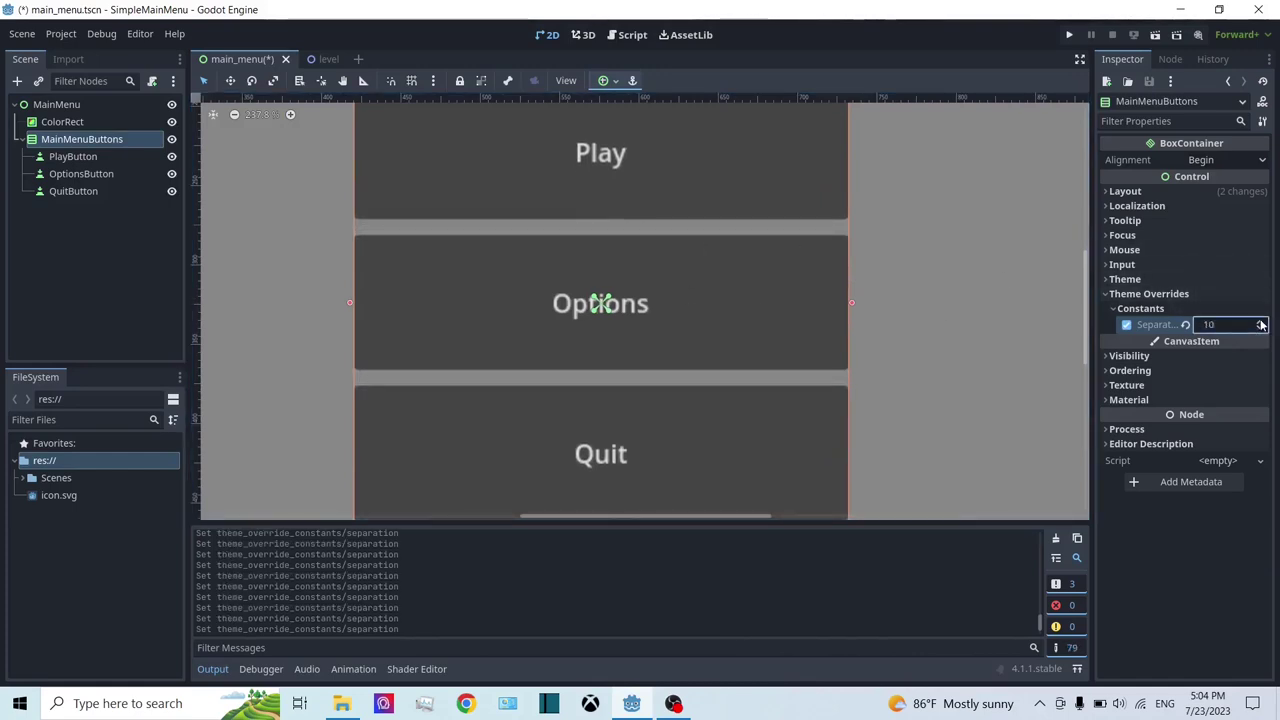
scroll(1261, 325, up, 8)
scroll(776, 224, down, 1)
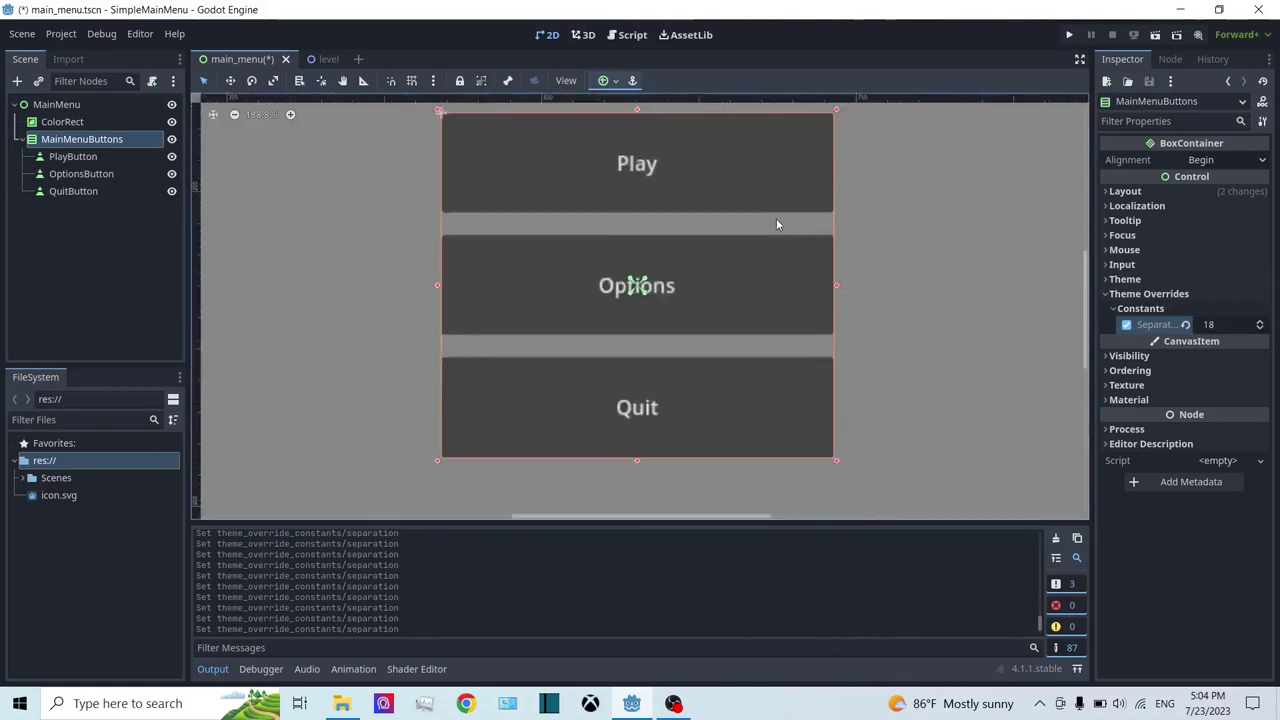
scroll(776, 224, down, 4)
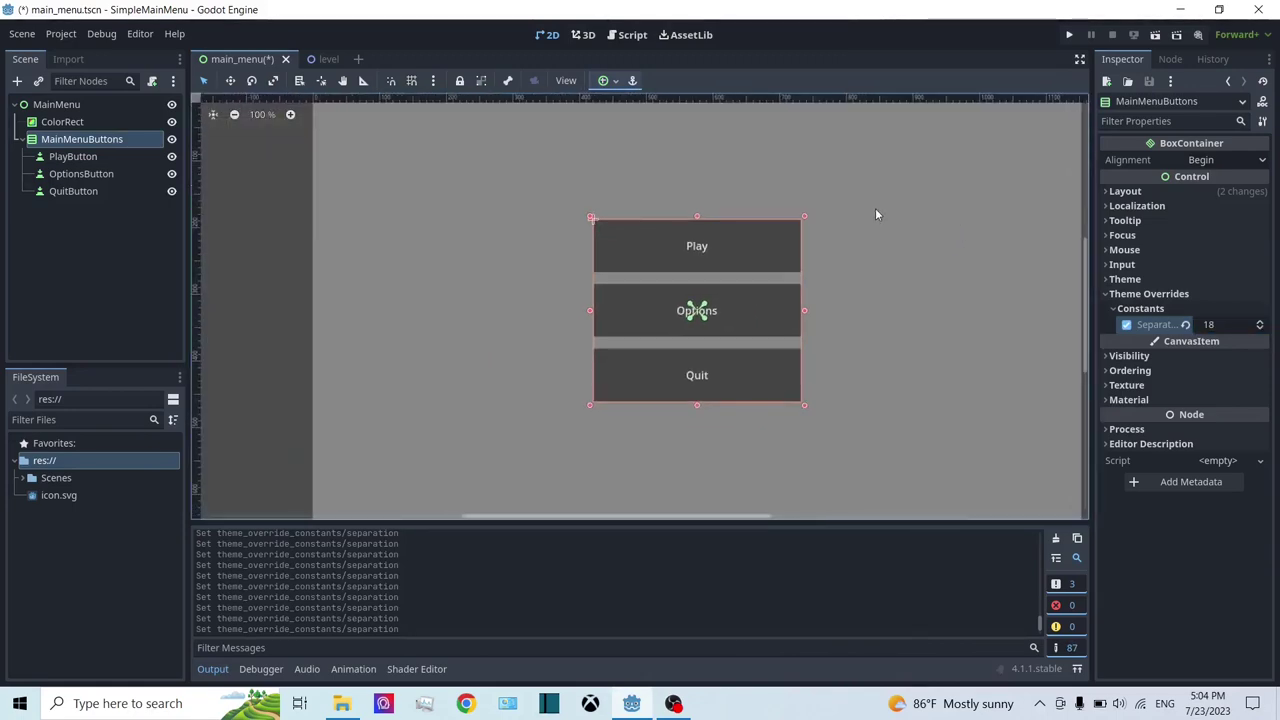
Step: Select PlayButton and expand its Theme Overrides font size settings
click(73, 156)
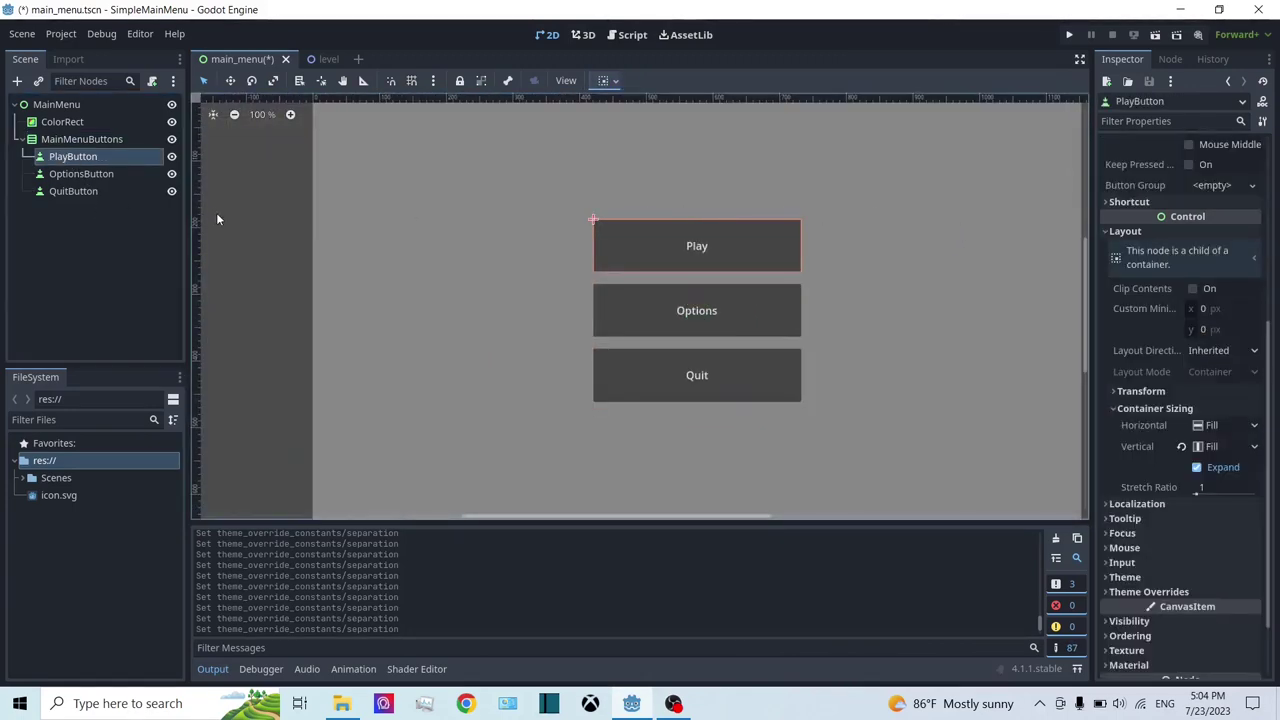
scroll(703, 320, up, 1)
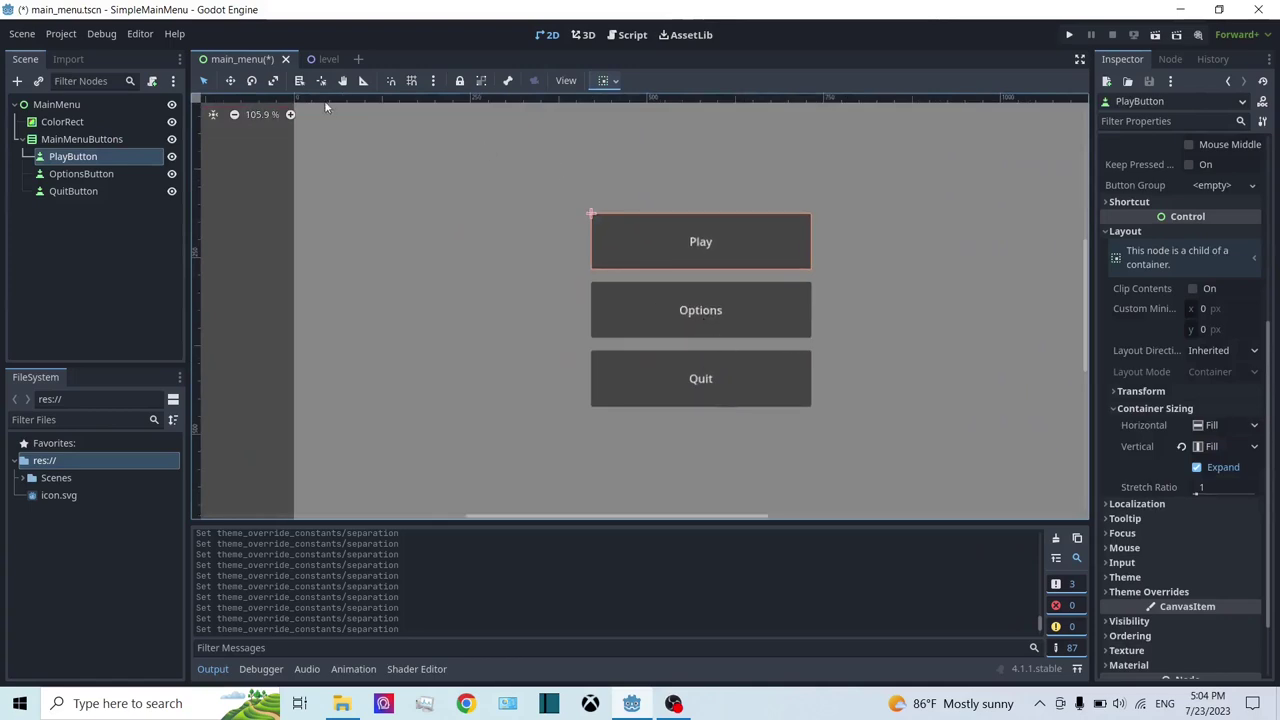
scroll(669, 296, down, 3)
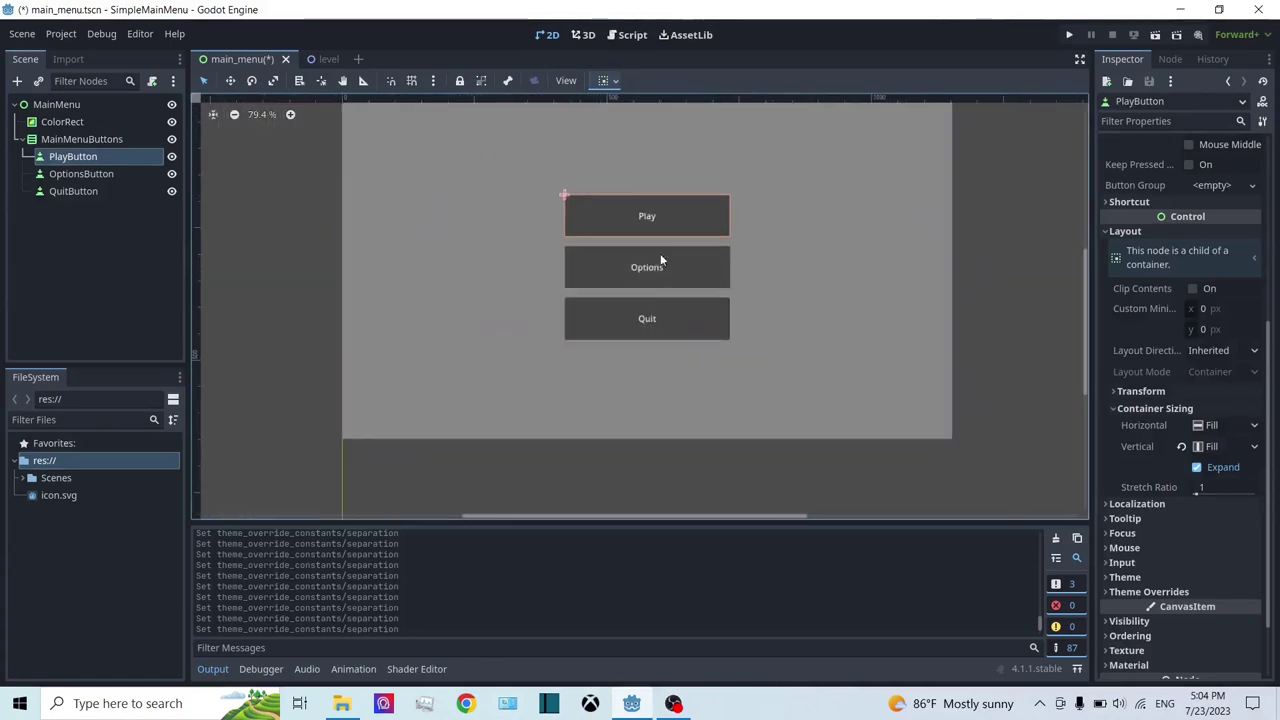
scroll(640, 290, up, 4)
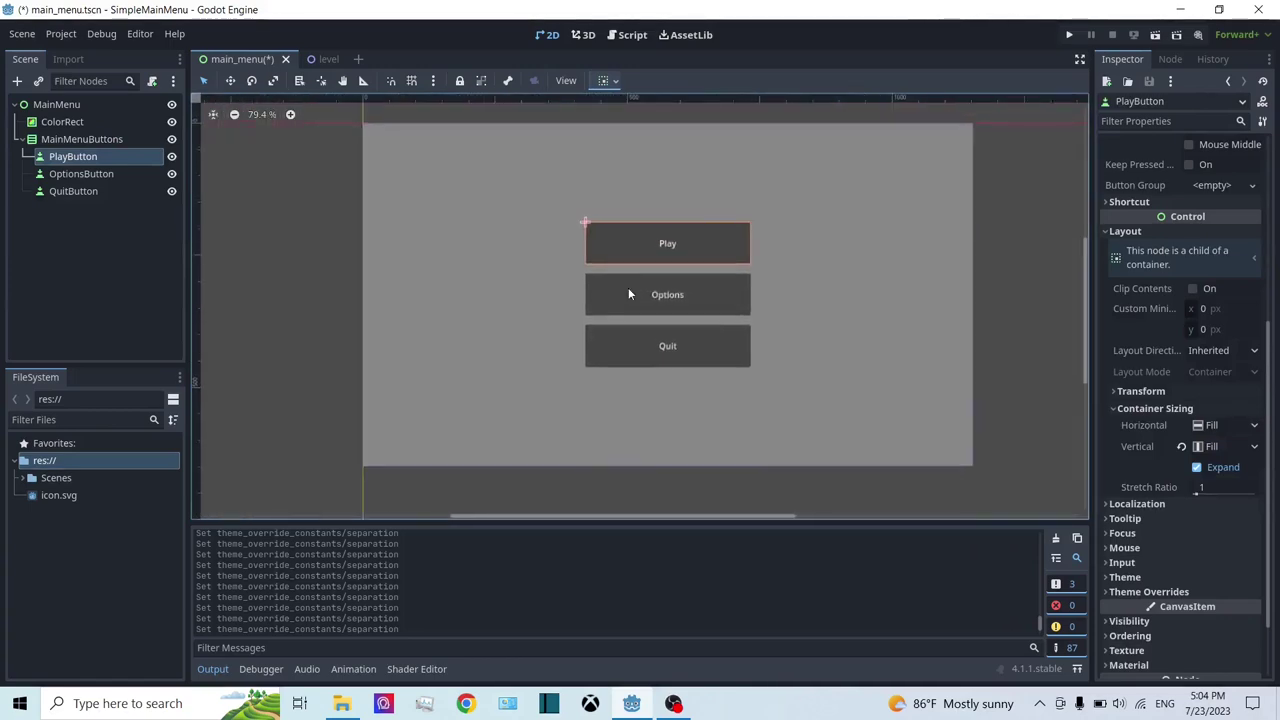
scroll(629, 290, down, 3)
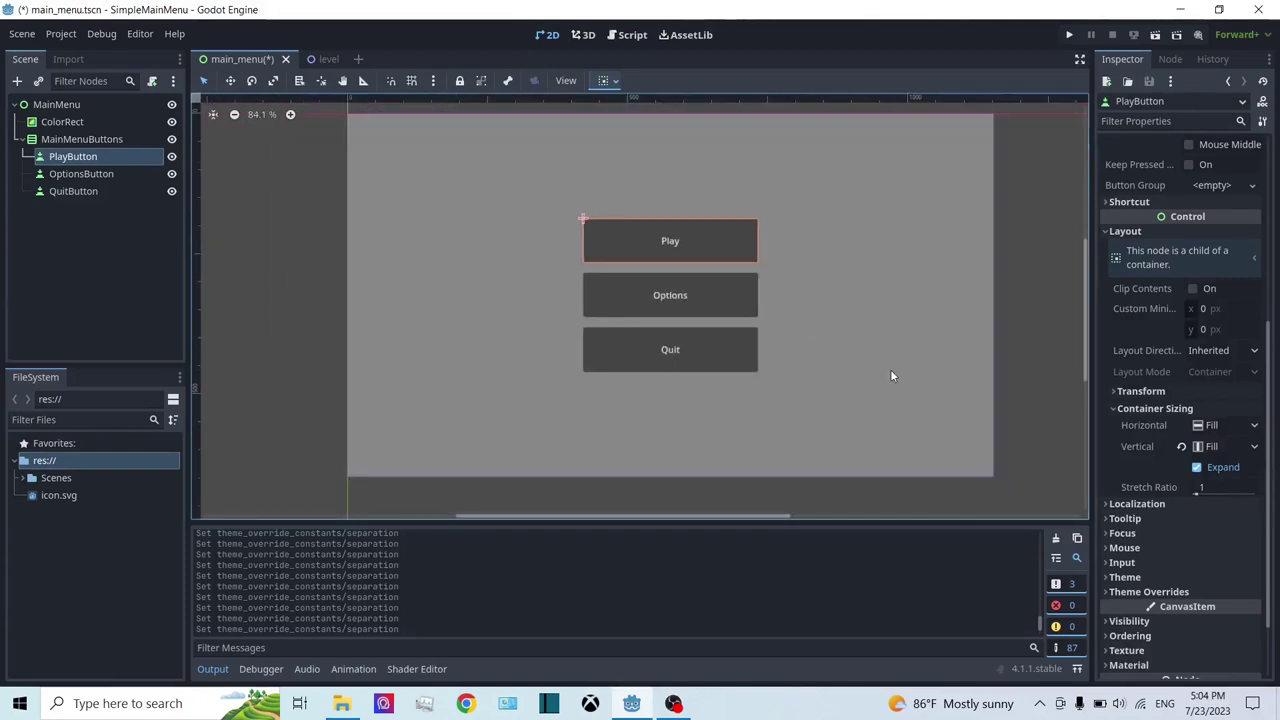
scroll(1150, 340, down, 2)
scroll(625, 210, up, 2)
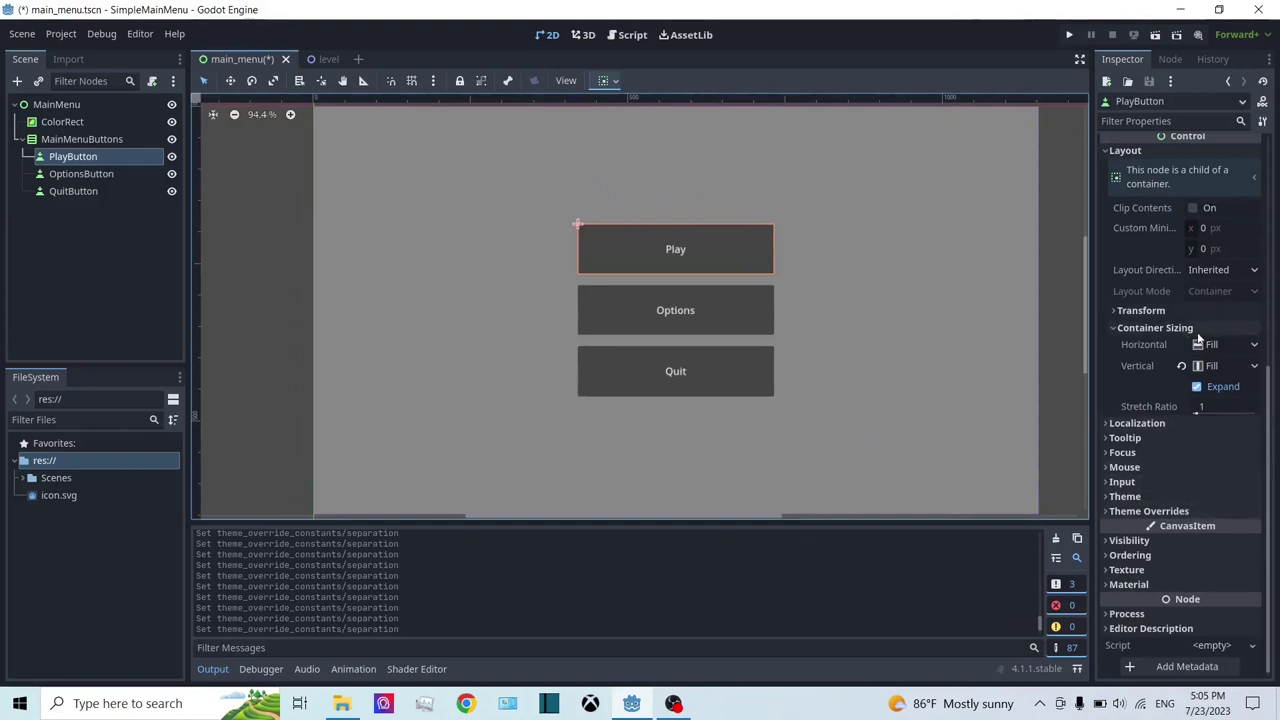
click(1171, 512)
click(1164, 576)
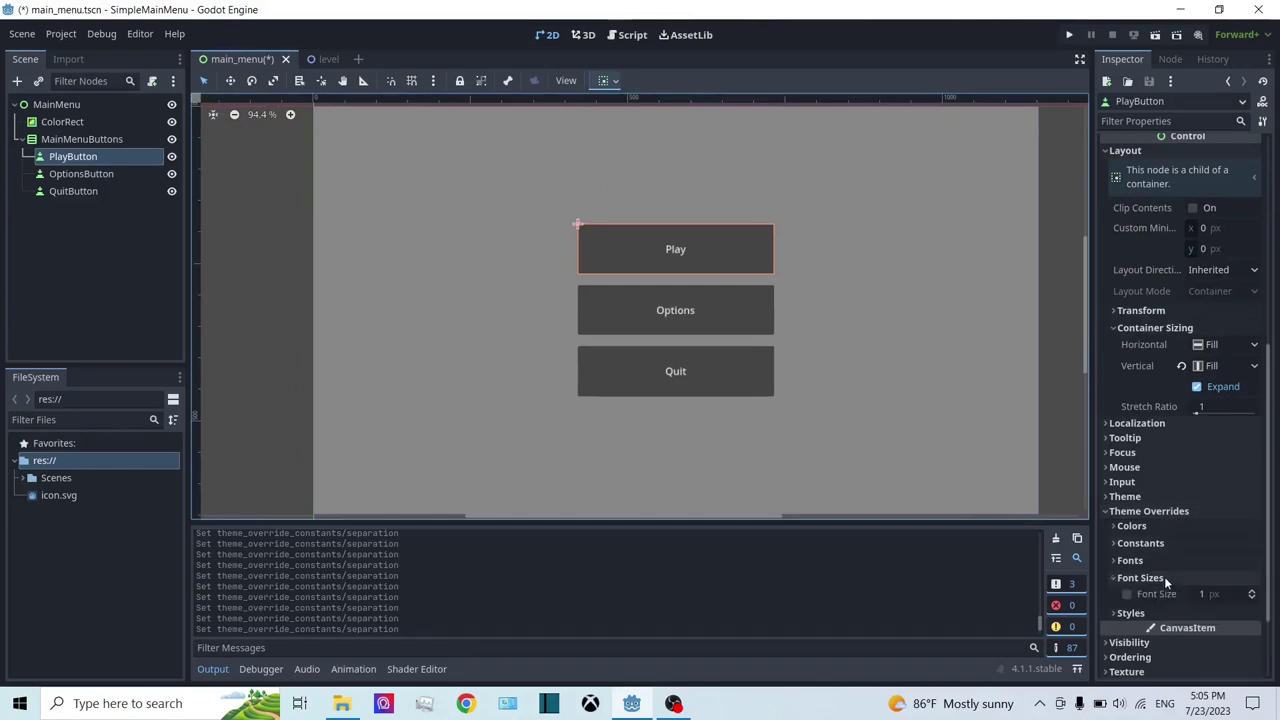
scroll(1166, 560, down, 2)
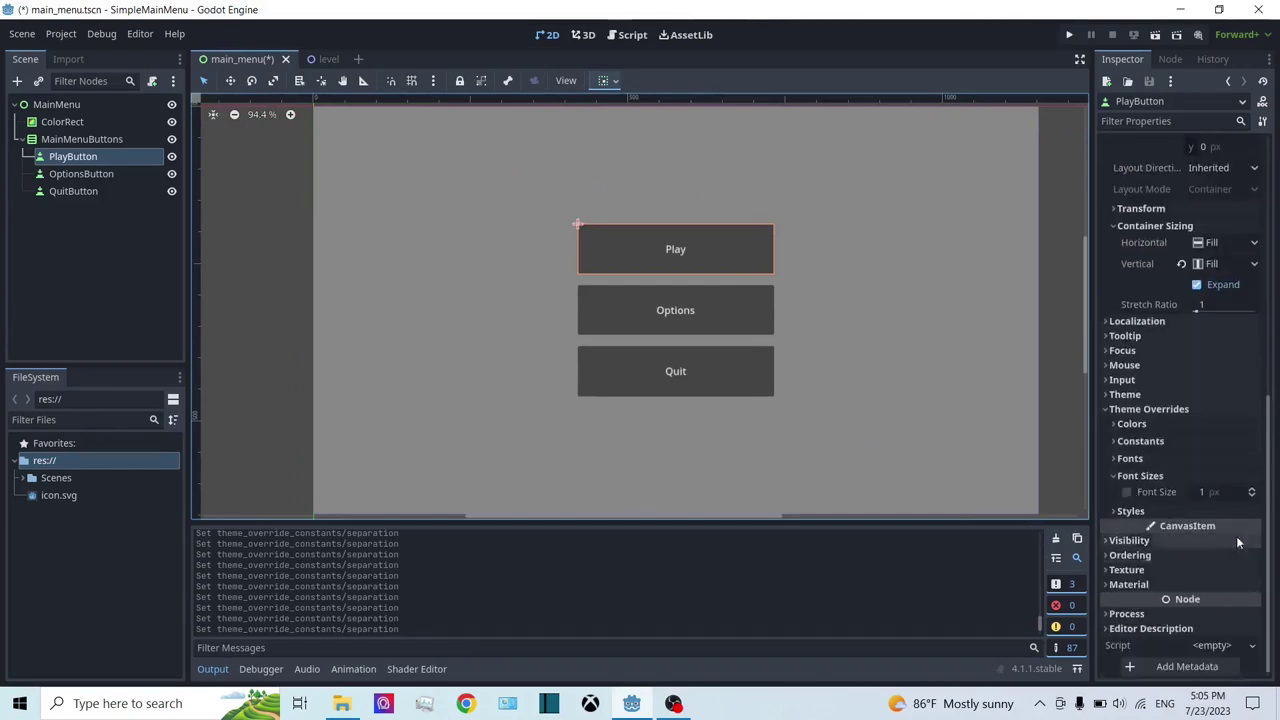
Step: Enable the Play button's Font Size override and set it to 30
click(1127, 492)
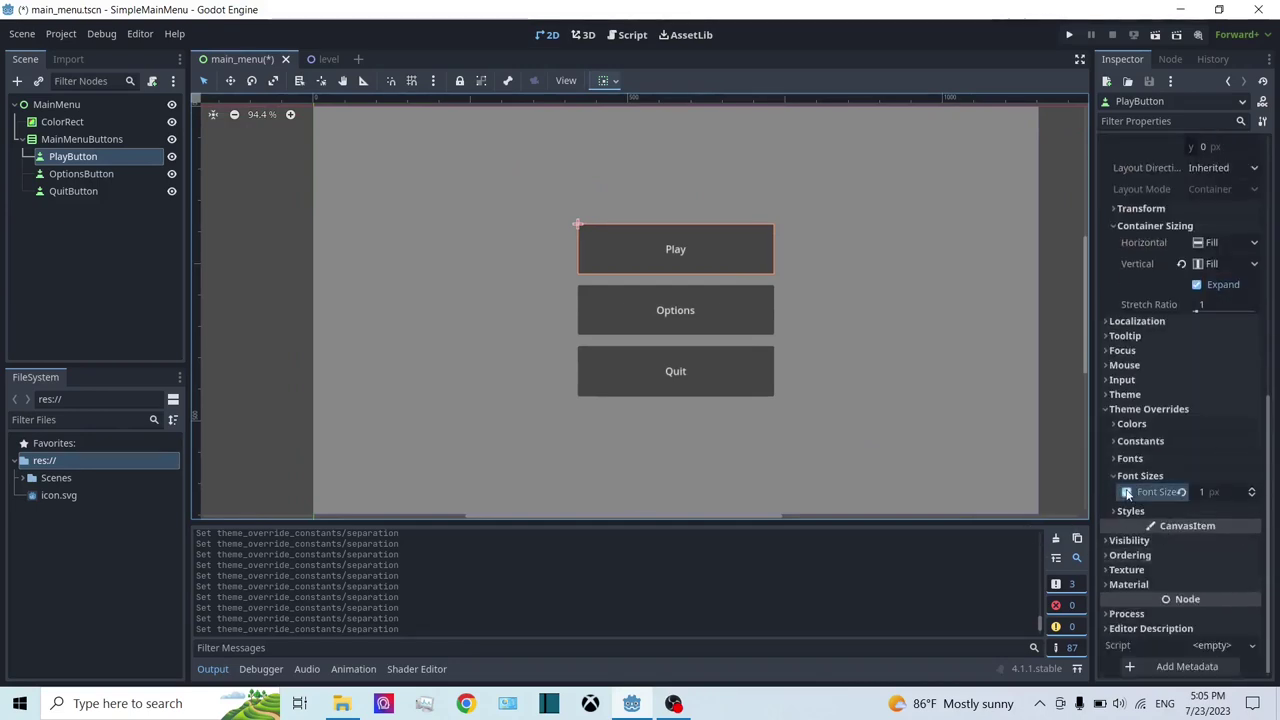
click(1253, 490)
click(1253, 489)
click(1253, 489)
click(1253, 489)
click(1253, 489)
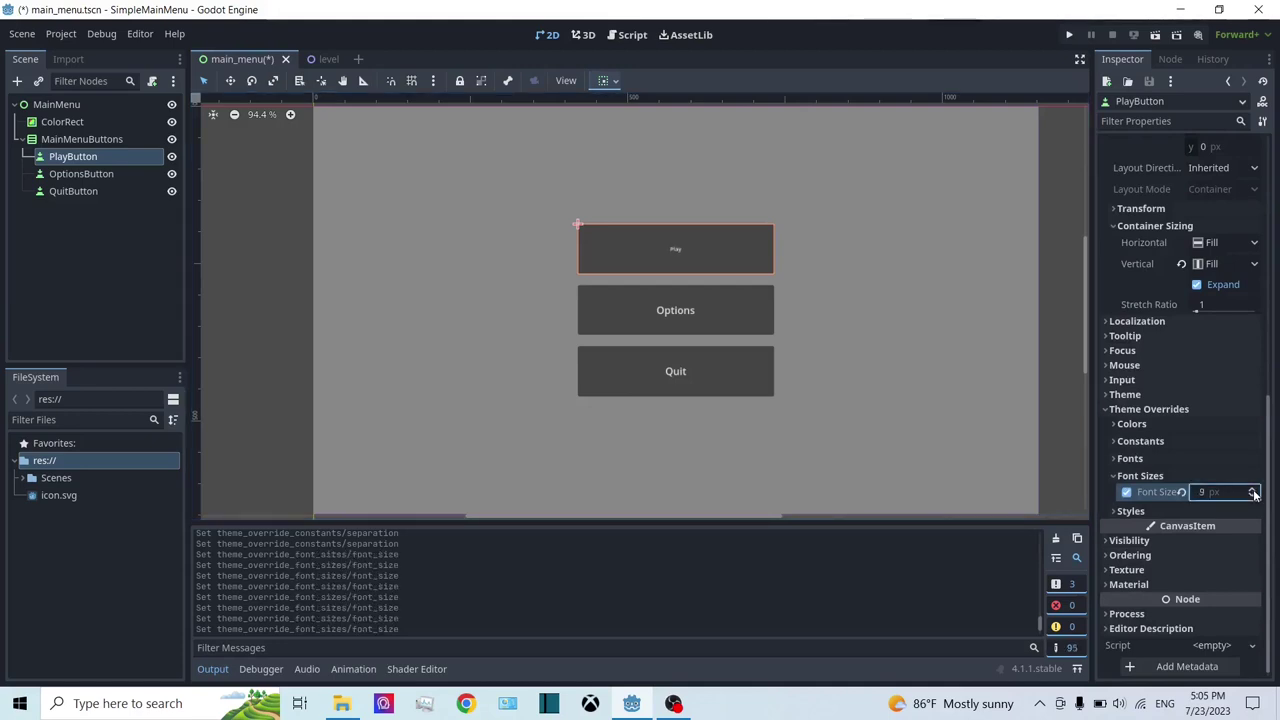
click(1253, 489)
click(1253, 489)
click(1252, 489)
click(1252, 489)
click(1236, 492)
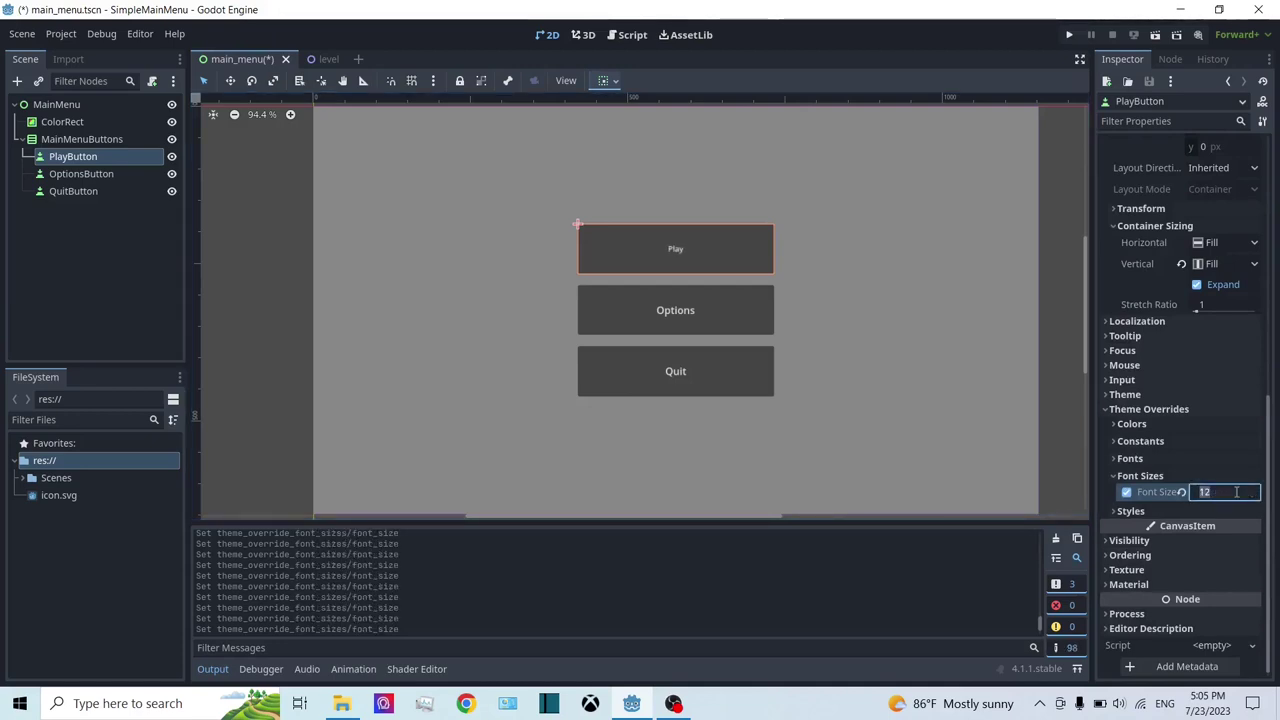
text(30)
key(Return)
right_click(1210, 486)
click(1192, 501)
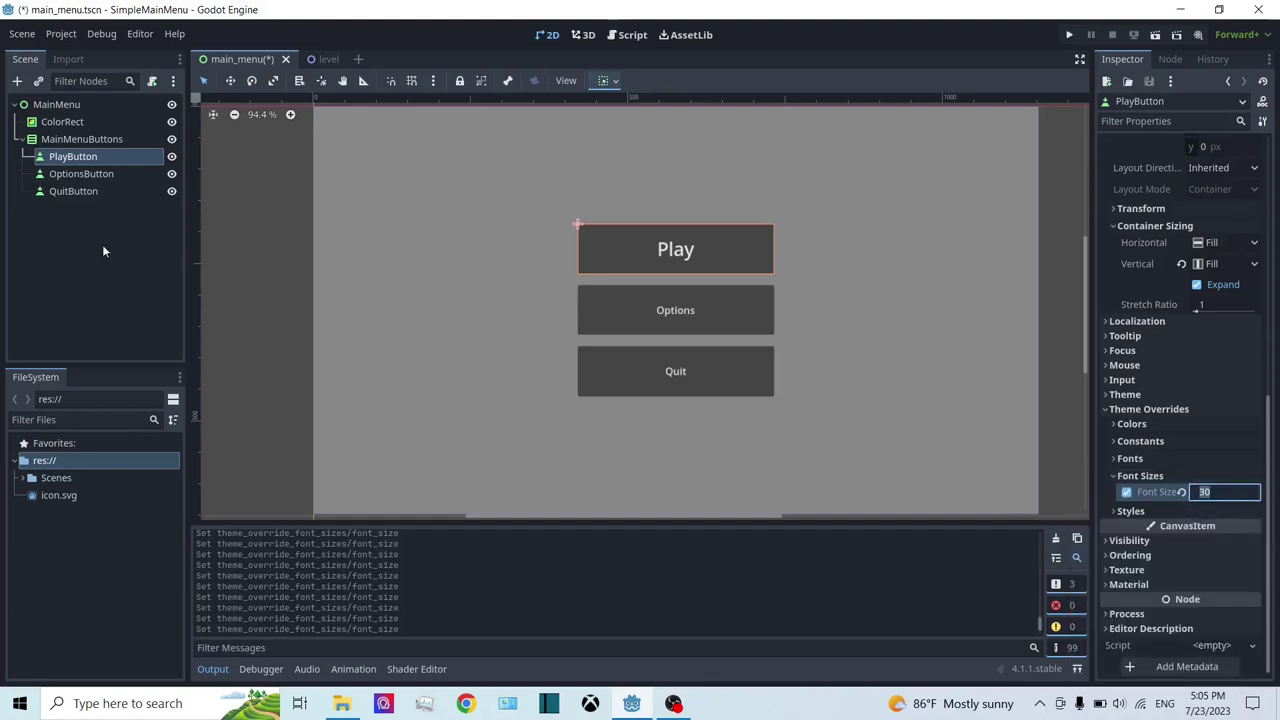
Step: Give OptionsButton a Font Size override of 30
click(89, 174)
scroll(1243, 491, down, 3)
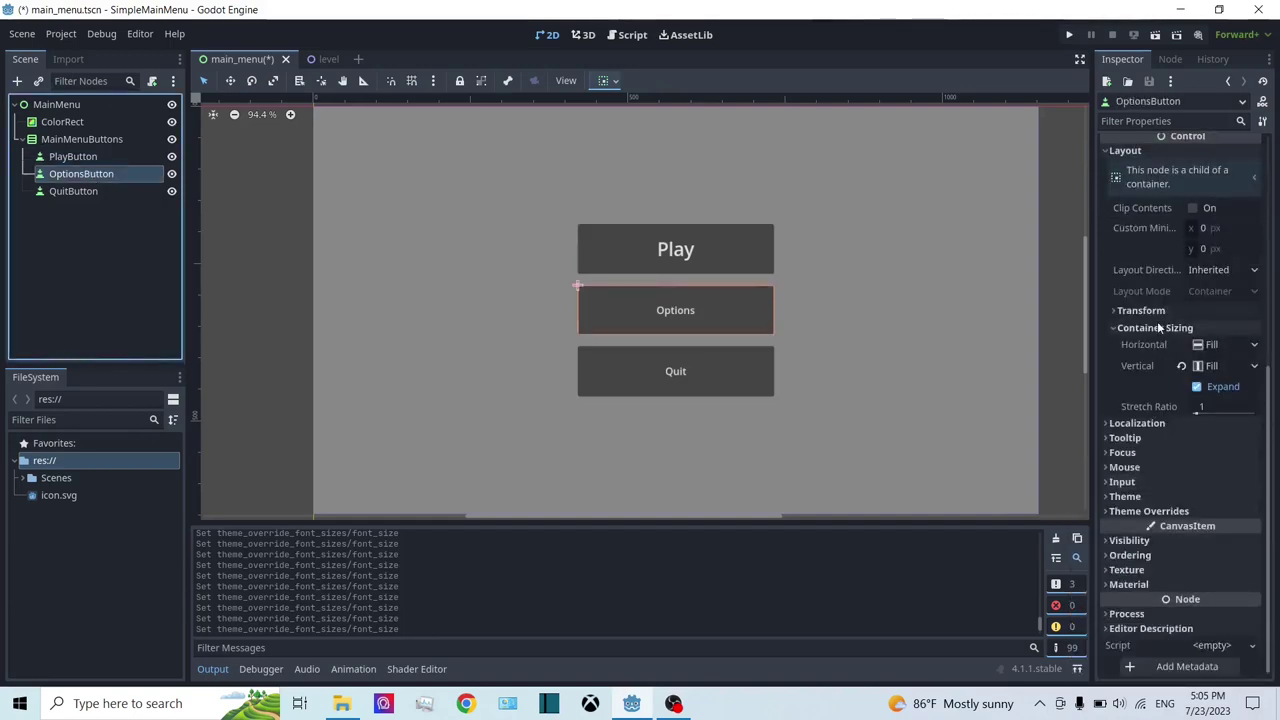
scroll(1165, 495, up, 3)
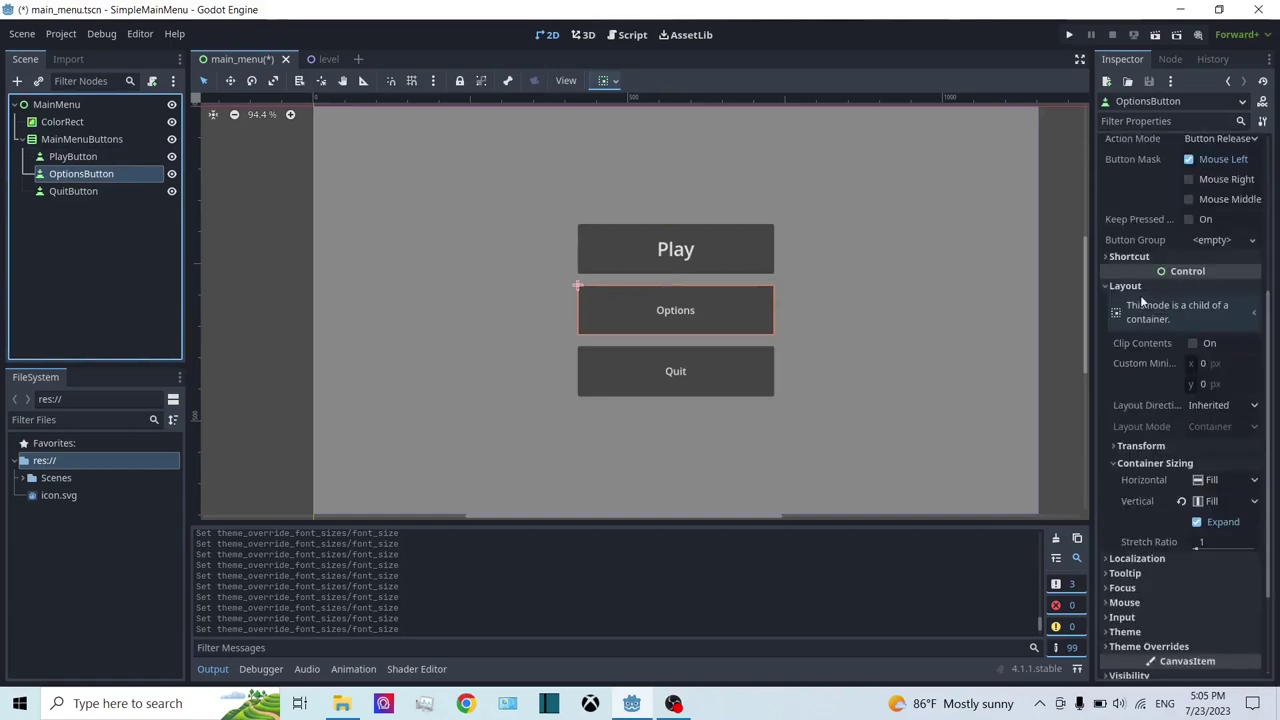
scroll(1222, 268, down, 3)
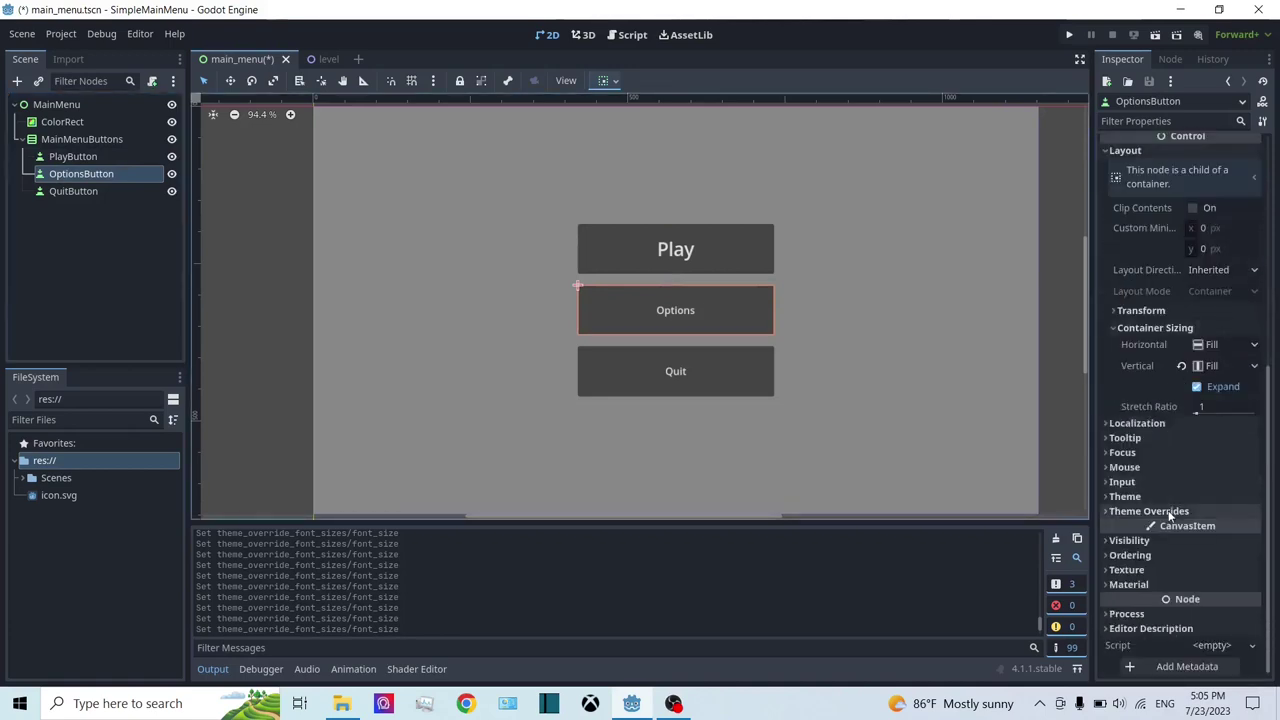
scroll(1147, 280, up, 6)
scroll(1147, 290, down, 6)
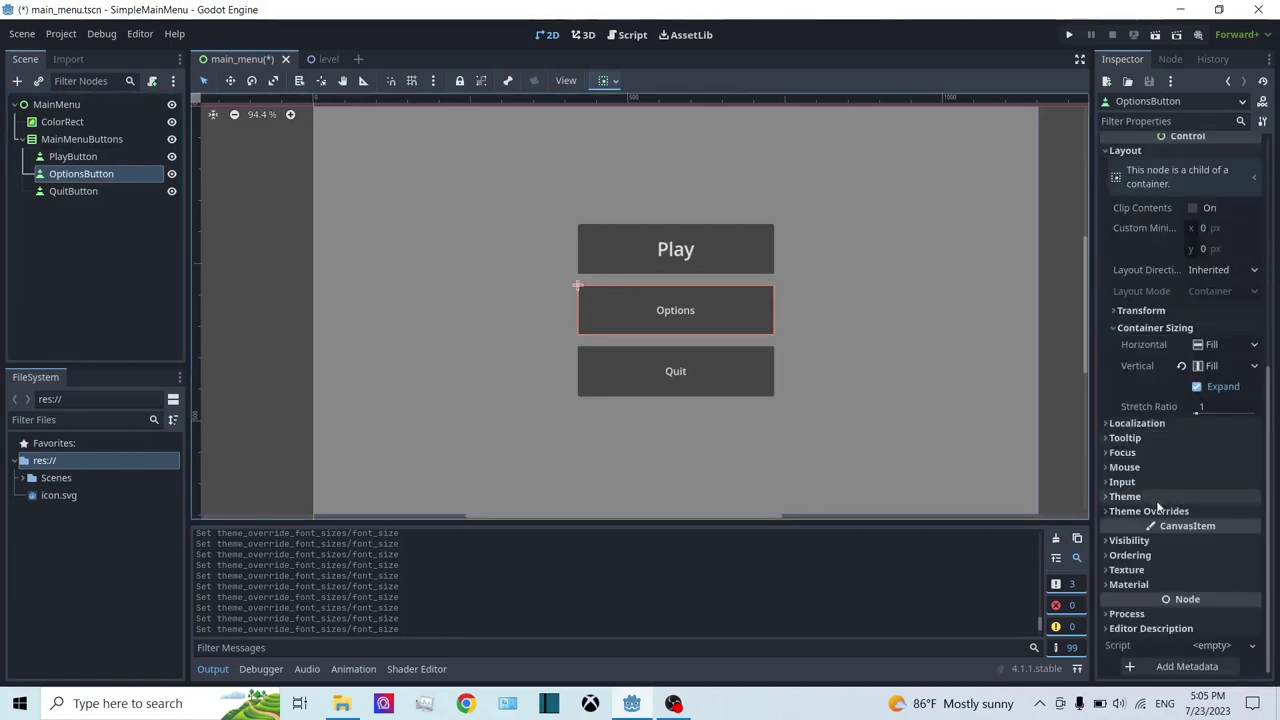
click(1160, 511)
click(1140, 577)
scroll(1135, 578, down, 2)
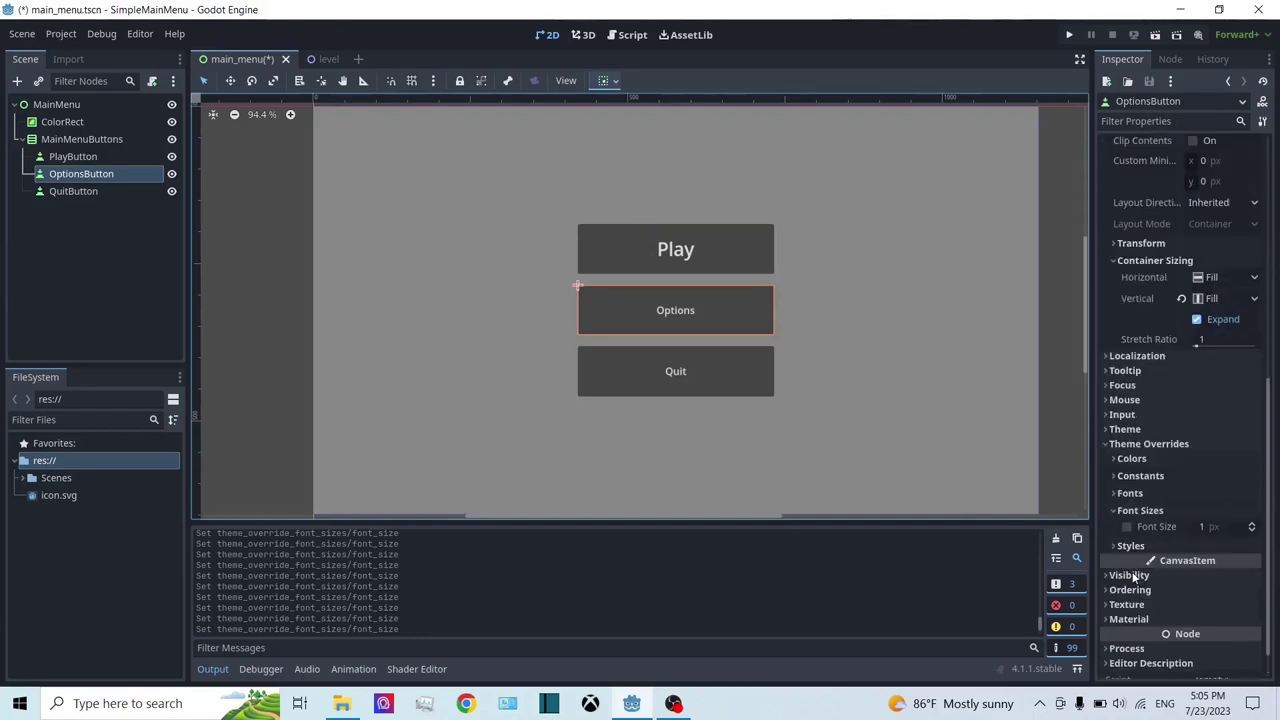
click(1127, 527)
click(1225, 526)
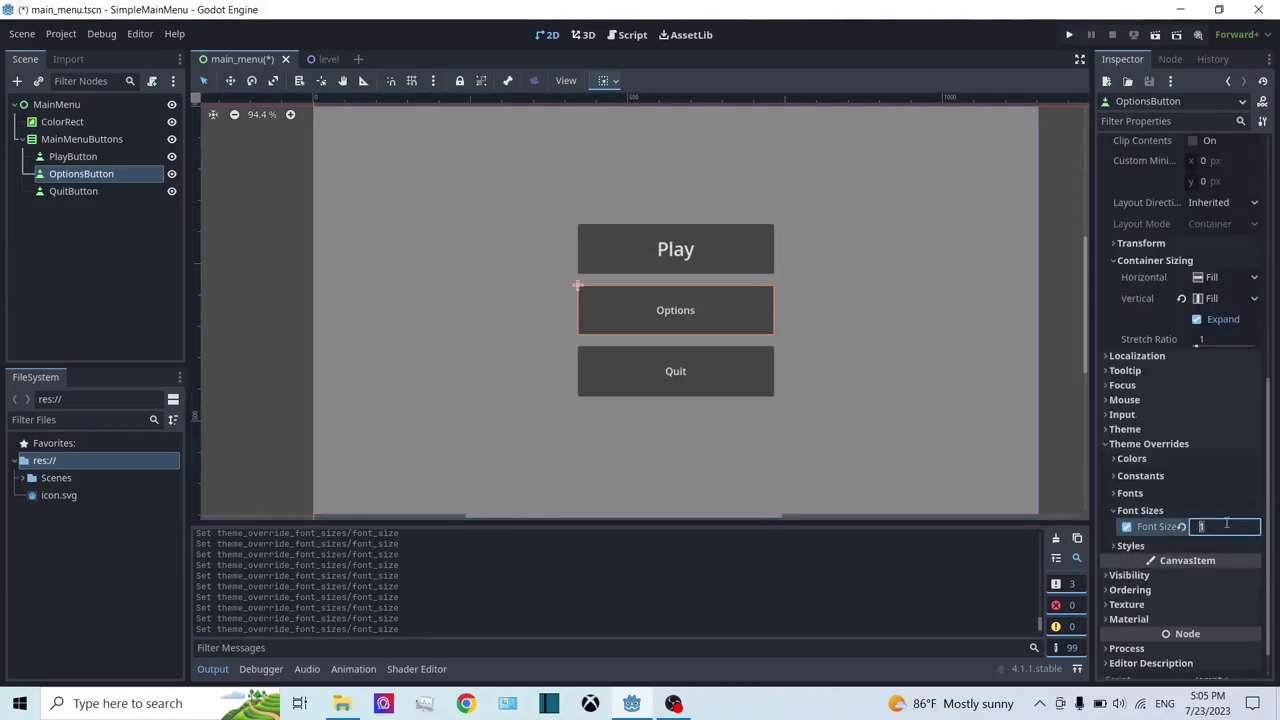
key(Return)
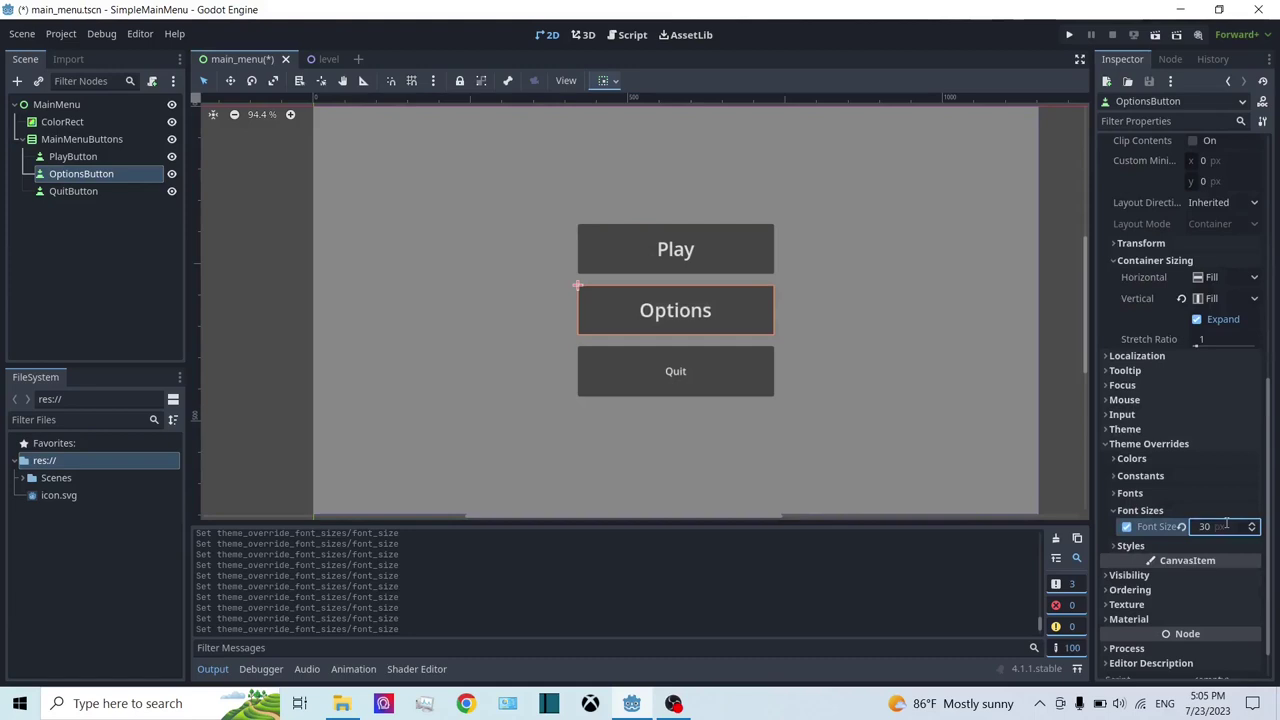
Step: Give QuitButton a Font Size override of 30 as well
click(112, 191)
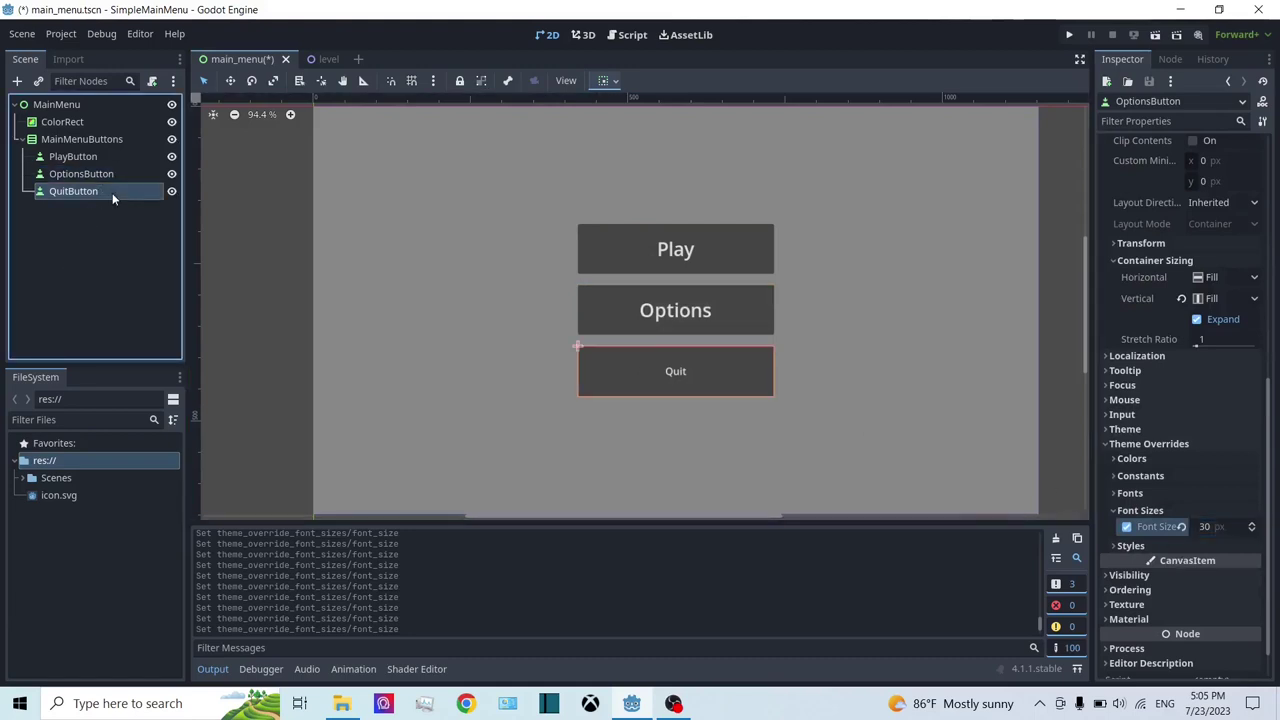
scroll(1141, 524, down, 3)
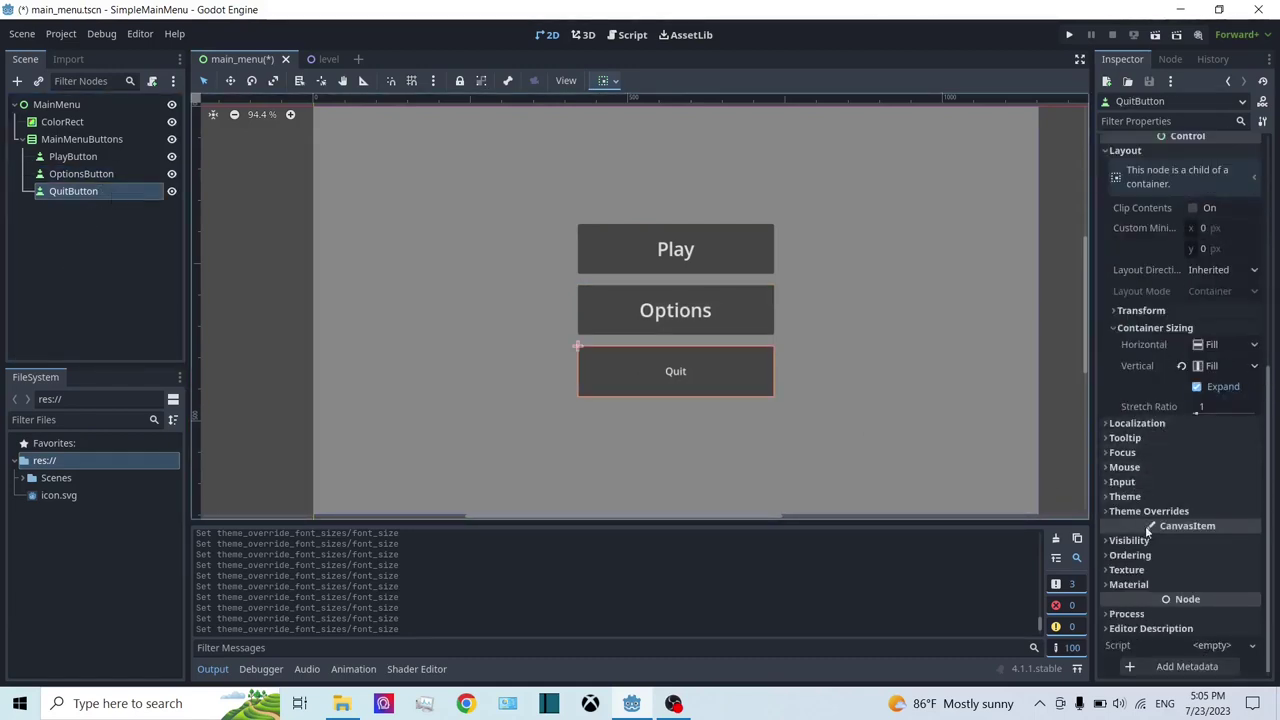
scroll(1140, 506, up, 5)
scroll(1182, 422, down, 5)
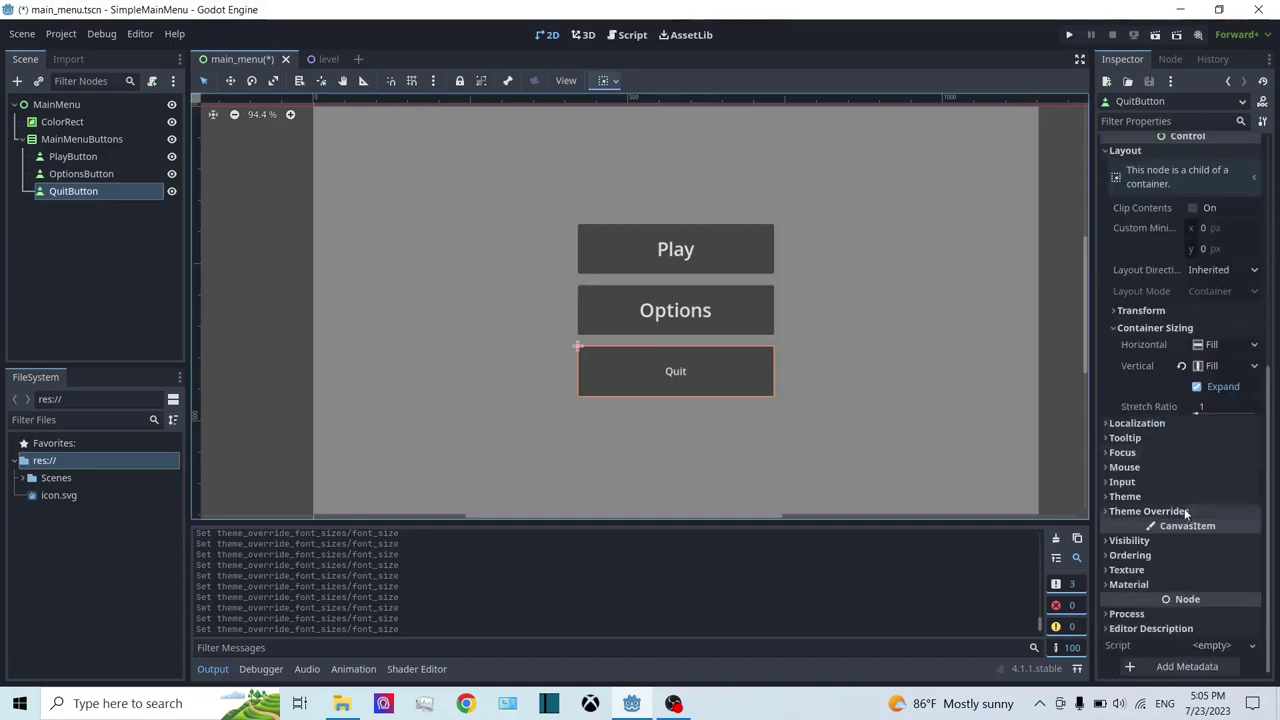
click(1150, 512)
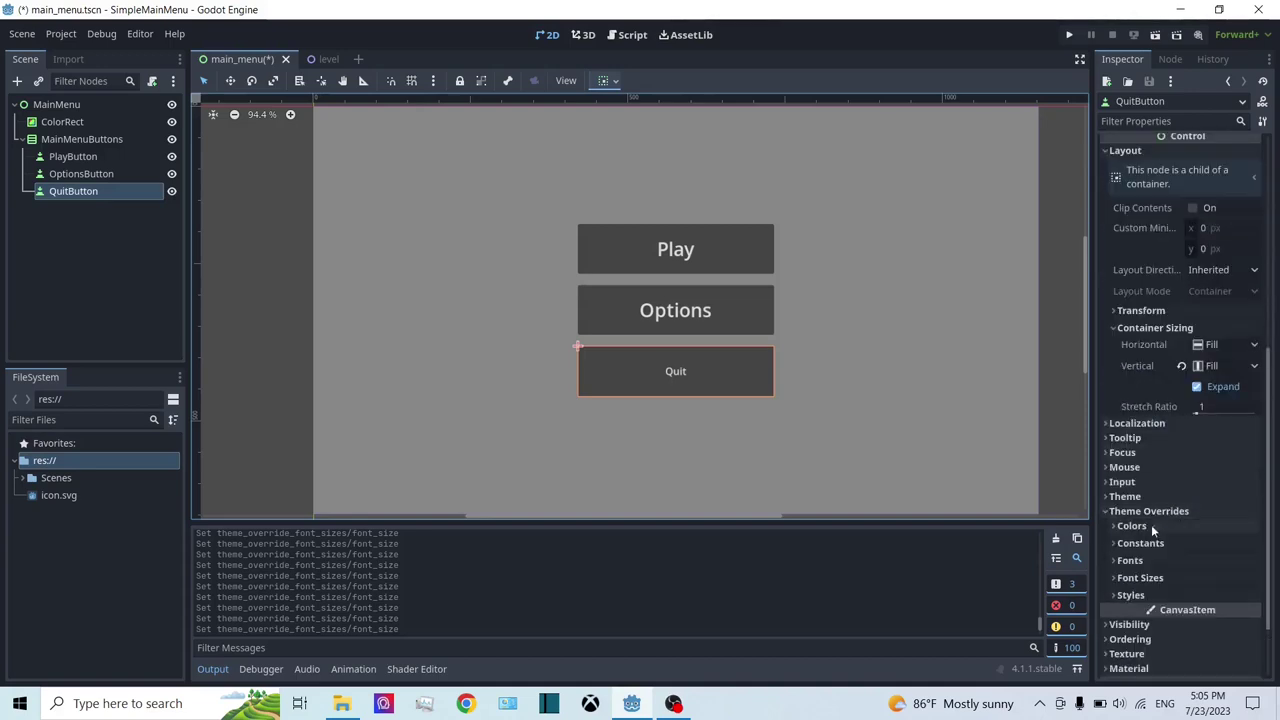
click(1142, 578)
click(1128, 594)
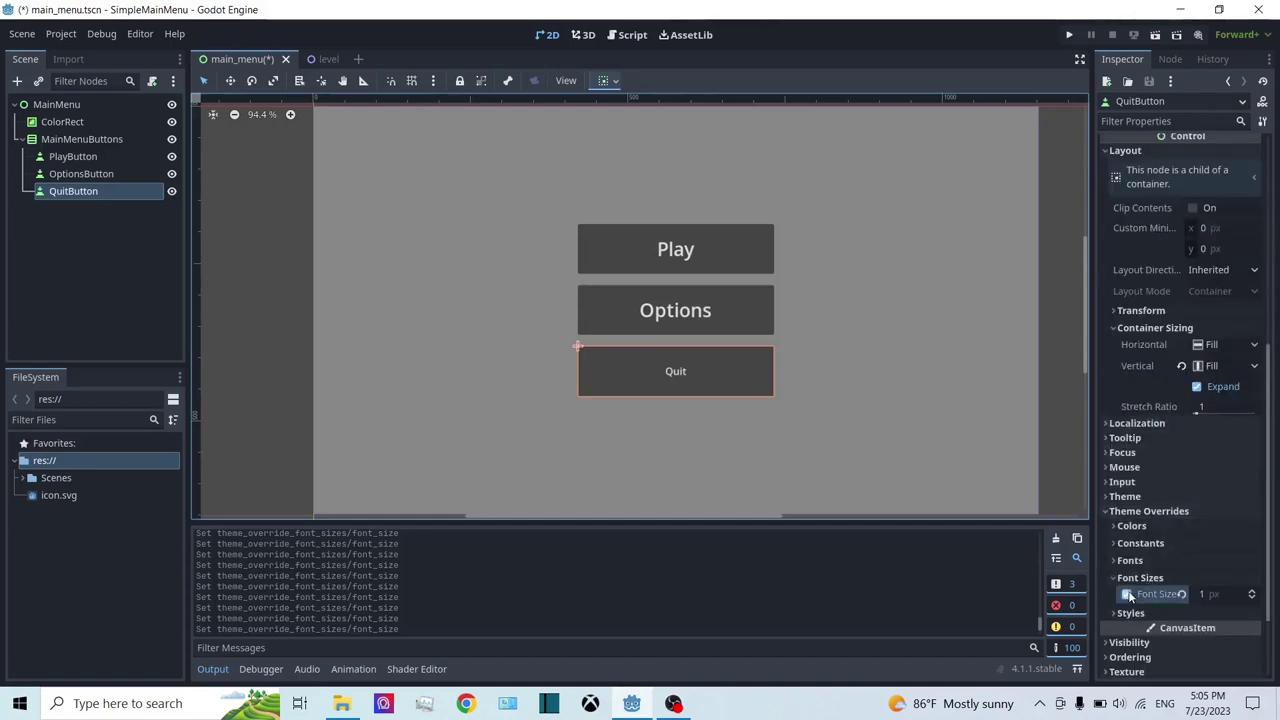
click(1217, 595)
text(30)
key(Return)
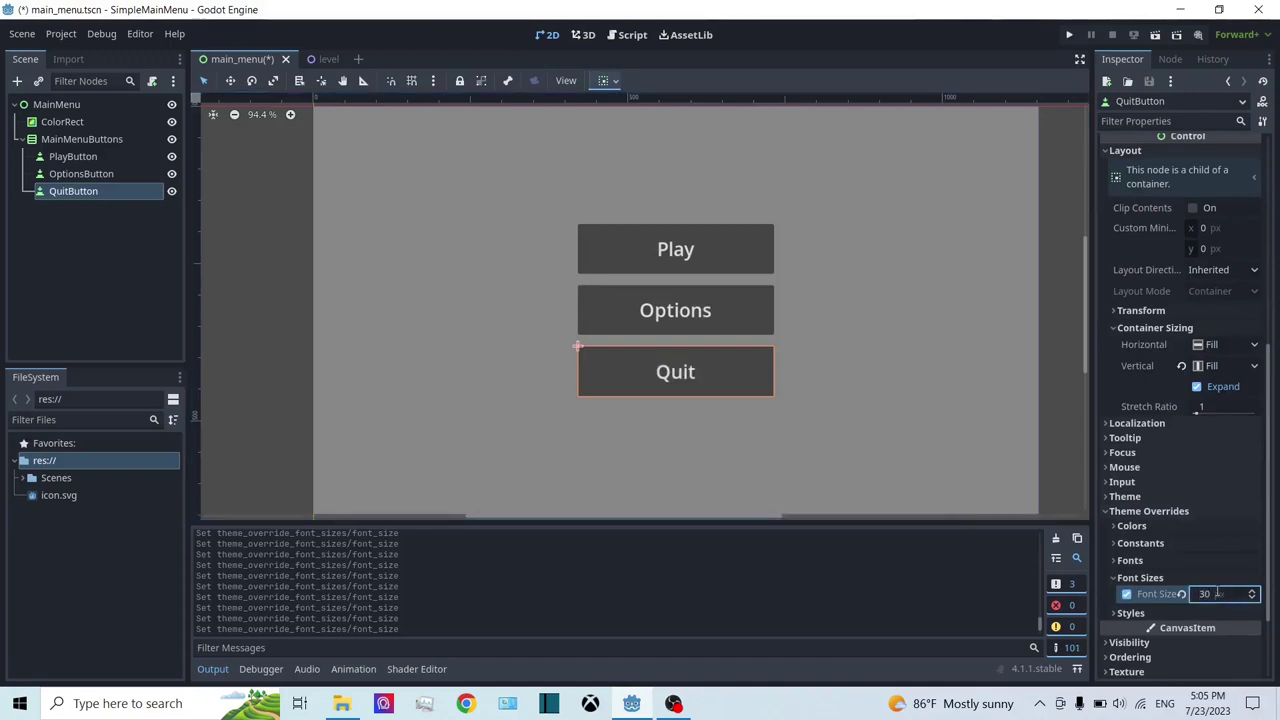
scroll(863, 296, down, 1)
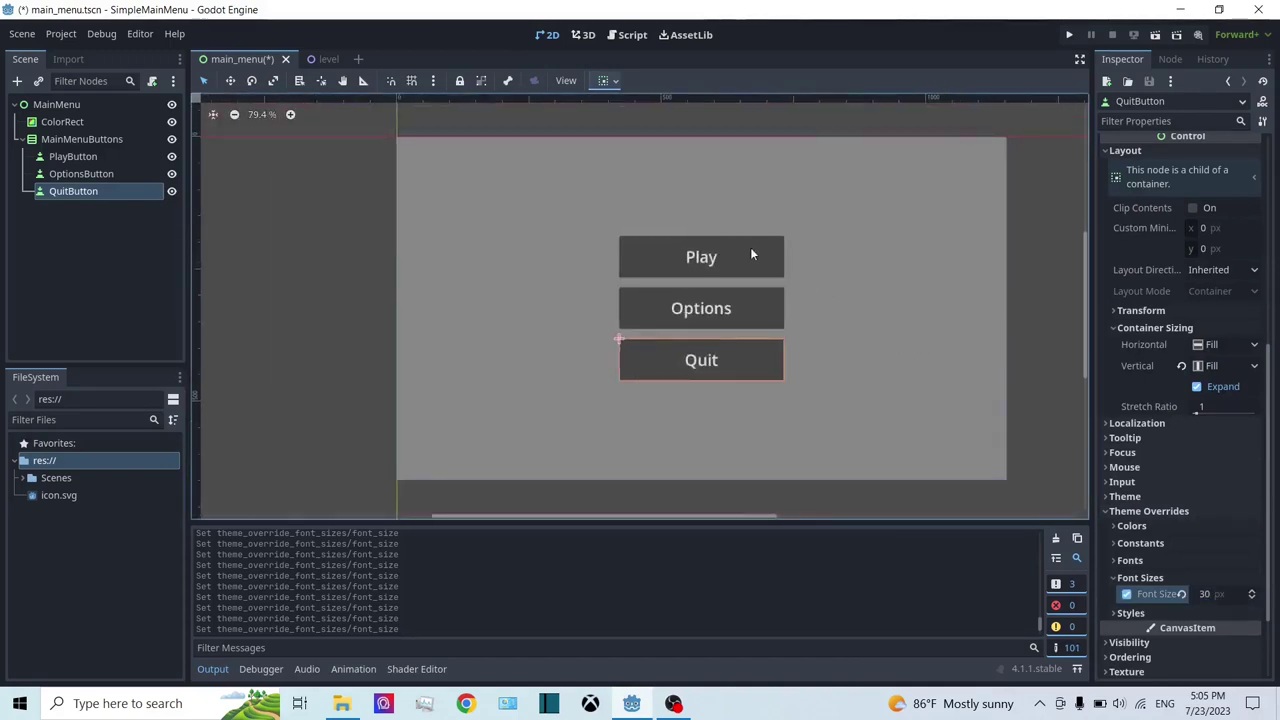
Step: Move the MainMenuButtons column 25 px down to (420, 238) and save main_menu.tscn
middle_drag(707, 249, 758, 188)
click(88, 139)
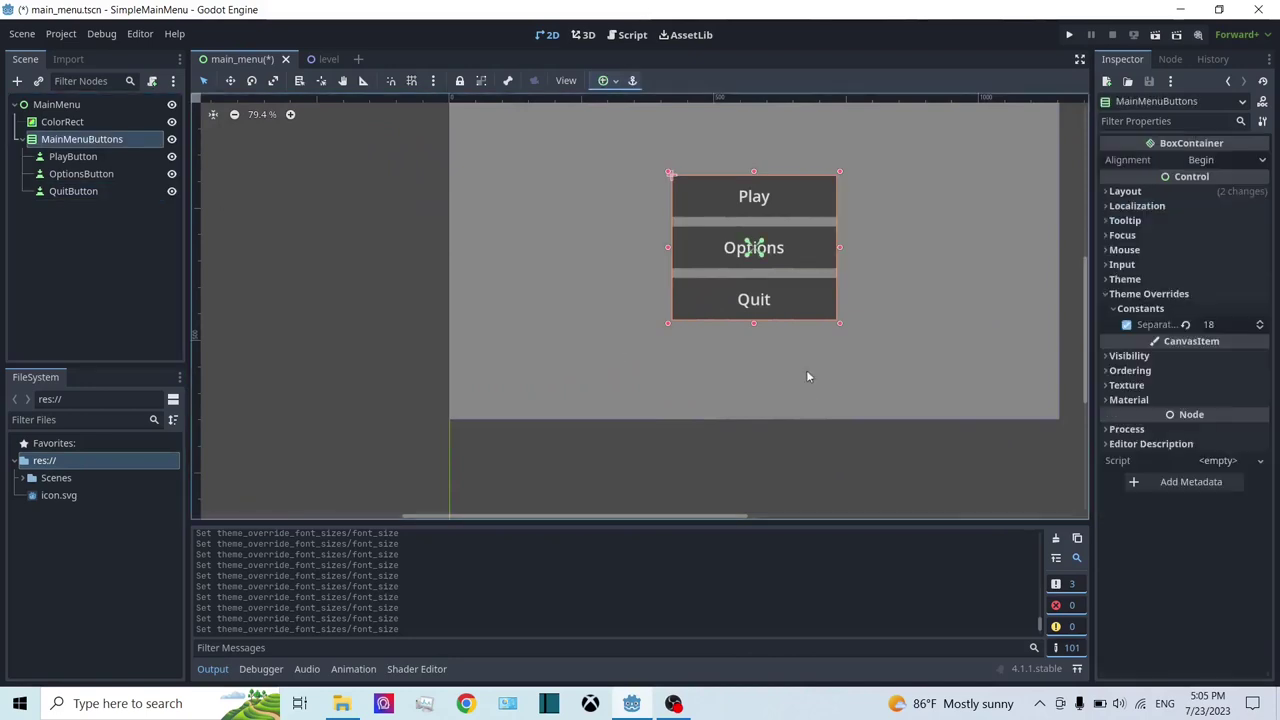
middle_drag(806, 370, 738, 372)
scroll(746, 368, up, 1)
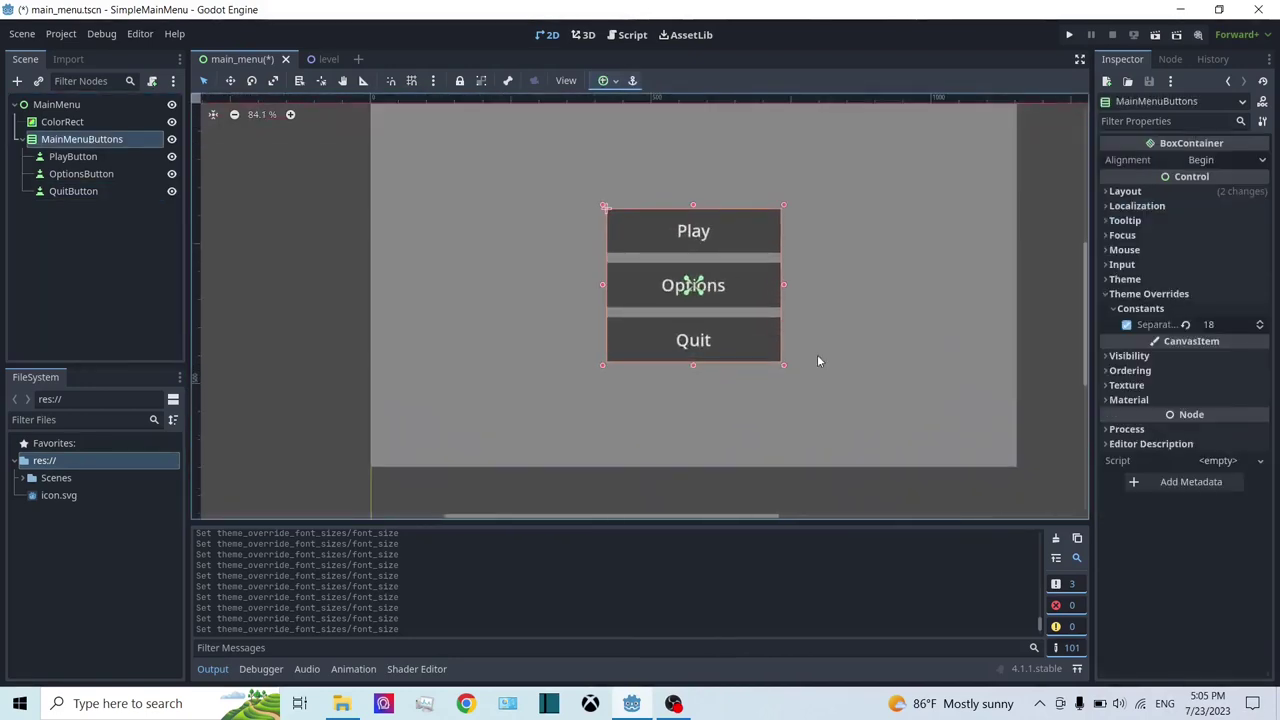
key(w)
drag(752, 285, 748, 320)
key(ctrl+s)
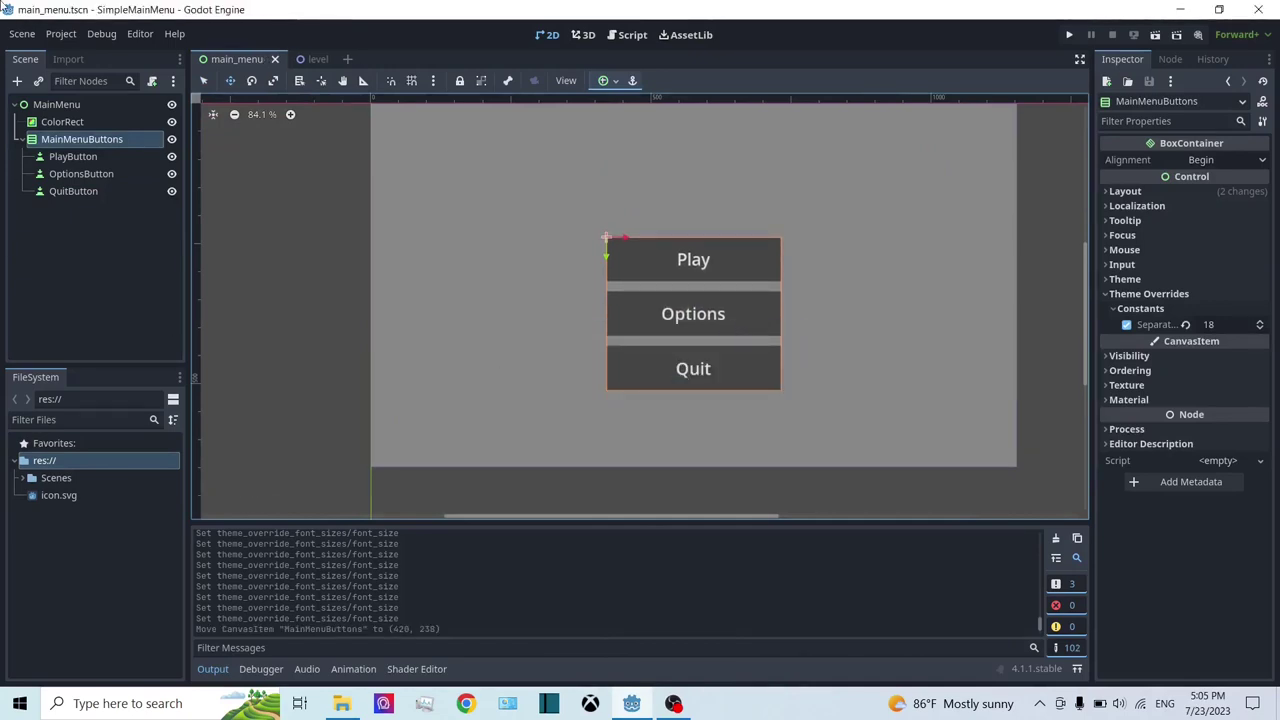
Step: Collapse MainMenuButtons in the Scene tree and start adding a child node to MainMenu
click(20, 141)
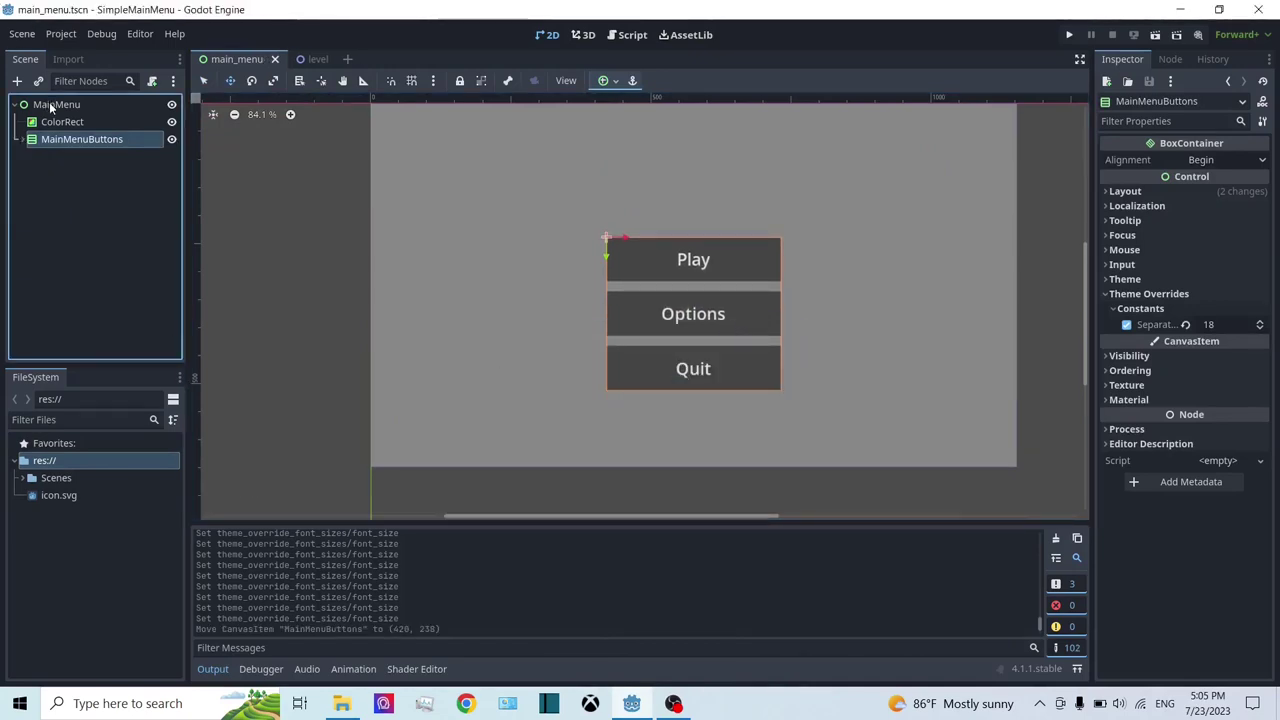
right_click(51, 108)
click(82, 116)
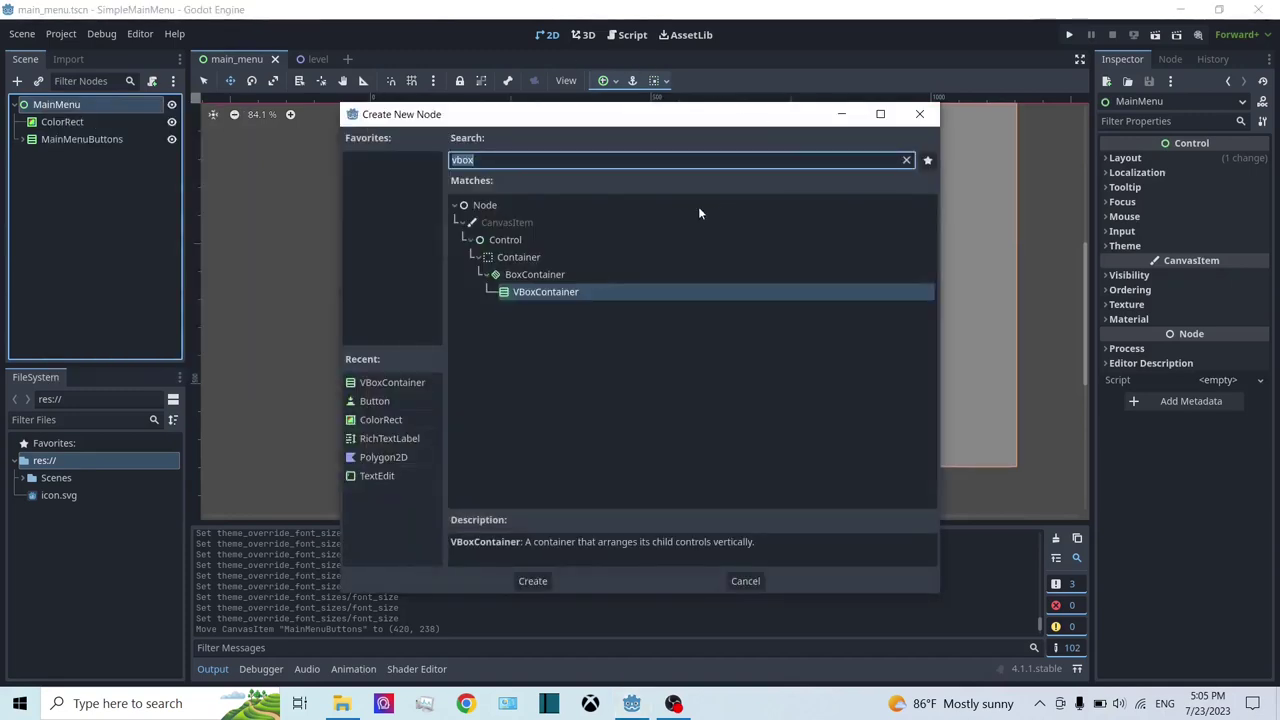
Step: Add a RichTextLabel, anchor it top centre, and size it to a 704 × 96 box
double_click(390, 438)
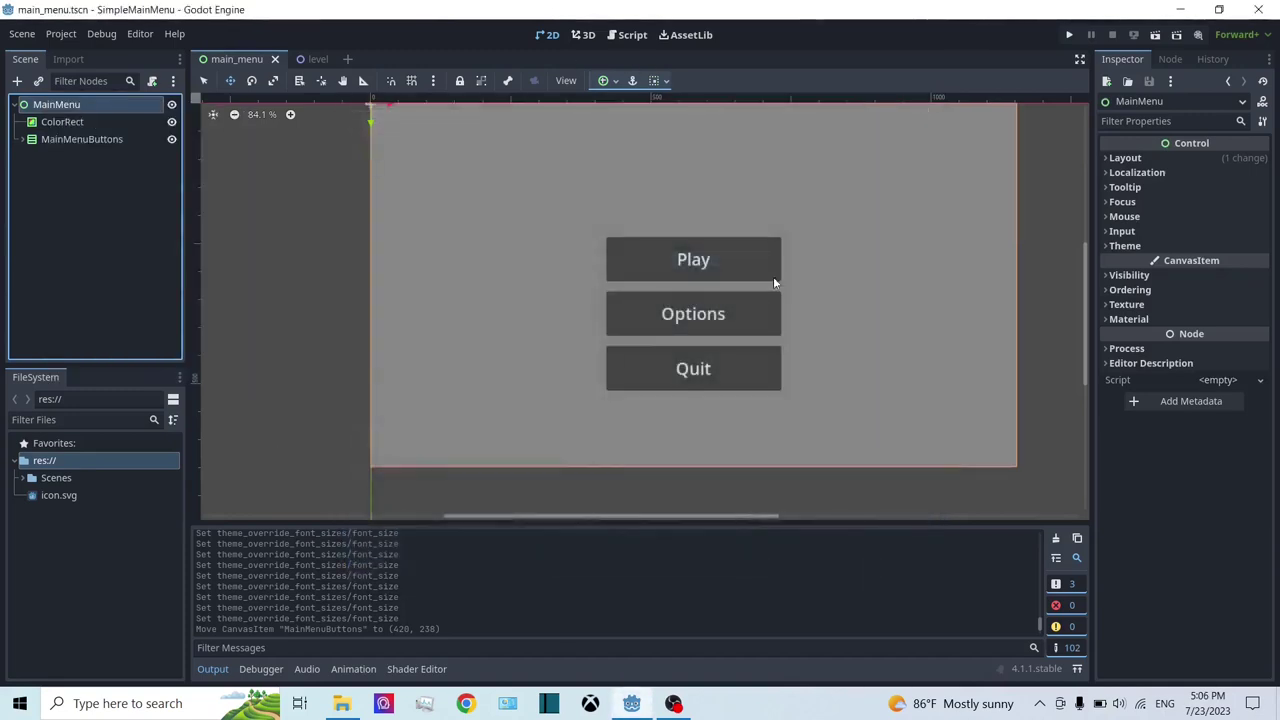
click(601, 84)
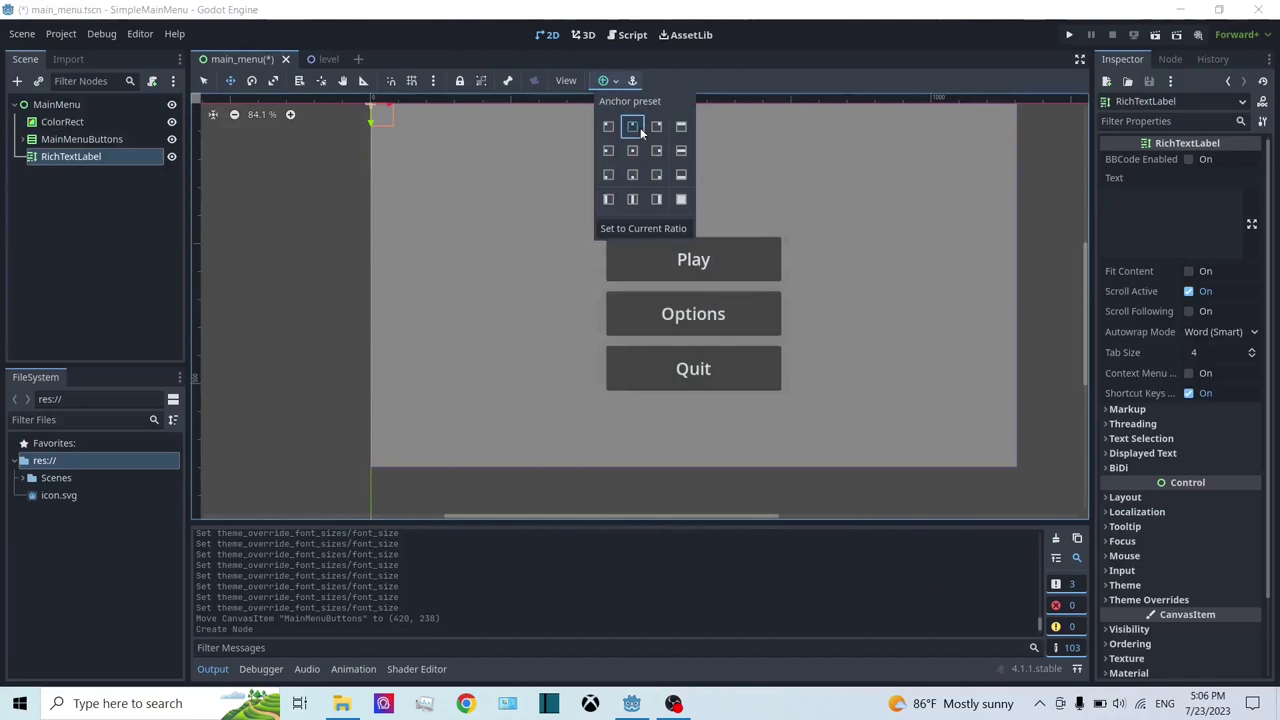
click(632, 126)
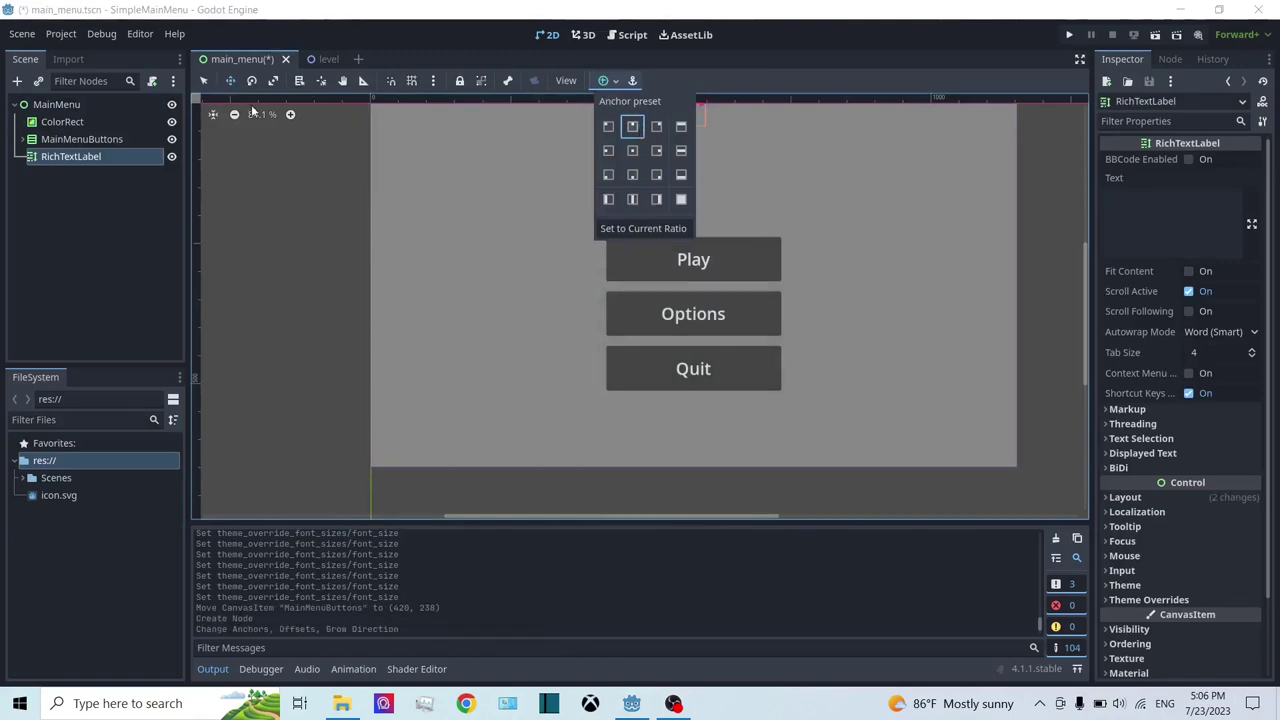
click(683, 78)
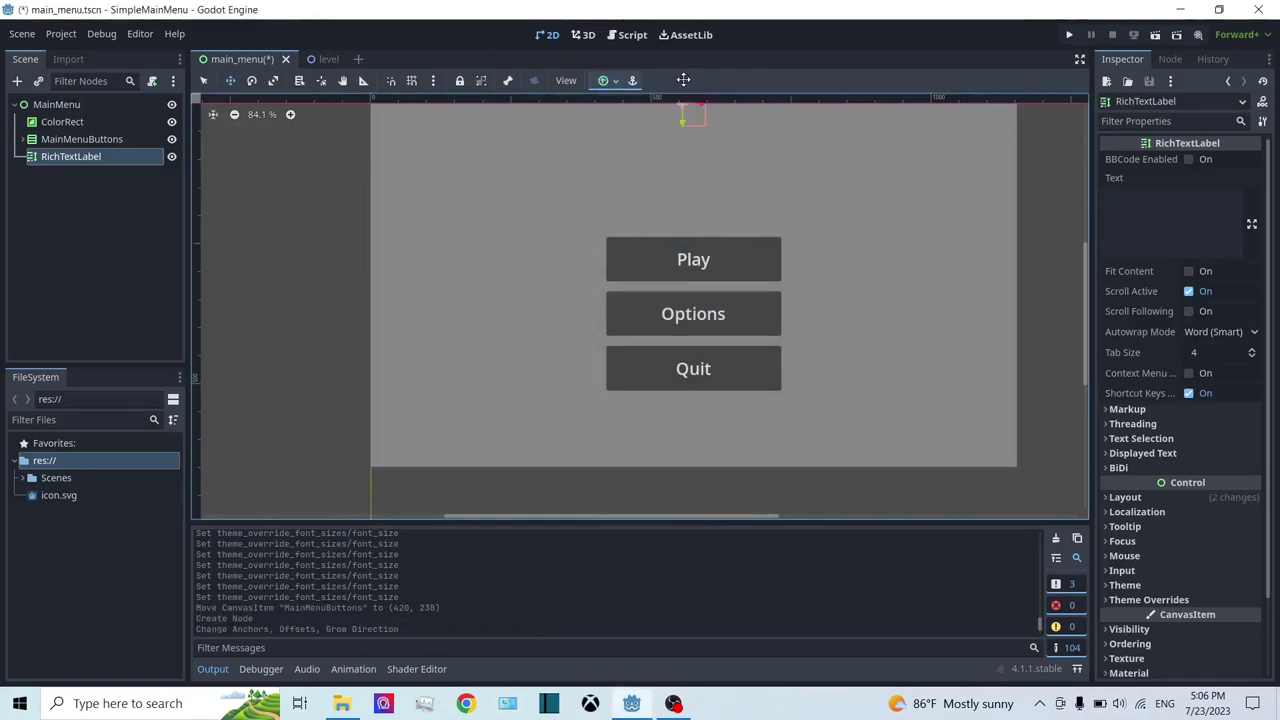
click(205, 82)
drag(709, 128, 894, 194)
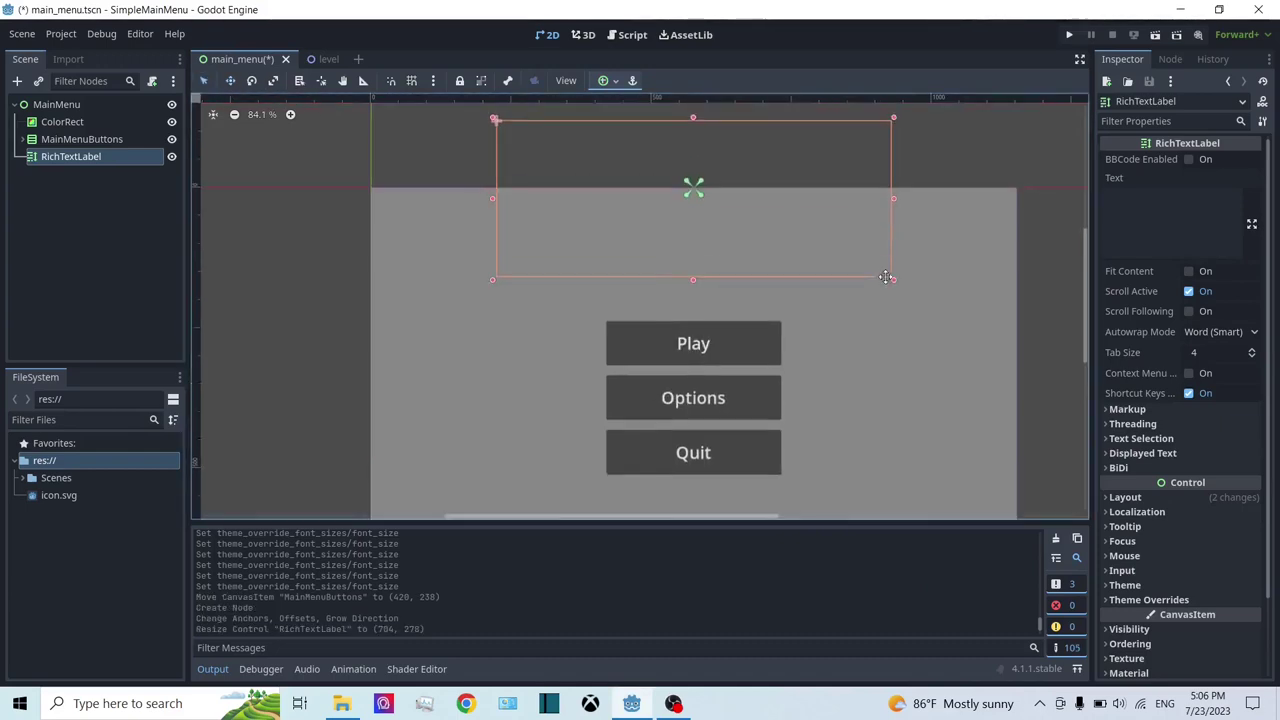
drag(686, 126, 687, 226)
Step: Set the label text to 'Game Logo' with a Normal font size override of 100
click(1220, 223)
text(G)
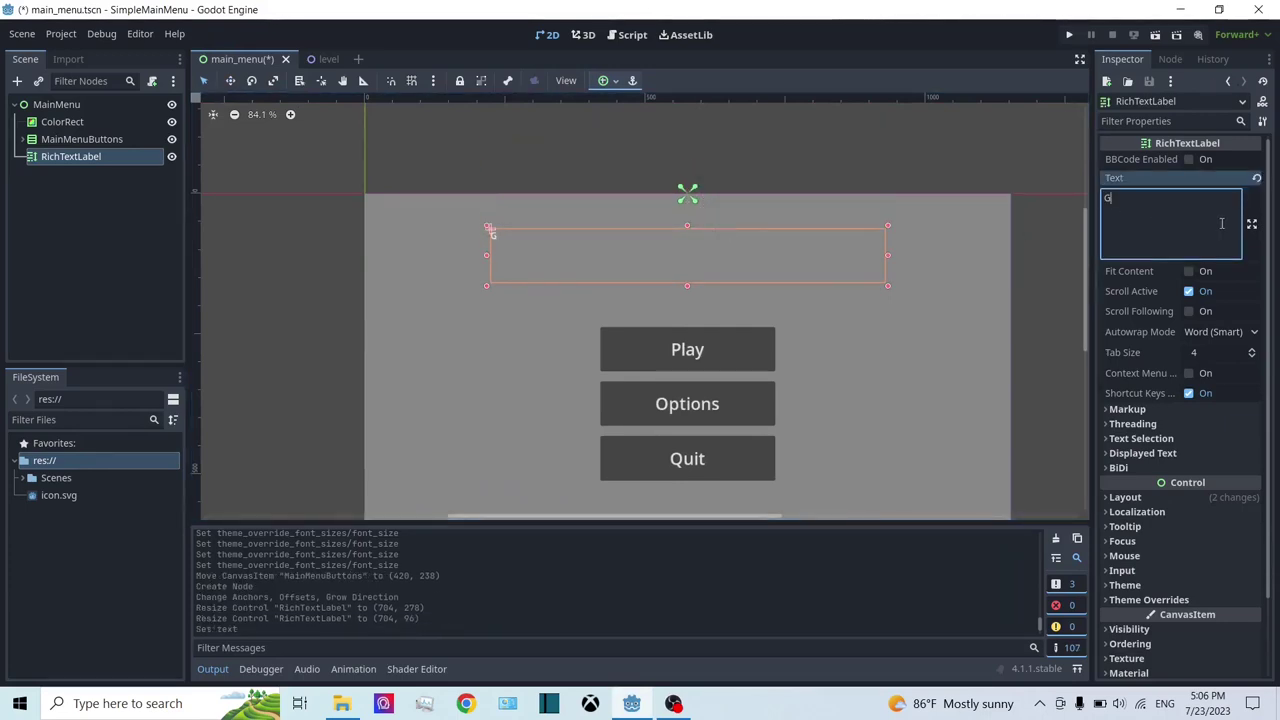
text(ame )
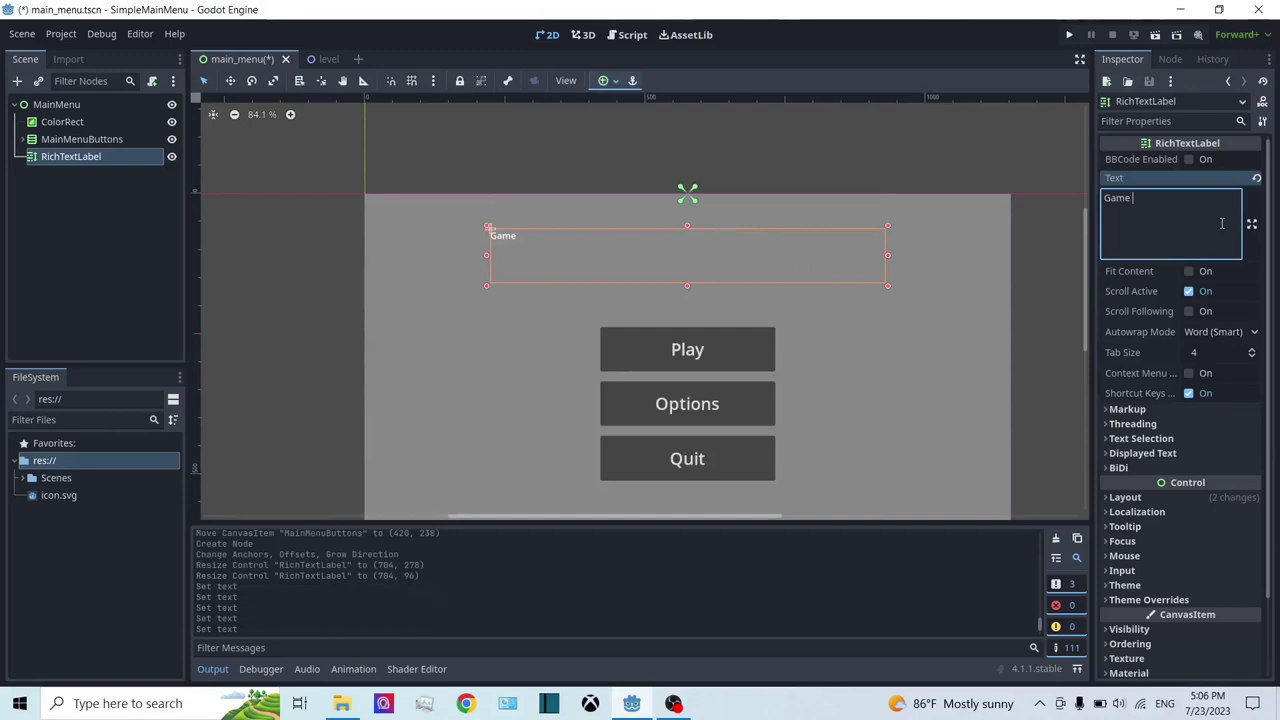
text(Logo)
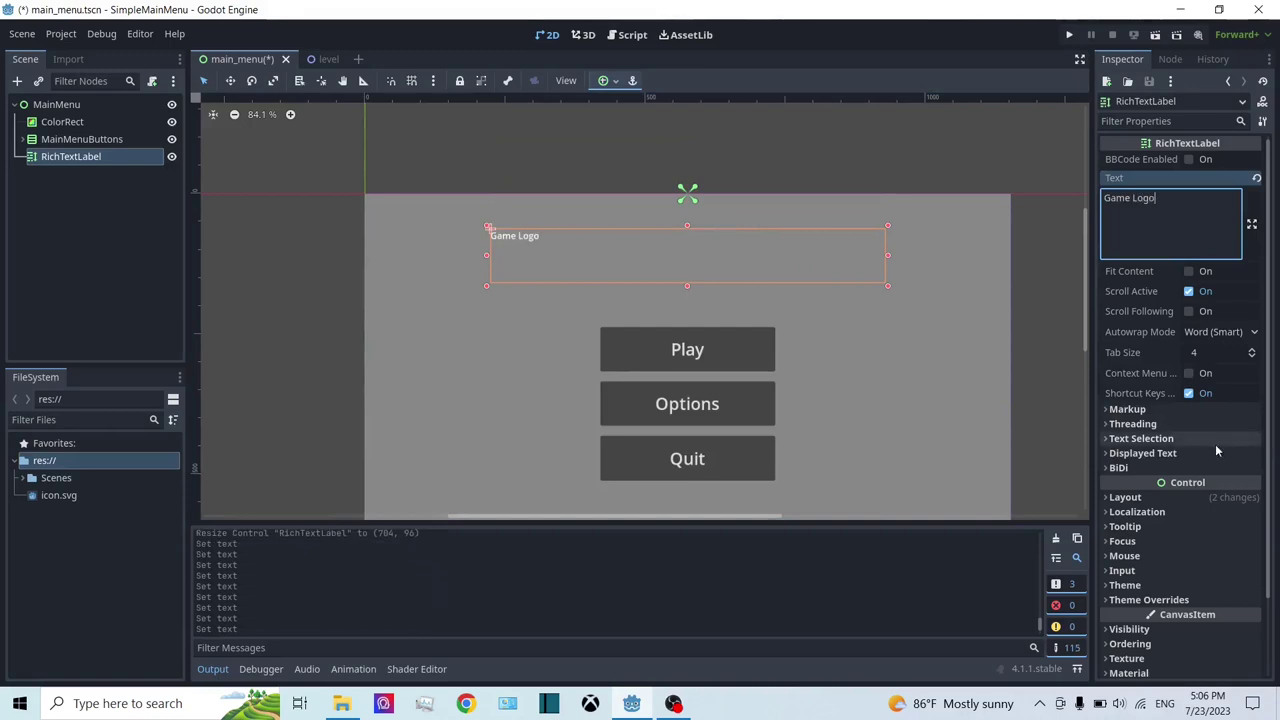
scroll(1195, 480, down, 3)
click(1180, 510)
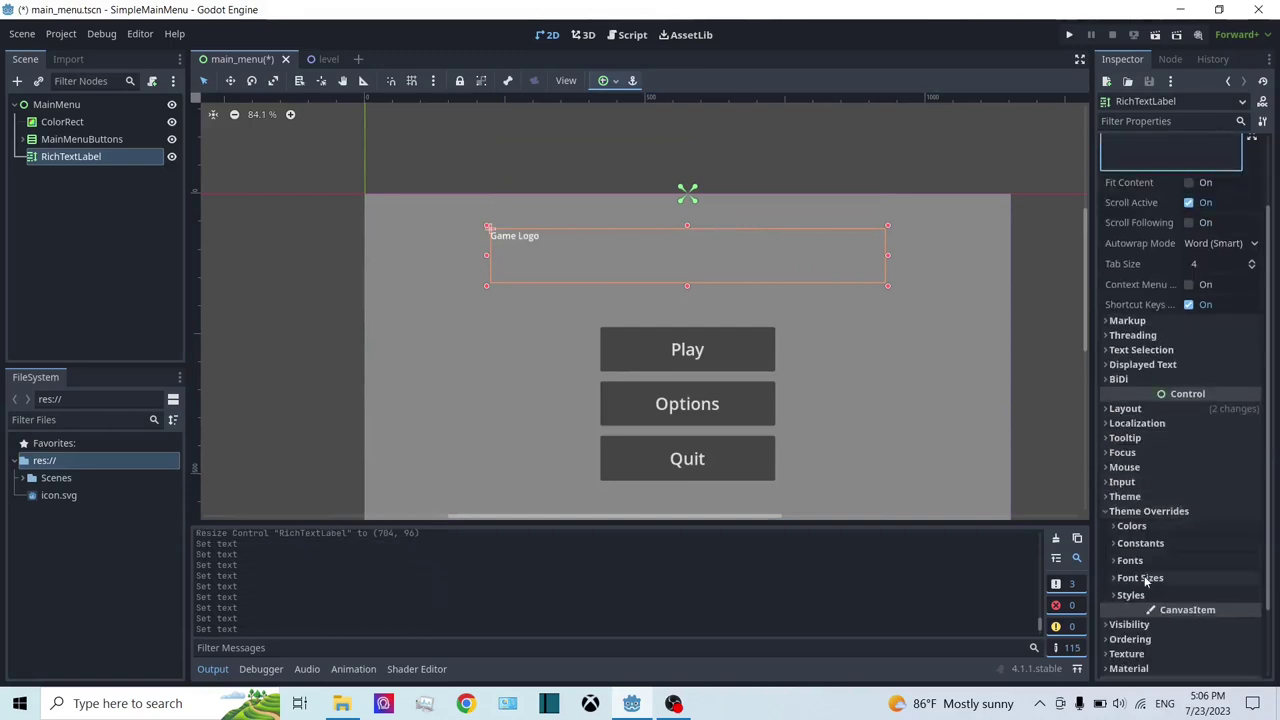
click(1140, 578)
click(1127, 594)
click(1229, 593)
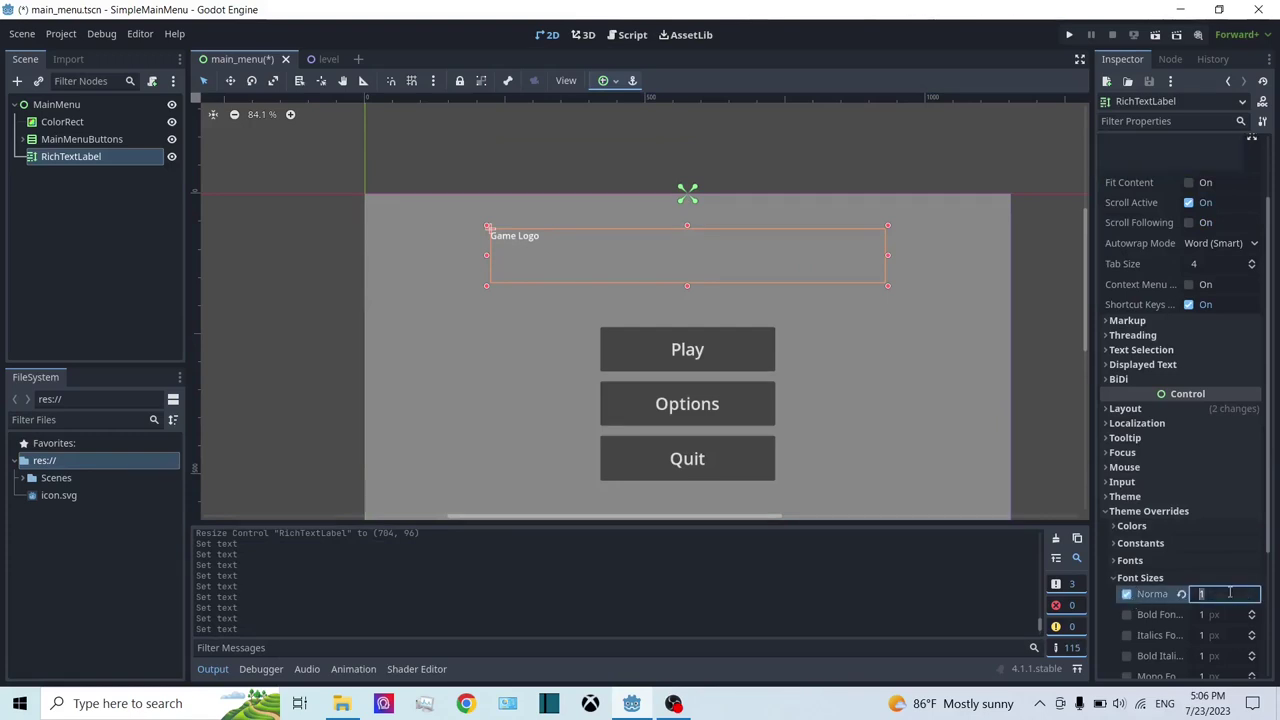
text(100)
key(Return)
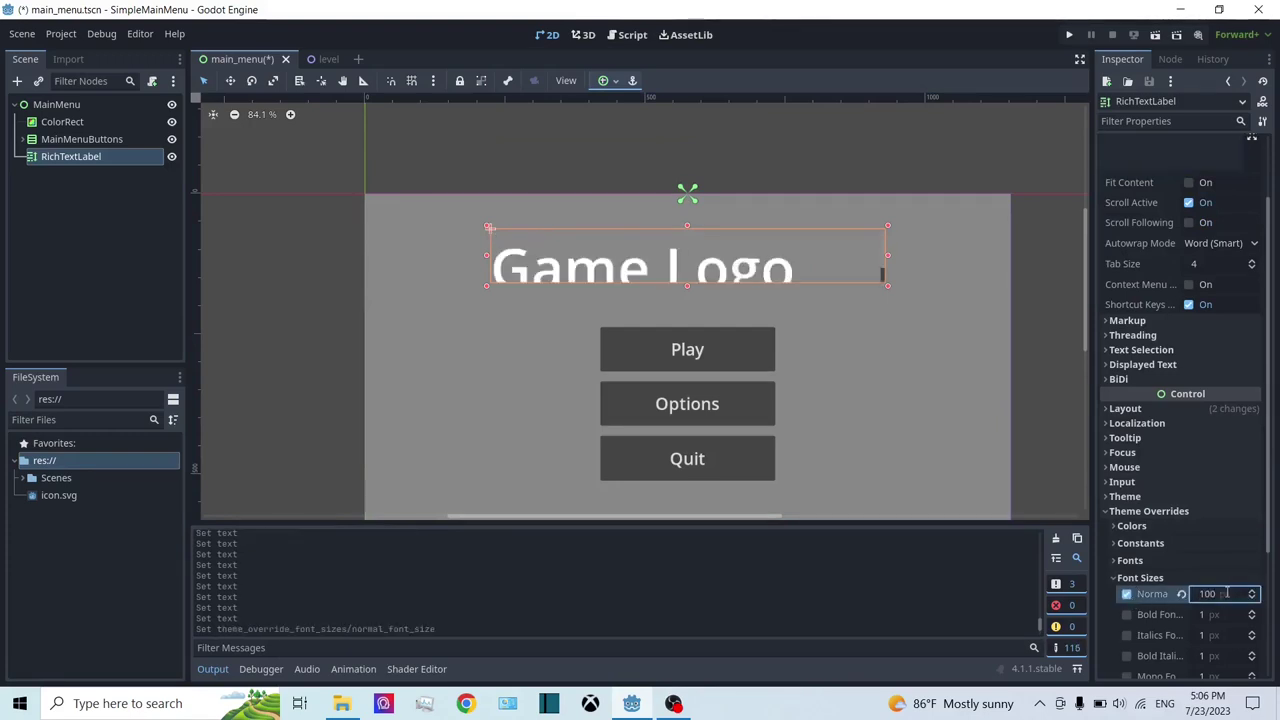
Step: Turn on Fit Content, turn off Scroll Active, and narrow the box around the text
scroll(1200, 290, up, 2)
click(1188, 272)
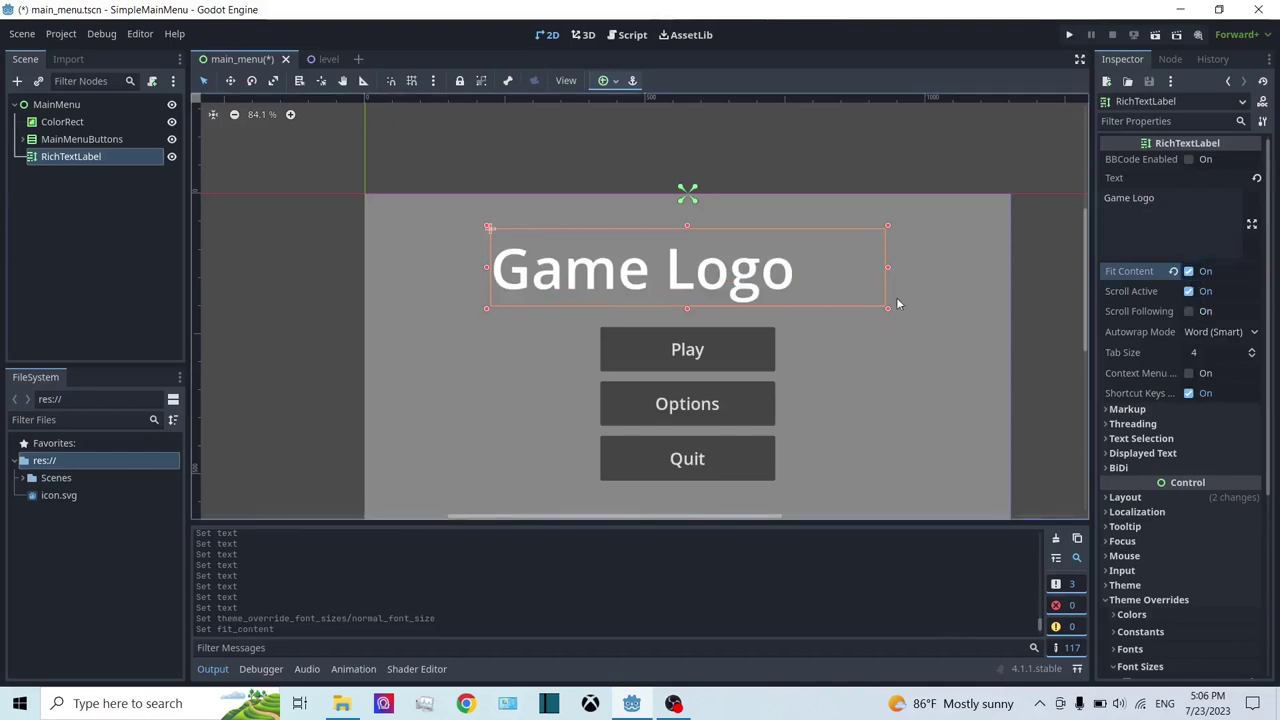
click(1212, 292)
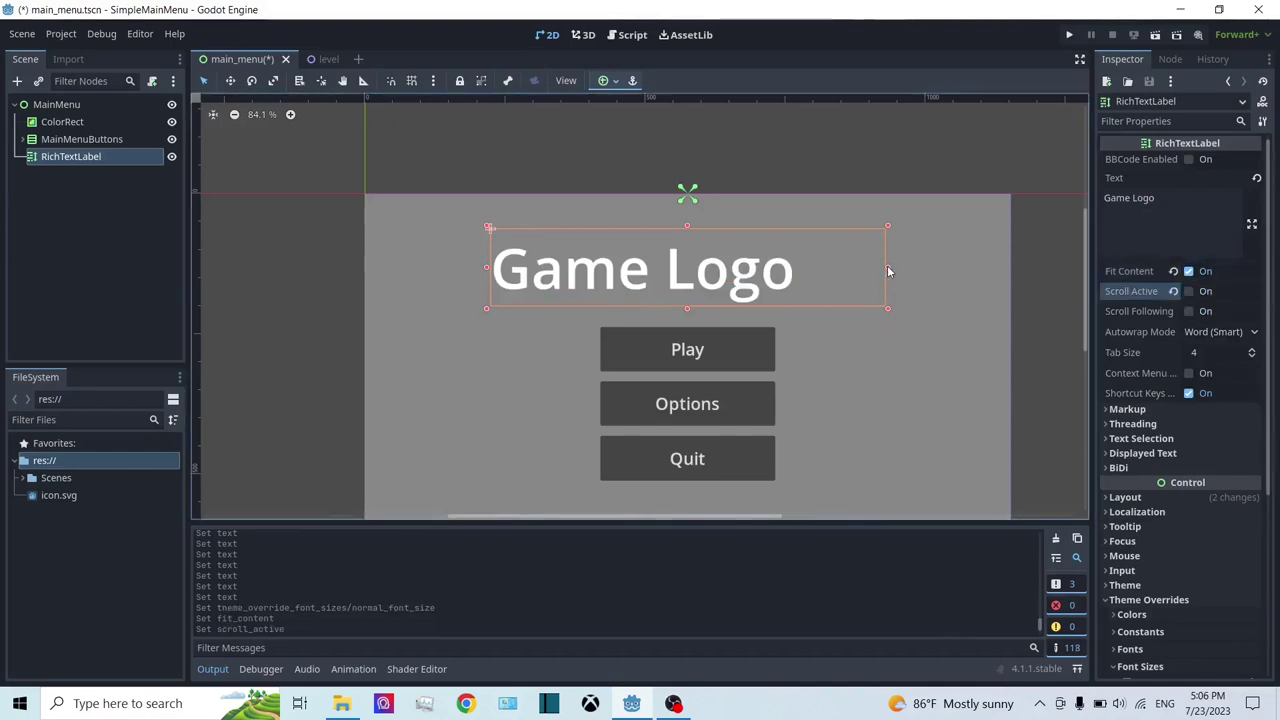
drag(888, 271, 850, 272)
Step: Rename the RichTextLabel node to HypotheticalGameLogo
scroll(870, 297, down, 2)
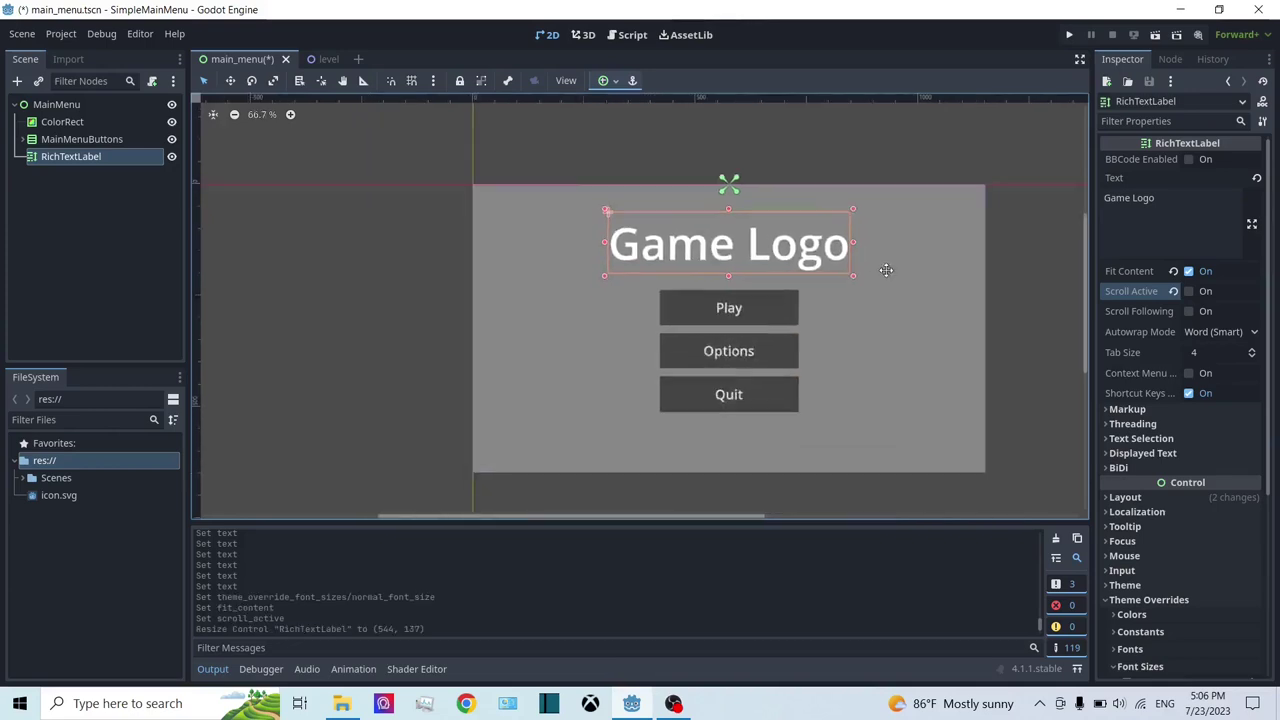
middle_drag(886, 270, 869, 261)
click(56, 105)
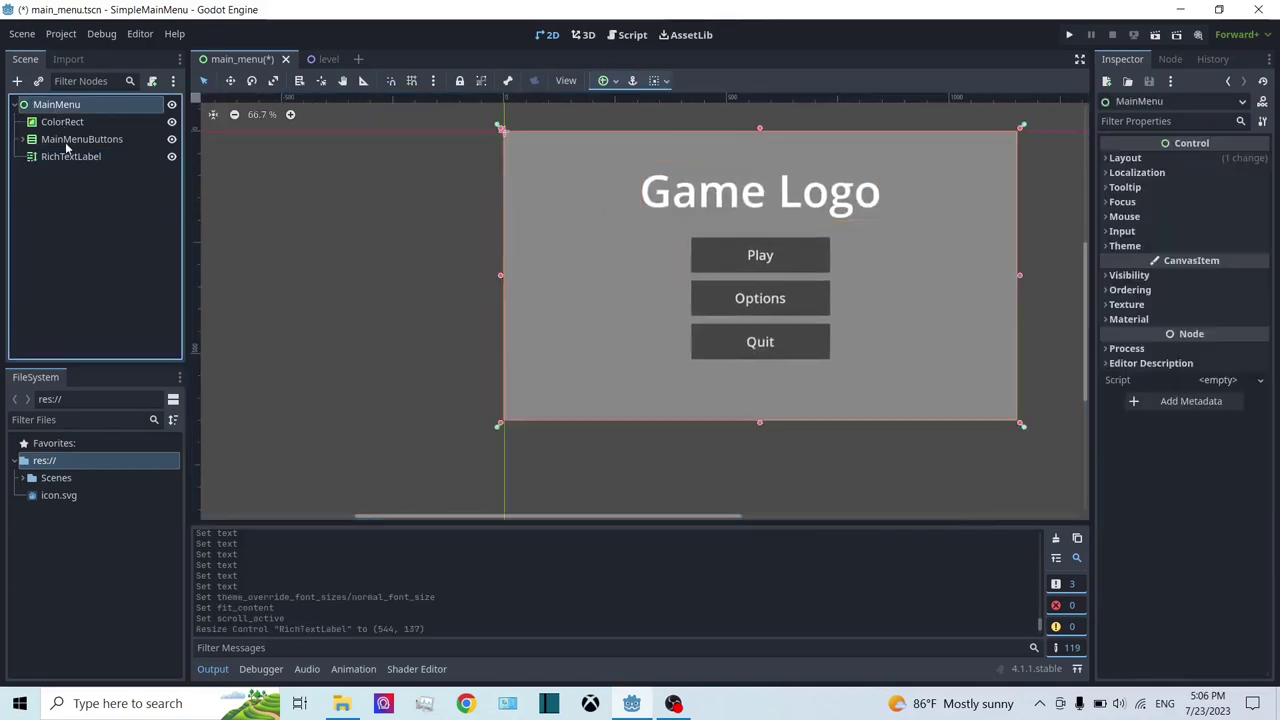
click(826, 307)
double_click(57, 157)
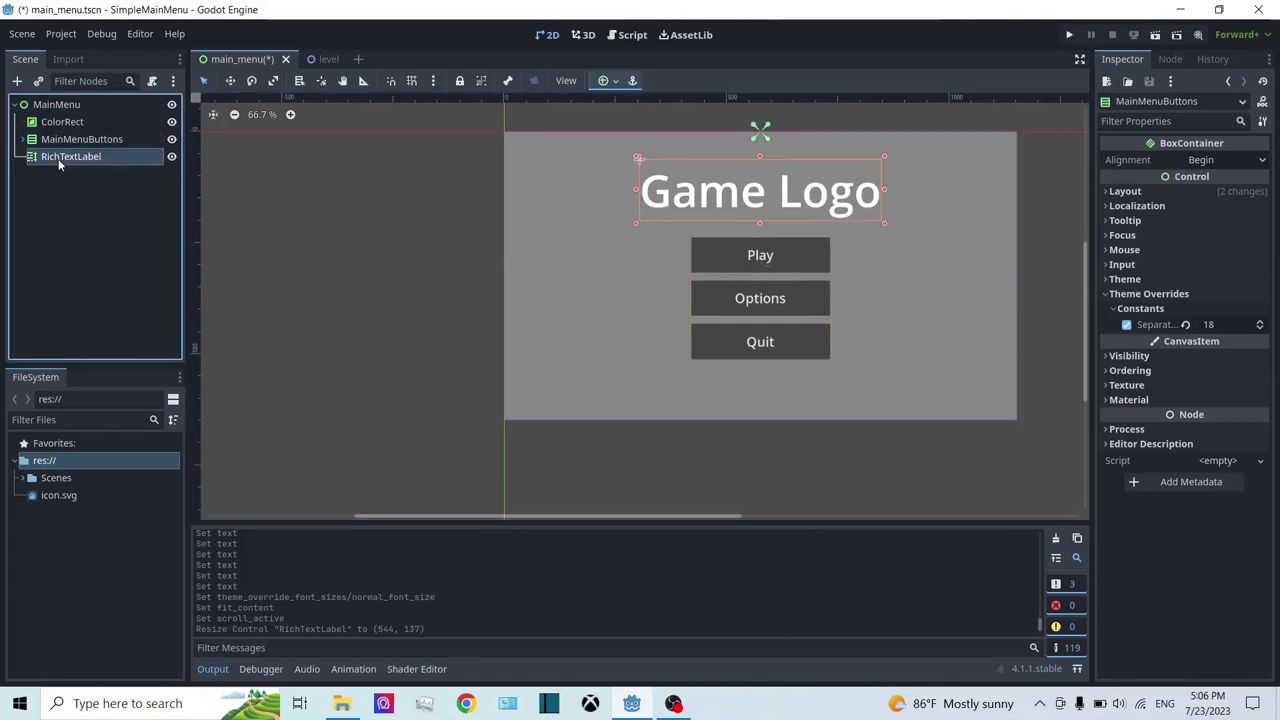
text(H)
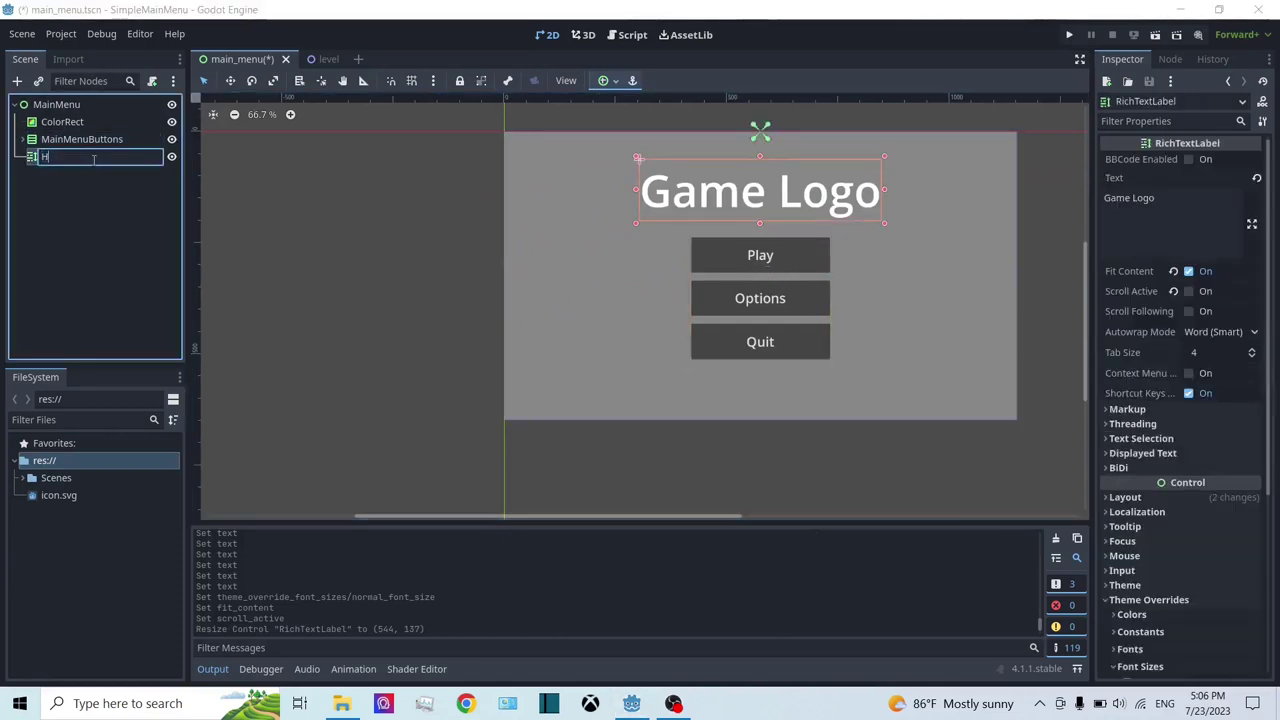
text(ypotheticalG)
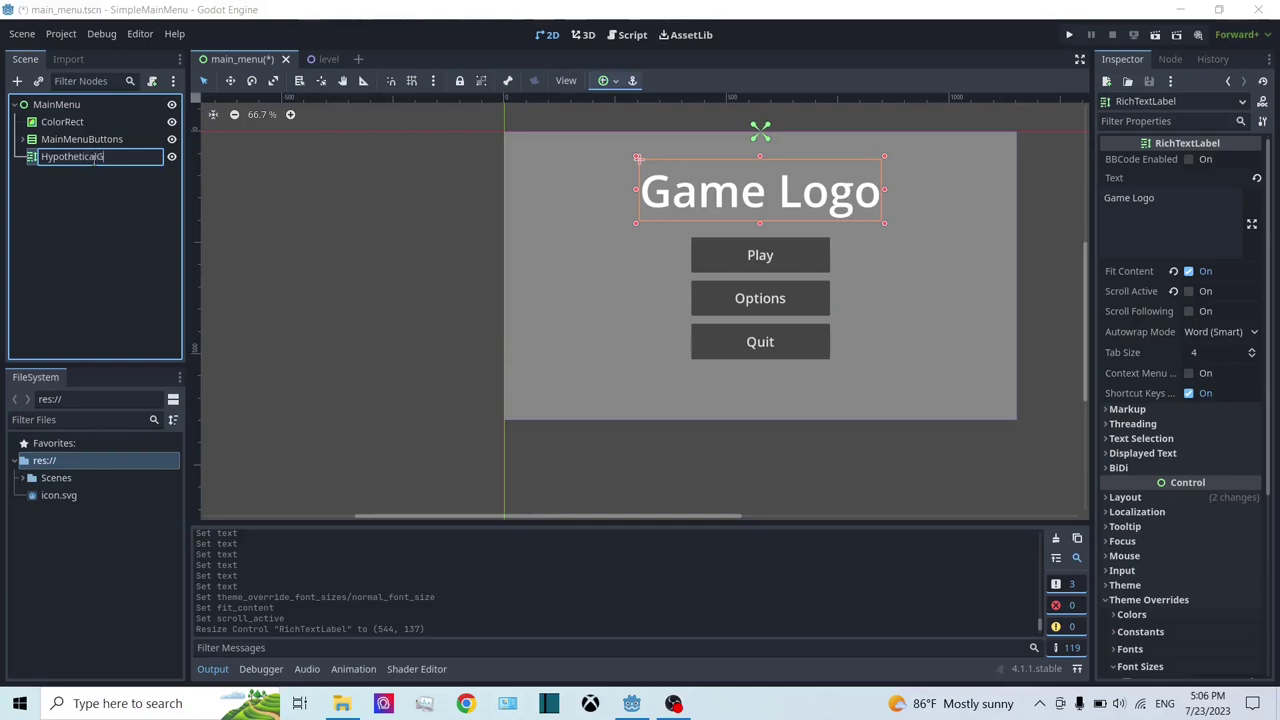
text(ameLogo)
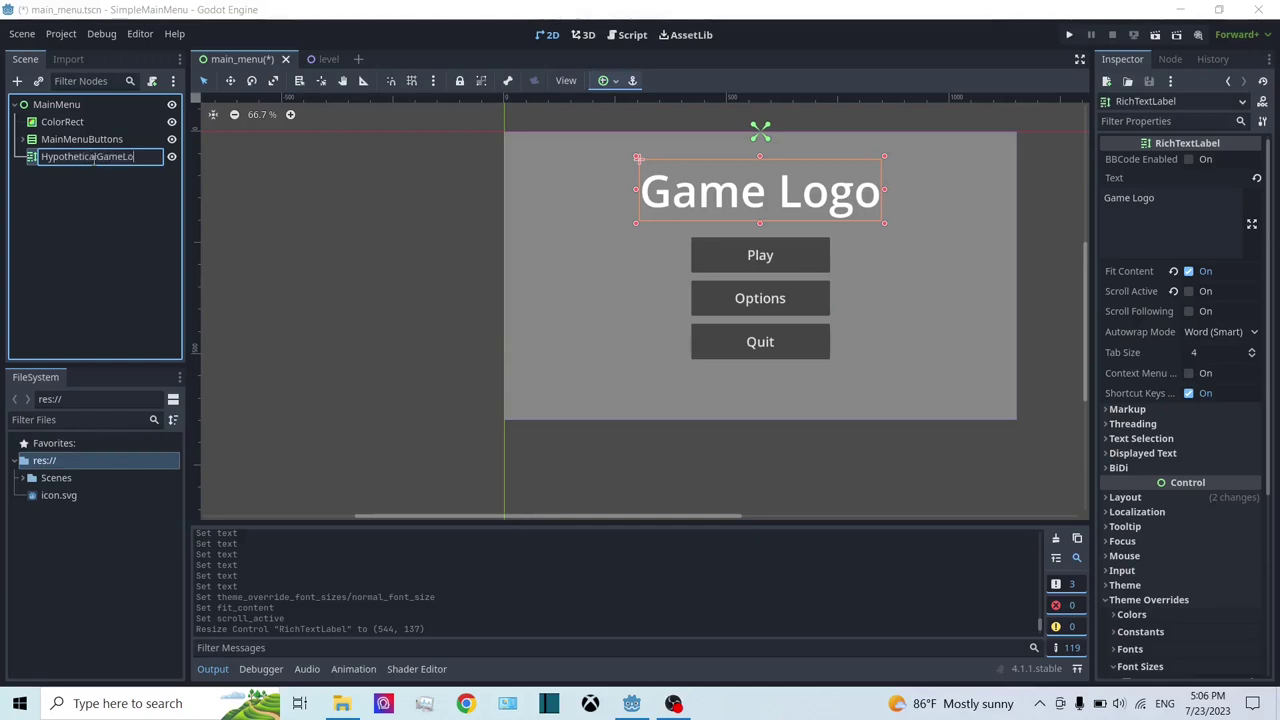
key(Return)
Step: Lower MainMenuButtons to (420, 280), save the scene, and run the project
click(100, 139)
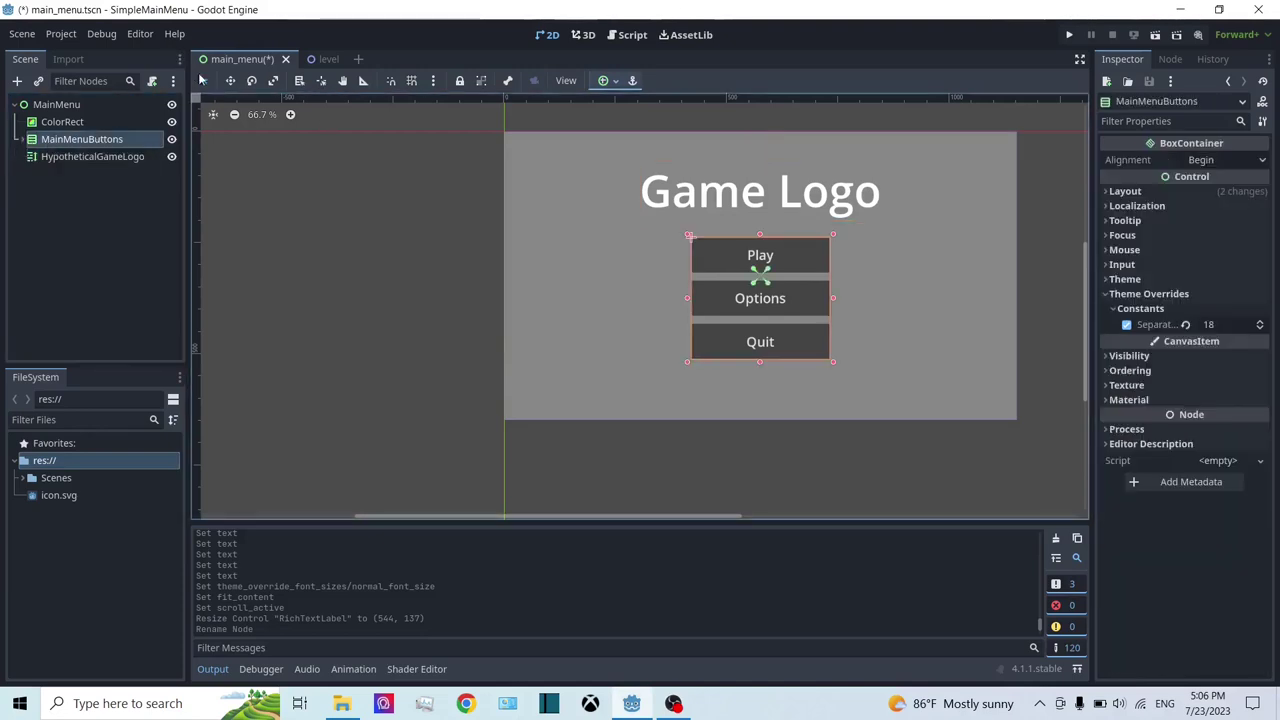
drag(760, 268, 761, 294)
key(ctrl+s)
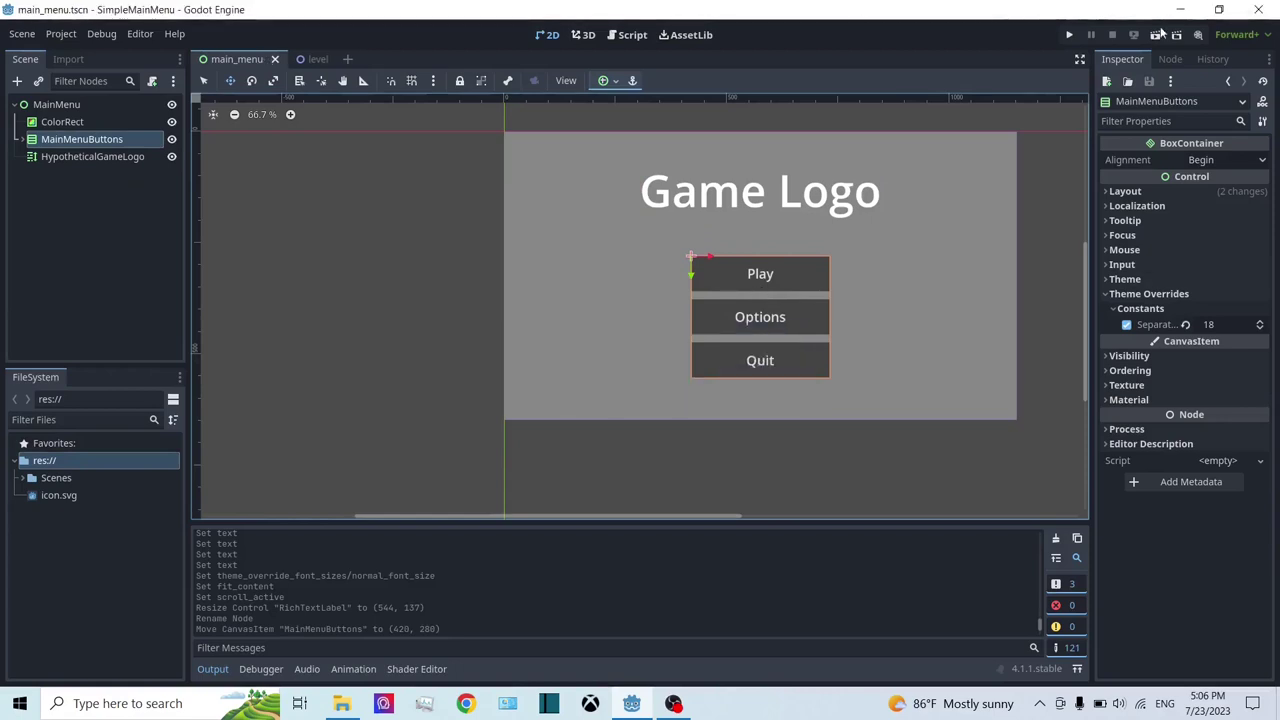
click(1069, 35)
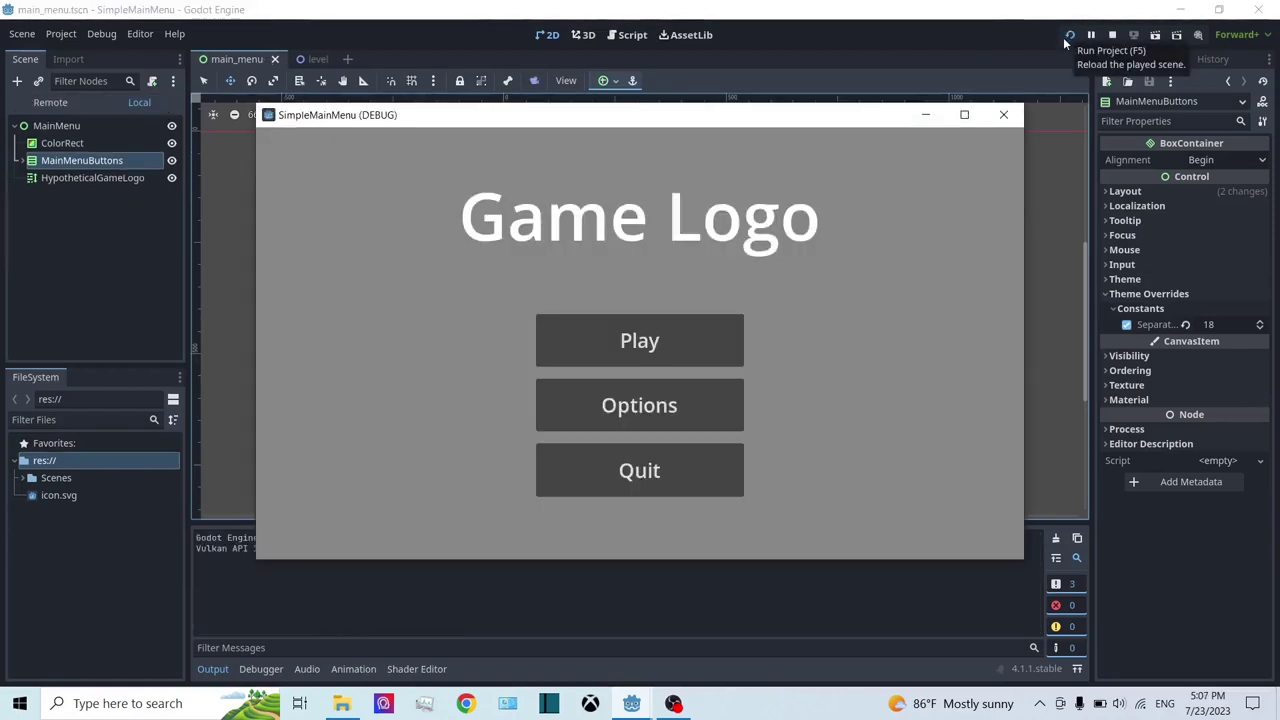
Step: Try the Play, Options and Quit buttons in the running game, then close the debug window
click(710, 382)
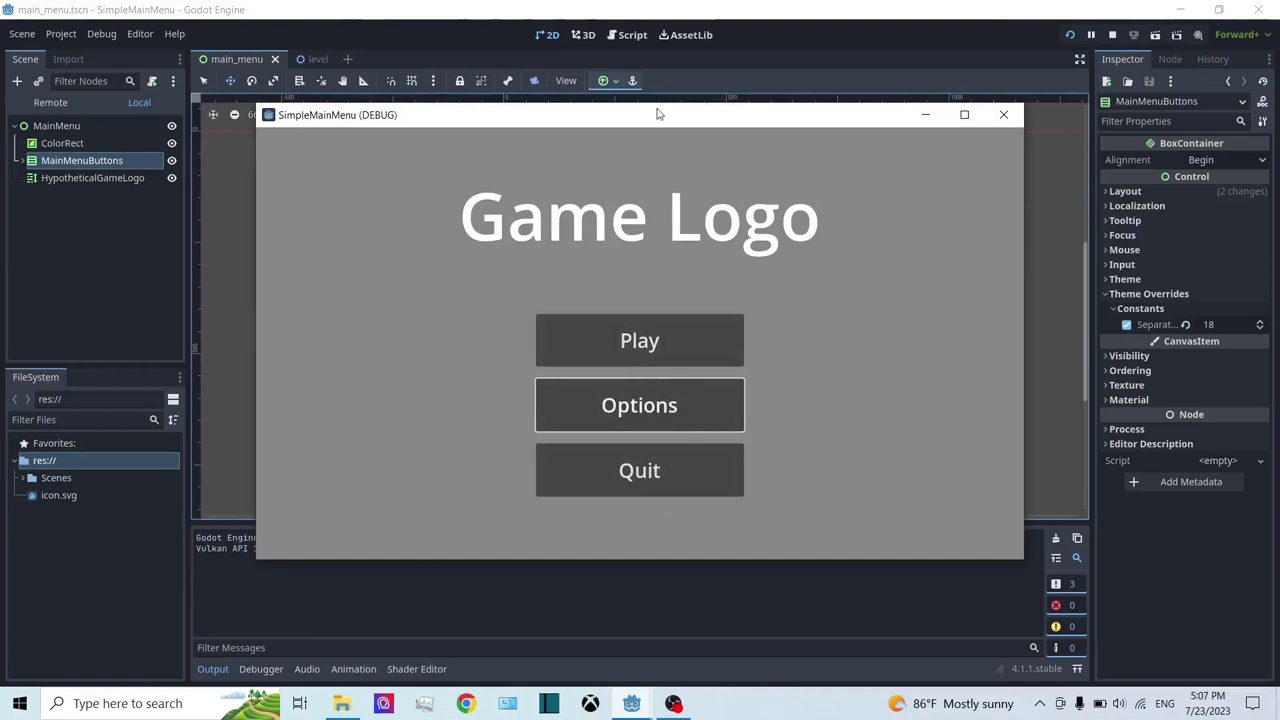
drag(683, 120, 751, 82)
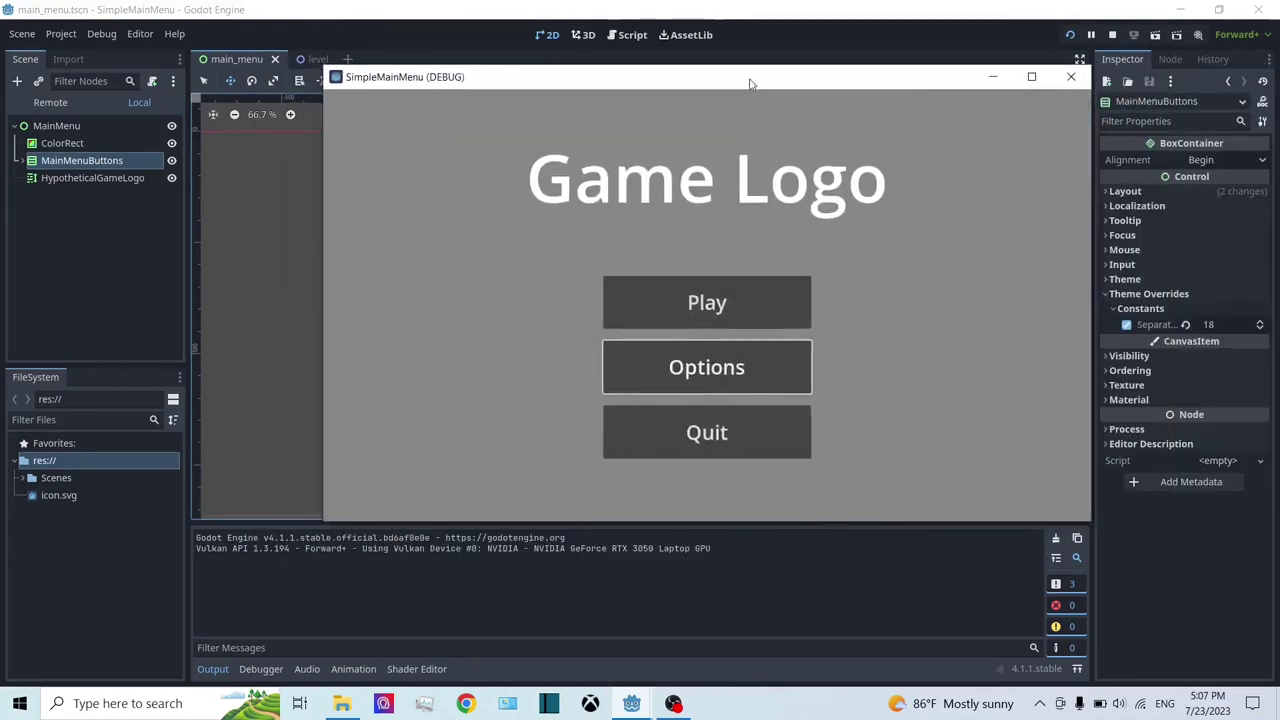
click(738, 305)
key(shift+Tab)
key(shift+Tab)
key(shift+Tab)
key(shift+Tab)
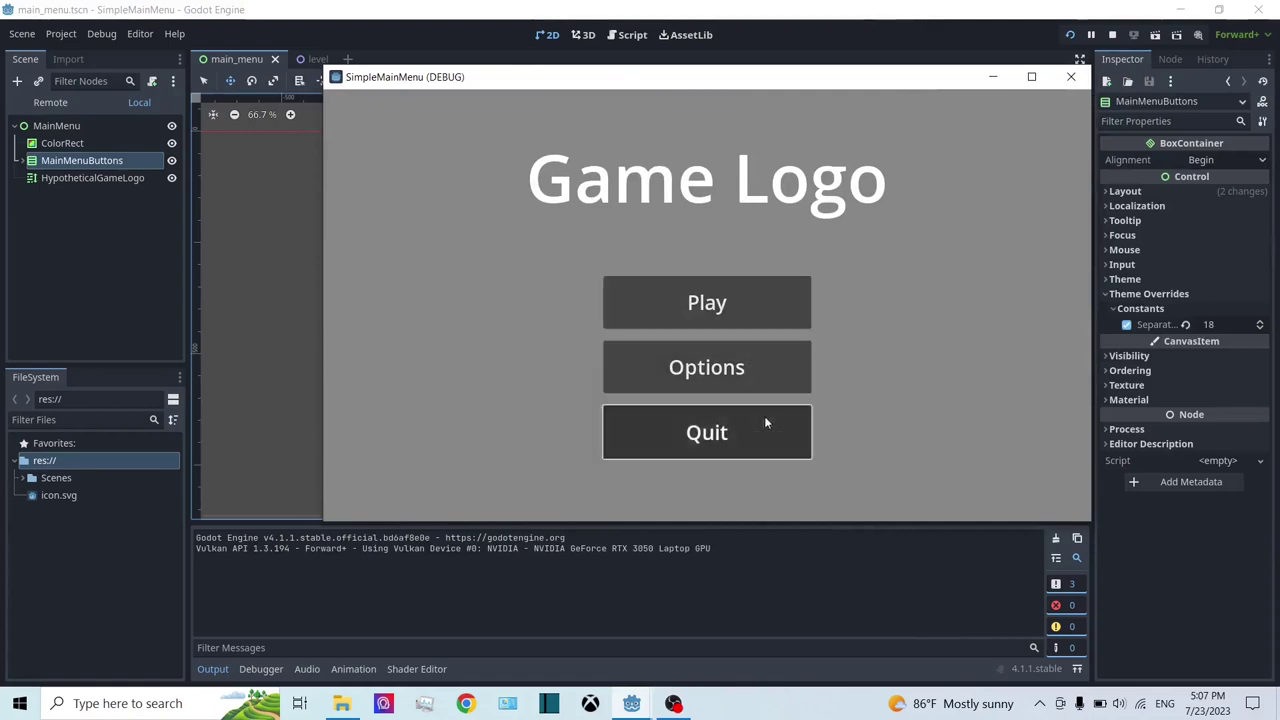
click(762, 390)
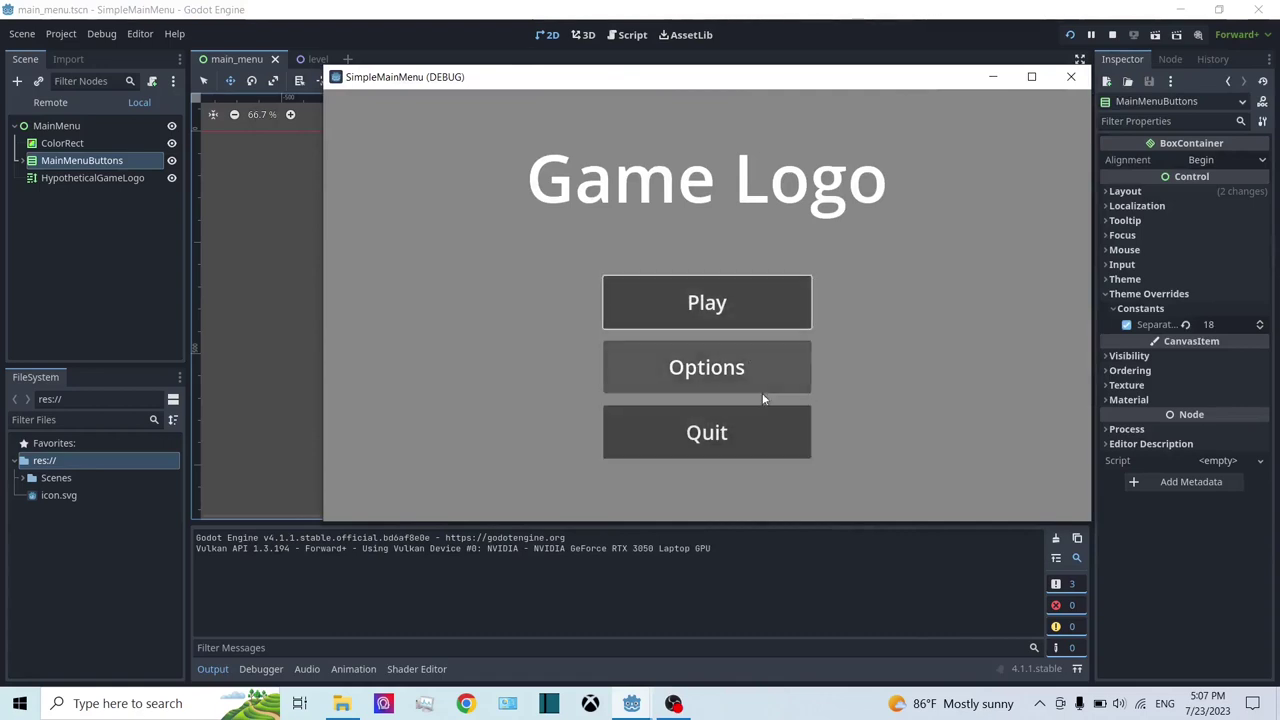
click(771, 322)
click(777, 357)
key(shift+Tab)
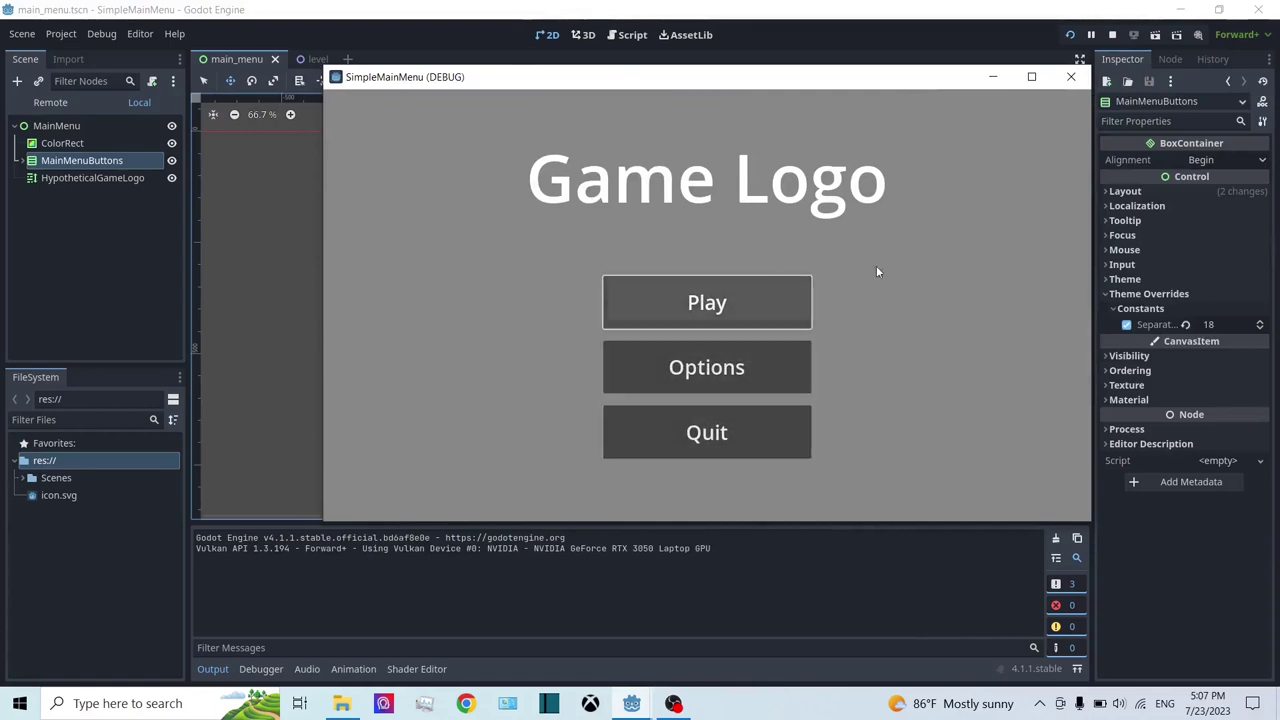
click(1069, 77)
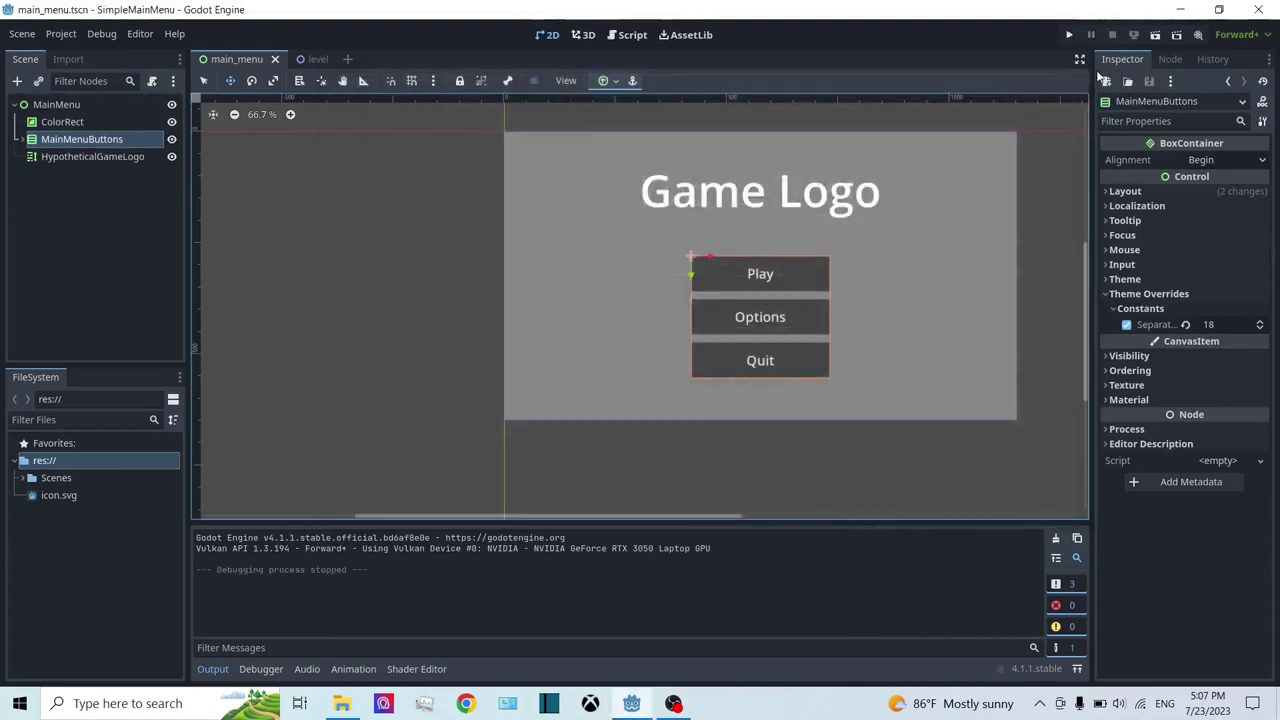
Step: Expand and select the MainMenuButtons container and start attaching a script to it
click(23, 141)
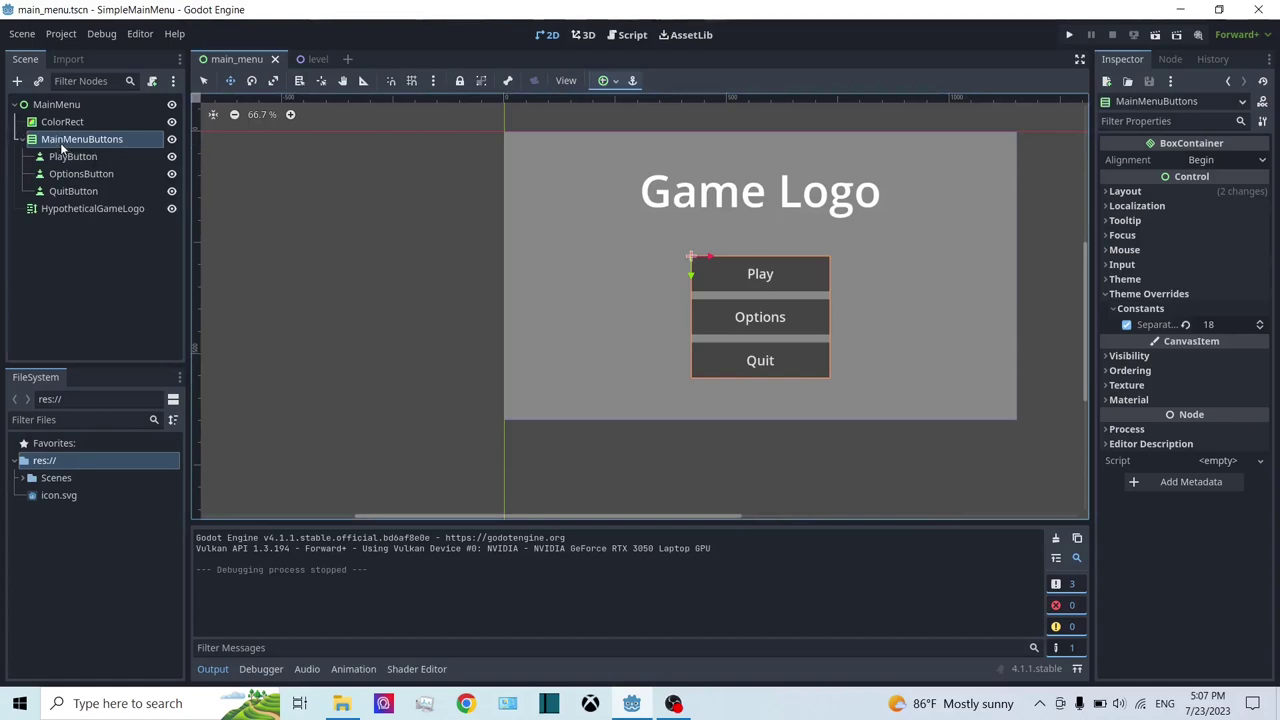
click(60, 142)
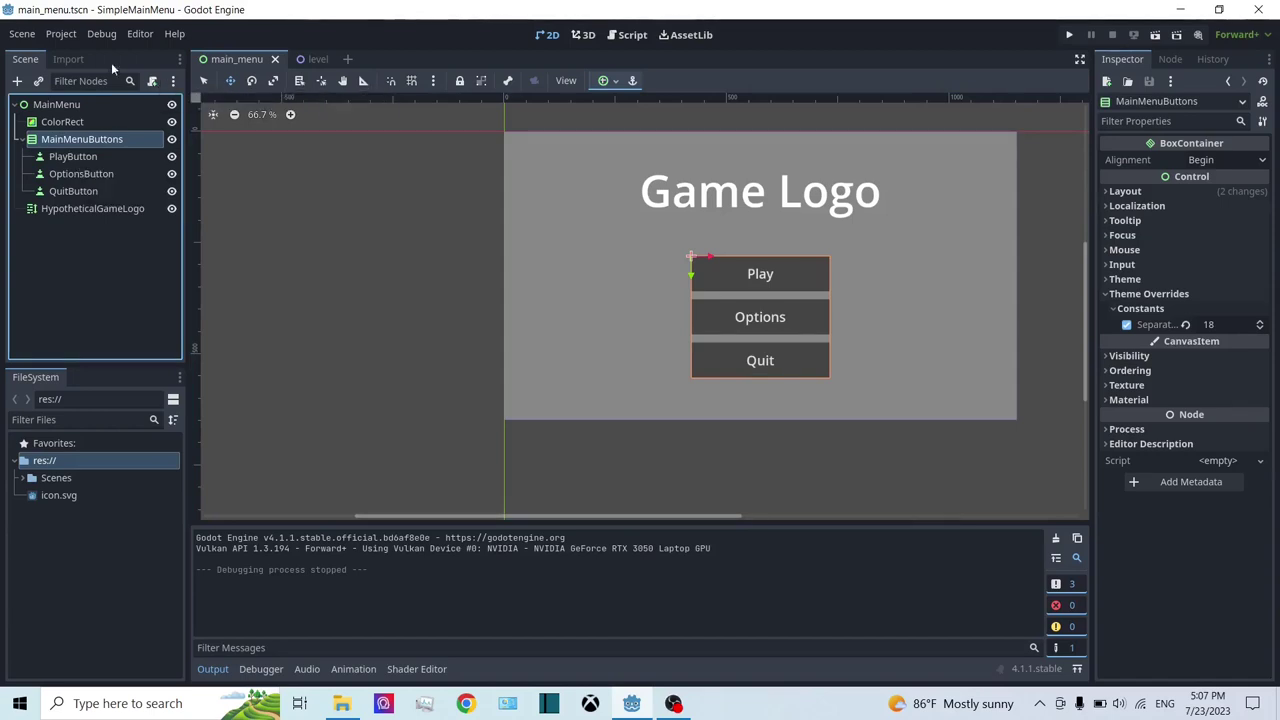
right_click(86, 142)
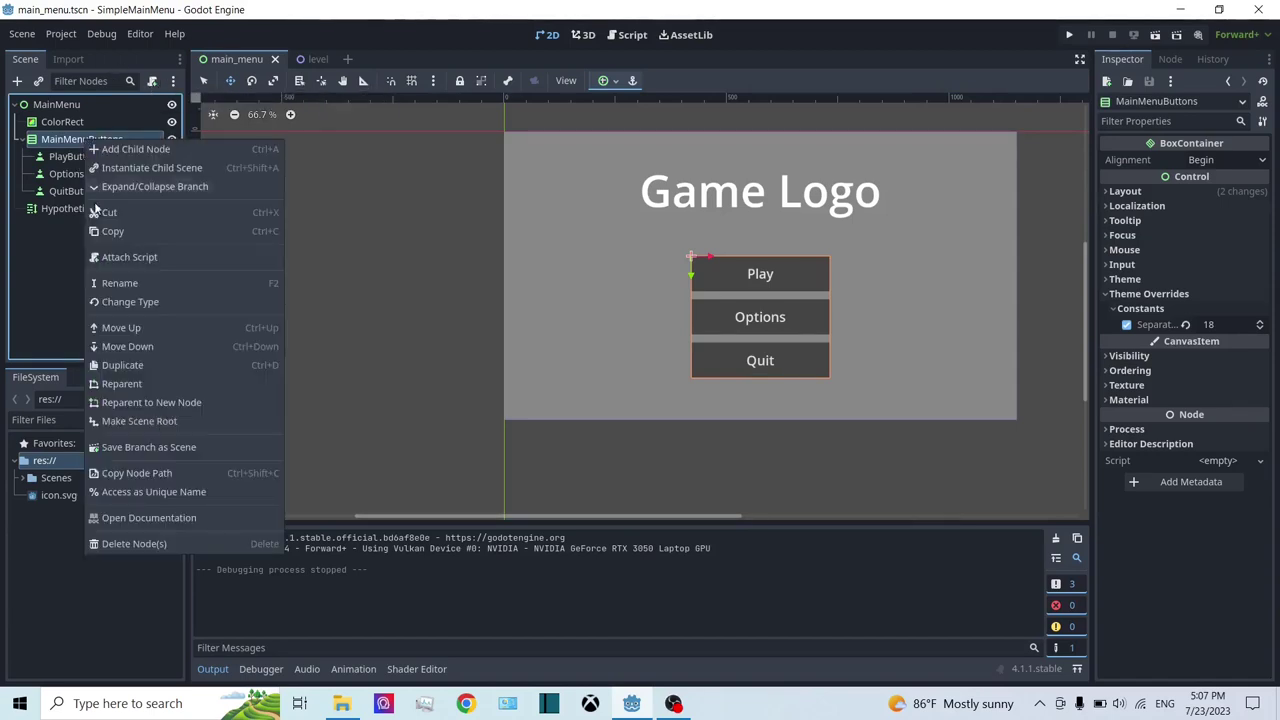
click(124, 263)
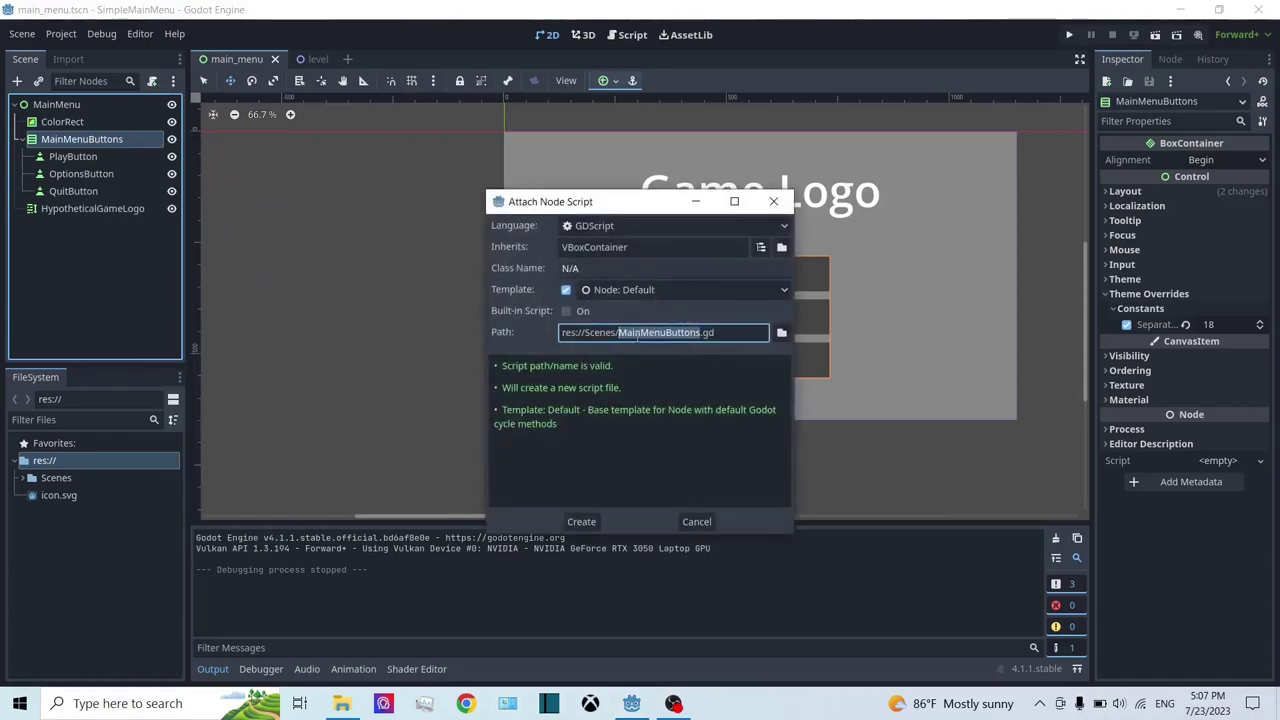
Step: Create a 'Scripts' folder under res:// and set the script path to res://Scripts/MainMenuButtons.gd
click(781, 332)
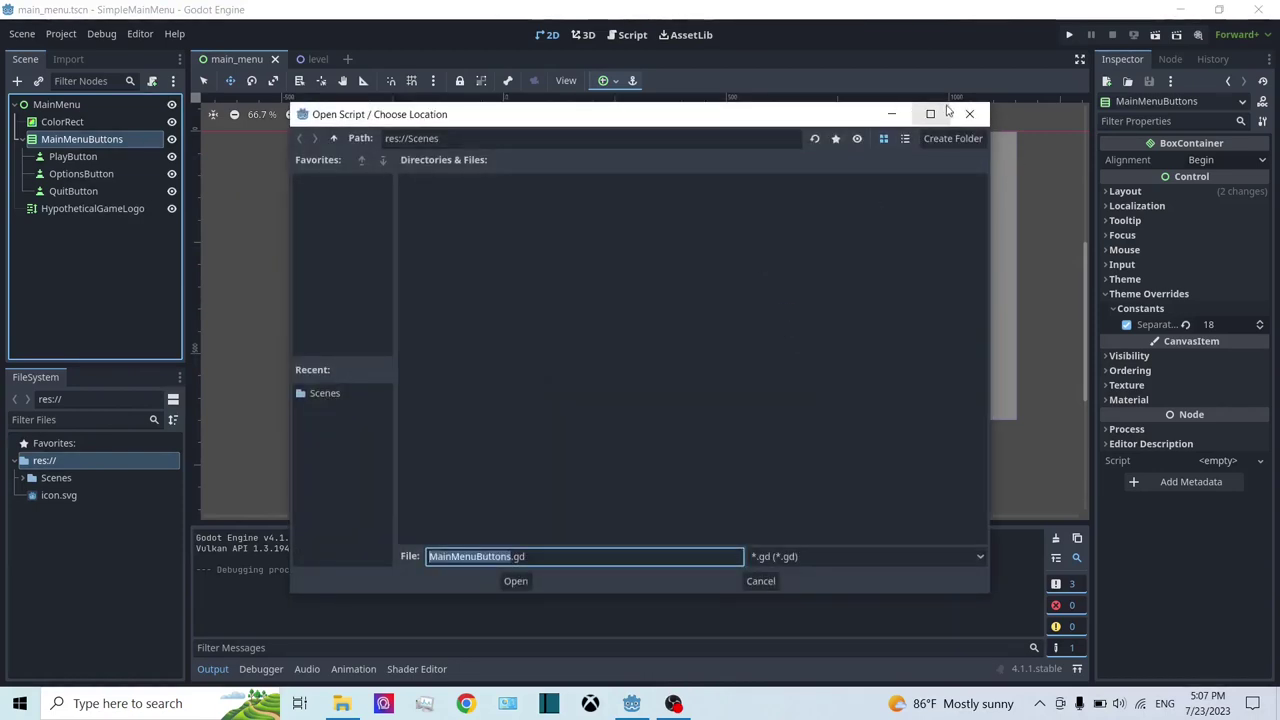
click(333, 138)
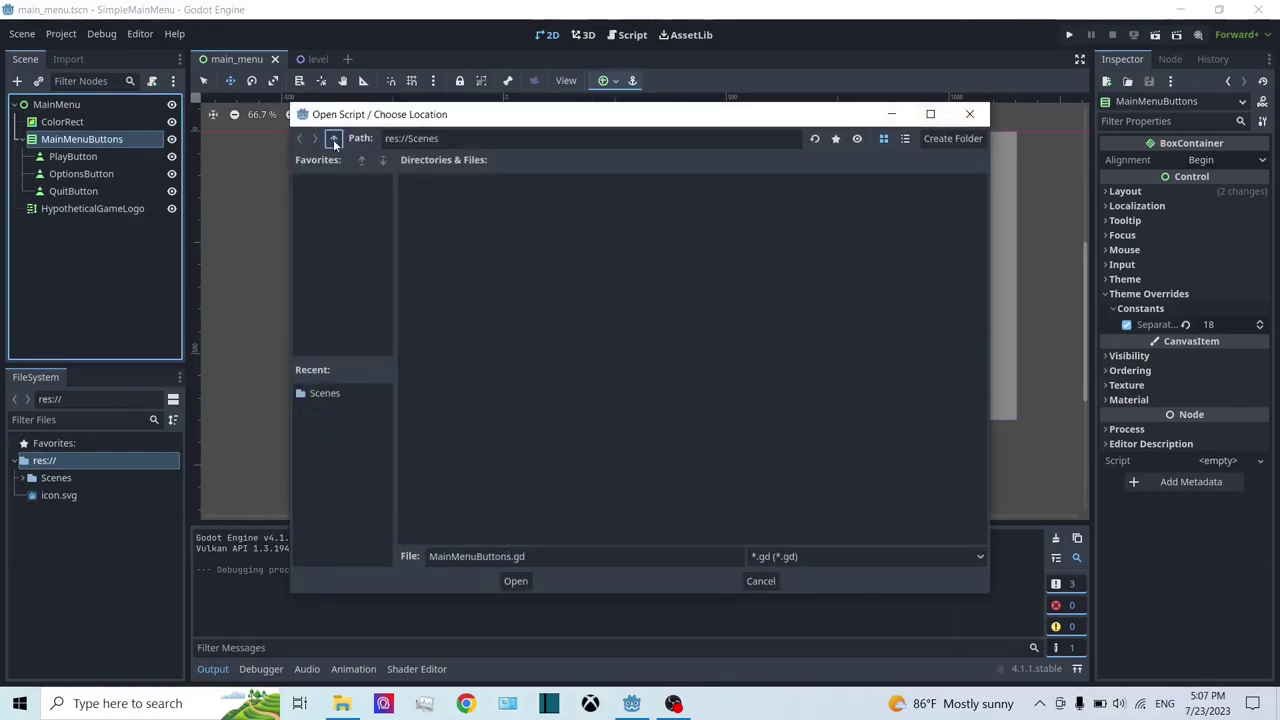
click(956, 146)
text(Scrip)
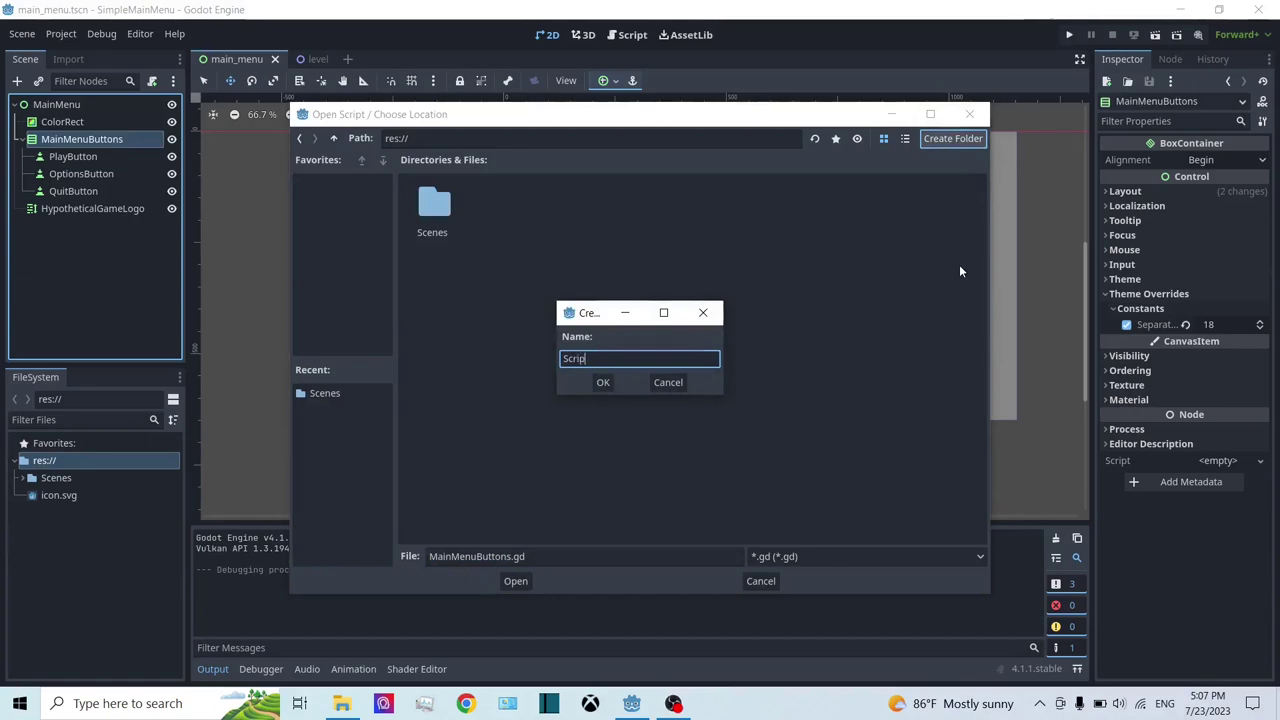
text(ts)
click(600, 385)
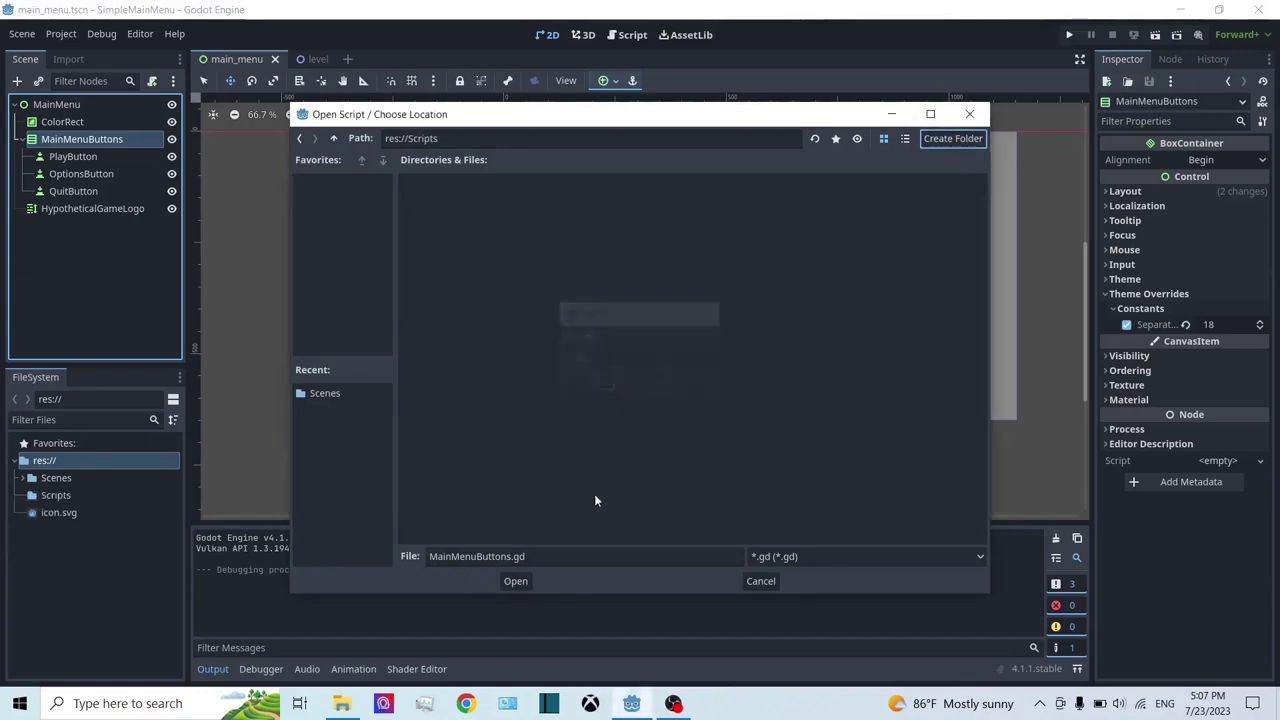
click(512, 556)
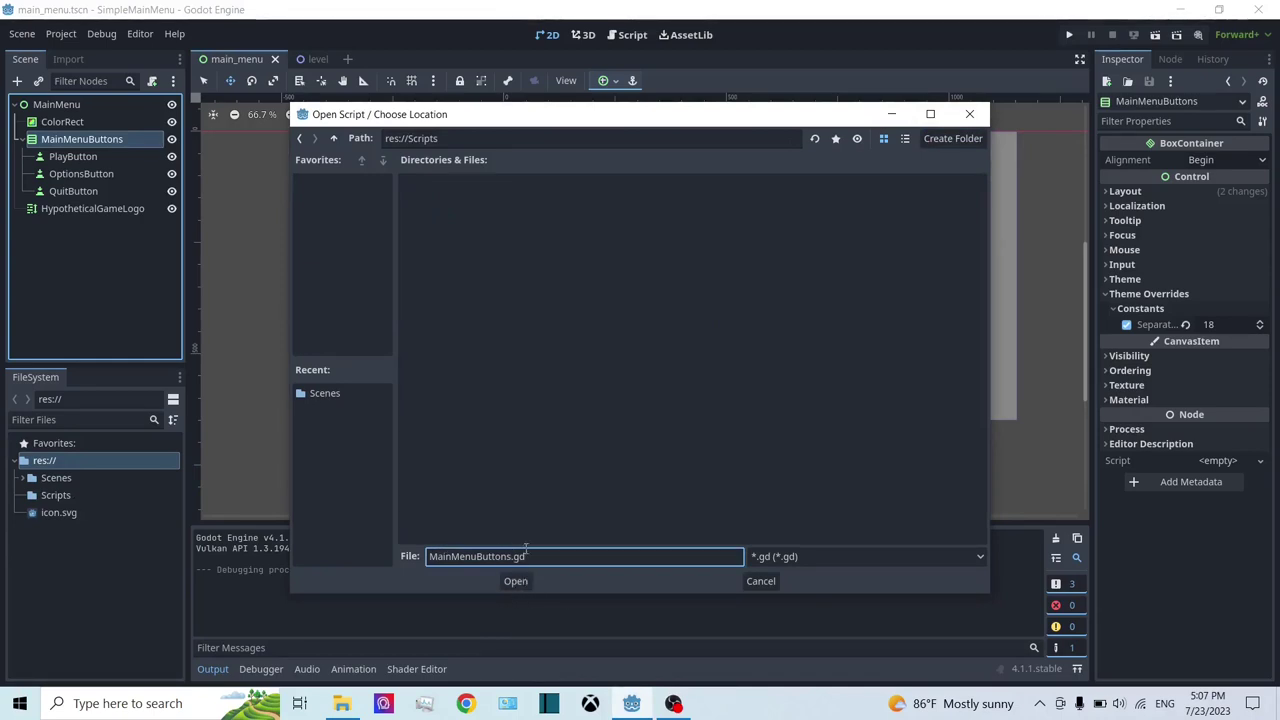
click(514, 581)
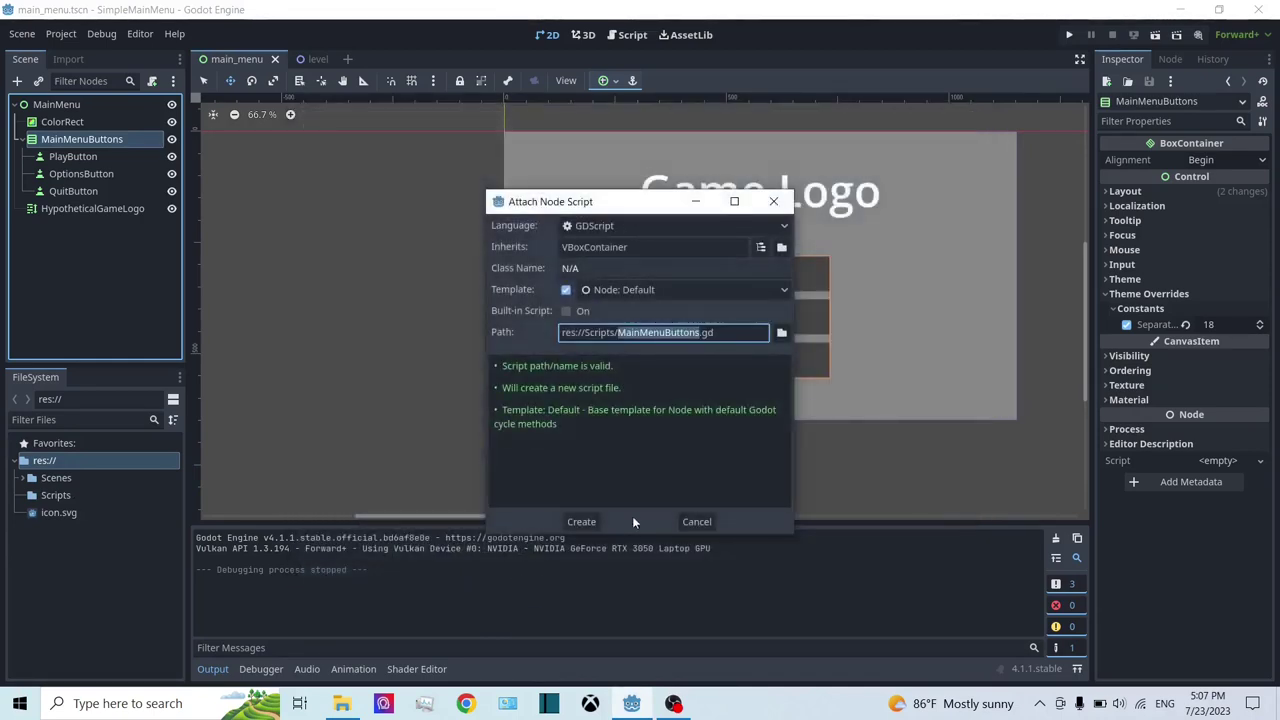
Step: Create the MainMenuButtons.gd script and save the main_menu scene
click(584, 526)
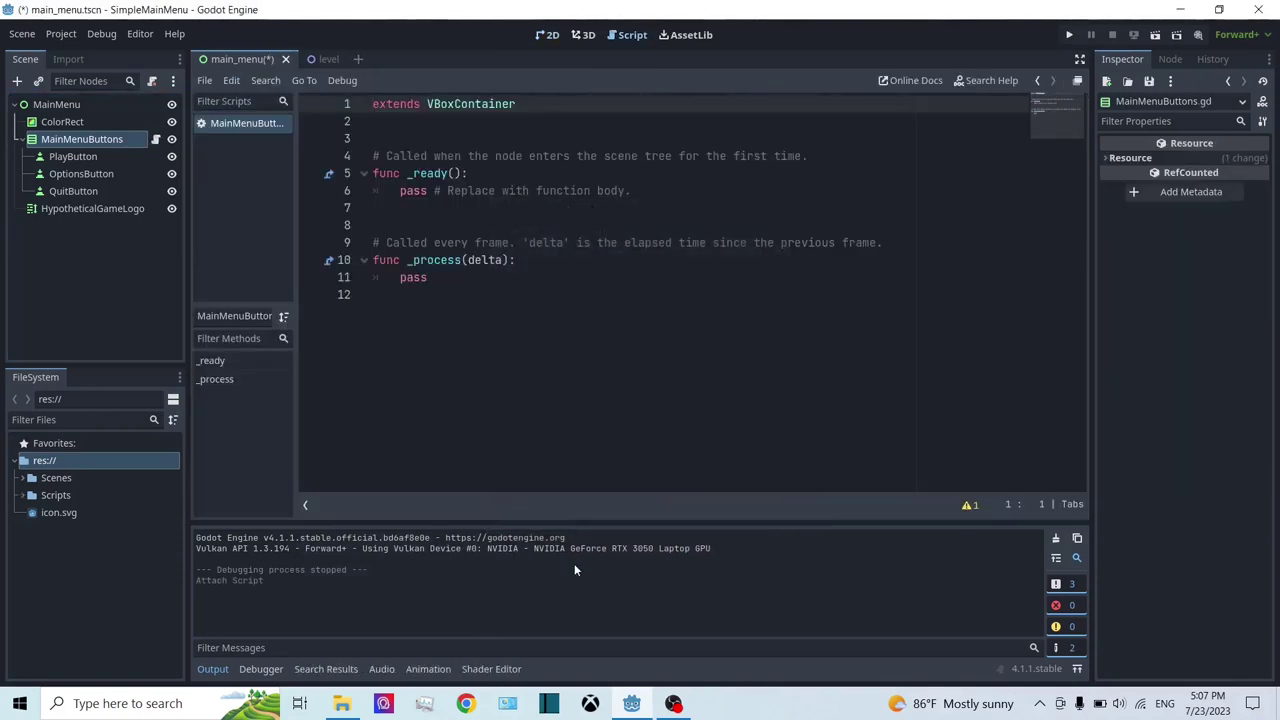
key(ctrl+s)
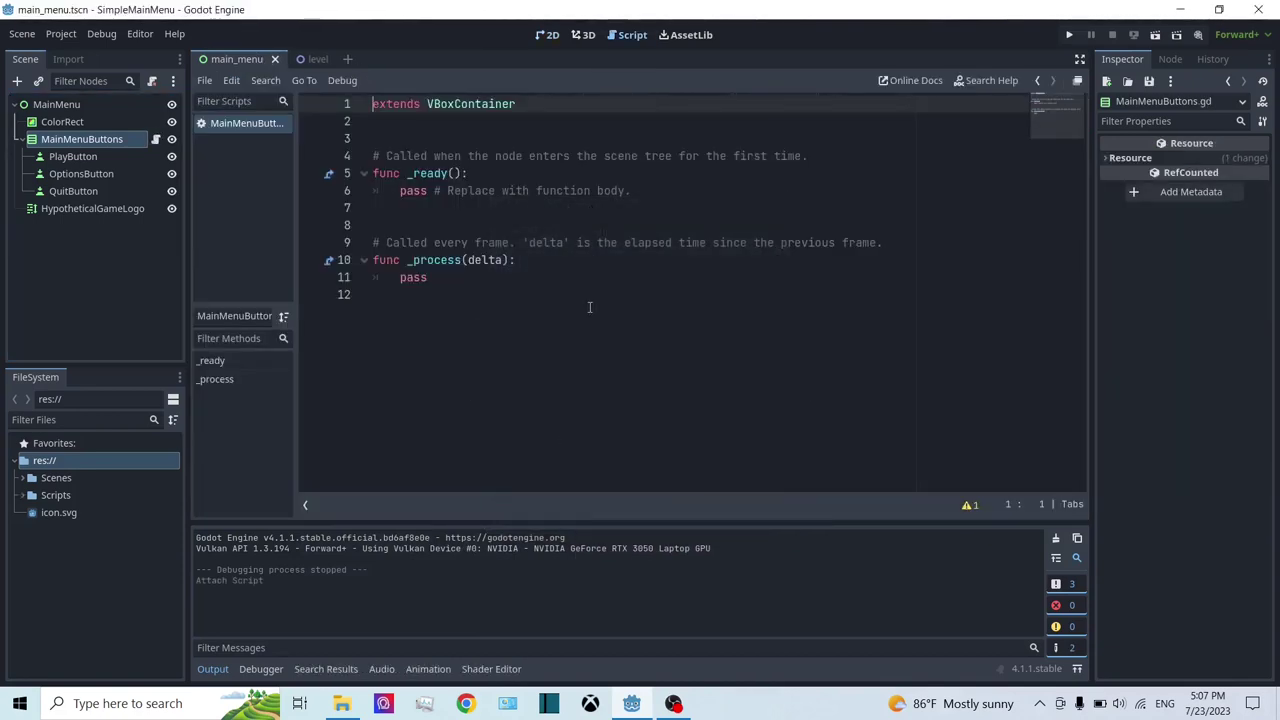
click(596, 378)
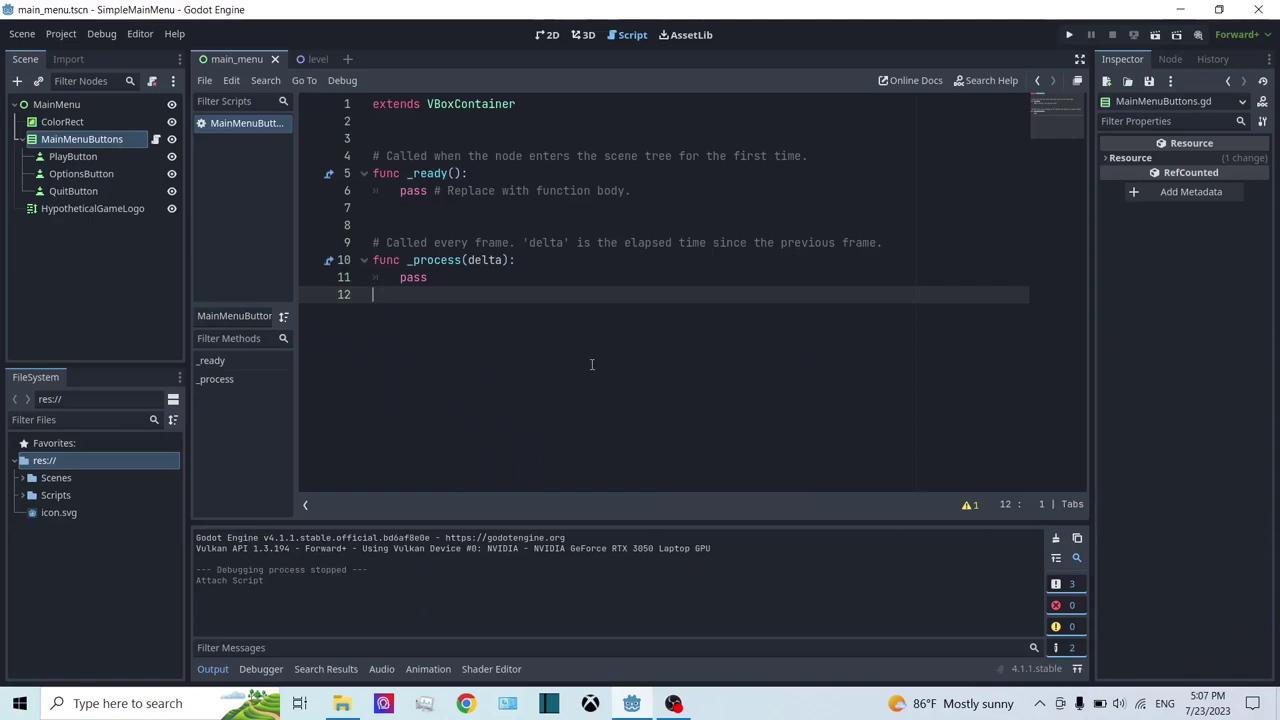
key(ctrl+a)
click(417, 334)
click(394, 136)
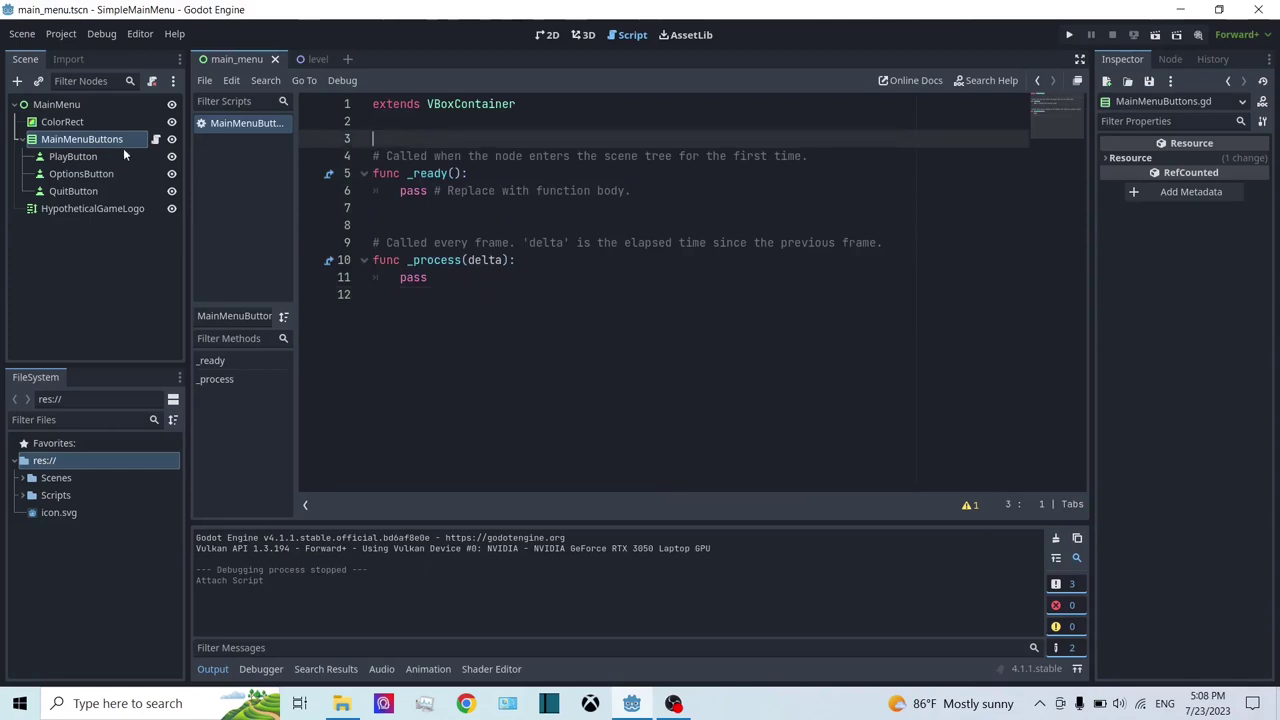
Step: Select the PlayButton node and show its signals list in the Node tab
click(71, 156)
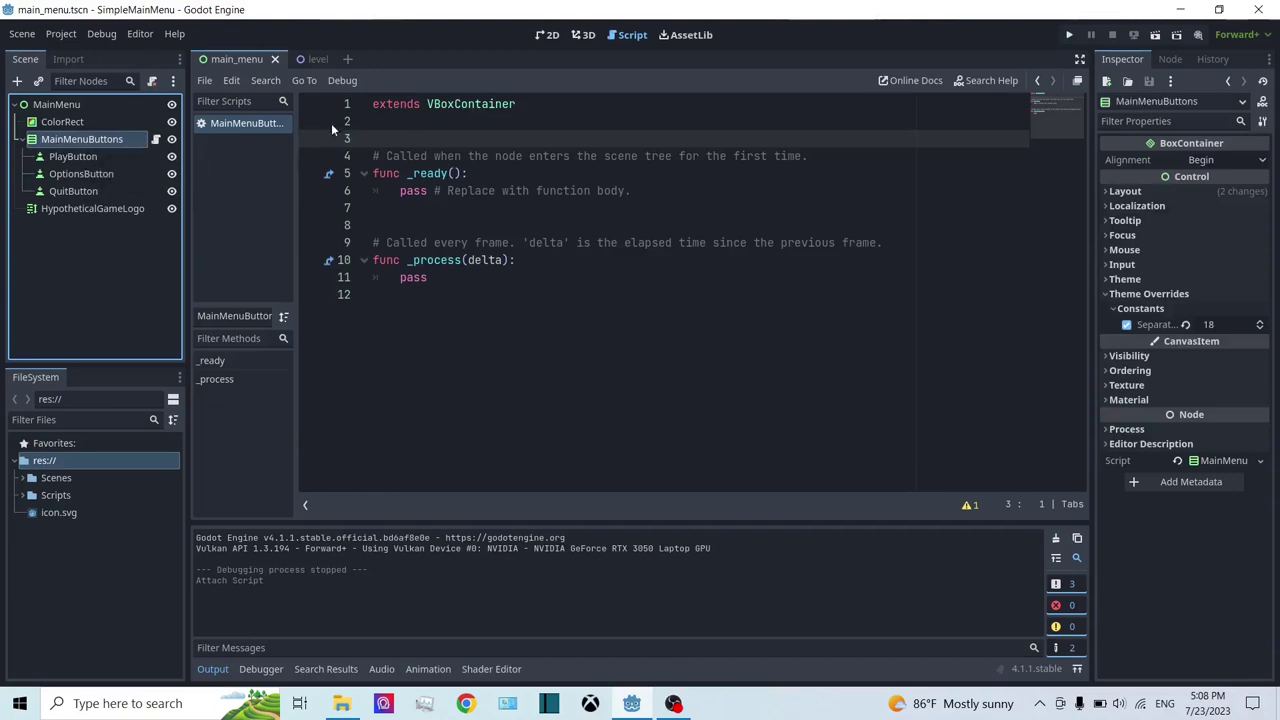
click(87, 158)
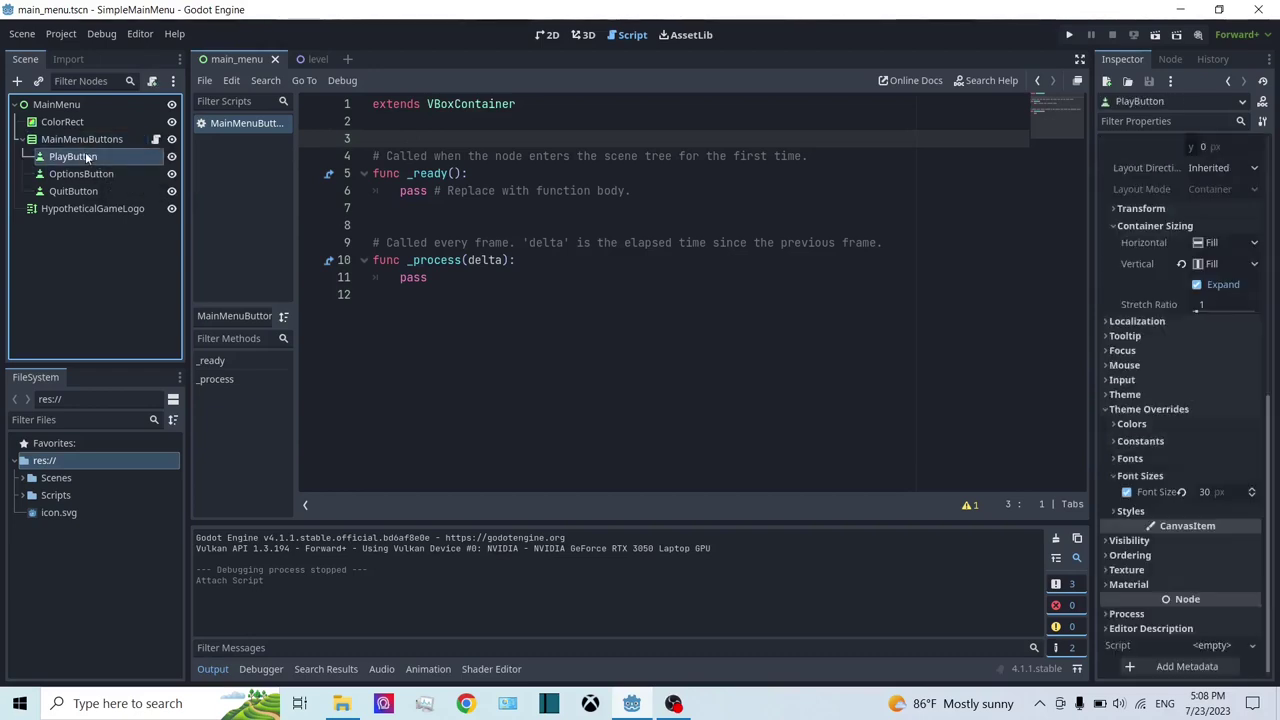
scroll(1215, 374, up, 10)
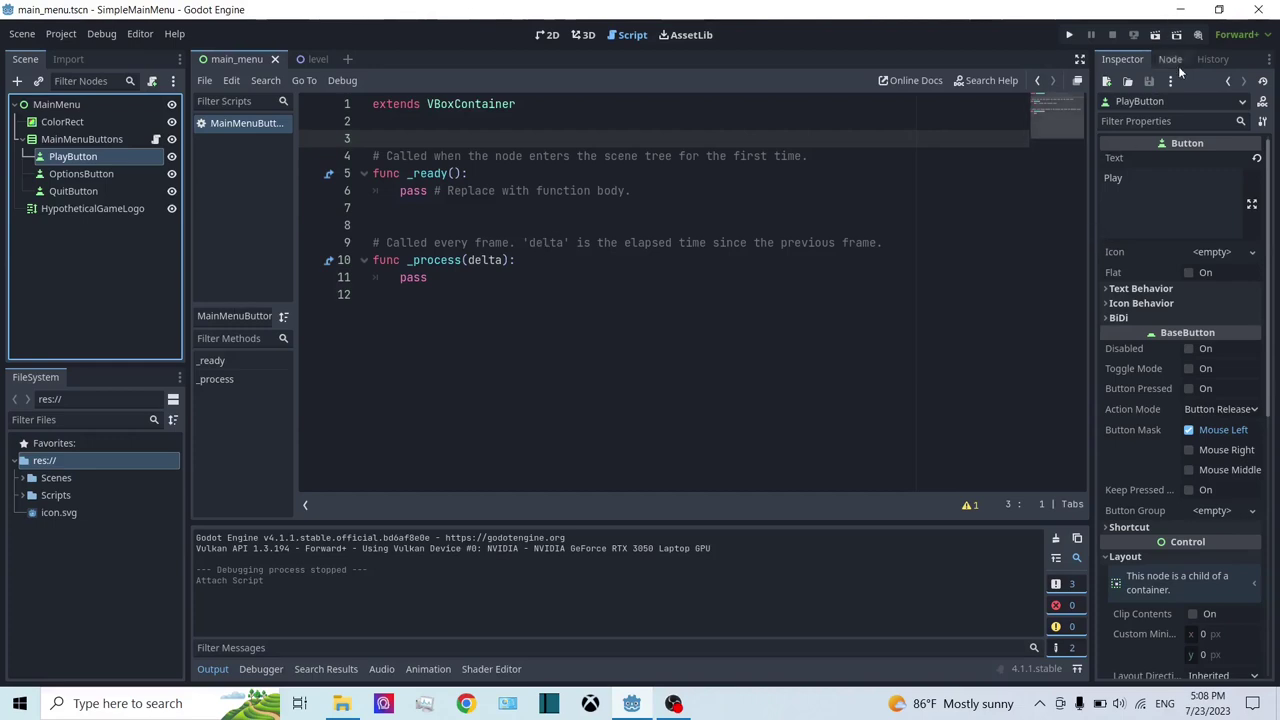
click(491, 266)
click(490, 279)
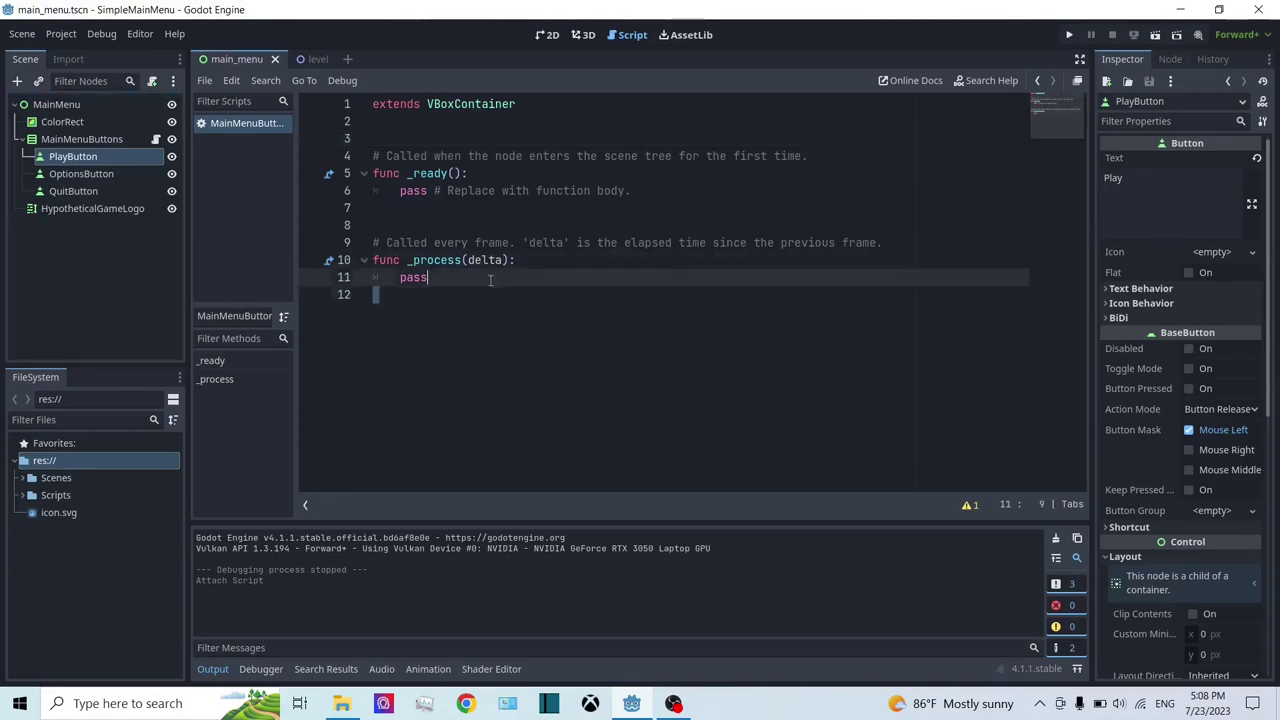
double_click(499, 279)
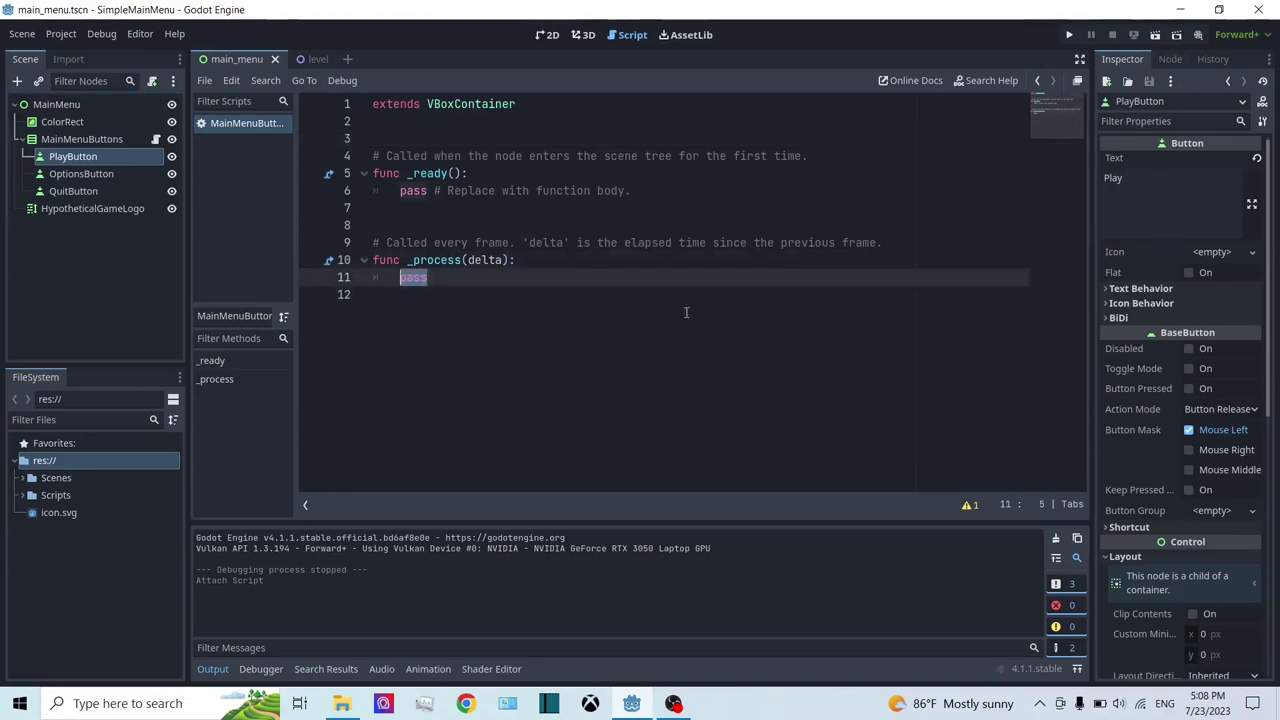
click(757, 355)
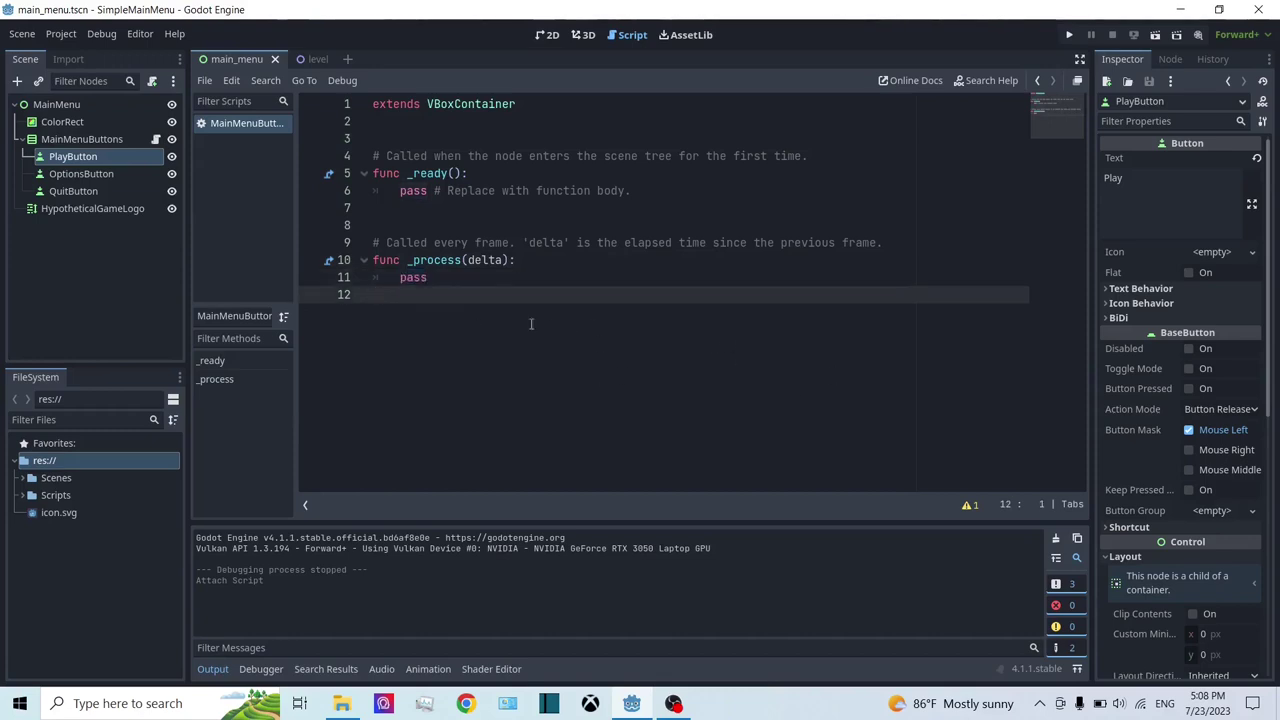
click(80, 158)
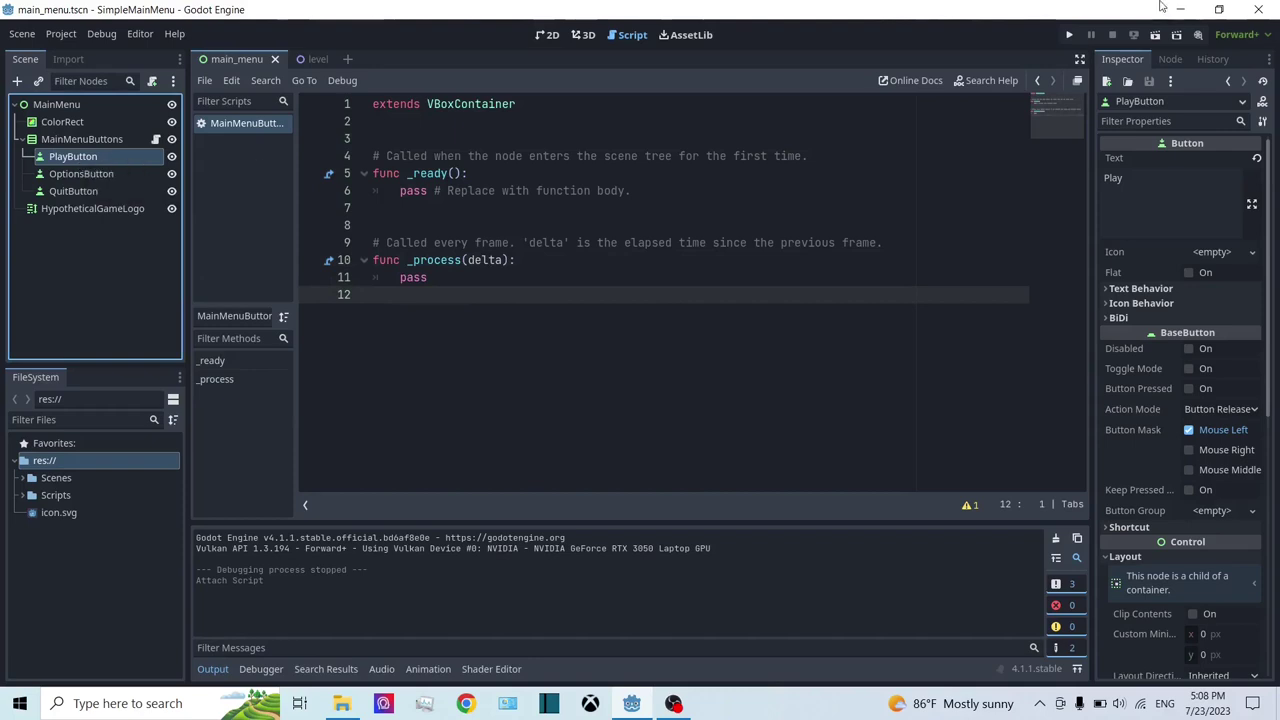
click(1172, 59)
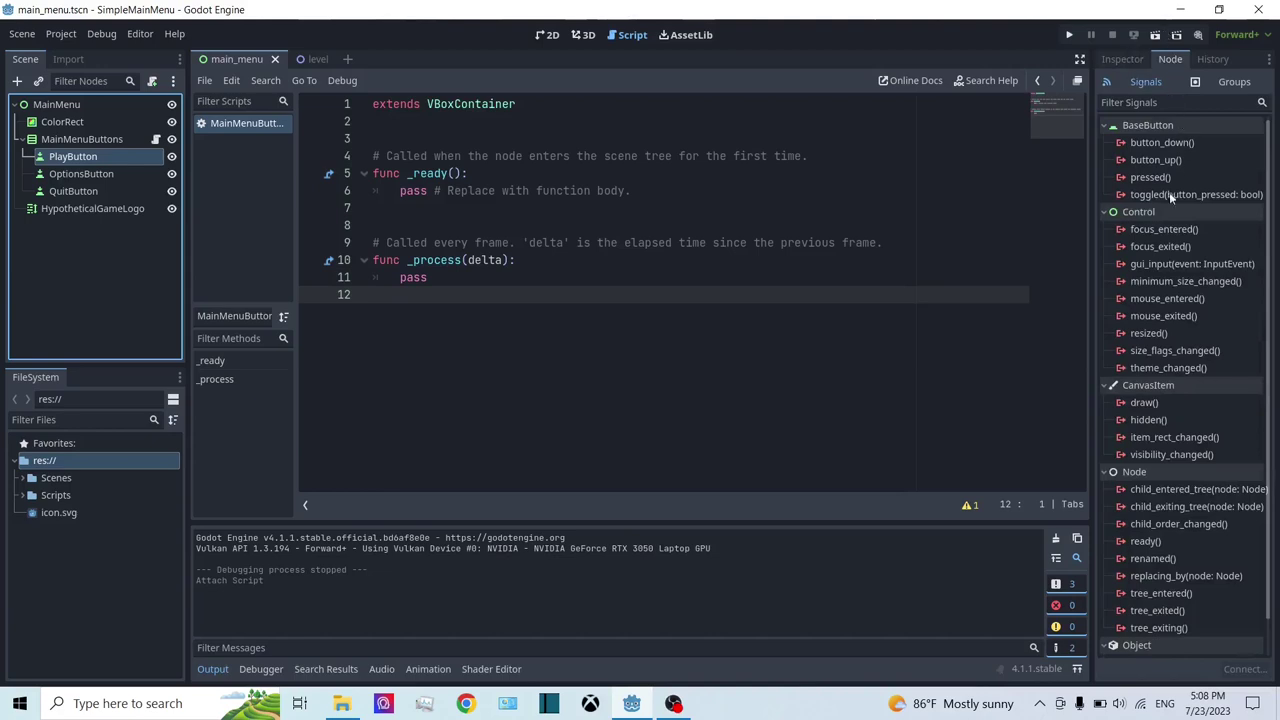
Step: Open the connection dialog for PlayButton's pressed() signal, targeting MainMenuButtons' _on_play_button_pressed method
scroll(1191, 142, down, 1)
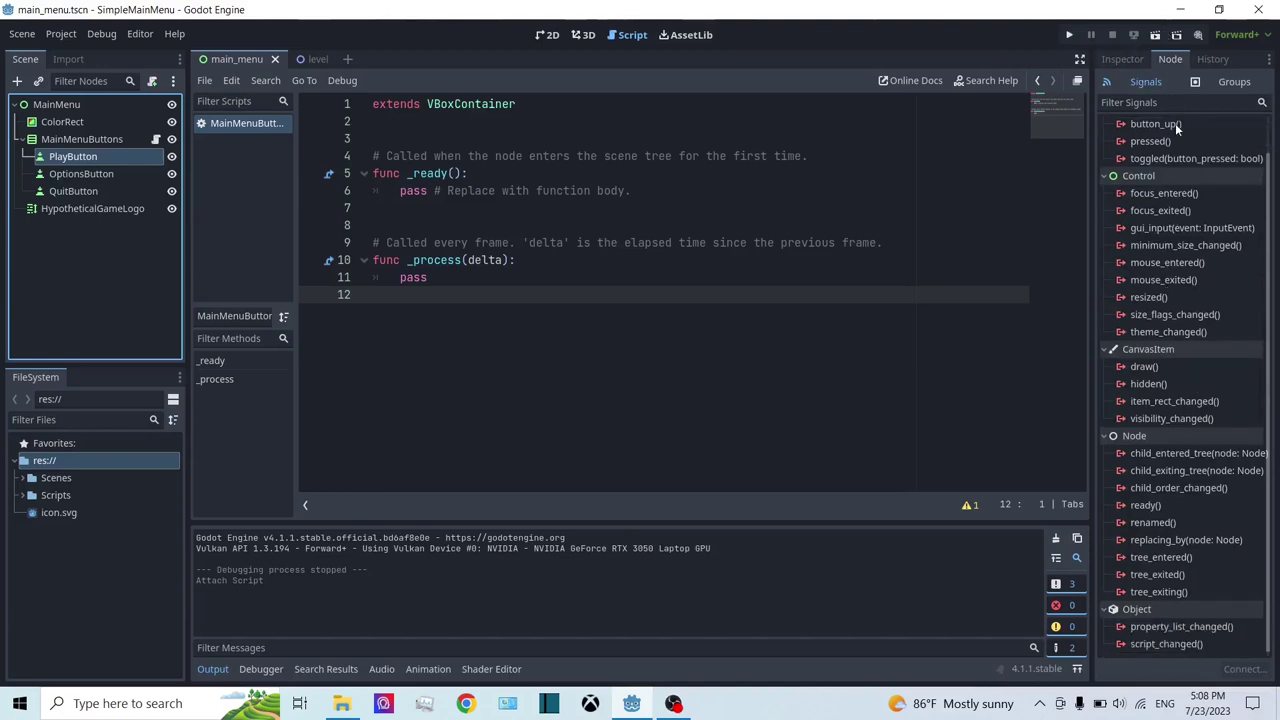
mouse_move(1177, 129)
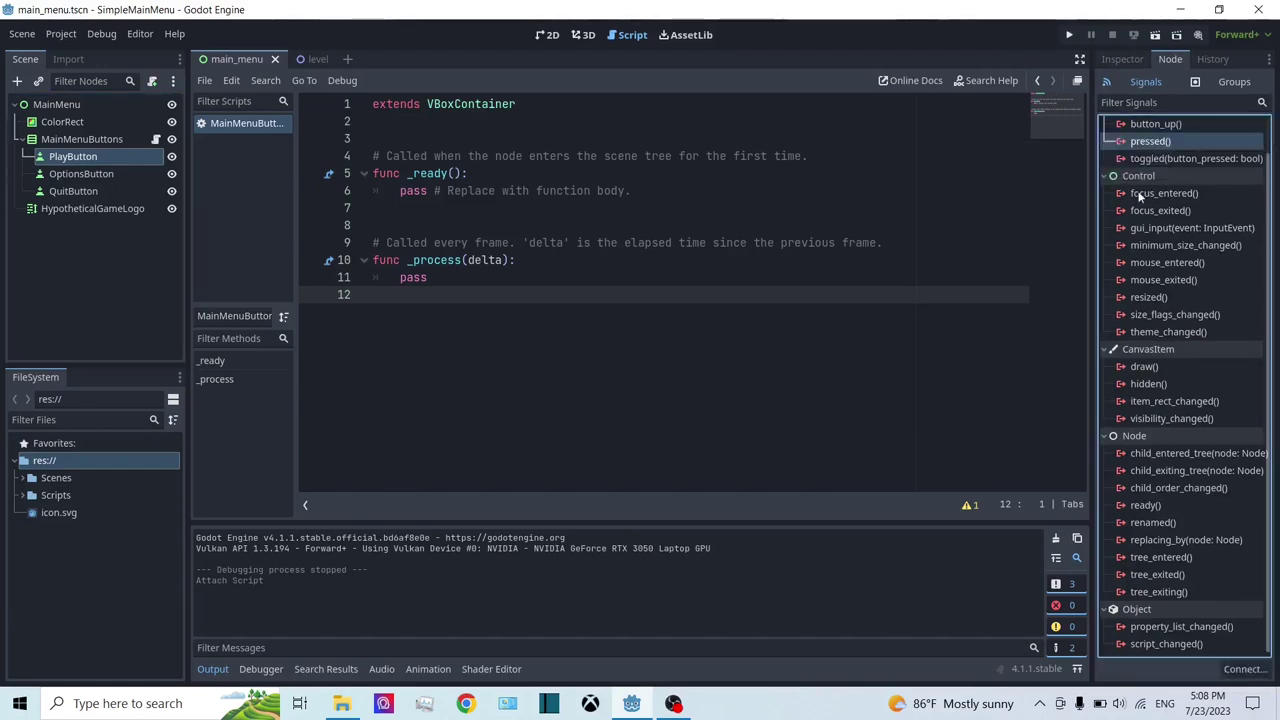
click(1138, 126)
scroll(1170, 155, up, 1)
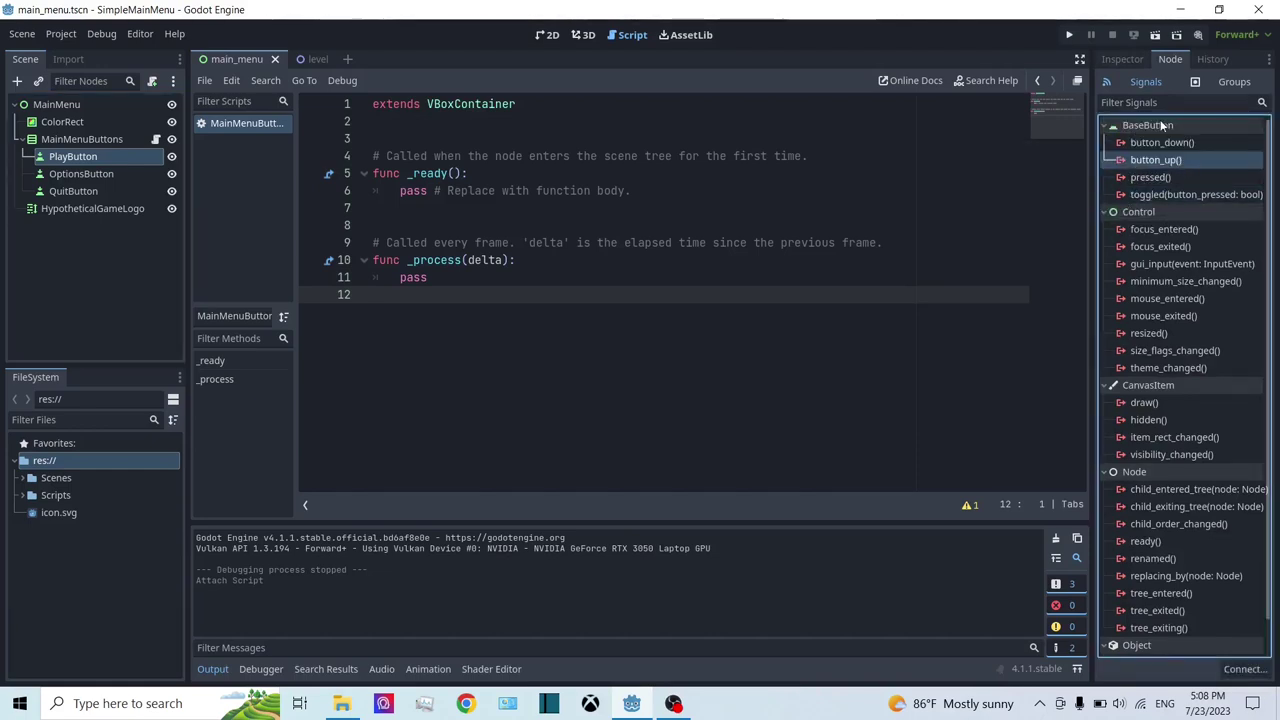
scroll(1145, 127, down, 1)
scroll(1134, 128, up, 1)
click(1134, 143)
click(1163, 177)
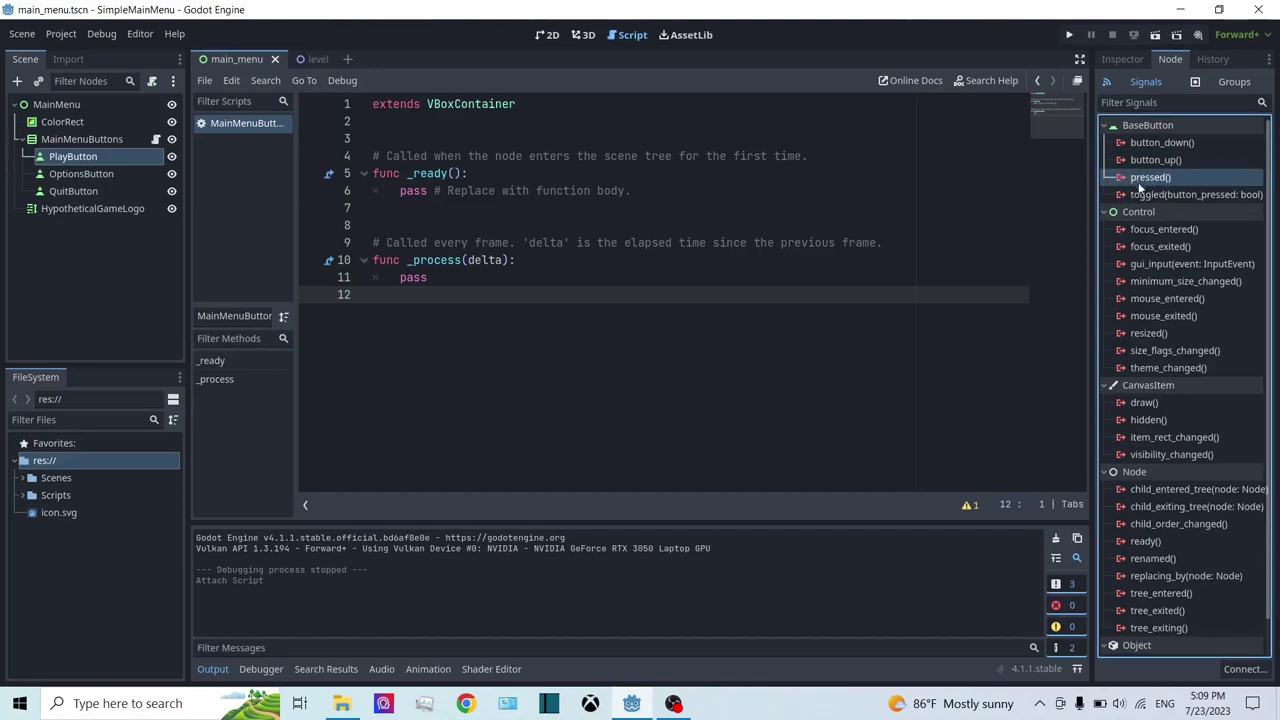
mouse_move(1190, 176)
double_click(1180, 178)
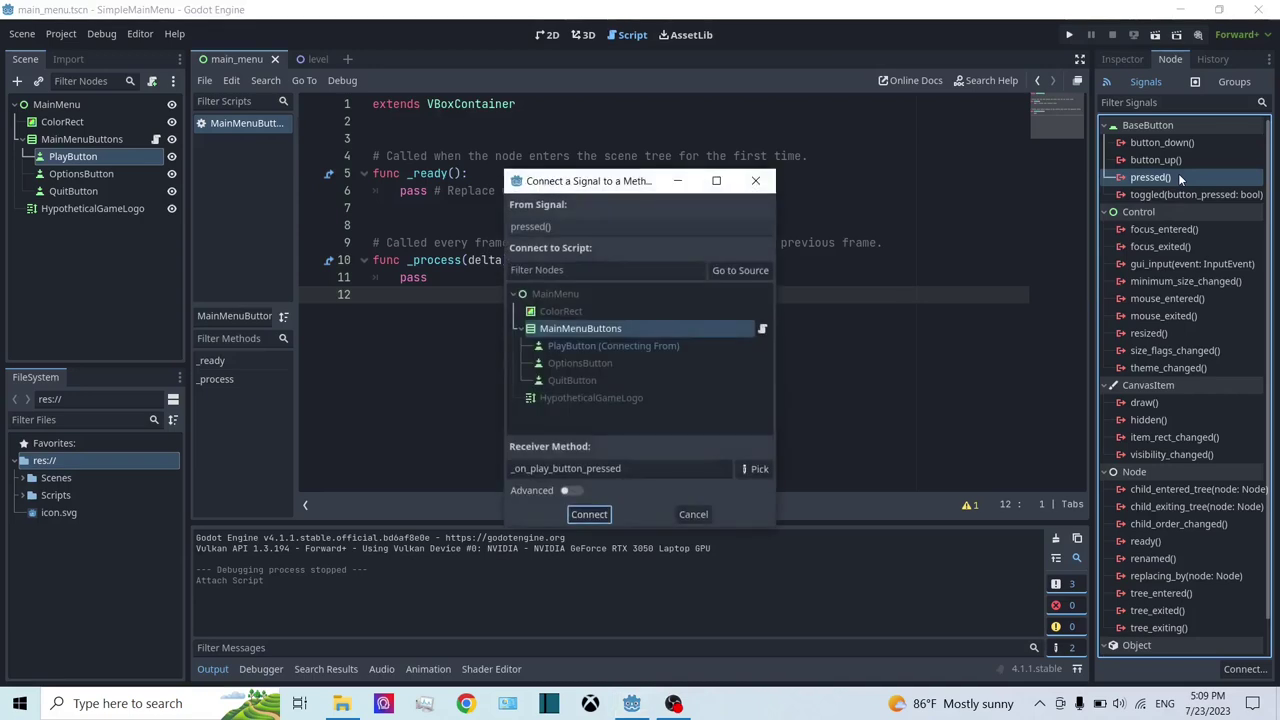
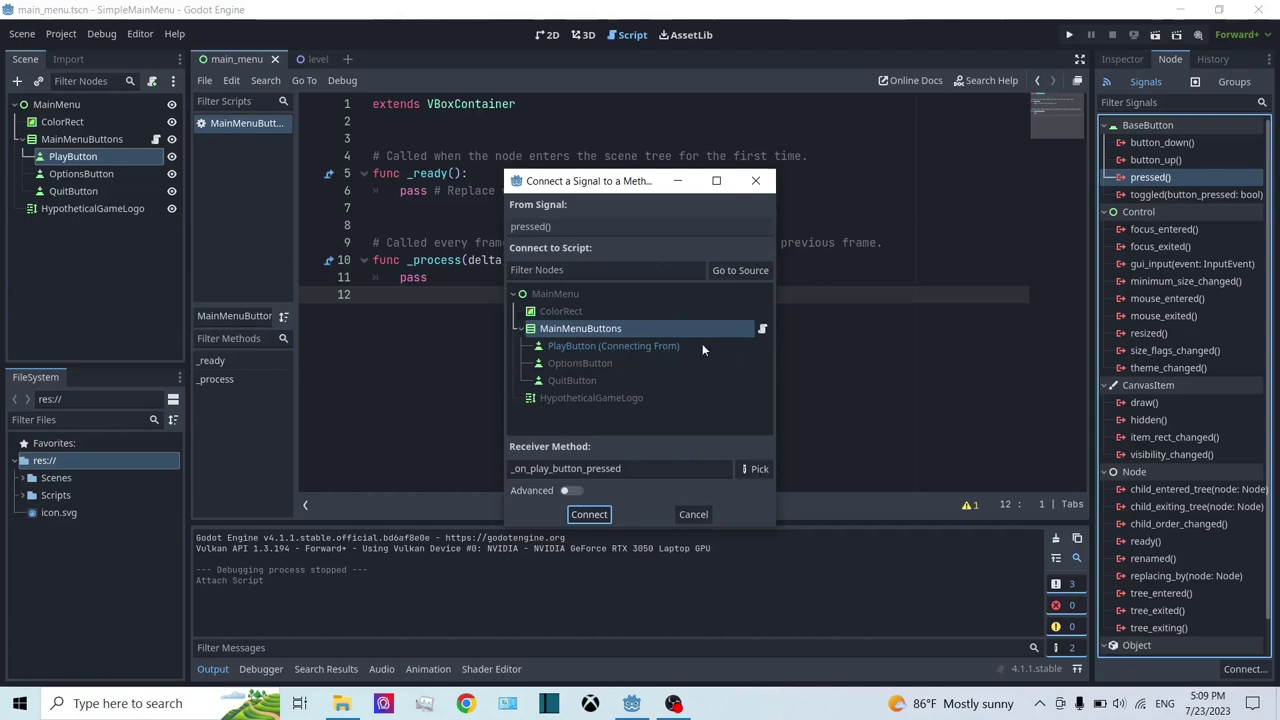
Step: Connect PlayButton's pressed signal to MainMenuButtons as _on_play_button_pressed
click(574, 330)
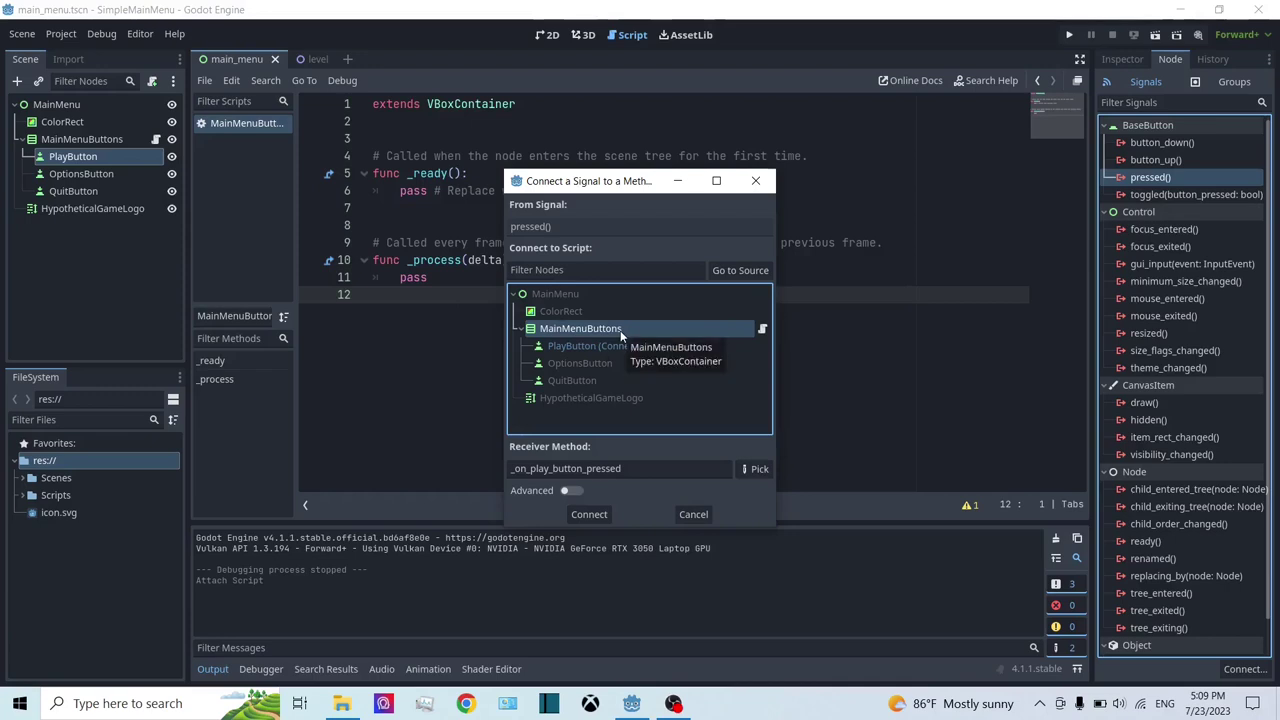
click(634, 468)
drag(634, 468, 503, 470)
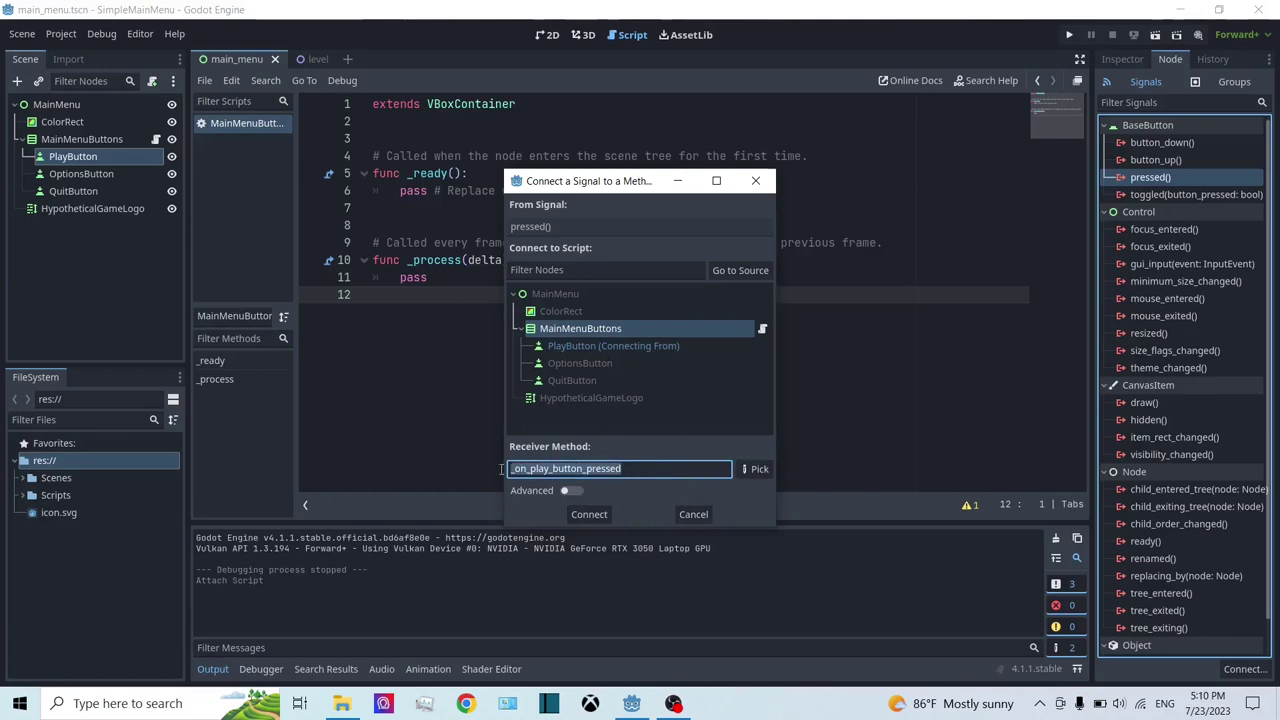
click(660, 467)
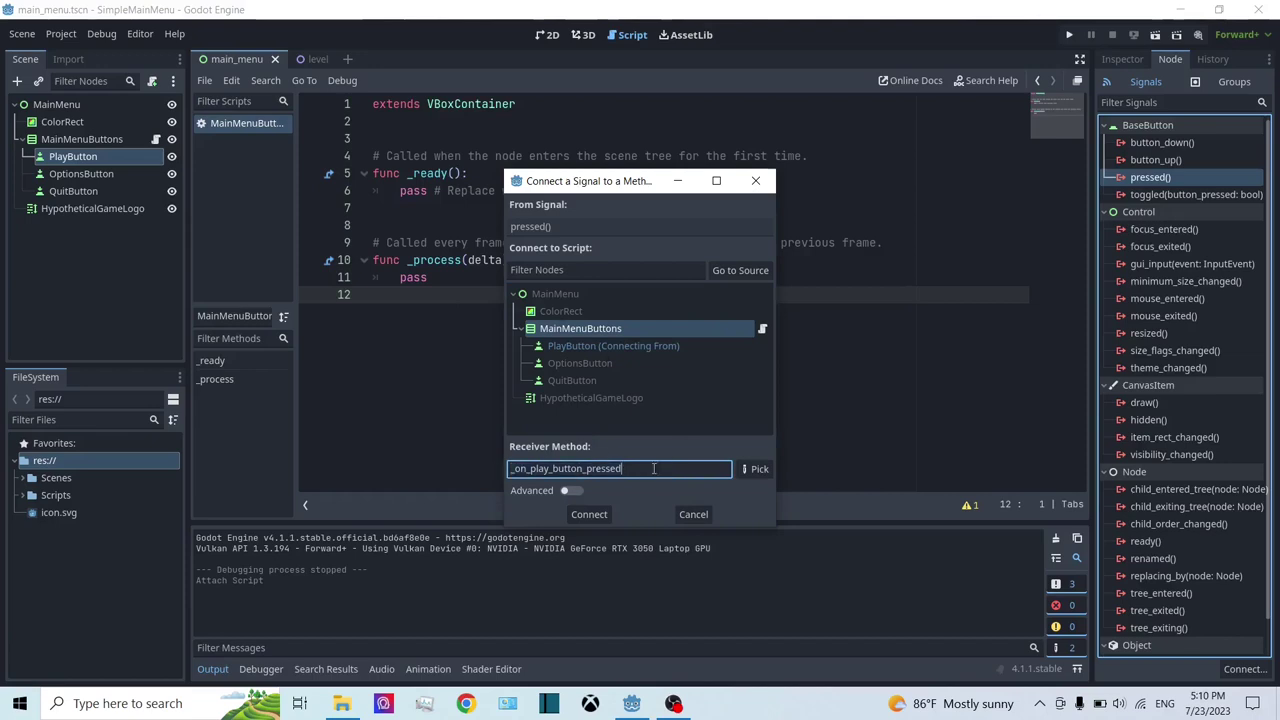
click(585, 518)
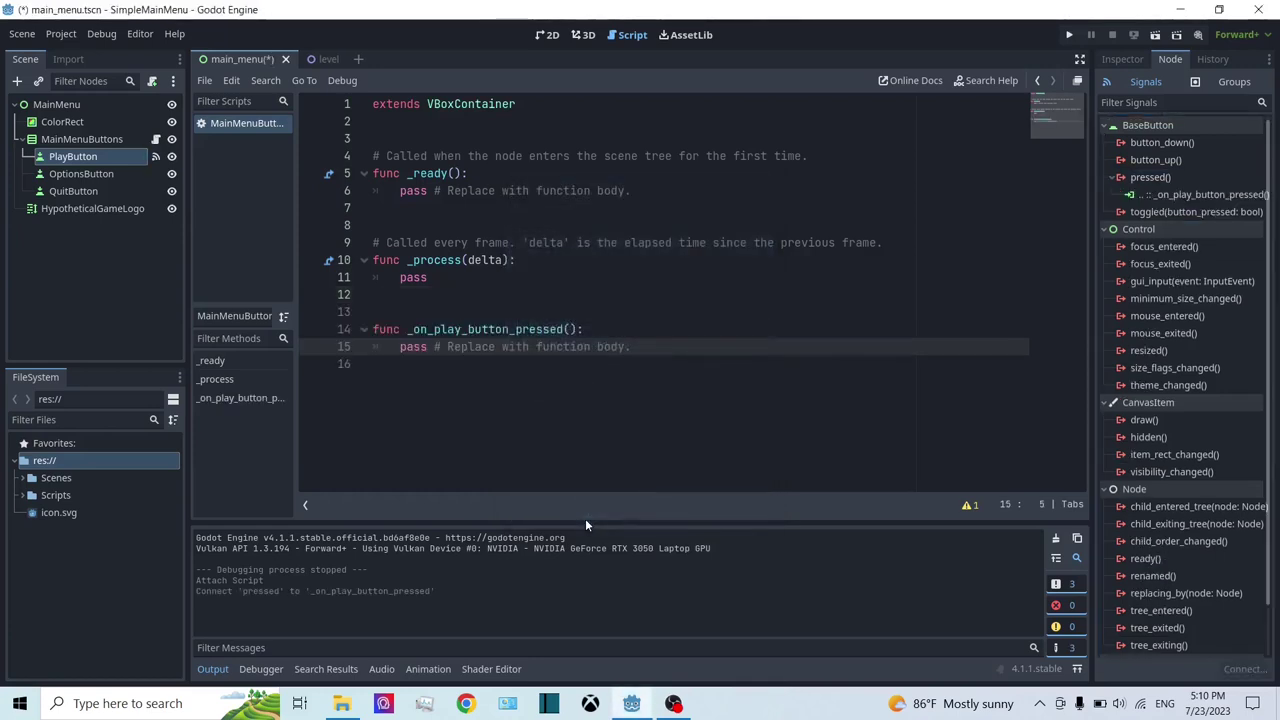
Step: Select the new function's placeholder pass line, save main_menu.tscn, and place the caret on line 2
click(835, 342)
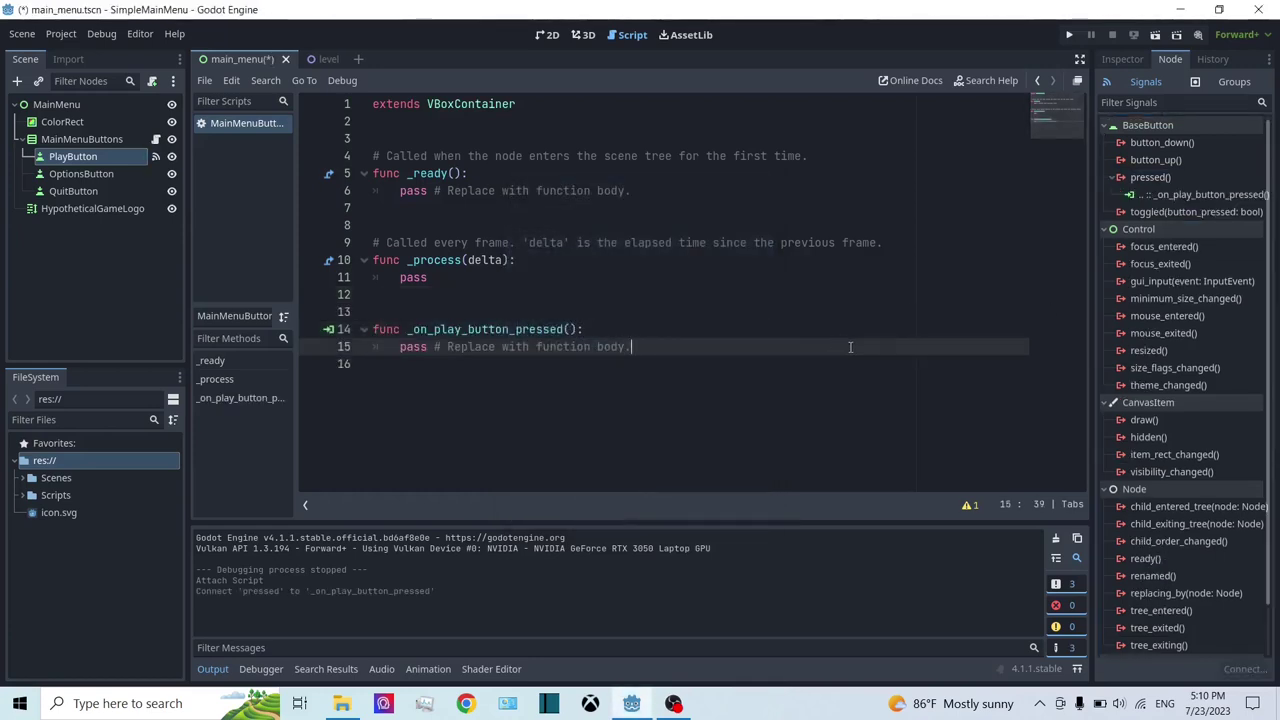
drag(850, 347, 397, 347)
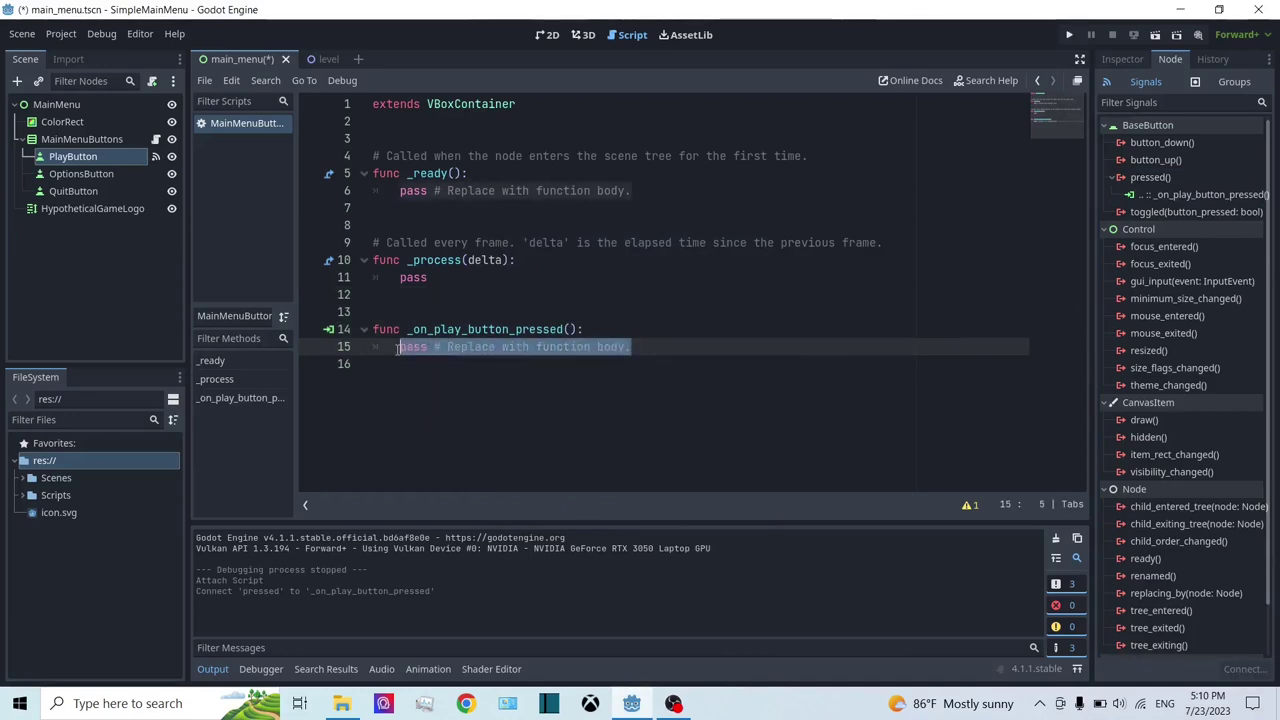
click(480, 362)
drag(632, 347, 400, 348)
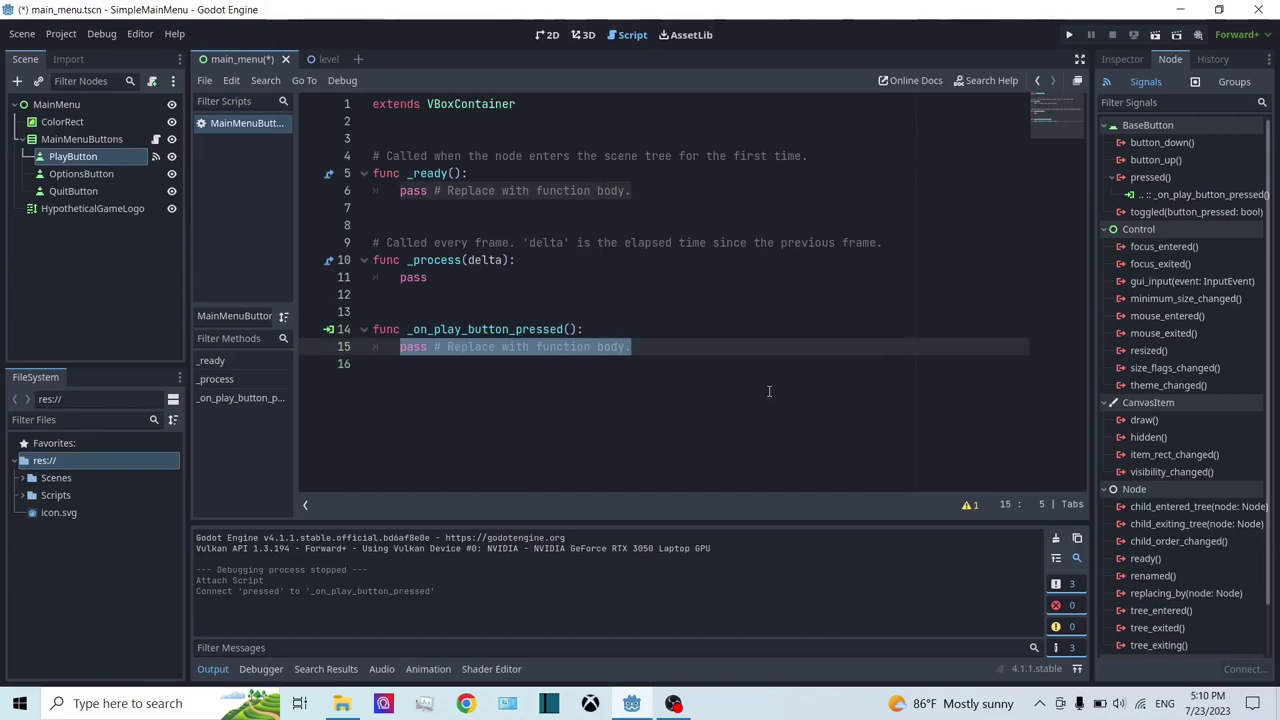
click(459, 362)
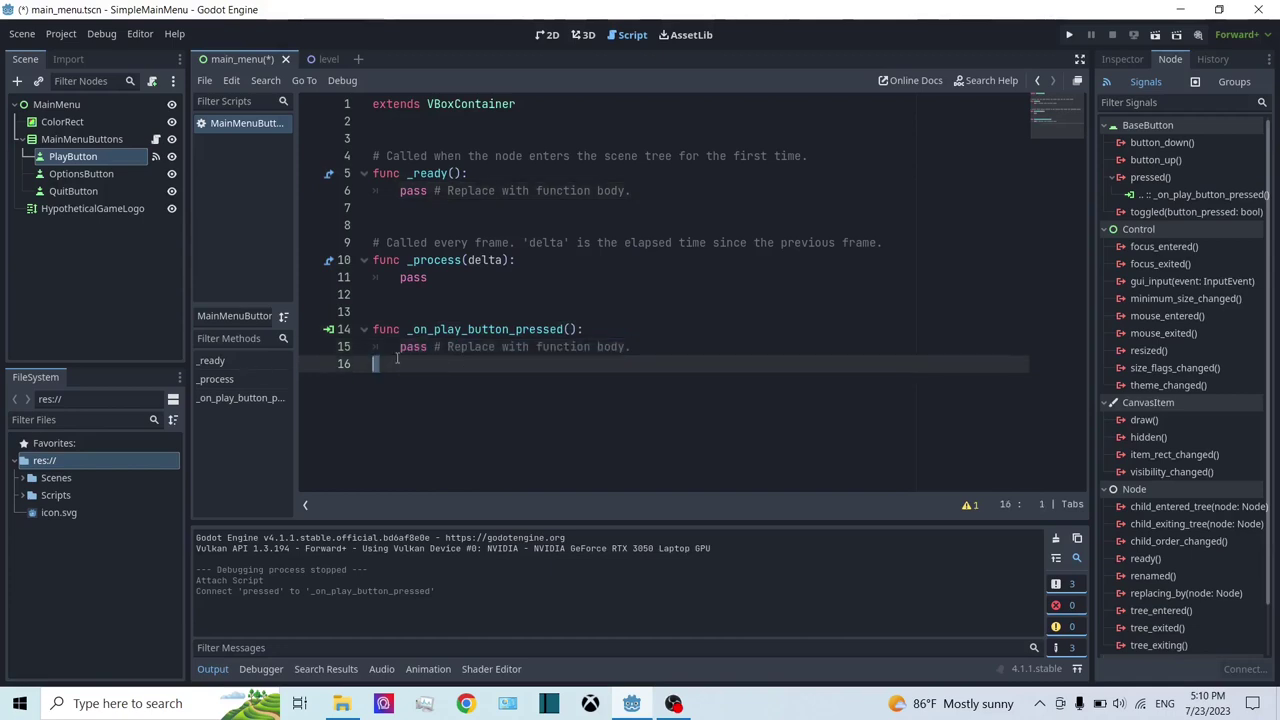
drag(397, 358, 400, 347)
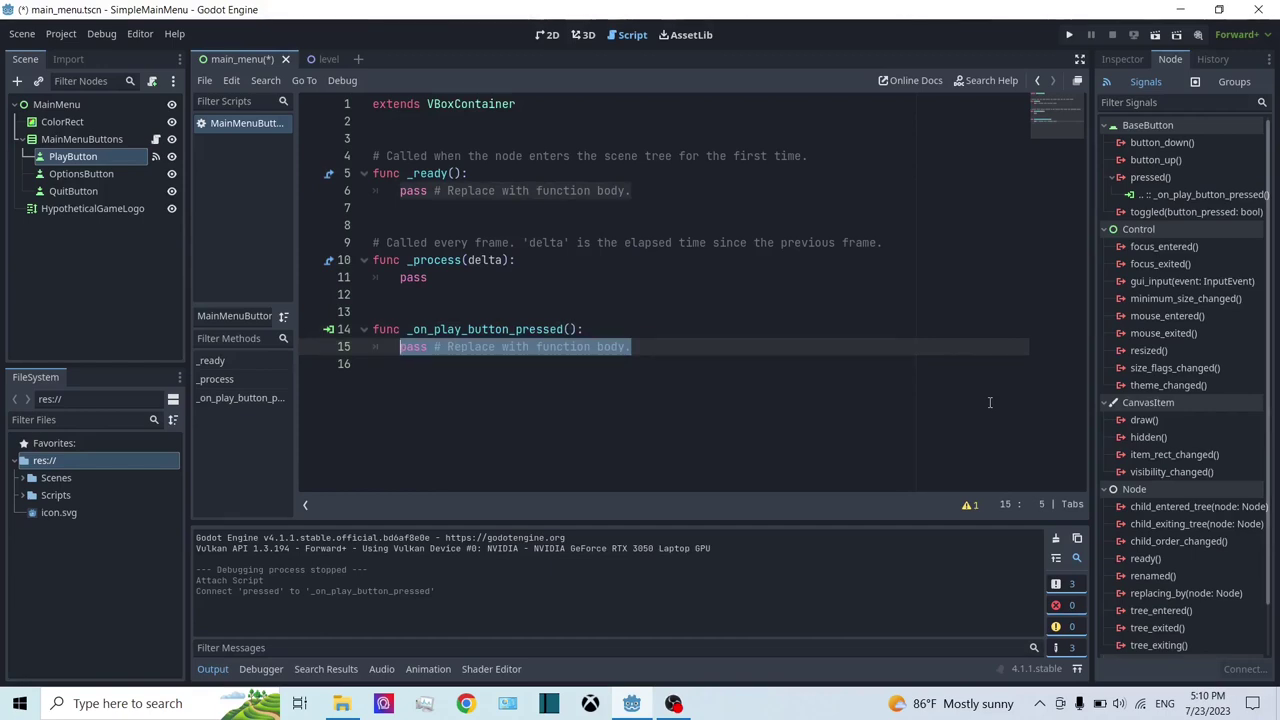
key(ctrl+s)
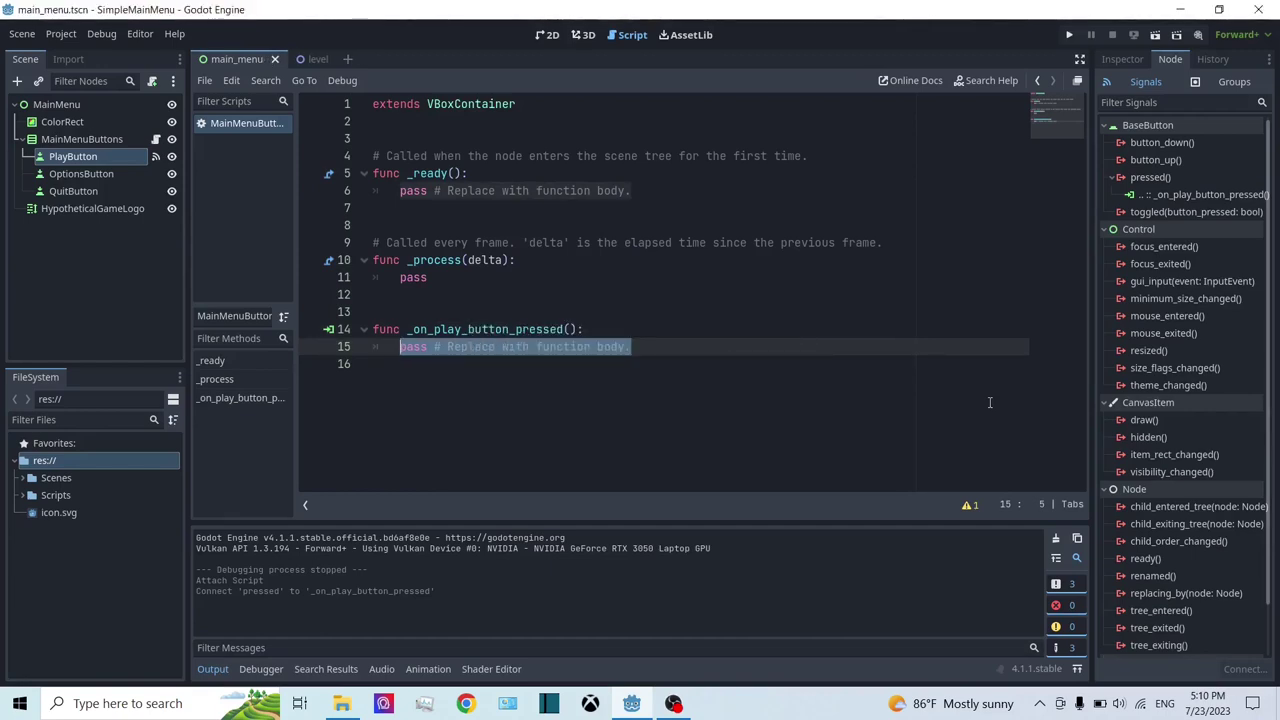
click(412, 142)
click(410, 128)
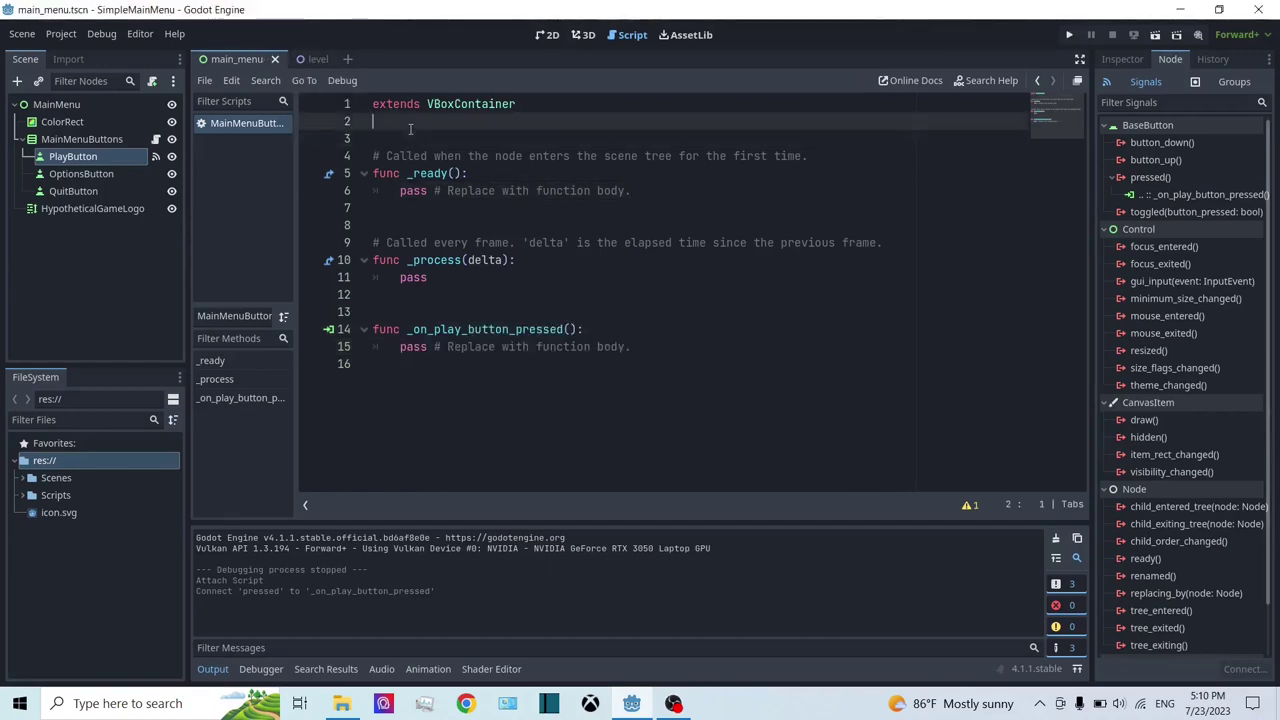
key(Return)
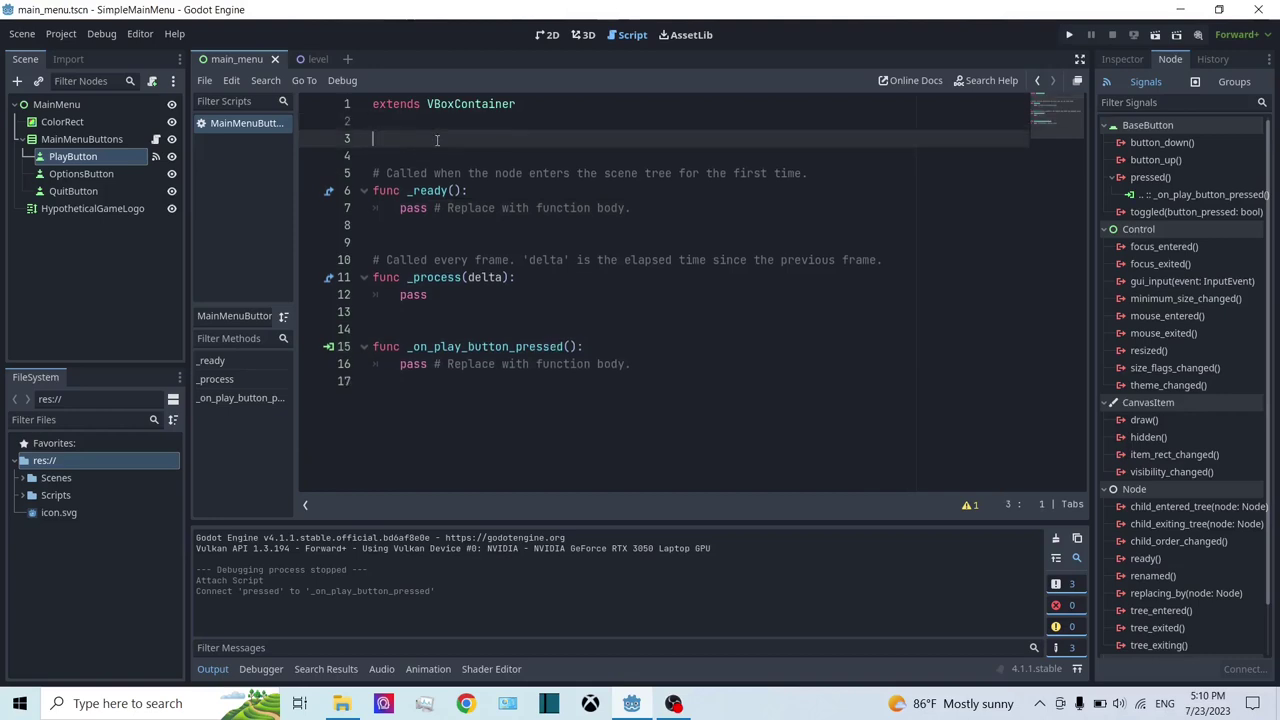
text(var sceneToLoad : Pac)
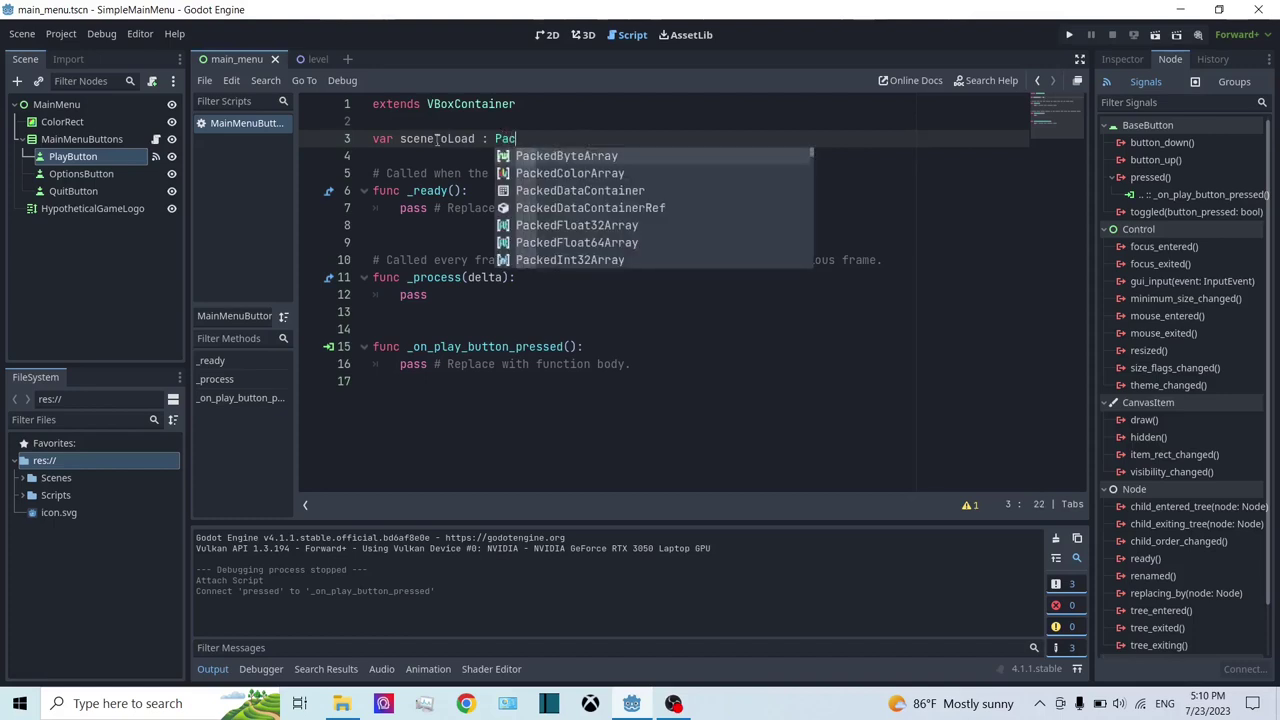
text(kedSce)
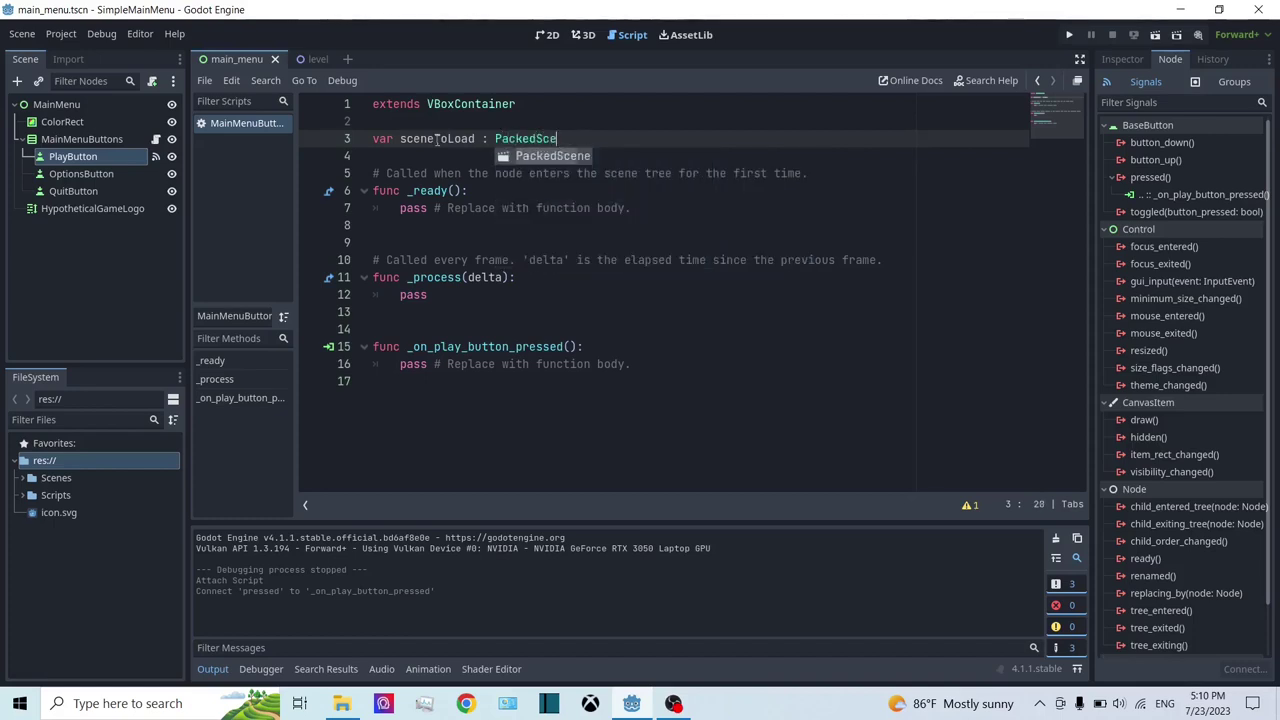
key(Return)
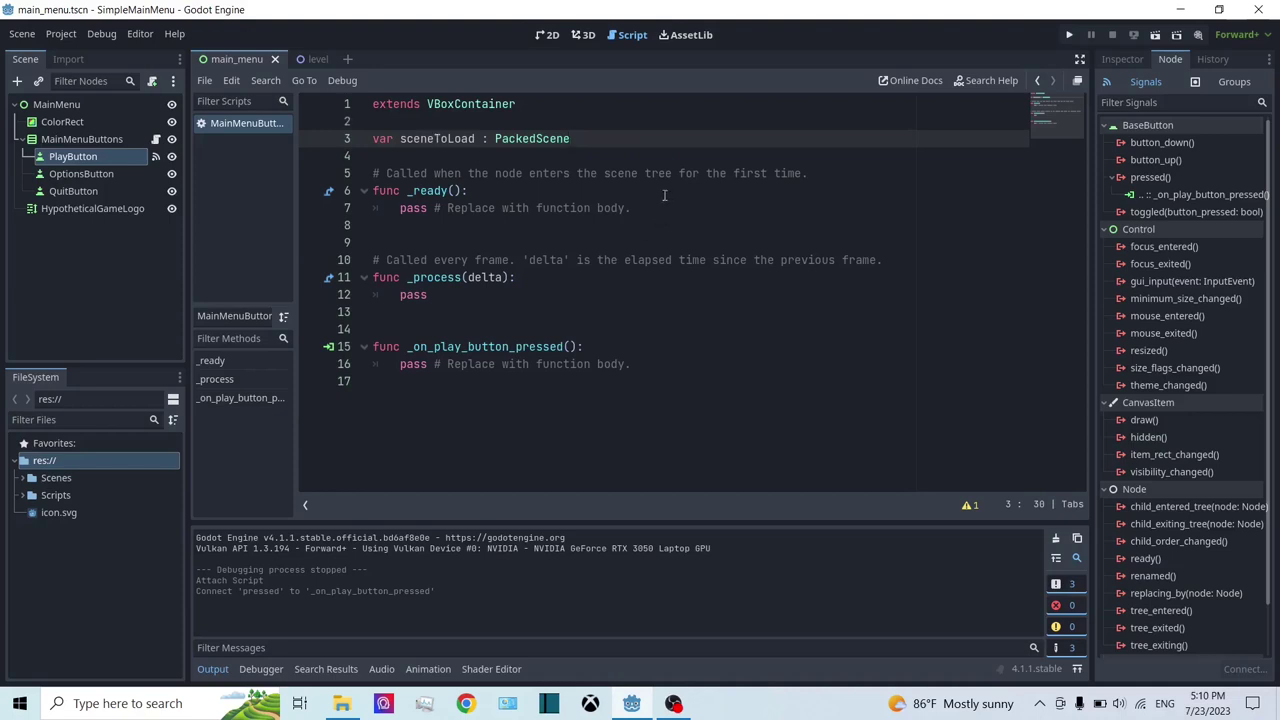
click(374, 145)
text(@expo)
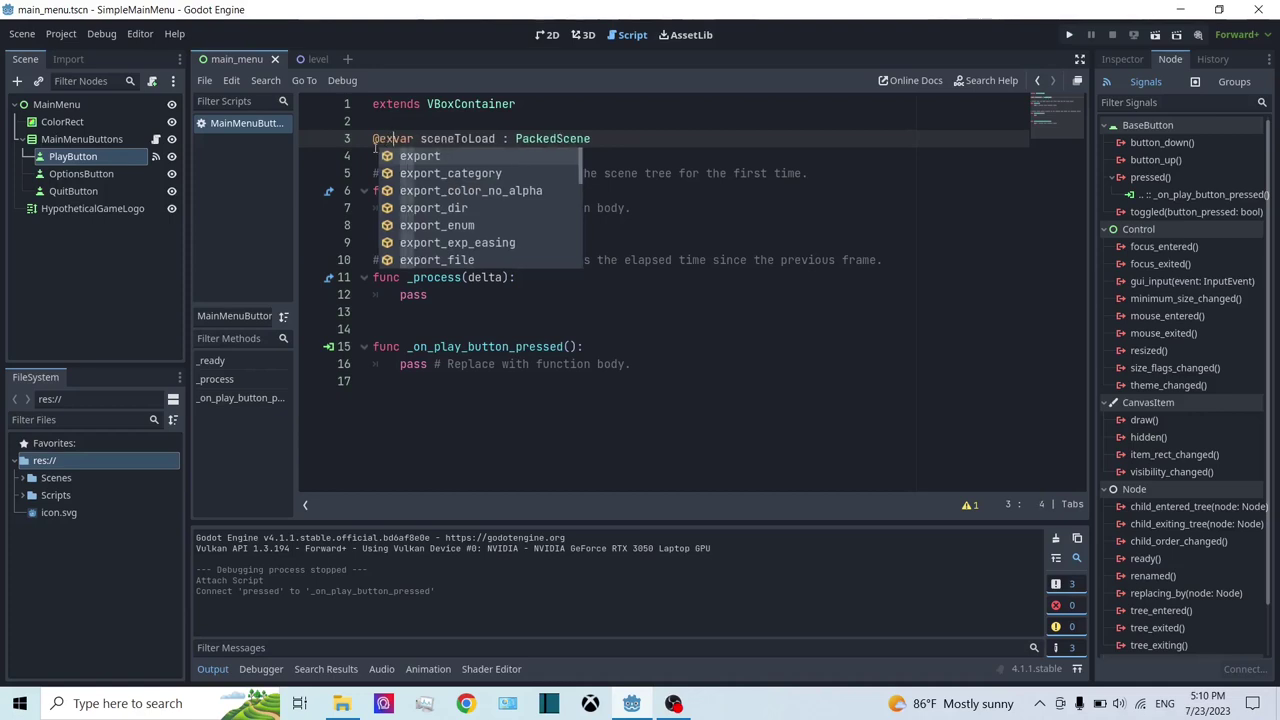
text(rt)
key(ctrl+s)
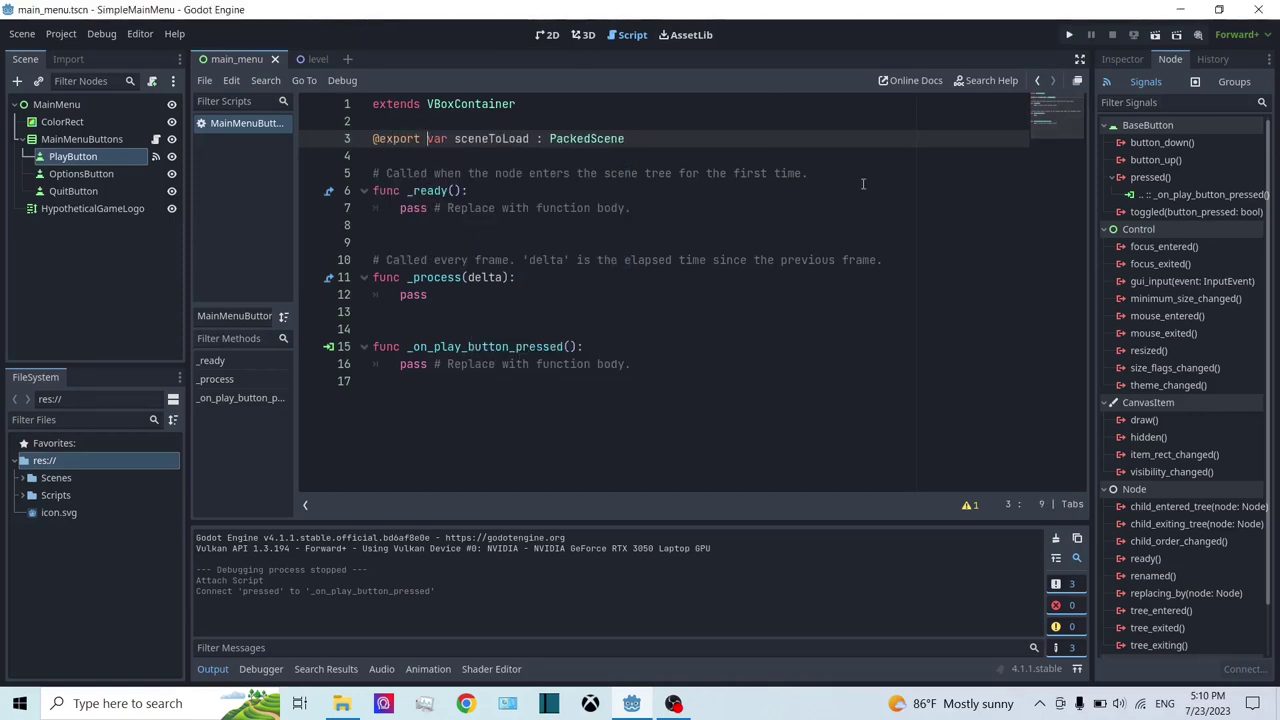
Step: Check the script's resource properties and select the pass line in _on_play_button_pressed
click(1125, 60)
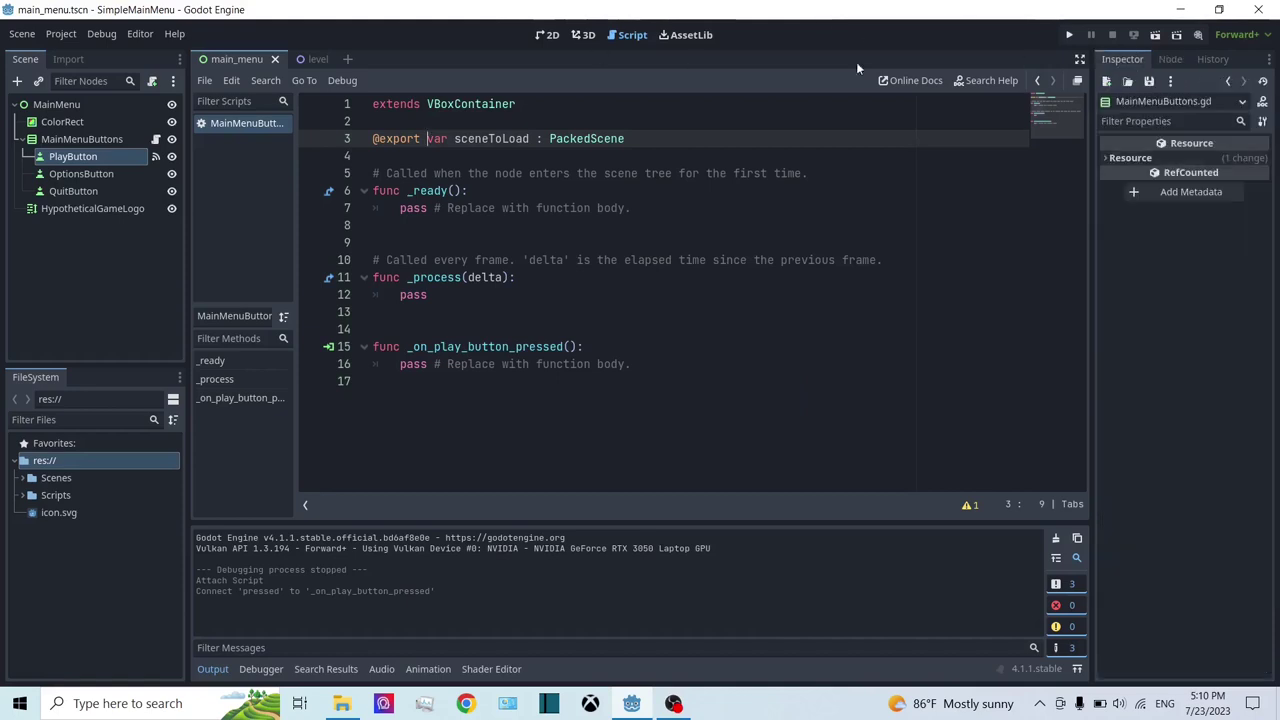
click(516, 208)
click(536, 364)
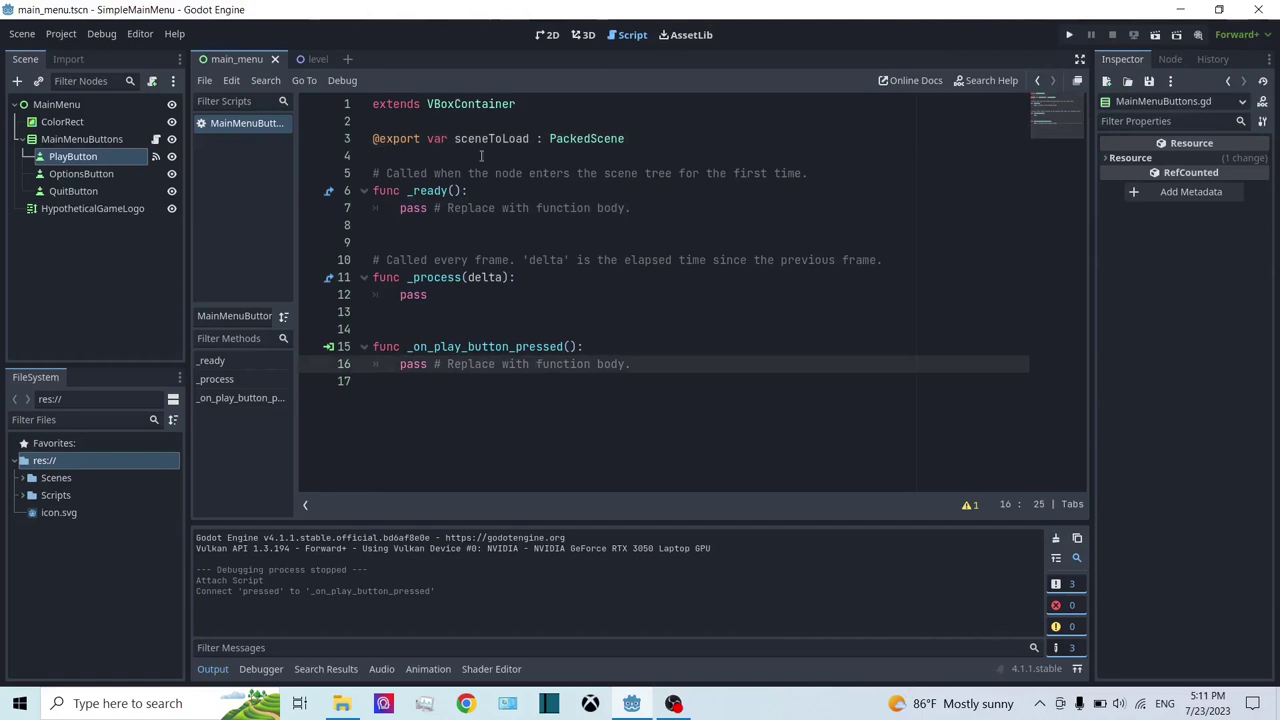
click(655, 157)
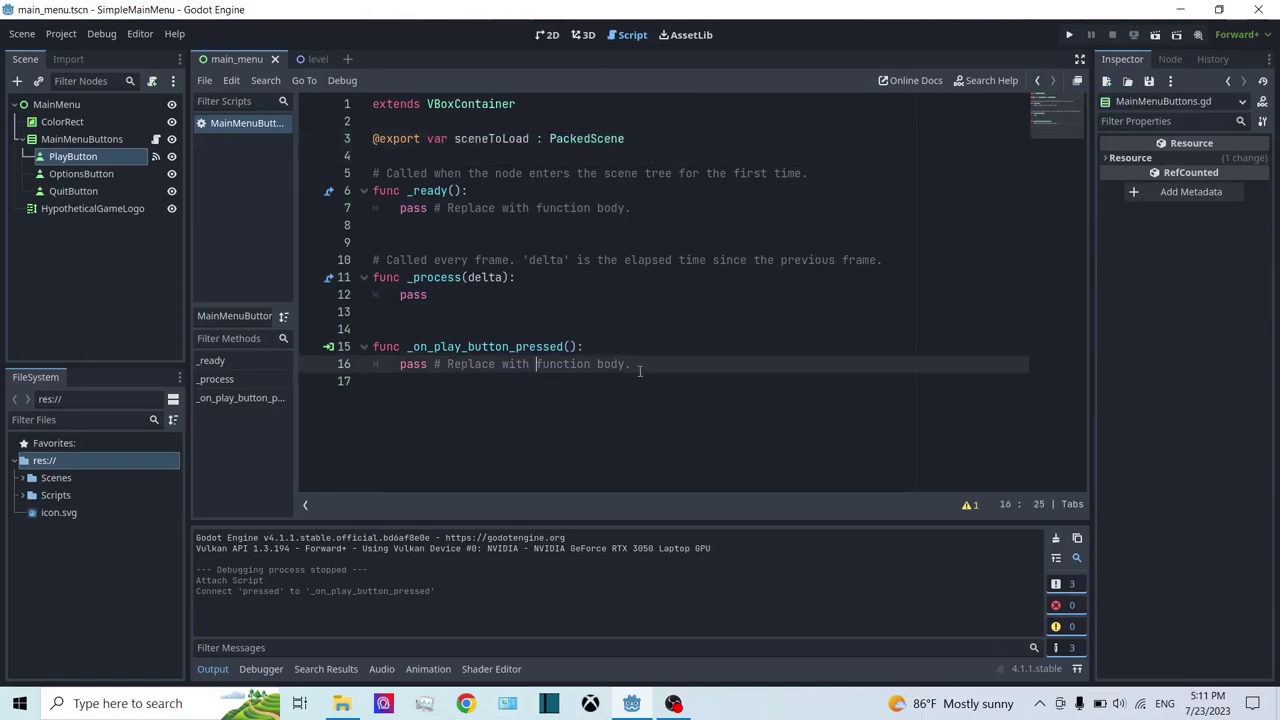
drag(632, 364, 398, 364)
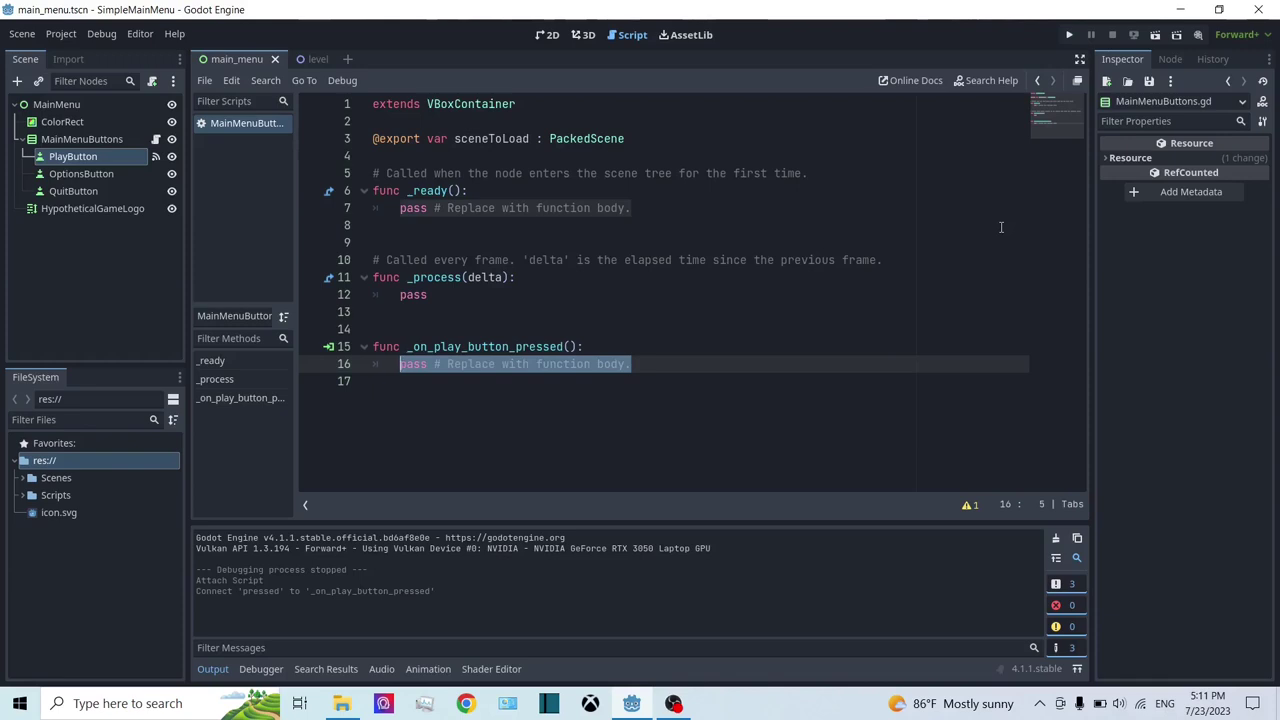
Step: Replace pass with get_tree().change_scene_to_packed(sceneToLoad) and run the project
text(get)
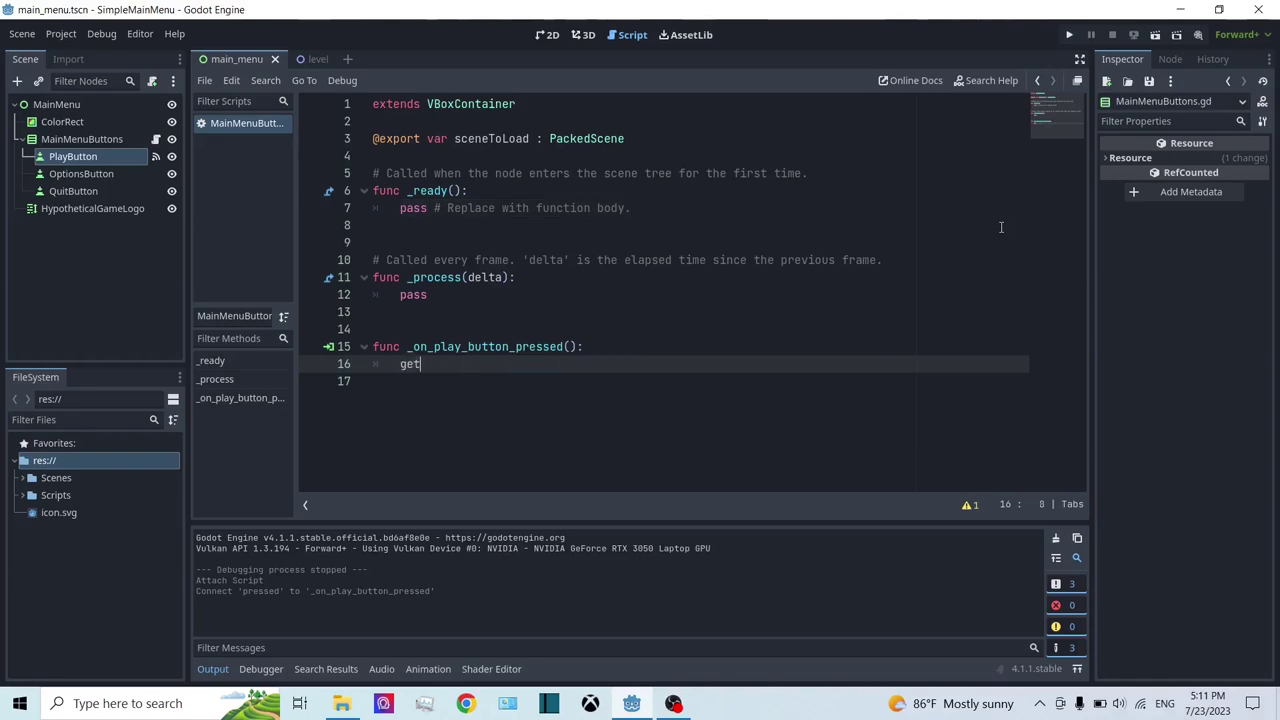
text(_tre)
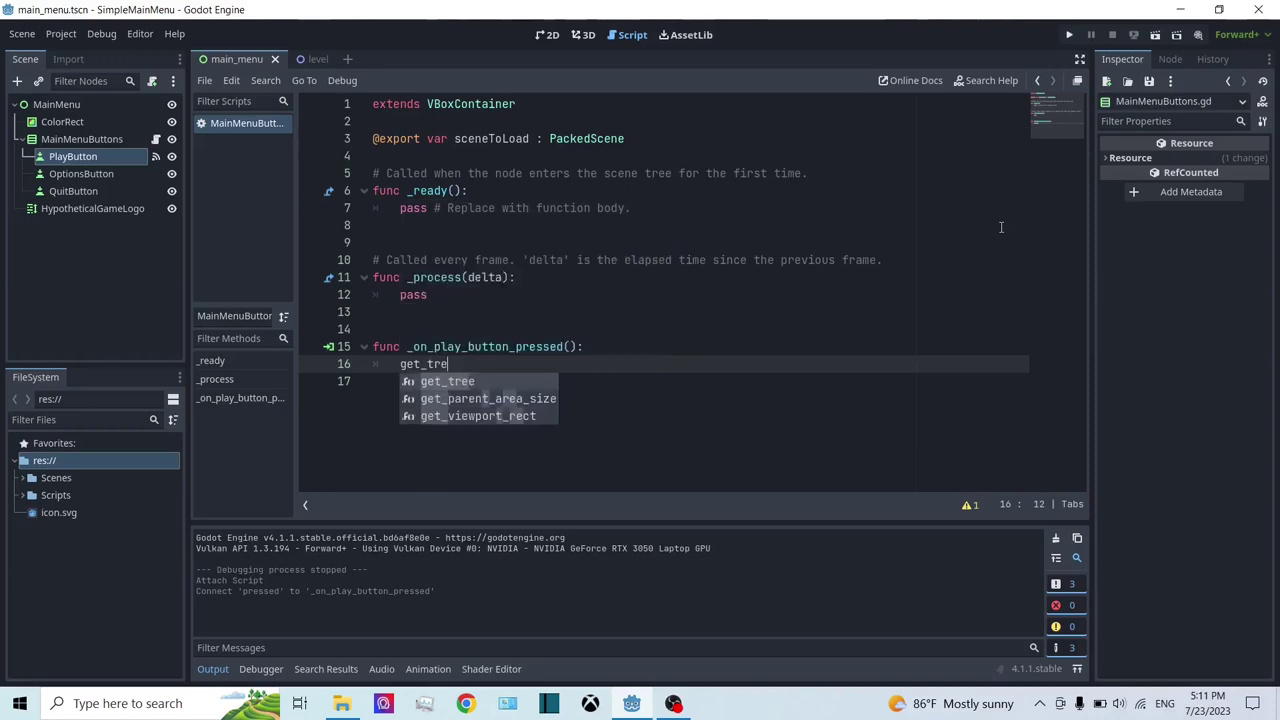
key(Return)
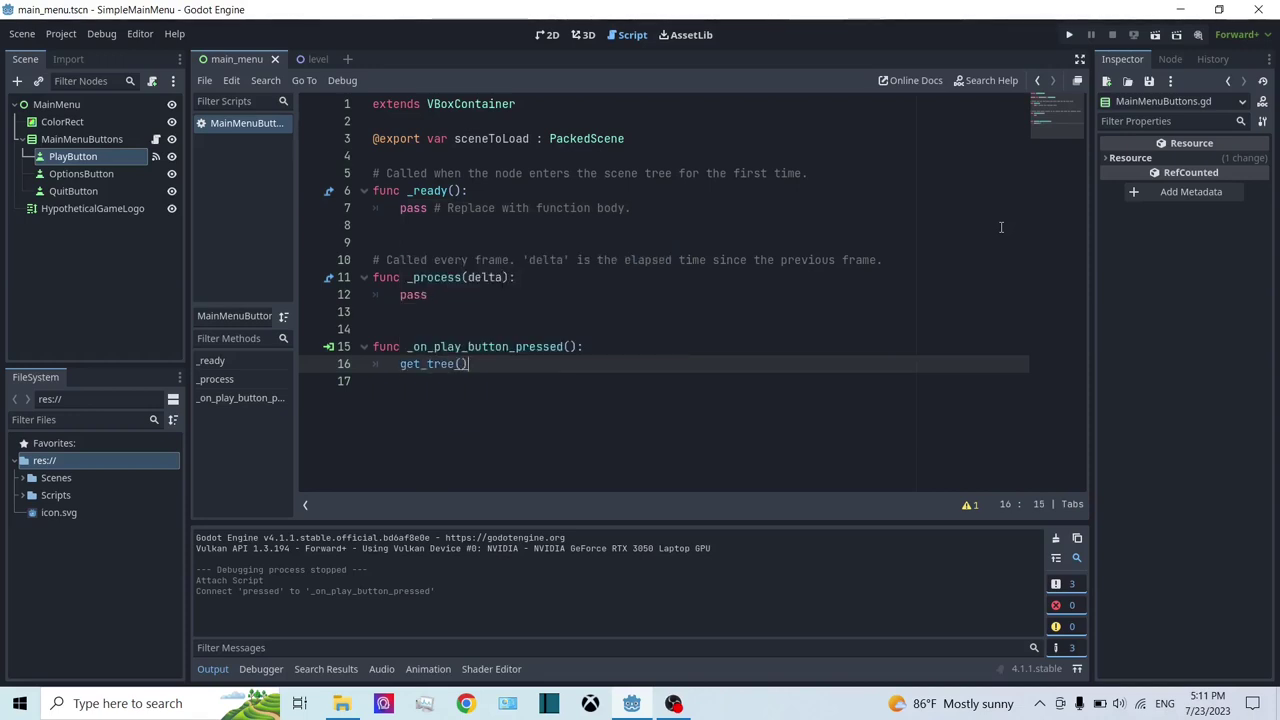
text(.)
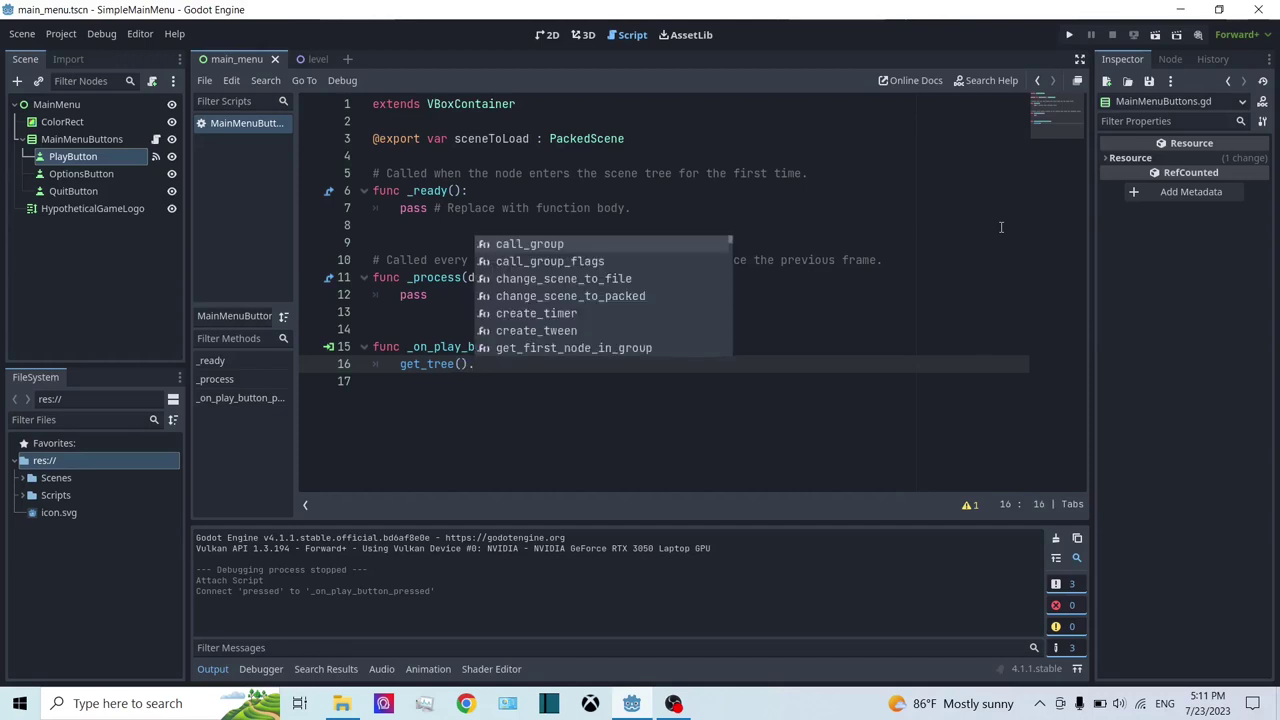
text(ch)
key(Down)
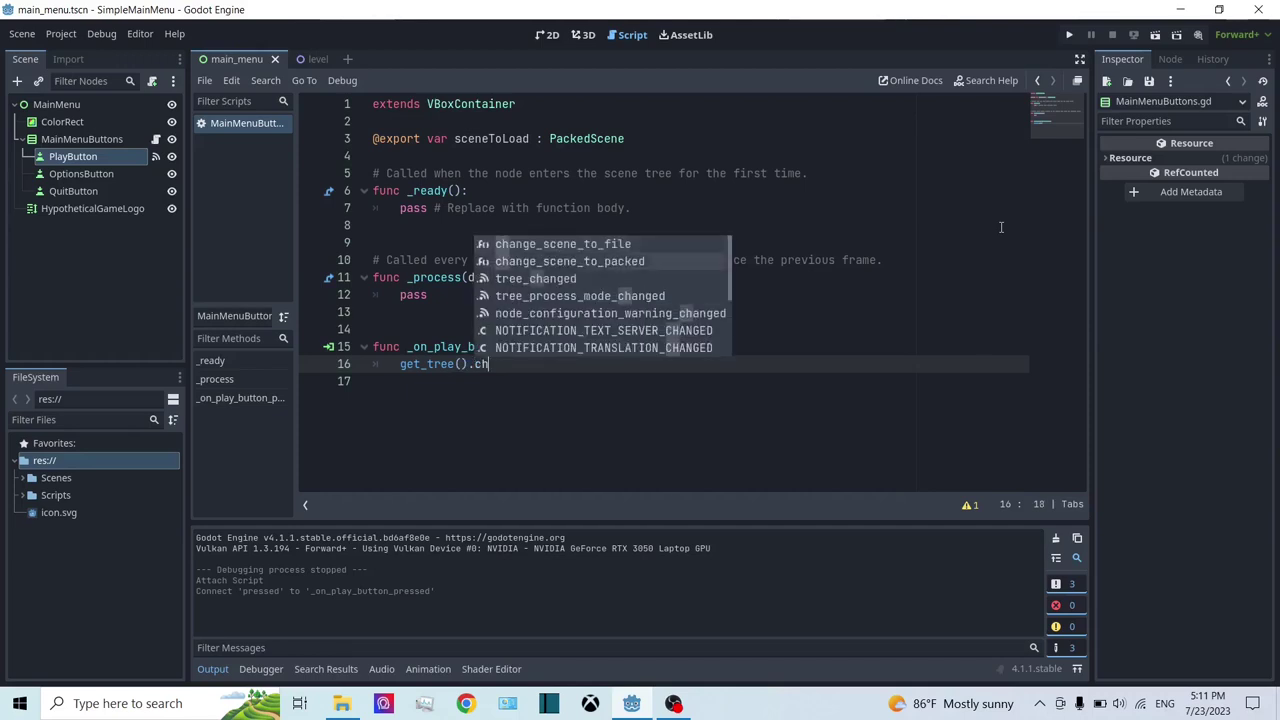
key(Return)
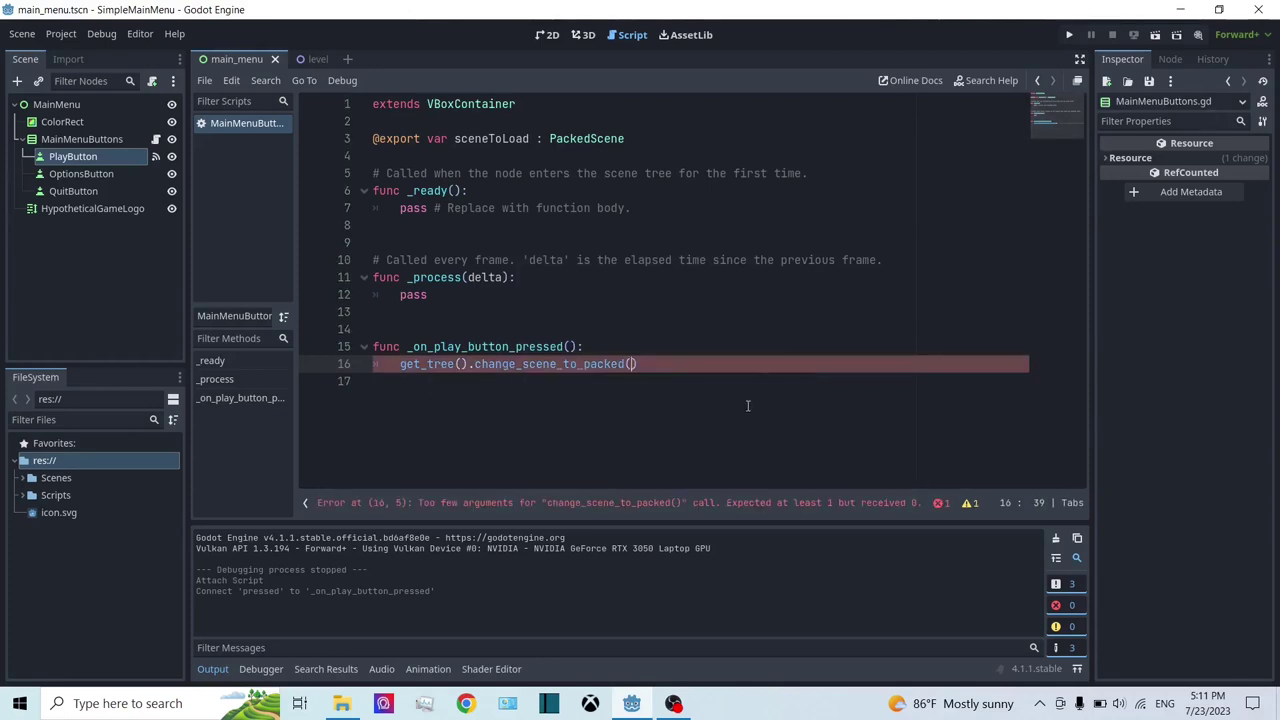
text(sceneToLoad)
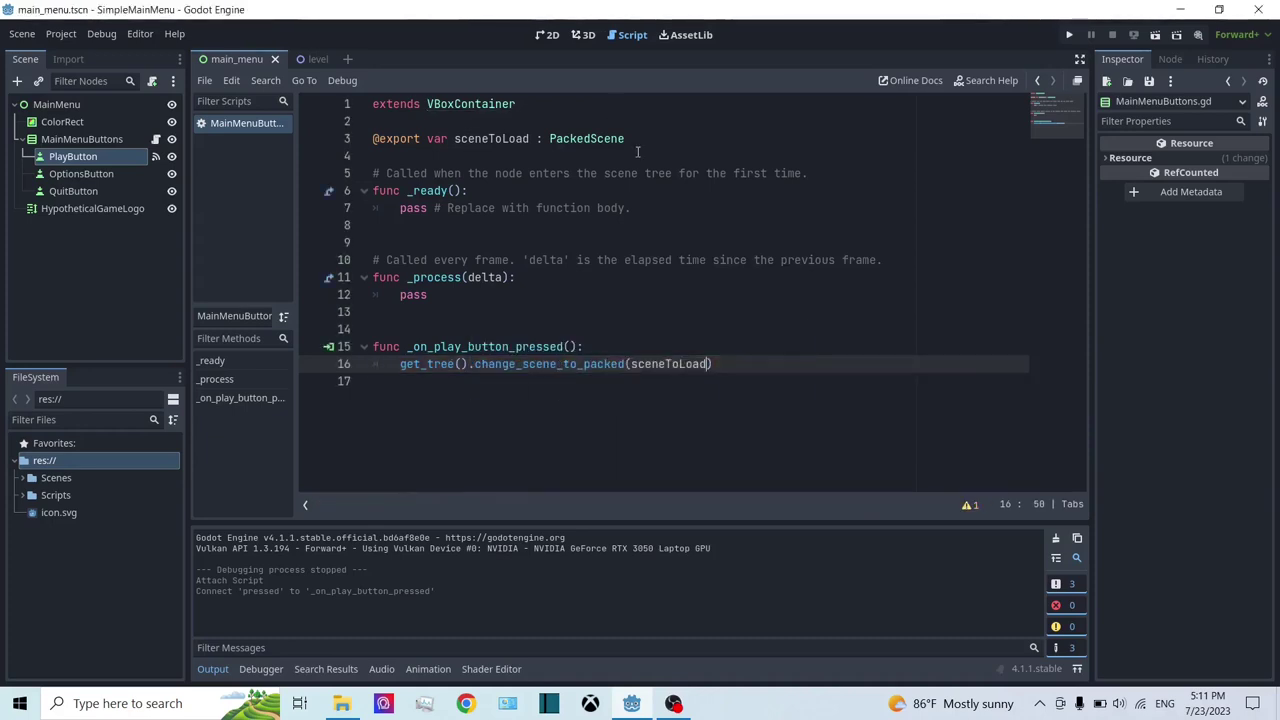
click(1069, 34)
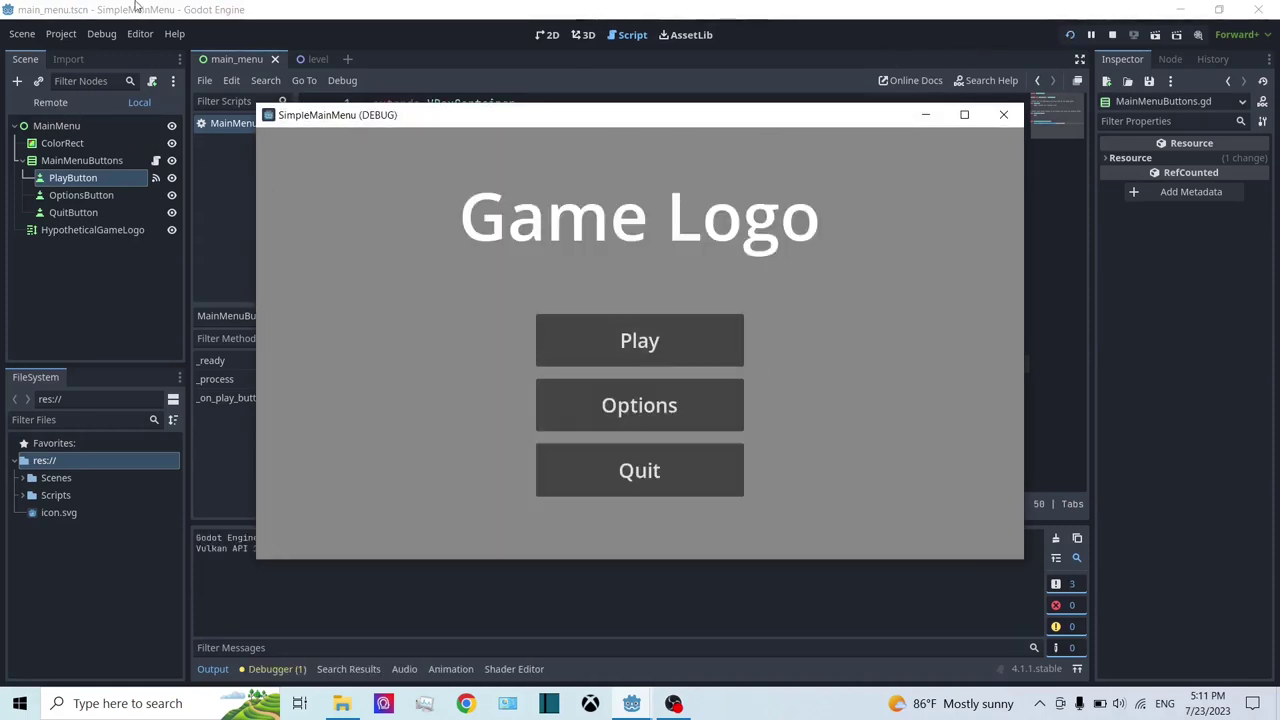
Step: Inspect the ColorRect and PlayButton nodes in the running game's remote scene tree
click(103, 9)
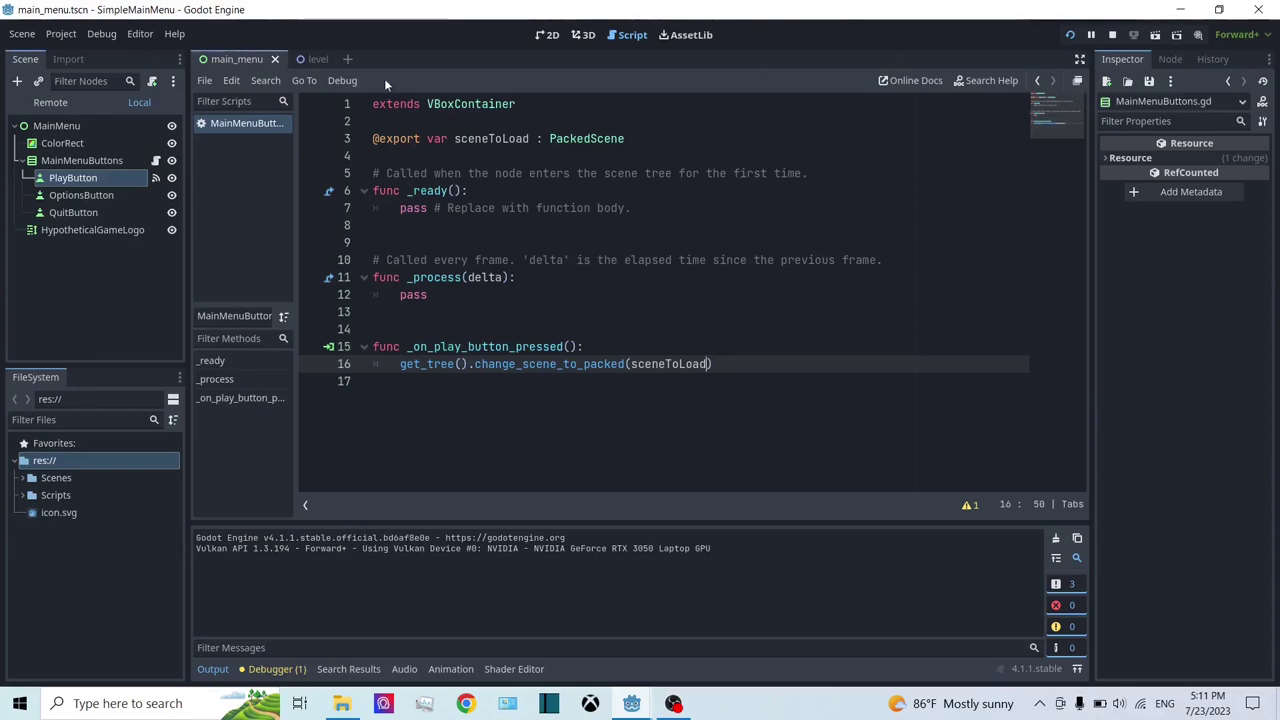
click(92, 143)
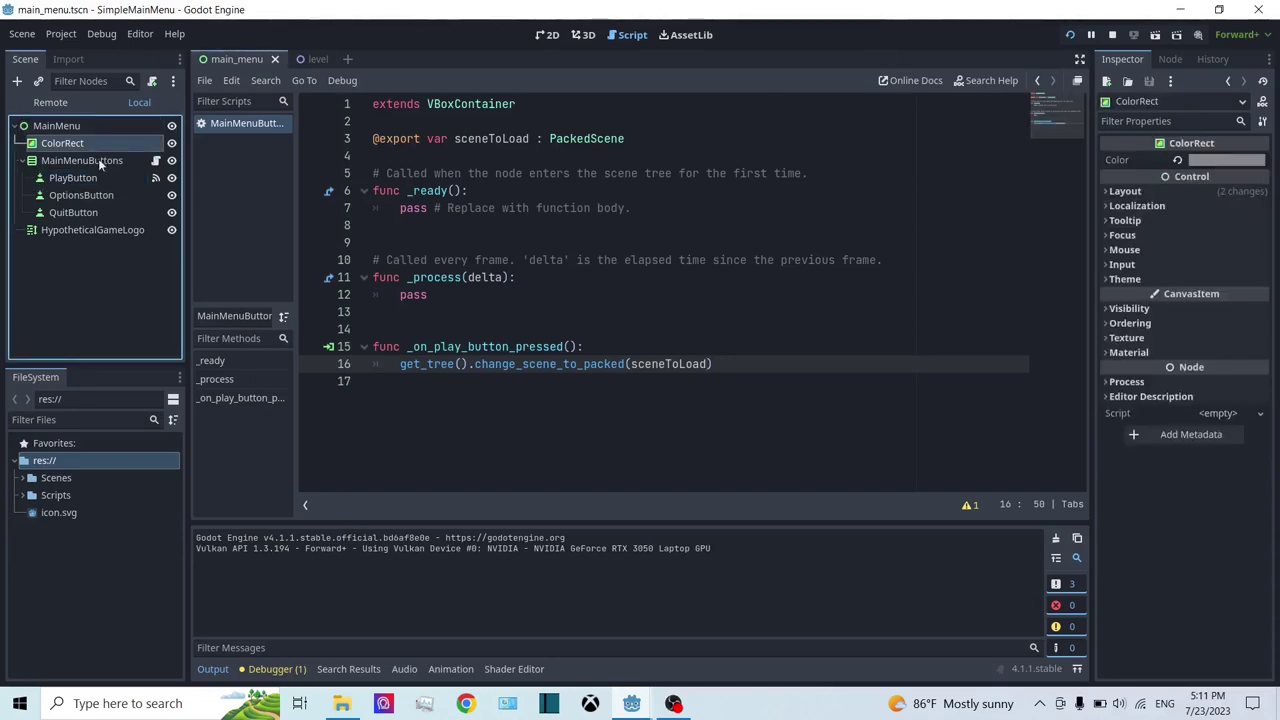
click(101, 177)
click(108, 149)
click(36, 106)
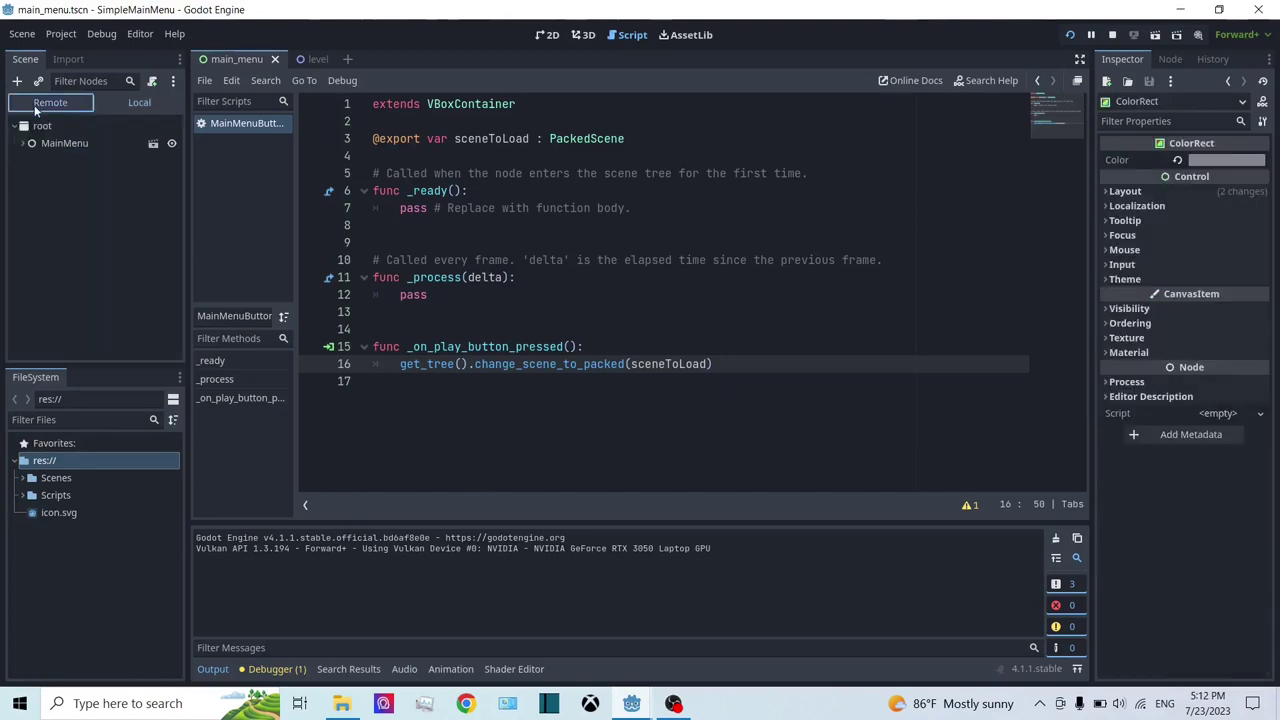
click(631, 703)
click(676, 661)
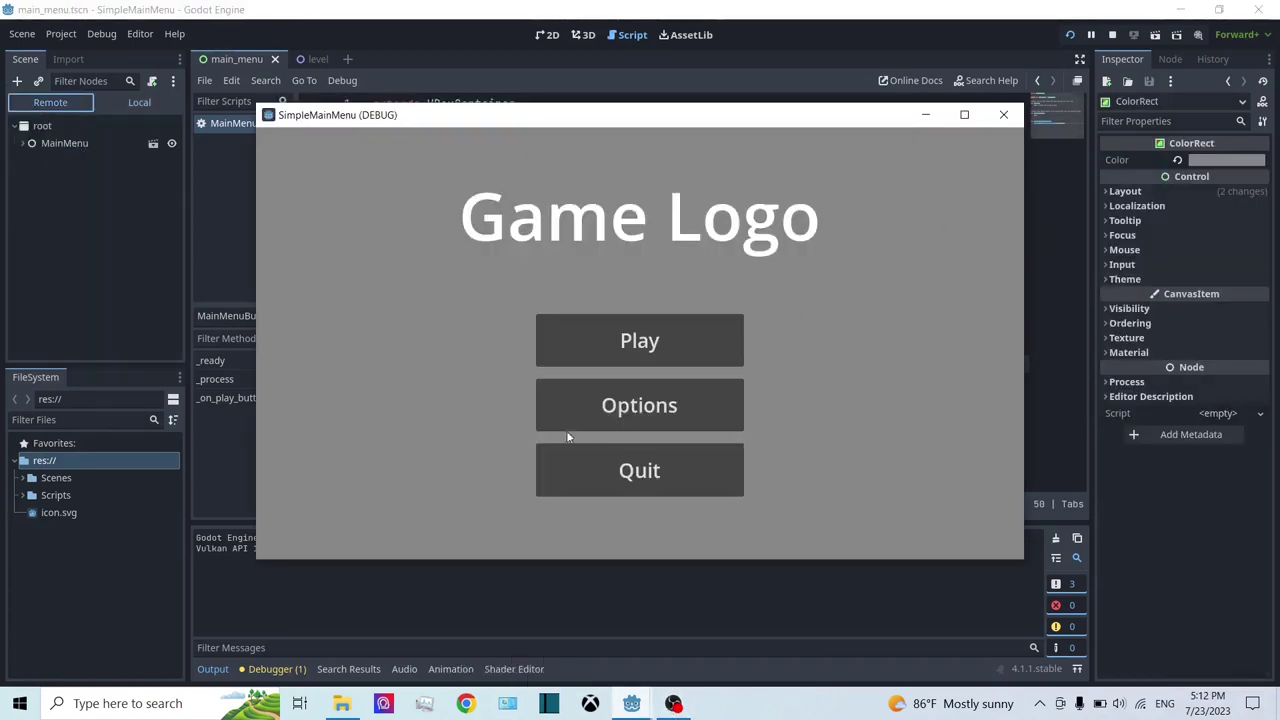
drag(393, 118, 420, 101)
click(65, 143)
Step: Expand and collapse MainMenu and HypotheticalGameLogo in the live scene tree
click(42, 126)
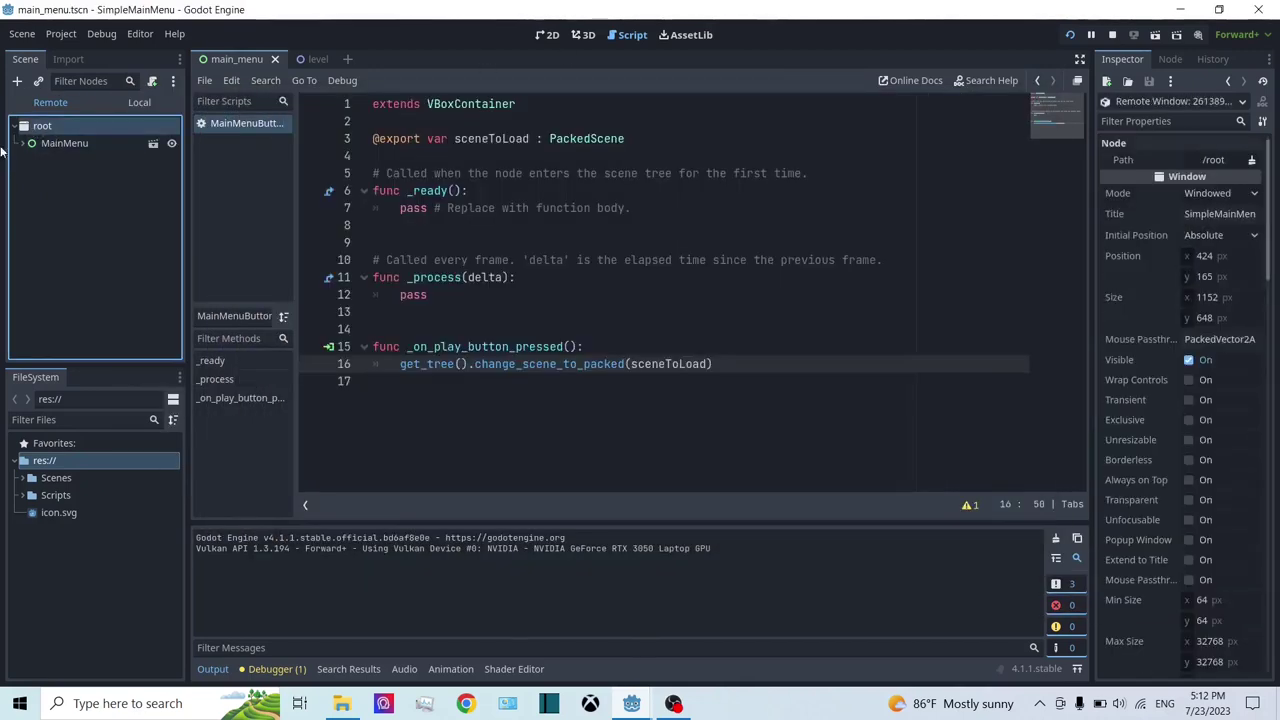
click(23, 144)
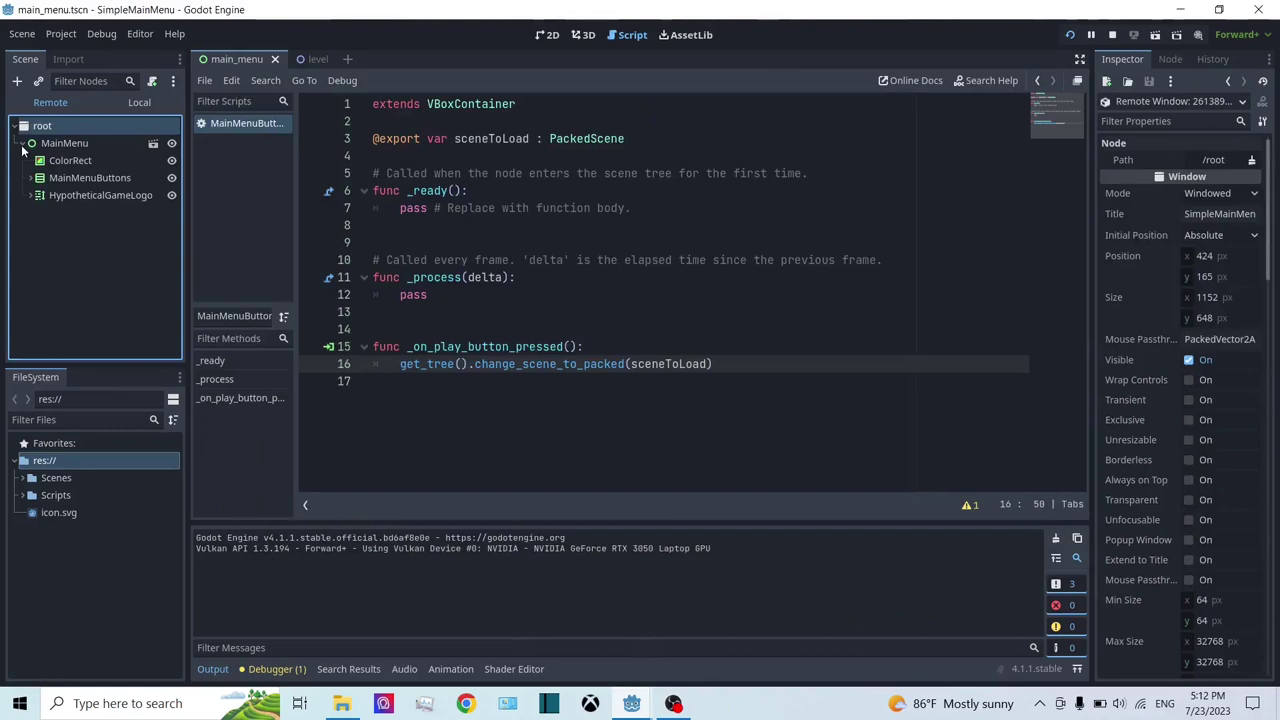
click(33, 196)
click(33, 196)
click(14, 126)
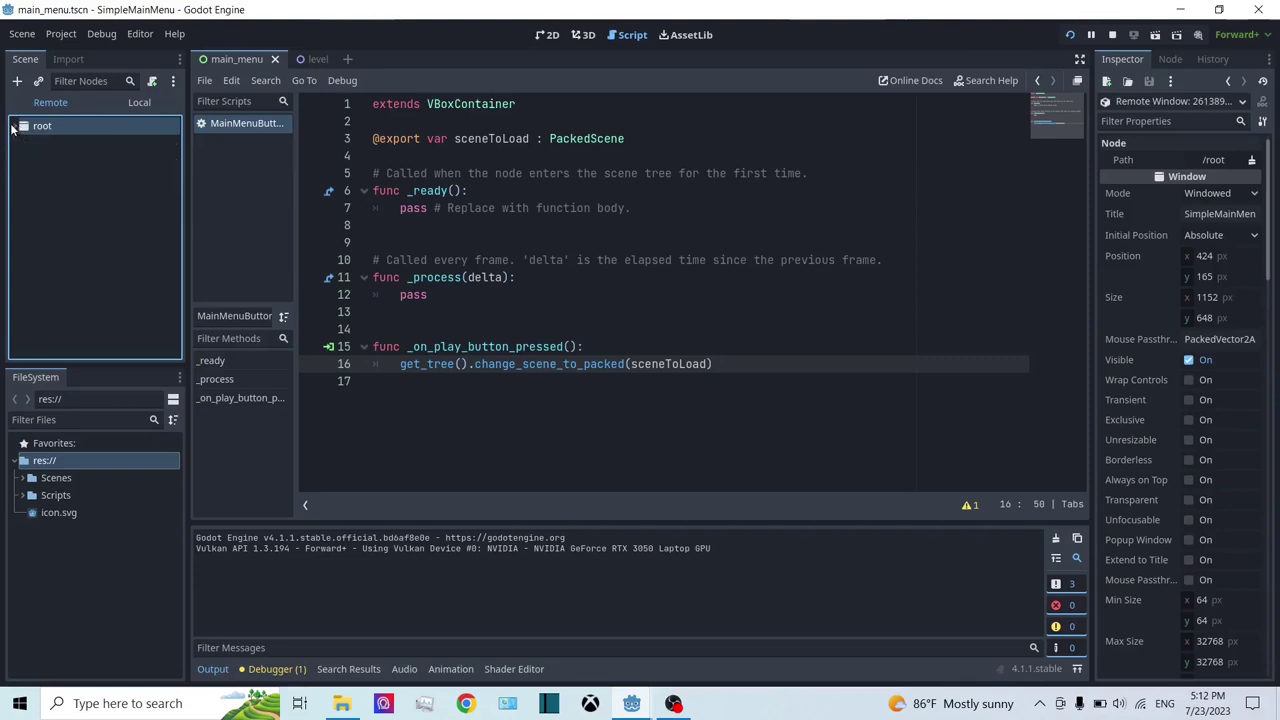
double_click(93, 128)
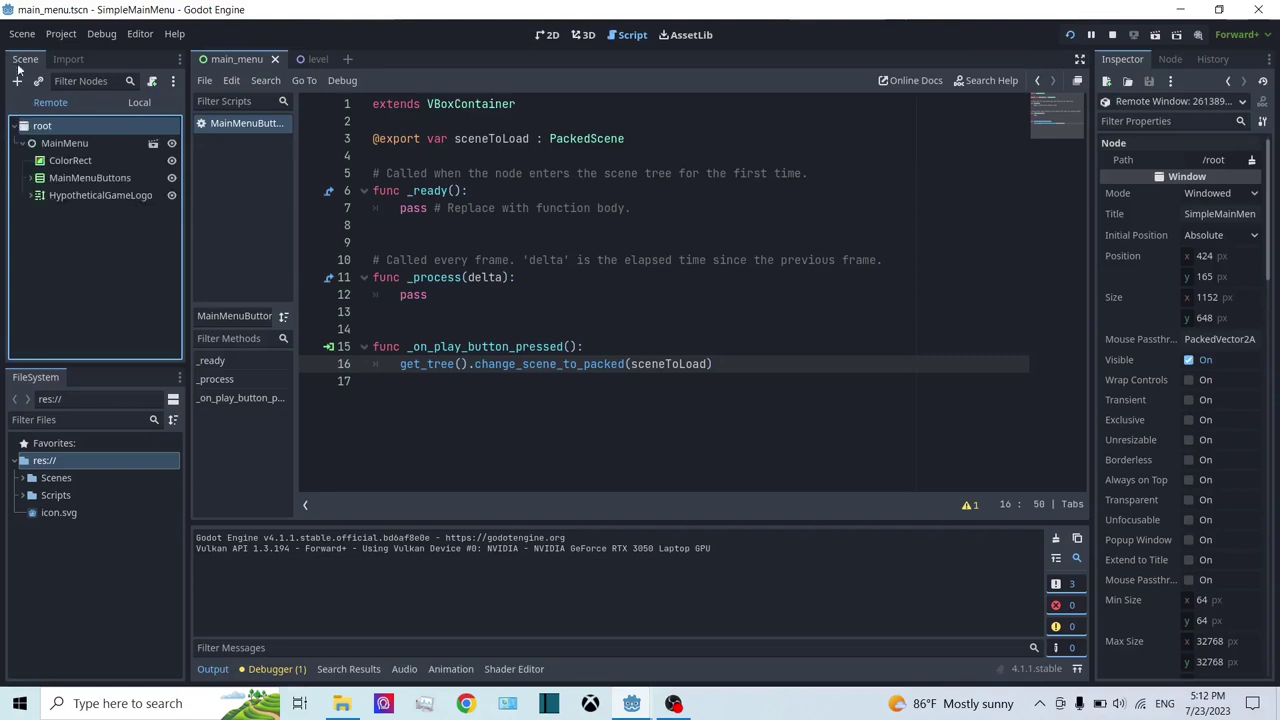
click(14, 126)
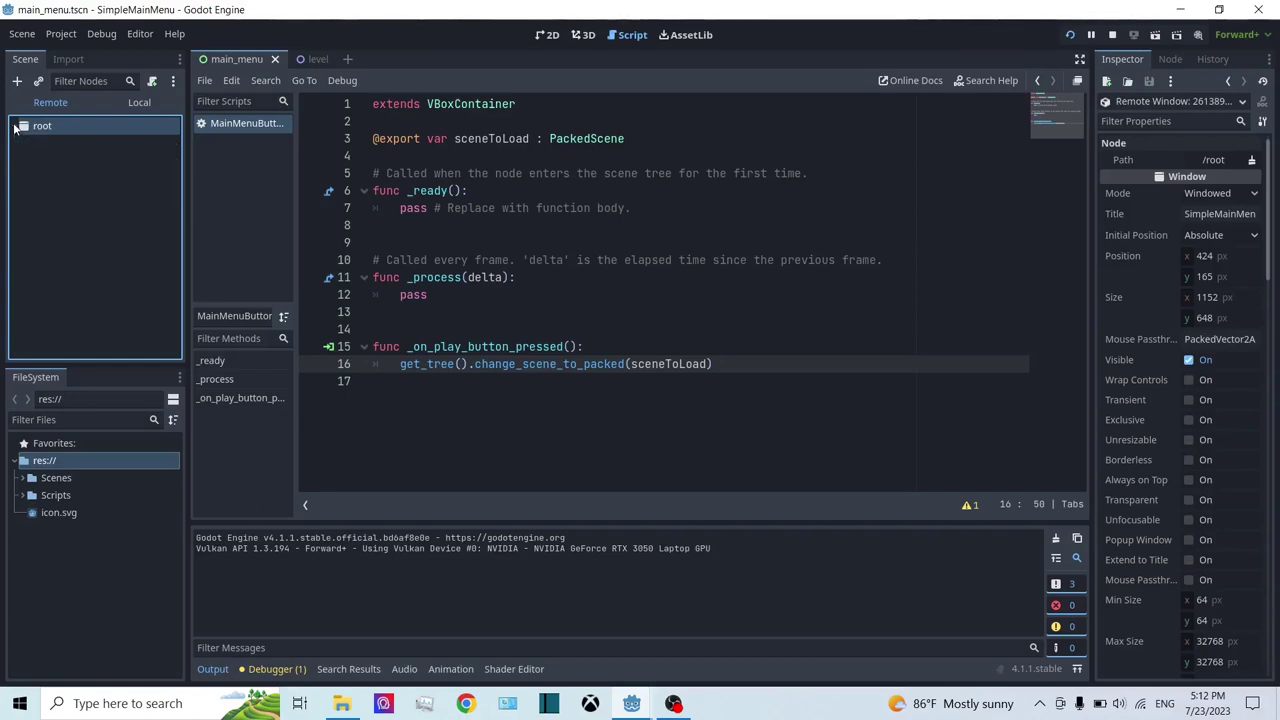
click(14, 126)
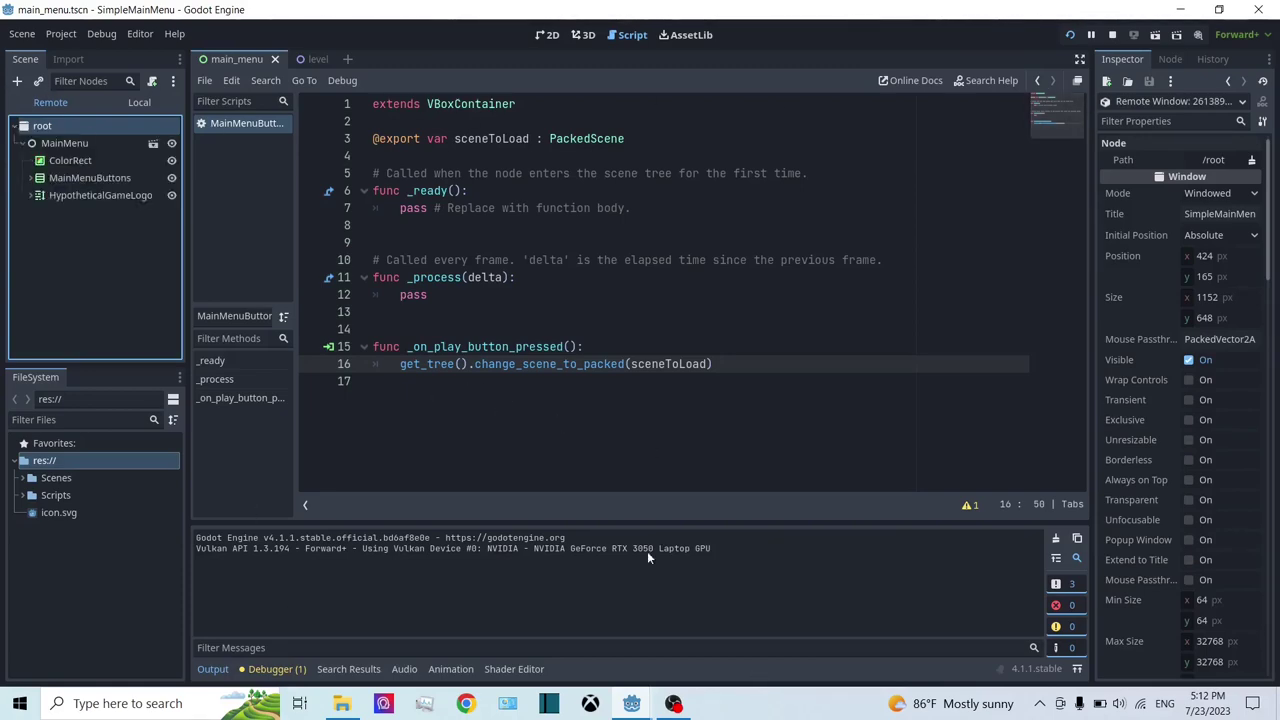
Step: Press the game's Play button, review the null-scene errors, stop, and inspect MainMenuButtons' Scene To Load
mouse_move(631, 703)
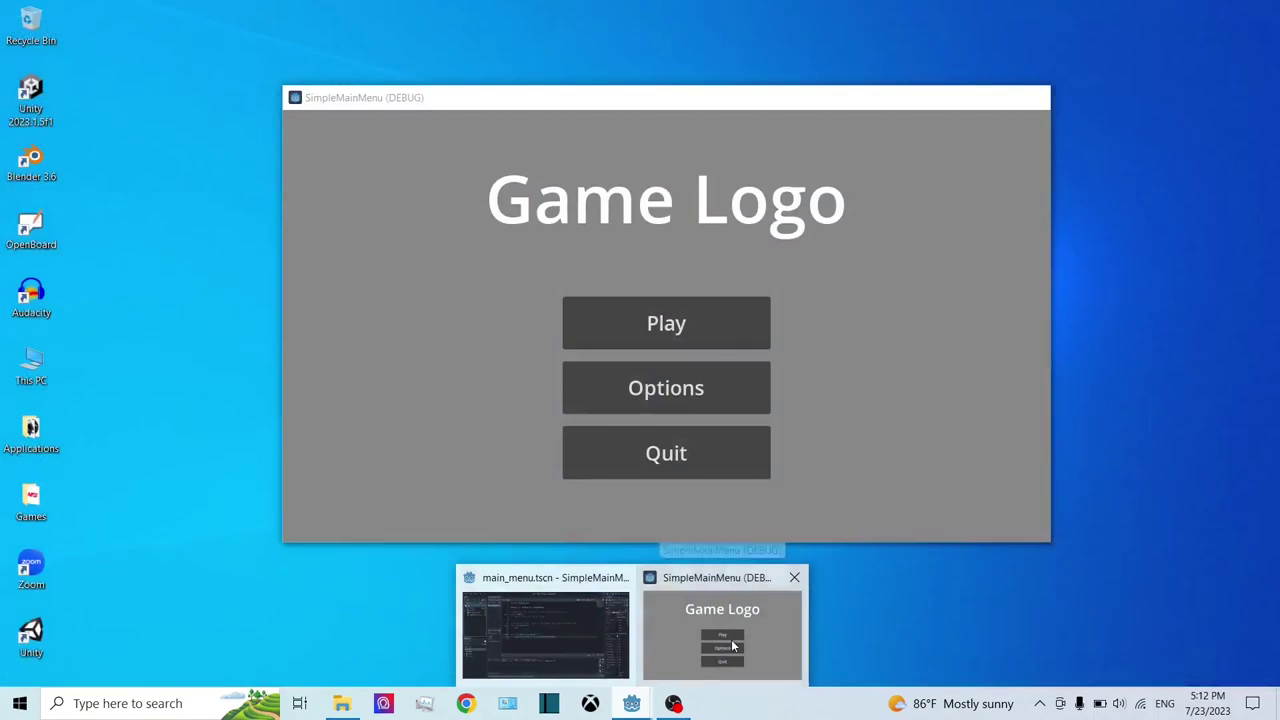
click(733, 646)
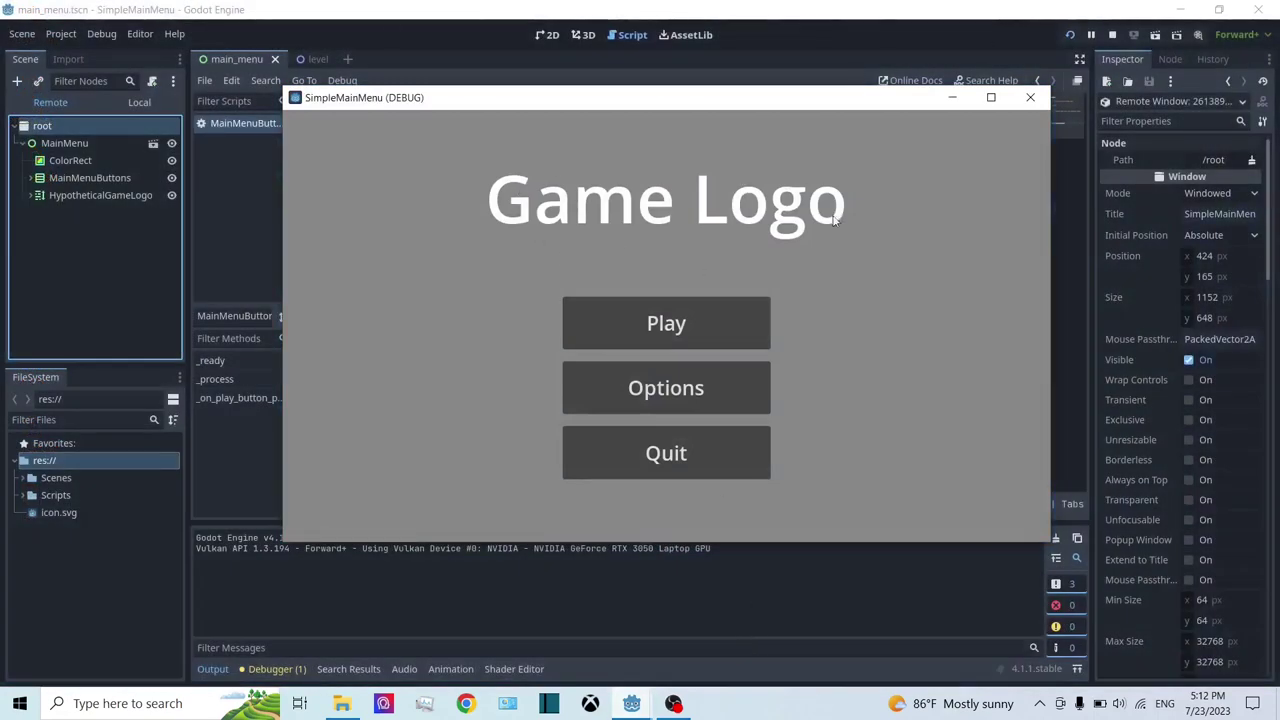
click(739, 299)
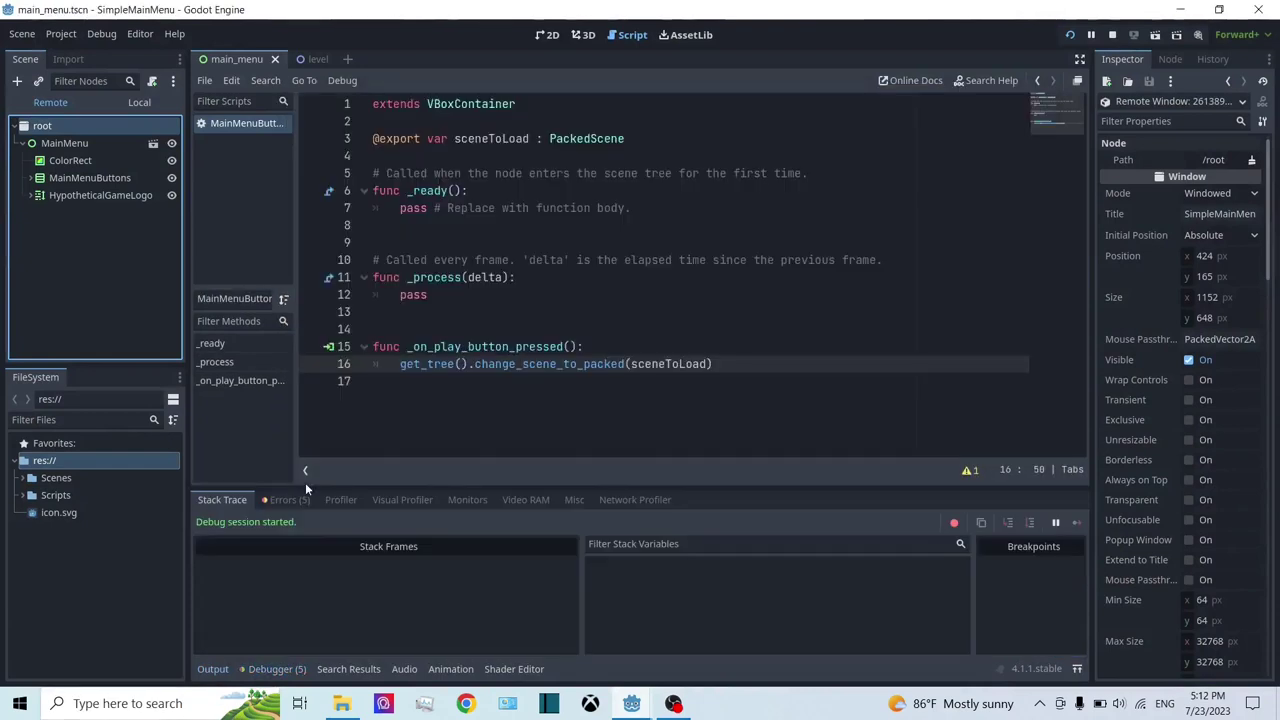
click(302, 507)
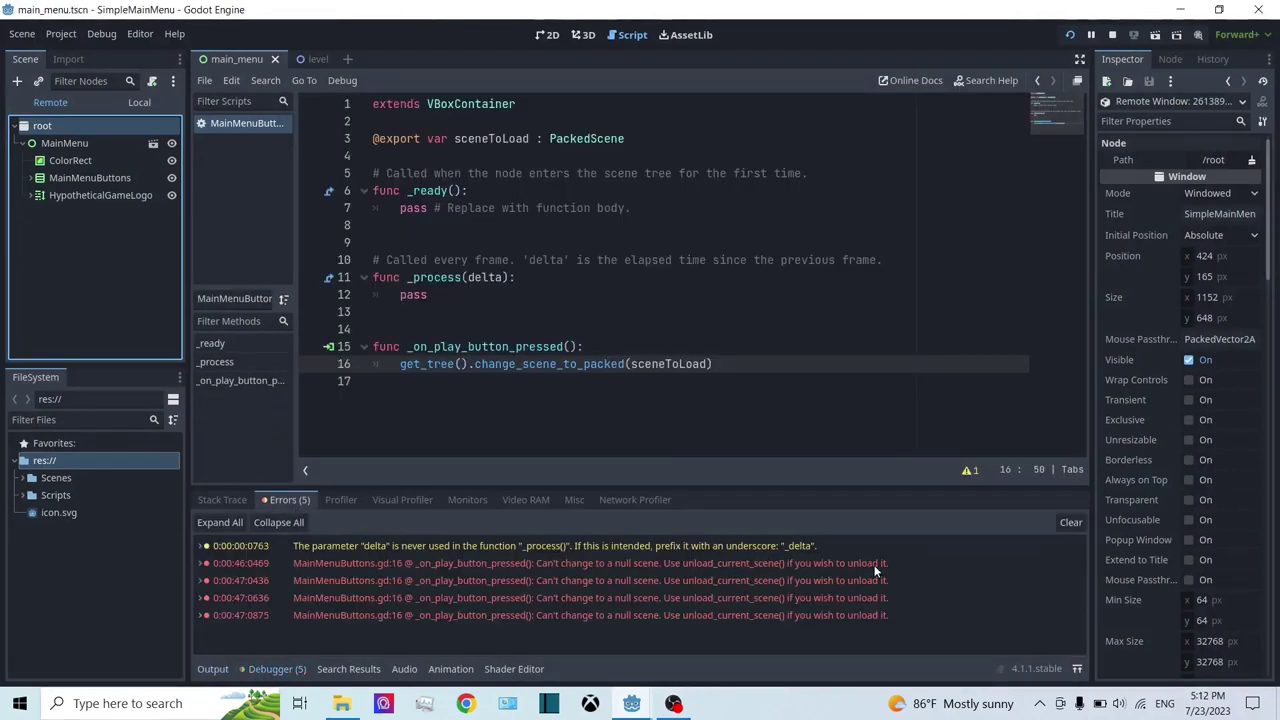
click(1112, 35)
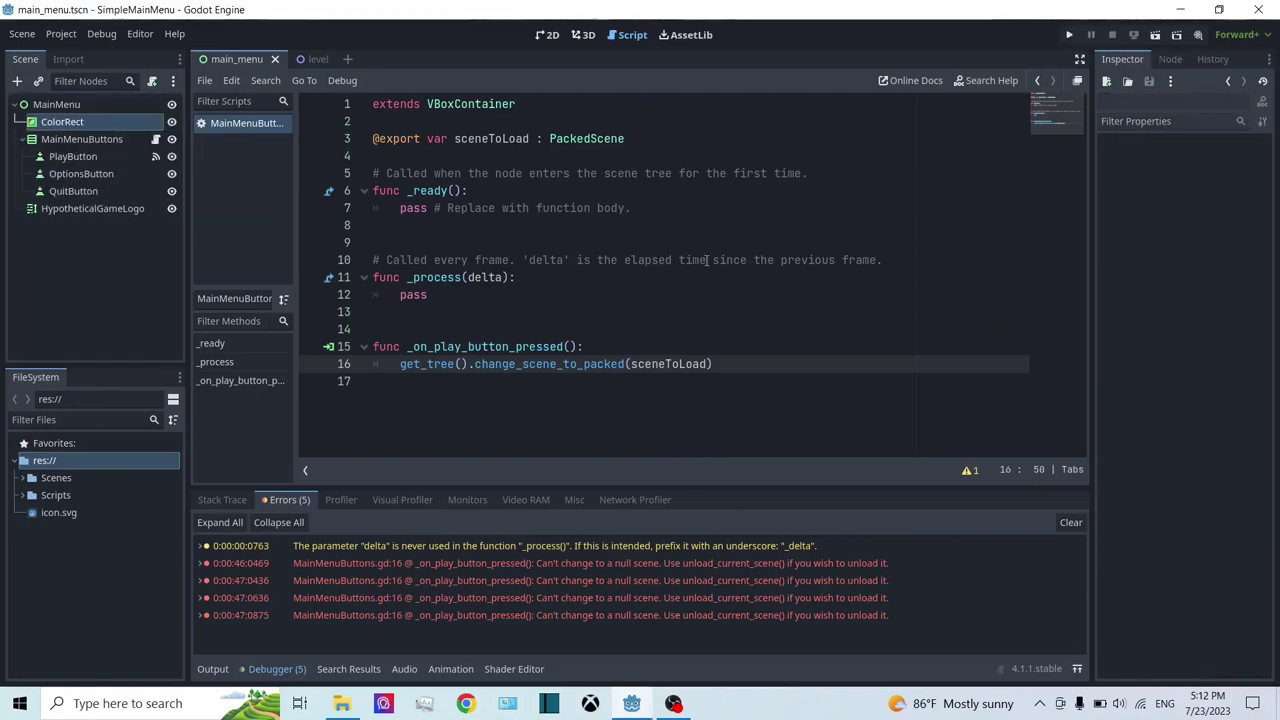
click(62, 139)
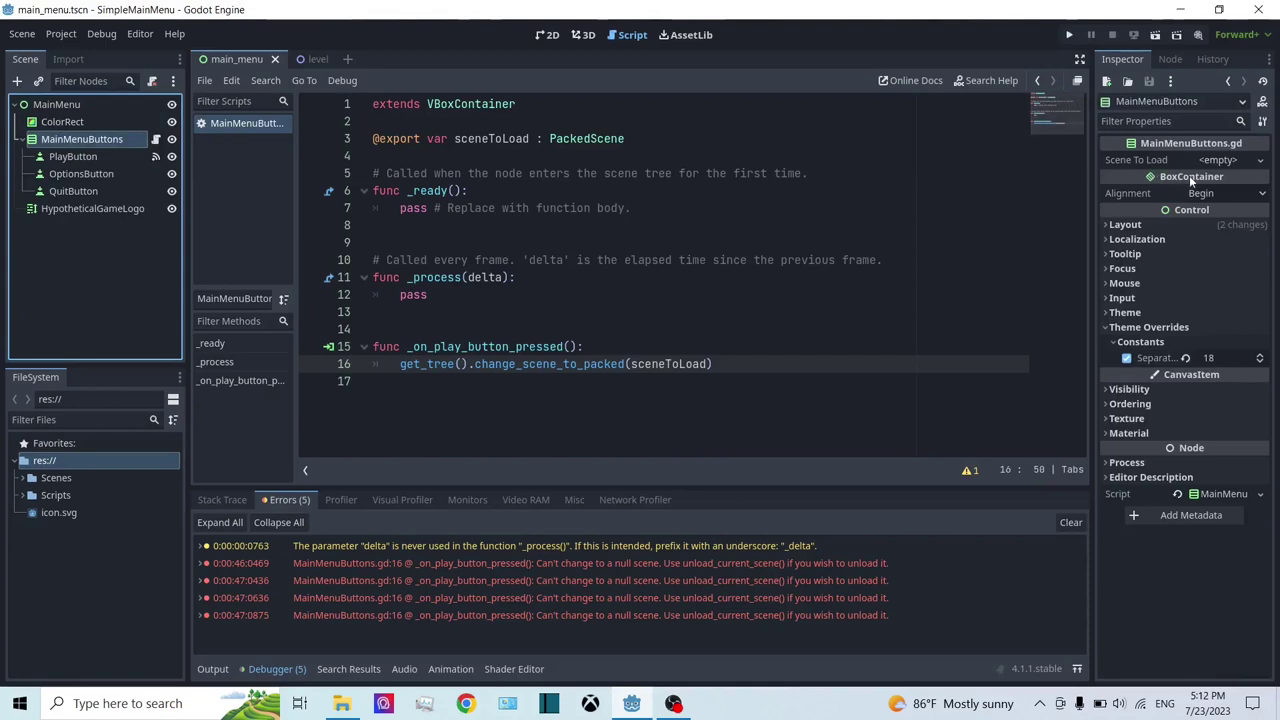
Step: Drag level.tscn from the Scenes folder into MainMenuButtons' Scene To Load and run the project
click(25, 479)
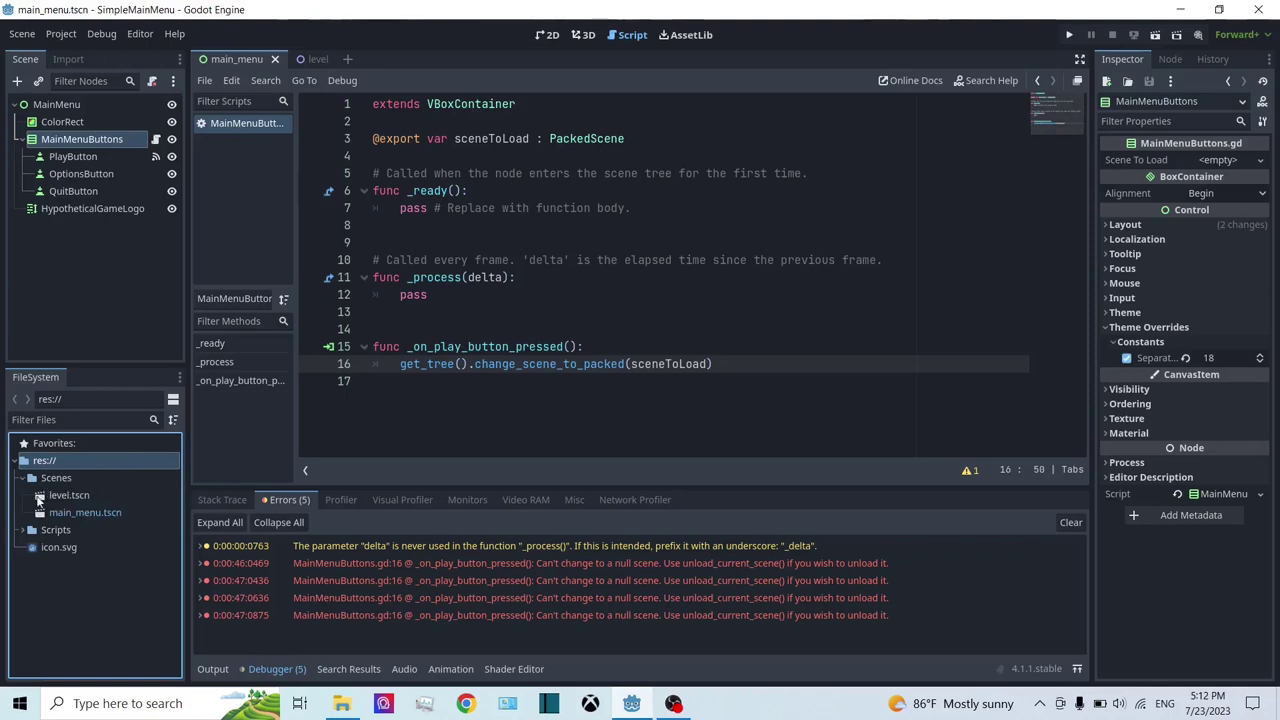
click(317, 59)
scroll(735, 257, down, 6)
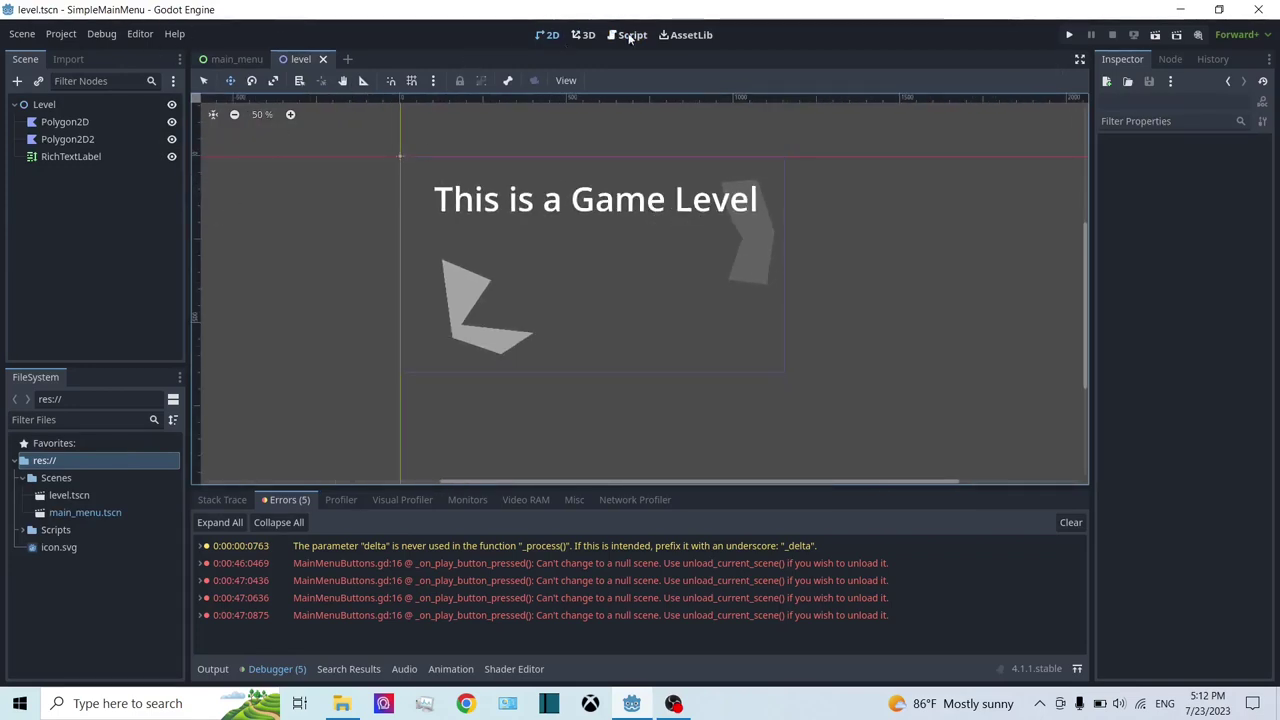
click(230, 59)
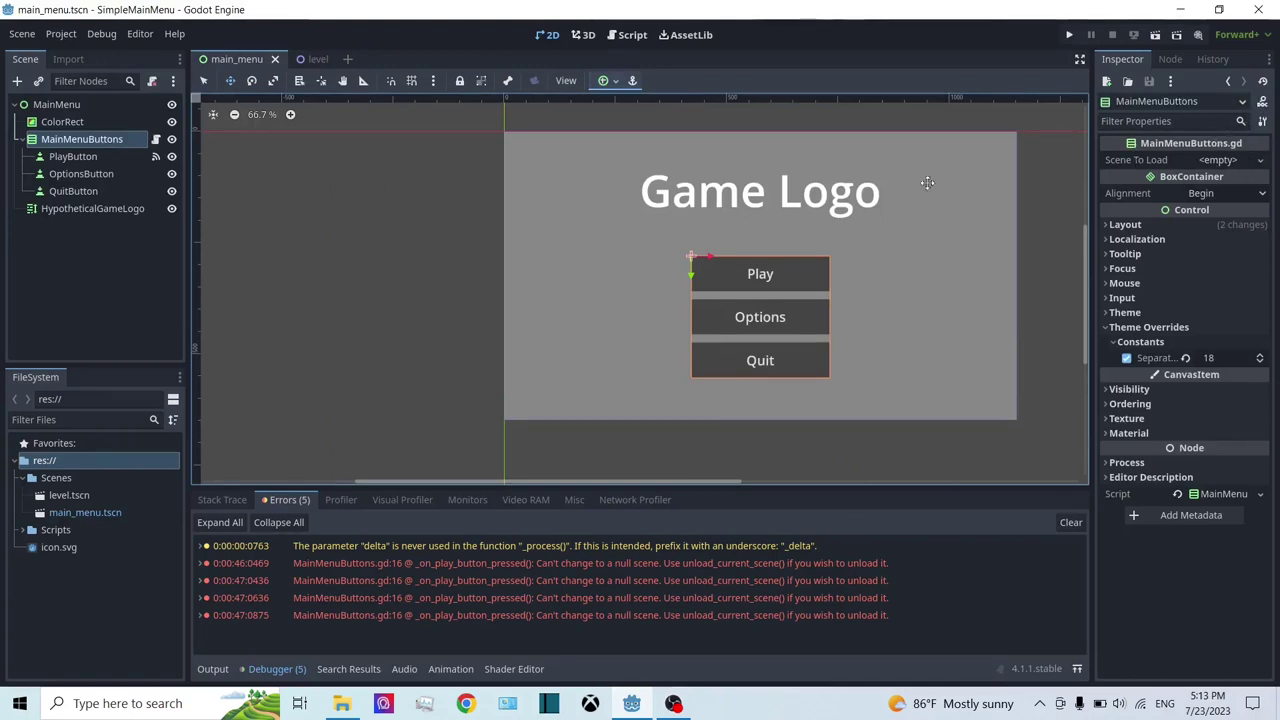
drag(75, 493, 1236, 160)
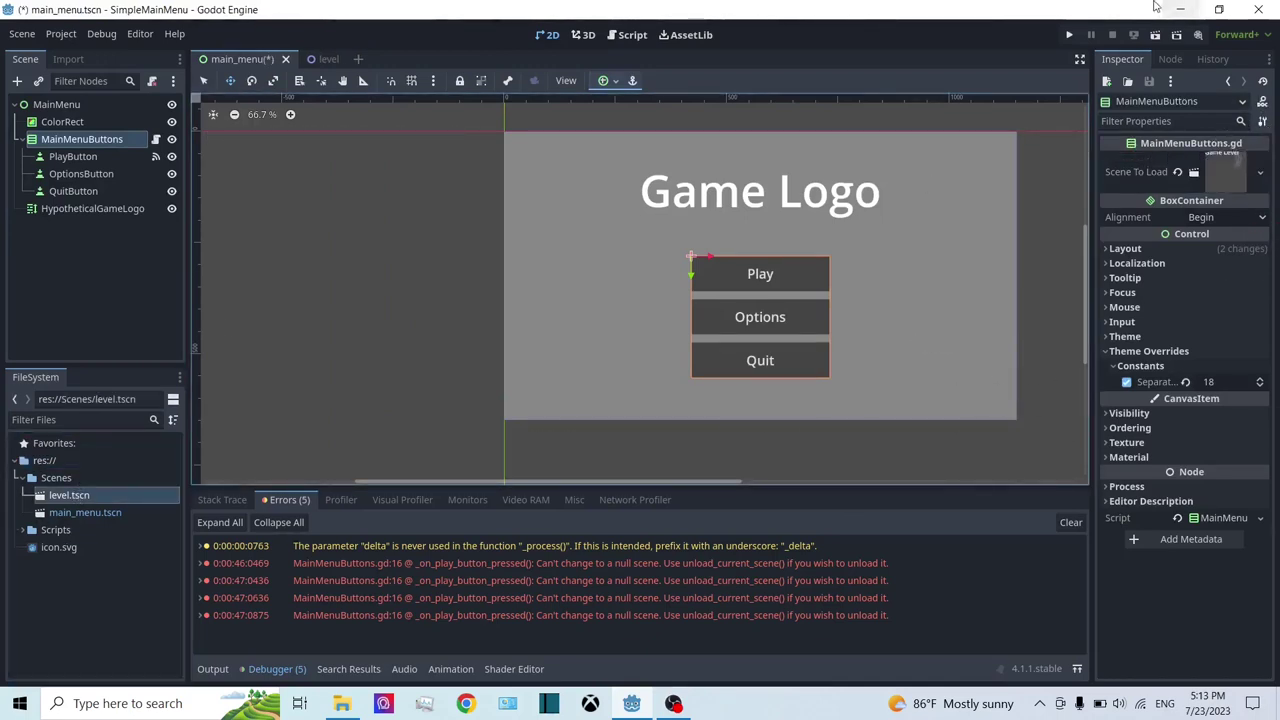
click(1069, 36)
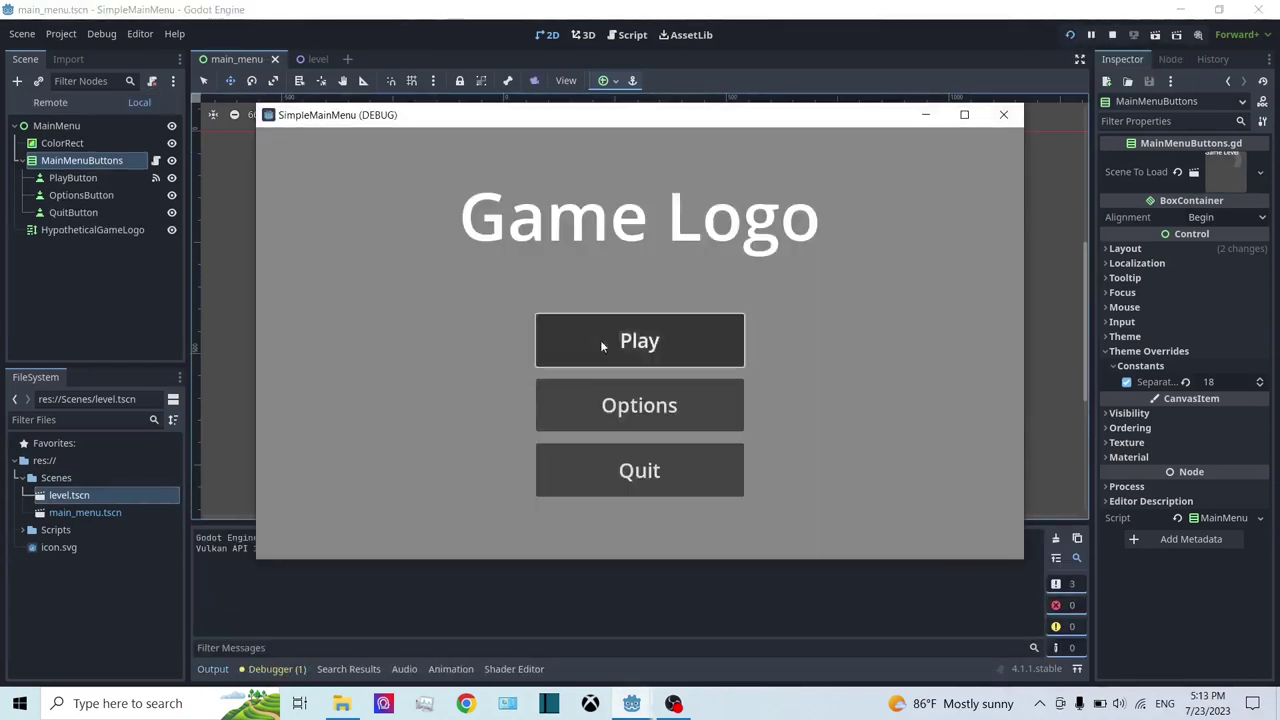
Step: Press Play in two test runs, seeing 'This is a Game Level' load each time, then stop
click(601, 346)
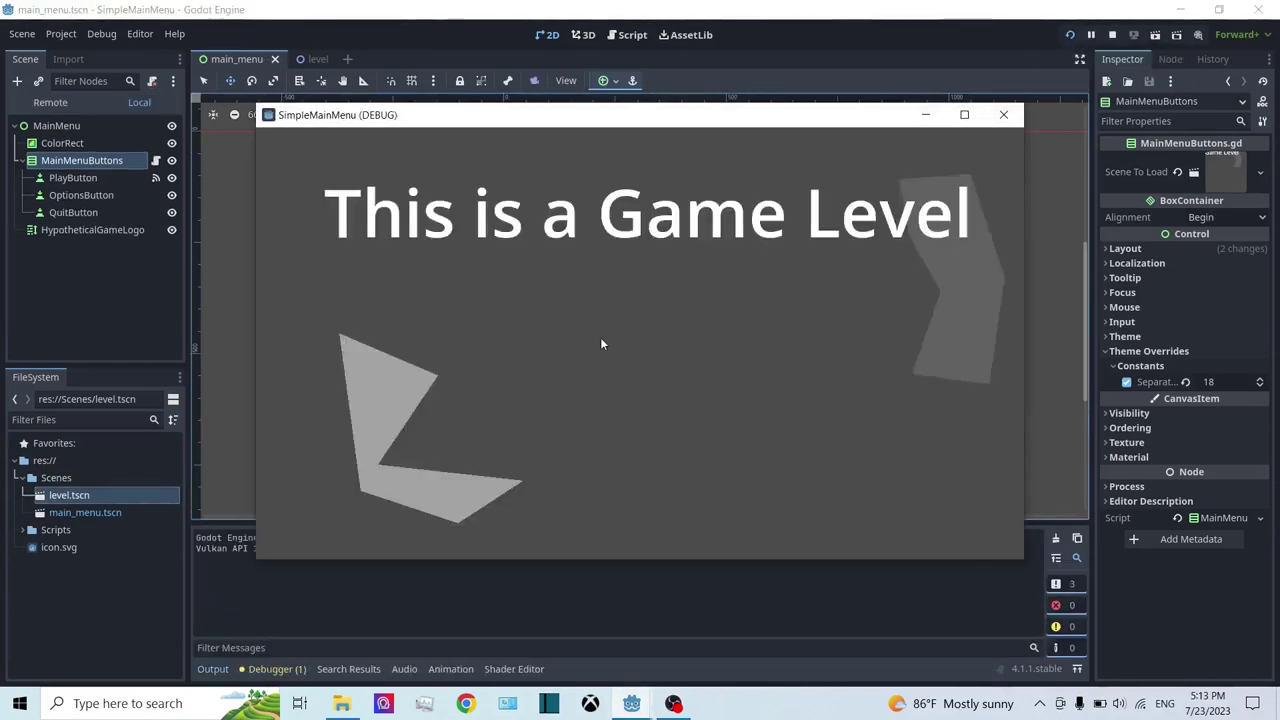
click(1114, 35)
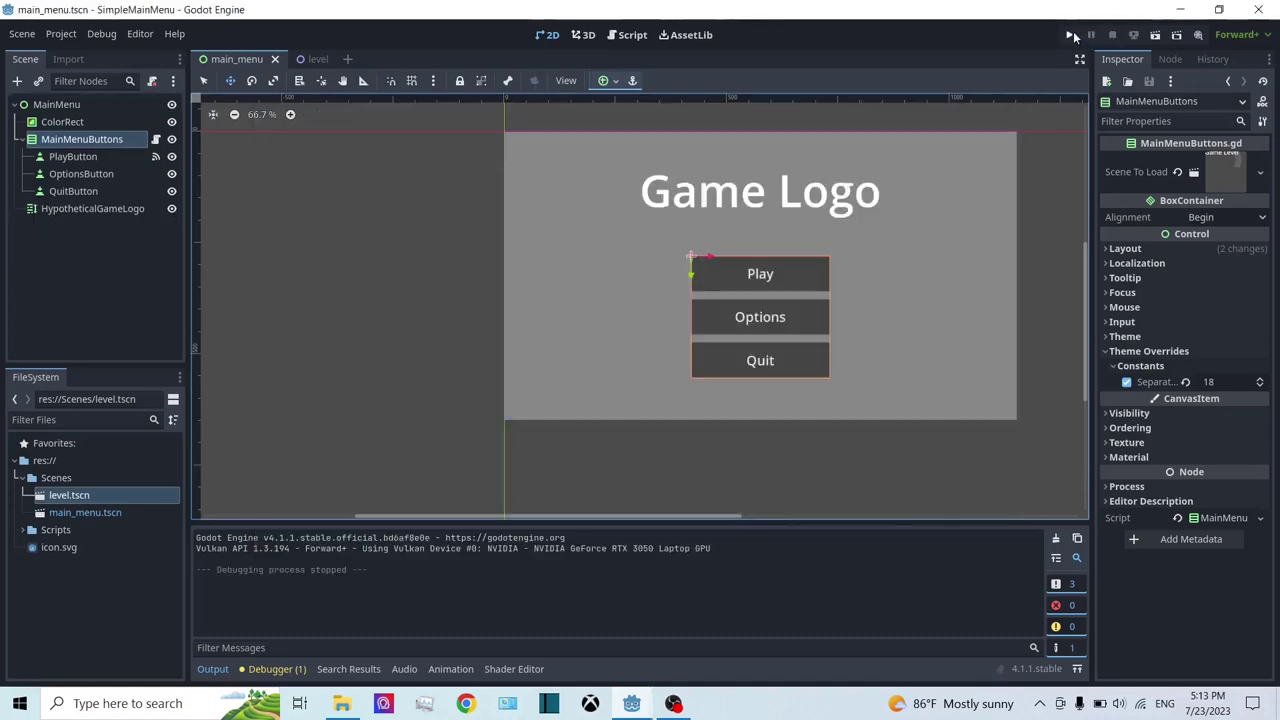
click(1073, 35)
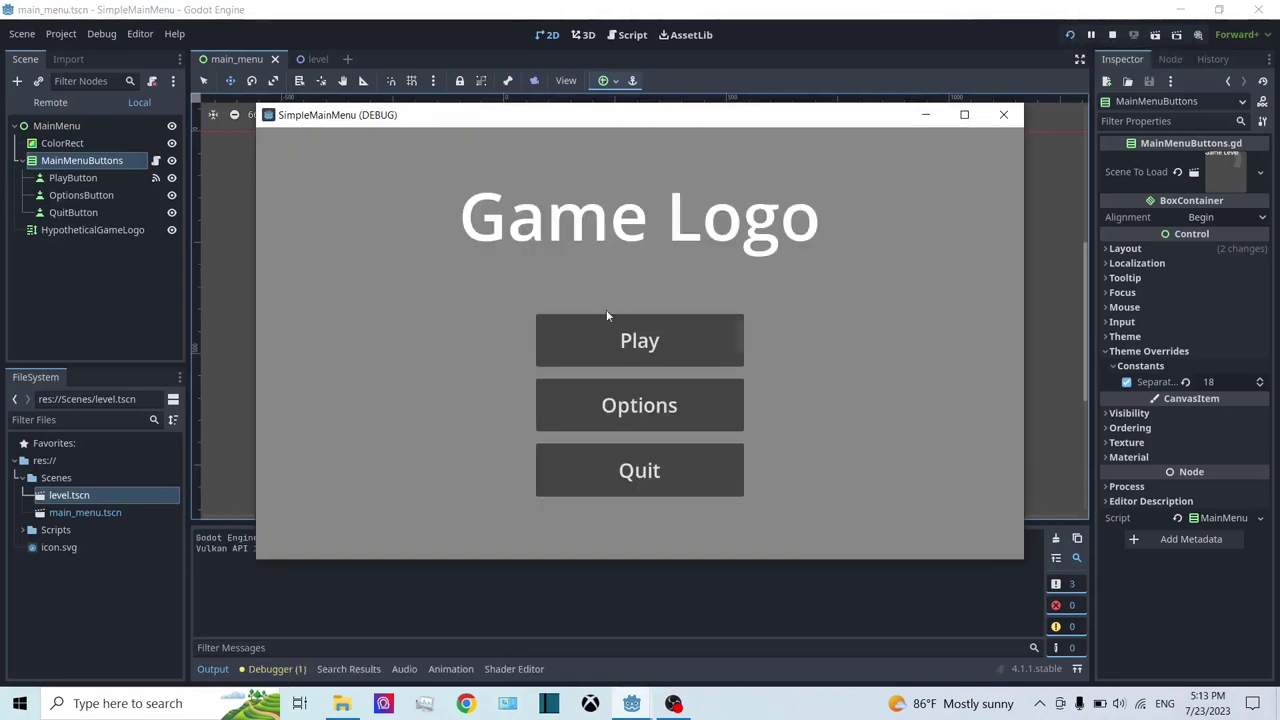
click(645, 362)
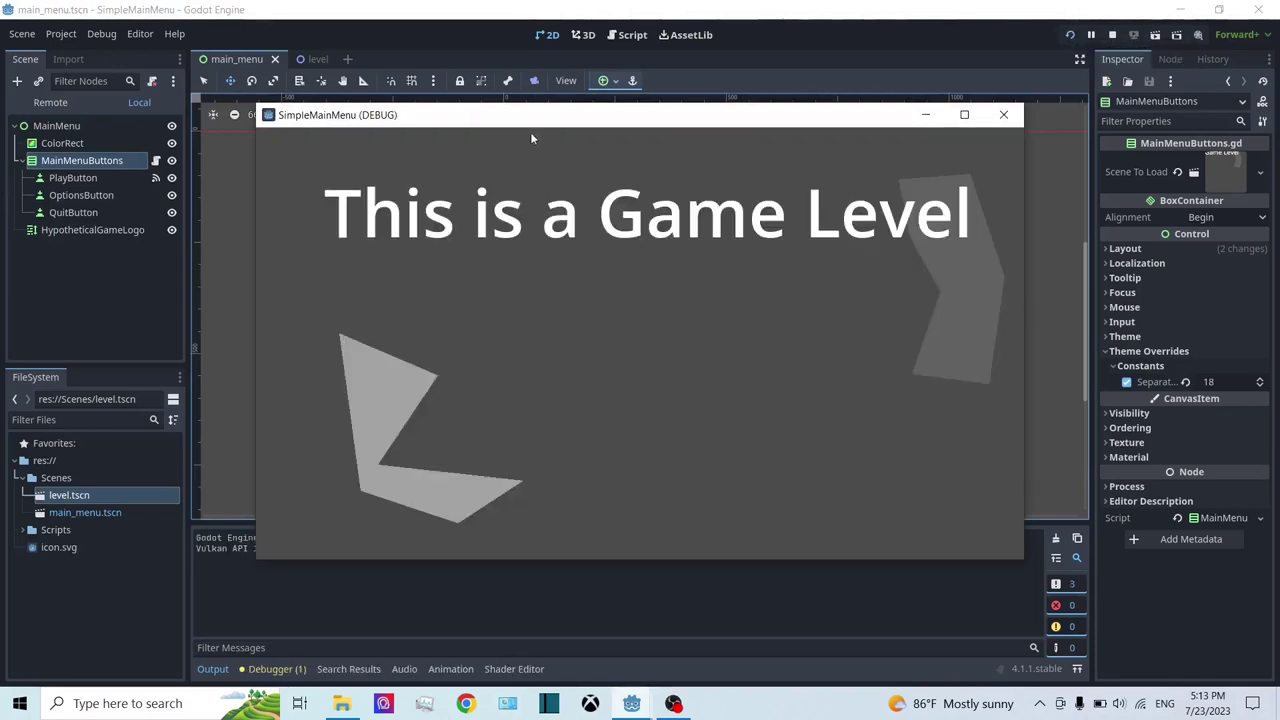
click(1113, 35)
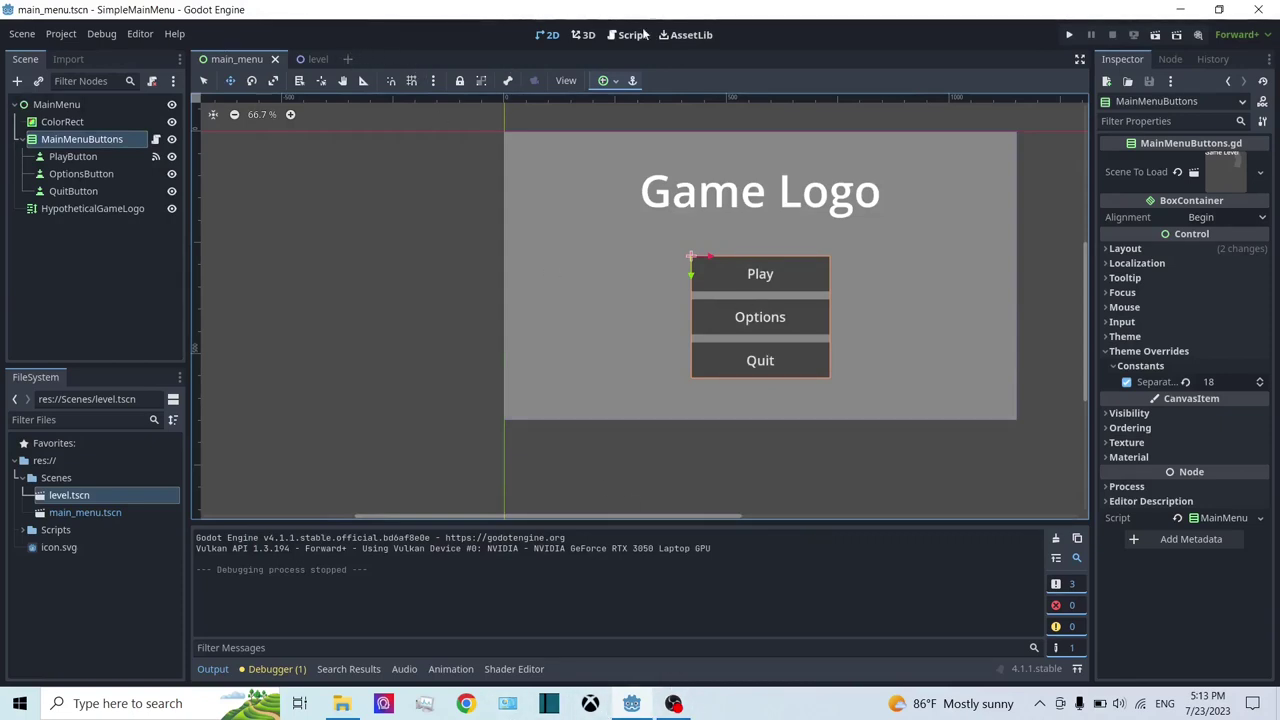
Step: Create a new scene with a User Interface root named OptionsMenu, saved as options_menu.tscn
click(347, 60)
click(75, 166)
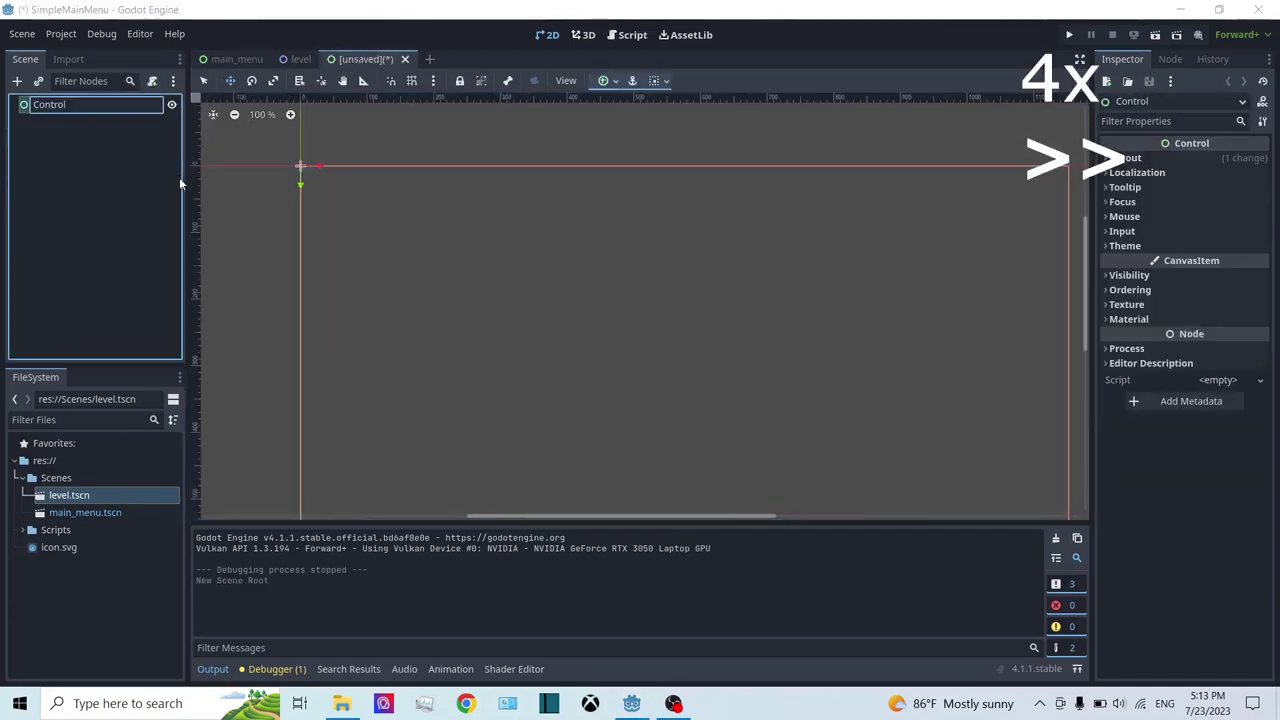
key(F2)
text(OptionsMenu)
key(Return)
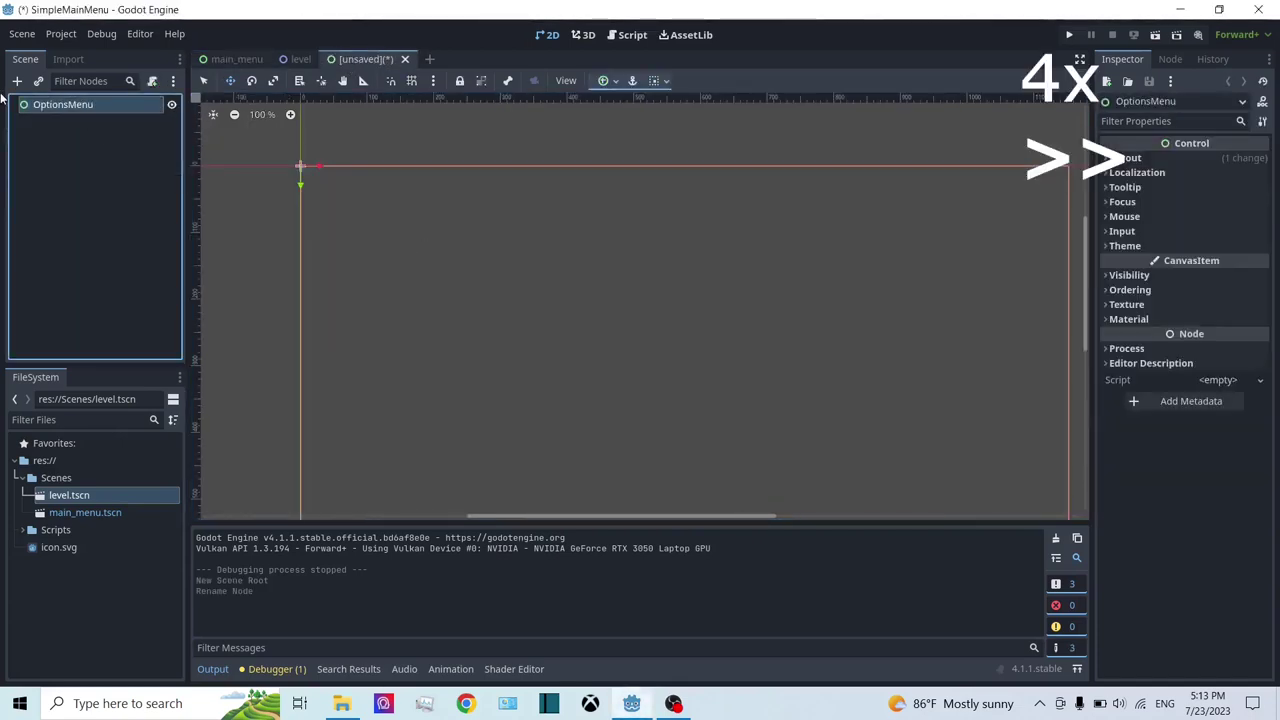
key(ctrl+s)
key(Return)
Step: Add a full-rect ColorRect background coloured 2a2a2a
key(ctrl+a)
text(ColorRect)
key(Return)
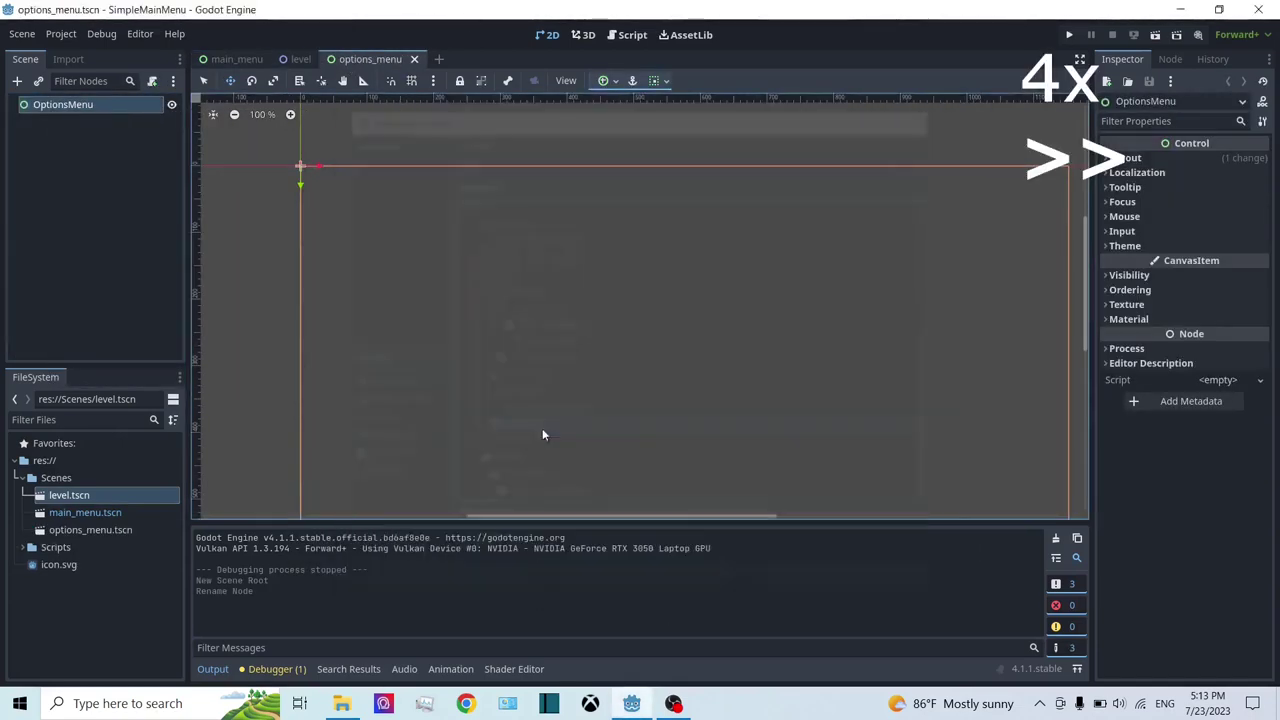
click(603, 80)
click(700, 192)
click(1226, 160)
drag(1262, 185, 1269, 322)
Step: Add a RichTextLabel anchored top centre and resize it into a wide, short box
right_click(64, 104)
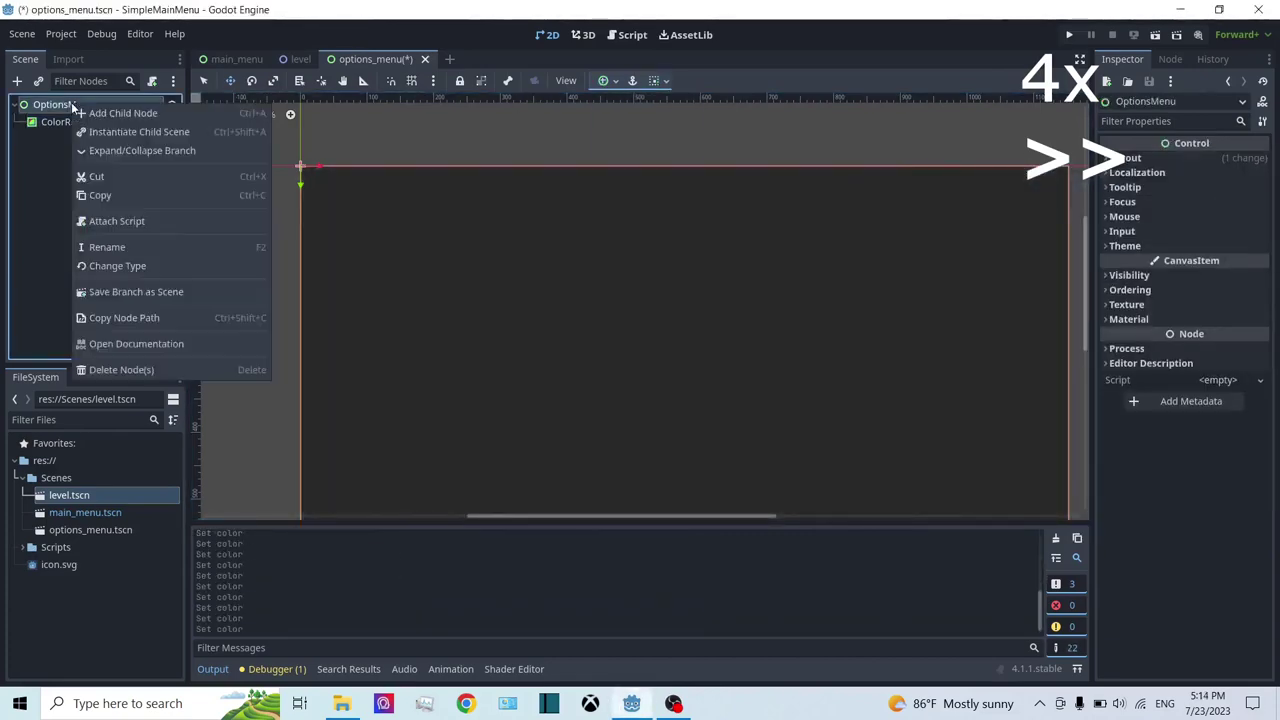
click(110, 107)
text(ri)
key(Return)
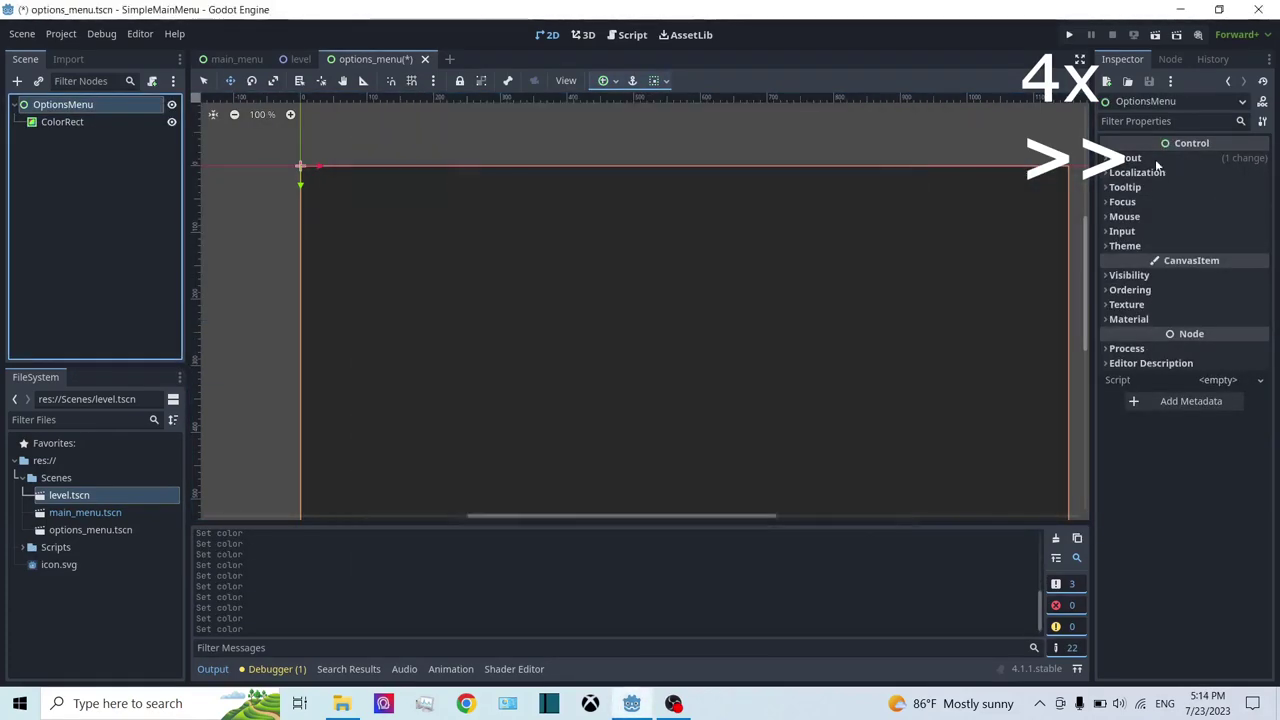
scroll(548, 320, down, 2)
click(603, 80)
click(632, 126)
drag(672, 224, 808, 308)
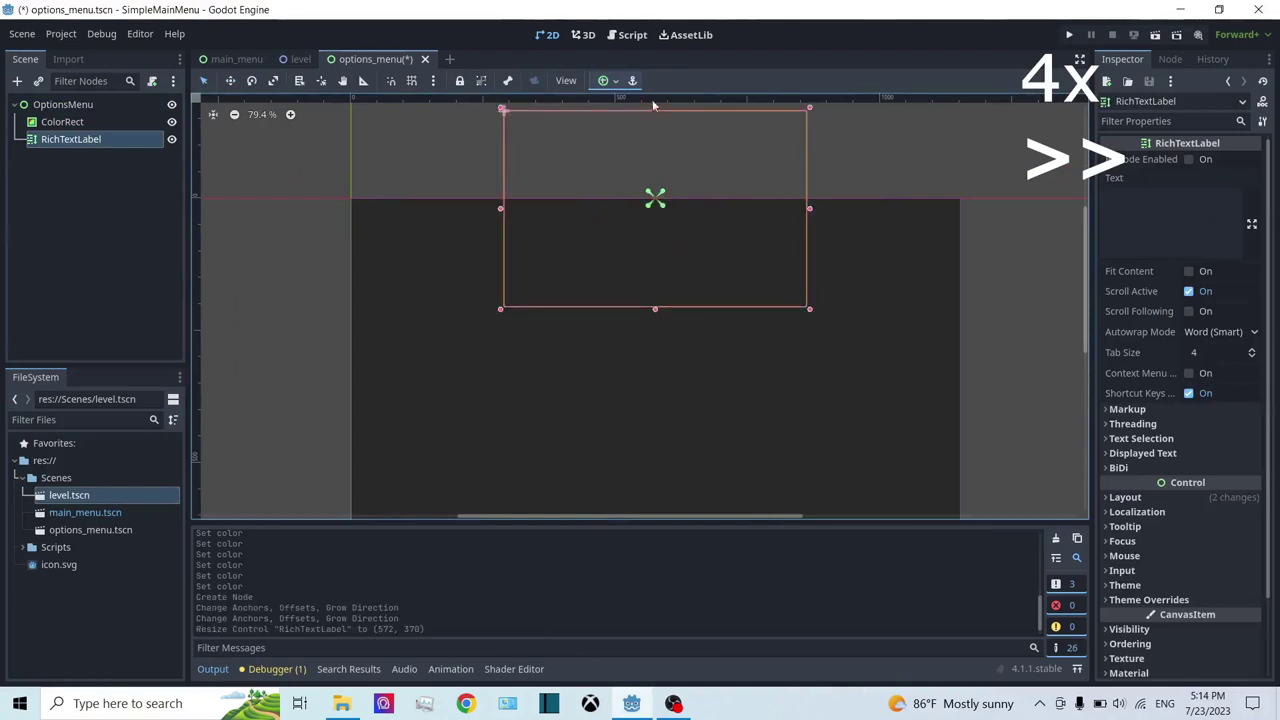
drag(655, 108, 655, 228)
Step: Set the label text to 'Options' with font size 100, fit its width, and save
click(1170, 205)
text(Options)
scroll(700, 350, down, 1)
scroll(1170, 450, down, 2)
click(1147, 532)
click(1140, 599)
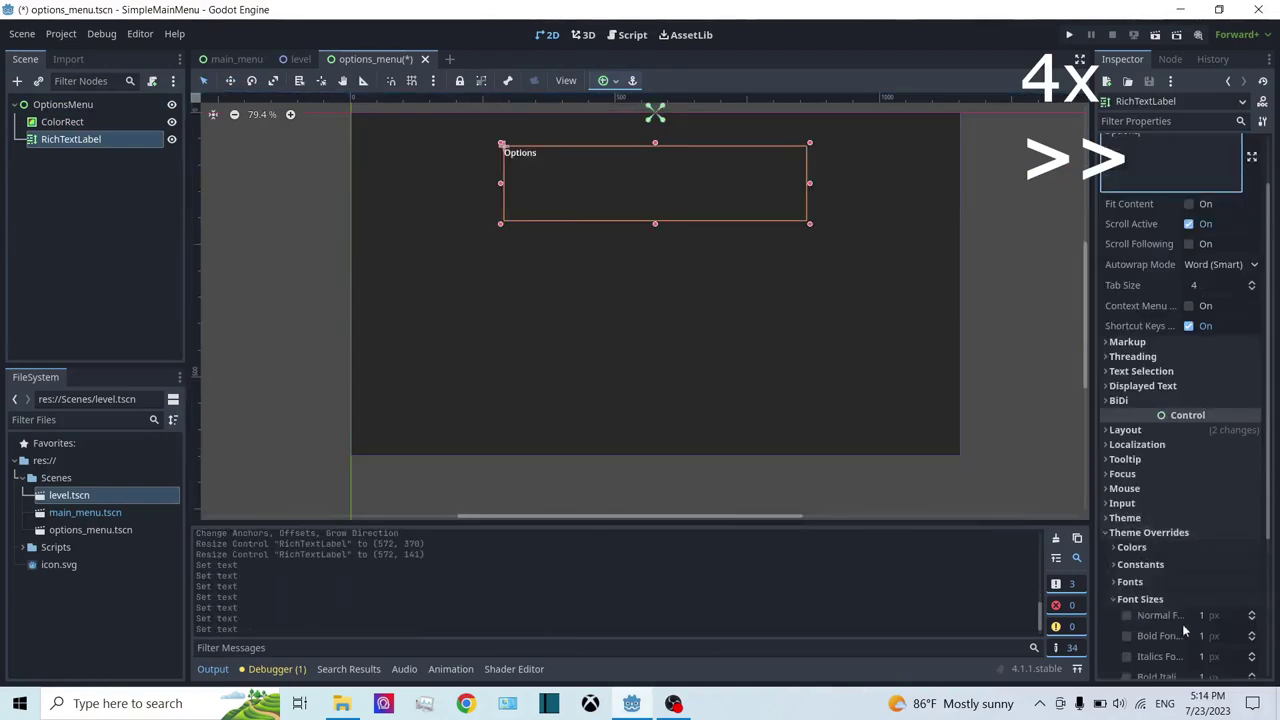
click(1127, 615)
click(1215, 615)
text(100)
key(Return)
drag(809, 183, 792, 183)
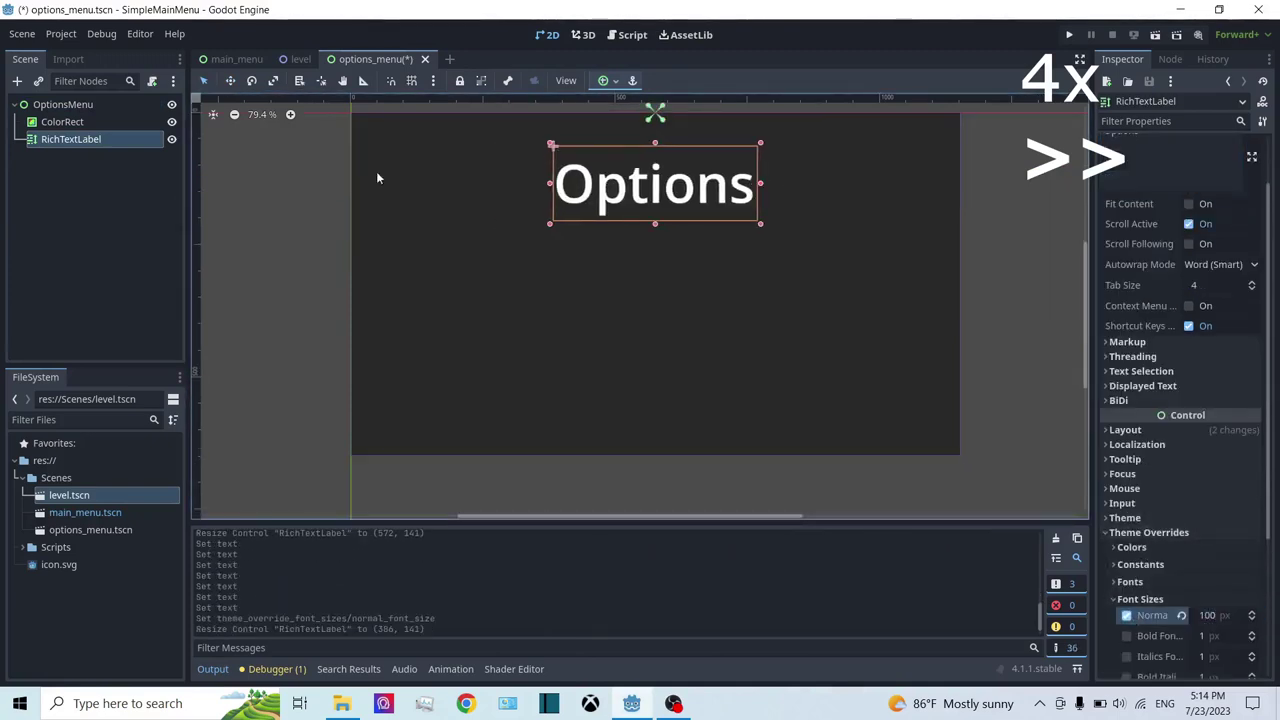
key(ctrl+s)
Step: Add a centred, widened HSlider under OptionsMenu for volume
right_click(48, 104)
click(110, 118)
text(slider)
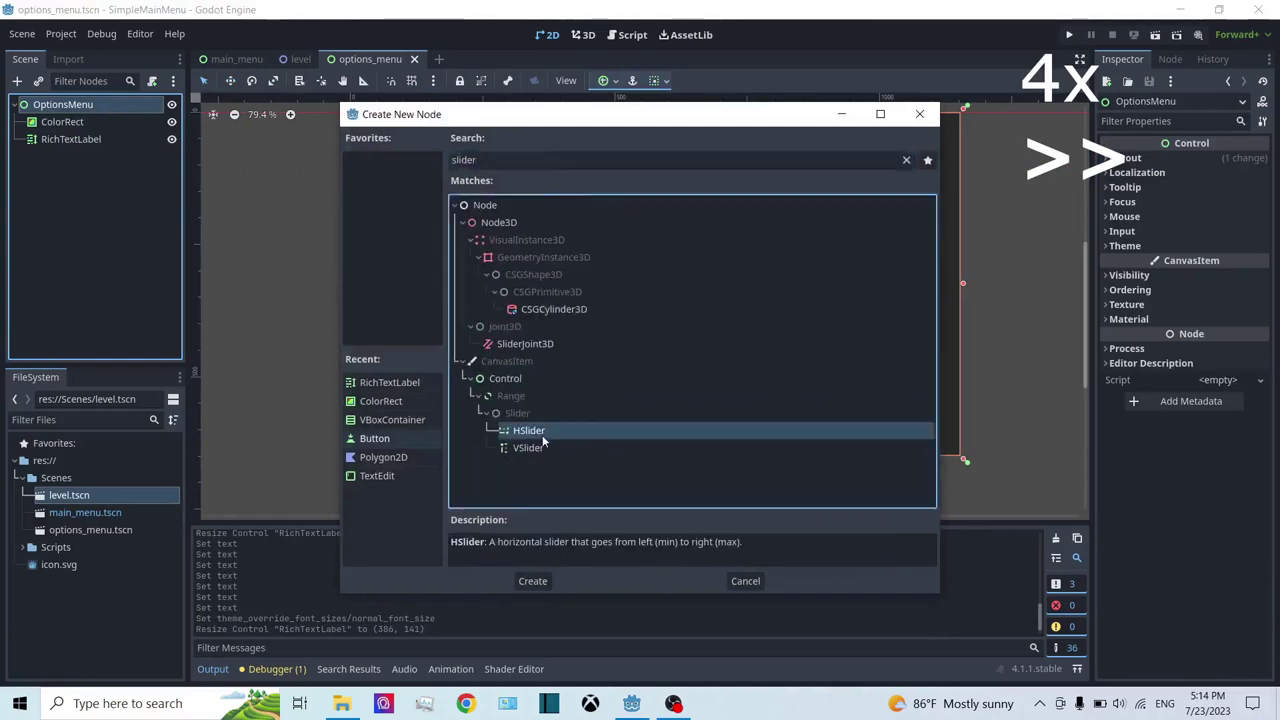
key(Return)
click(608, 80)
click(632, 148)
drag(700, 283, 822, 283)
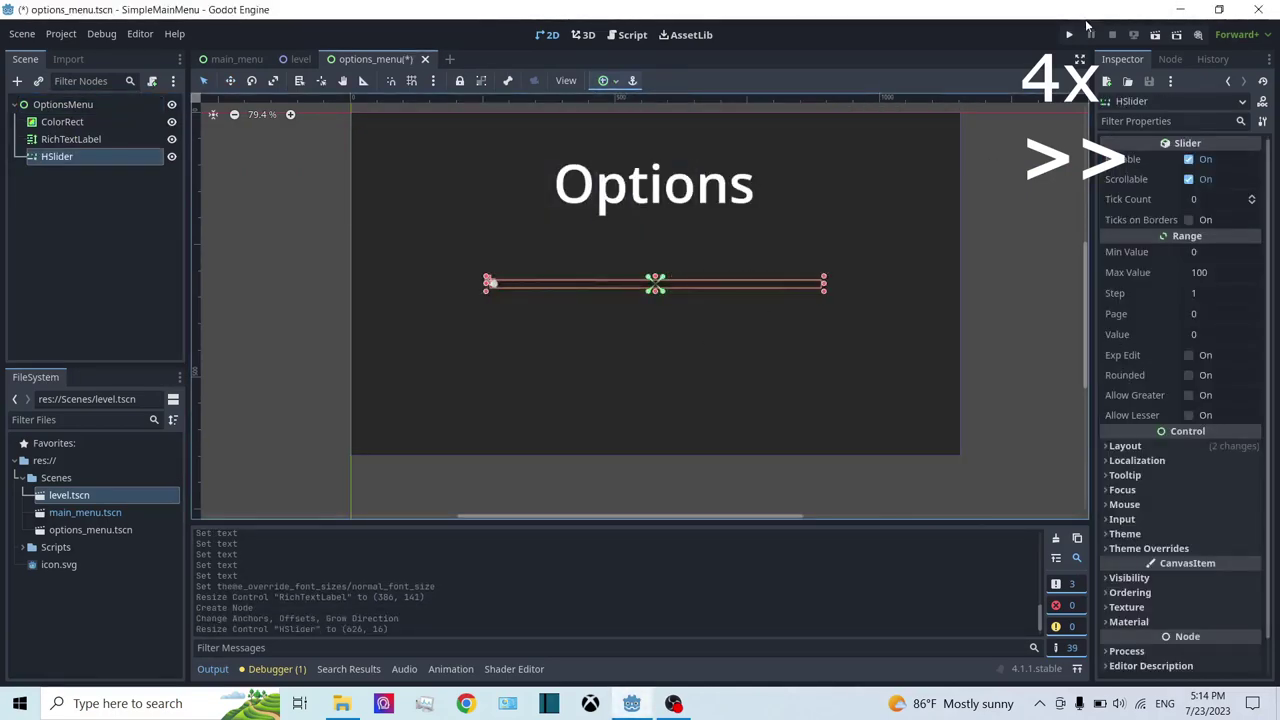
Step: Lighten the background ColorRect to grey 5c5c5c and nudge the slider
click(71, 139)
click(62, 121)
click(1226, 160)
drag(1262, 318, 1270, 278)
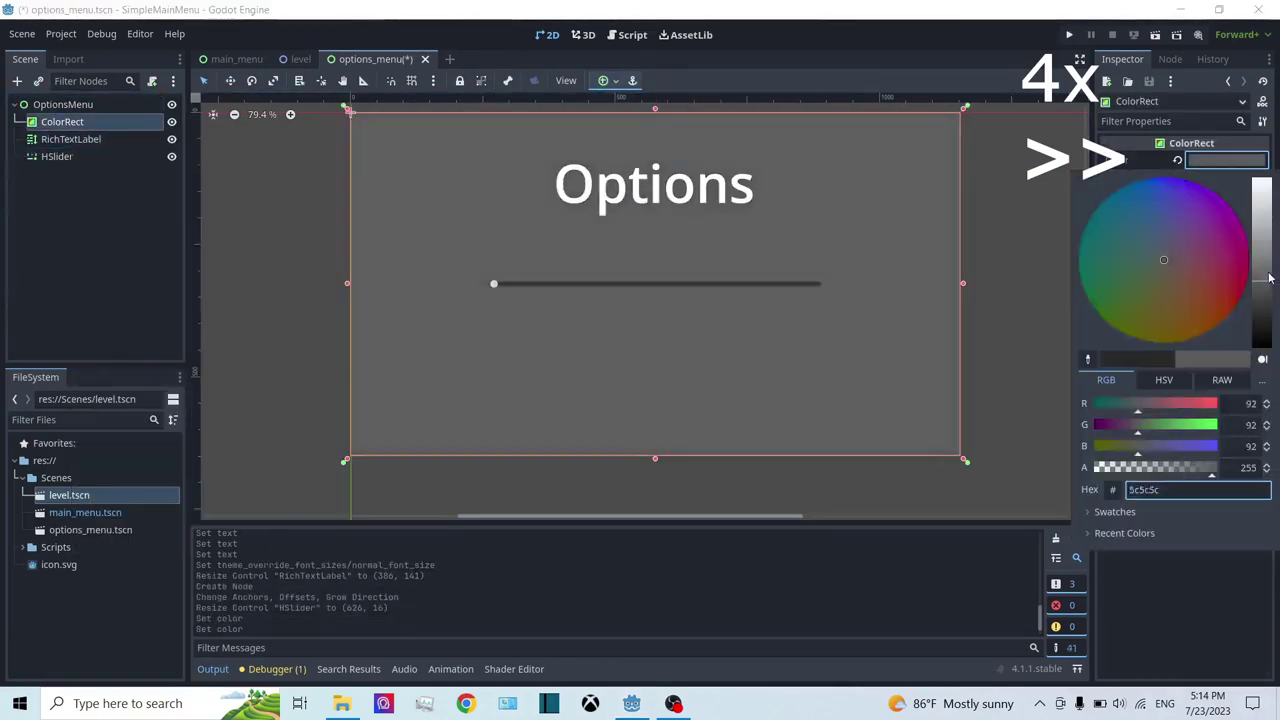
click(57, 156)
drag(655, 291, 655, 300)
scroll(1171, 404, down, 1)
scroll(622, 305, up, 5)
Step: Duplicate the title as a 'Volume' label with font size 30 above the slider, then run the game
click(71, 139)
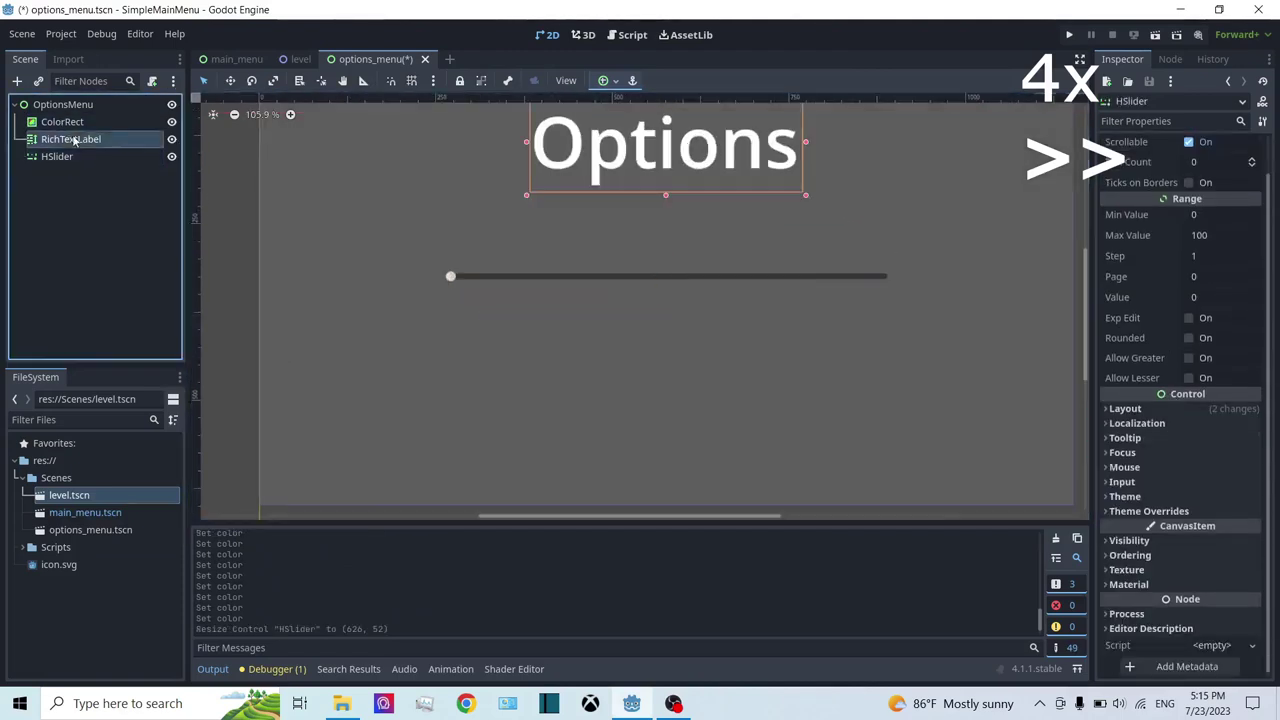
right_click(71, 139)
click(120, 360)
drag(665, 150, 591, 213)
double_click(1120, 198)
text(Volume)
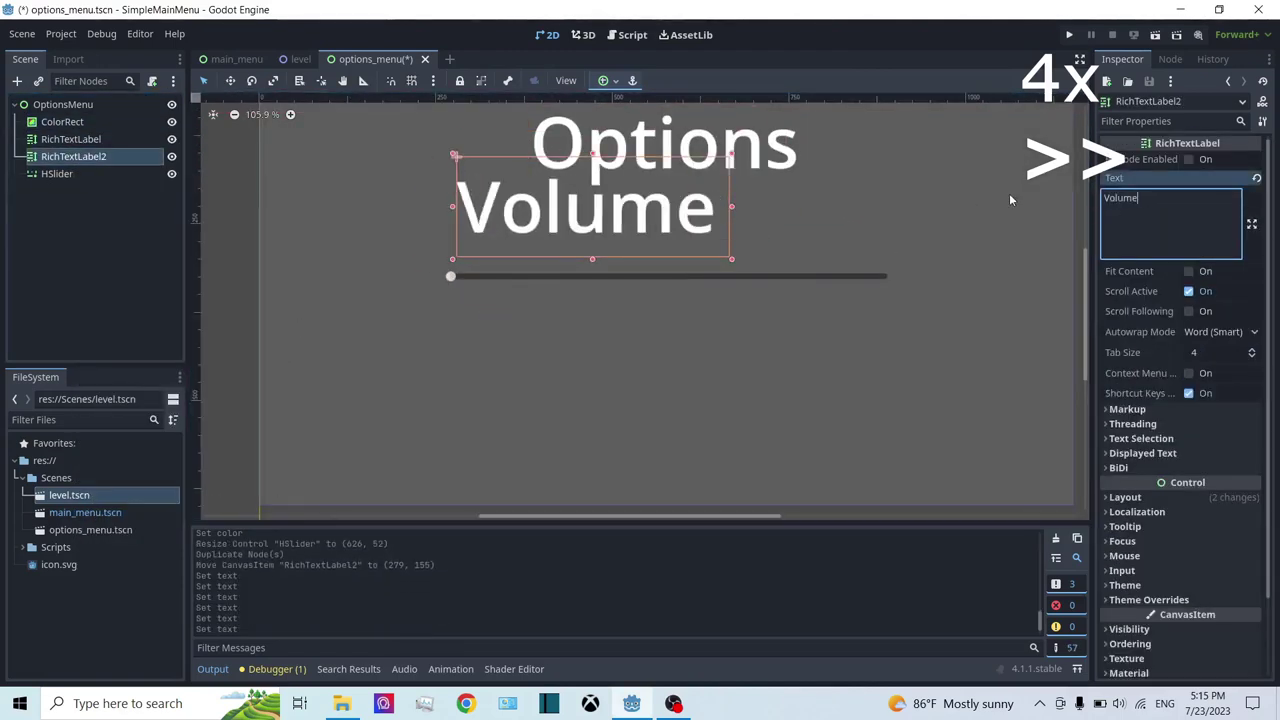
click(1149, 599)
scroll(1150, 500, down, 2)
click(1140, 494)
click(1222, 510)
text(30)
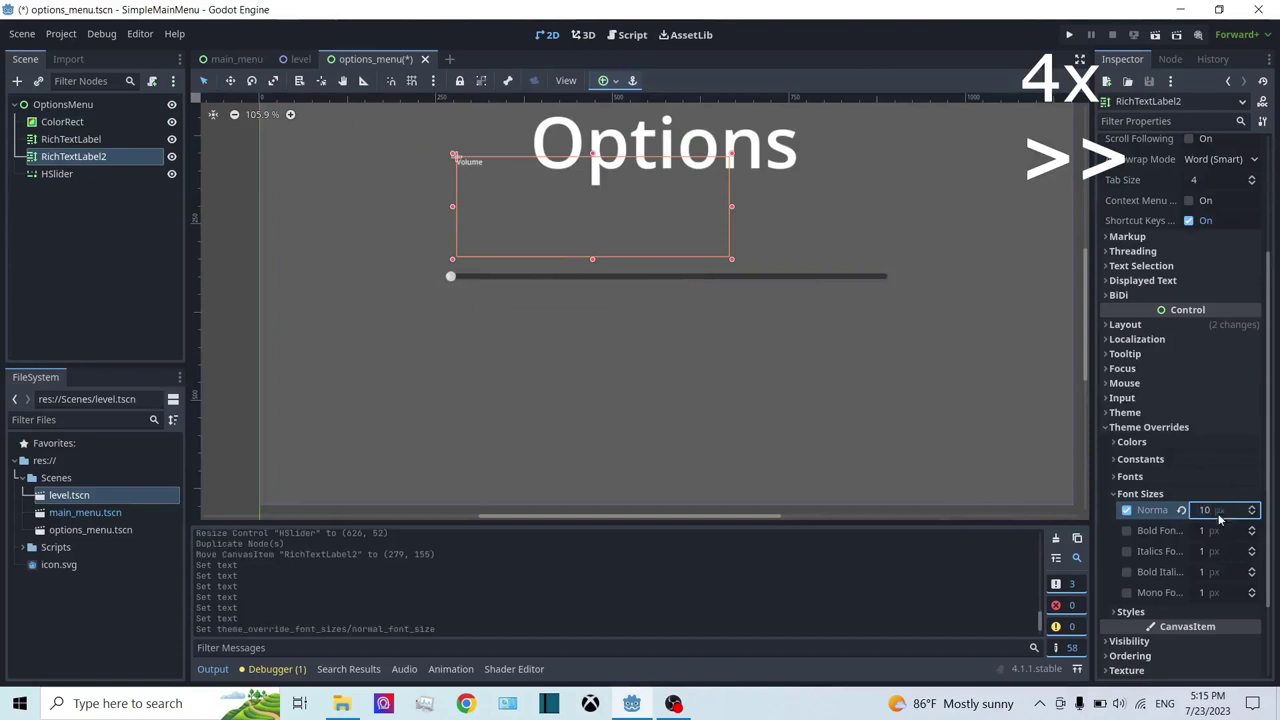
key(Return)
click(1069, 35)
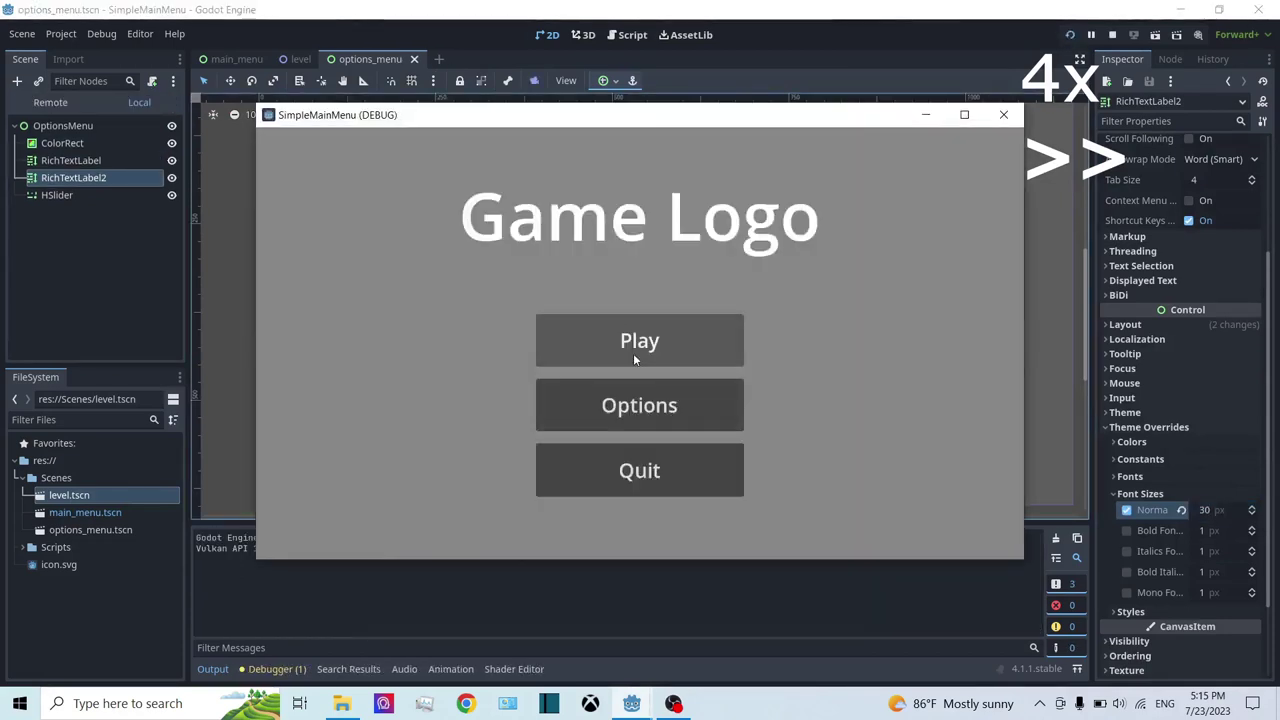
Step: Confirm saving, stop the game, and pan the canvas to centre the options panel
key(F6)
click(1112, 36)
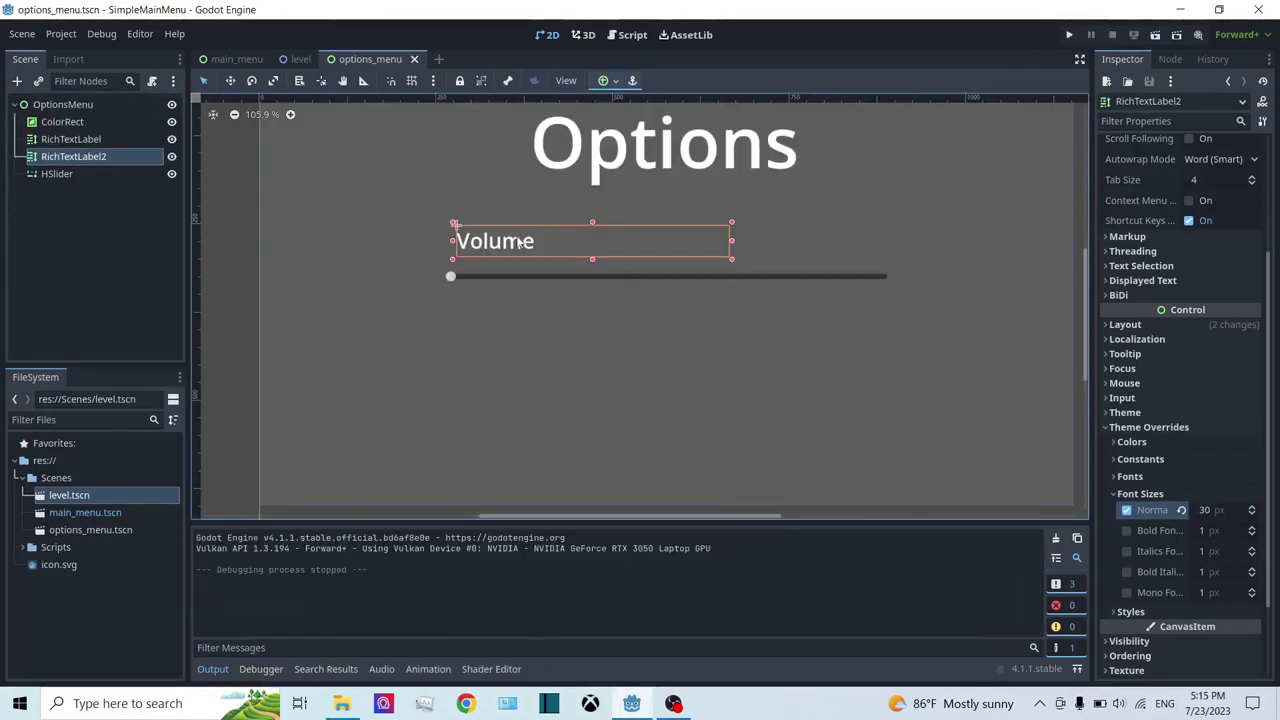
scroll(785, 230, down, 3)
middle_drag(741, 253, 698, 303)
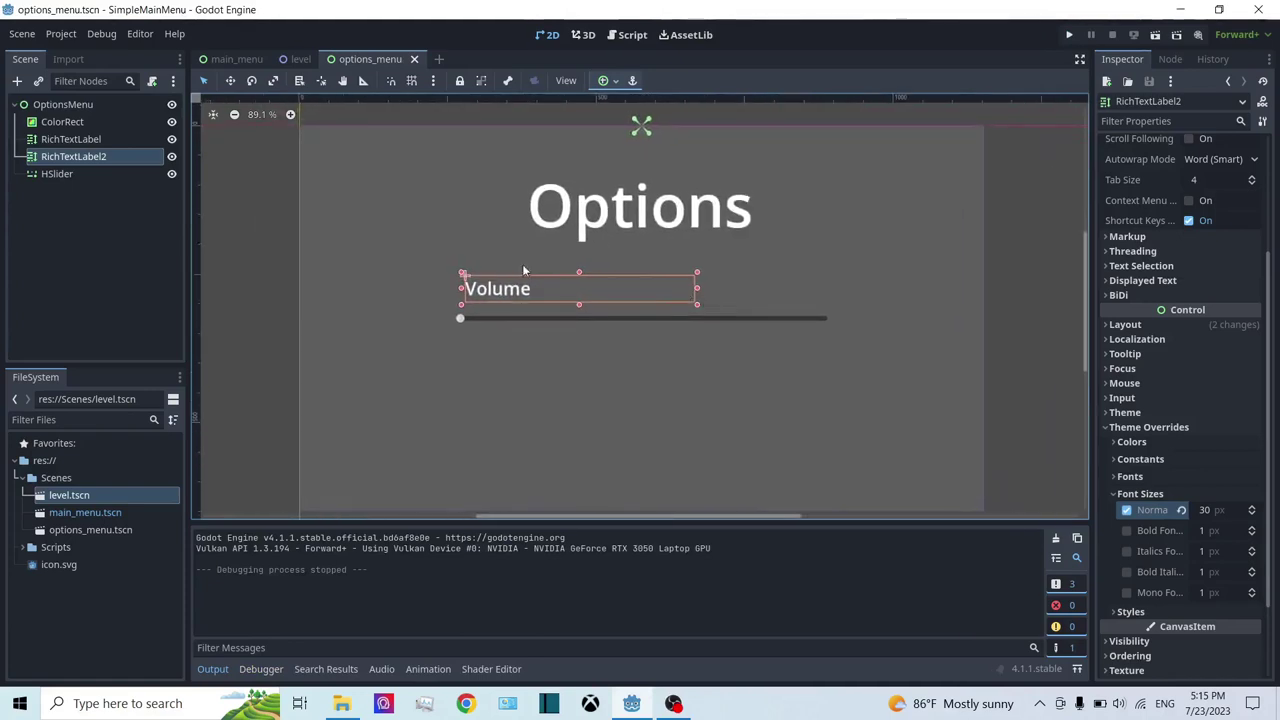
scroll(523, 183, down, 2)
middle_drag(523, 183, 693, 243)
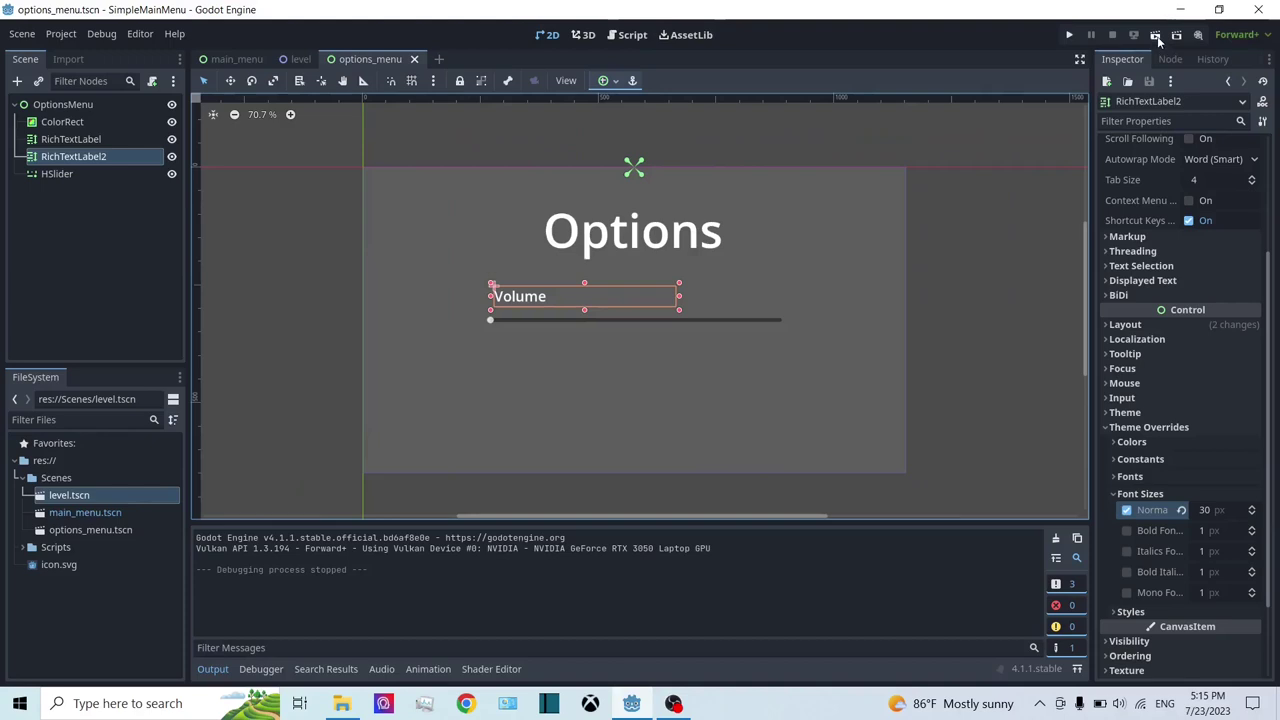
Step: Run the options scene alone, drag the Volume slider from empty to full, stop, and return to main_menu
click(1158, 36)
click(1157, 36)
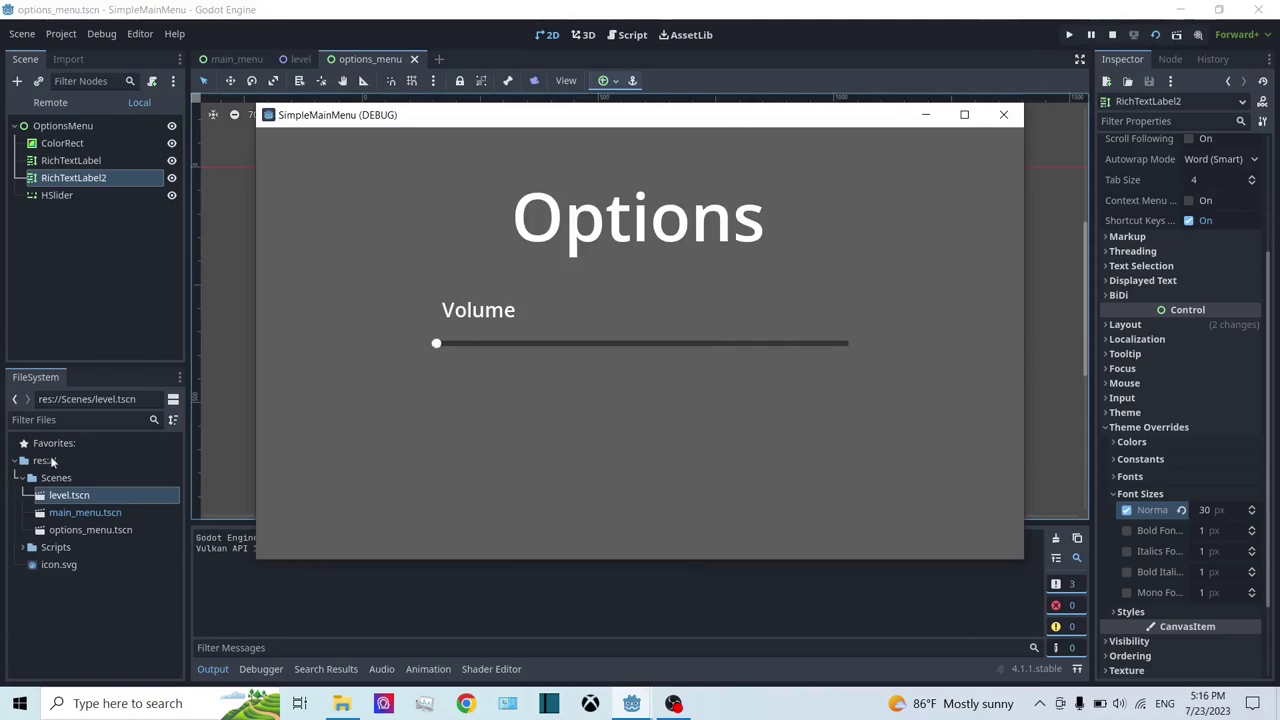
drag(436, 343, 342, 294)
click(1112, 34)
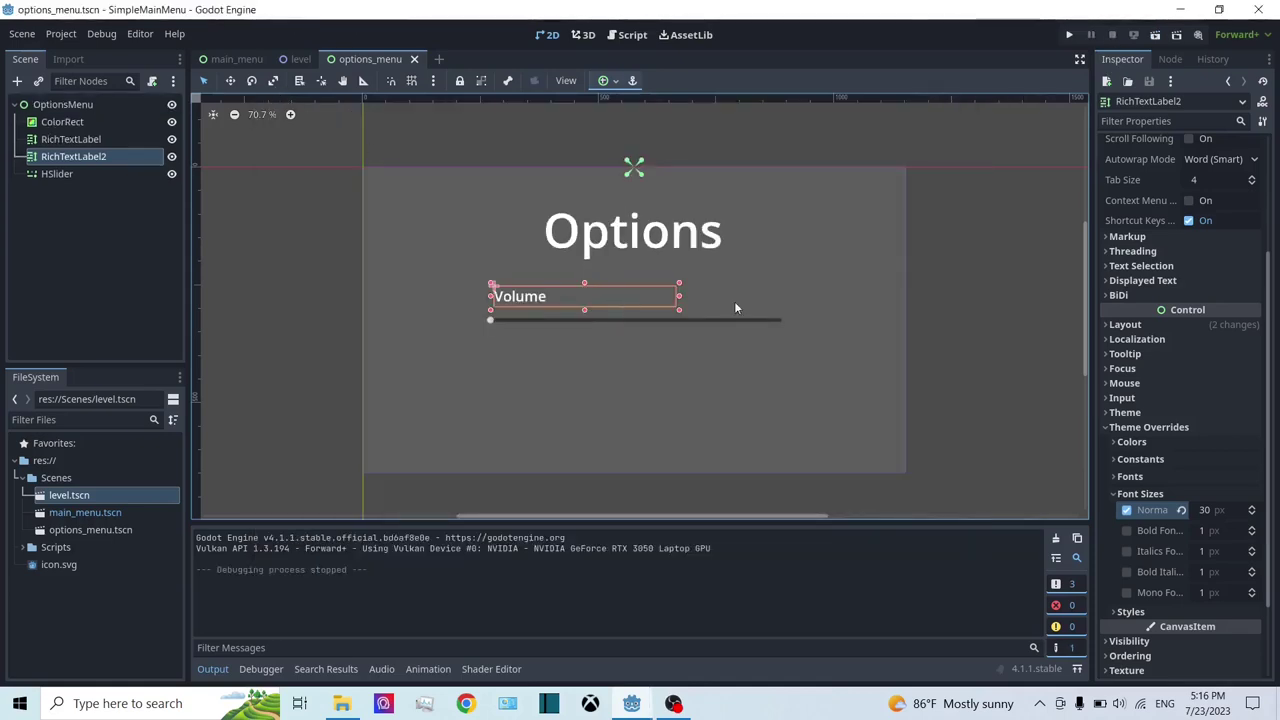
scroll(734, 308, down, 3)
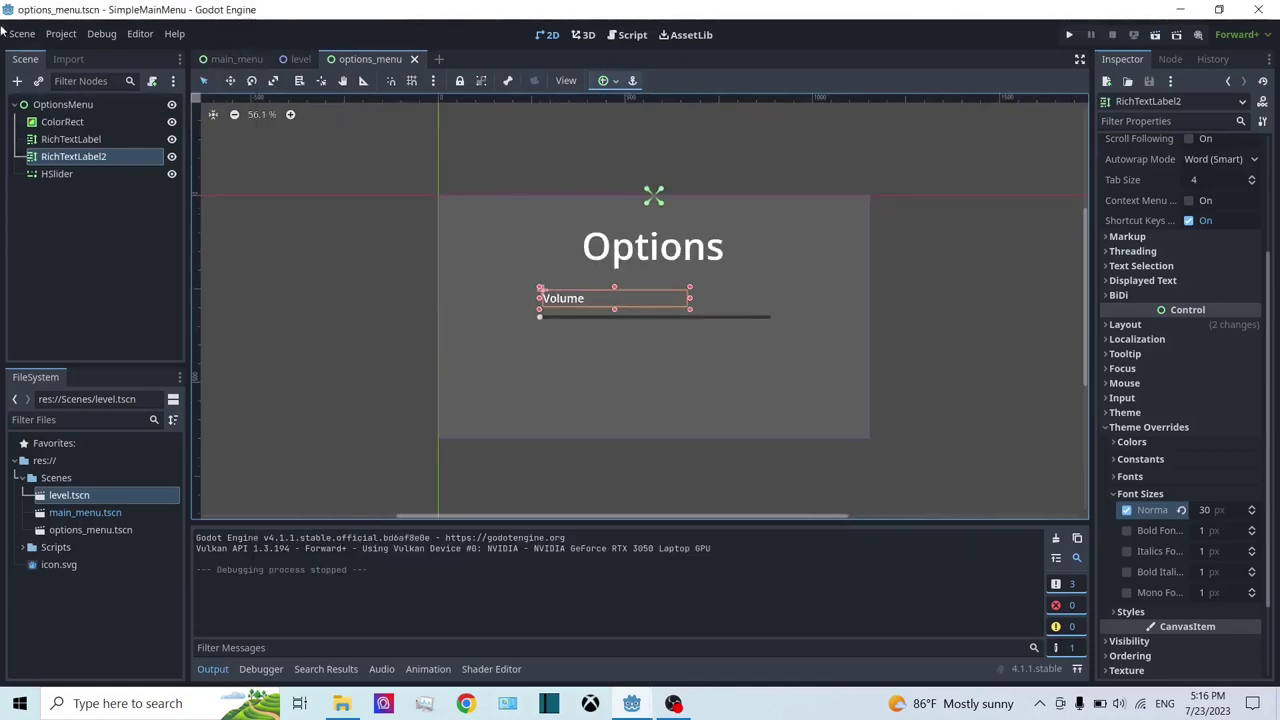
click(219, 60)
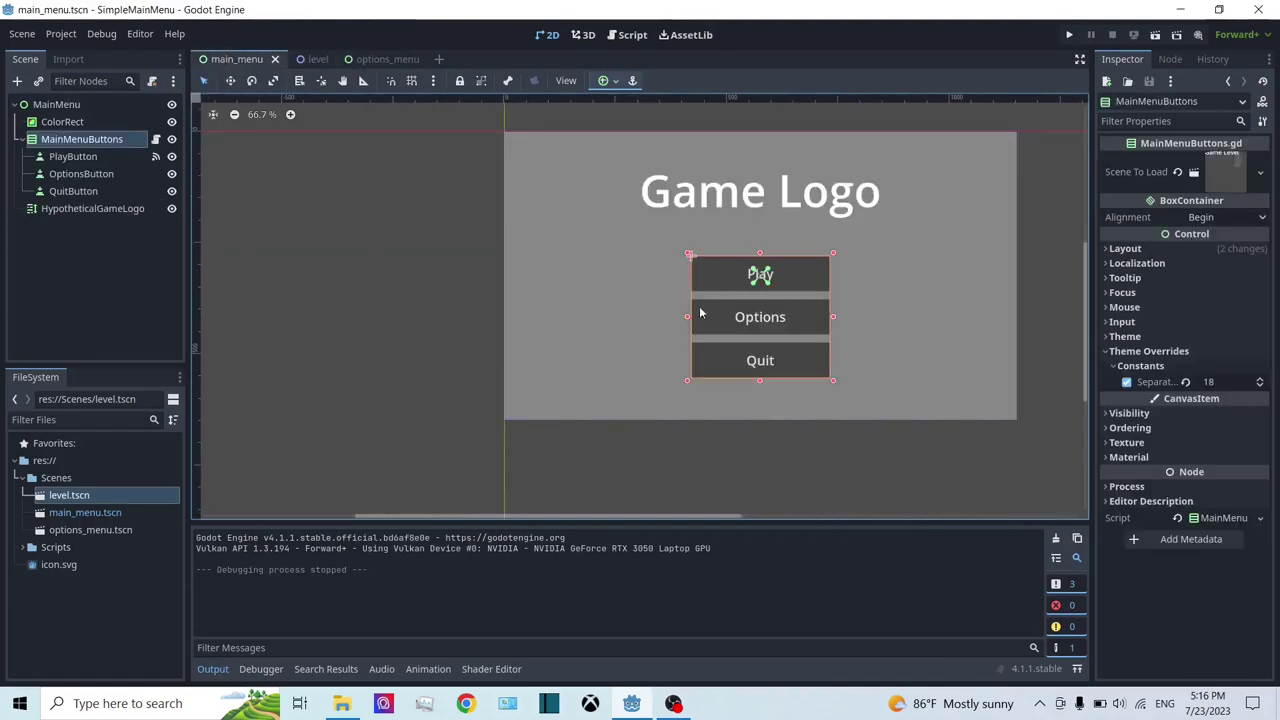
Step: Connect the OptionsButton's pressed() signal to a new pass-only _on_options_button_pressed() stub
scroll(366, 212, down, 2)
middle_drag(366, 212, 312, 280)
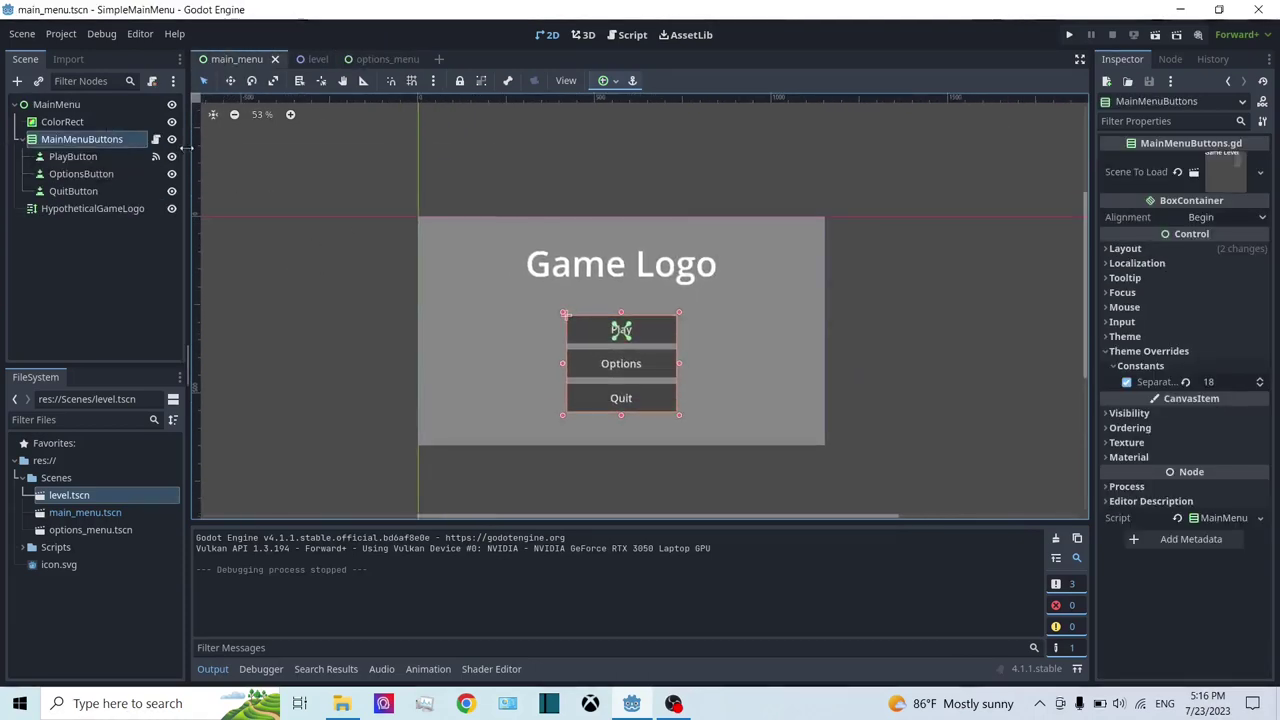
click(155, 139)
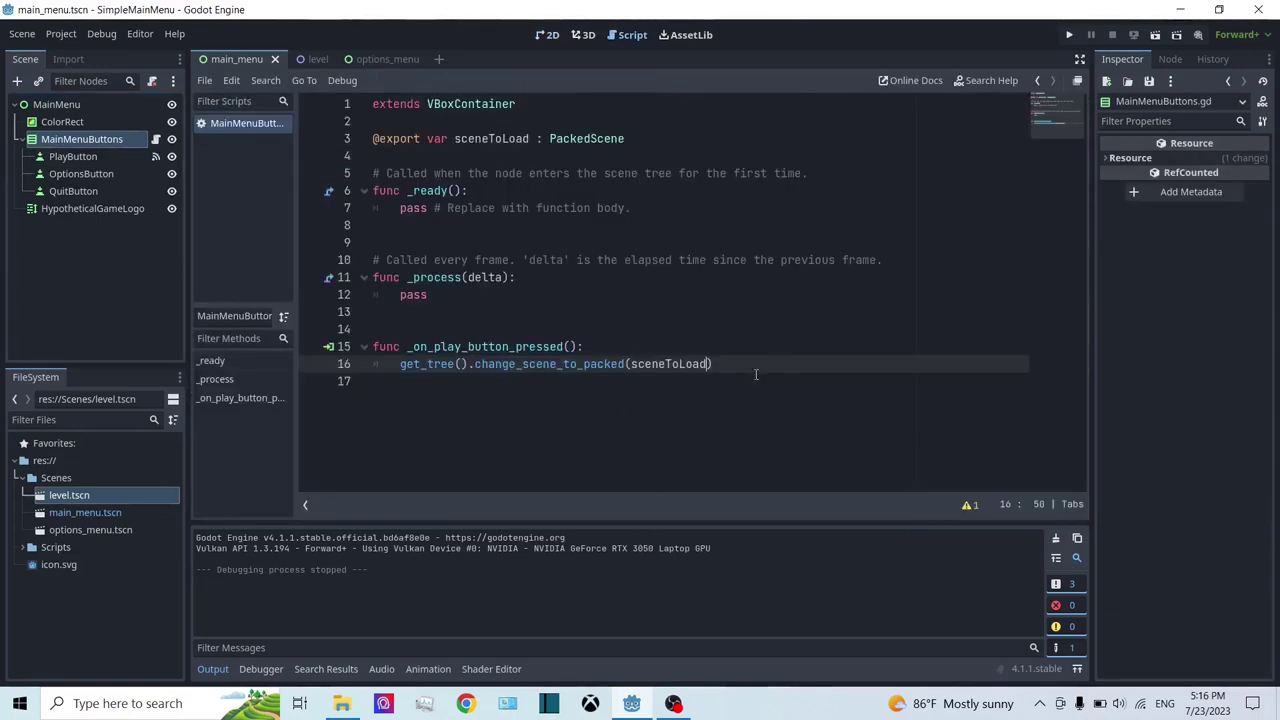
click(86, 174)
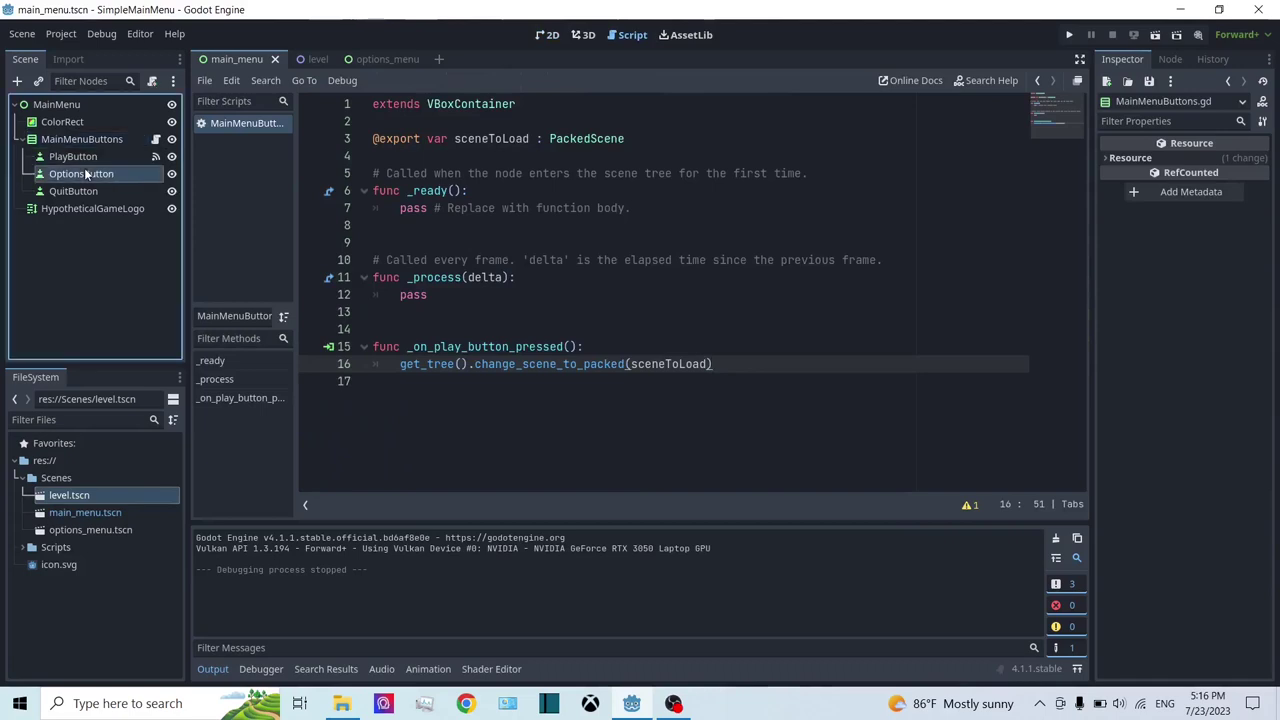
click(1171, 59)
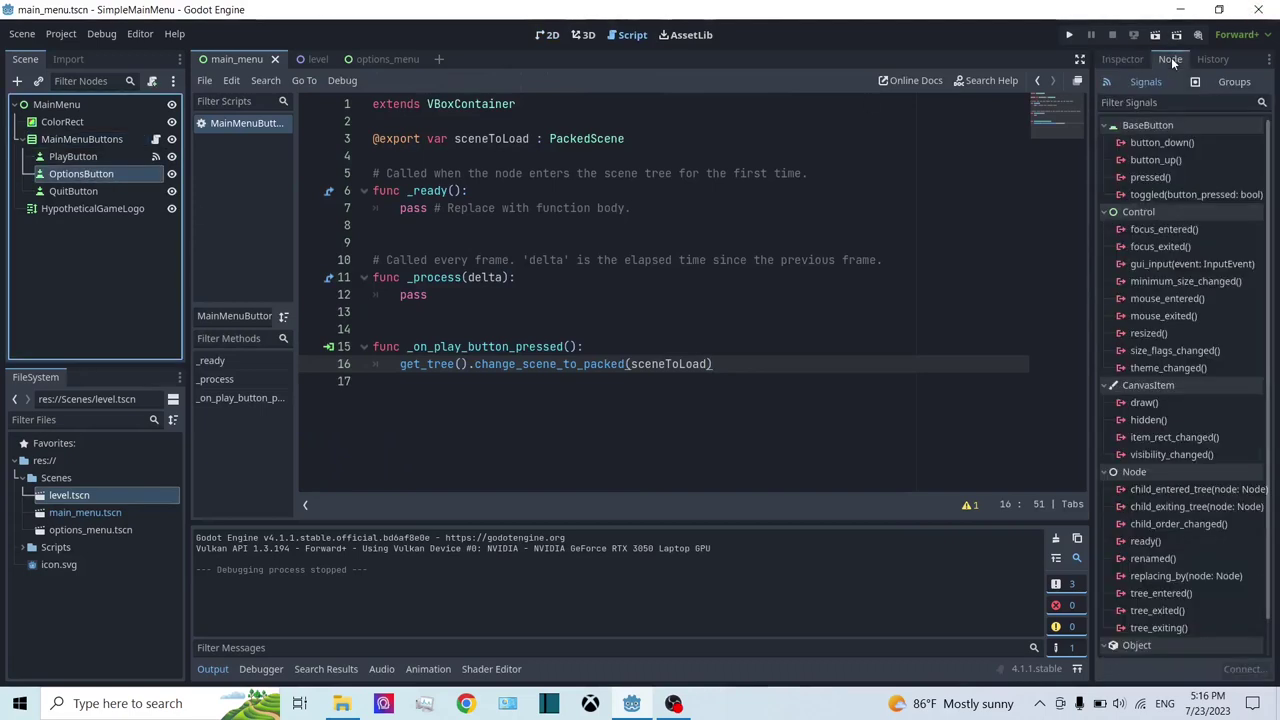
double_click(1172, 177)
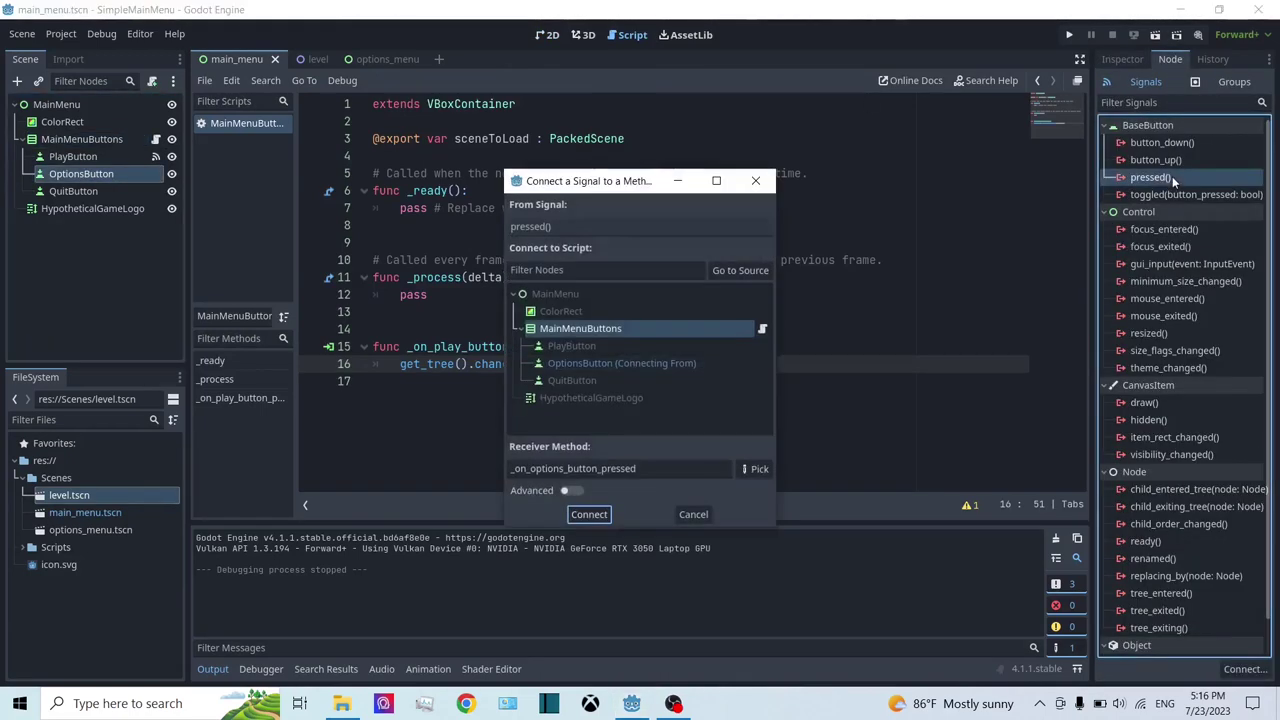
click(604, 514)
drag(718, 440, 400, 437)
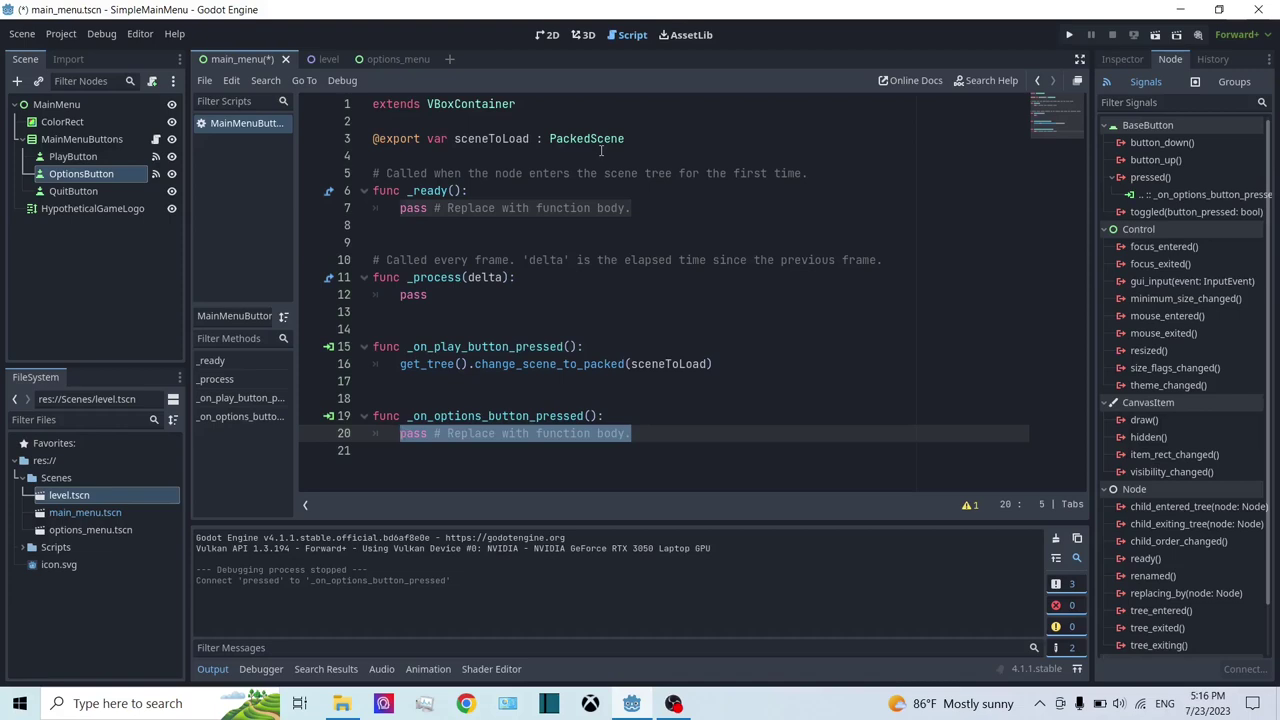
click(631, 143)
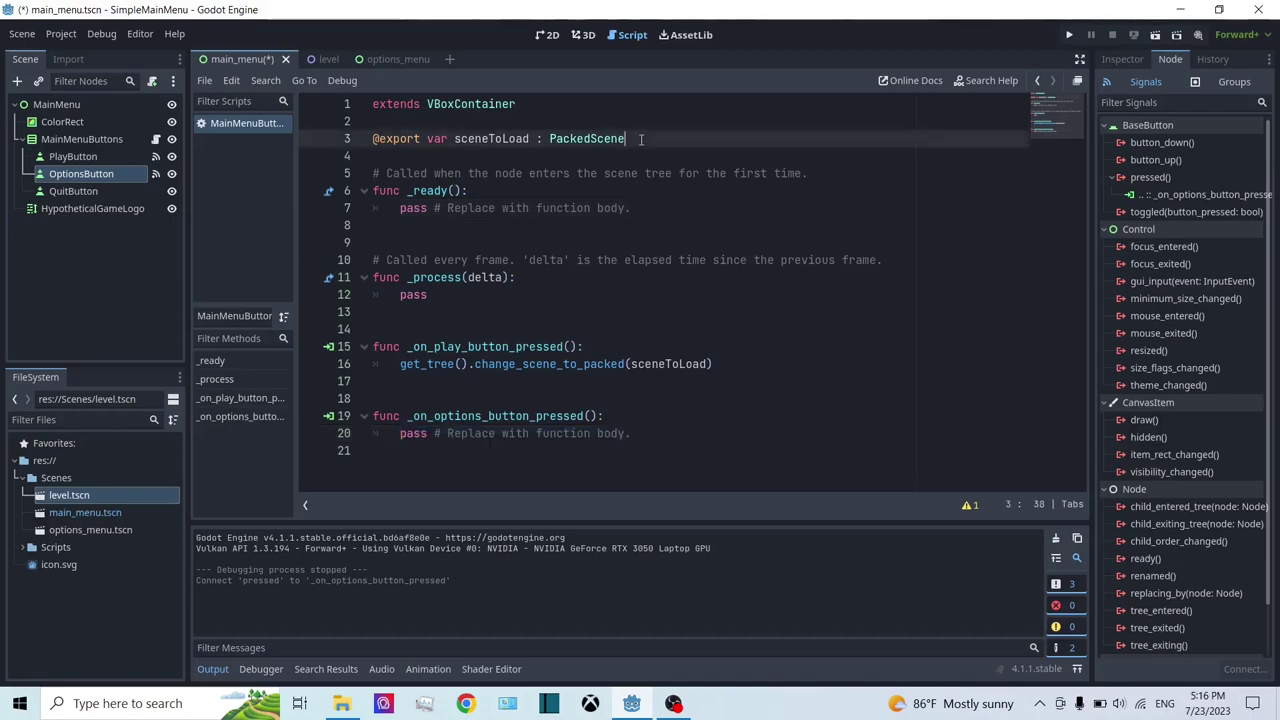
Step: Switch to the options_menu scene and show its Options title, Volume label and slider in 2D
click(382, 62)
click(204, 59)
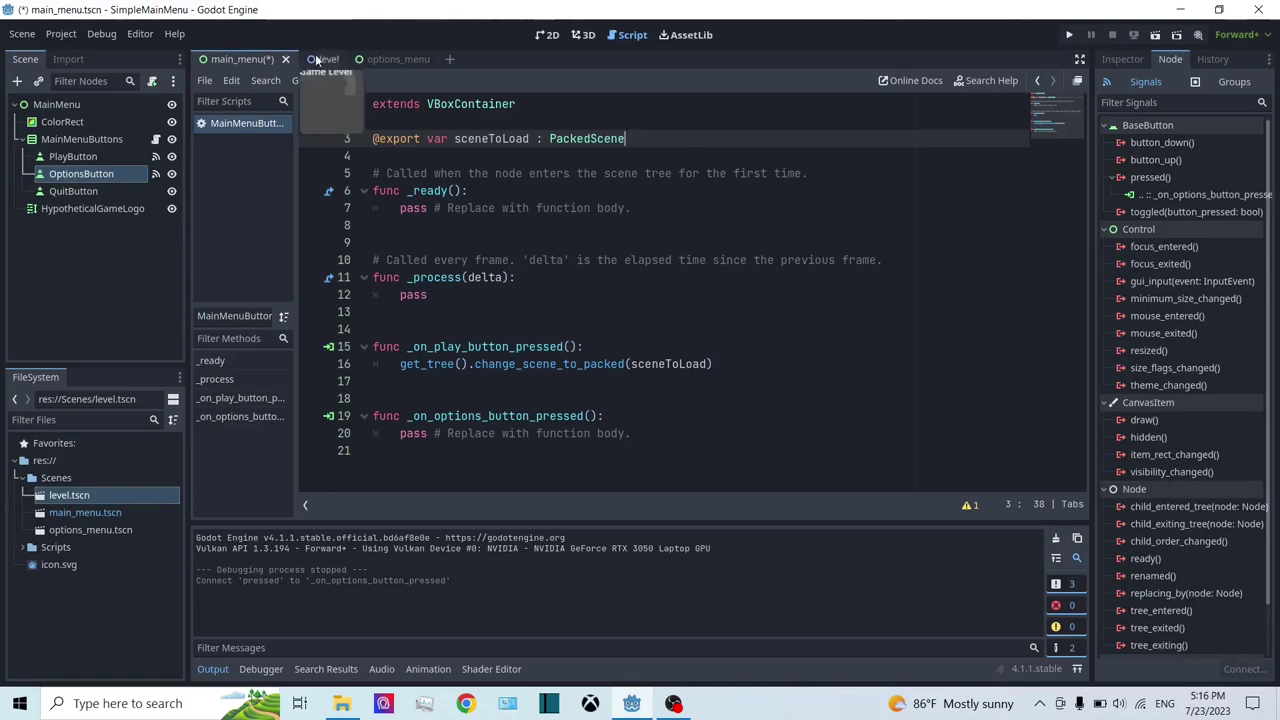
click(398, 59)
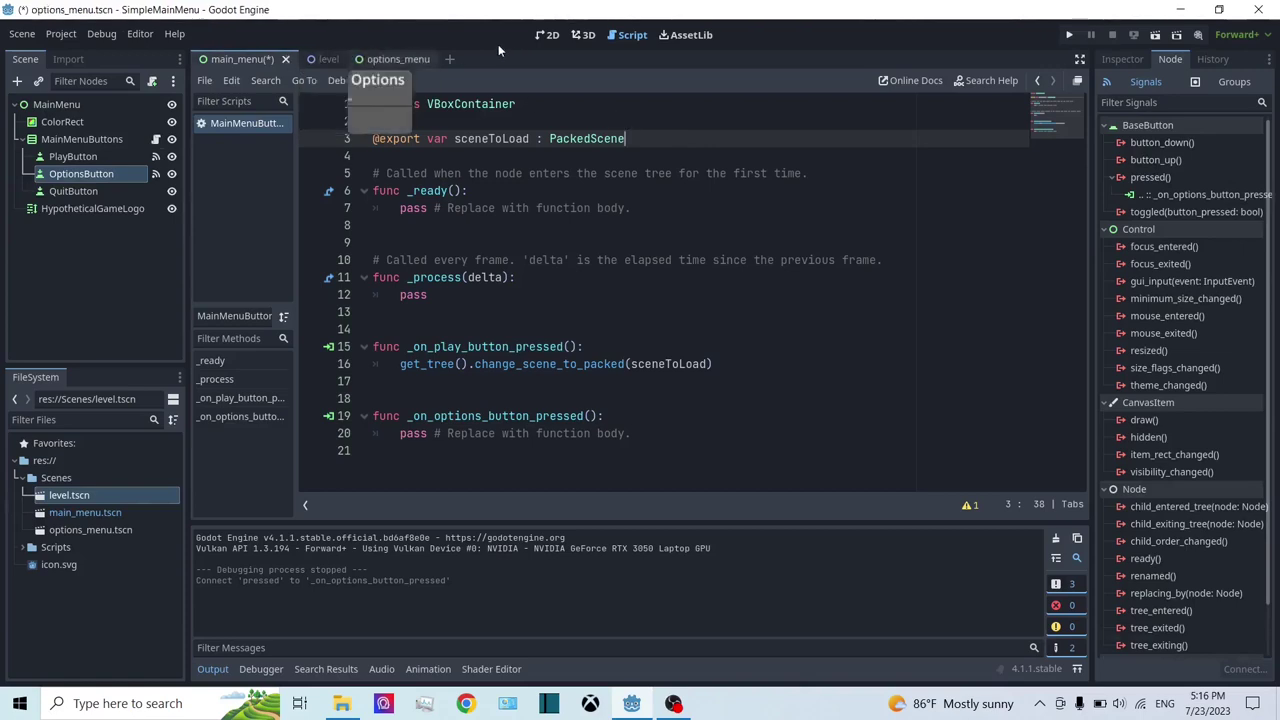
click(236, 59)
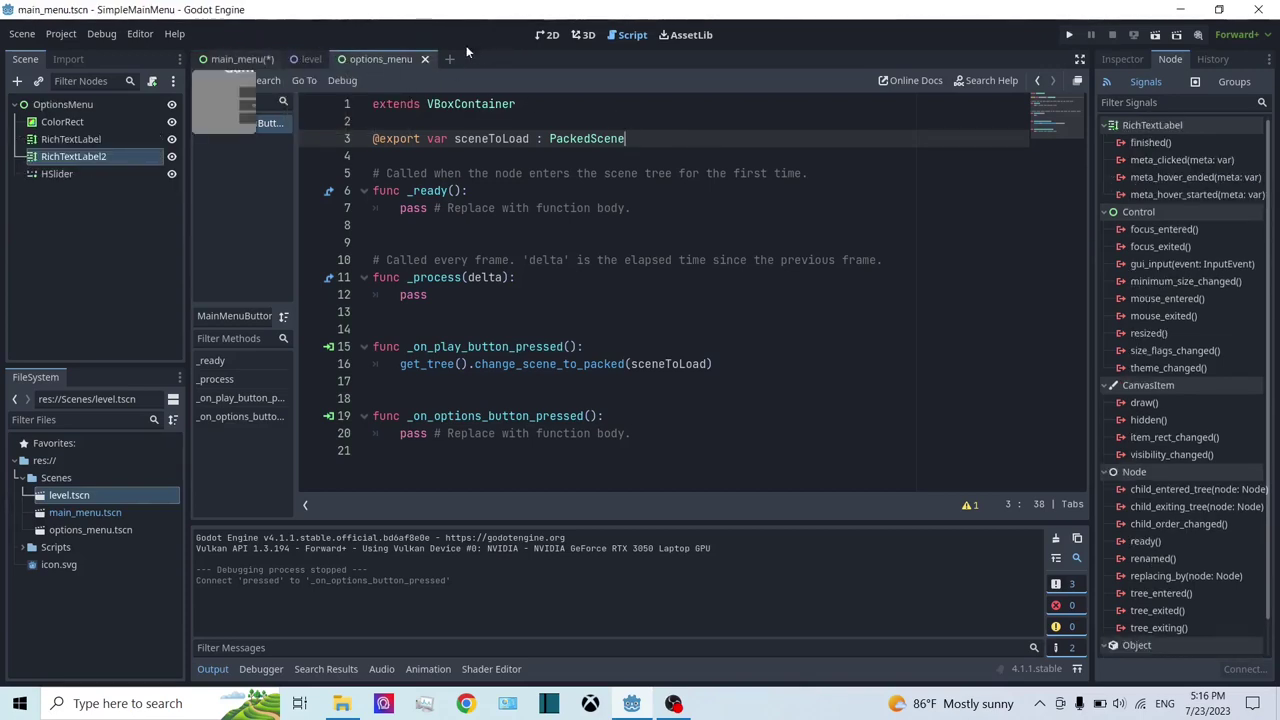
click(399, 61)
click(556, 35)
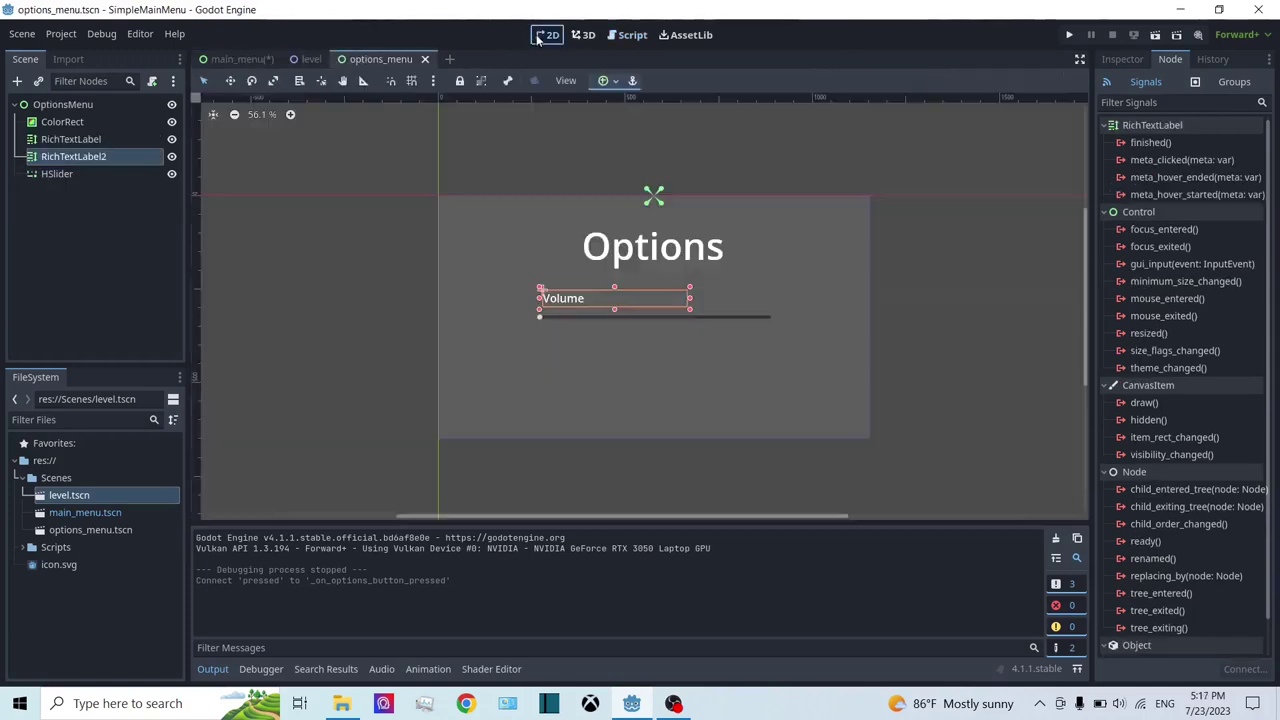
Step: Lower the ColorRect background colour's alpha to about 157 and save options_menu
click(62, 121)
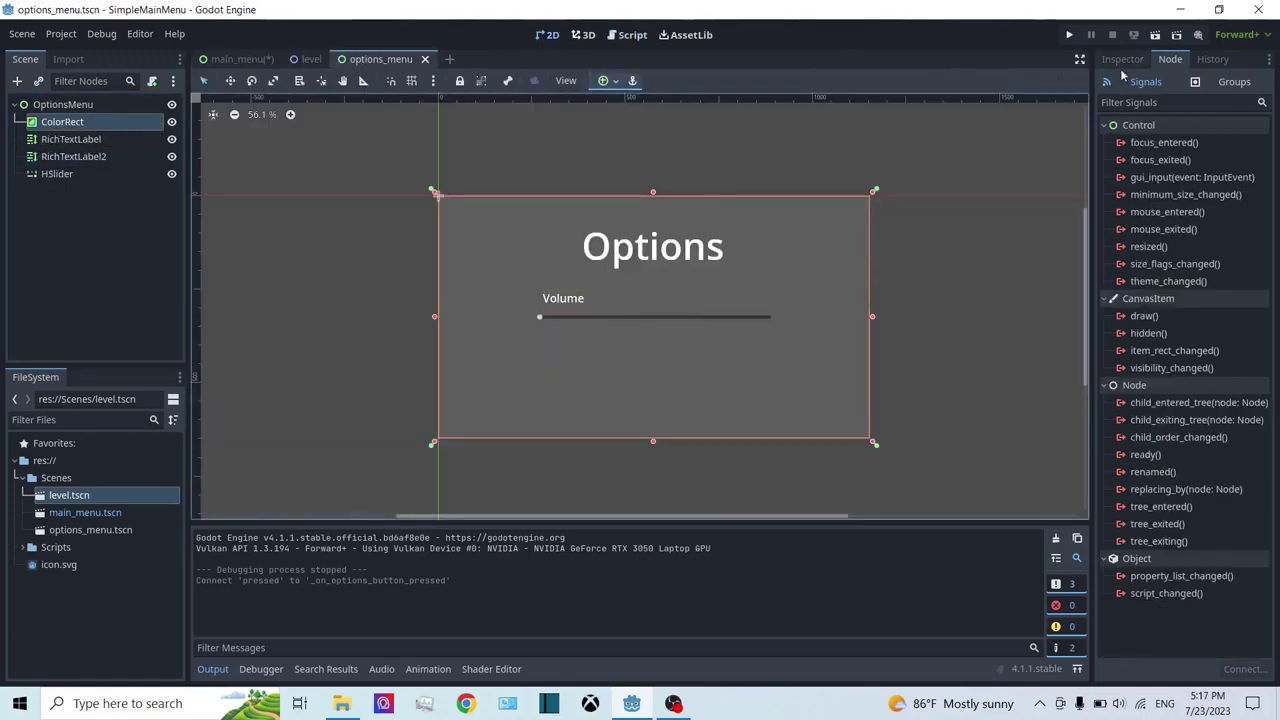
click(1122, 62)
click(1217, 165)
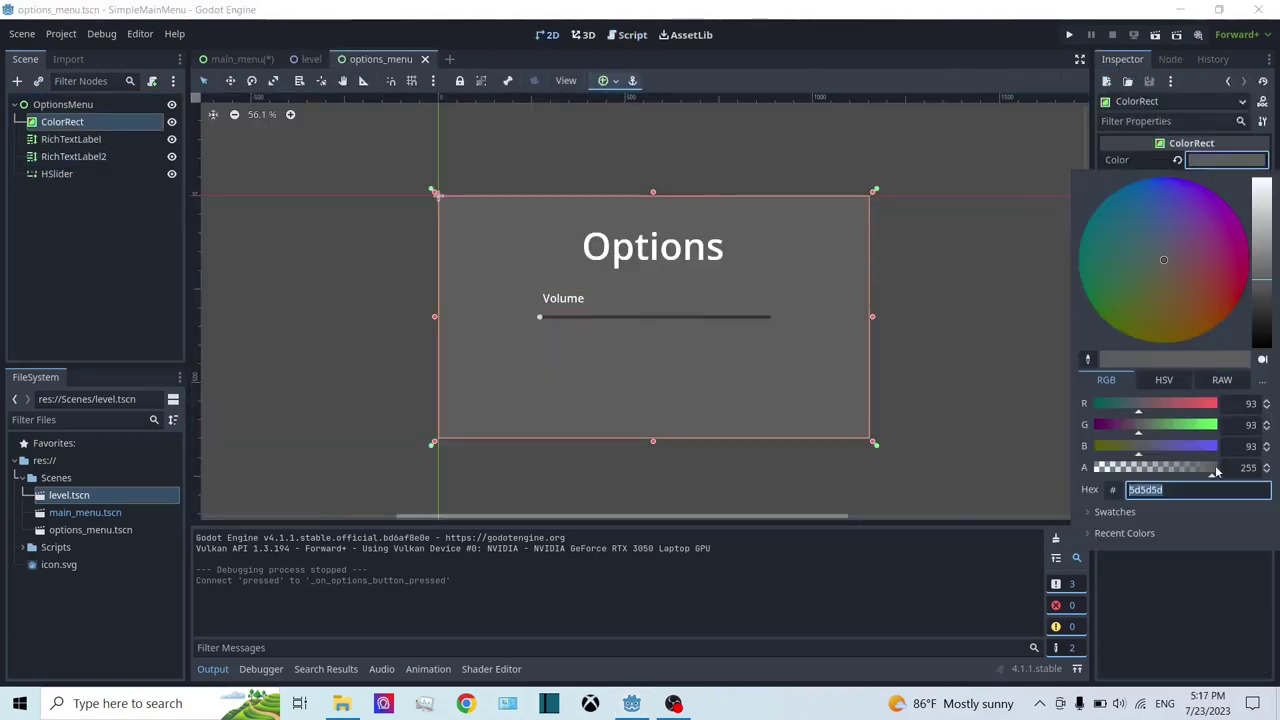
drag(1218, 470, 1179, 468)
click(1018, 372)
key(ctrl+s)
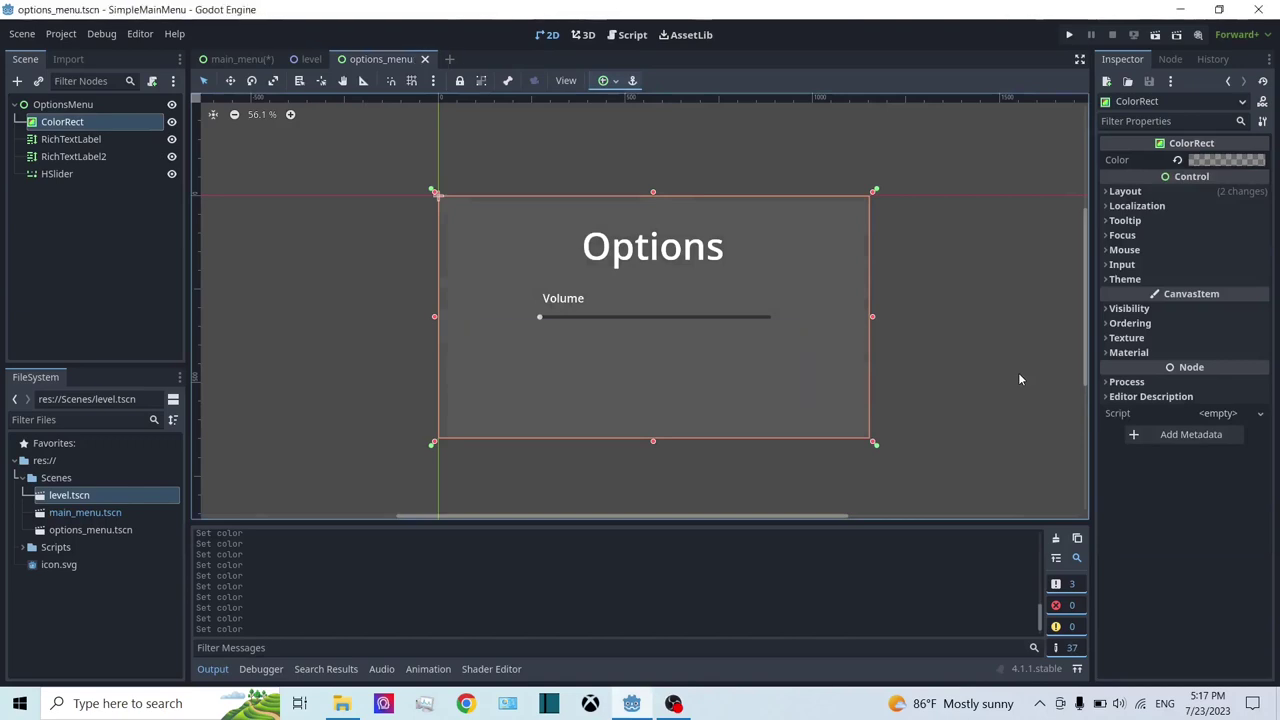
click(628, 35)
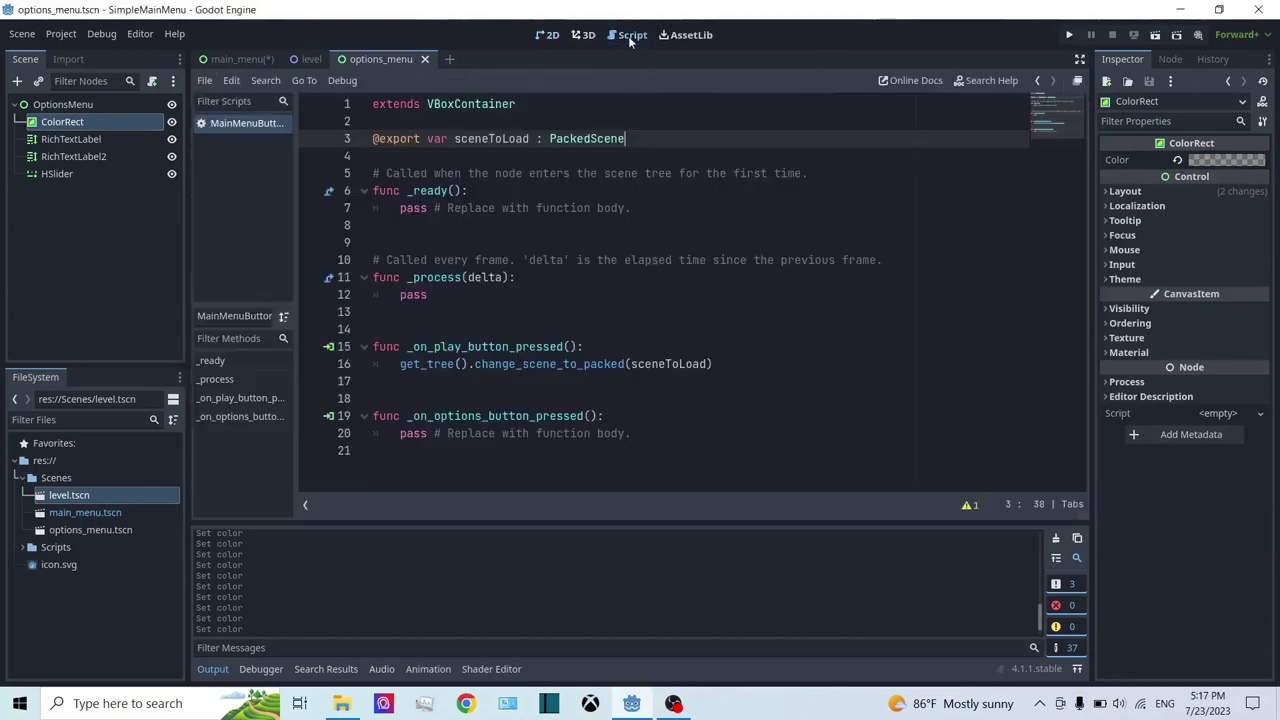
click(236, 60)
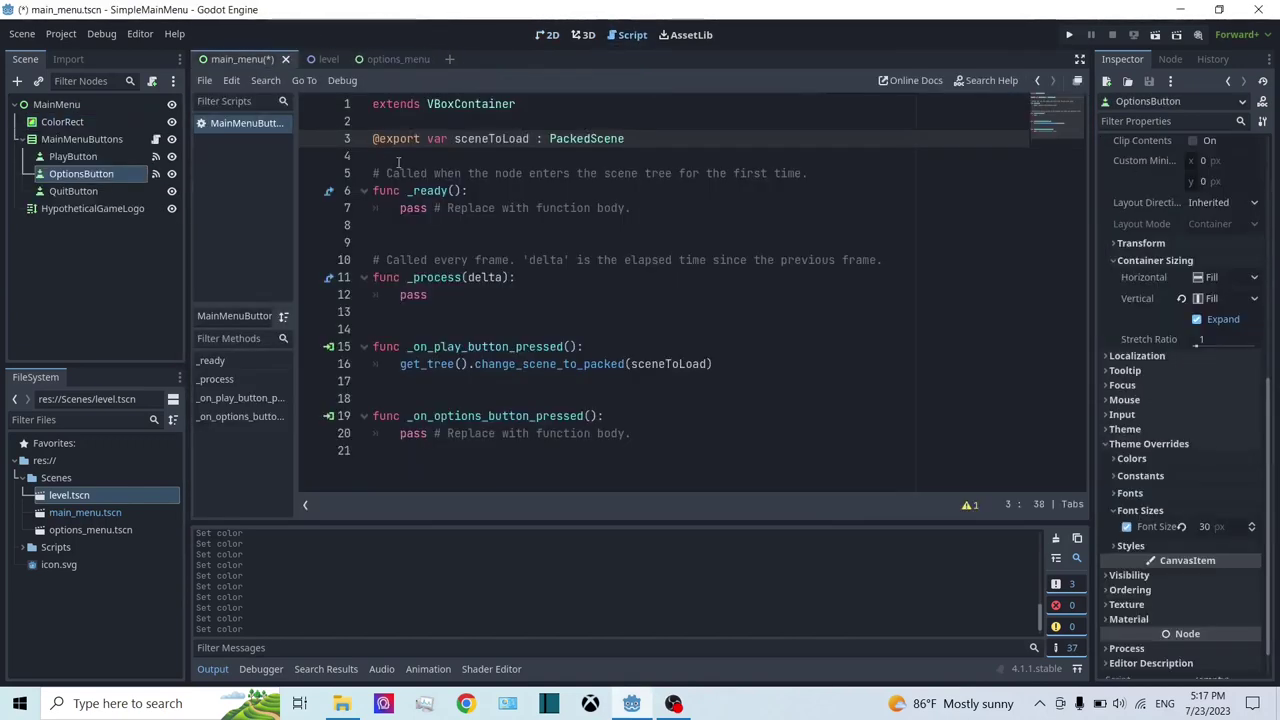
key(ctrl+s)
click(770, 136)
key(Return)
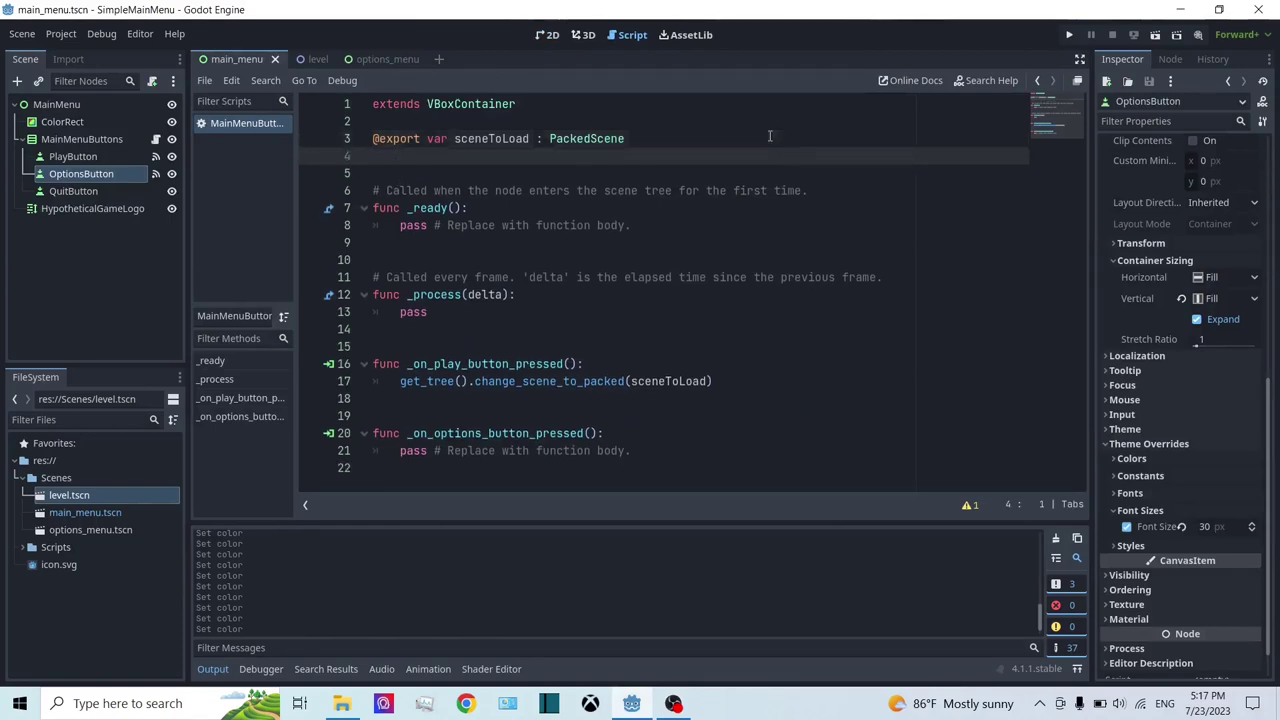
text(x)
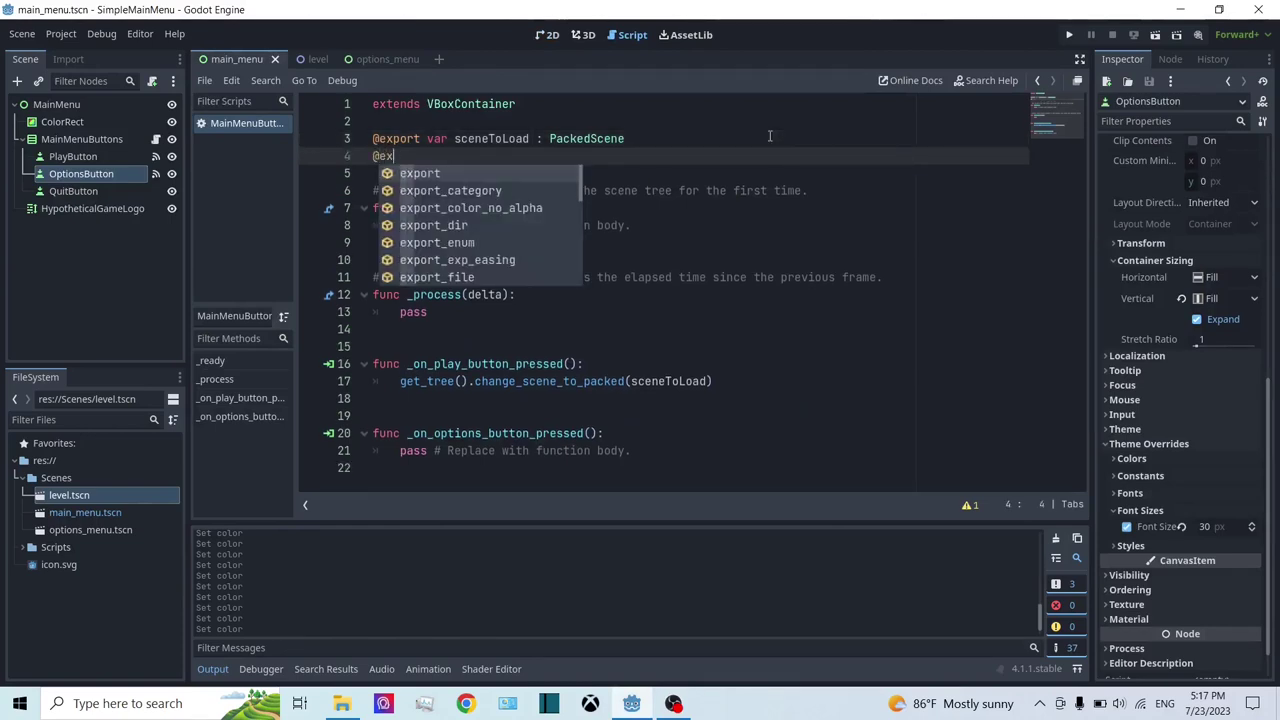
key(Return)
text(var )
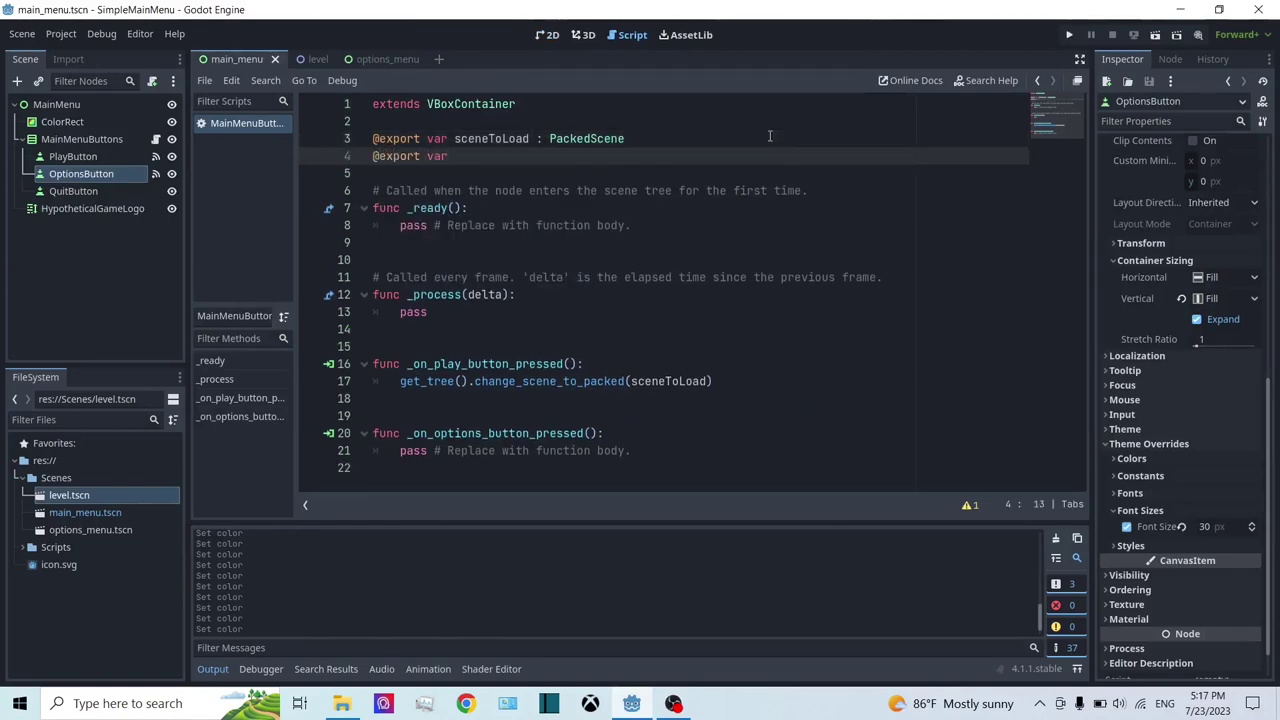
text(optionsMenu)
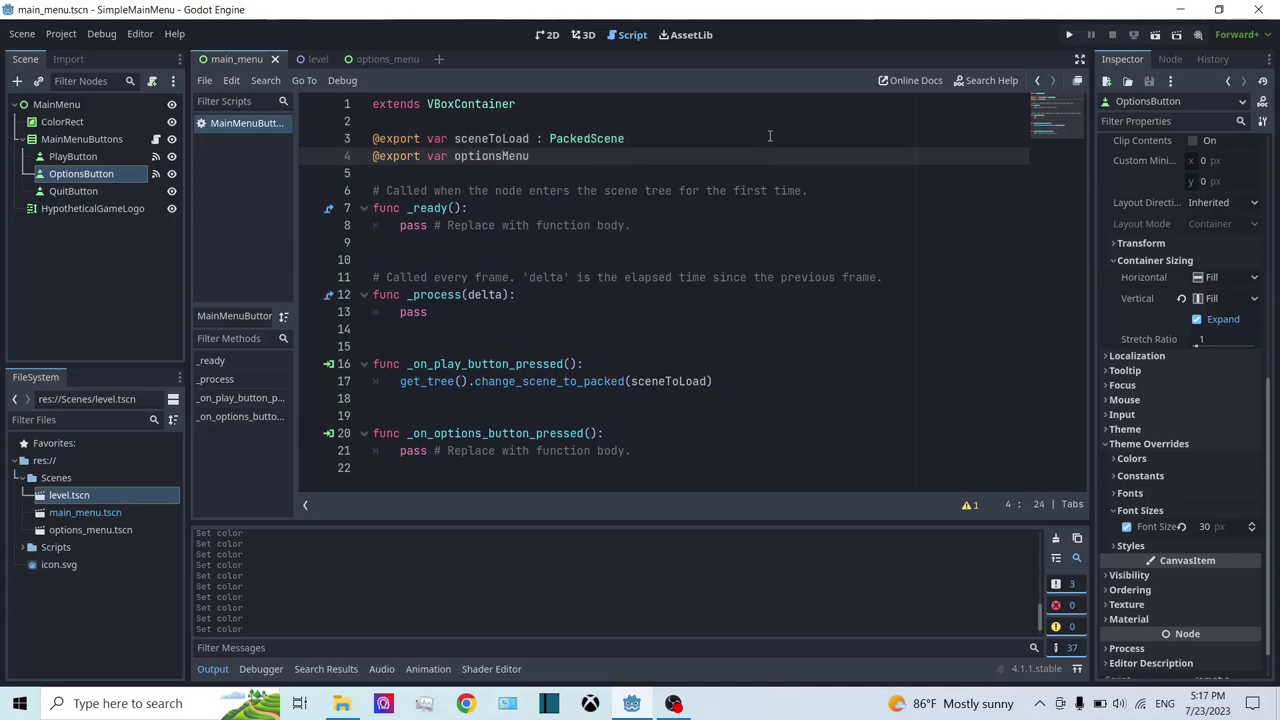
text( : Pac)
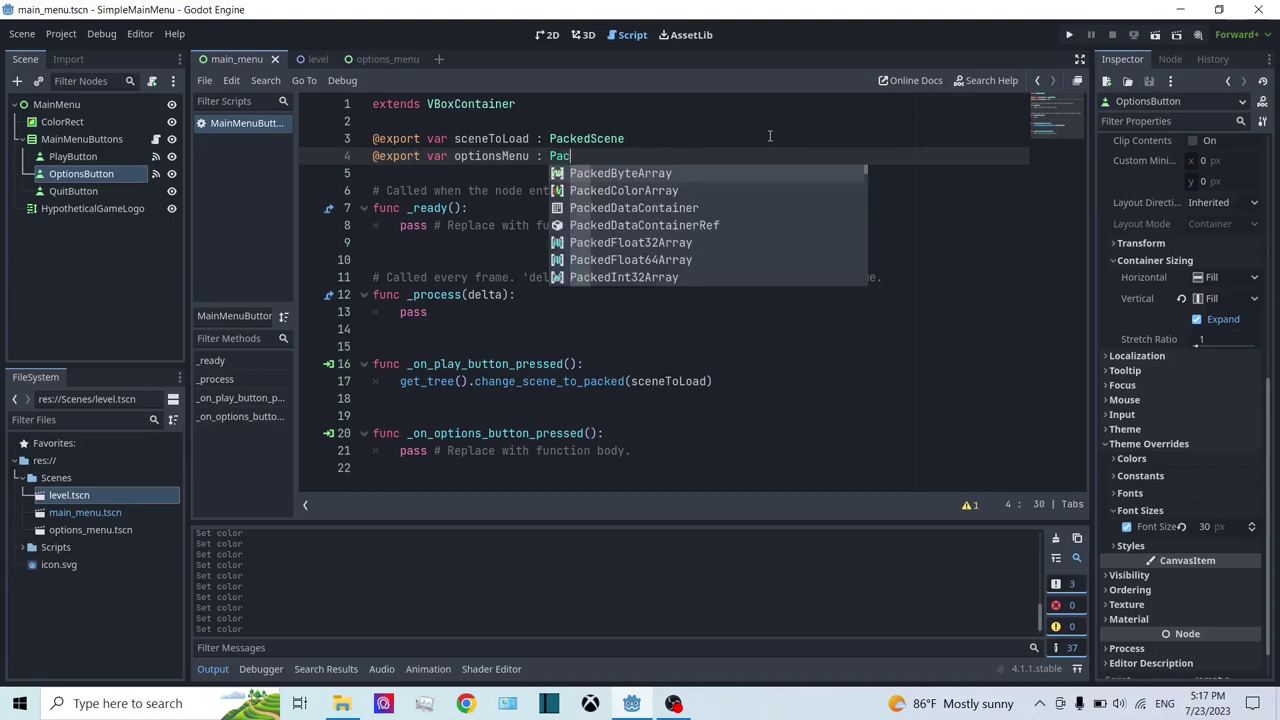
text(ked)
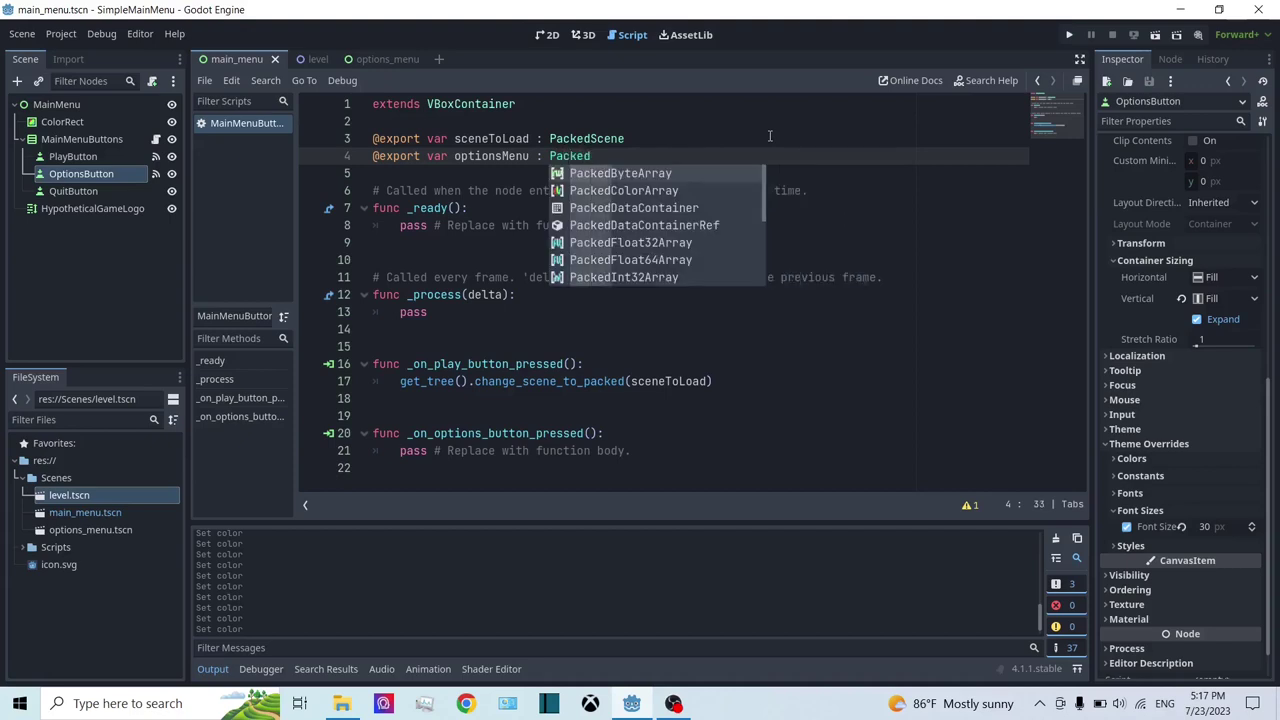
text(Scene)
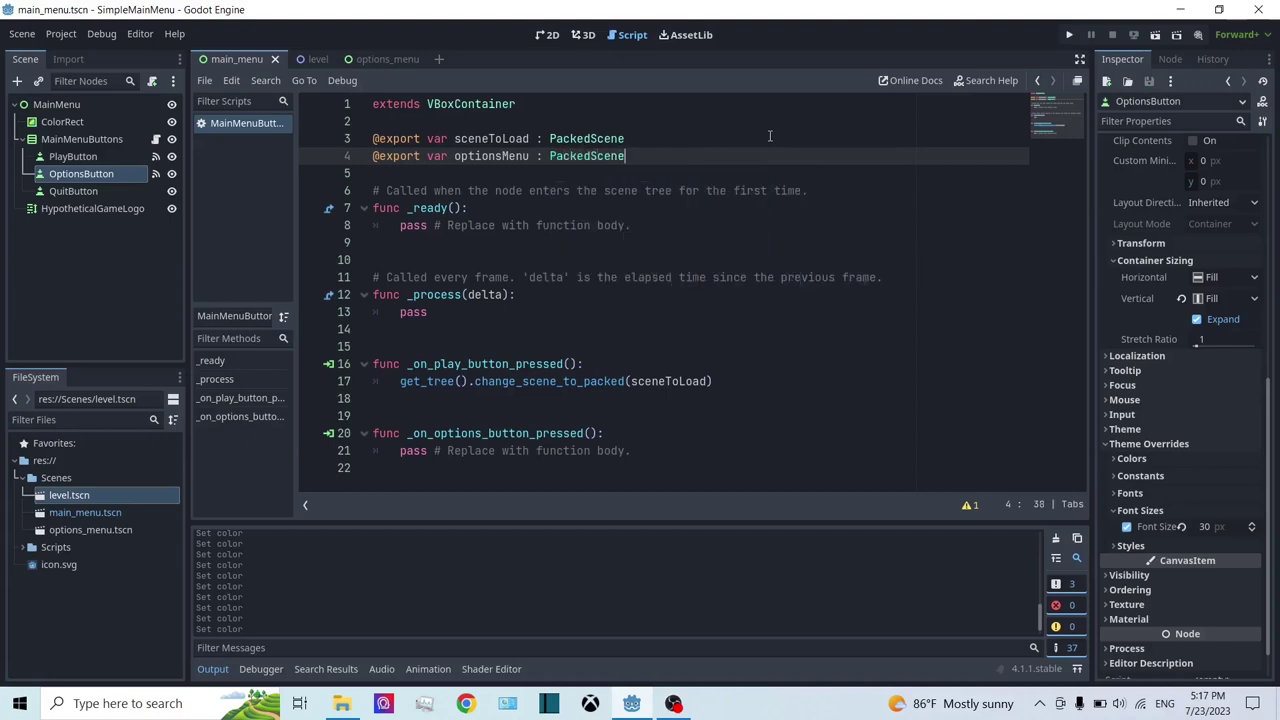
Step: Replace the options handler's pass with 'var optionsMenuInstance = optionsMenu.instantiate()' and open a new line
drag(649, 451, 394, 453)
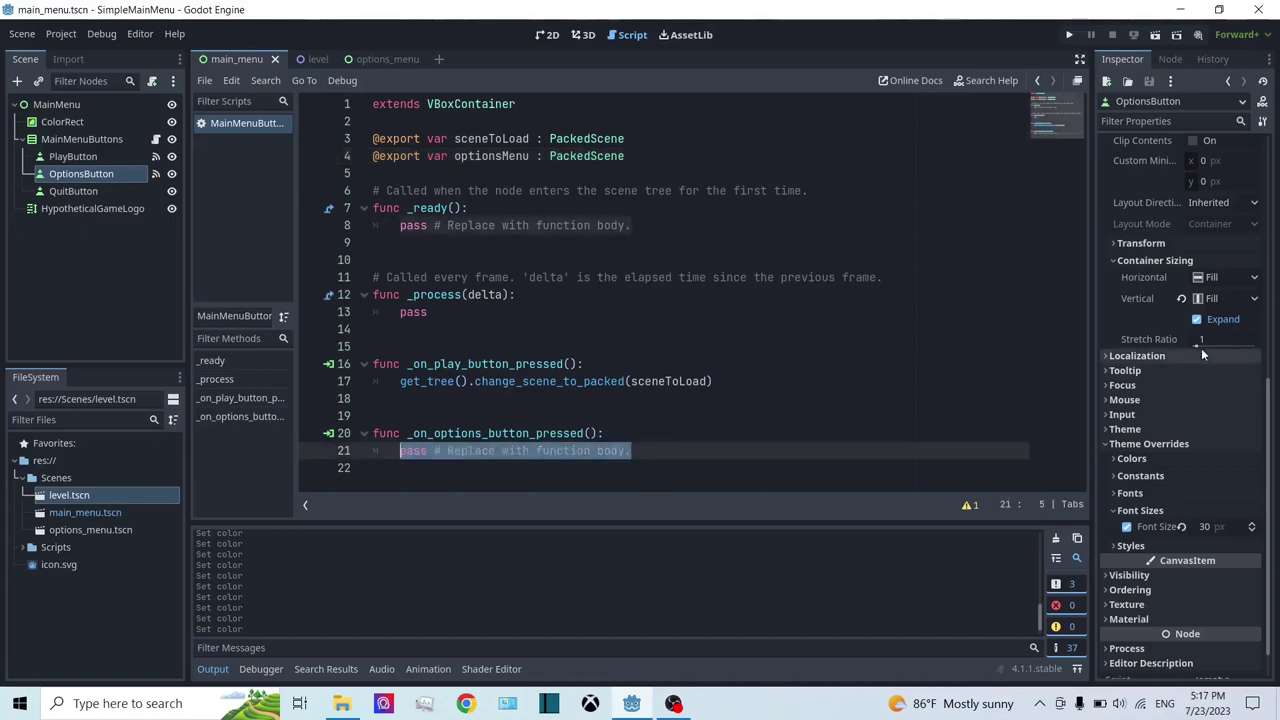
text(var)
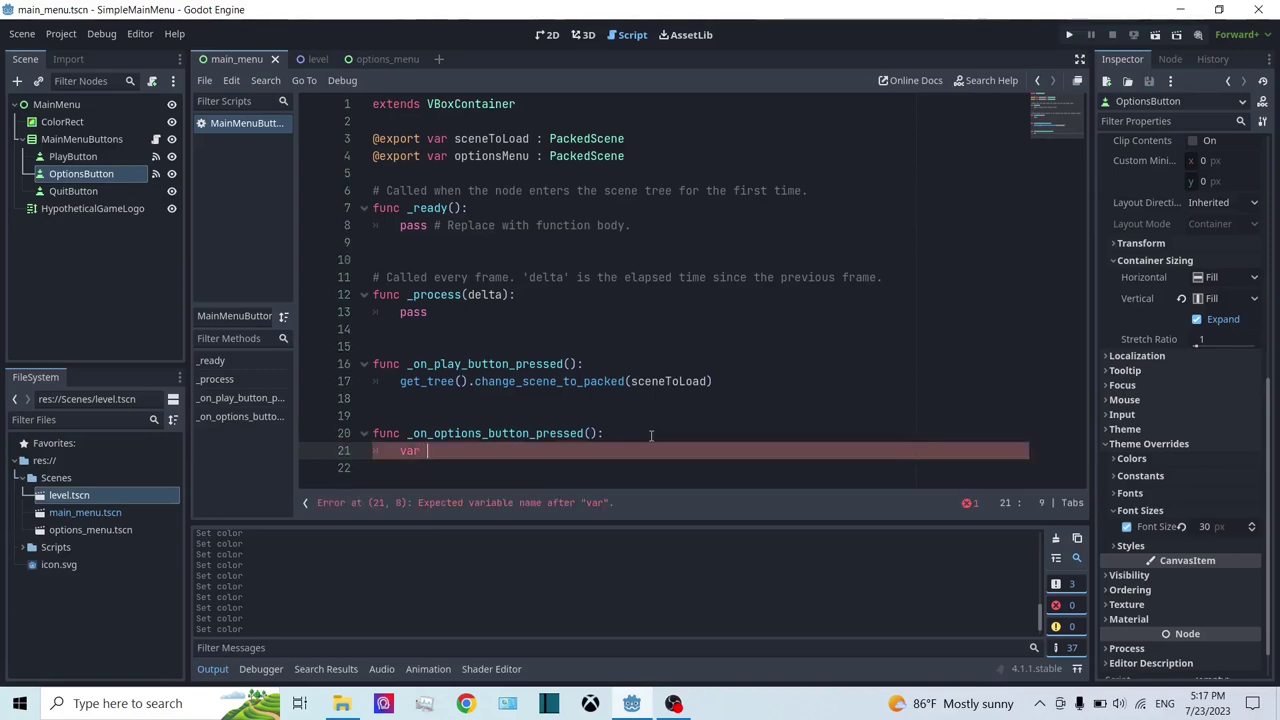
text( optionsMenuIn)
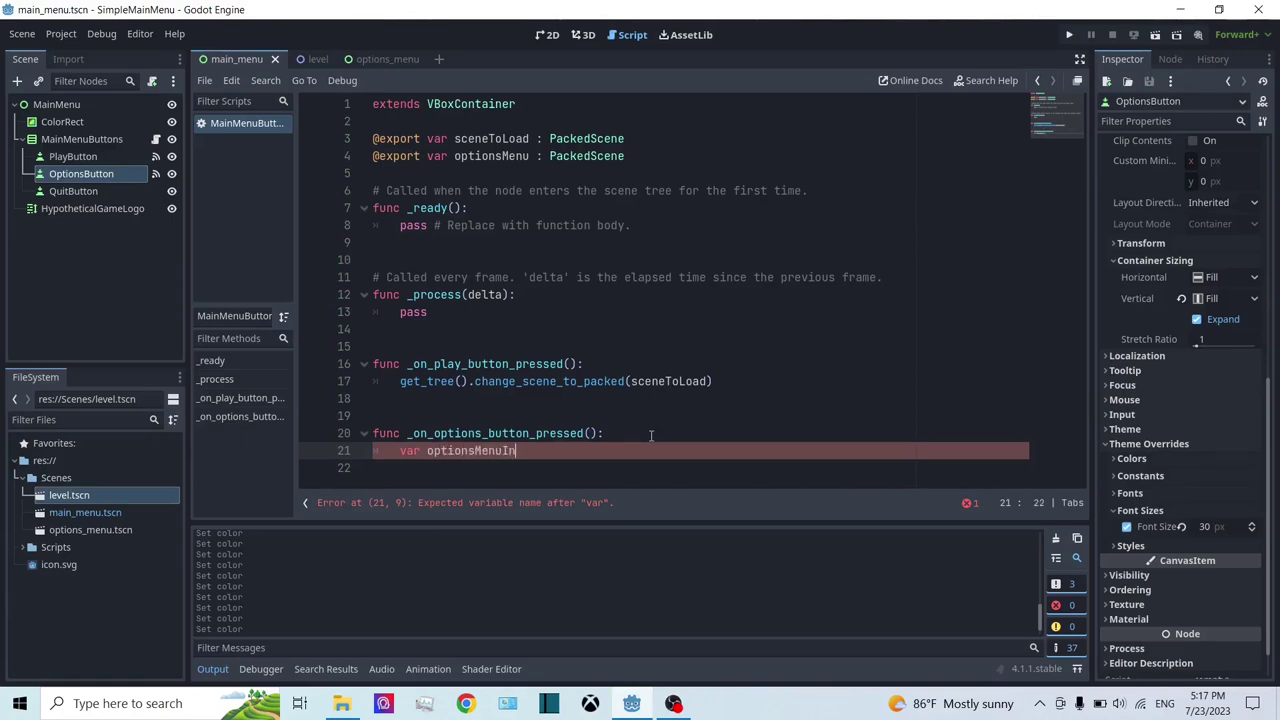
text(stance)
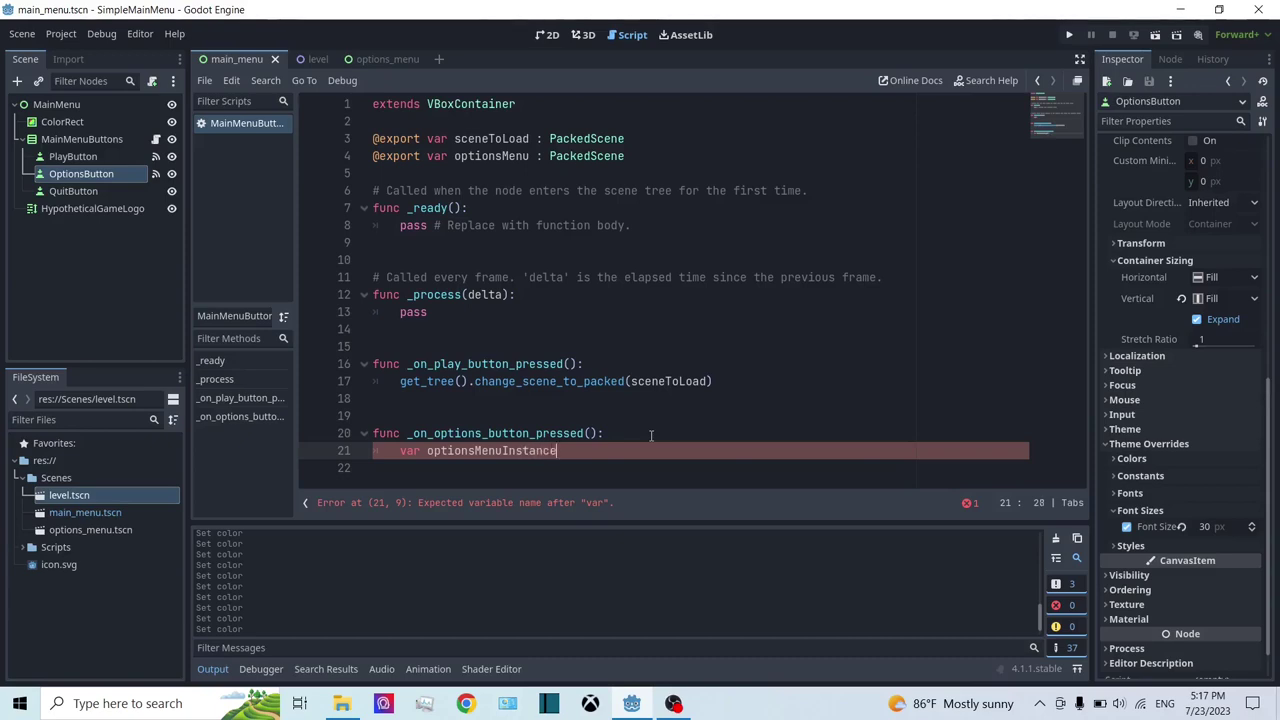
text( = )
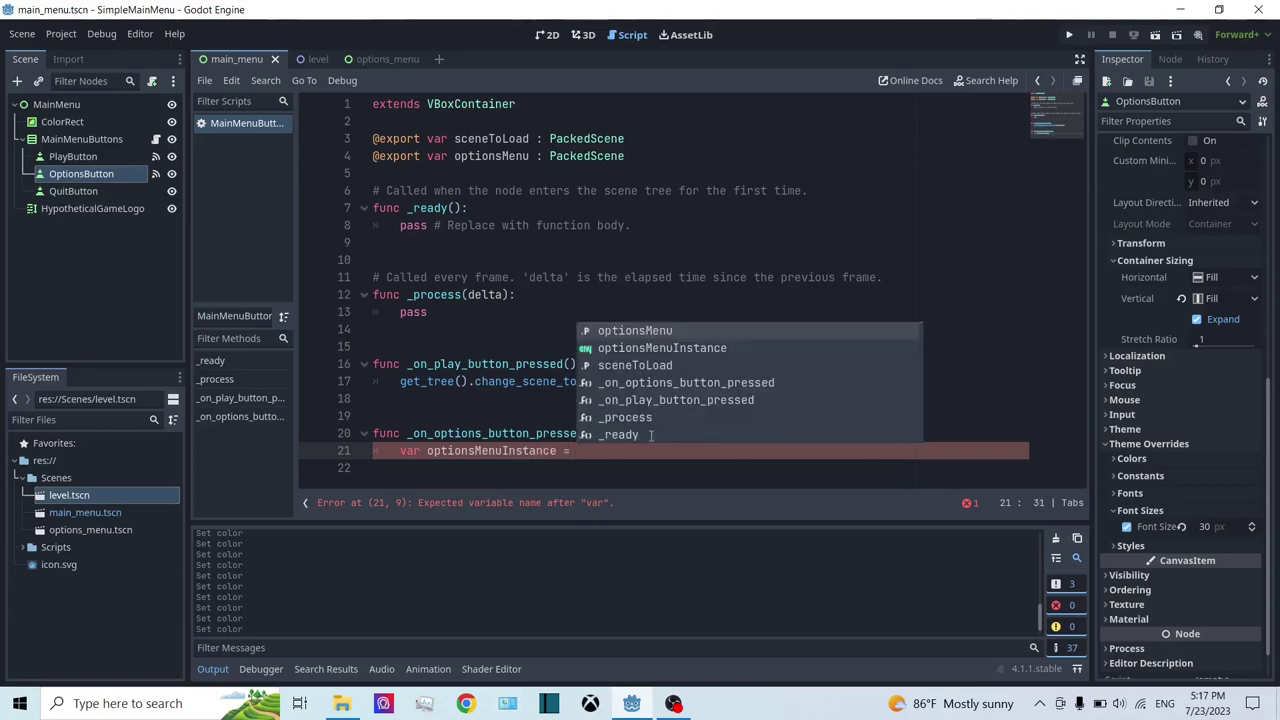
text(op)
key(Return)
text(.)
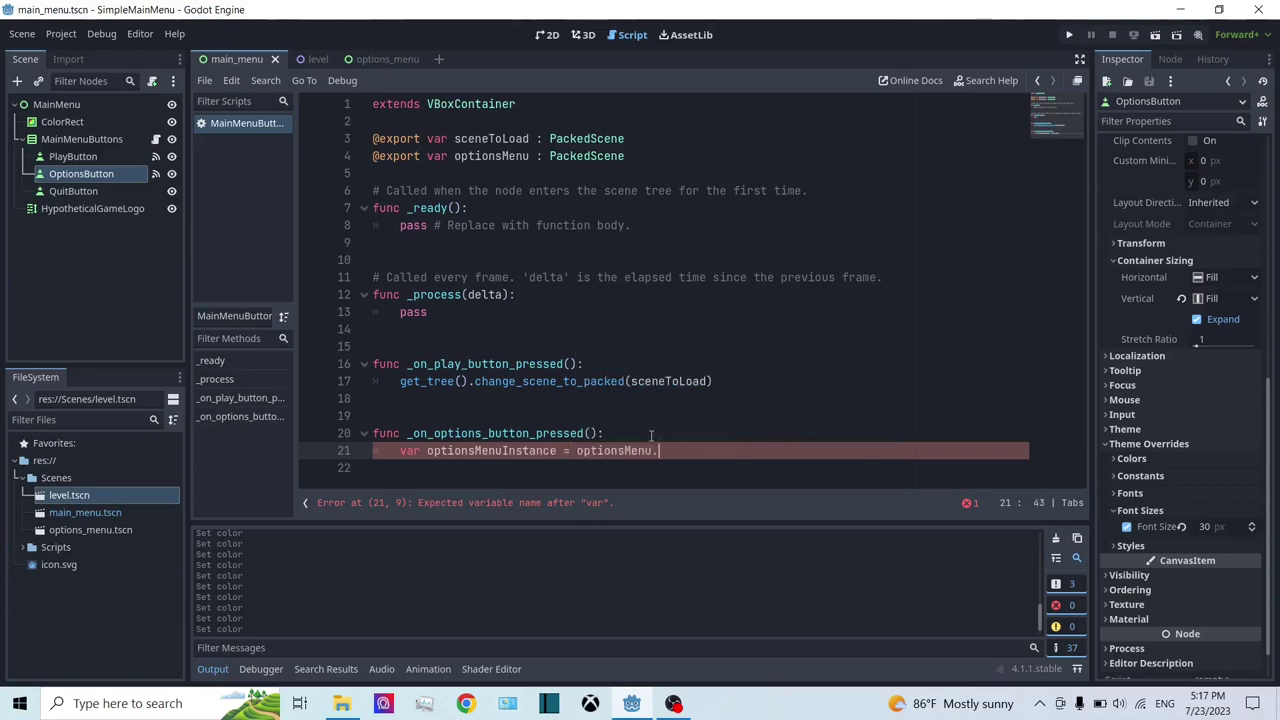
text(in)
key(Return)
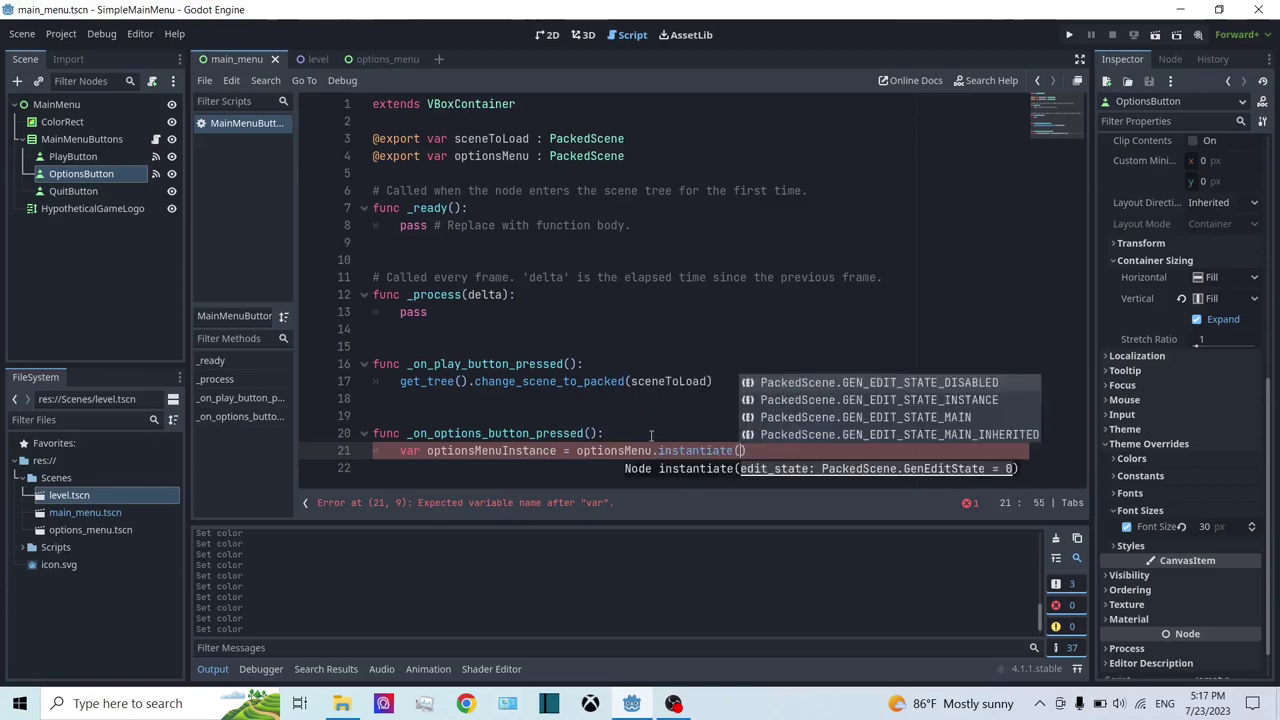
text())
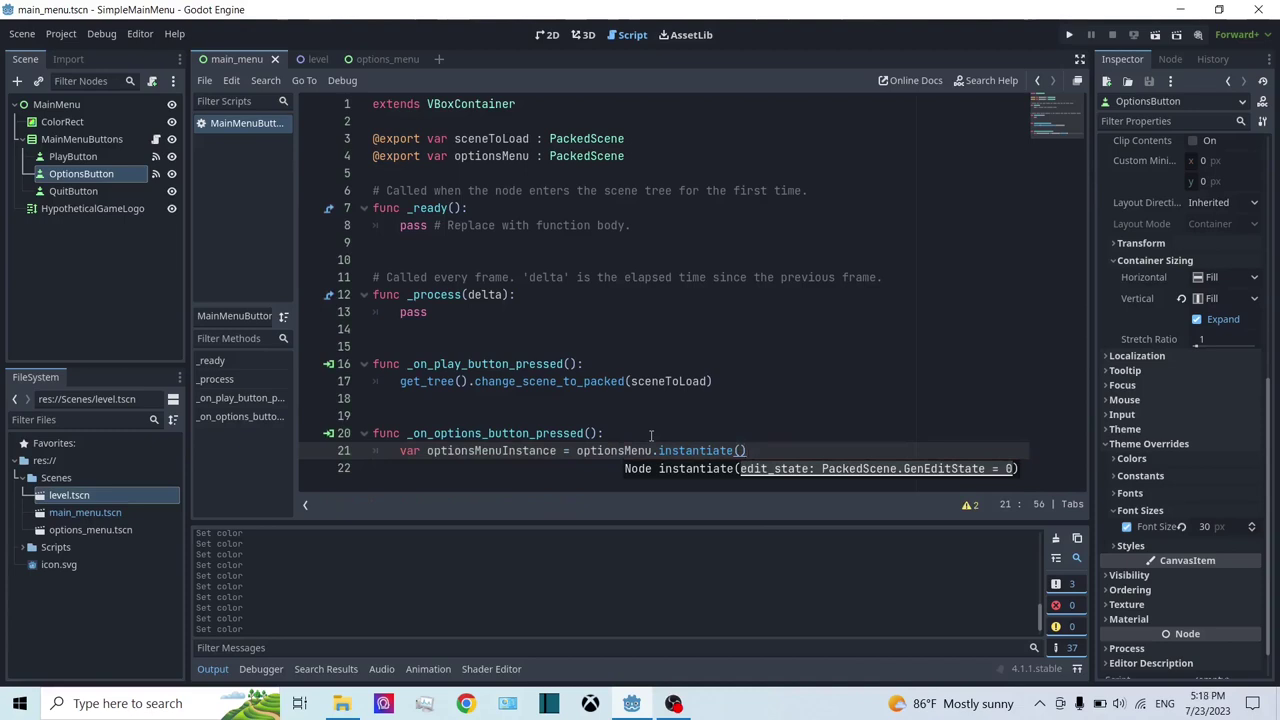
drag(782, 449, 659, 450)
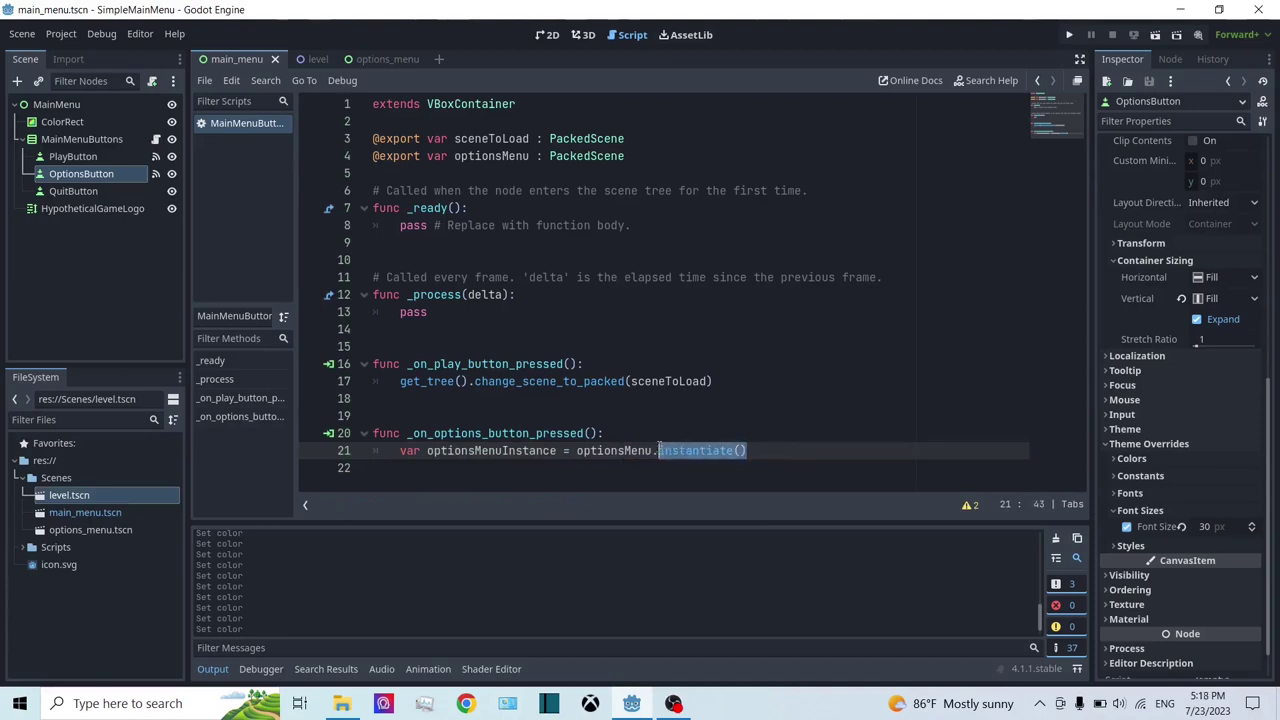
text(load)
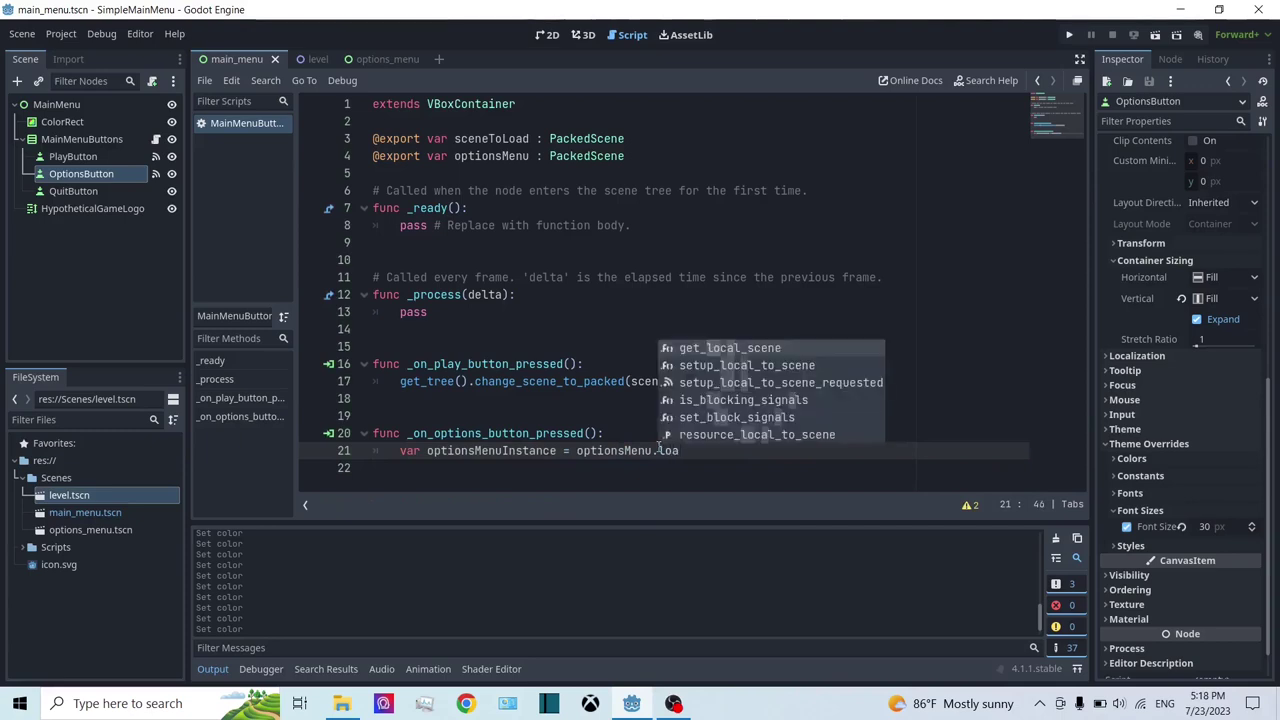
key(BackSpace)
key(BackSpace)
key(BackSpace)
key(BackSpace)
text(in)
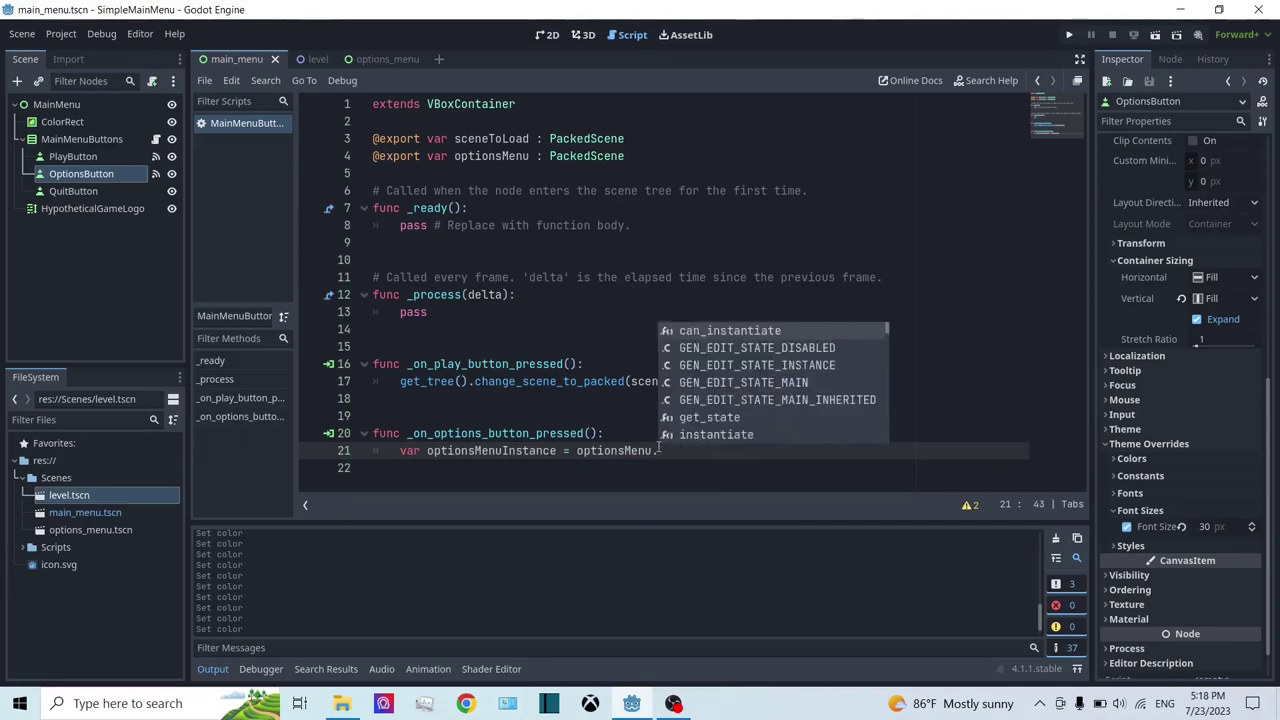
key(Return)
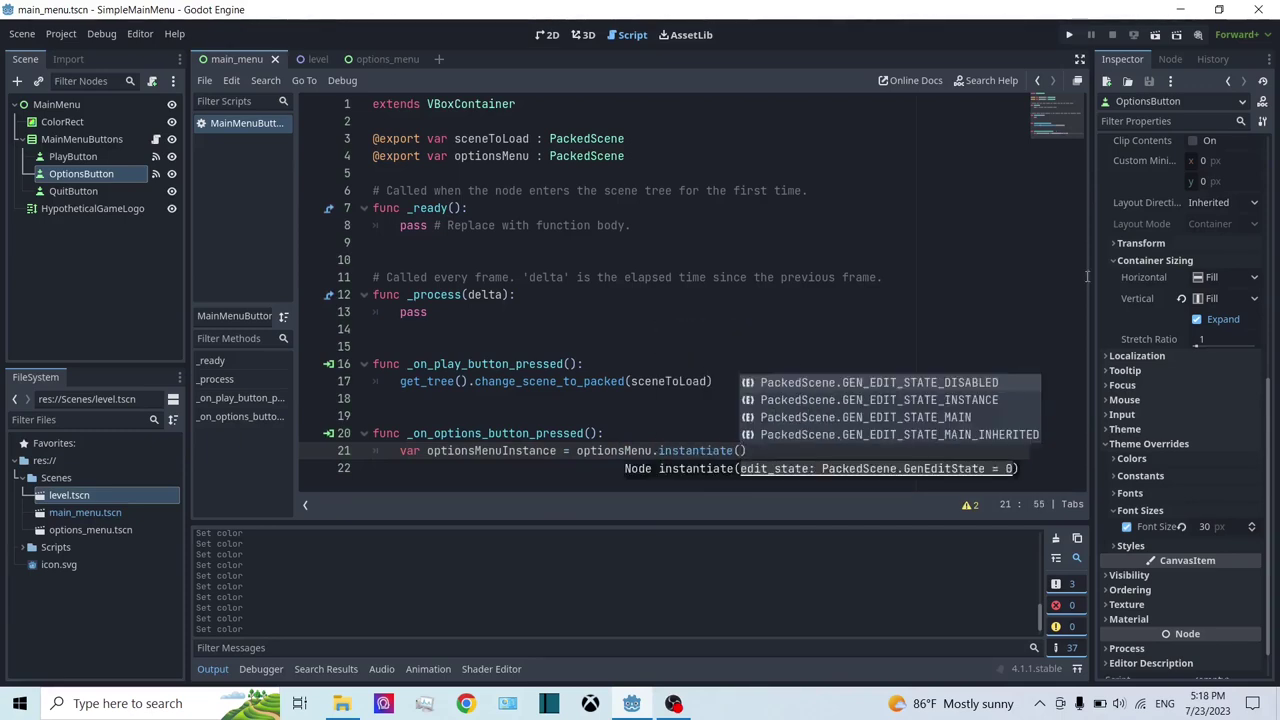
click(761, 455)
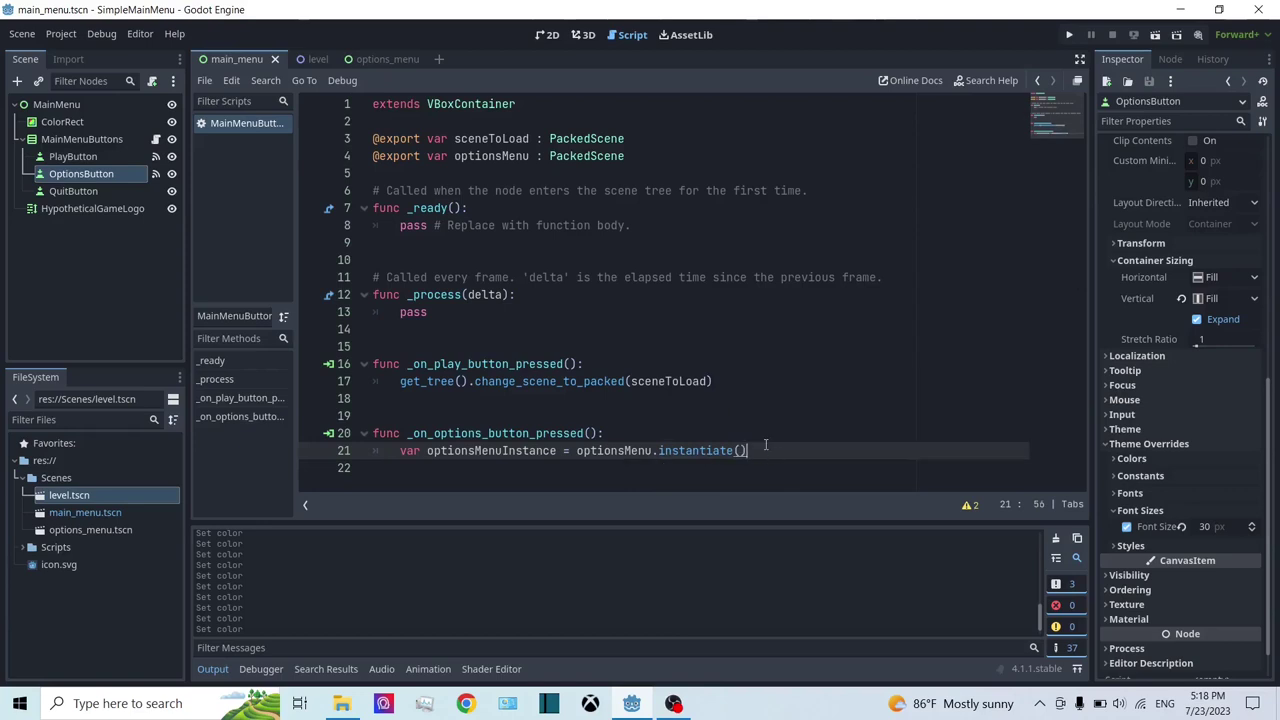
key(Return)
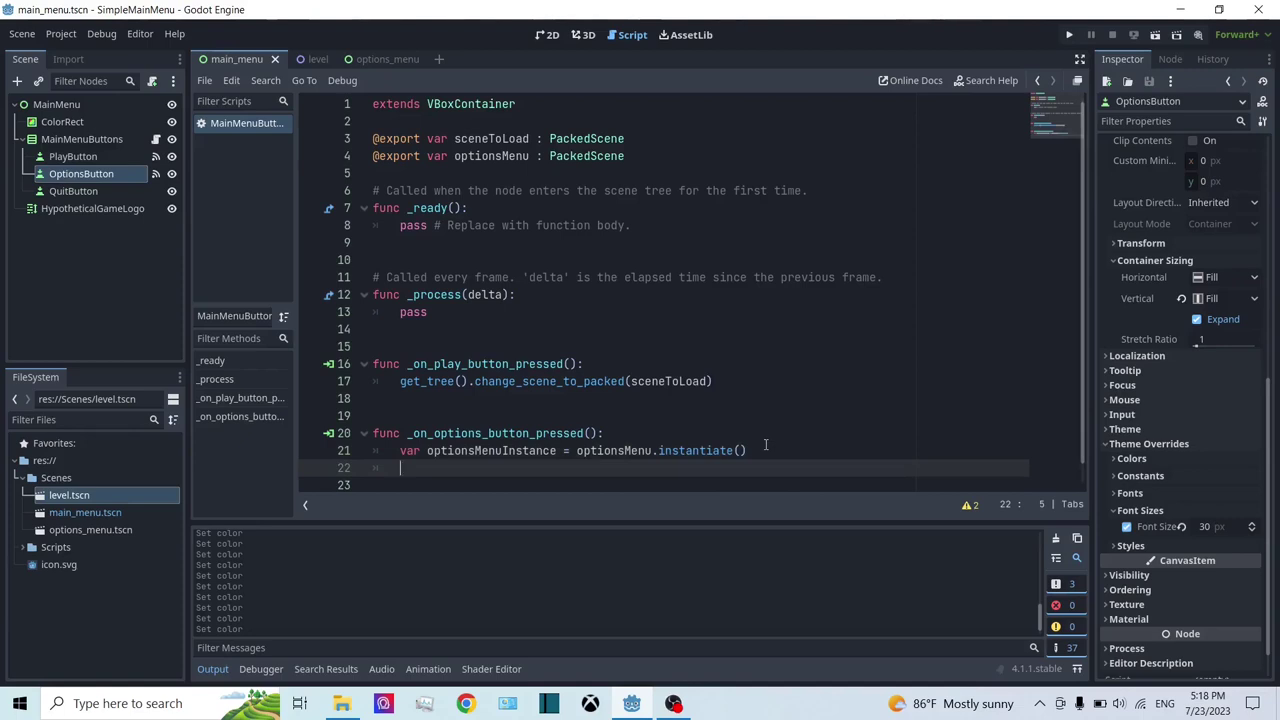
Step: Begin line 22 with get_tree().root.get_node( using autocomplete
scroll(740, 440, down, 1)
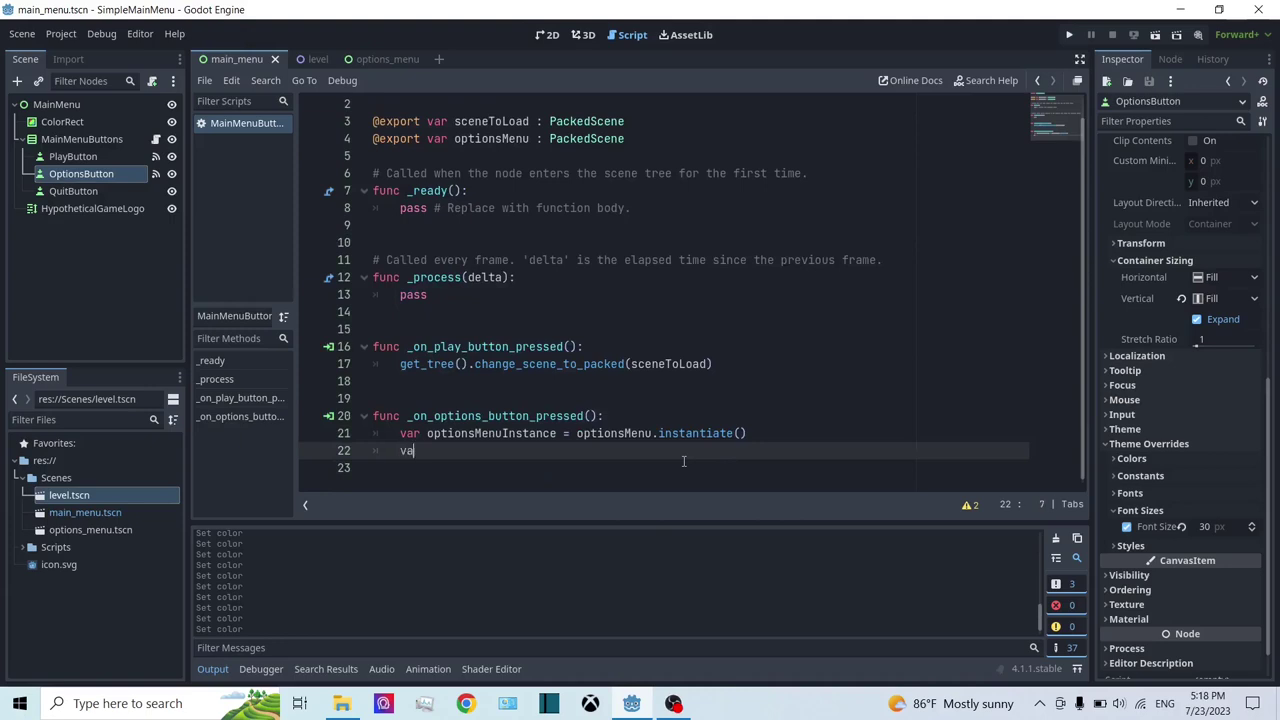
key(BackSpace)
key(BackSpace)
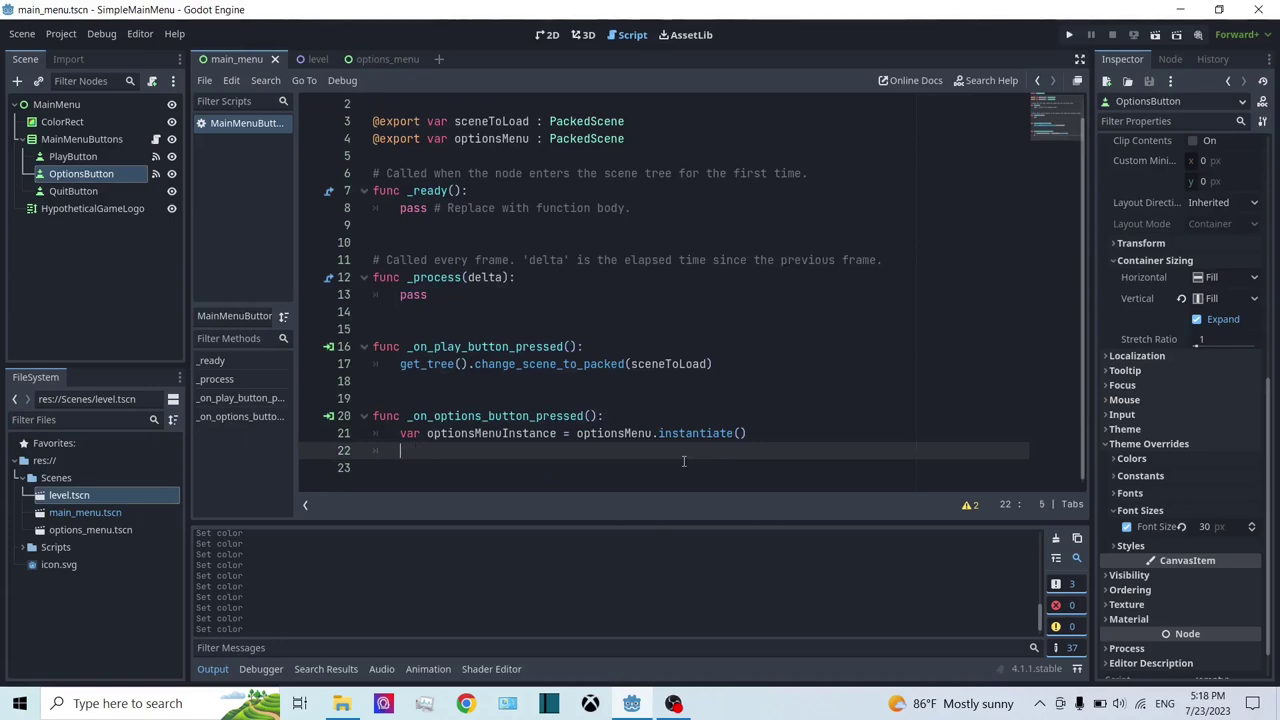
text(get)
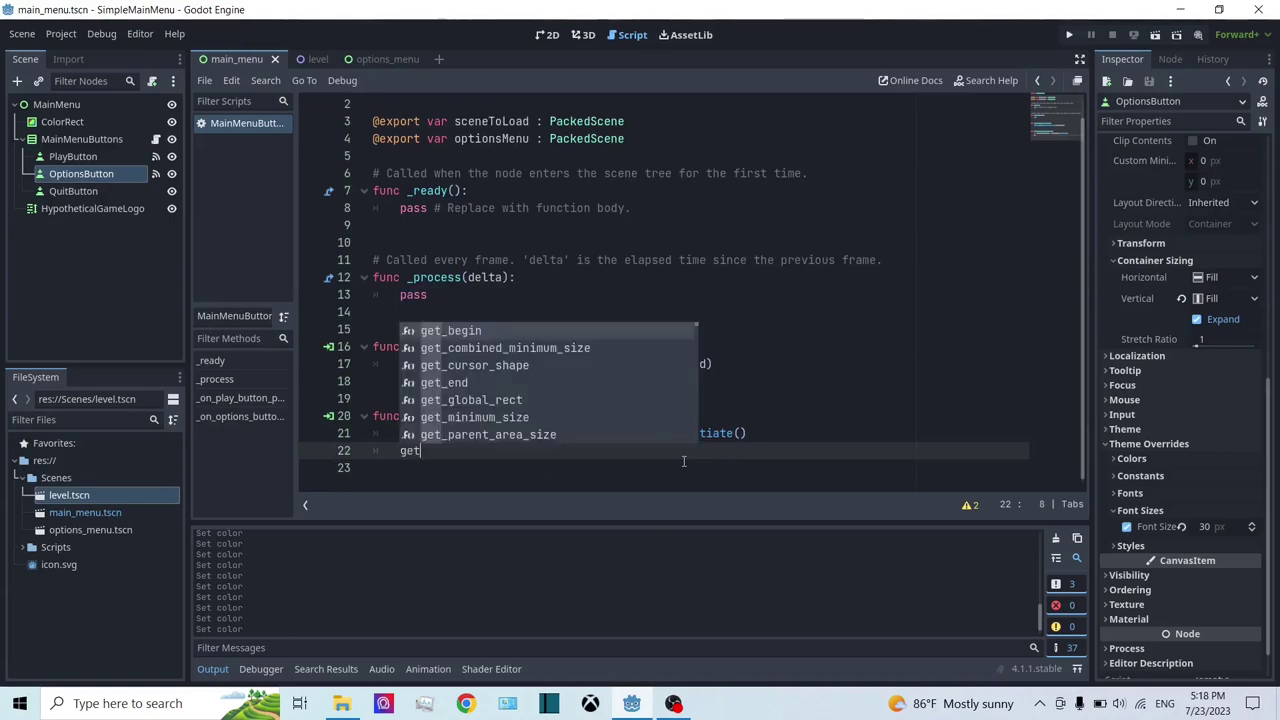
text(_tr)
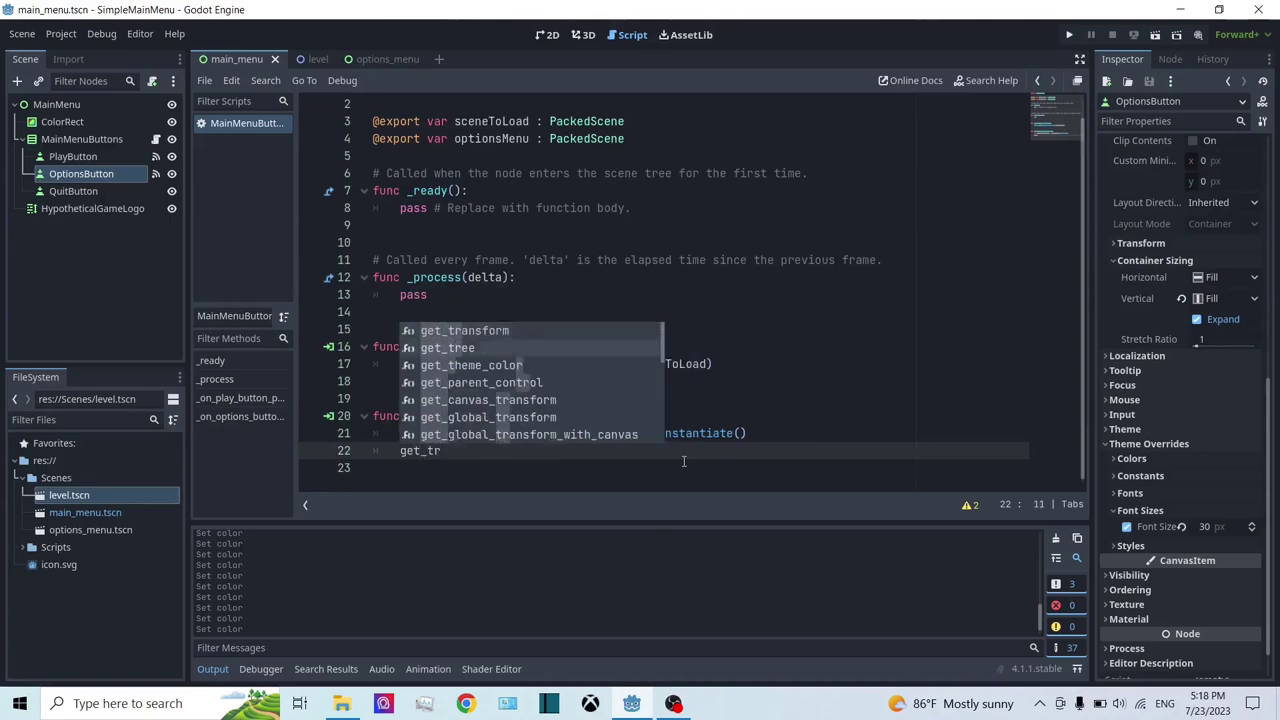
key(Return)
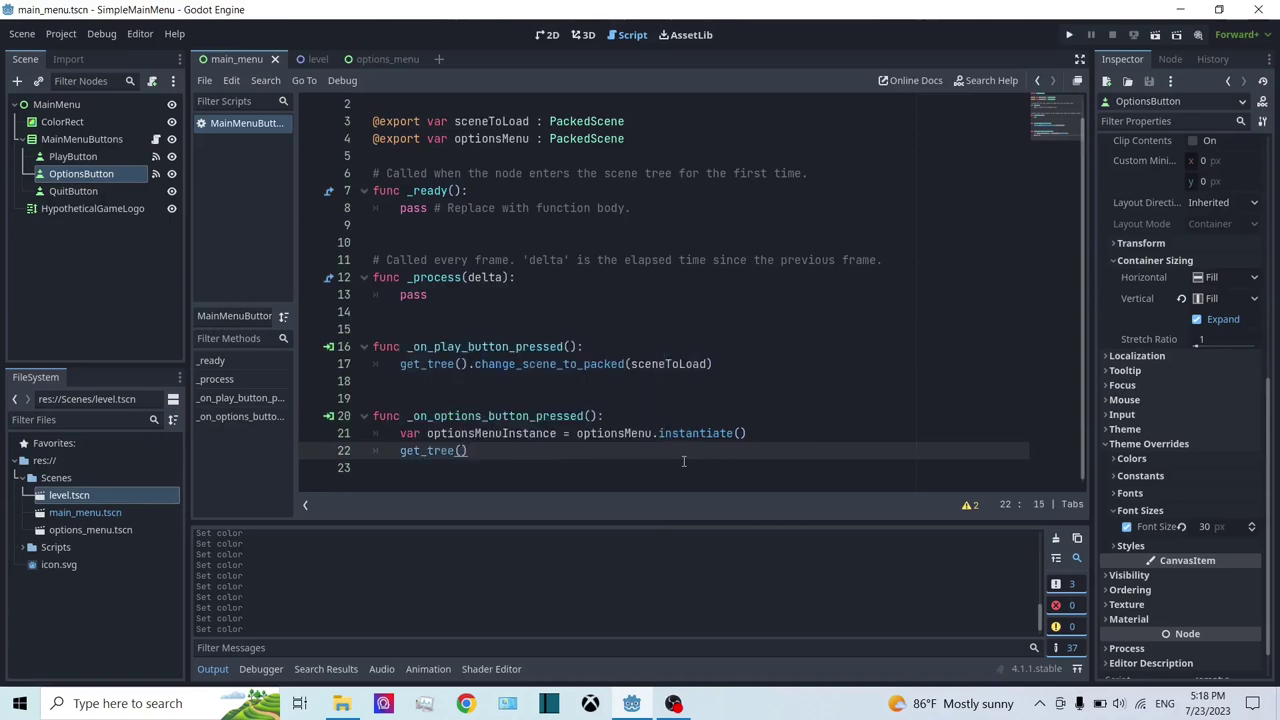
text(.roo)
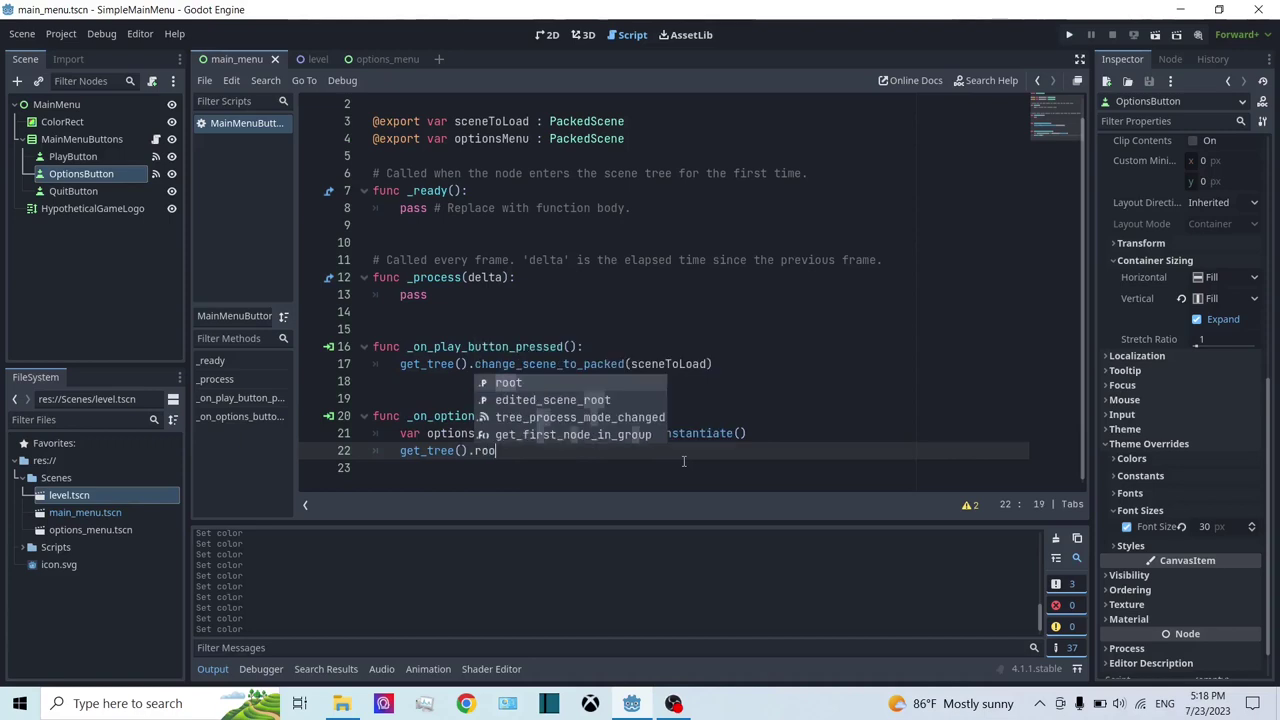
key(Return)
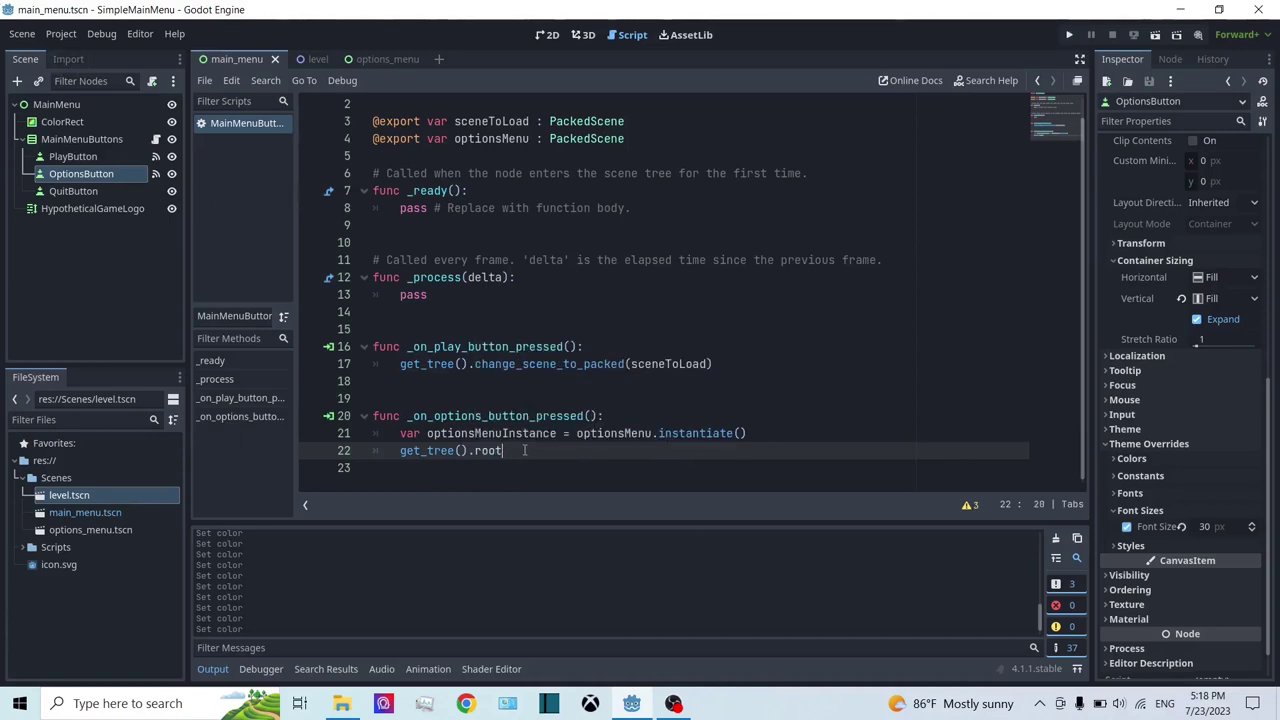
text(.get)
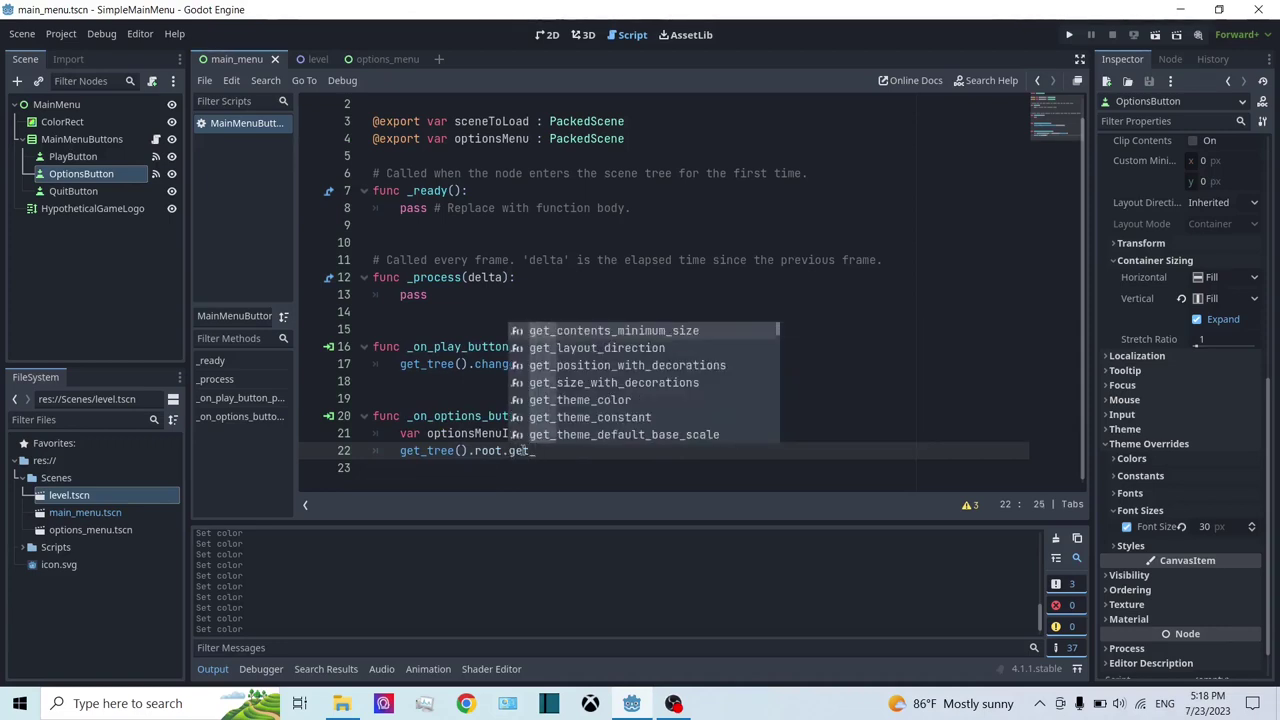
text(_no)
key(Return)
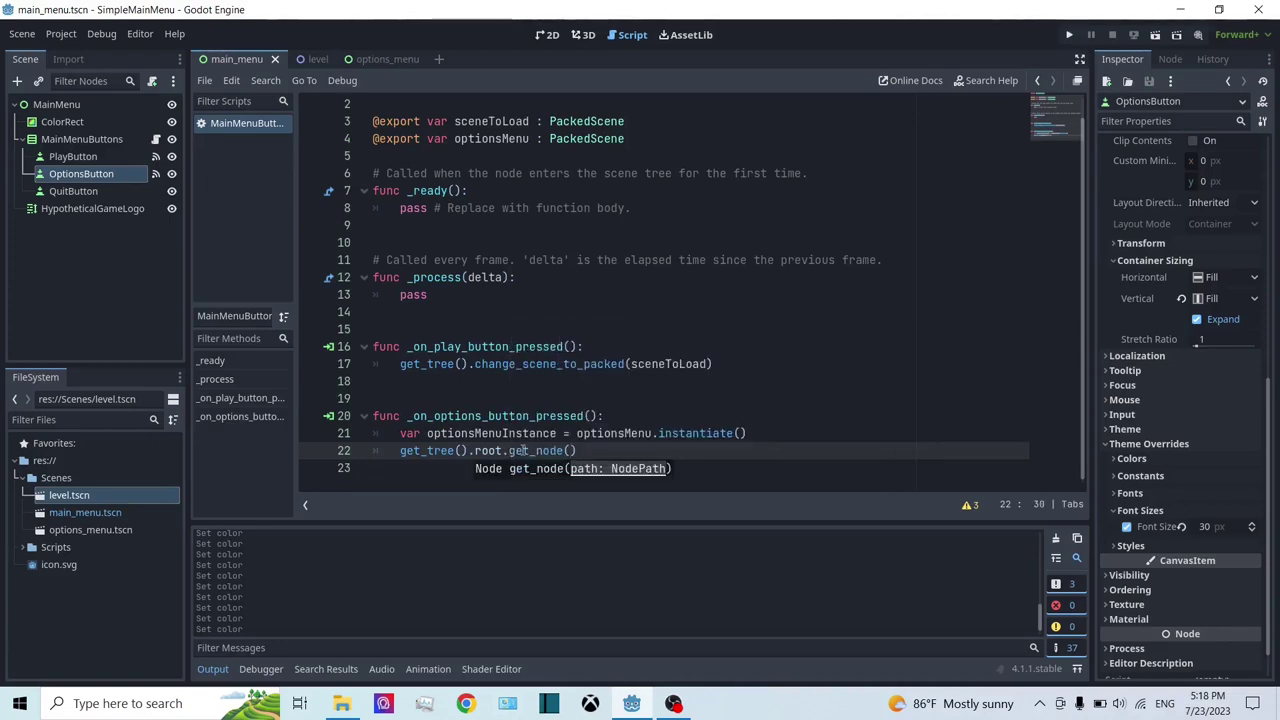
Step: Complete it as get_node("MainMenu").add_child(optionsMenuInstance) and save the scene
click(56, 105)
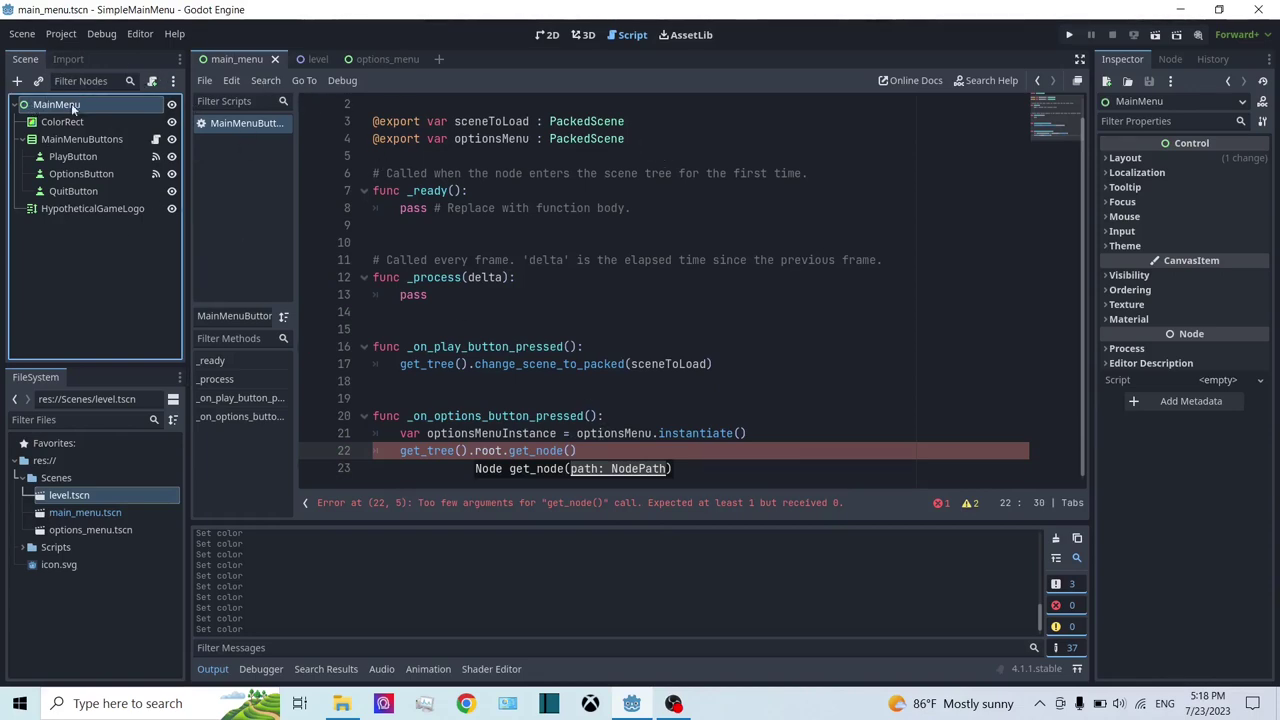
click(570, 450)
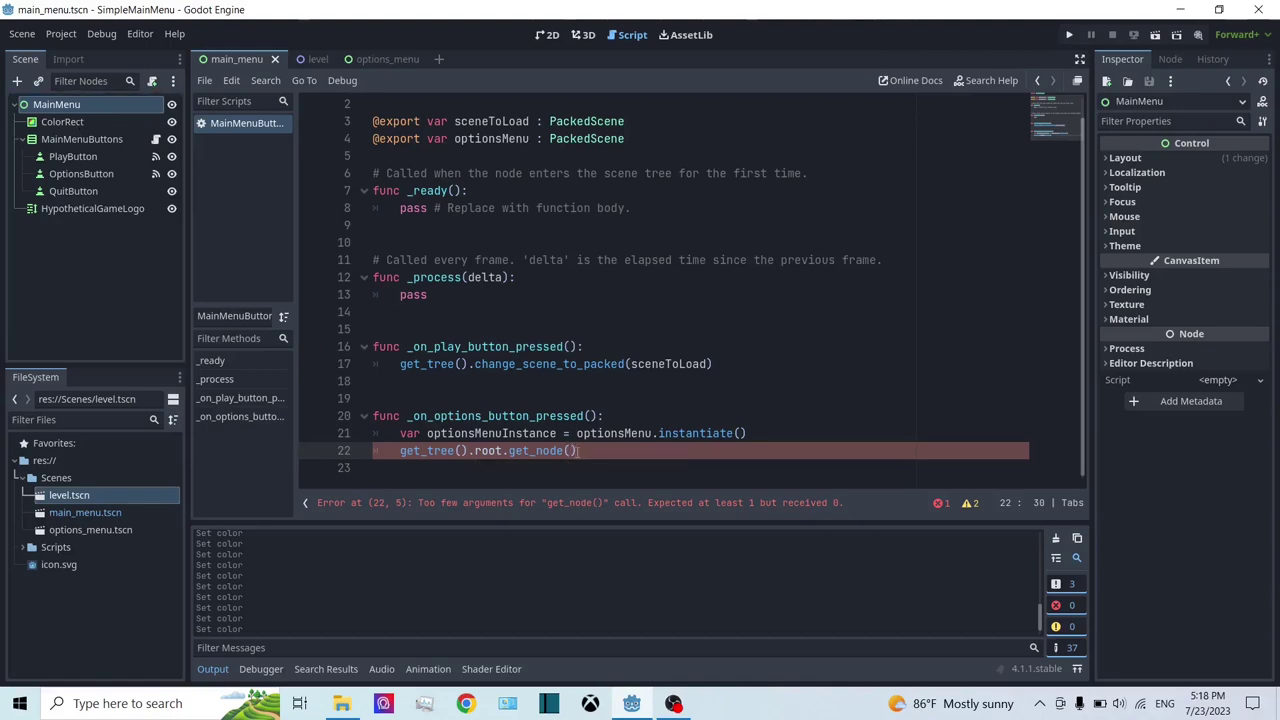
text("Main)
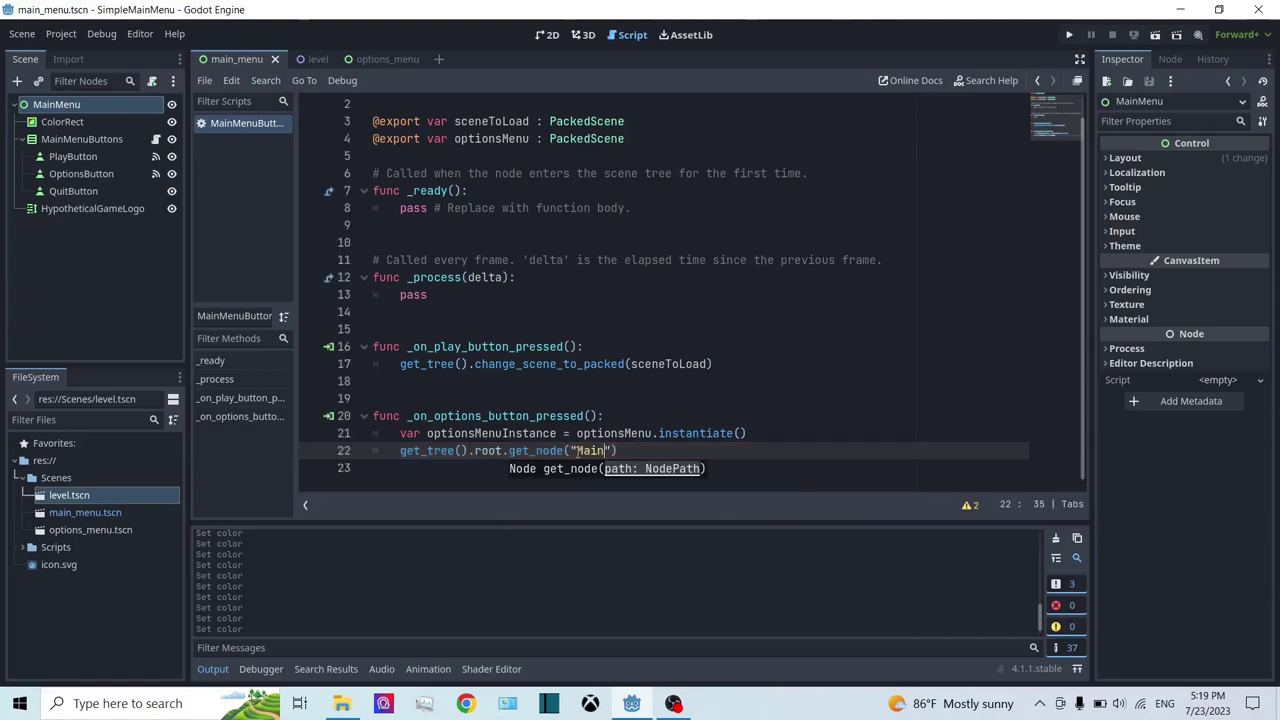
text(Menu)
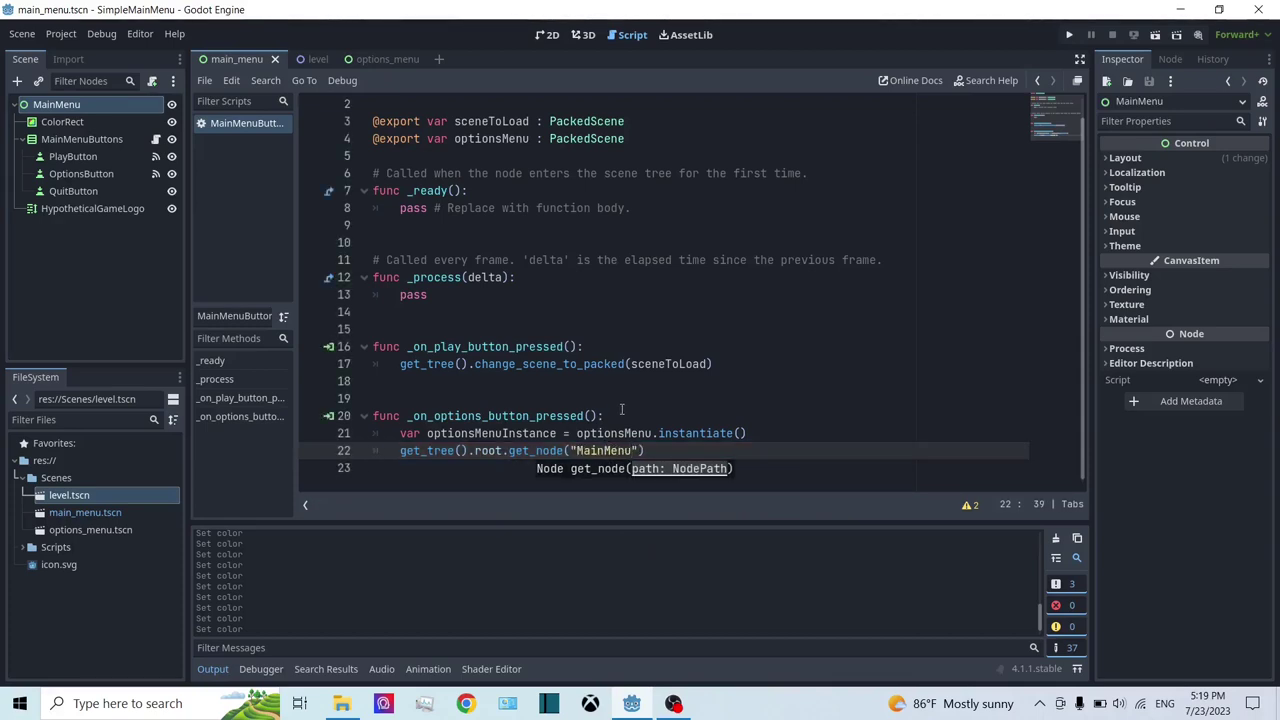
key(End)
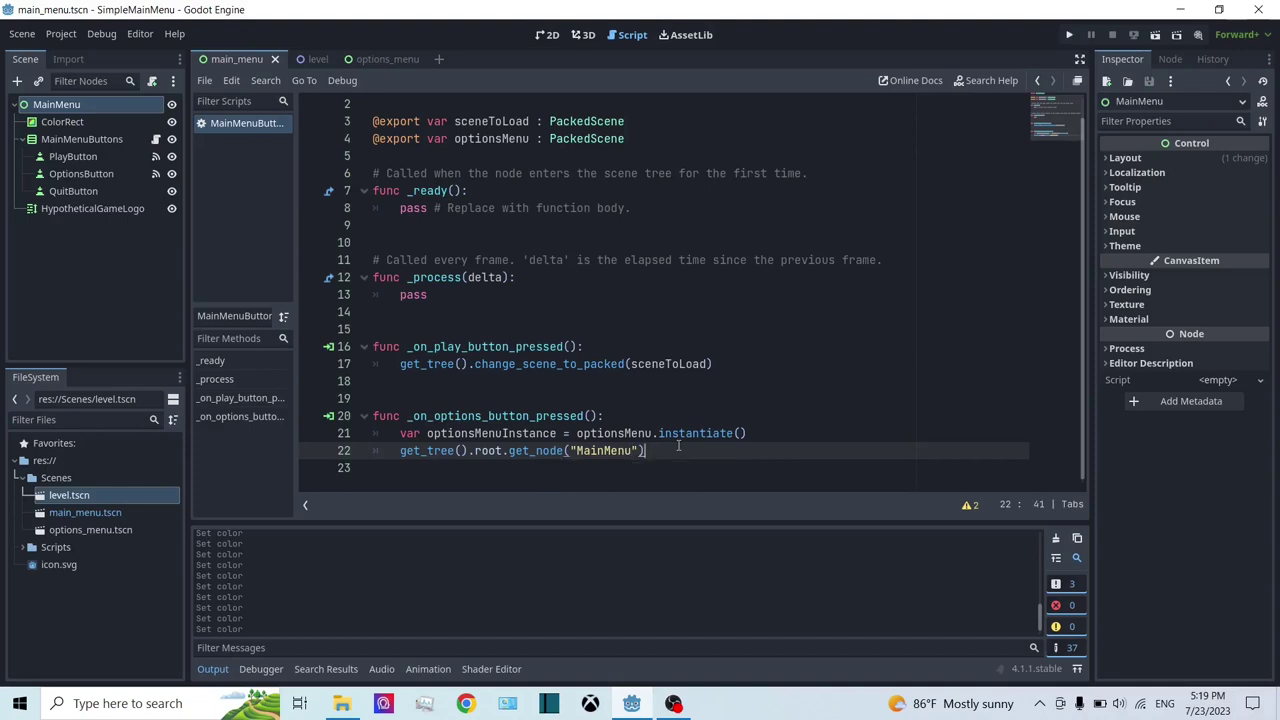
text(.ad)
key(Return)
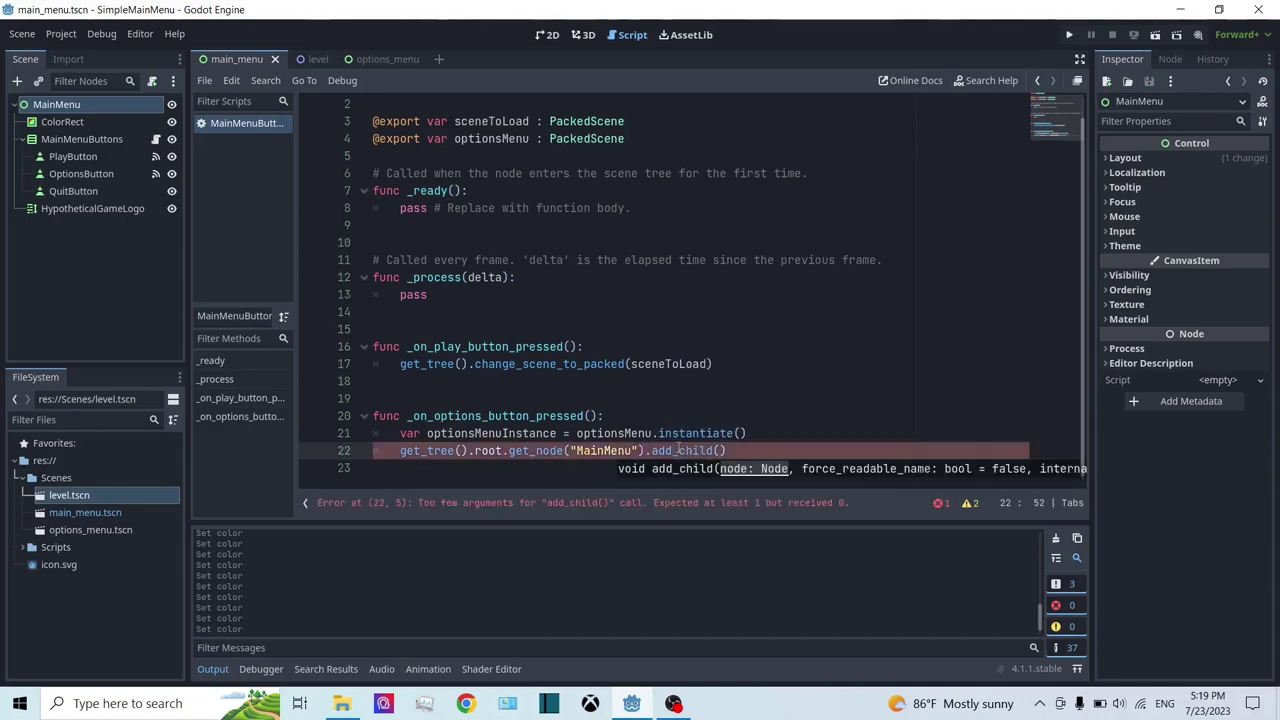
text(op)
key(Down)
key(Return)
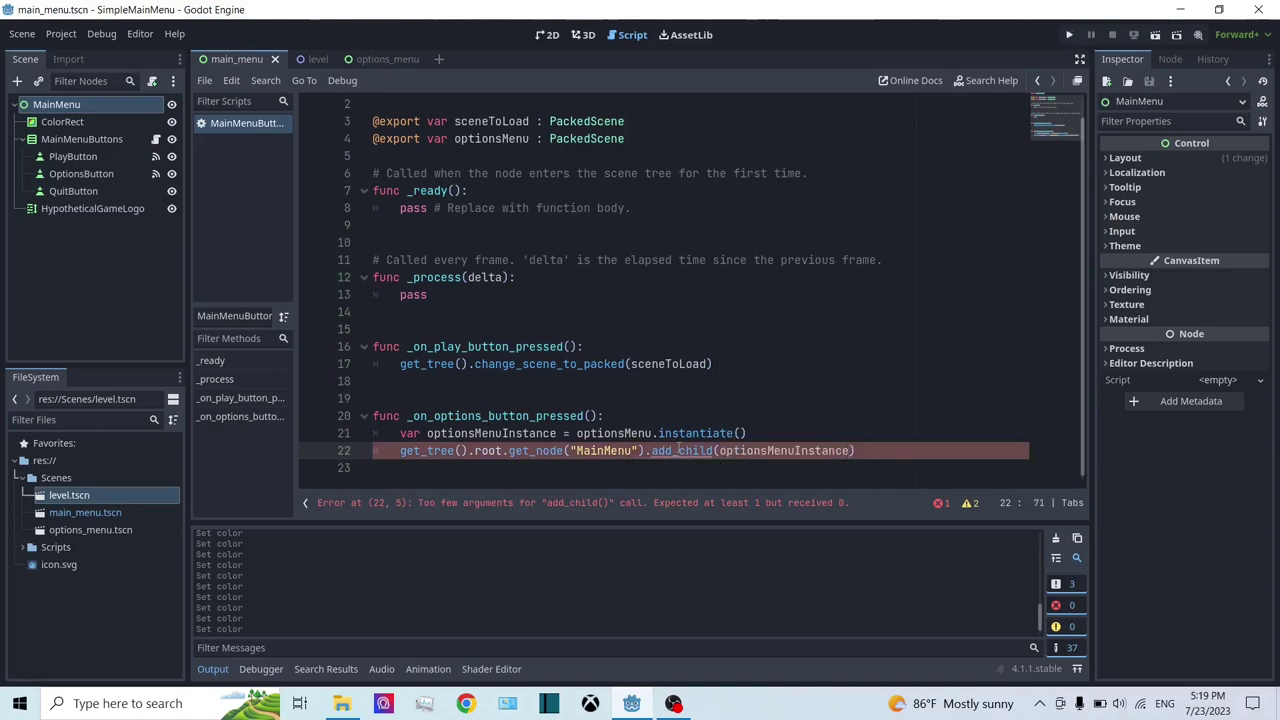
key(ctrl+s)
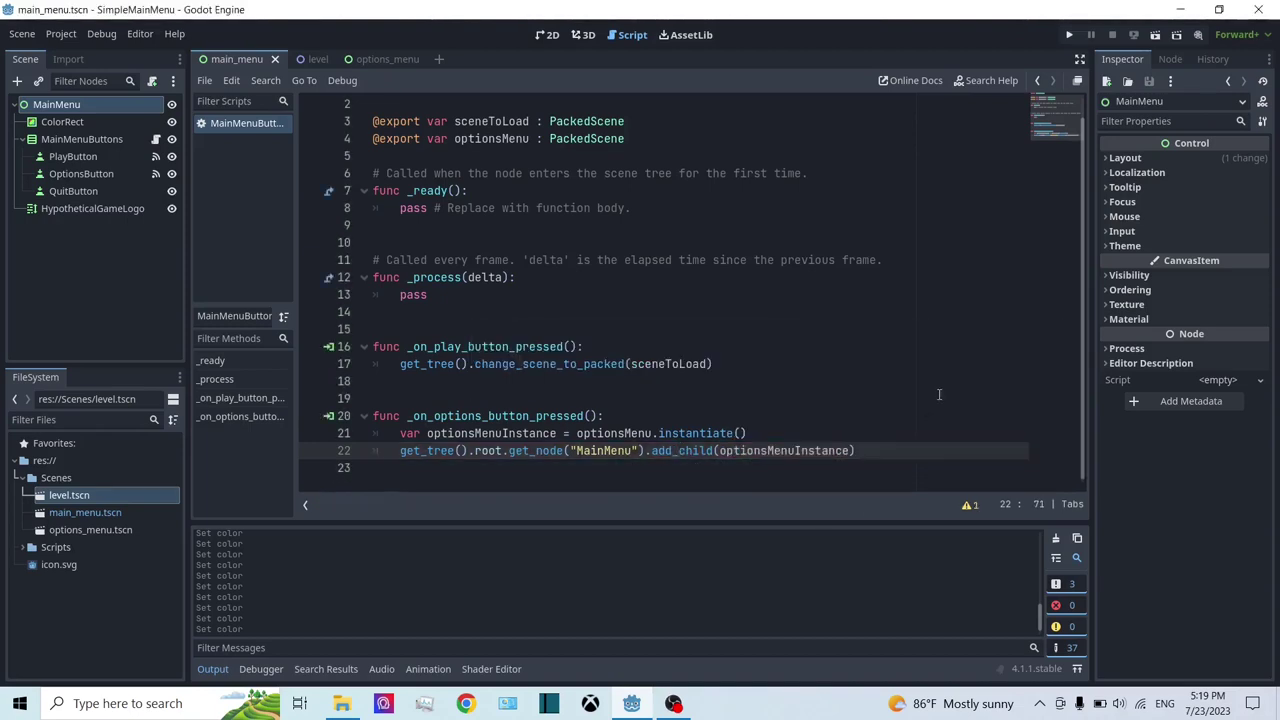
Step: Drop options_menu.tscn into MainMenuButtons' Options Menu slot and run the game
click(99, 139)
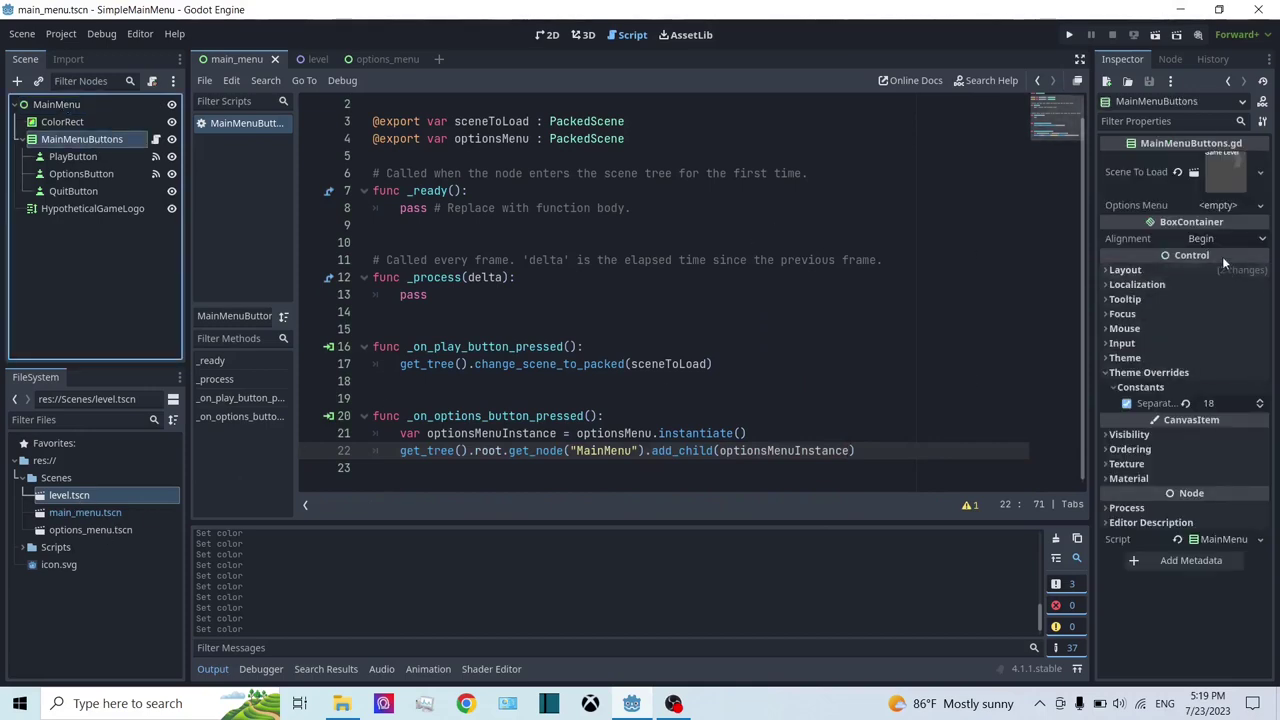
drag(82, 530, 1220, 205)
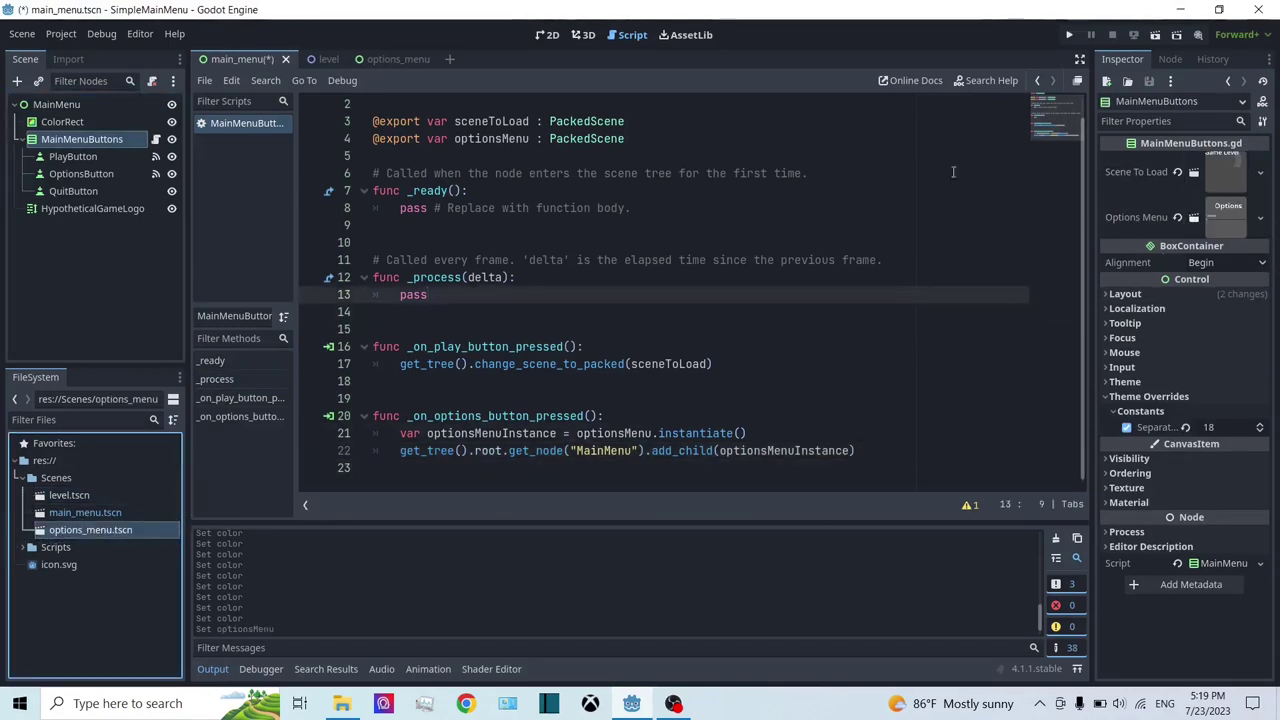
click(1072, 34)
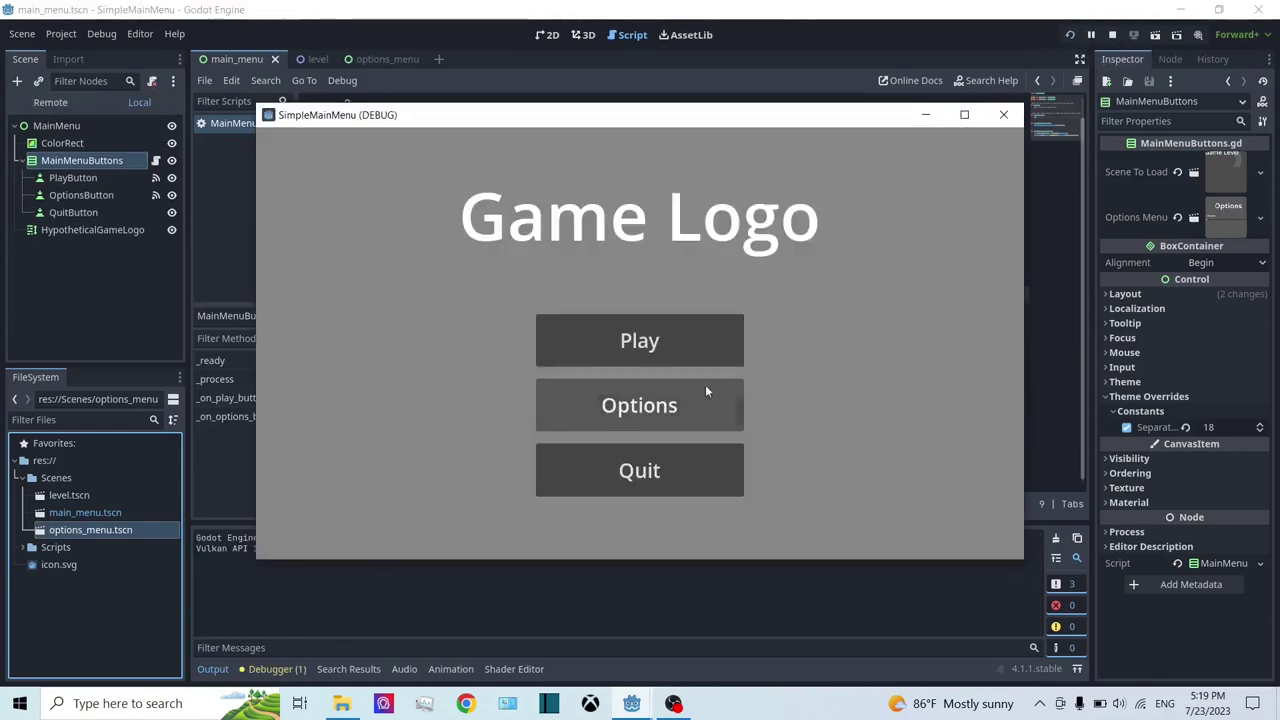
Step: Press Options in the running game to see the Volume overlay, then stop the run
click(686, 395)
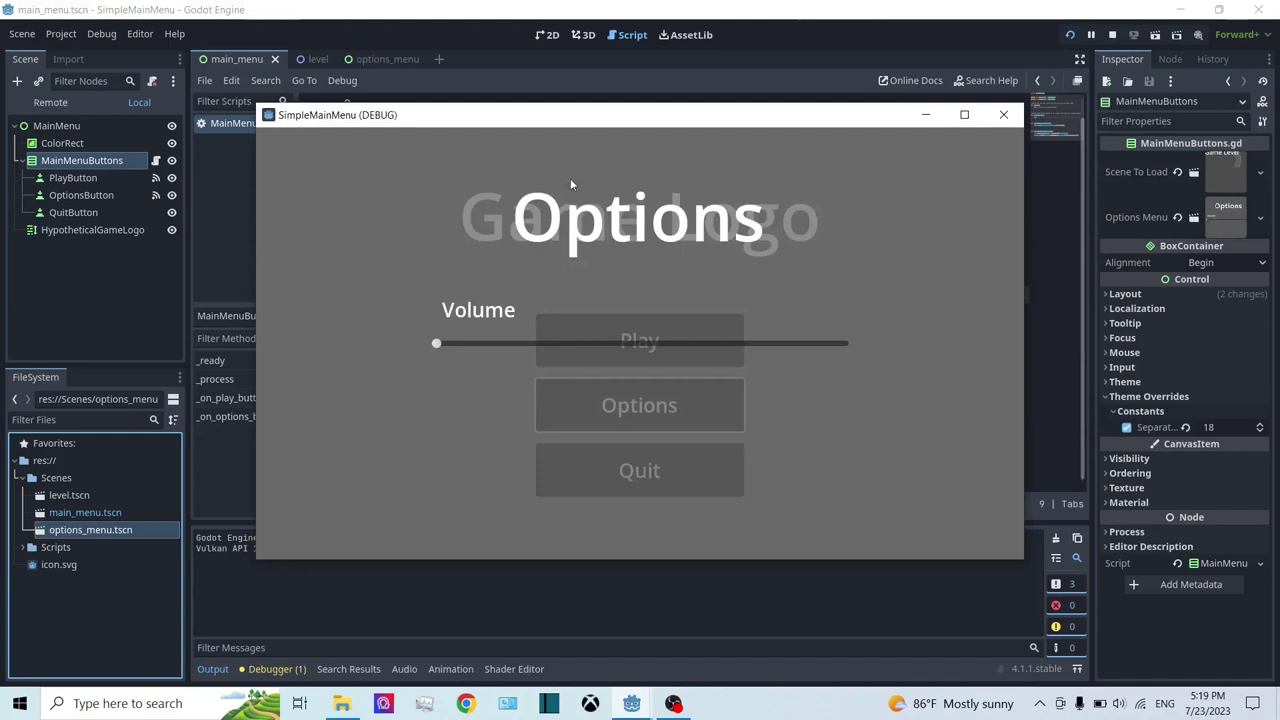
click(1108, 37)
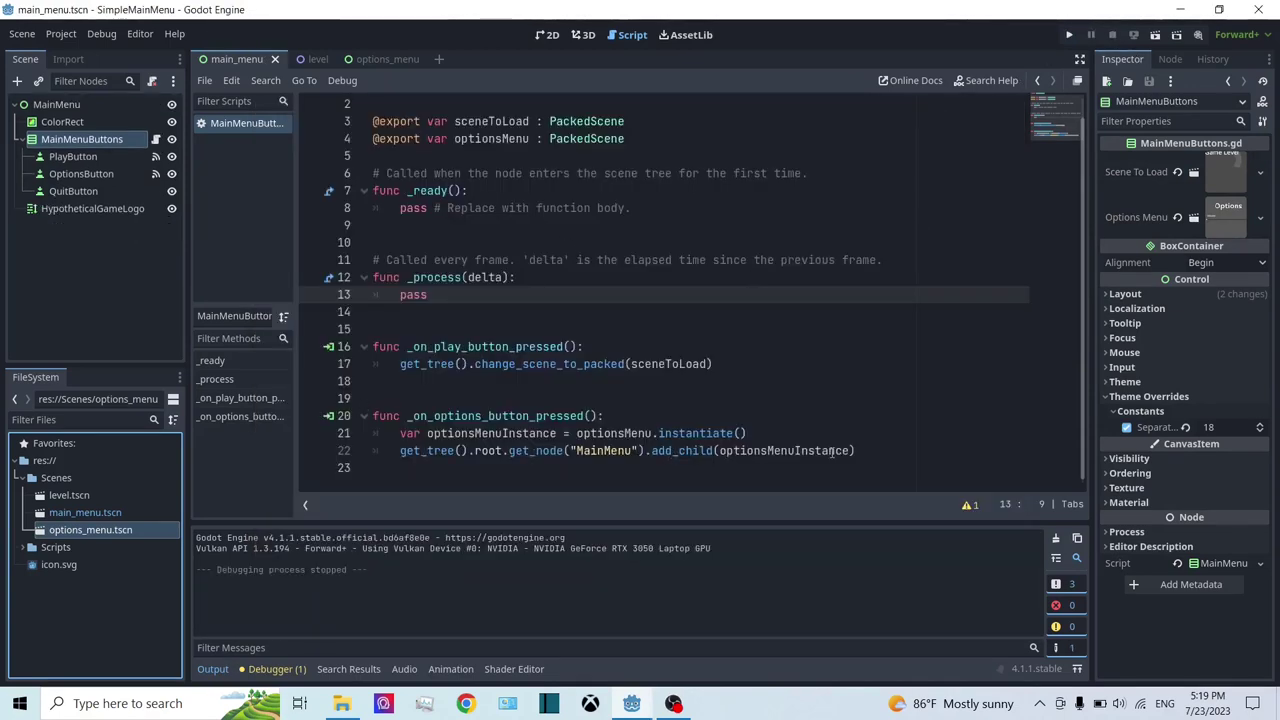
drag(915, 451, 255, 418)
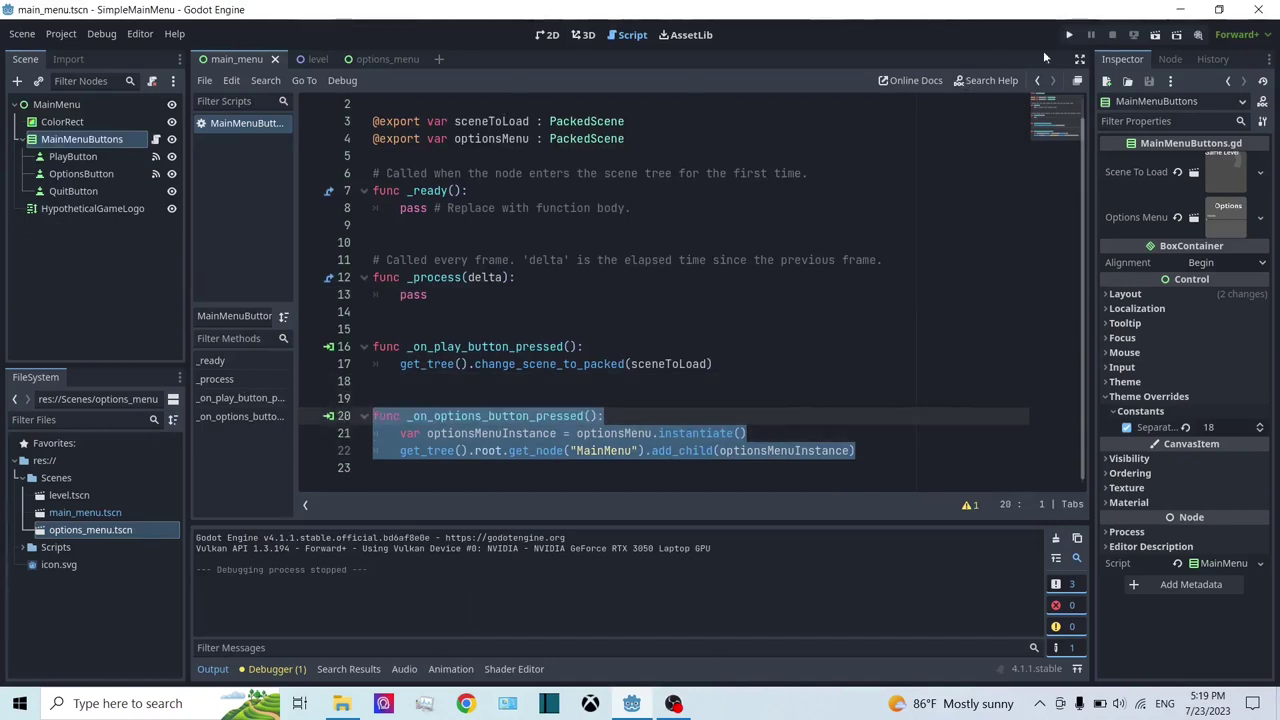
Step: Connect QuitButton's pressed() signal, generating a pass-only _on_quit_button_pressed() stub in MainMenuButtons
click(756, 382)
click(60, 191)
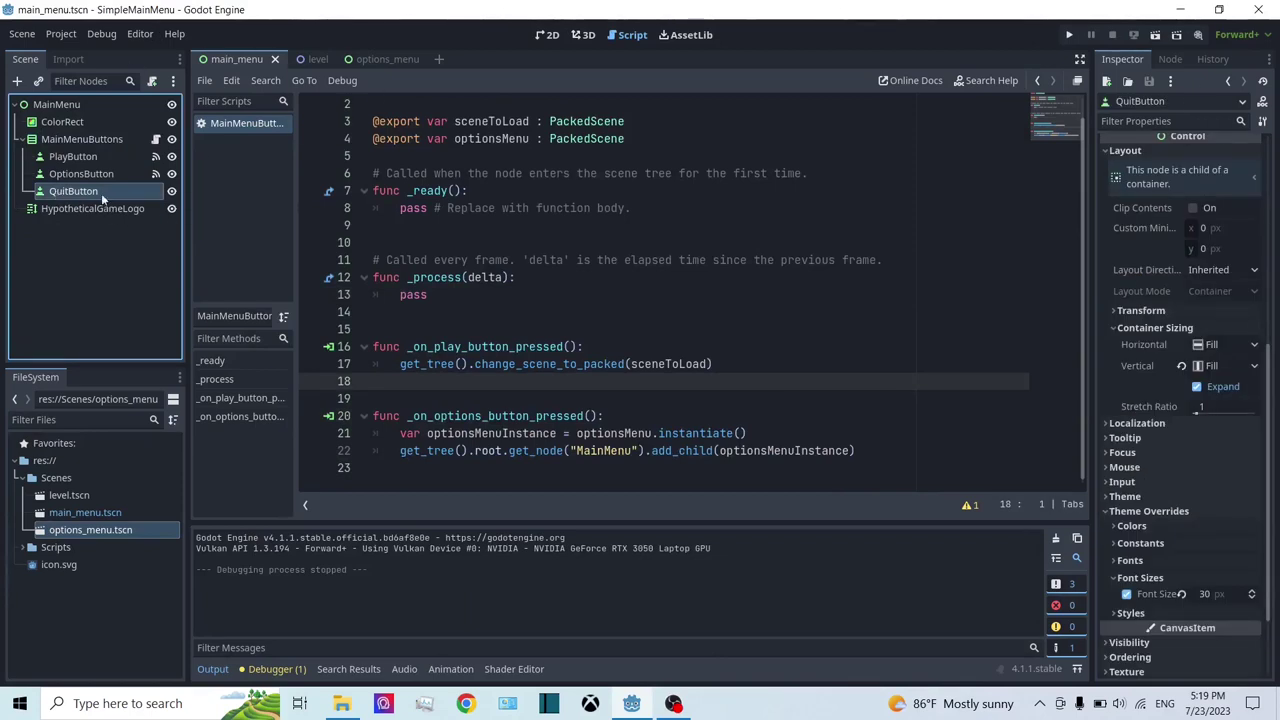
scroll(1185, 305, down, 3)
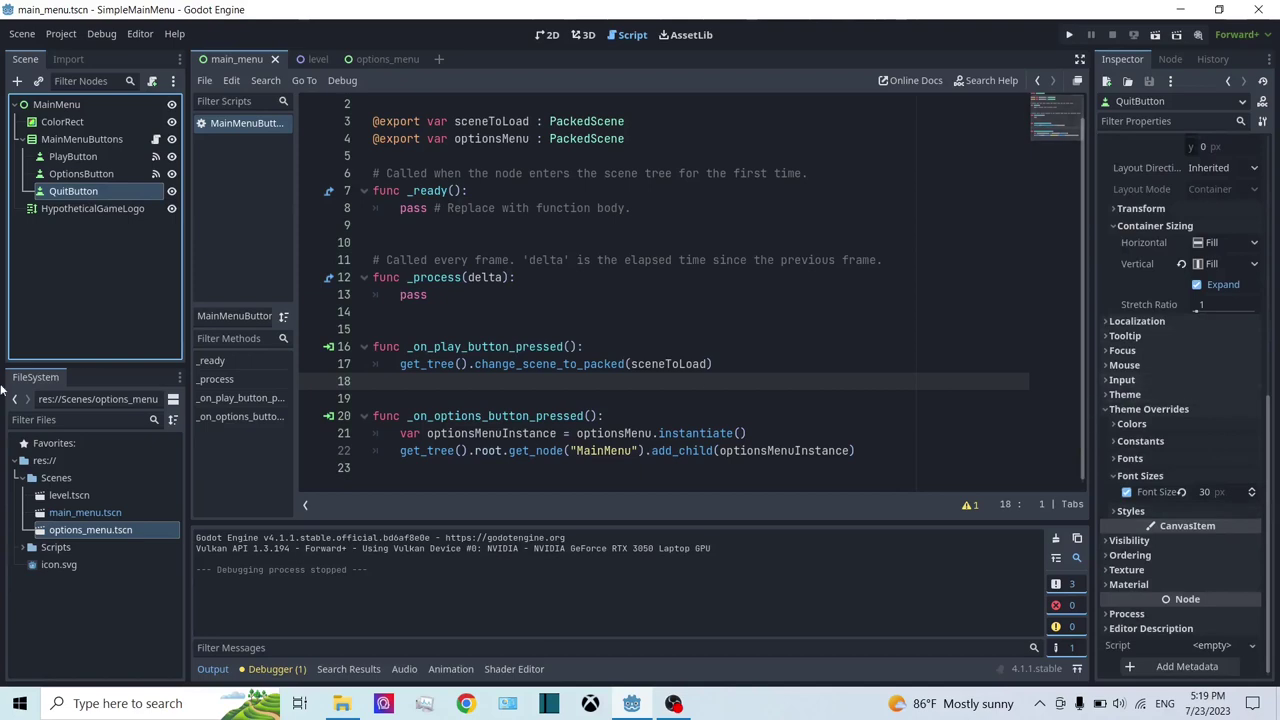
double_click(113, 192)
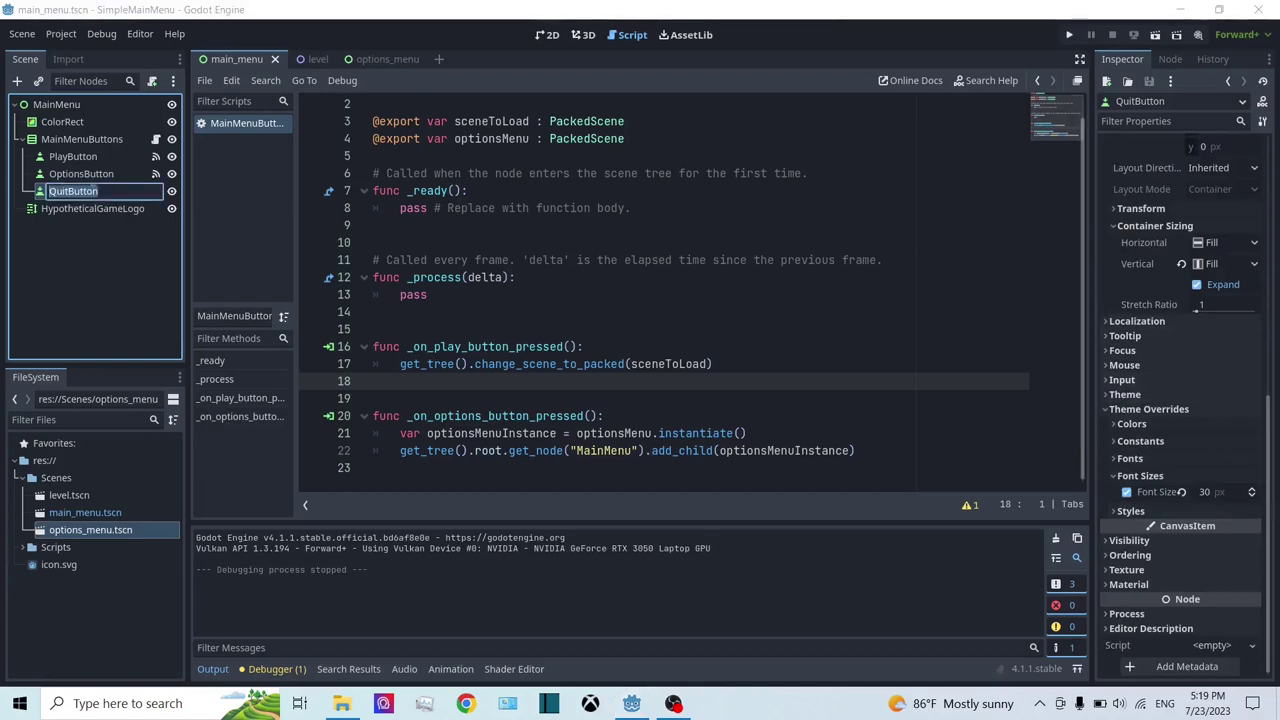
click(38, 200)
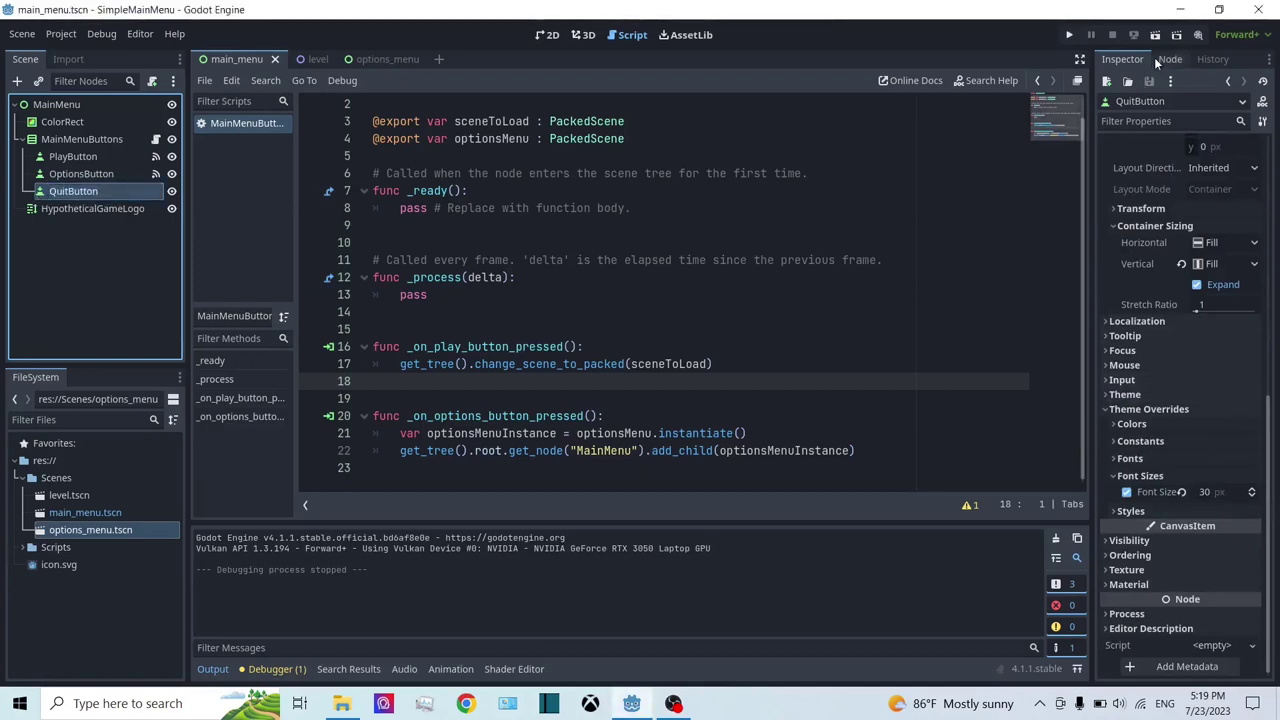
click(1160, 58)
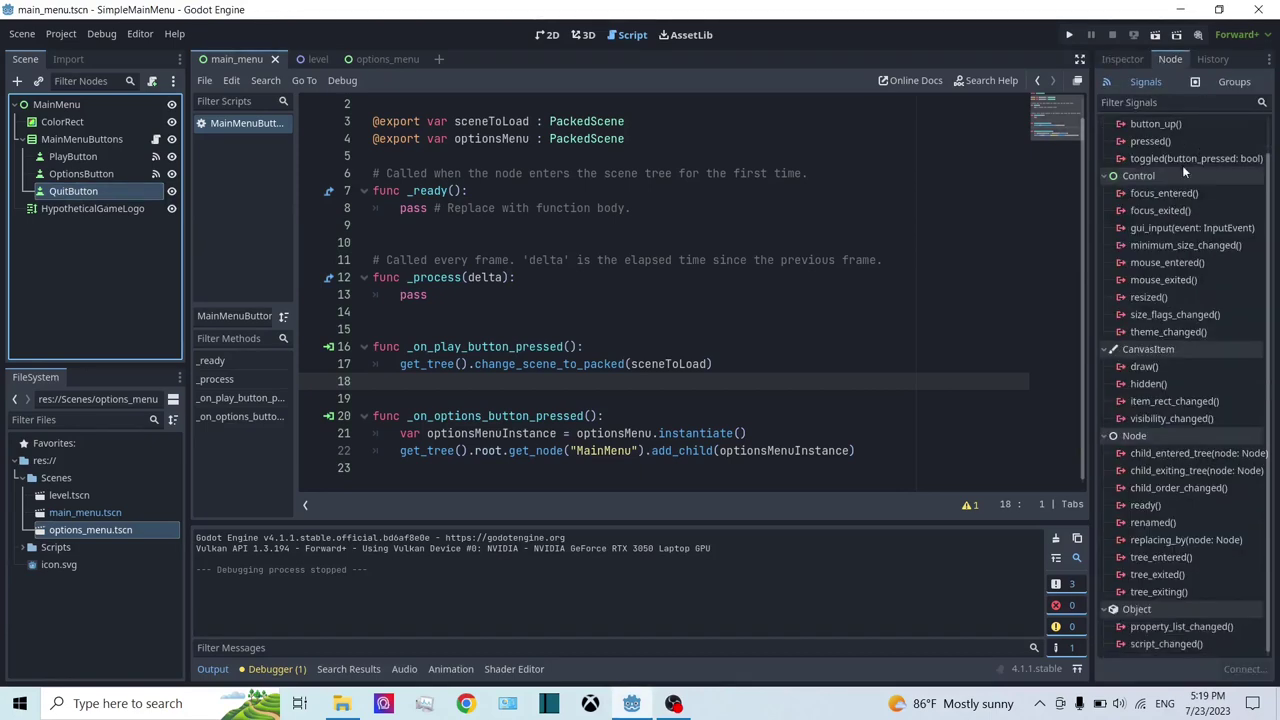
double_click(1160, 177)
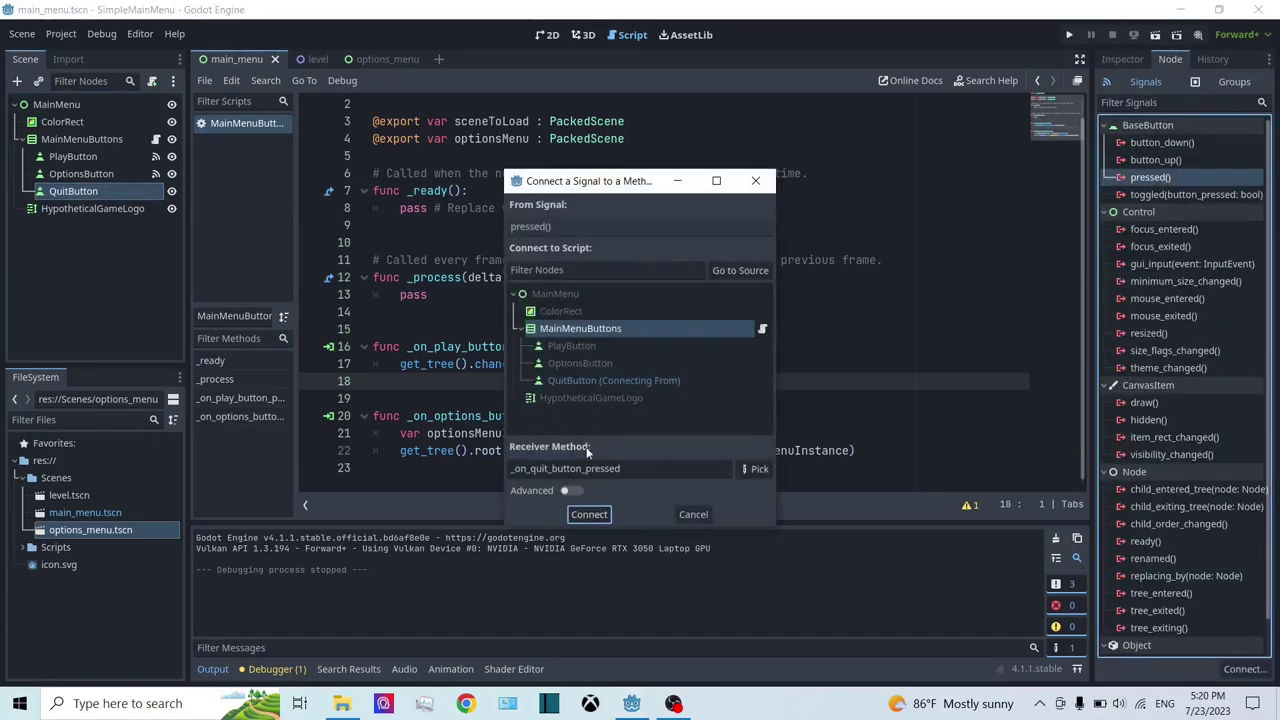
click(590, 514)
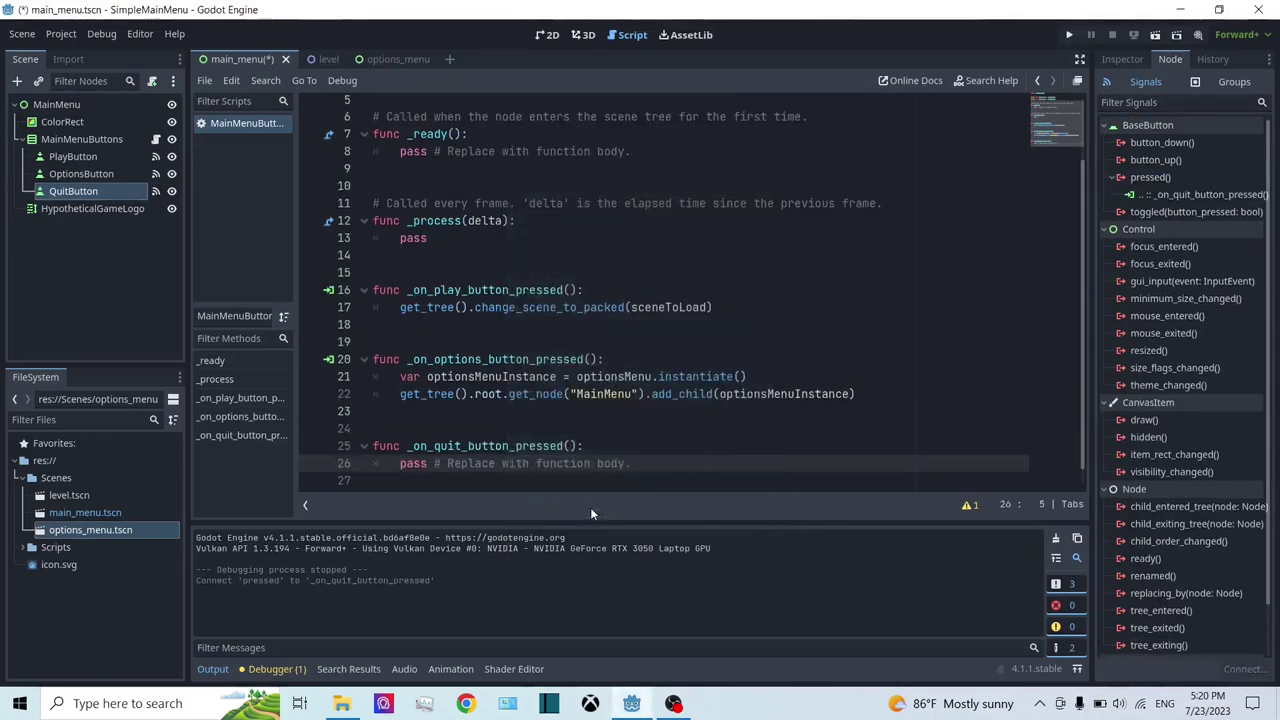
Step: Replace pass in _on_quit_button_pressed with get_tree().quit()
drag(630, 463, 449, 474)
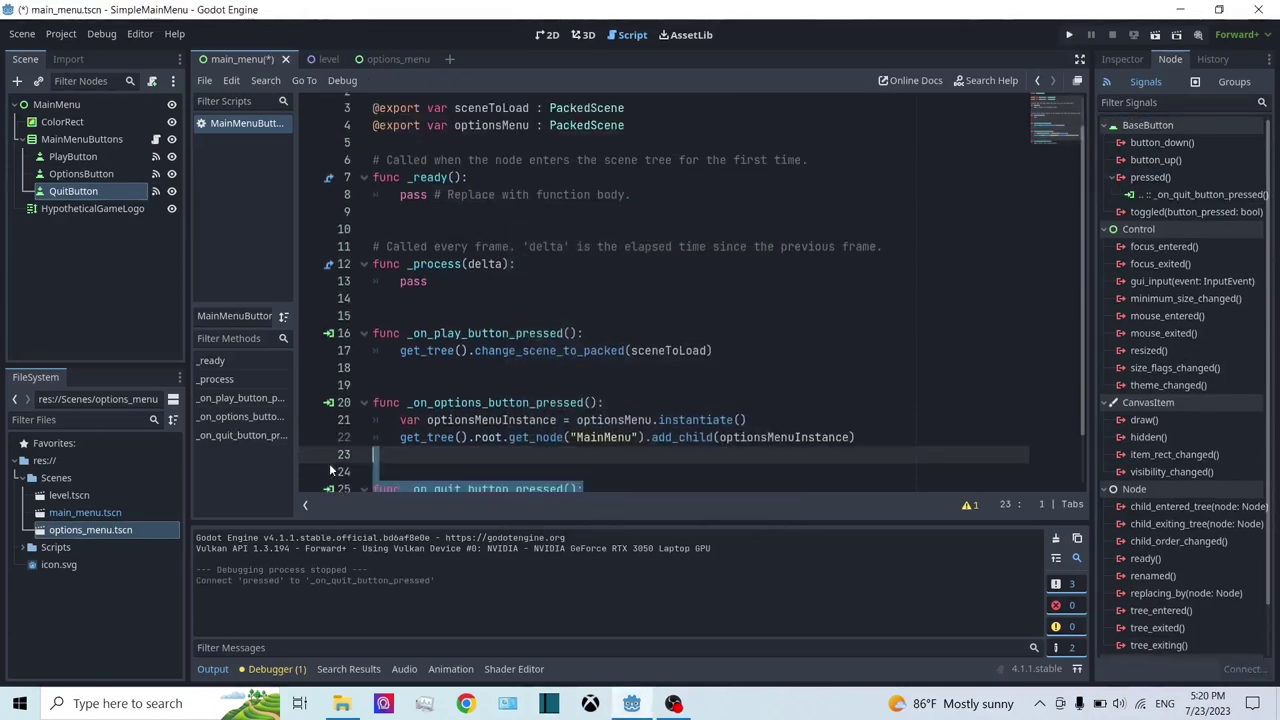
key(BackSpace)
key(ctrl+z)
key(End)
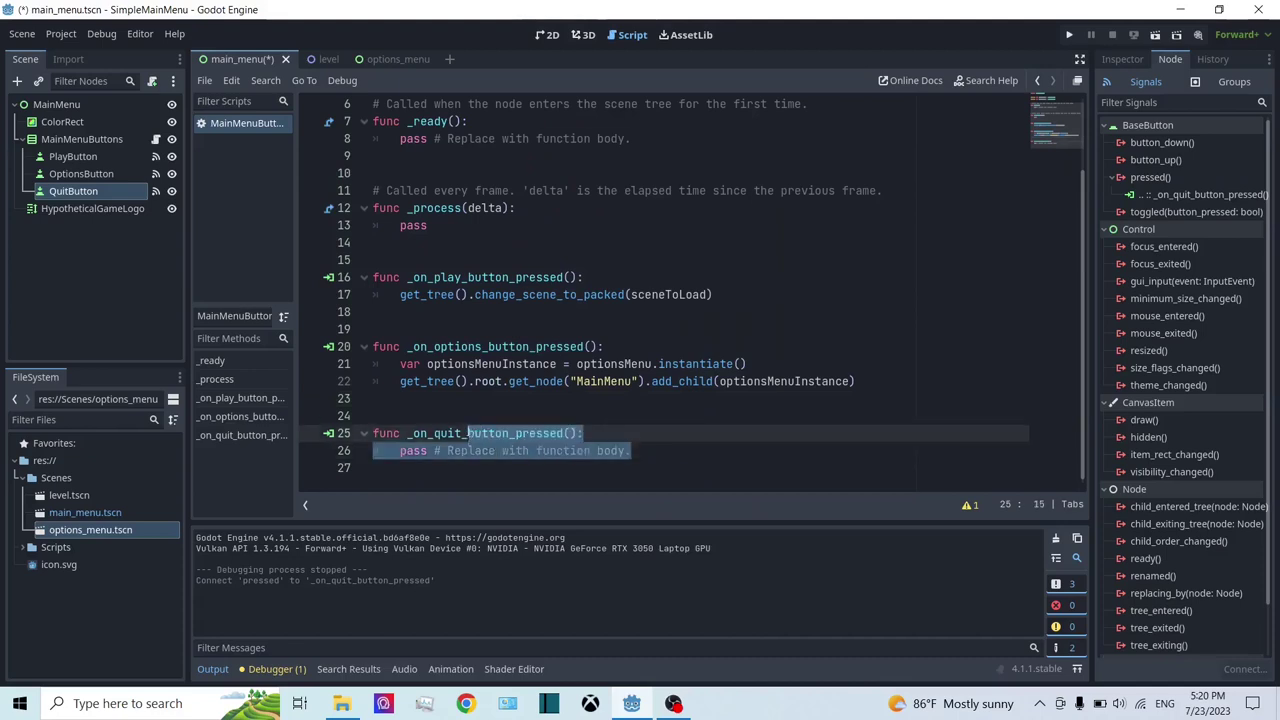
key(shift+Home)
key(BackSpace)
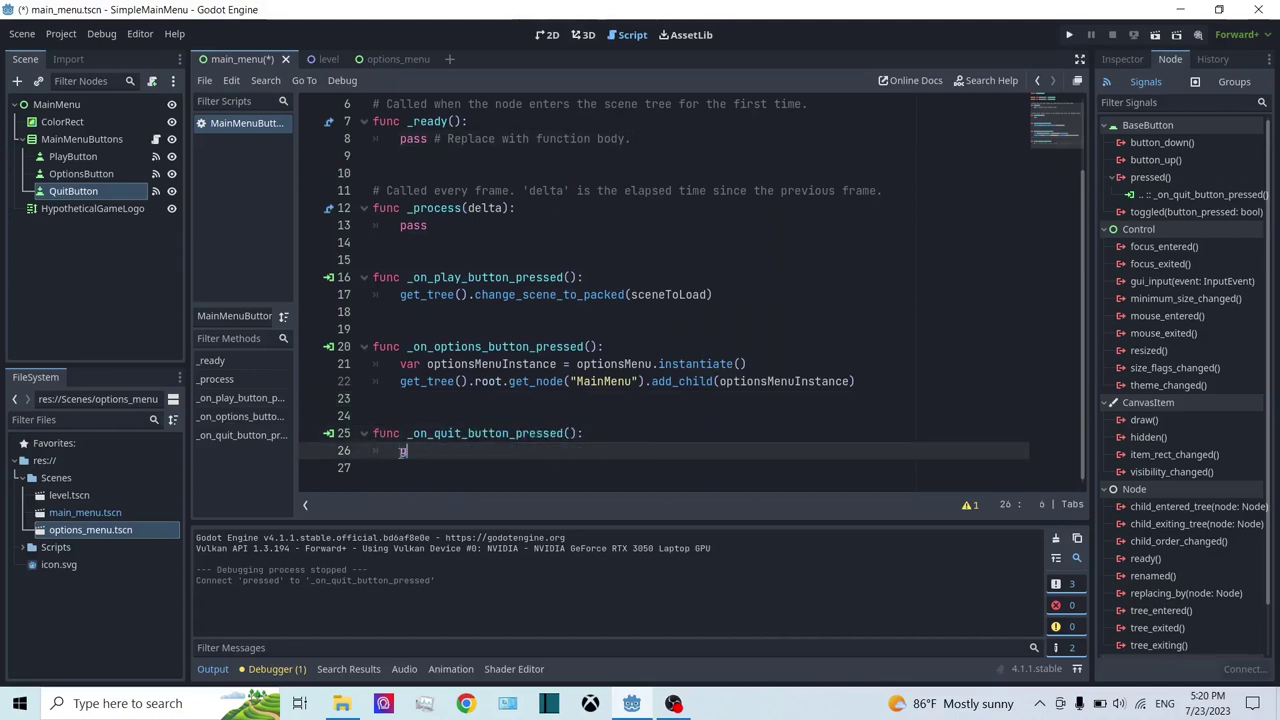
text(get_tr)
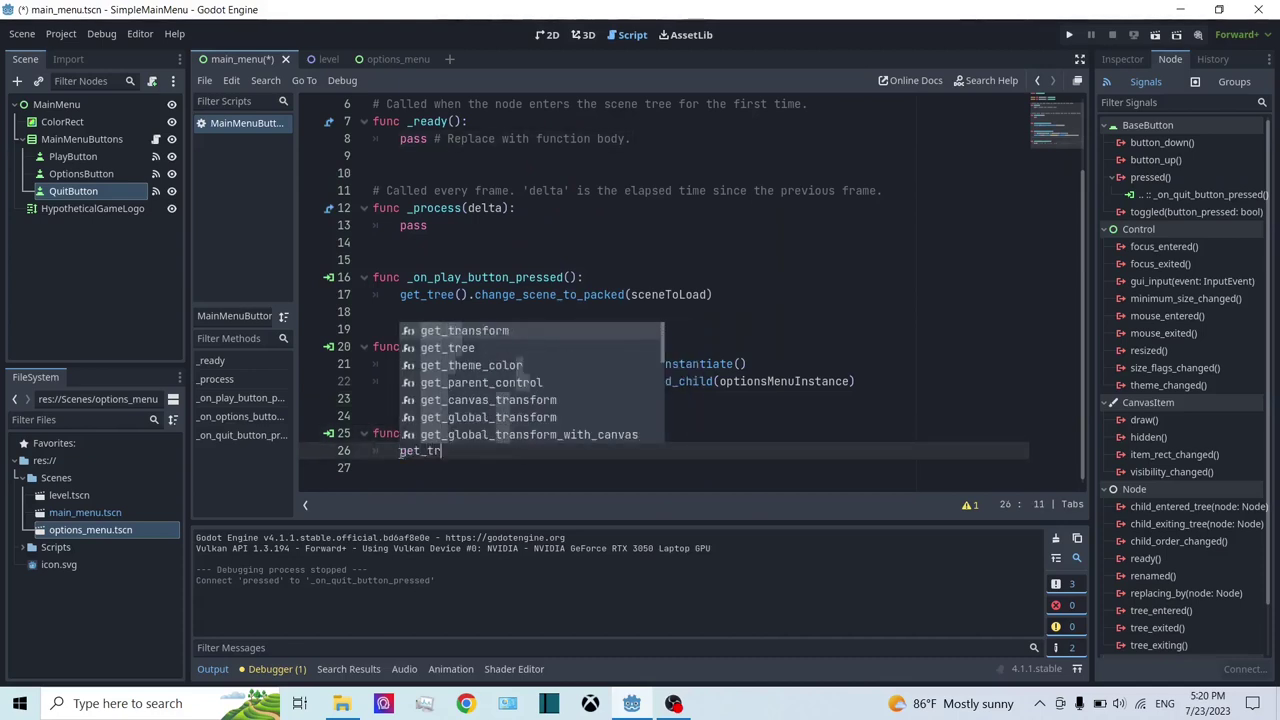
text(e)
key(Return)
text(.qui)
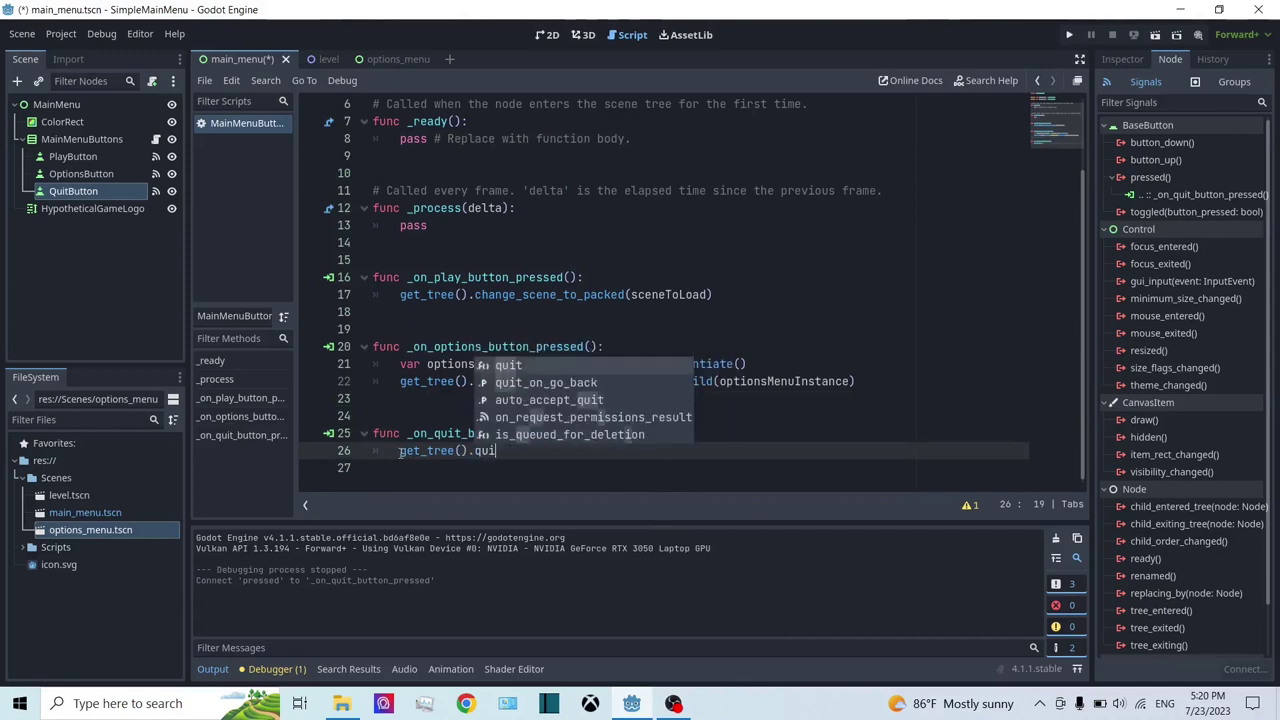
key(Return)
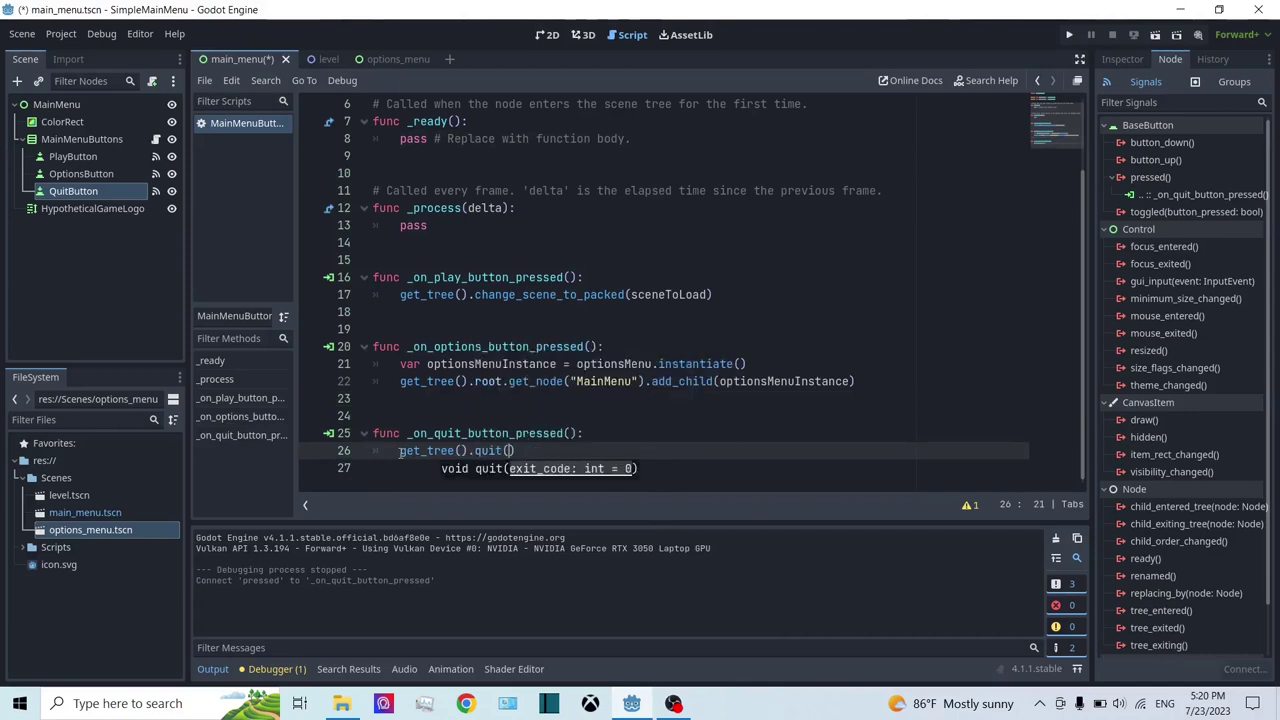
Step: Save main_menu.tscn and launch the project for a test
key(ctrl+s)
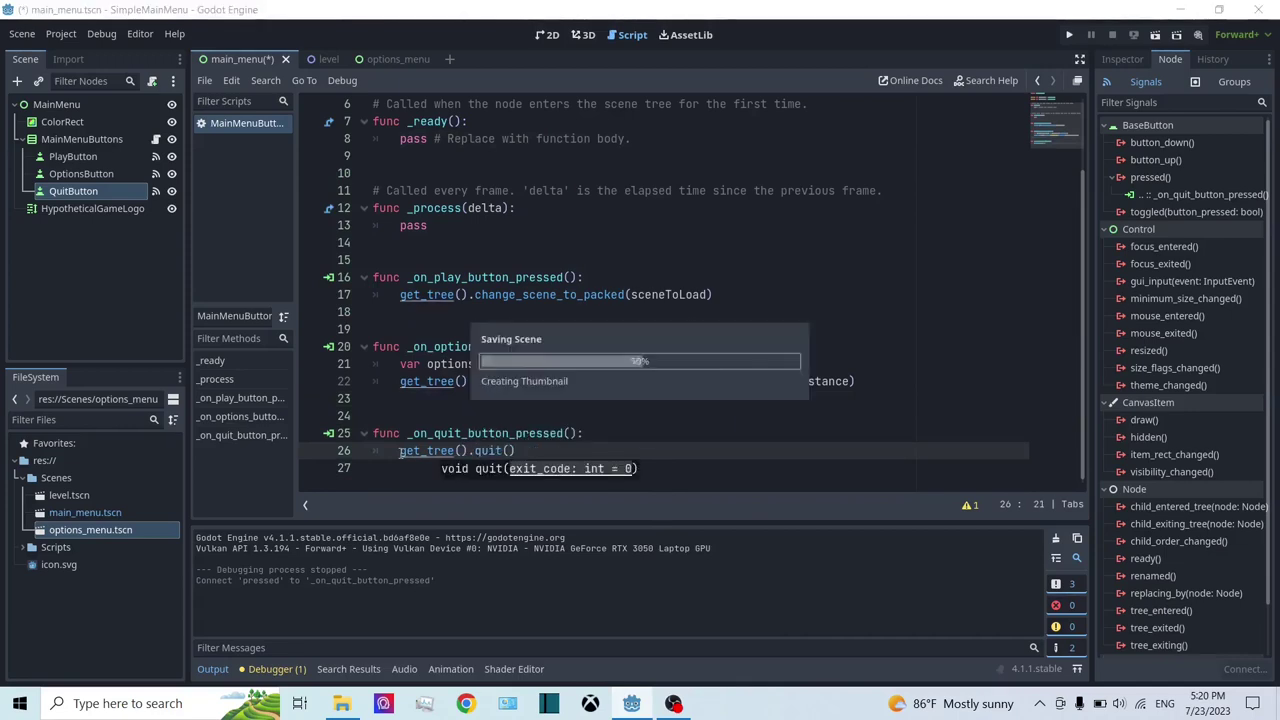
scroll(510, 390, up, 2)
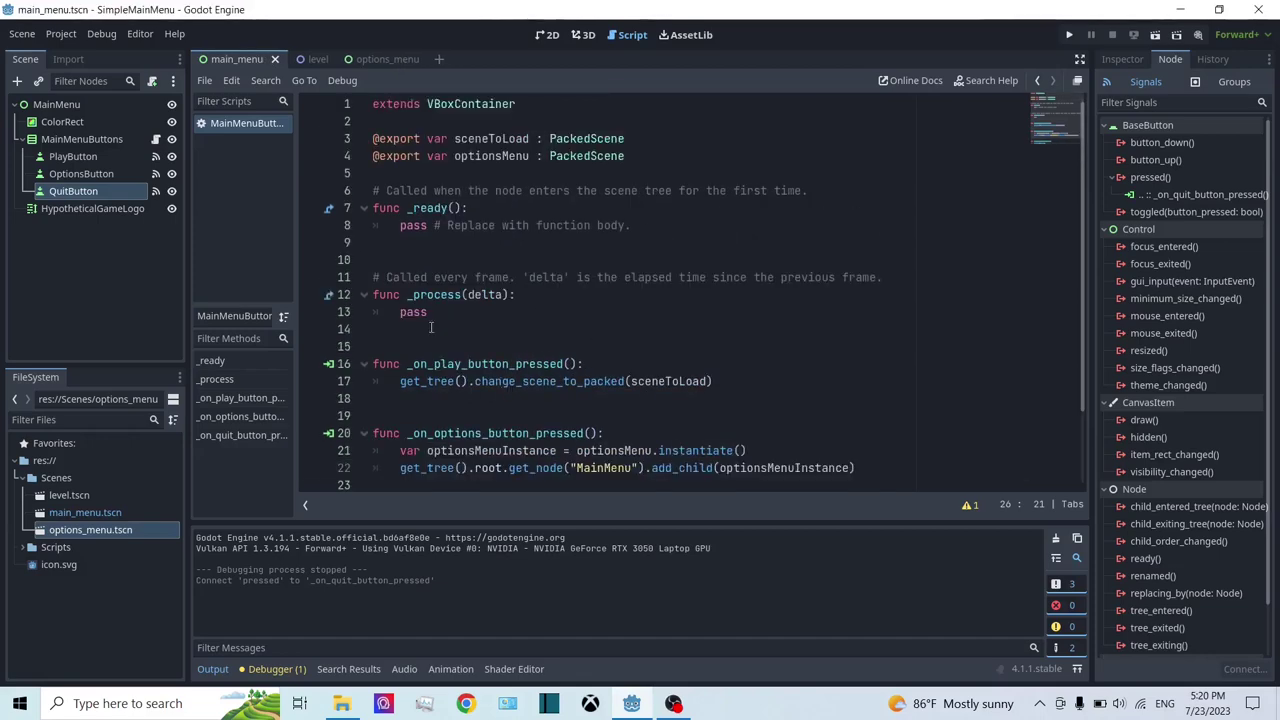
click(1069, 35)
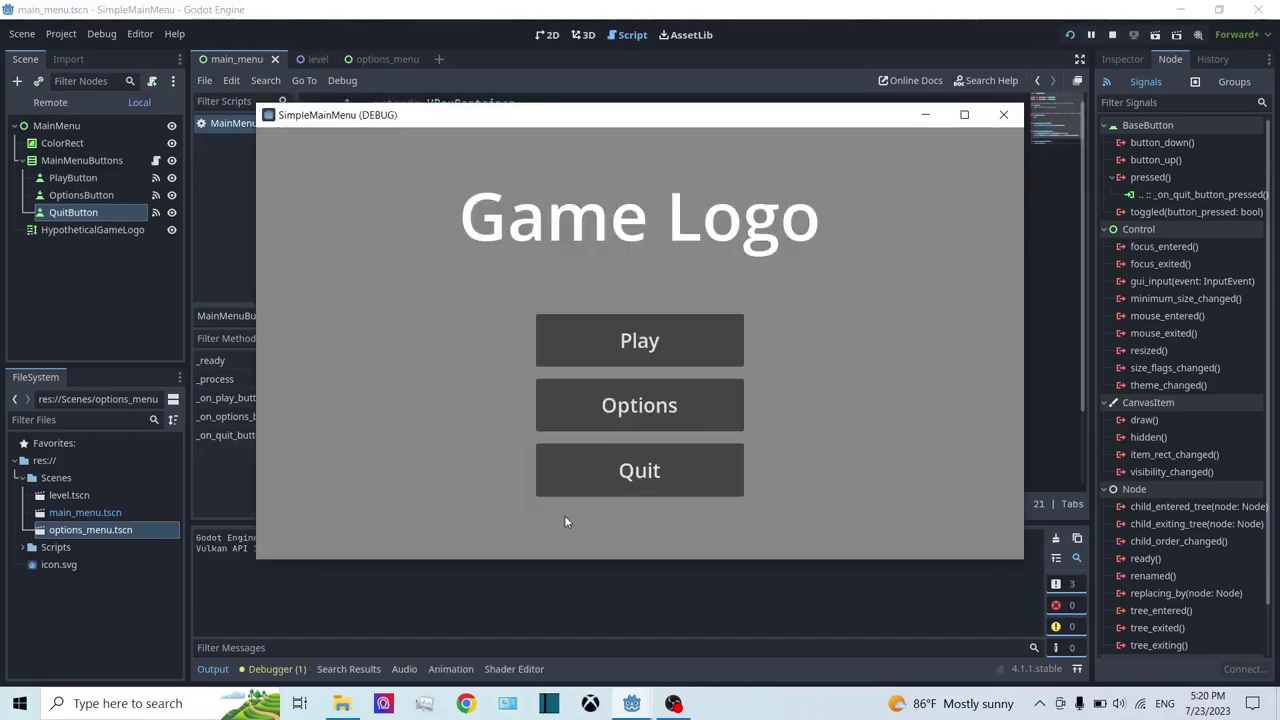
Step: Confirm Quit closes the game, then relaunch and check Play loads the level
click(577, 483)
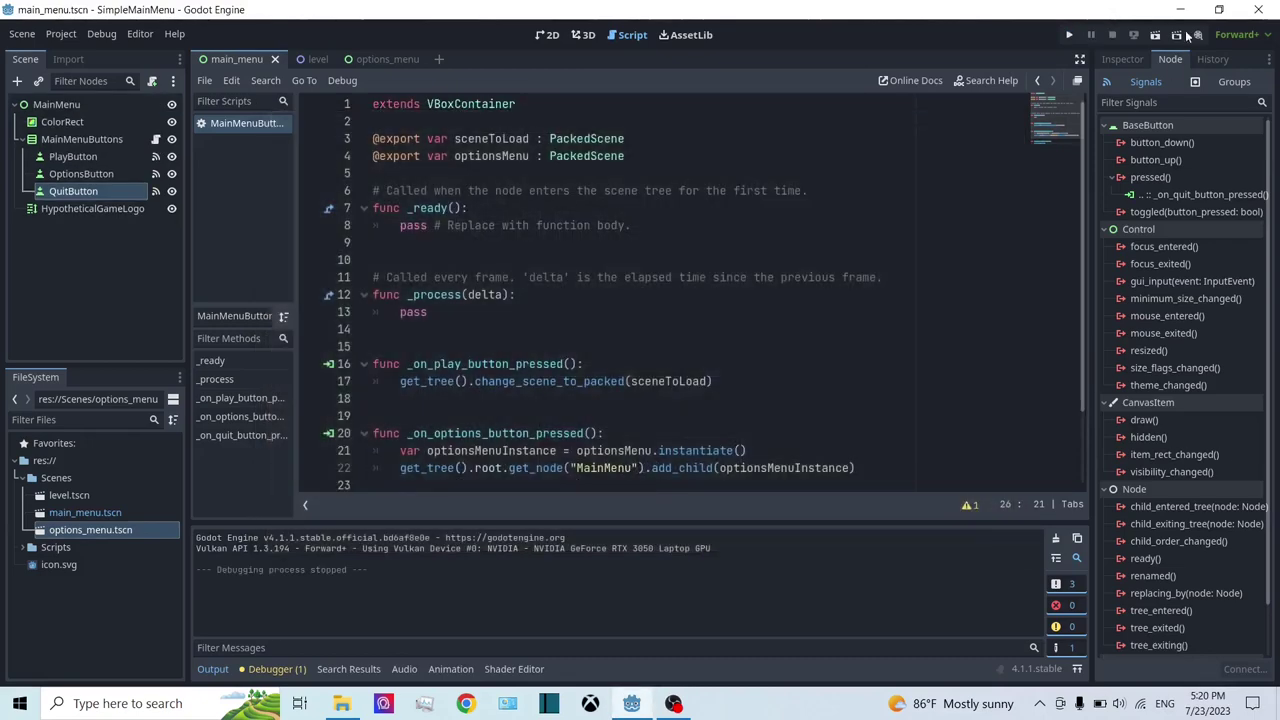
click(1070, 36)
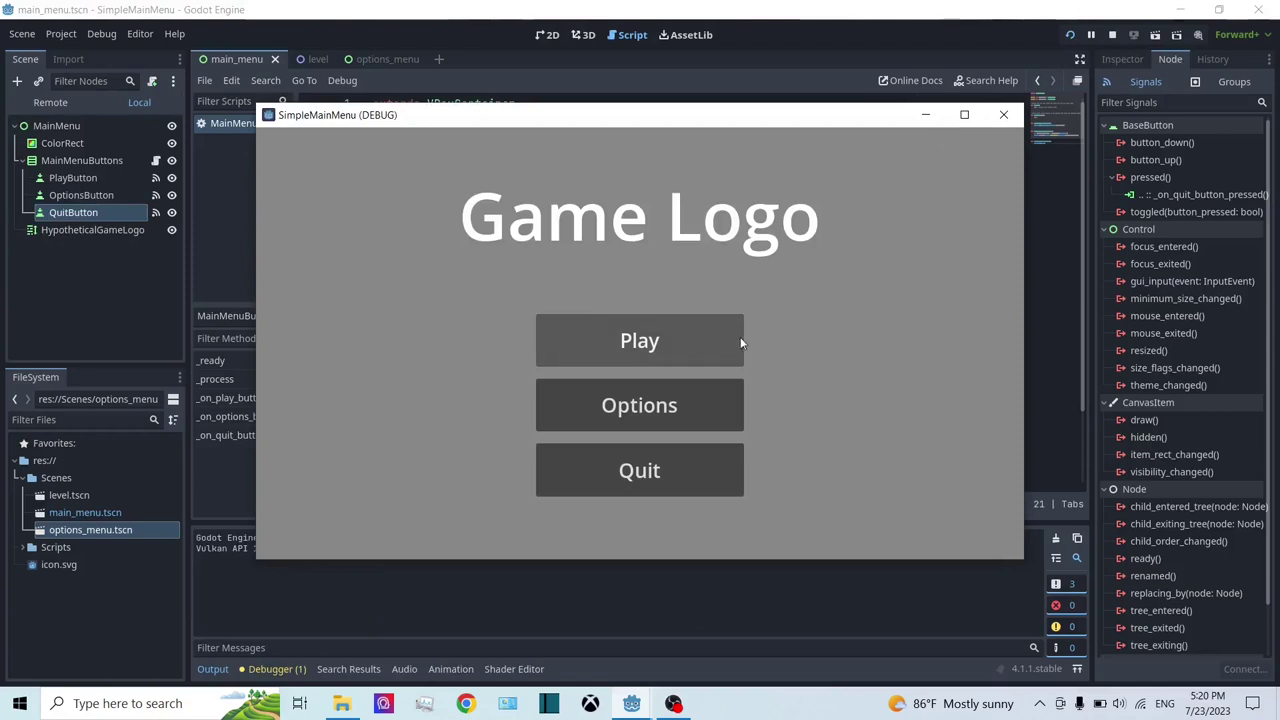
click(735, 340)
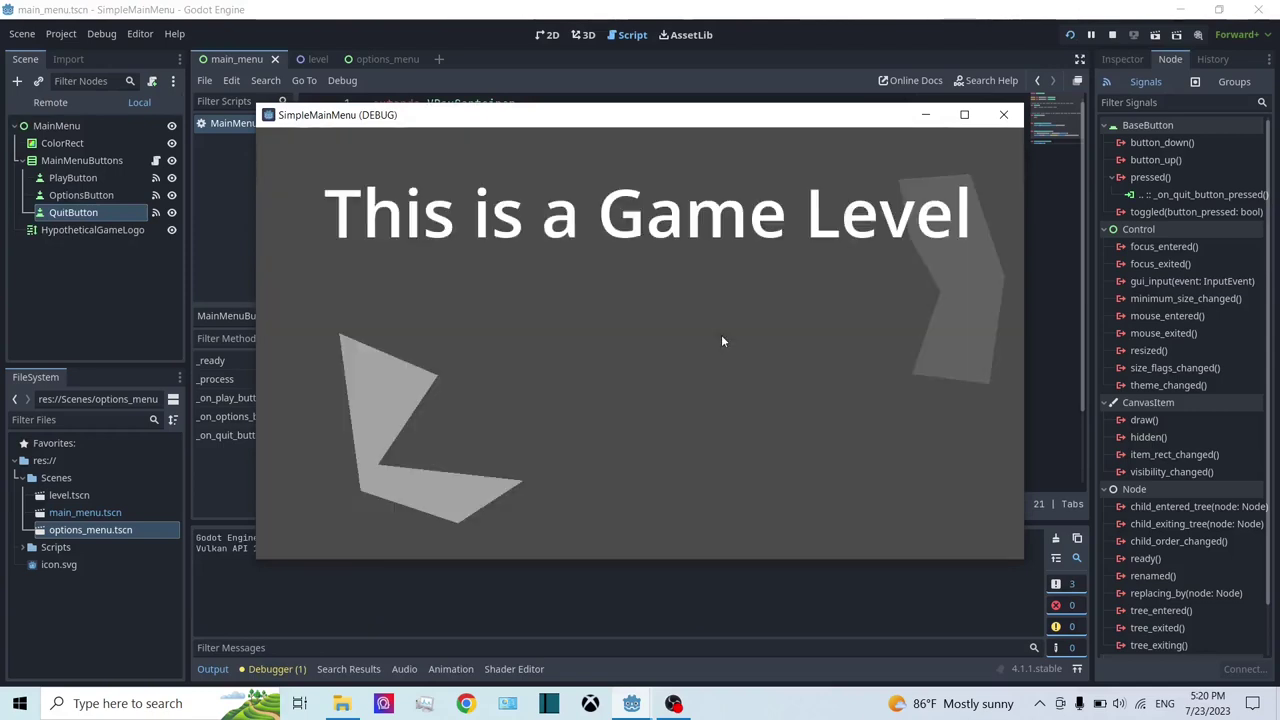
click(1114, 36)
Step: Relaunch, open Options and nudge the Volume slider, then stop the run
click(1069, 36)
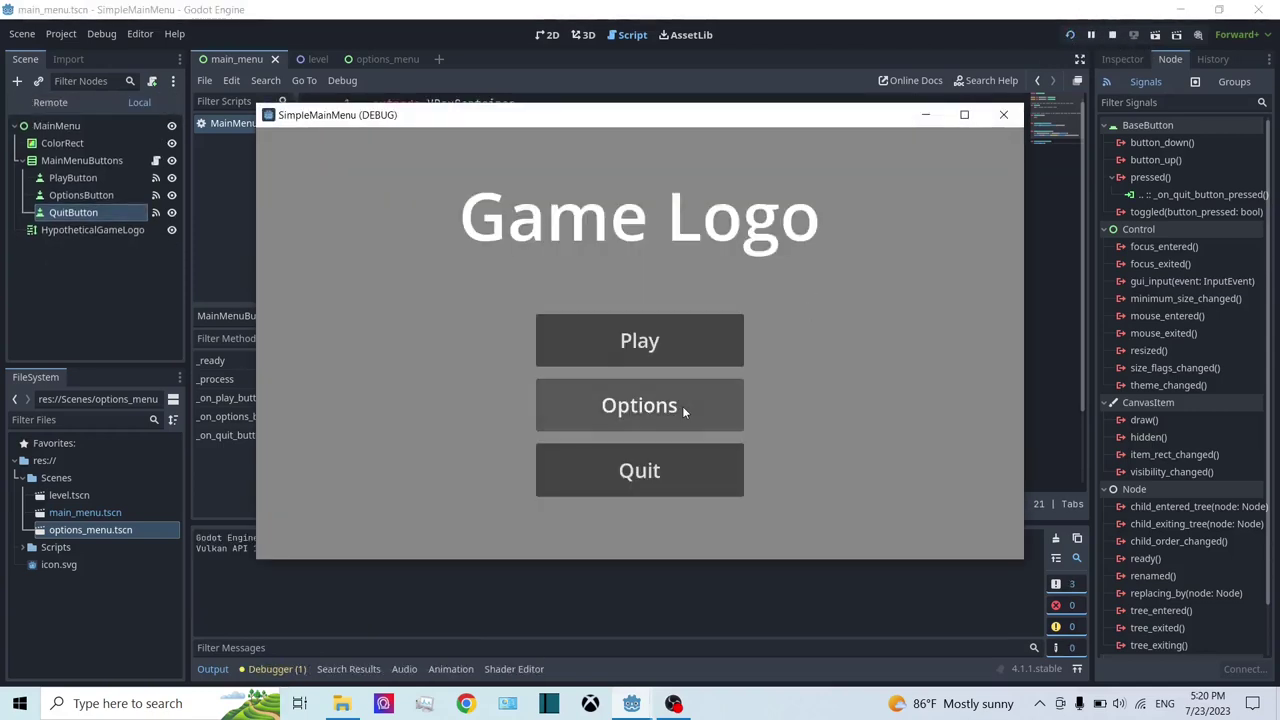
click(682, 406)
mouse_move(443, 343)
mouse_down()
mouse_move(688, 357)
mouse_move(437, 343)
mouse_up()
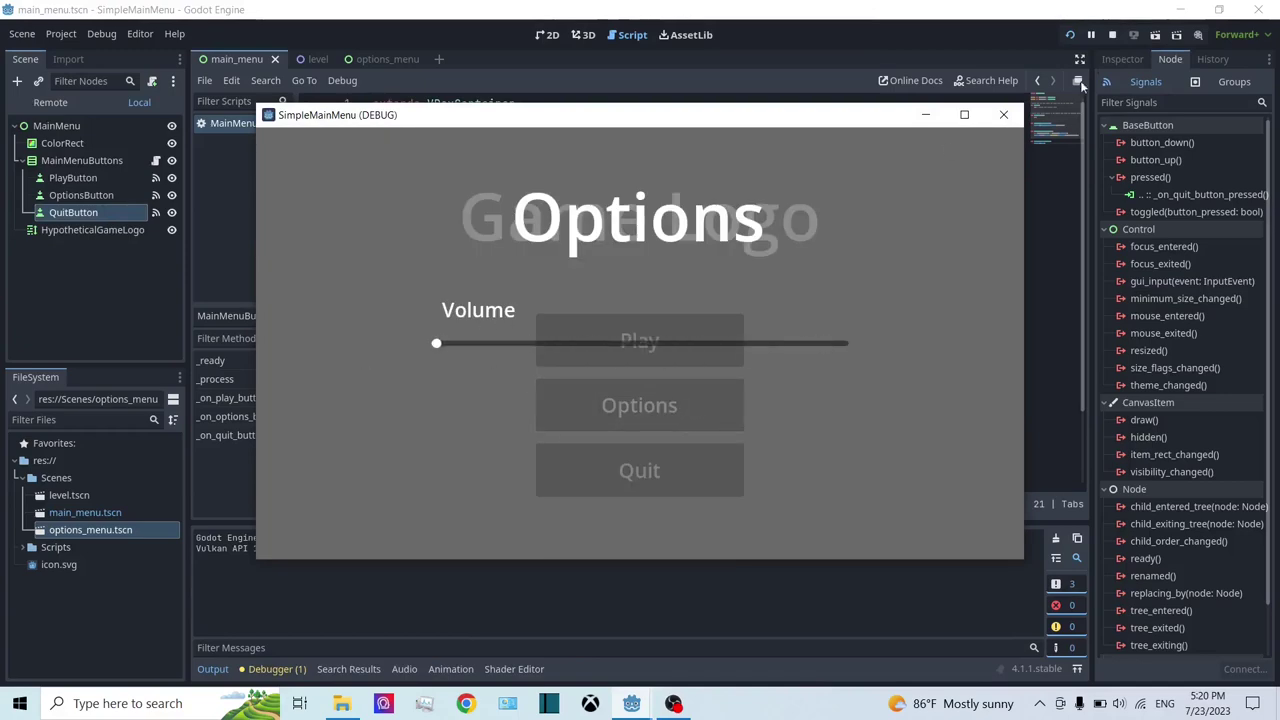
click(1112, 35)
click(1068, 35)
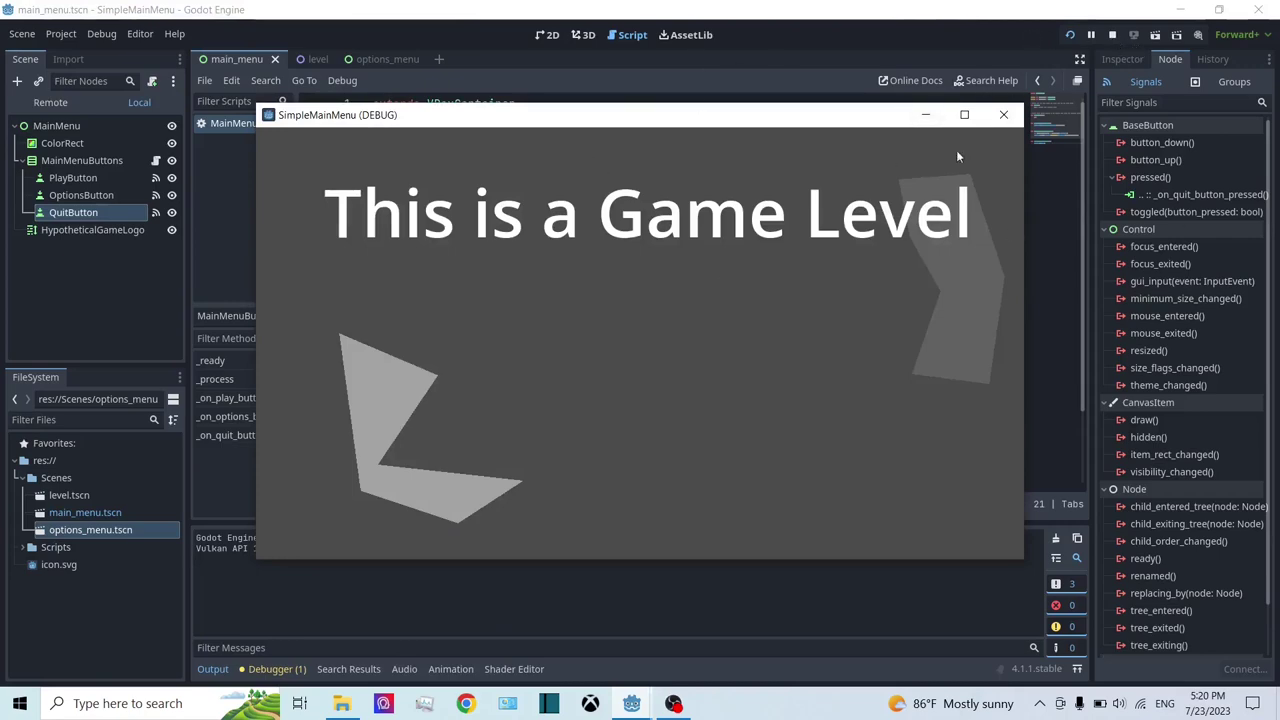
click(1112, 35)
Step: Run once more, quit via the Quit button, and show the main_menu scene in 2D
click(1071, 36)
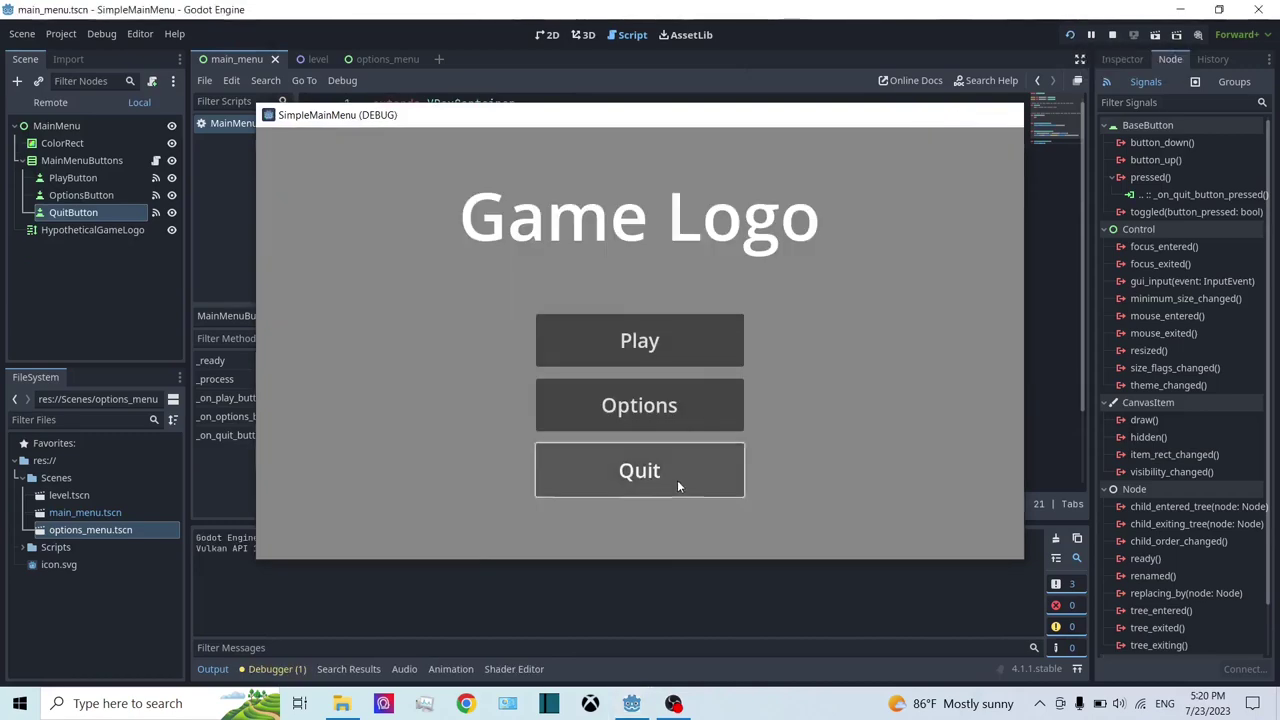
click(677, 484)
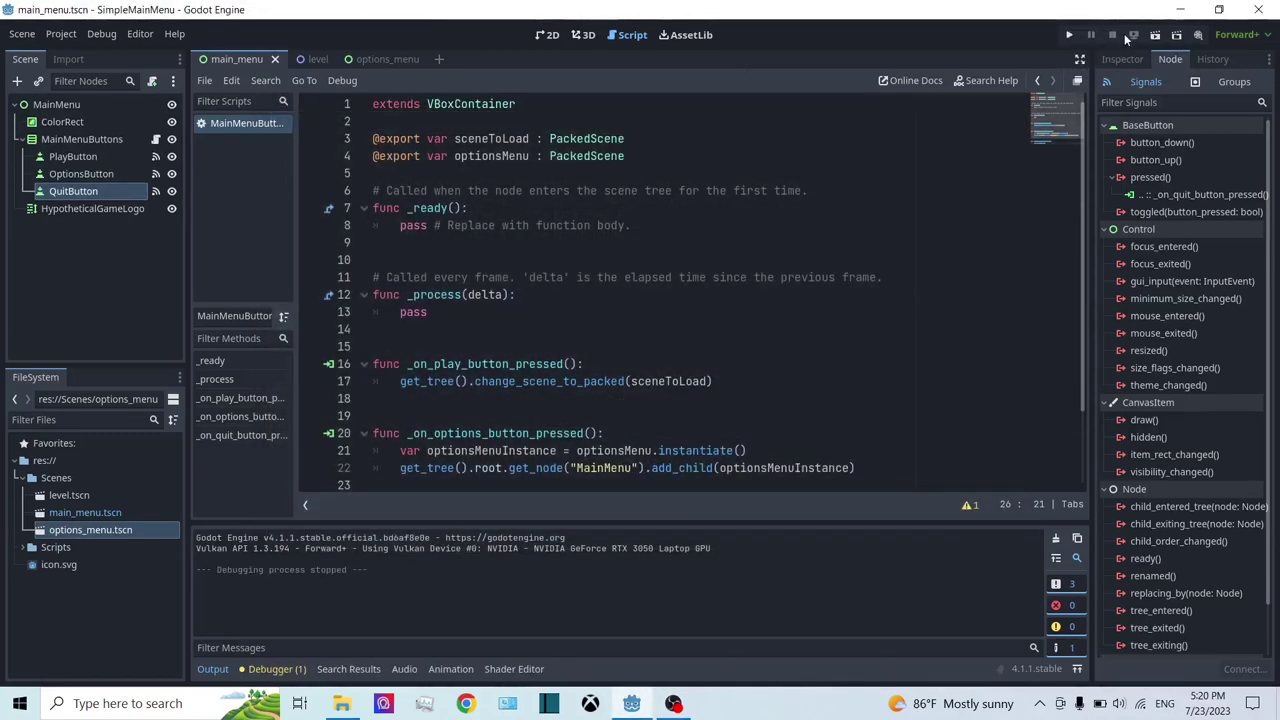
click(550, 35)
scroll(655, 252, up, 2)
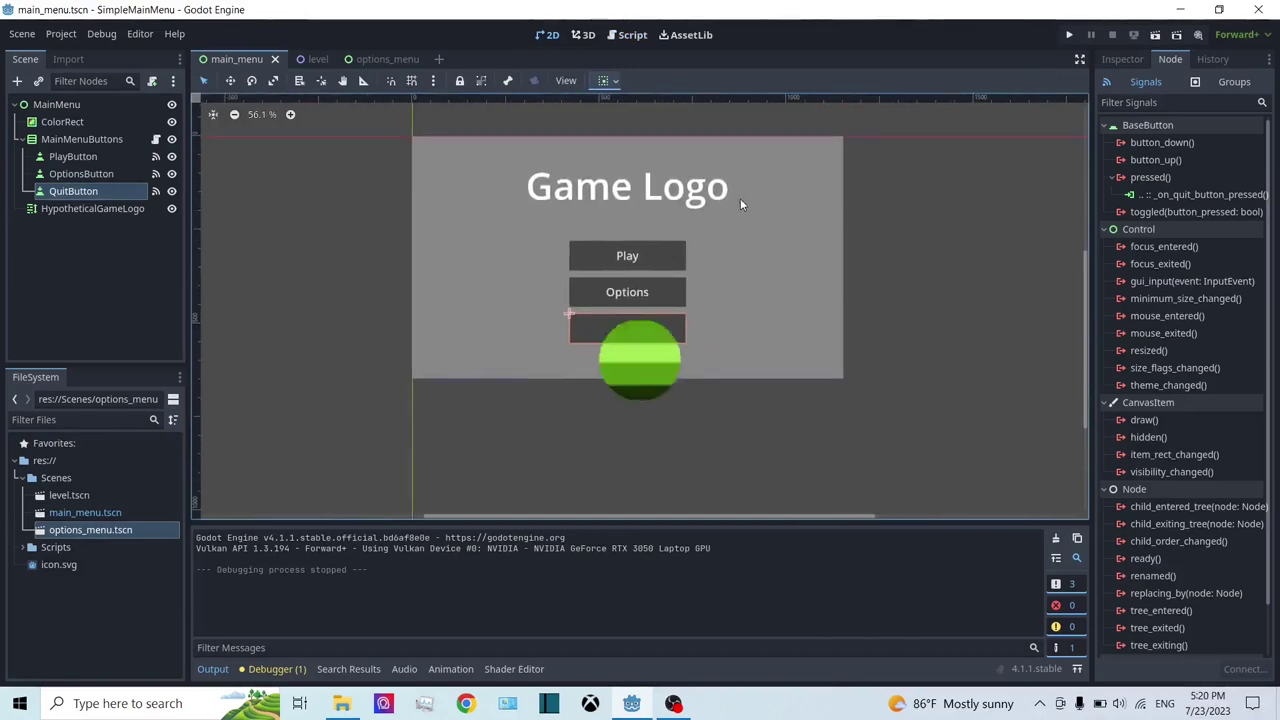
middle_drag(740, 198, 753, 244)
scroll(711, 295, up, 1)
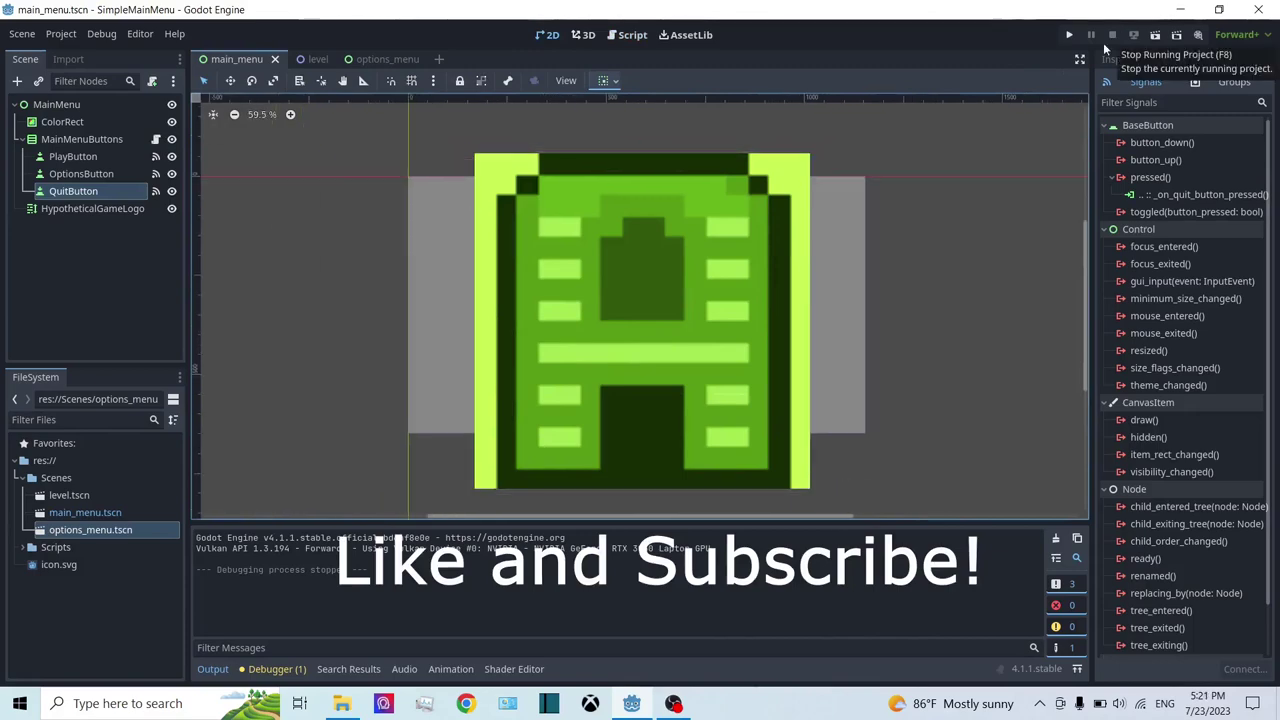